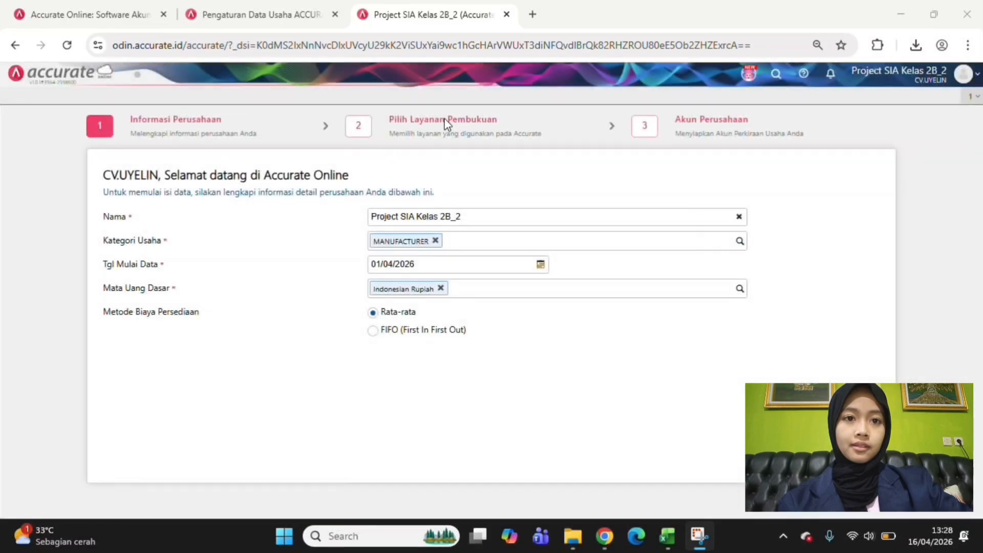
Set the company's data start date to 01/03/2026 and the inventory costing method to FIFO (First In First Out)
{"action": "left_click", "coordinate": [441, 264]}
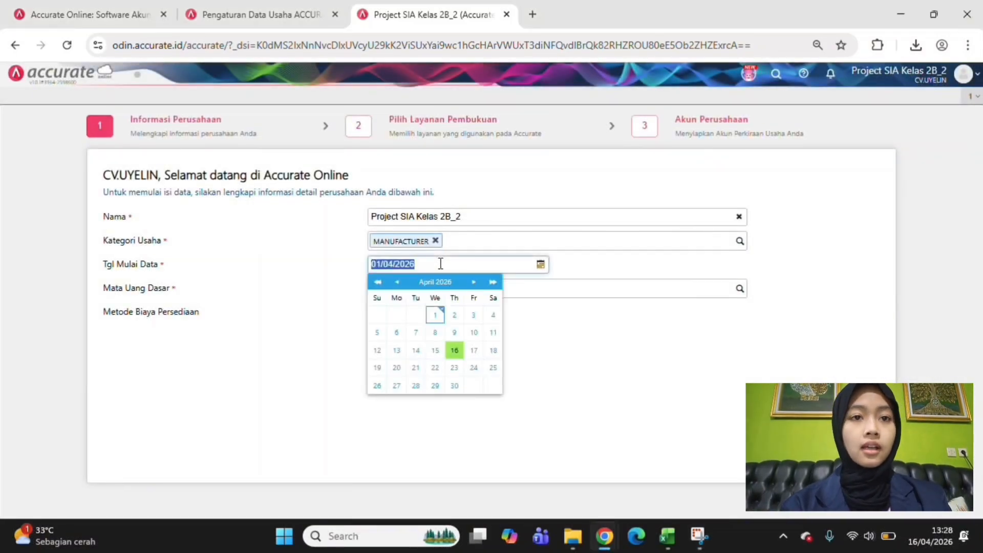
{"action": "type", "text": "01/"}
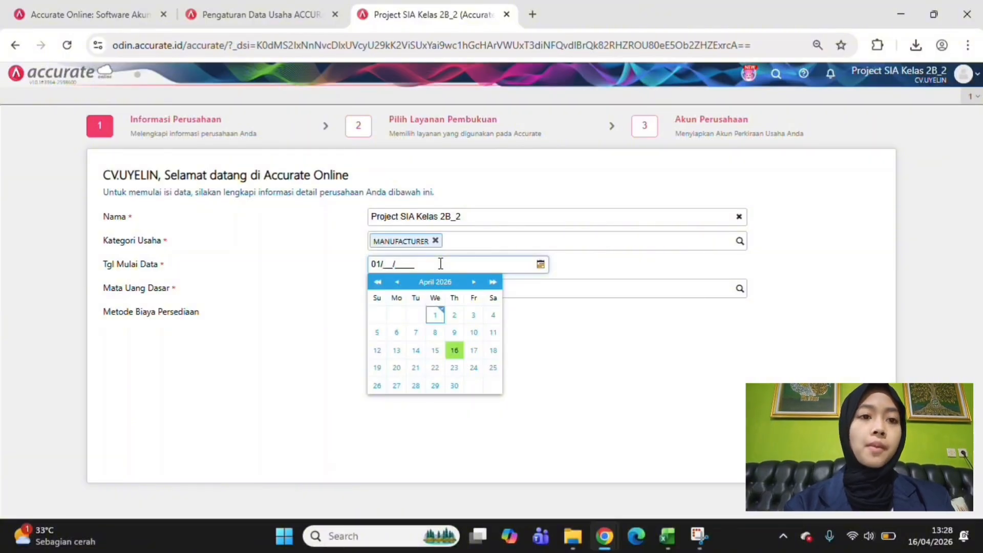
{"action": "type", "text": "03/202"}
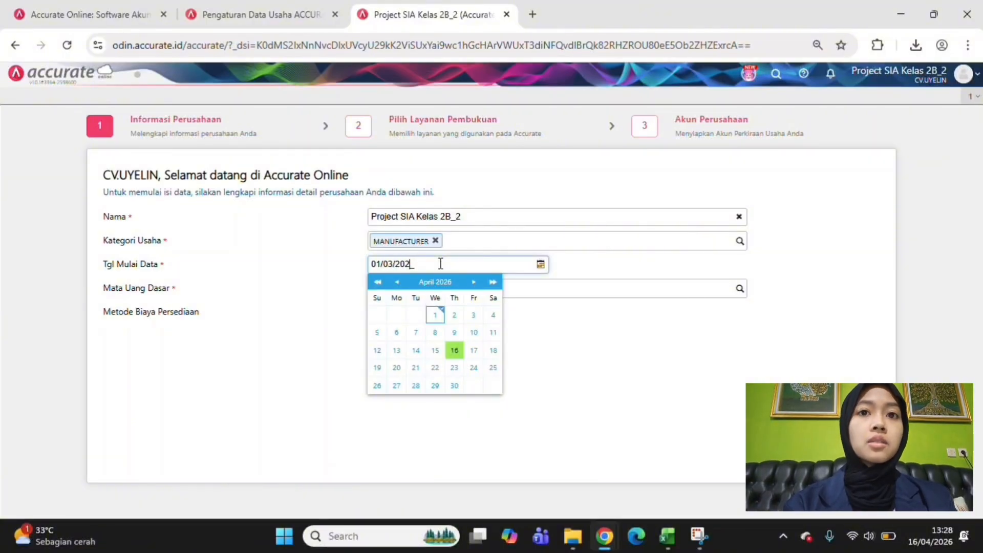
{"action": "type", "text": "6"}
{"action": "left_click", "coordinate": [568, 454]}
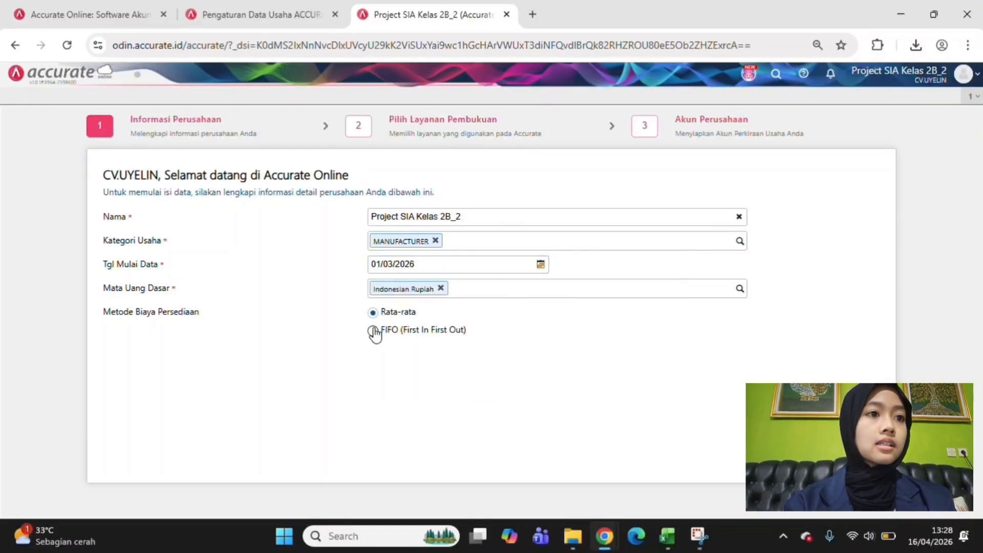
{"action": "left_click", "coordinate": [373, 331]}
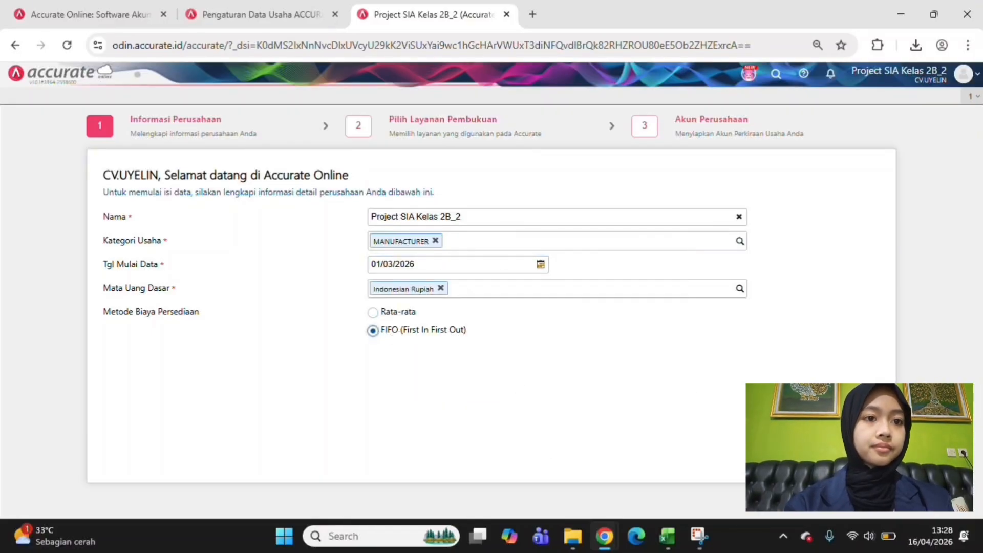
Continue the company setup with the Accurate Online service and finish it without automatically generated ledger accounts
{"action": "left_click", "coordinate": [836, 459]}
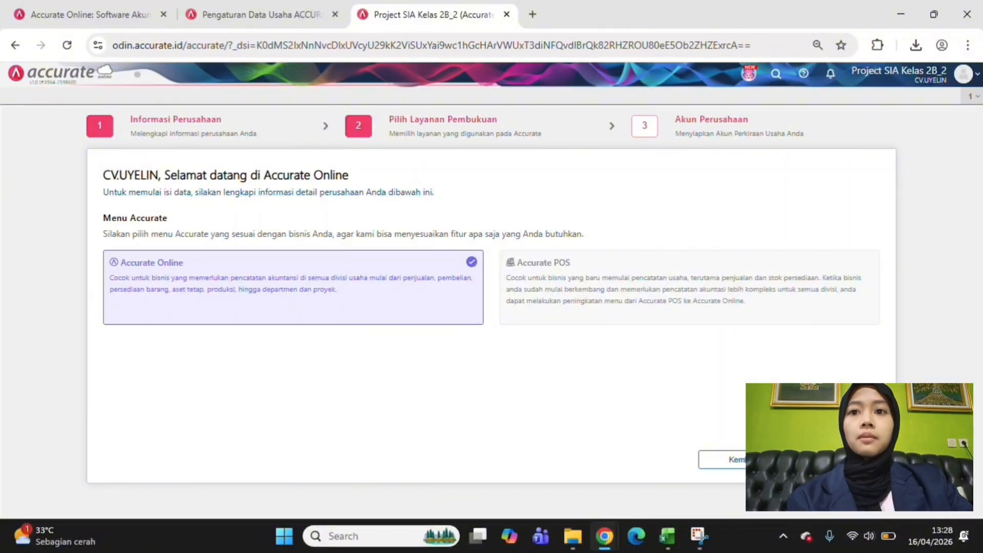
{"action": "left_click", "coordinate": [837, 459]}
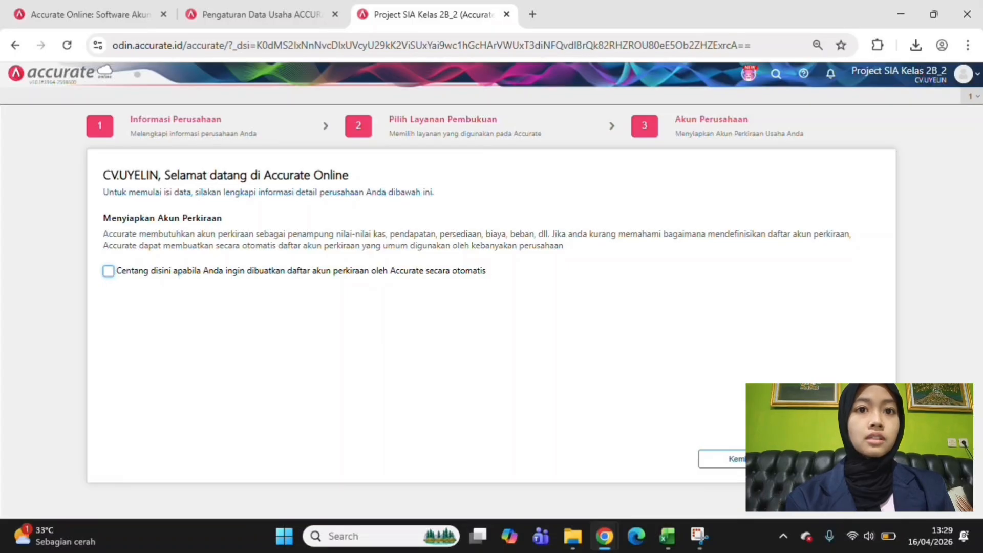
{"action": "left_click", "coordinate": [837, 459]}
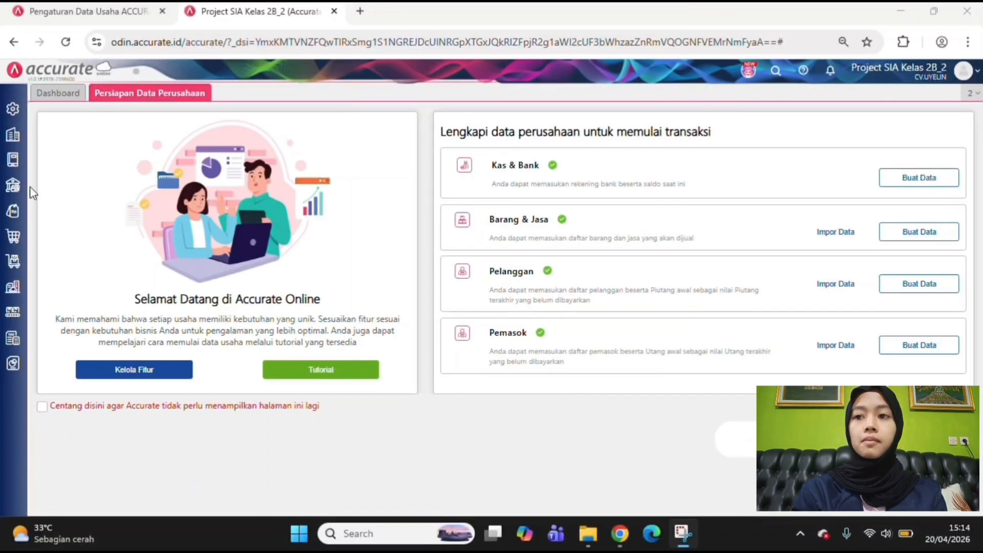
Start a new cash and bank payment (Pembayaran) from the Kas account, dated 01/03/2026
{"action": "left_click", "coordinate": [13, 187]}
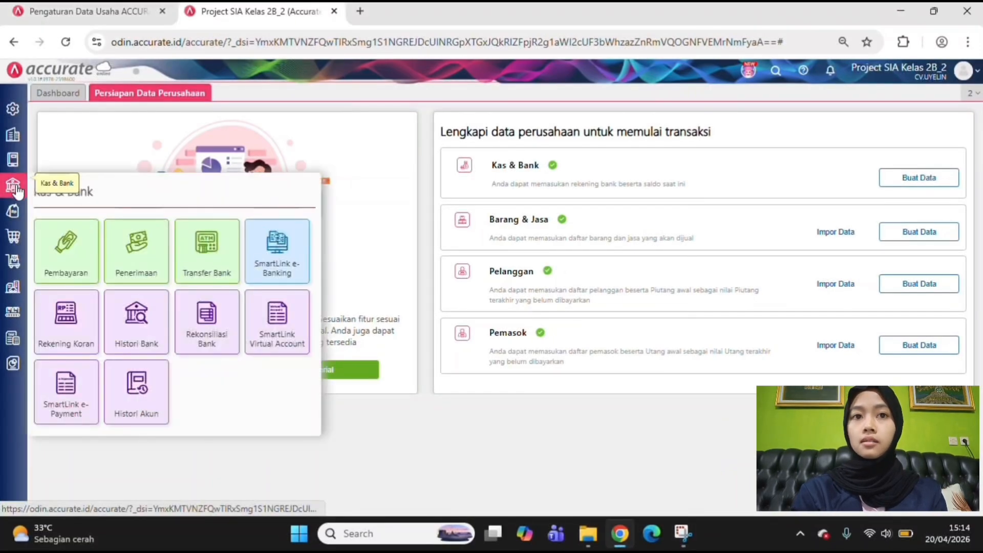
{"action": "left_click", "coordinate": [68, 262]}
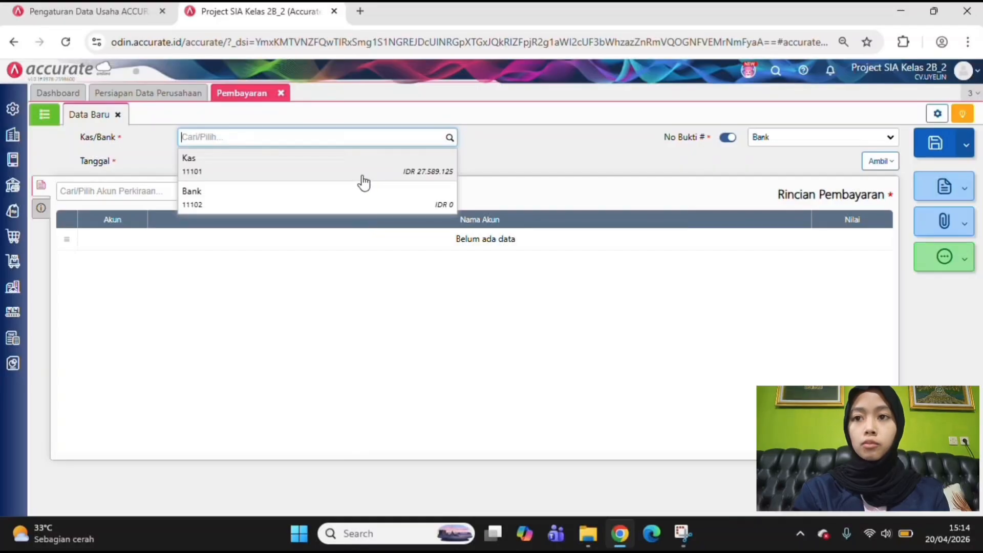
{"action": "left_click", "coordinate": [361, 178]}
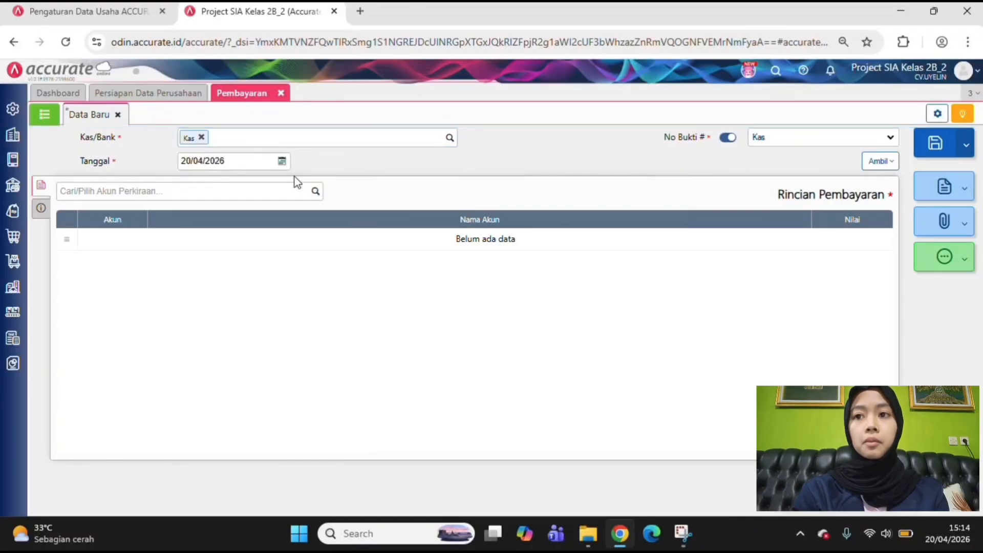
{"action": "left_click", "coordinate": [188, 162]}
{"action": "type", "text": "04/"}
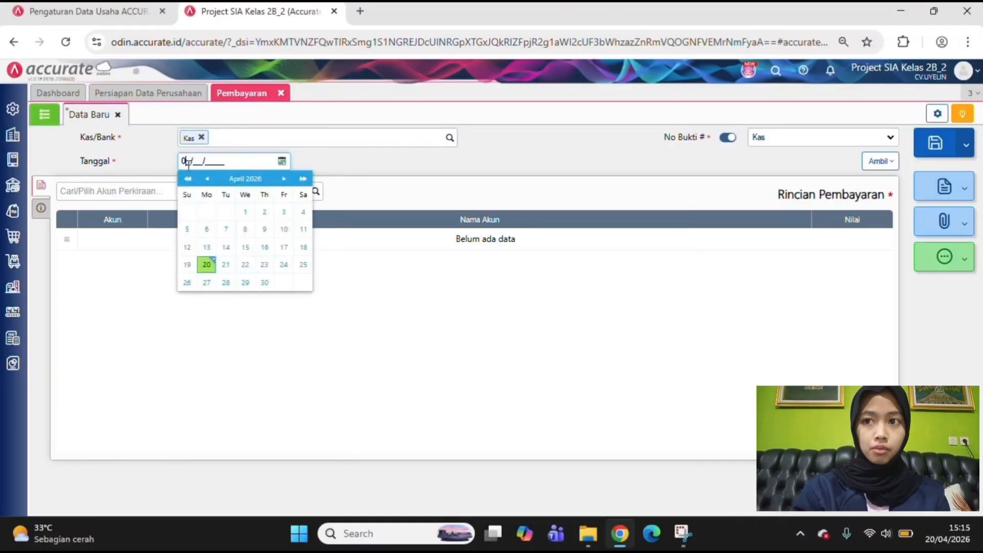
{"action": "type", "text": "03/2026"}
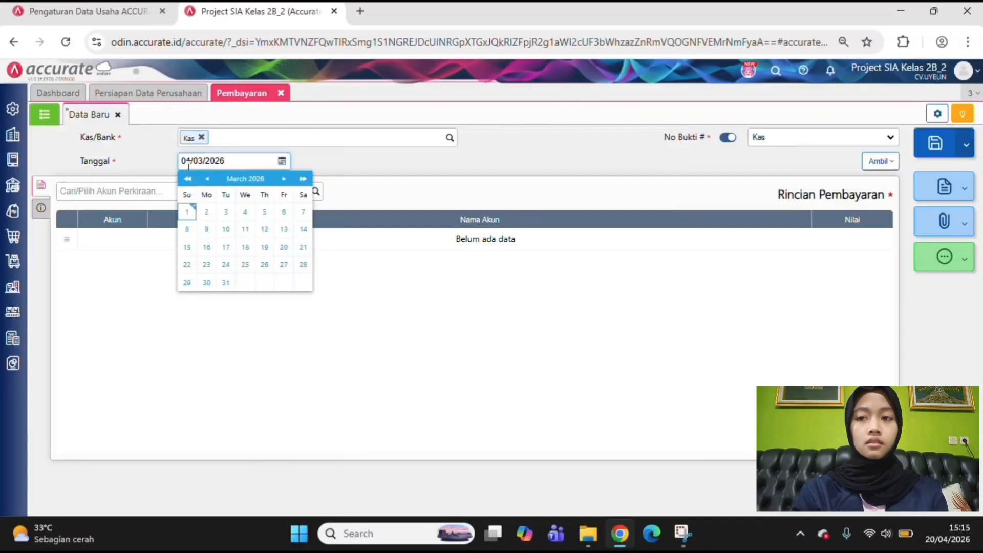
{"action": "left_click", "coordinate": [146, 344]}
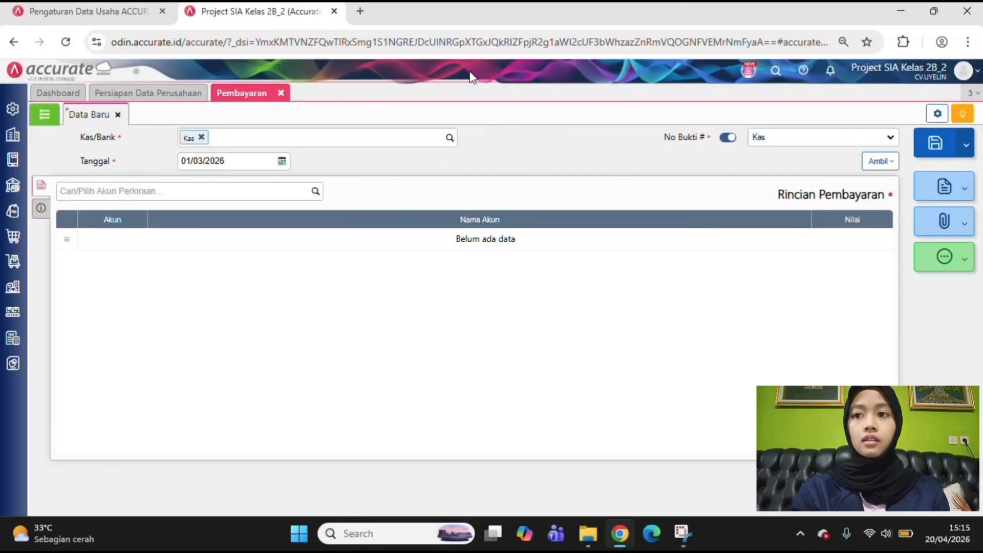
Add a payment line for the Pembelian Aset account with a value of Rp 3.100.000
{"action": "left_click", "coordinate": [315, 192]}
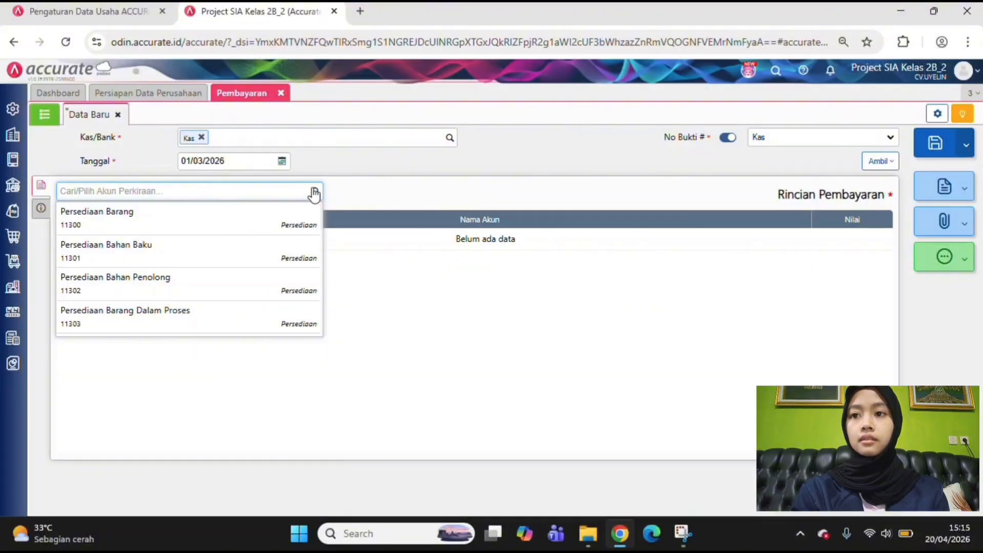
{"action": "type", "text": "a"}
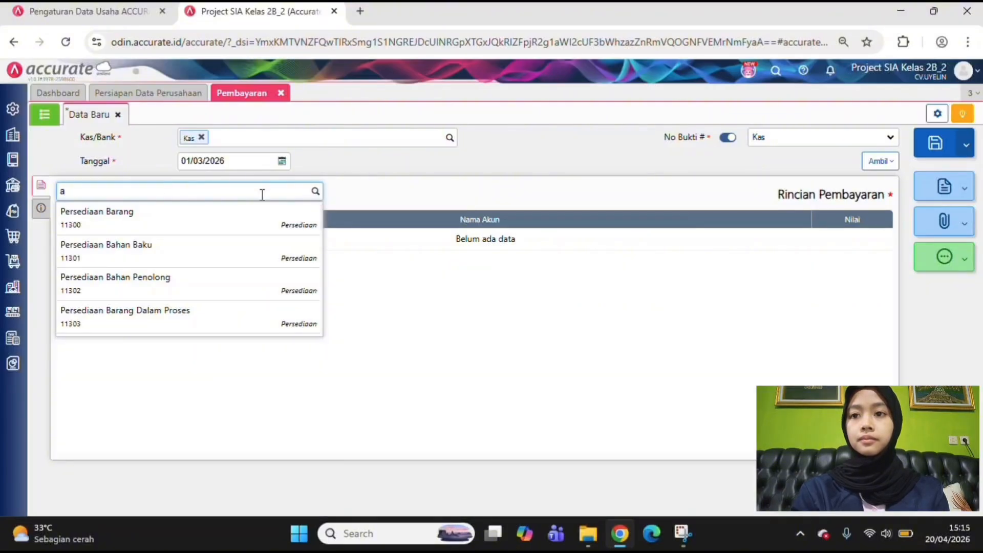
{"action": "type", "text": "set"}
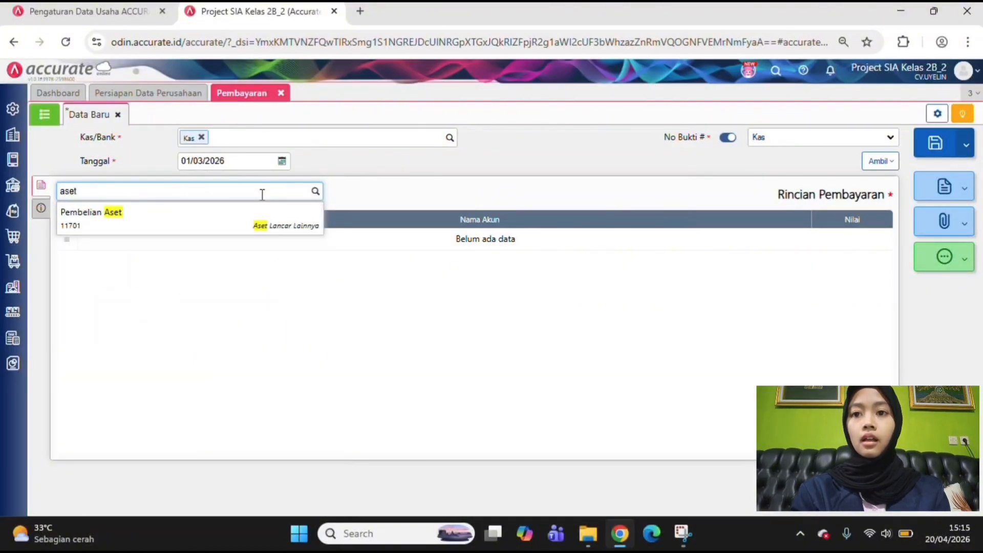
{"action": "left_click", "coordinate": [192, 228]}
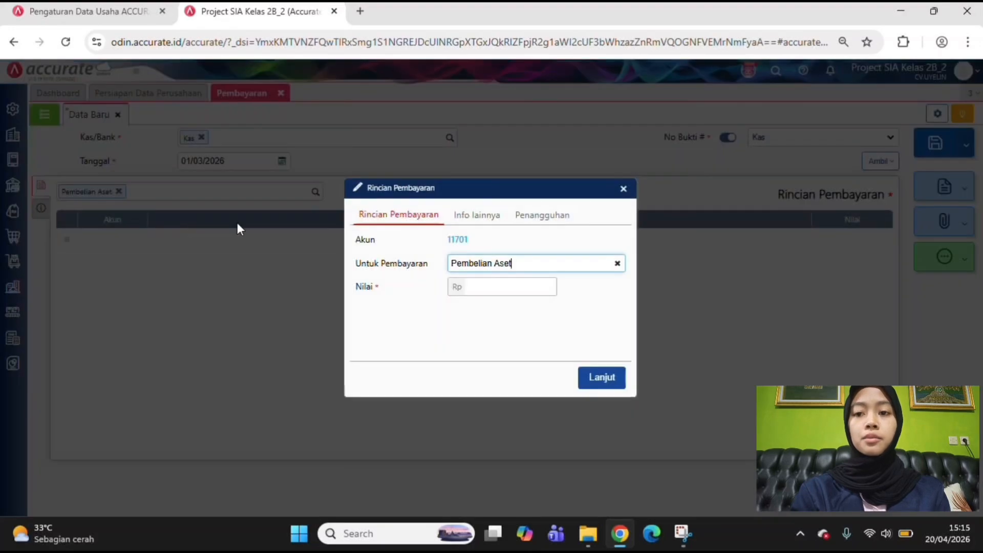
{"action": "left_click", "coordinate": [533, 288]}
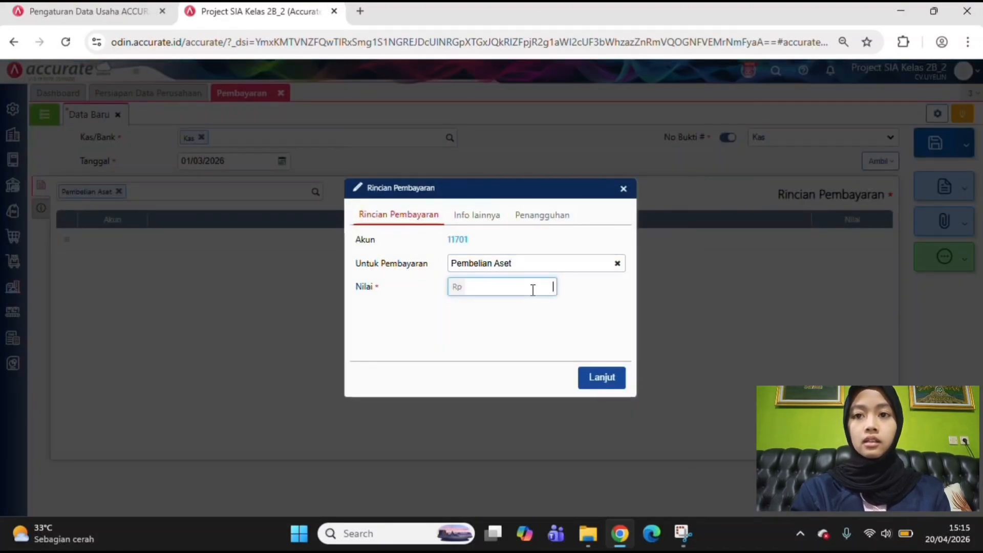
{"action": "type", "text": "3.100.000"}
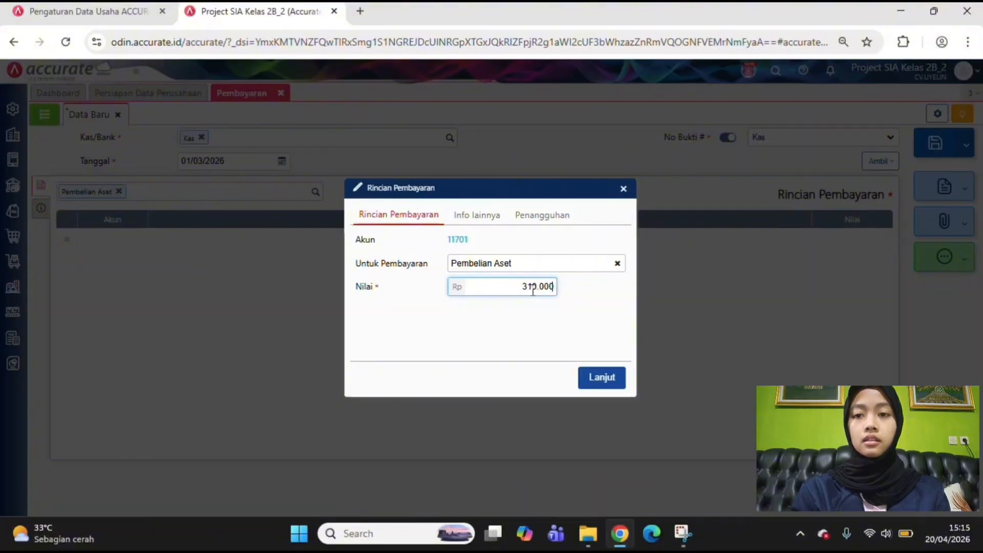
Enter the note "Pembelian Mesin Giling" for the payment line and add the line to the payment
{"action": "left_click", "coordinate": [486, 224]}
{"action": "left_click", "coordinate": [531, 224]}
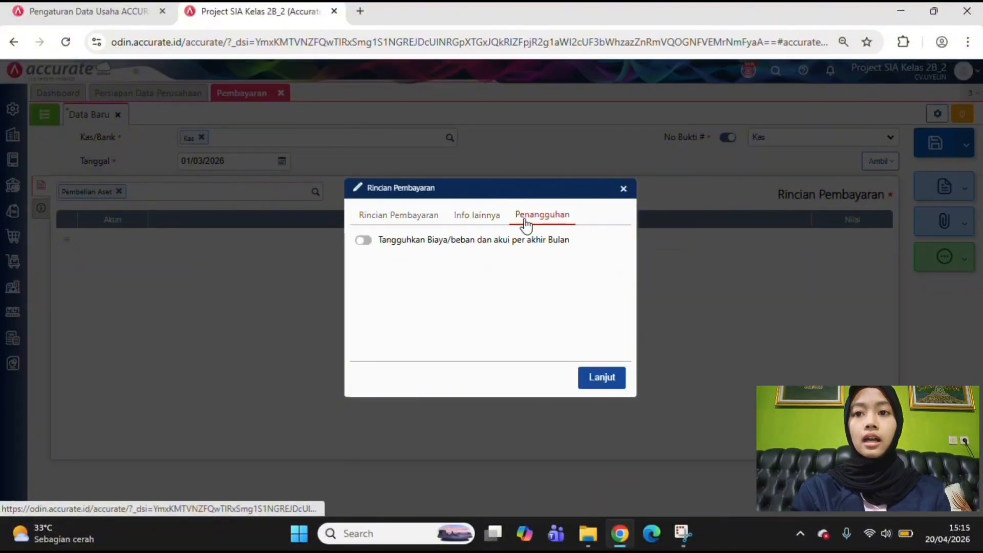
{"action": "left_click", "coordinate": [477, 221]}
{"action": "left_click", "coordinate": [476, 242]}
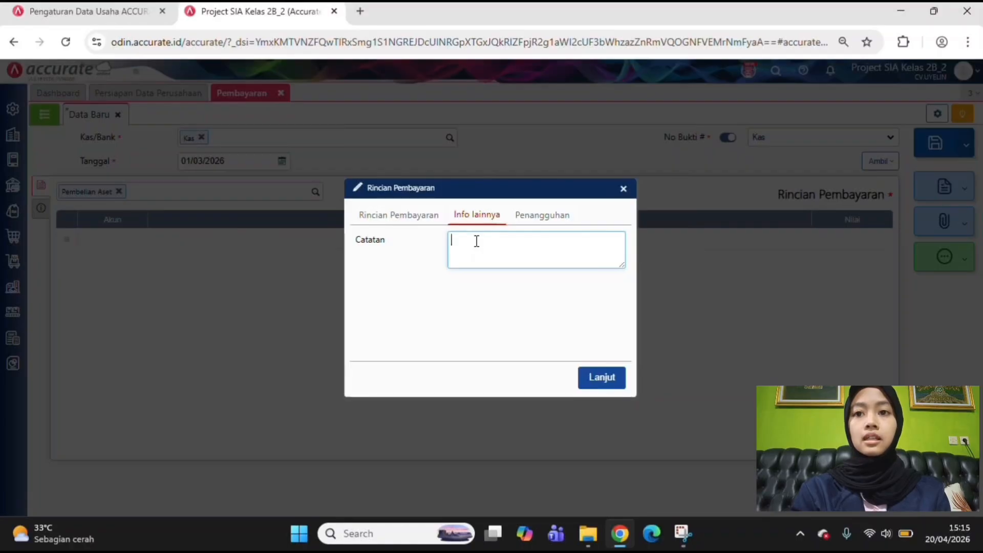
{"action": "type", "text": "P"}
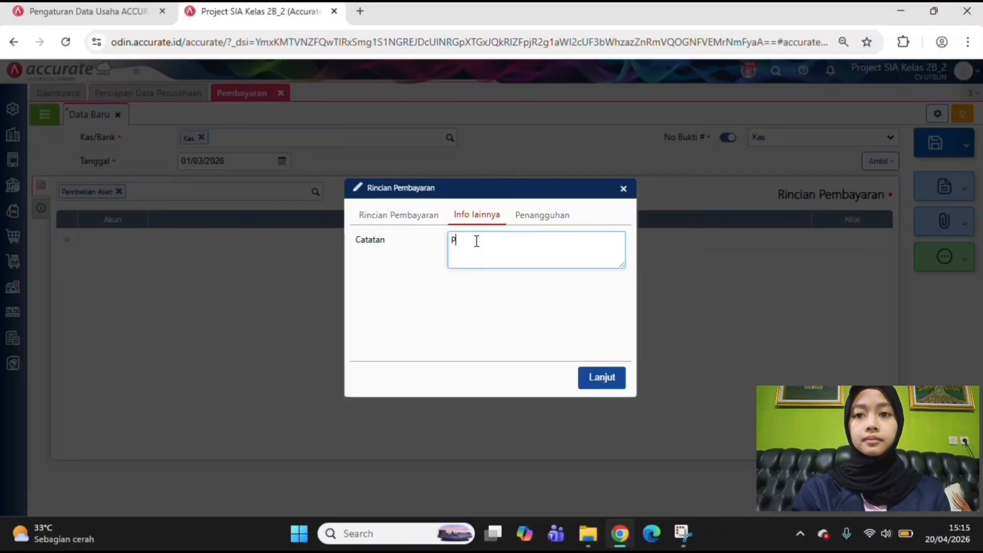
{"action": "type", "text": "embelian Mesin Giling"}
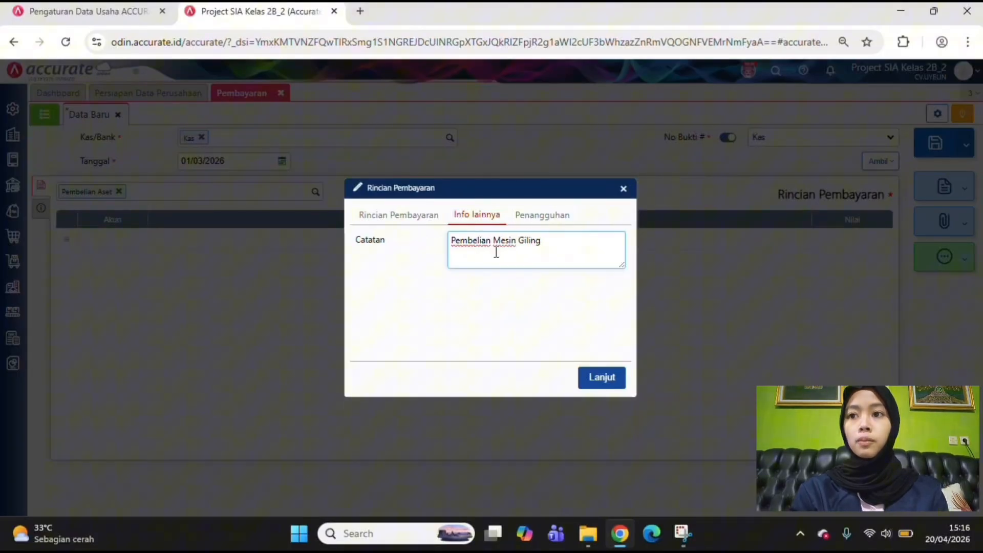
{"action": "left_click", "coordinate": [604, 383]}
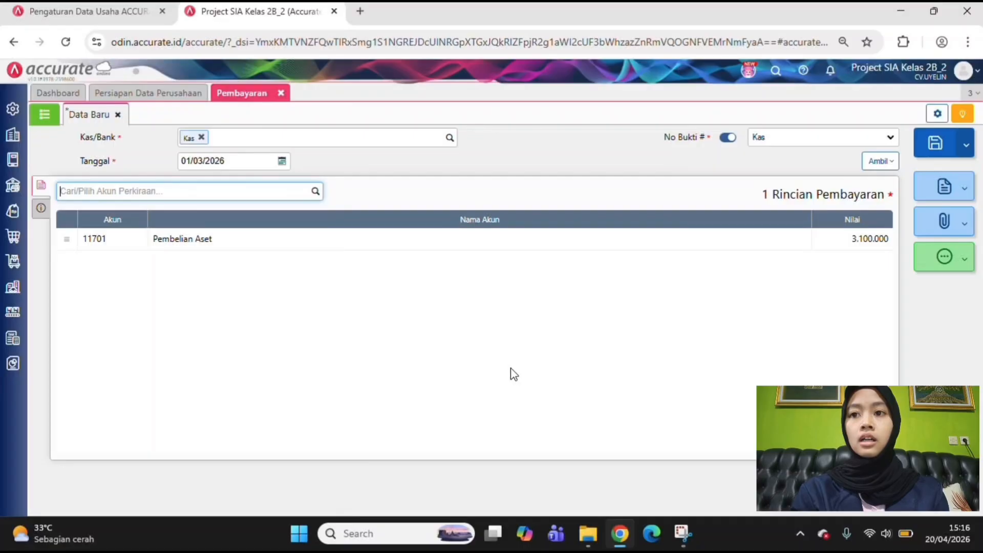
Enter "Pembelian Mesin Giling" as the payment's own note in its additional information and save the payment
{"action": "left_click", "coordinate": [39, 210]}
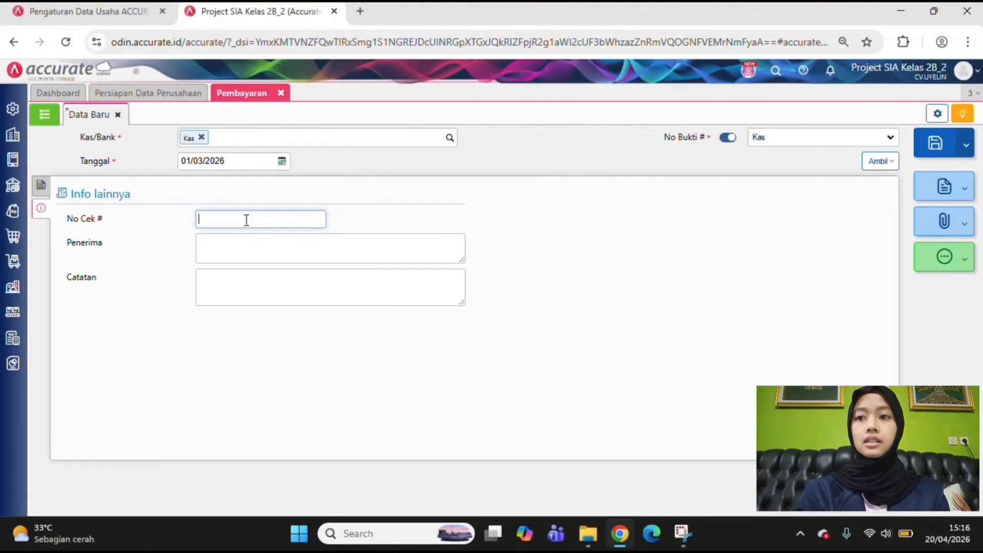
{"action": "left_click", "coordinate": [234, 285]}
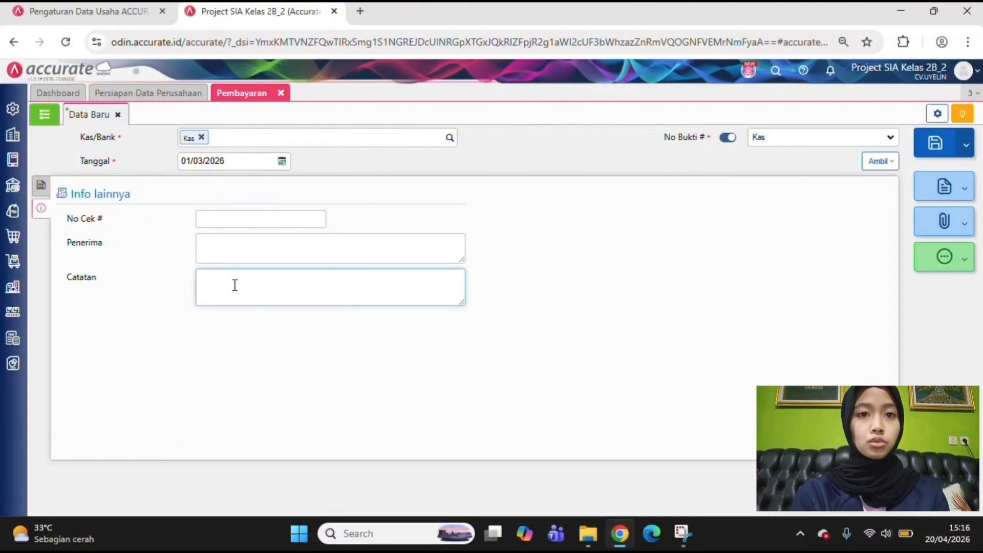
{"action": "type", "text": "P"}
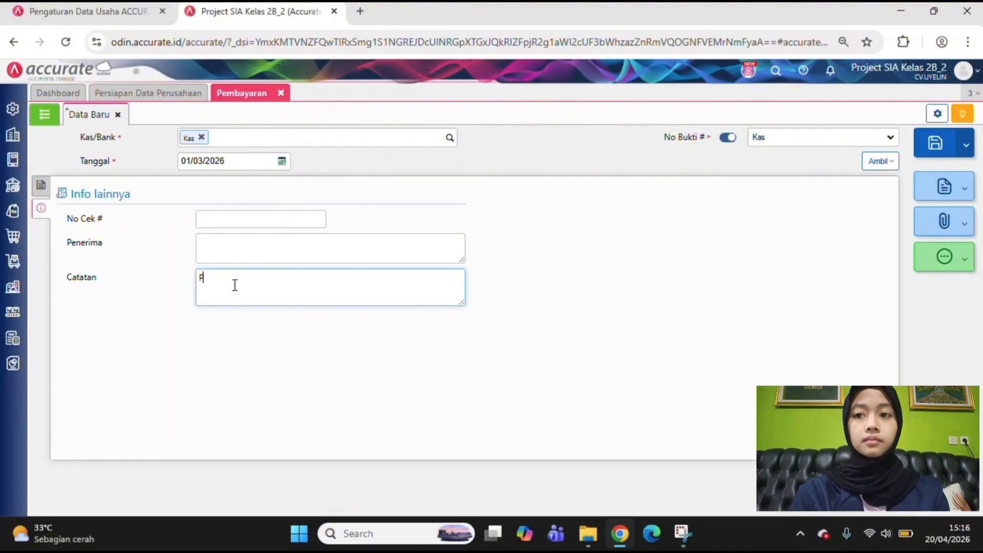
{"action": "type", "text": "embelian Me"}
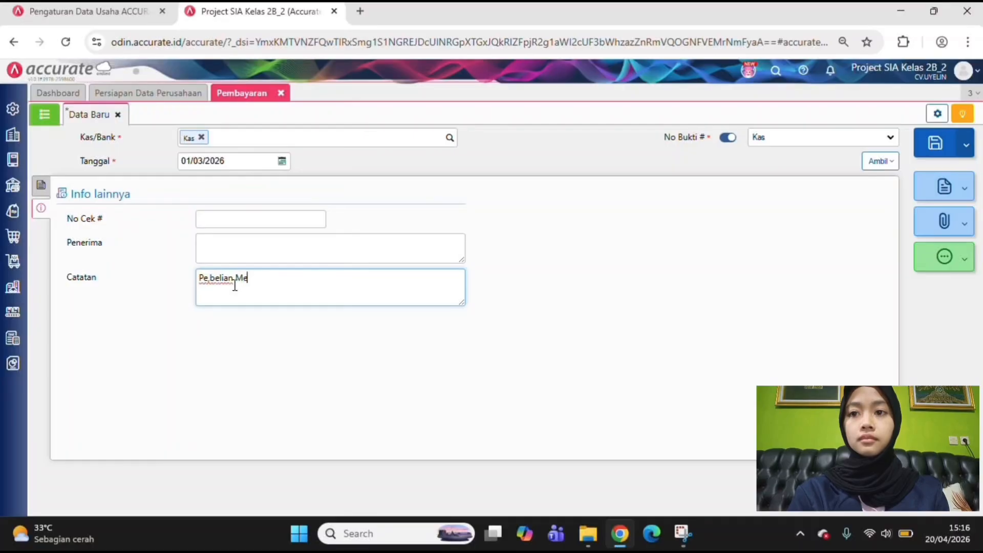
{"action": "type", "text": "sin Giling"}
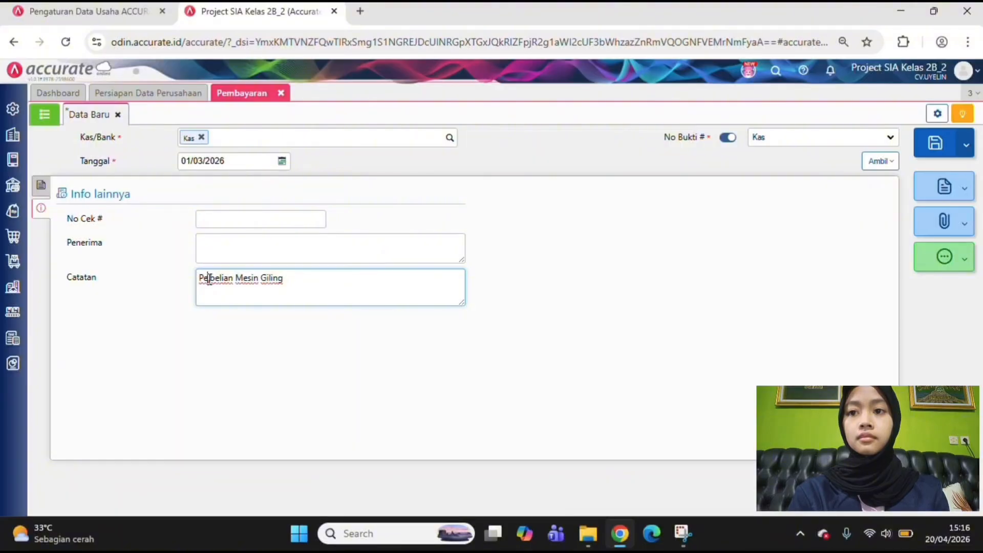
{"action": "left_click", "coordinate": [208, 279]}
{"action": "type", "text": "m"}
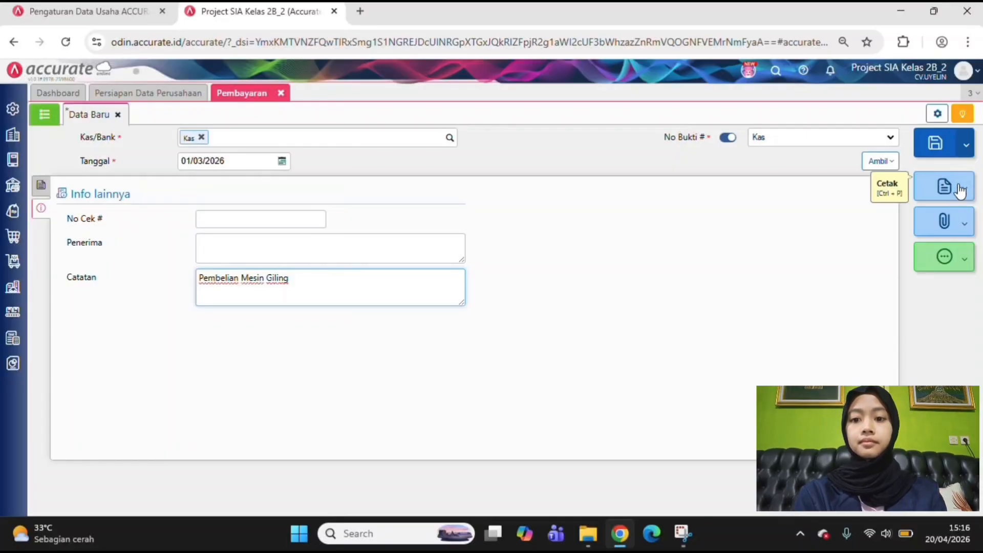
{"action": "left_click", "coordinate": [939, 158]}
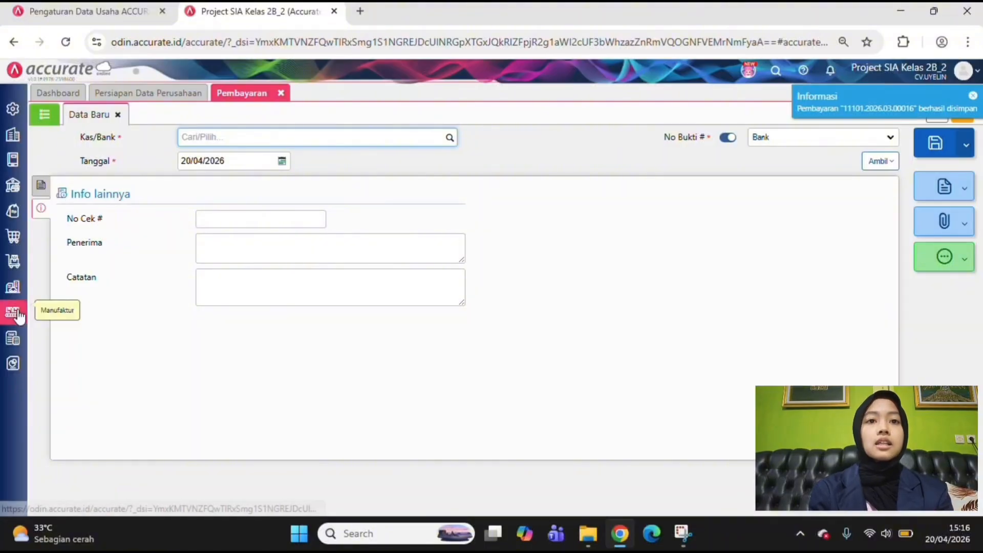
Start a new fixed asset (Aset Tetap) record named "Mesin Giling"
{"action": "left_click", "coordinate": [16, 293]}
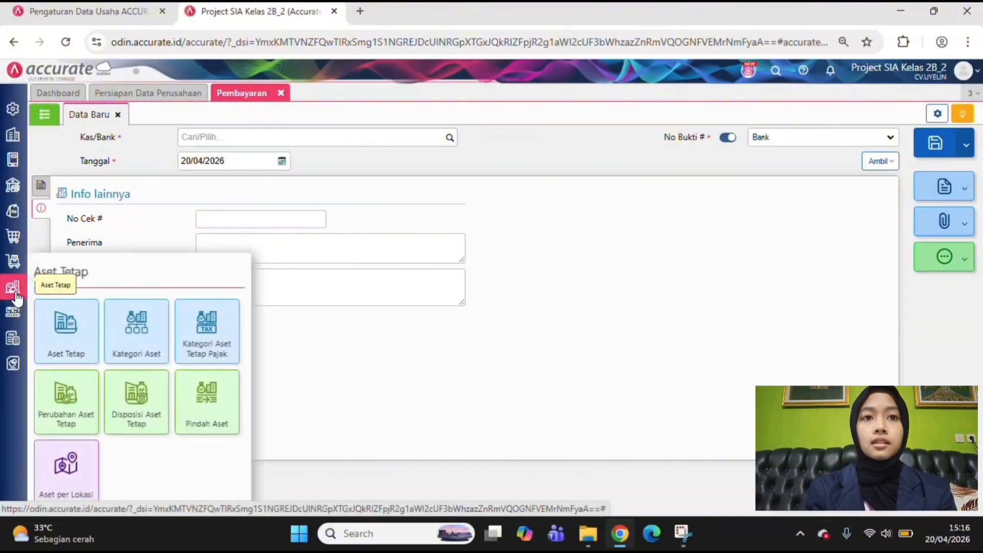
{"action": "left_click", "coordinate": [70, 331]}
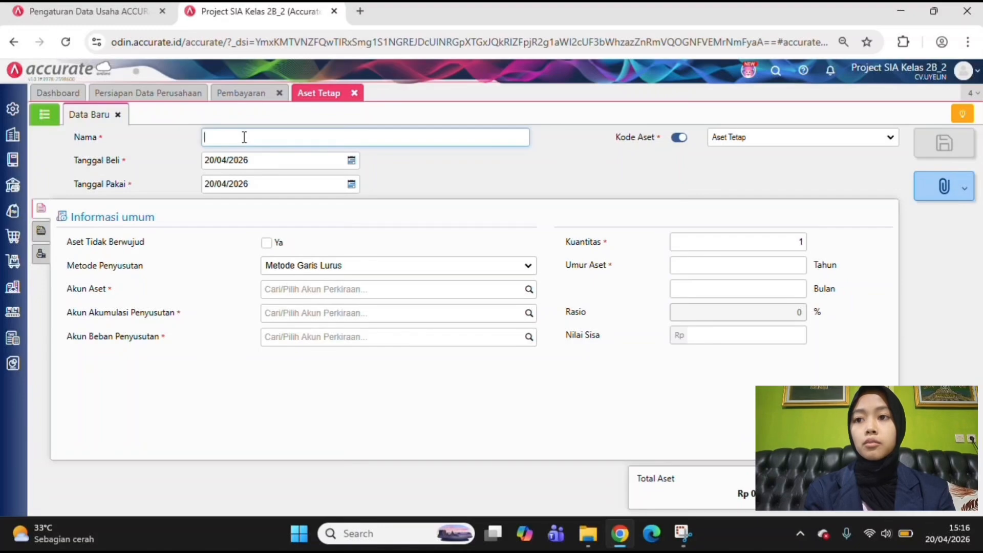
{"action": "type", "text": "me"}
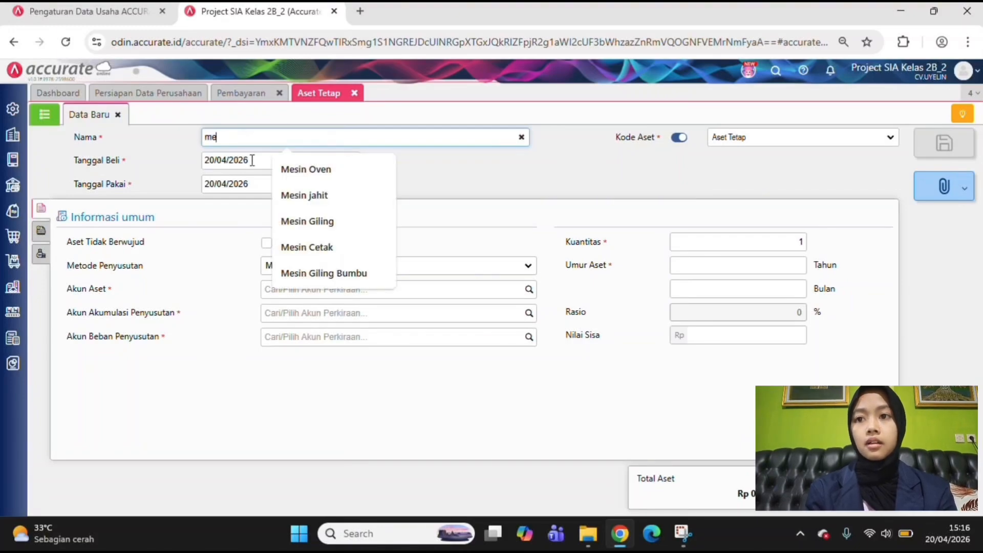
{"action": "left_click", "coordinate": [323, 221]}
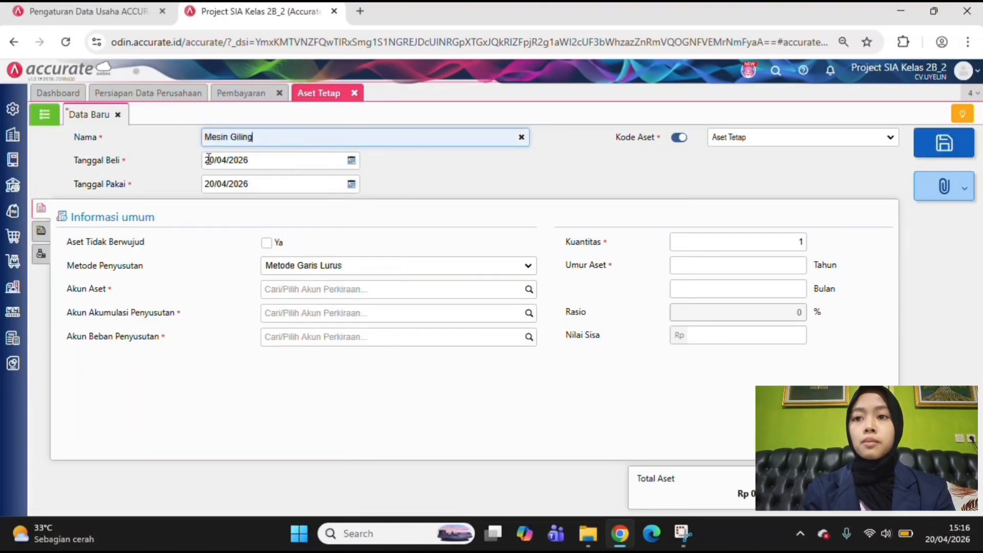
Set both the asset's purchase date (Tanggal Beli) and its usage date (Tanggal Pakai) to 01/03/2026
{"action": "left_click", "coordinate": [225, 165]}
{"action": "key", "text": "ctrl+a"}
{"action": "type", "text": "0"}
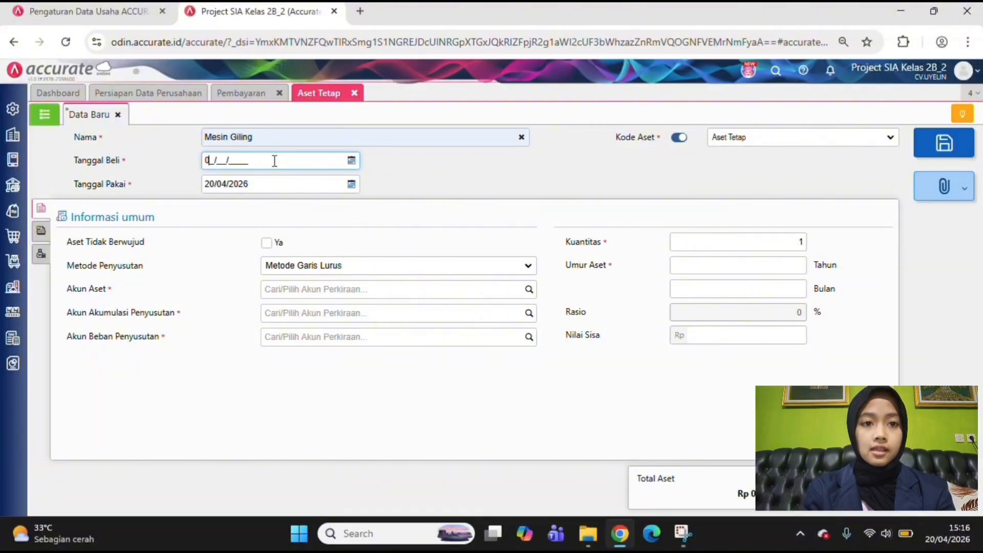
{"action": "type", "text": "1/03/2026"}
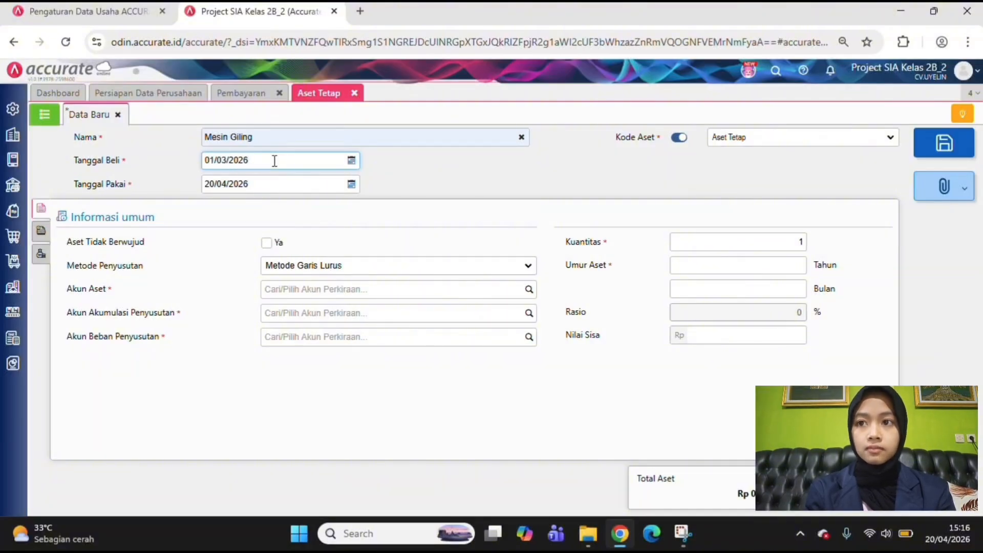
{"action": "left_click", "coordinate": [226, 186]}
{"action": "key", "text": "ctrl+a"}
{"action": "type", "text": "0"}
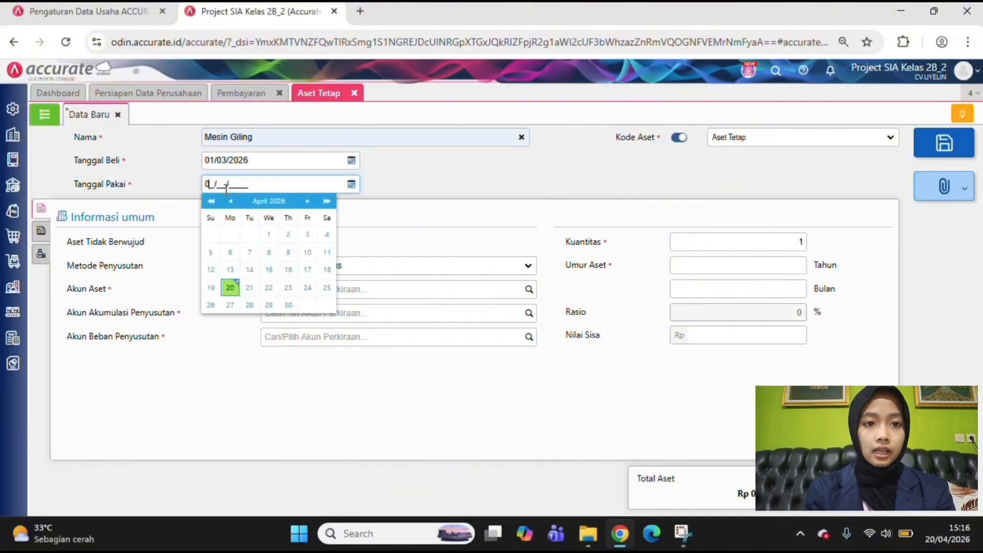
{"action": "type", "text": "1/03/2026"}
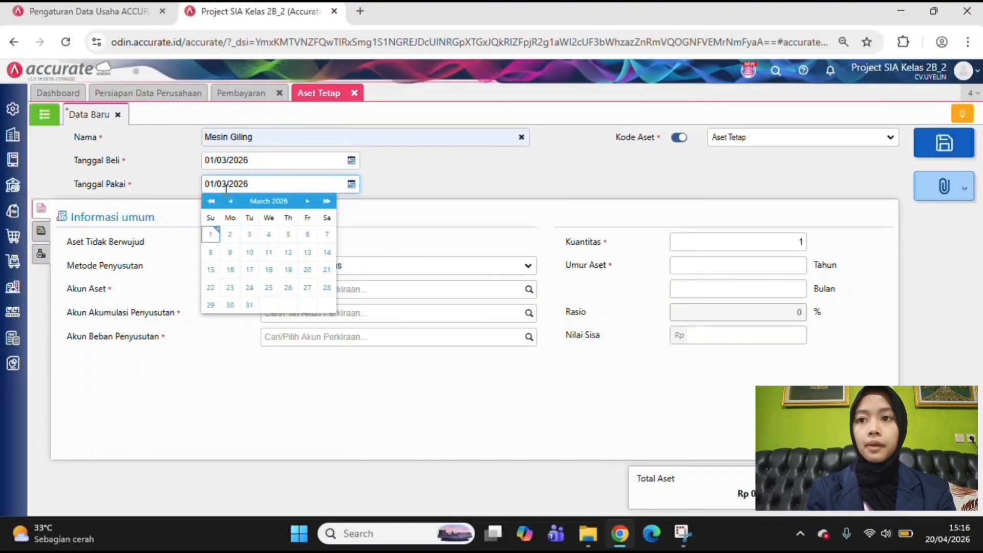
{"action": "left_click", "coordinate": [480, 186]}
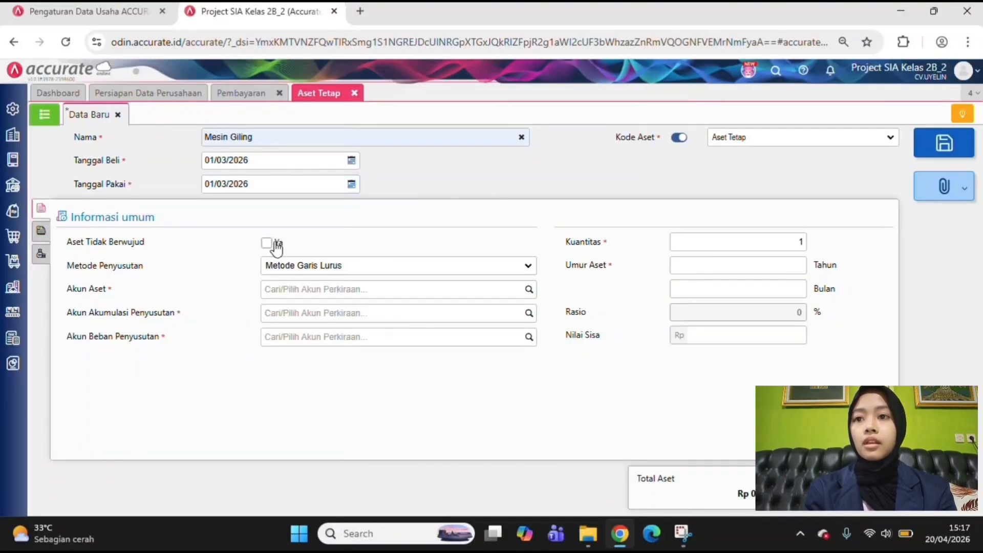
Assign Peralatan as the asset account and Akumulasi Penyusutan Peralatan as the accumulated depreciation account
{"action": "left_click", "coordinate": [345, 289]}
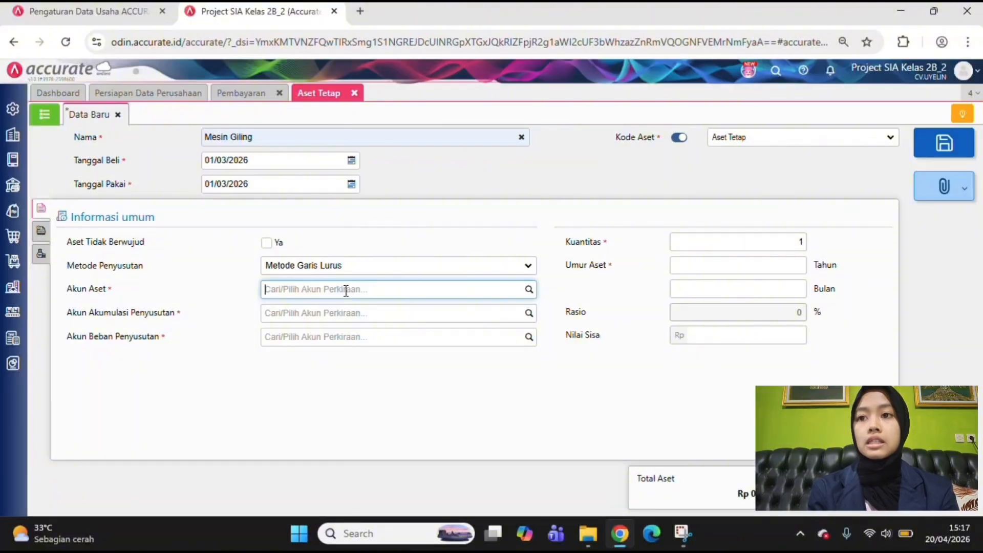
{"action": "left_click", "coordinate": [531, 295]}
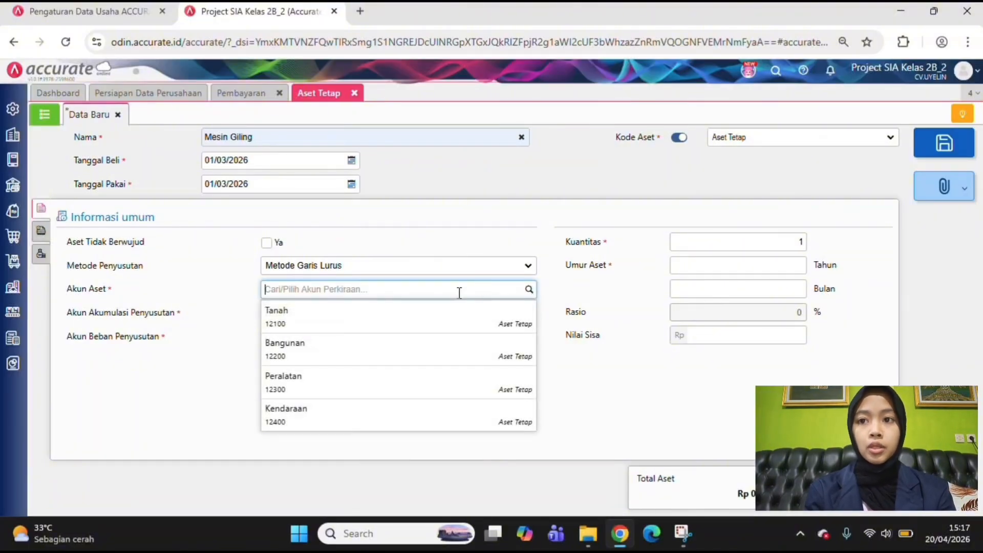
{"action": "left_click", "coordinate": [408, 388]}
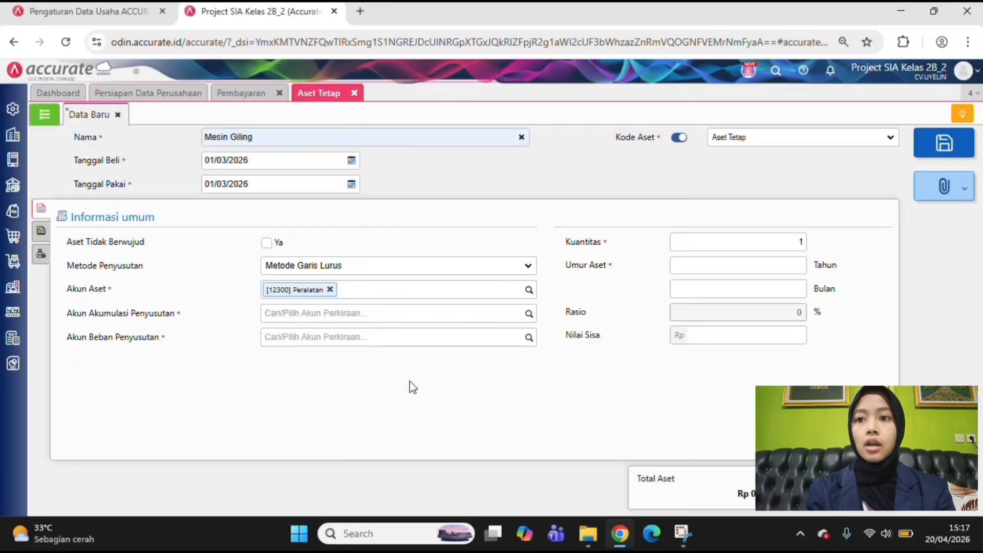
{"action": "left_click", "coordinate": [529, 314]}
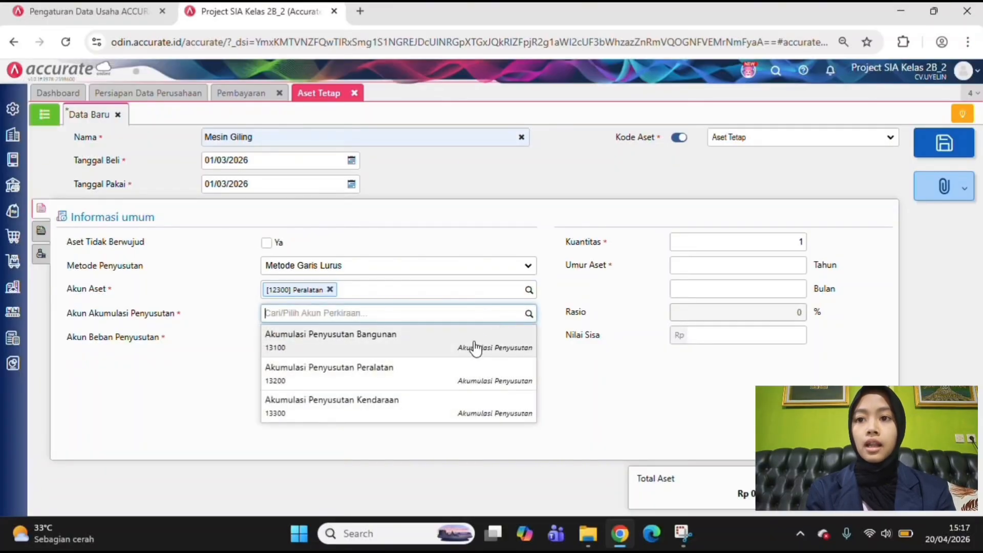
{"action": "left_click", "coordinate": [465, 374]}
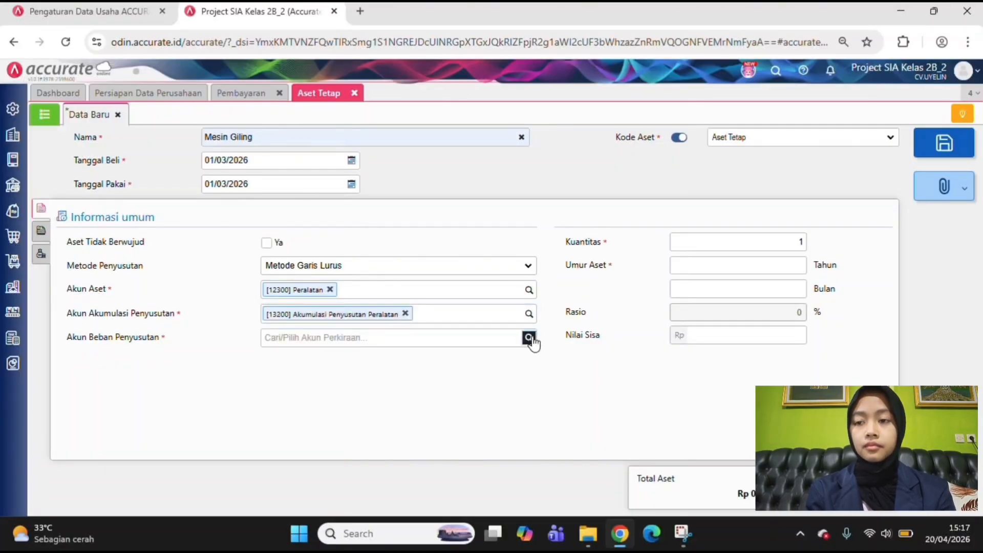
Assign Beban Penyusutan Peralatan as the depreciation expense account and set the asset's life to 8 years
{"action": "left_click", "coordinate": [530, 338]}
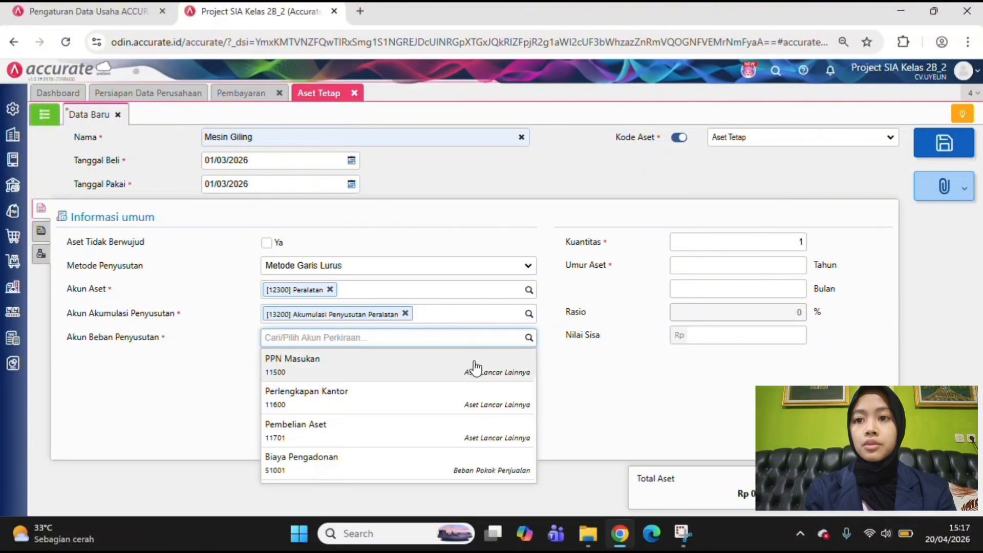
{"action": "type", "text": "peralatan"}
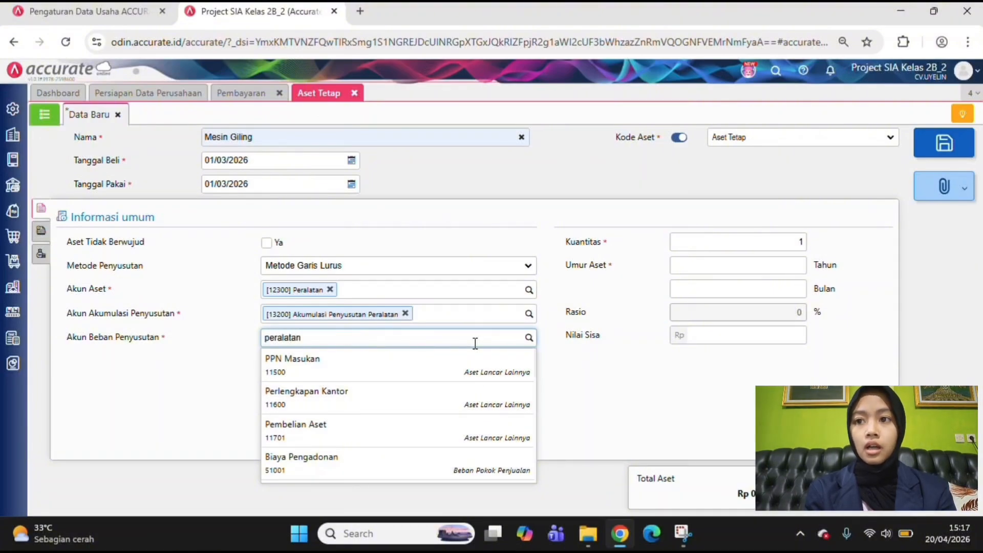
{"action": "left_click", "coordinate": [445, 364]}
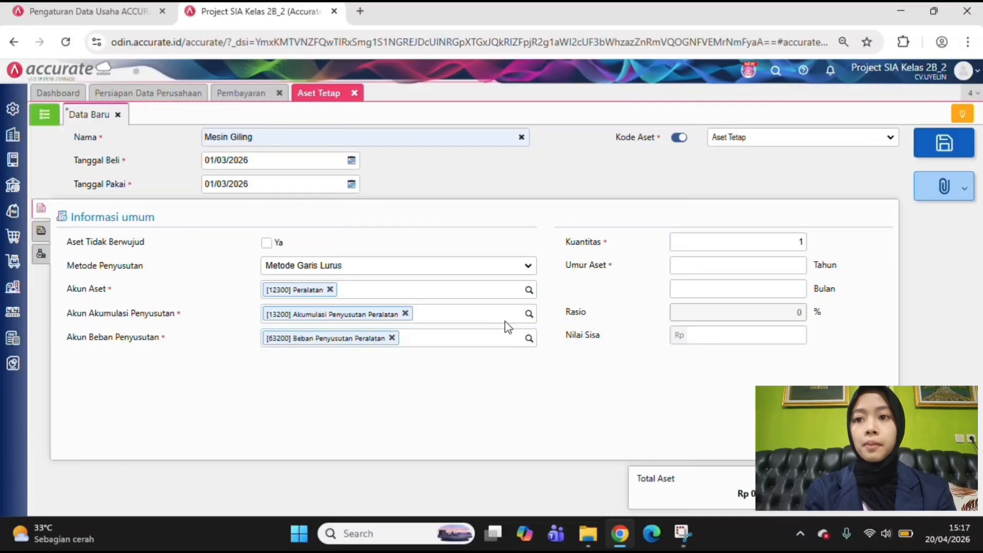
{"action": "left_click", "coordinate": [792, 266]}
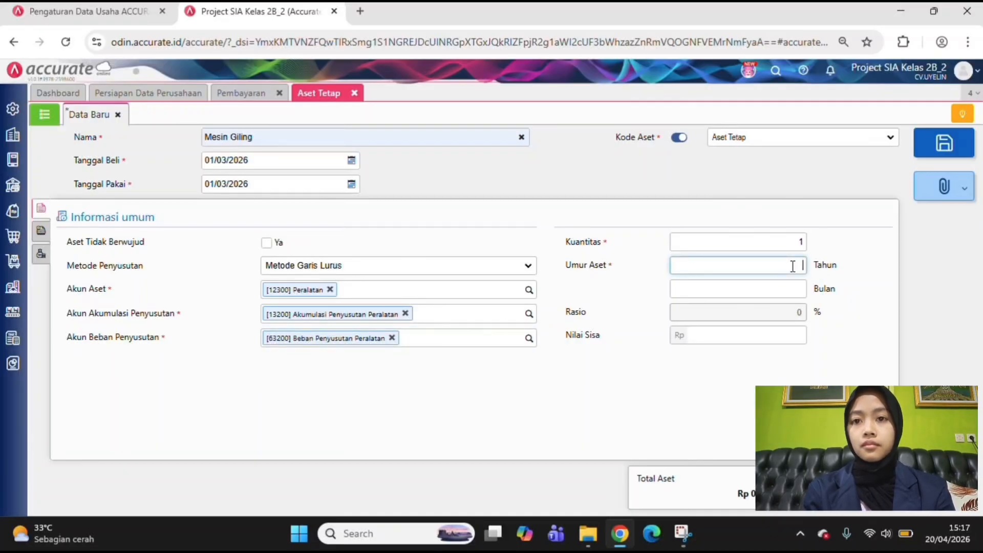
{"action": "type", "text": "8"}
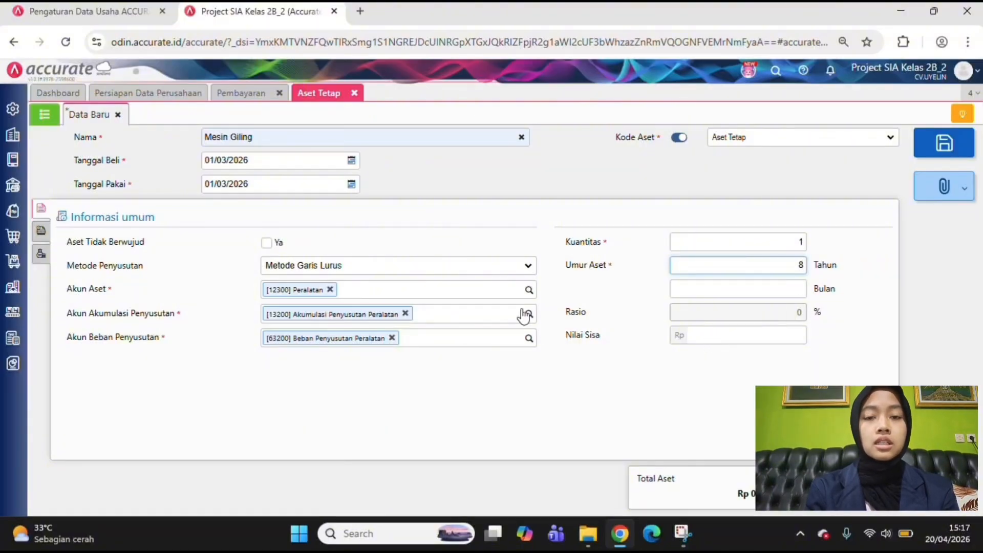
In the asset's additional information, set the asset category to Peralatan and the initial location to Kantor Pusat
{"action": "left_click", "coordinate": [41, 230]}
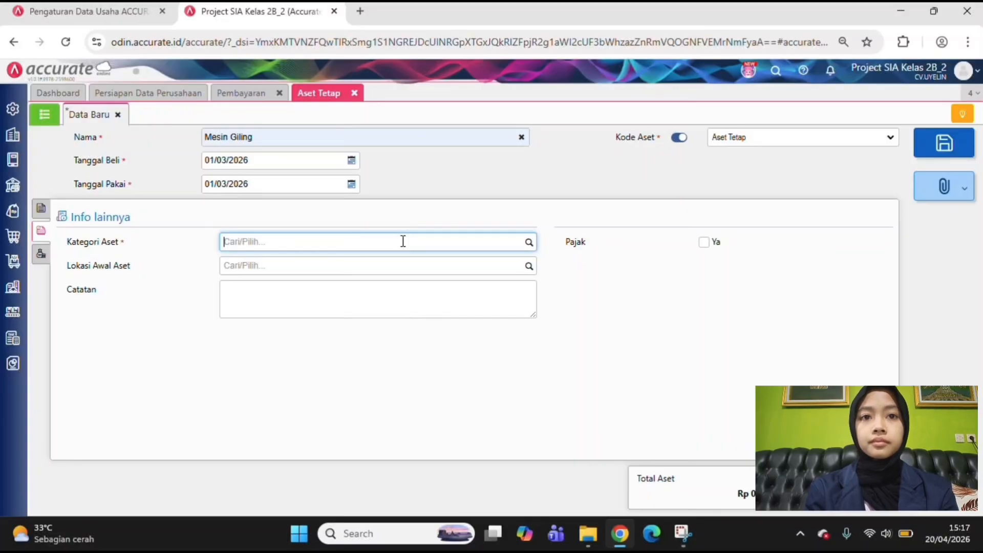
{"action": "left_click", "coordinate": [529, 242]}
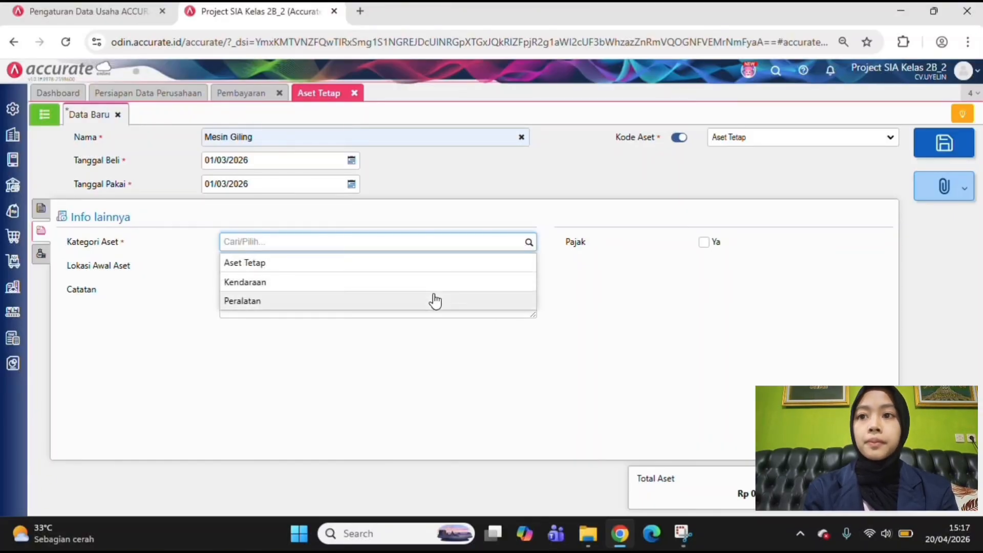
{"action": "left_click", "coordinate": [435, 302]}
{"action": "left_click", "coordinate": [530, 267]}
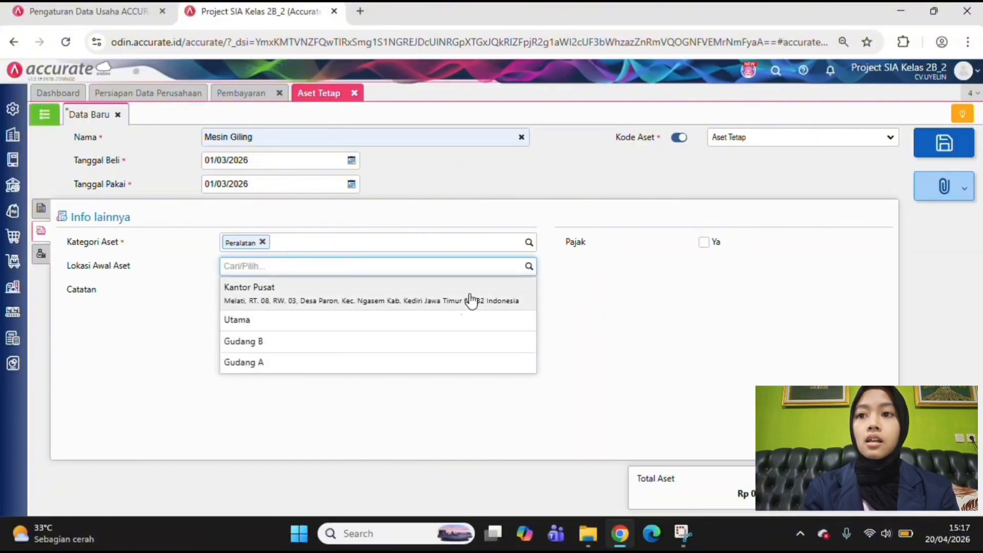
{"action": "left_click", "coordinate": [470, 296]}
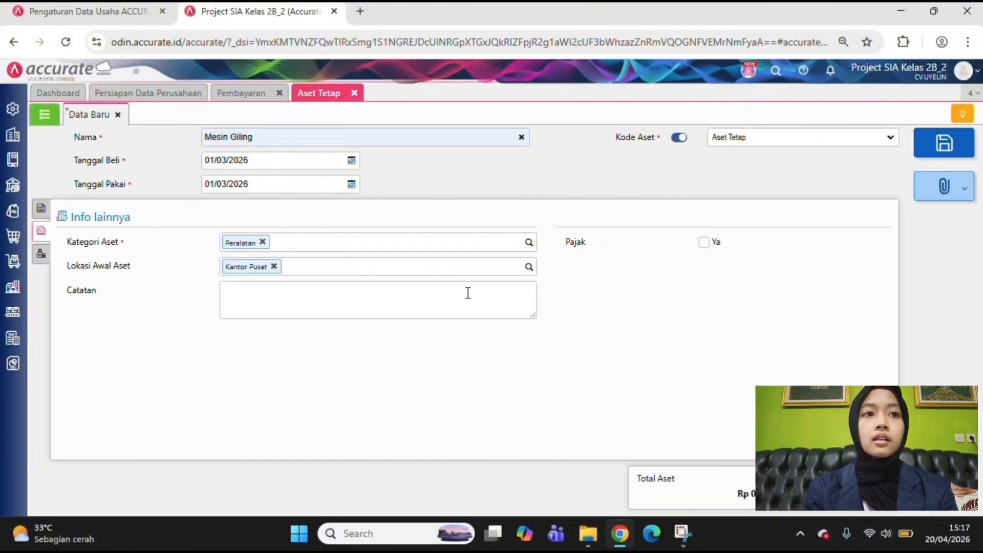
Enter the note "Mesin Giling" for the asset and leave it without the tax (Pajak) option
{"action": "left_click", "coordinate": [341, 296]}
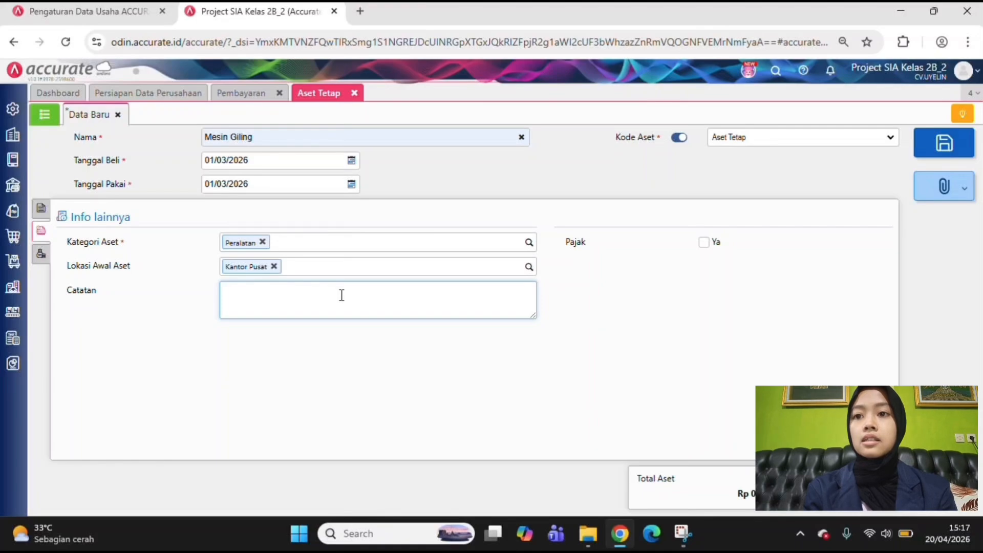
{"action": "type", "text": "Mesin Giling"}
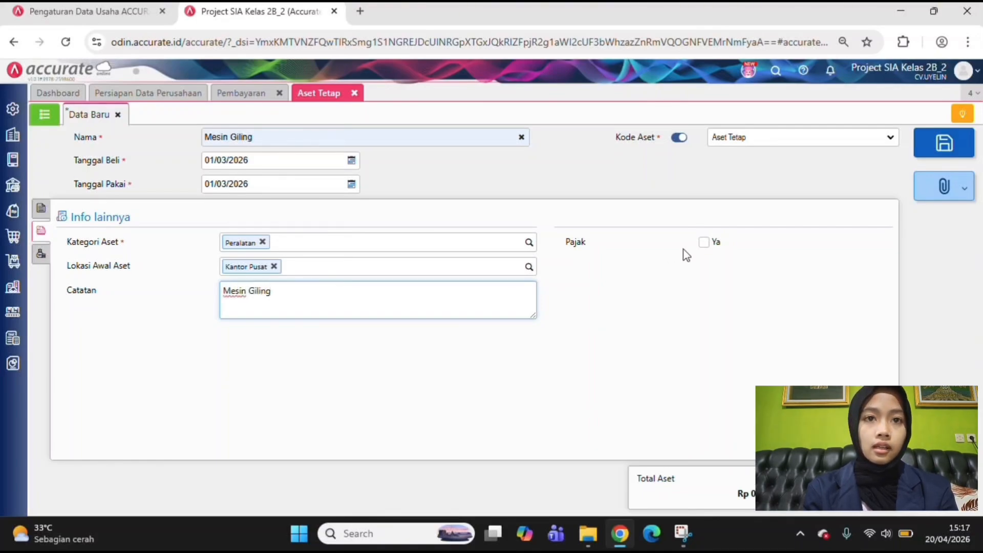
{"action": "left_click", "coordinate": [704, 243]}
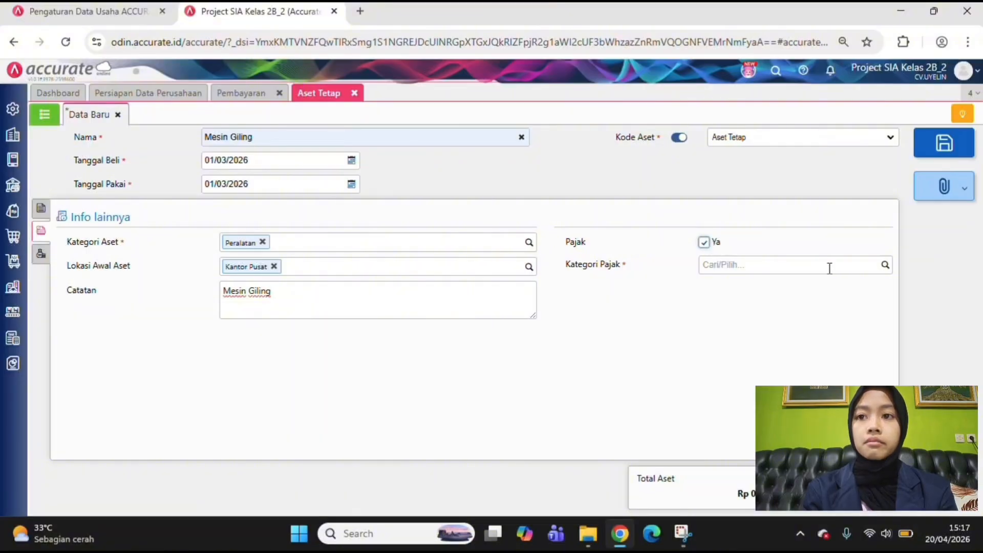
{"action": "left_click", "coordinate": [704, 249]}
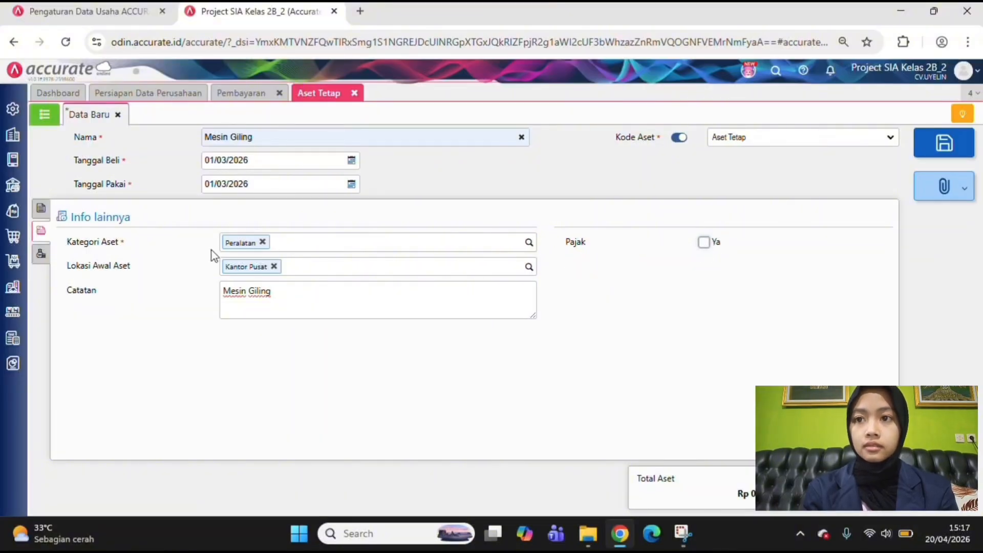
Add an expenditure line for the Pembelian Aset account with an amount of Rp 3.100.000 and save the fixed asset
{"action": "left_click", "coordinate": [39, 254]}
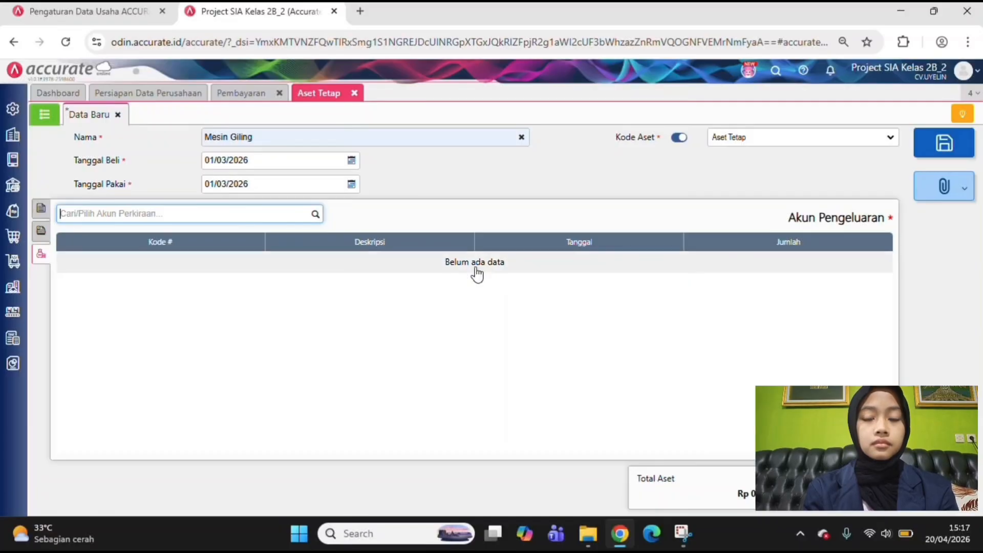
{"action": "left_click", "coordinate": [315, 215]}
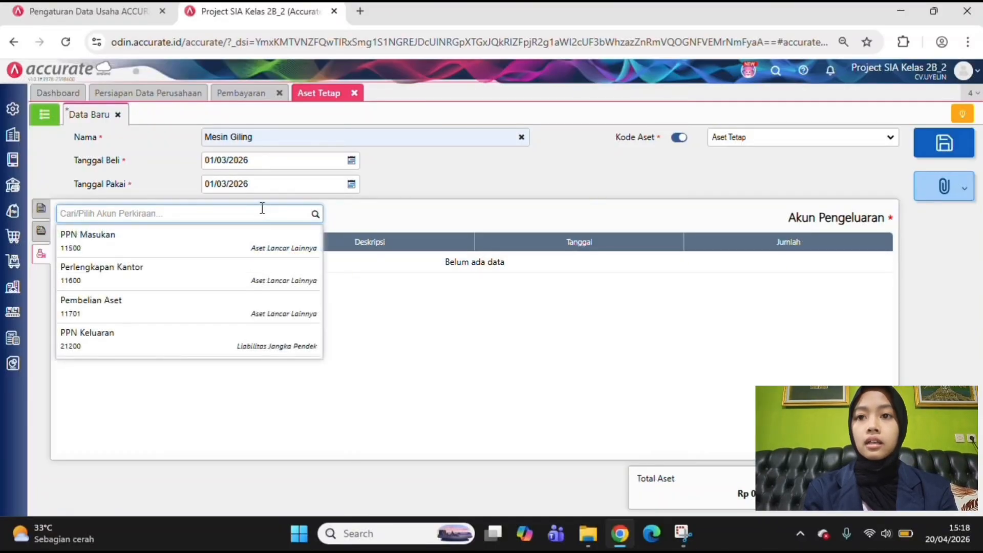
{"action": "type", "text": "pembel"}
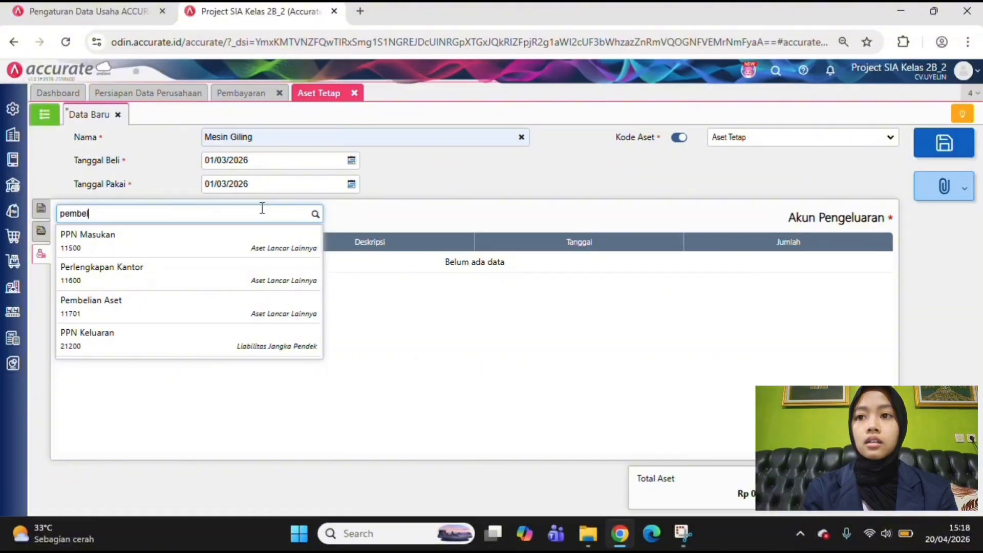
{"action": "type", "text": "i"}
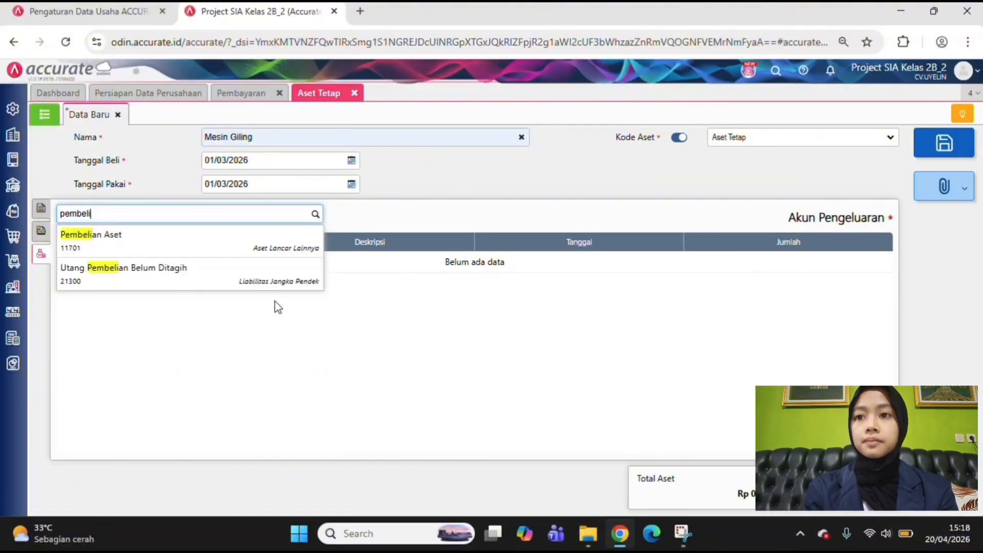
{"action": "left_click", "coordinate": [245, 242]}
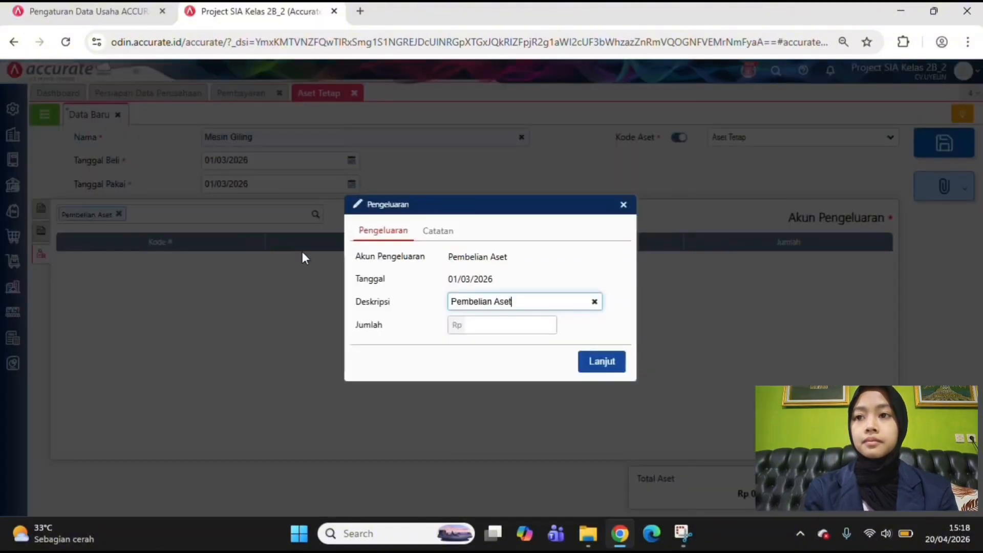
{"action": "left_click", "coordinate": [499, 332]}
{"action": "type", "text": "3.100.000"}
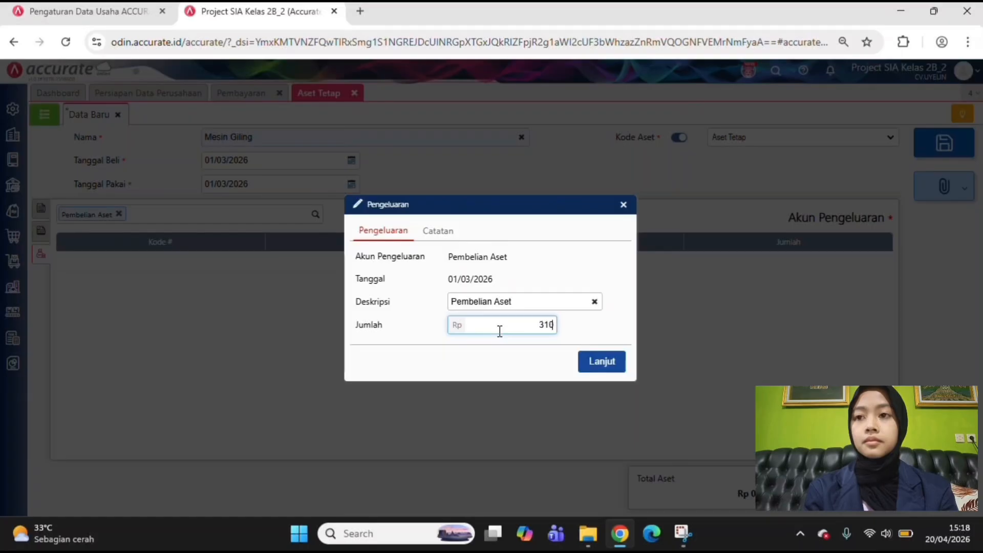
{"action": "left_click", "coordinate": [594, 365]}
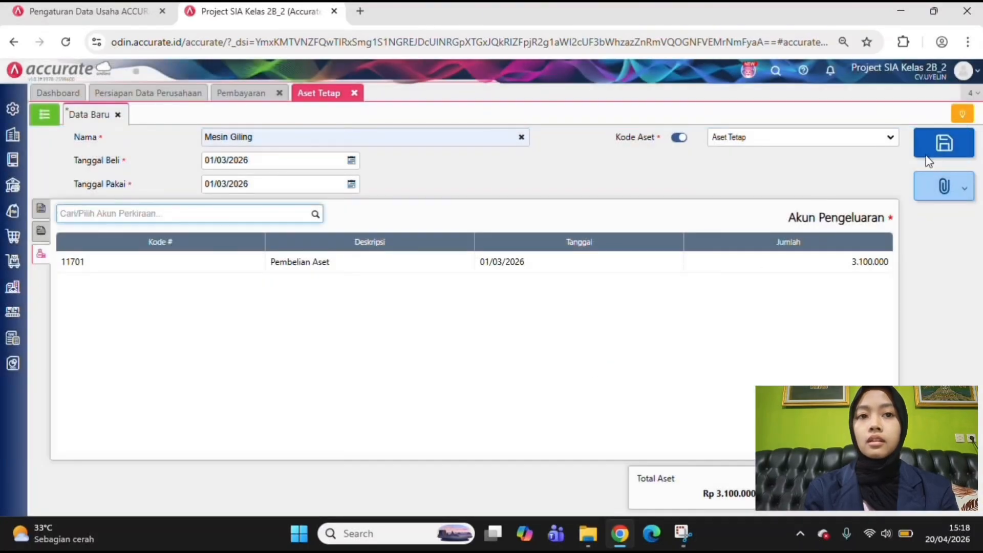
{"action": "left_click", "coordinate": [945, 145]}
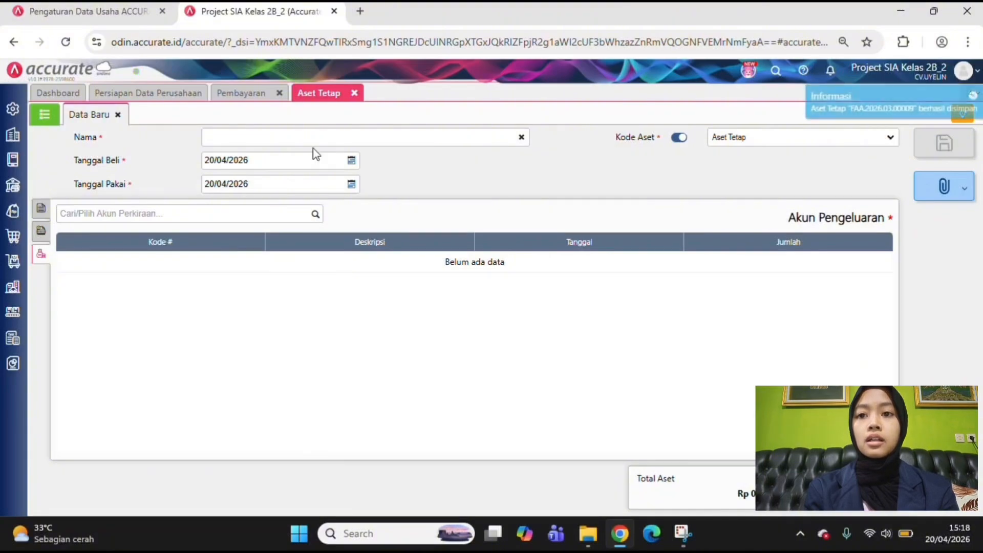
In a new purchase invoice (Faktur Pembelian), choose the supplier UD Putih Bersih and set the date to 03/03/2026
{"action": "left_click", "coordinate": [44, 118]}
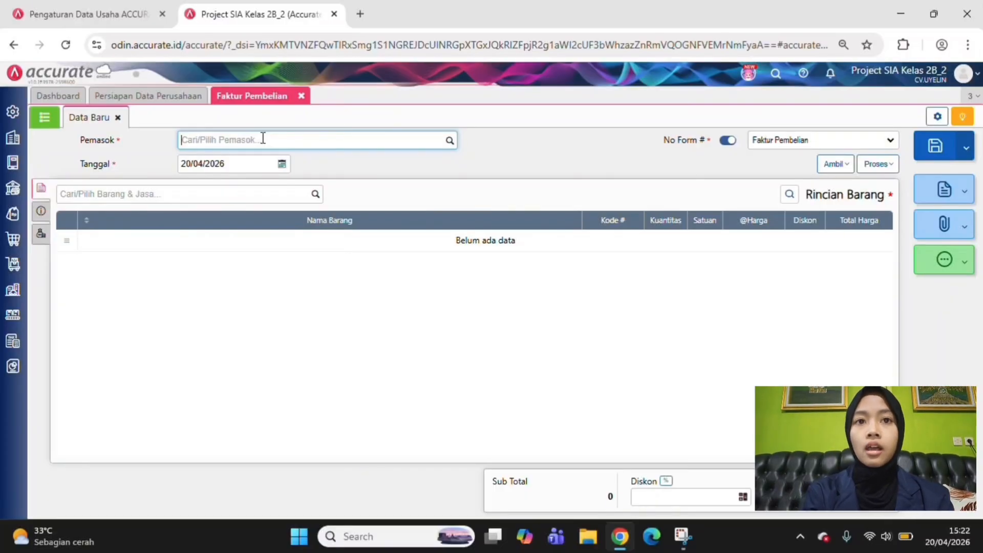
{"action": "type", "text": "03"}
{"action": "key", "text": "BackSpace"}
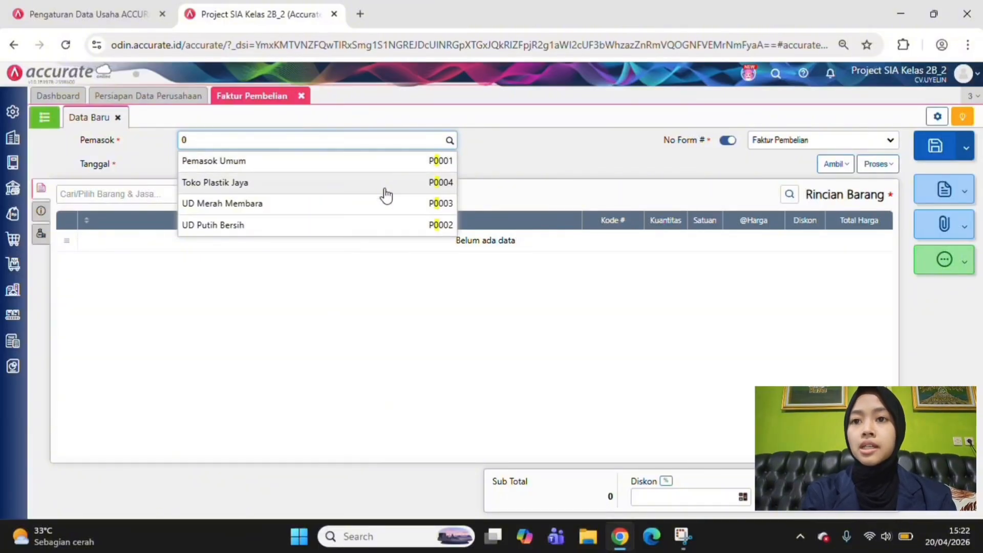
{"action": "left_click", "coordinate": [381, 225]}
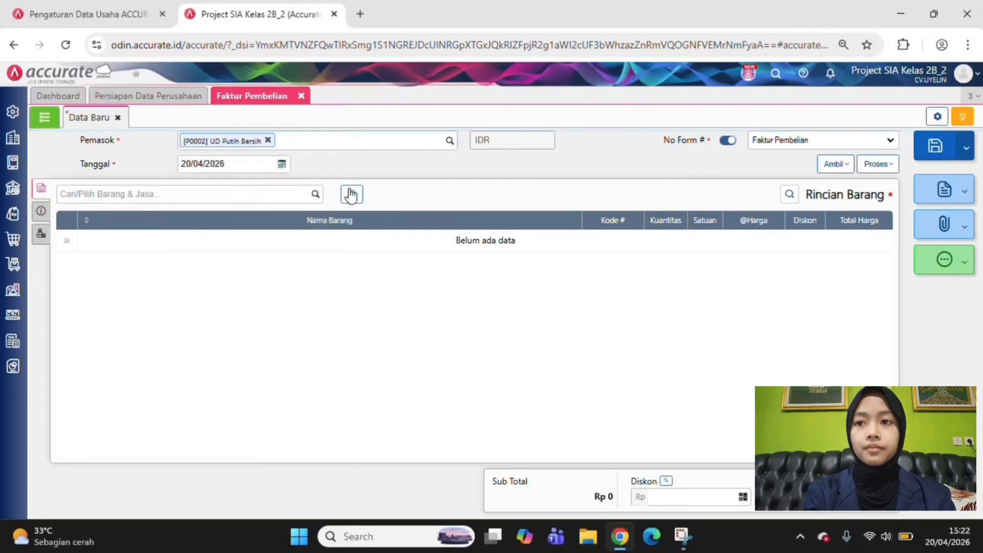
{"action": "left_click_drag", "start_coordinate": [232, 172], "coordinate": [177, 165]}
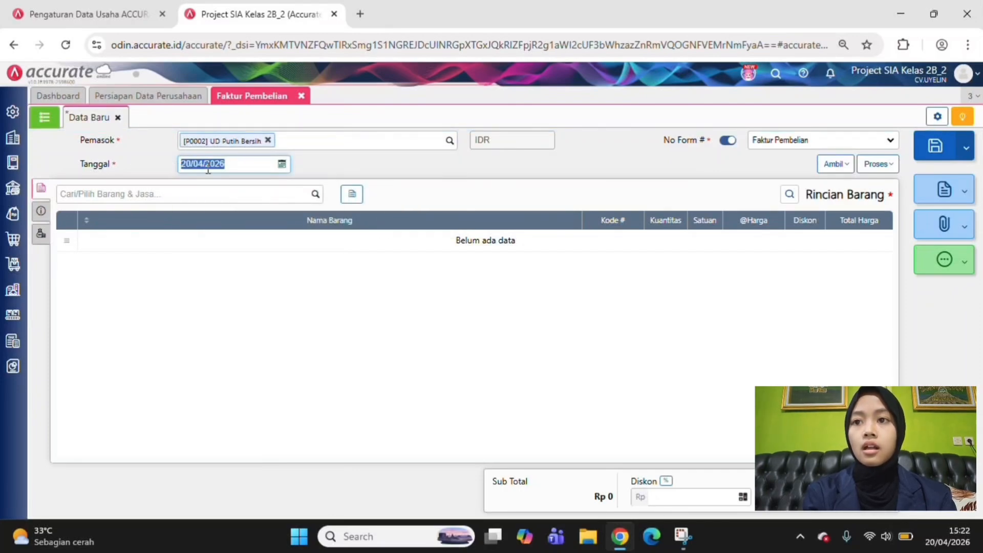
{"action": "type", "text": "03/03/2026"}
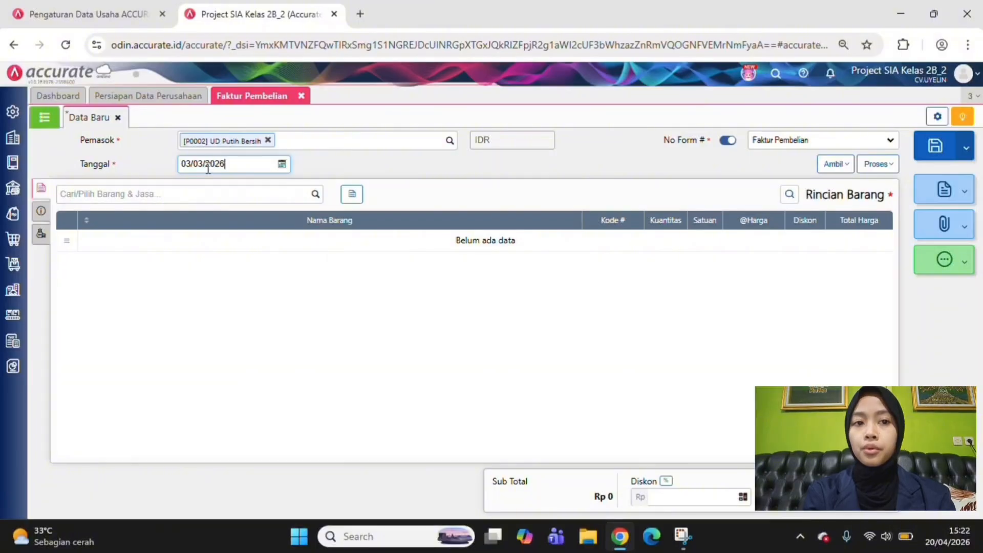
Add the item Tepung Tapioka to the invoice with a quantity of 1.000.000 Gr
{"action": "left_click", "coordinate": [315, 195]}
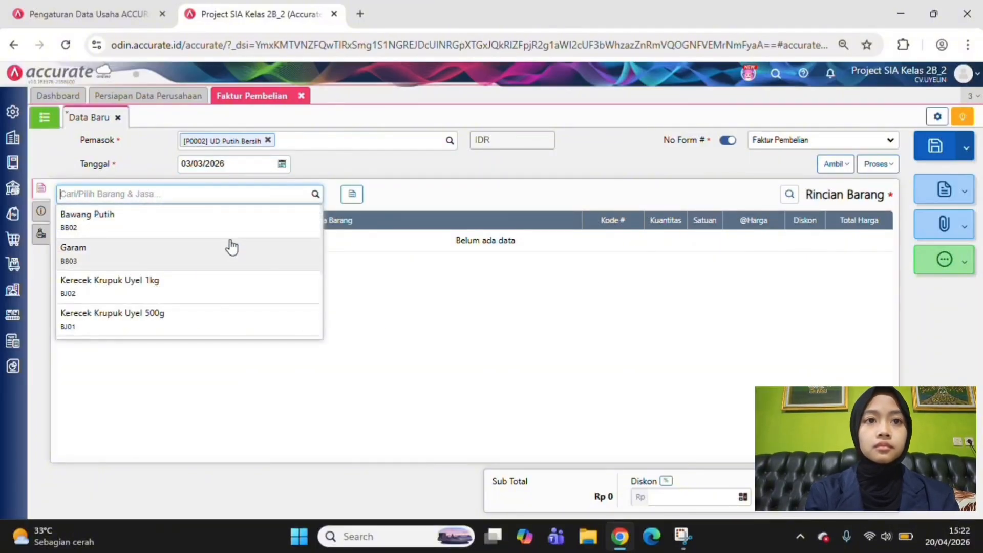
{"action": "scroll", "coordinate": [232, 247], "scroll_direction": "down", "scroll_amount": 3}
{"action": "scroll", "coordinate": [232, 247], "scroll_direction": "down", "scroll_amount": 1}
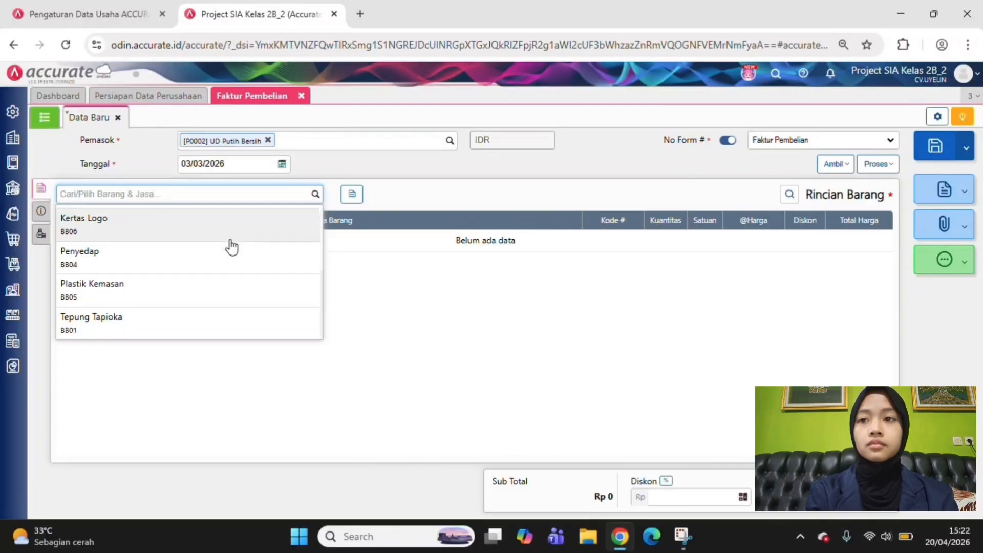
{"action": "left_click", "coordinate": [194, 320]}
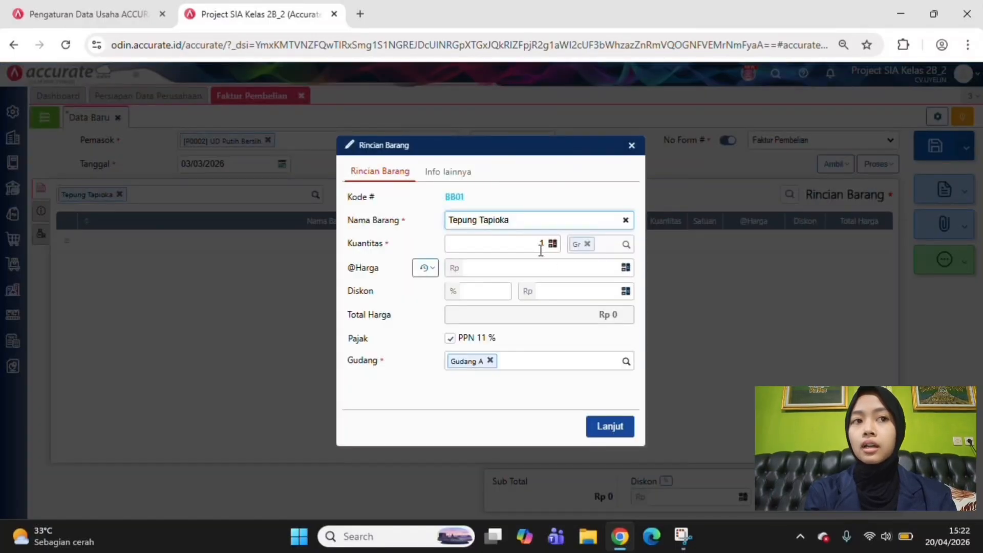
{"action": "left_click", "coordinate": [544, 246]}
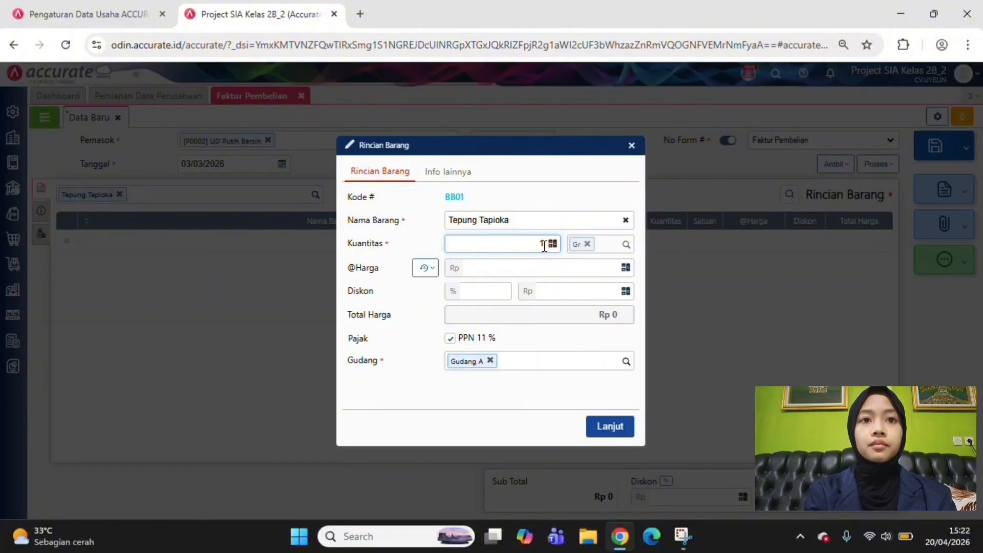
{"action": "type", "text": "10000"}
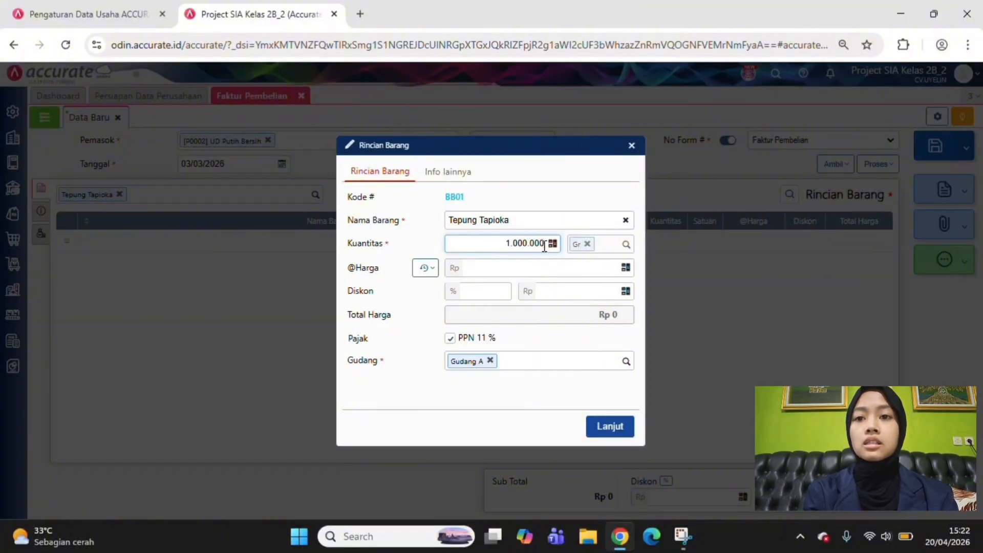
Set the unit price of Tepung Tapioka to Rp 10 and add the line to the invoice
{"action": "left_click", "coordinate": [591, 267]}
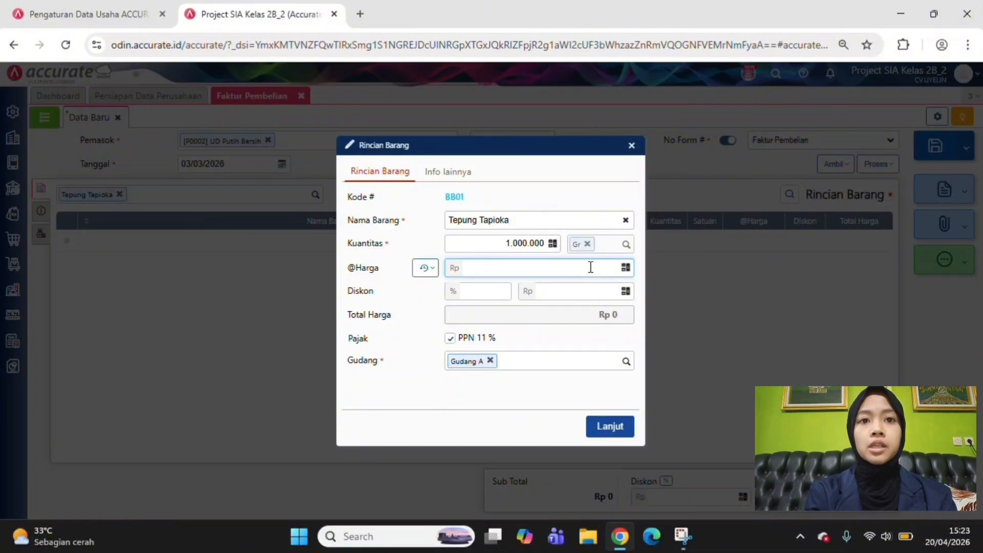
{"action": "type", "text": "000"}
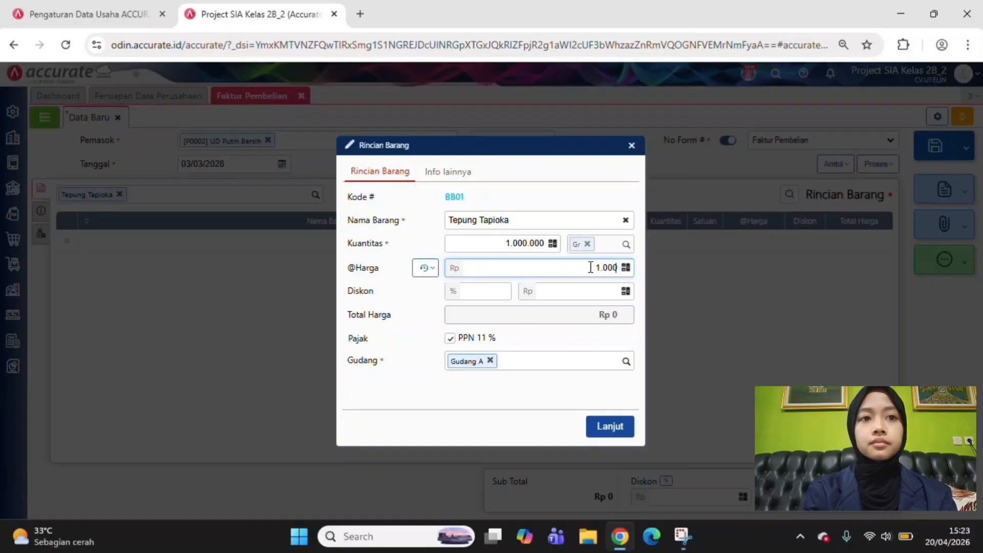
{"action": "key", "text": "BackSpace"}
{"action": "key", "text": "BackSpace"}
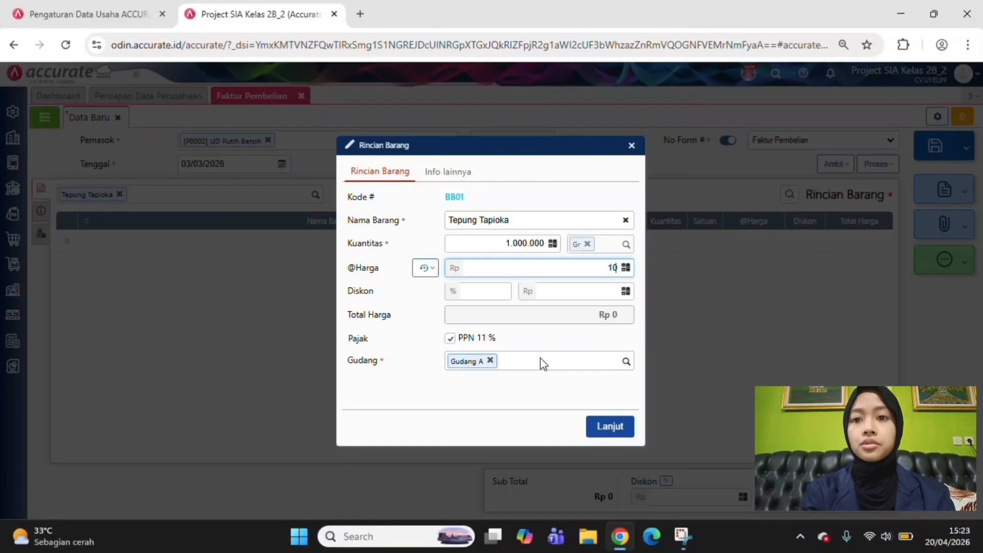
{"action": "left_click", "coordinate": [614, 429]}
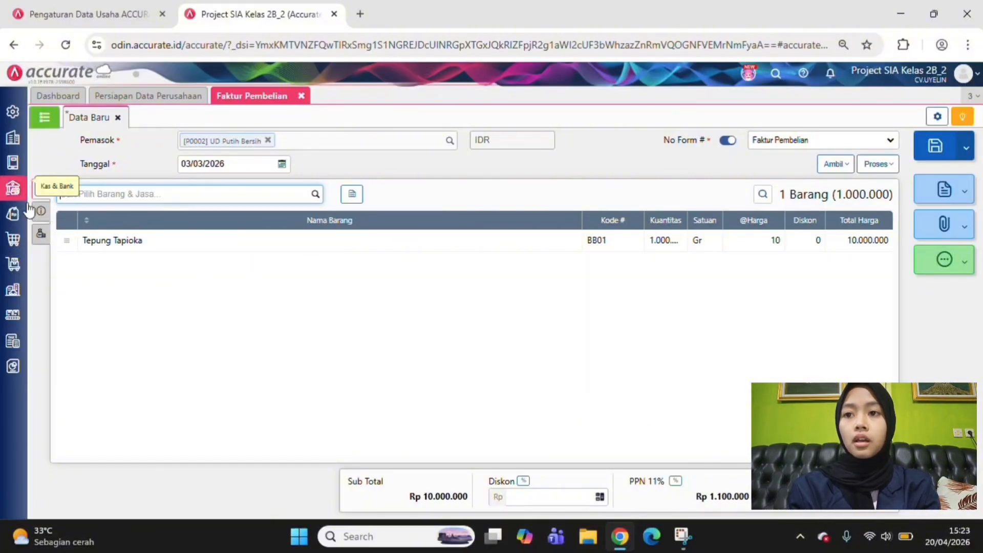
In the invoice's additional information, enter invoice number FB-03-001 and fill in the address from the stored address option
{"action": "left_click", "coordinate": [40, 215]}
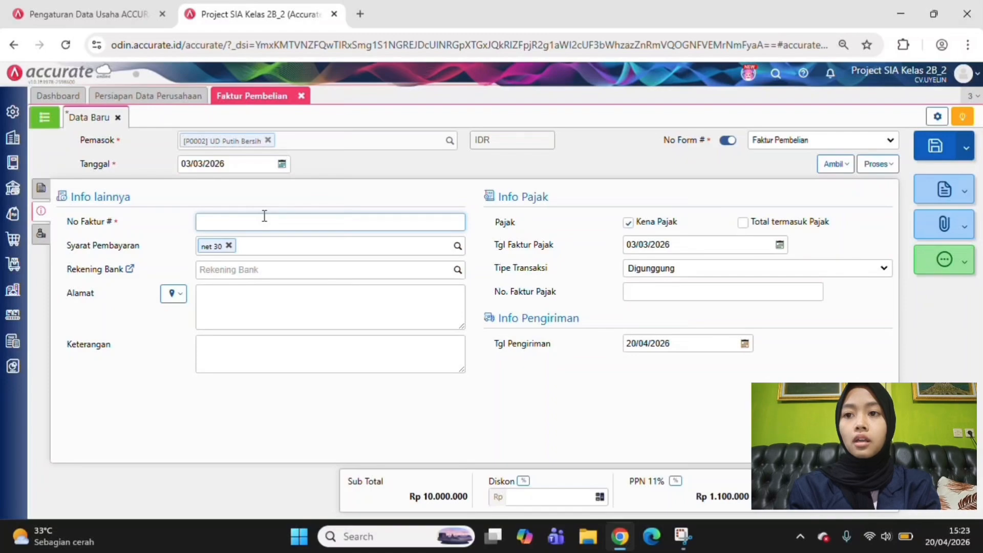
{"action": "type", "text": "FB"}
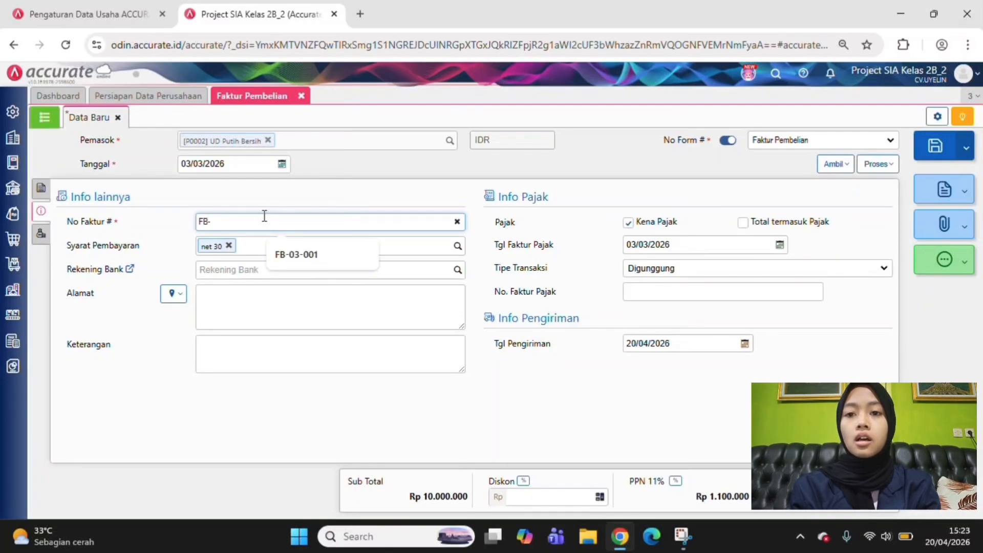
{"action": "type", "text": "-001"}
{"action": "left_click", "coordinate": [308, 256]}
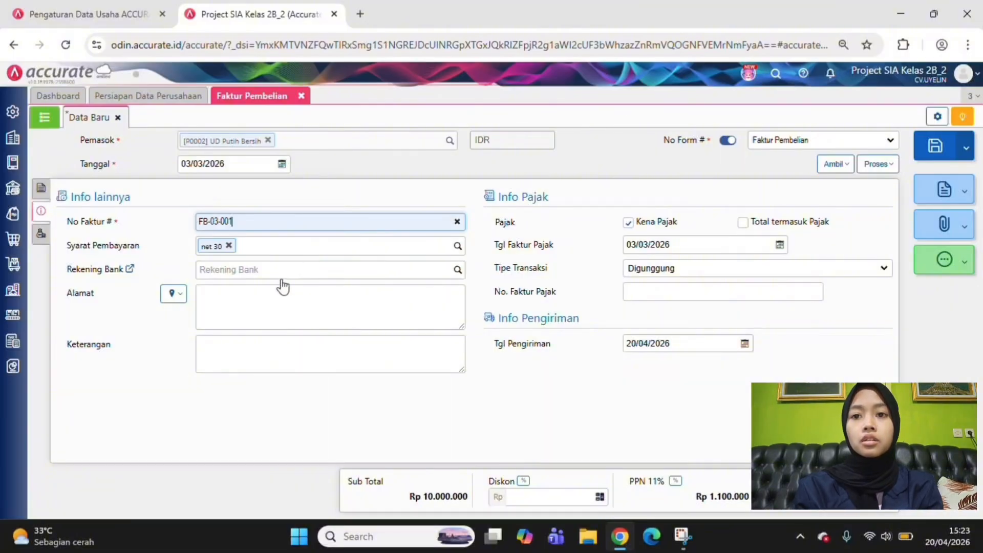
{"action": "left_click", "coordinate": [235, 293]}
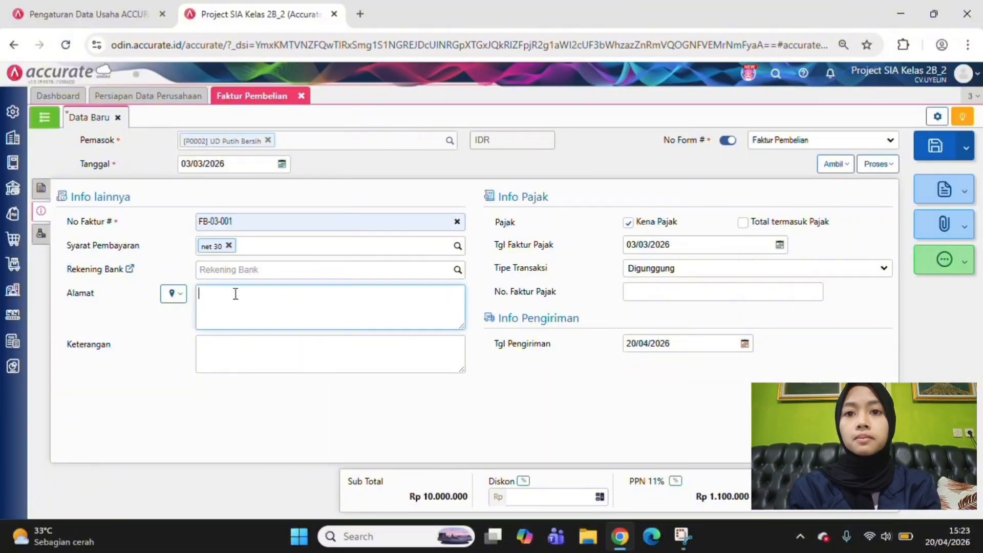
{"action": "left_click", "coordinate": [172, 293]}
{"action": "left_click", "coordinate": [194, 313]}
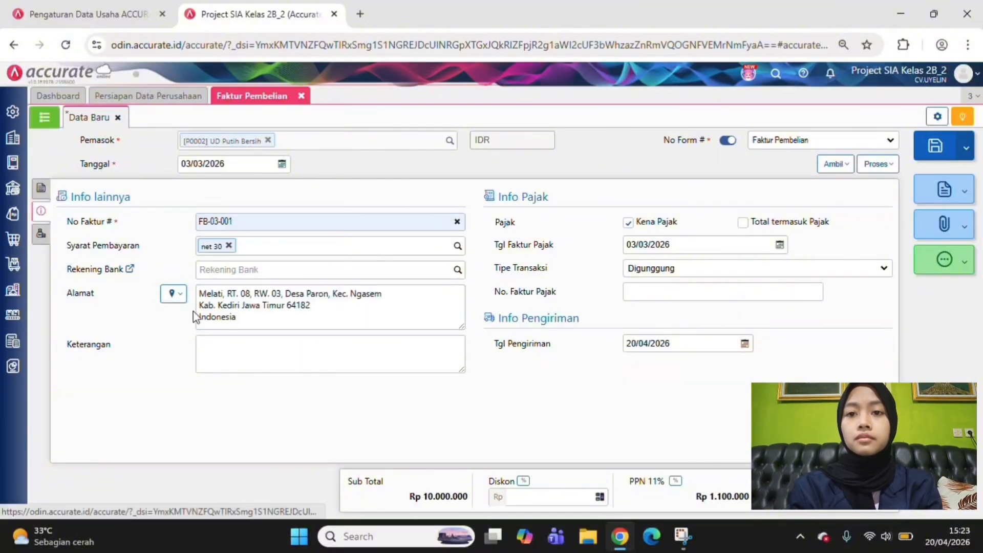
Set the invoice's delivery date (Tgl Pengiriman) to 03/03/2026 and try to save the invoice
{"action": "left_click", "coordinate": [674, 344]}
{"action": "type", "text": "03/0"}
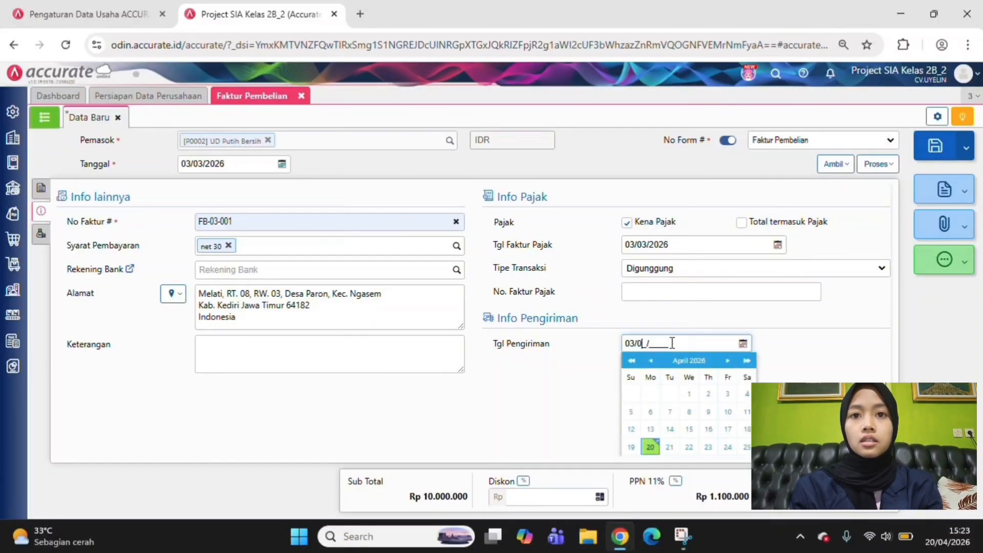
{"action": "type", "text": "3/2026"}
{"action": "key", "text": "Return"}
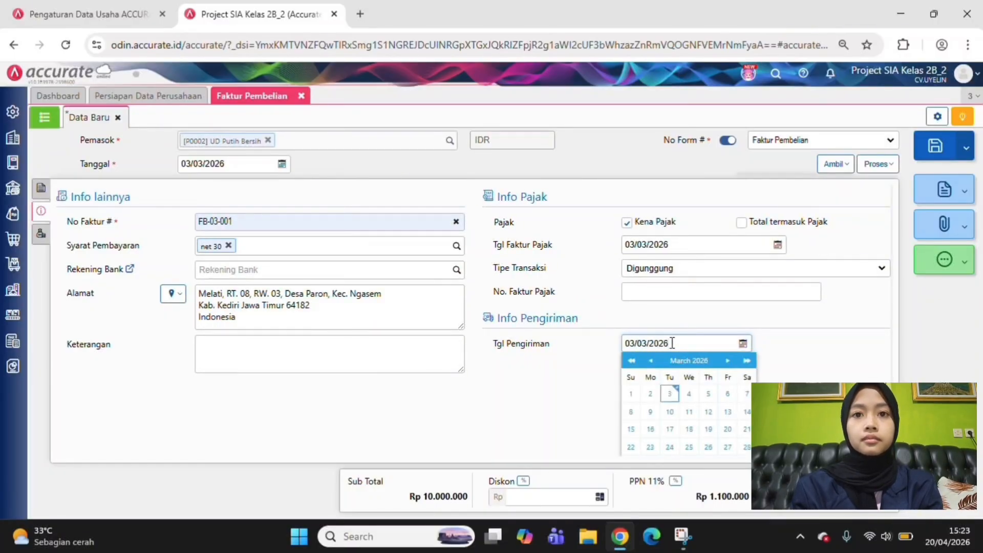
{"action": "left_click", "coordinate": [583, 392]}
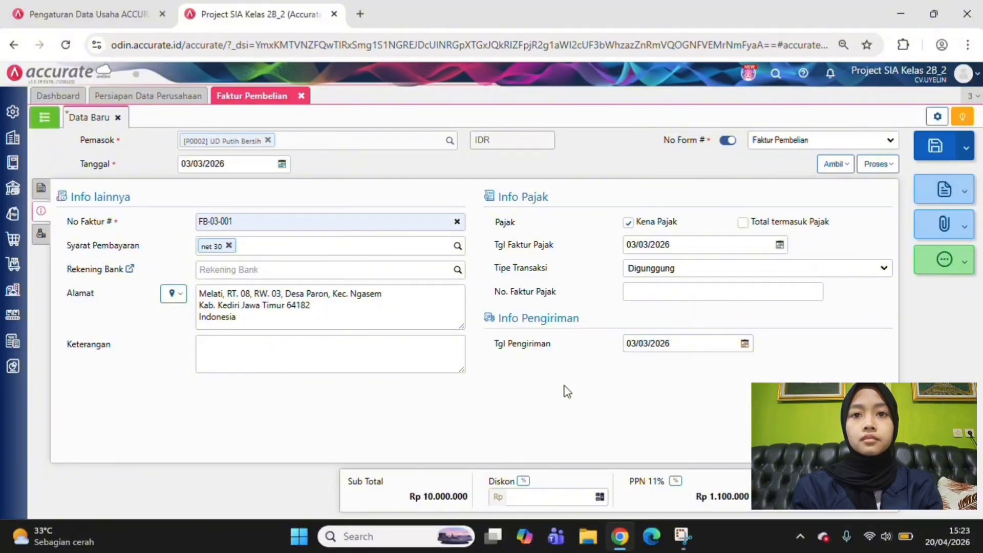
{"action": "left_click", "coordinate": [41, 234]}
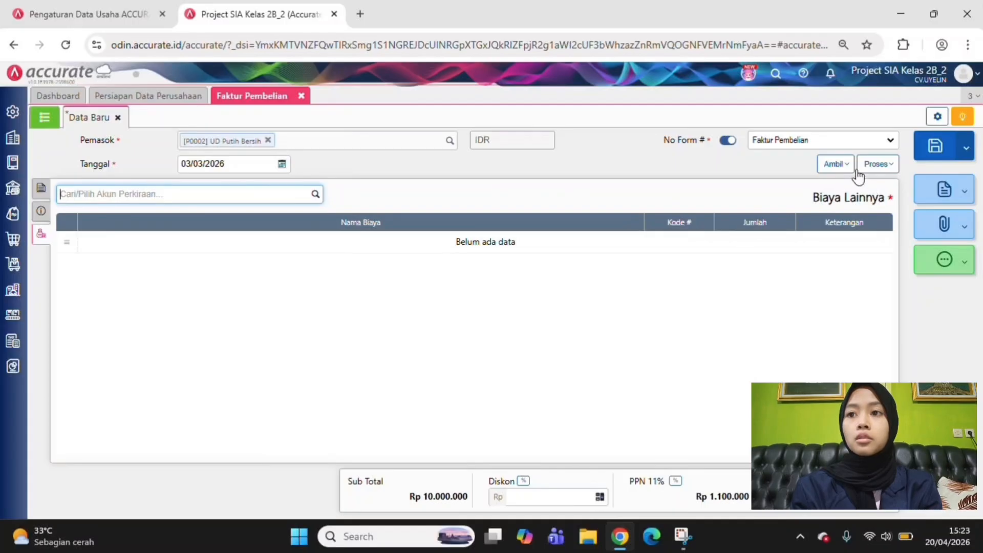
{"action": "left_click", "coordinate": [940, 153]}
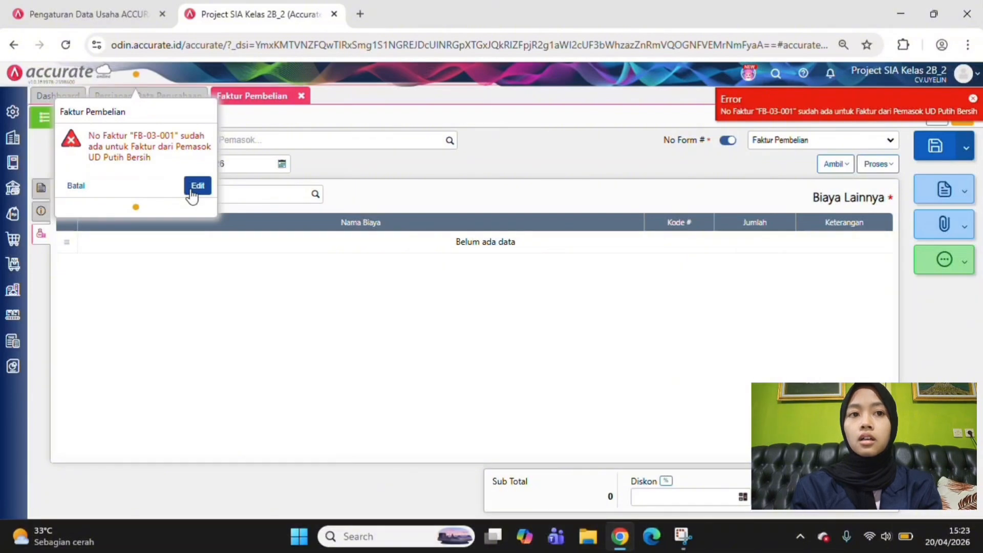
Reopen the rejected invoice and save it with invoice number FB-03-002, then review the saved record
{"action": "left_click", "coordinate": [193, 190]}
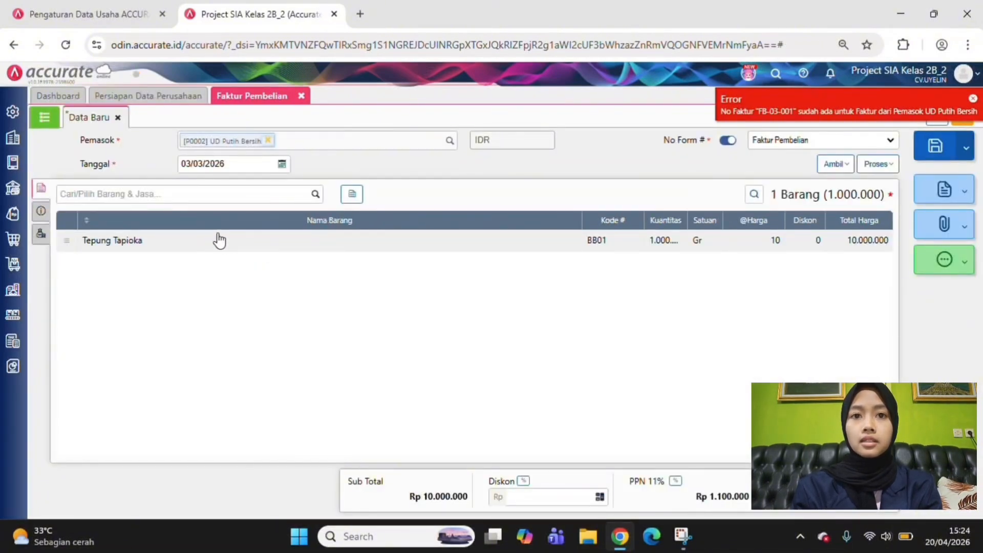
{"action": "left_click", "coordinate": [41, 211]}
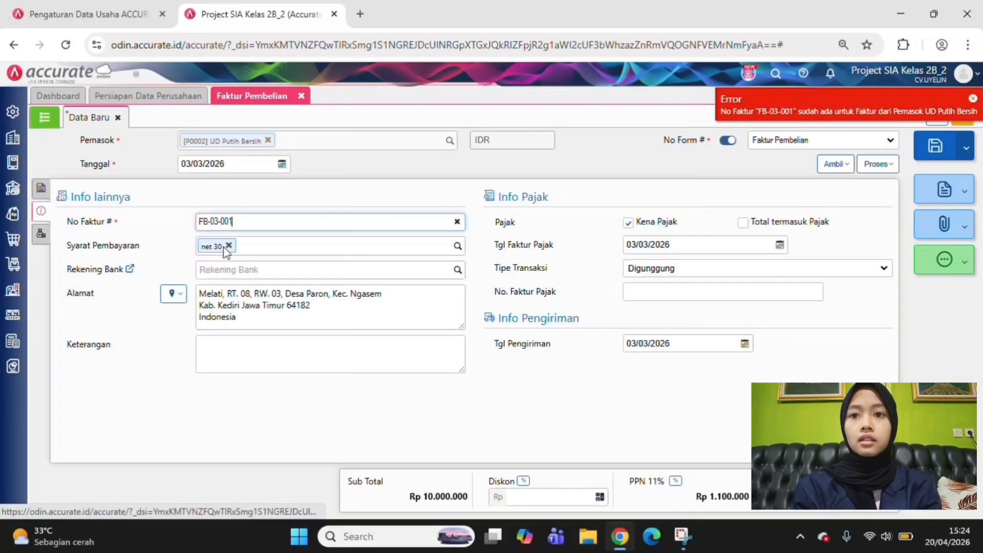
{"action": "key", "text": "BackSpace"}
{"action": "type", "text": "2"}
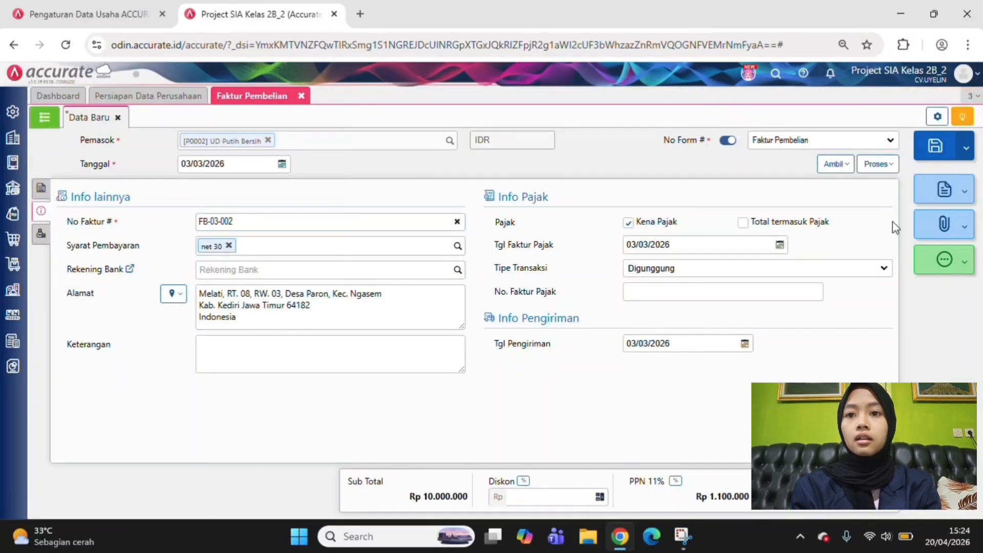
{"action": "left_click", "coordinate": [935, 150]}
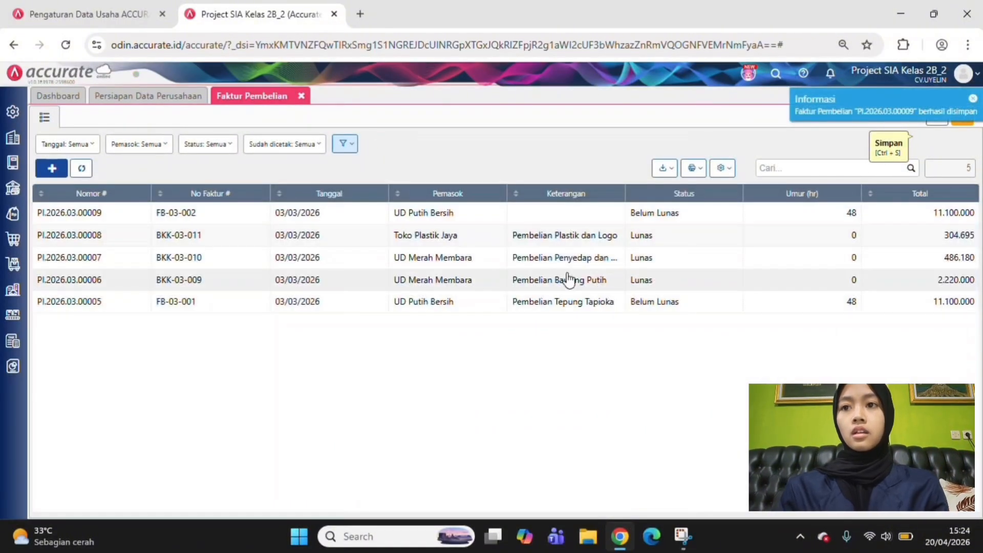
{"action": "double_click", "coordinate": [574, 210]}
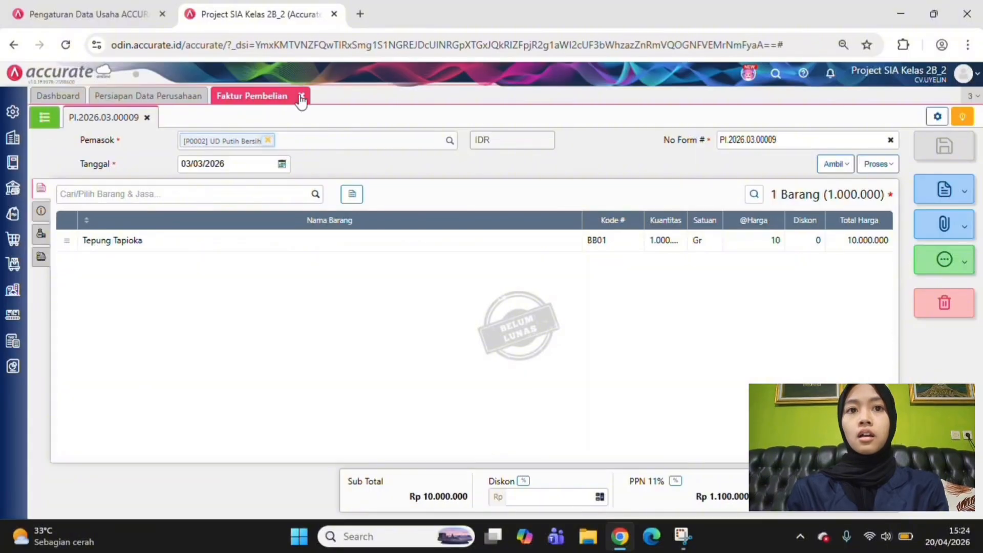
{"action": "left_click", "coordinate": [147, 117]}
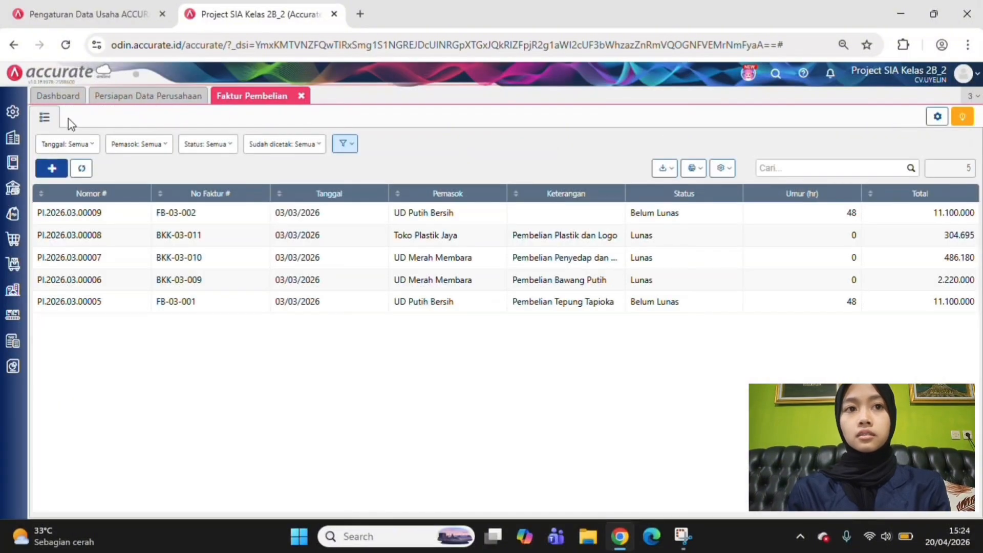
Start another purchase invoice for the supplier UD Merah Membara, dated 03/03/2026
{"action": "left_click", "coordinate": [50, 169]}
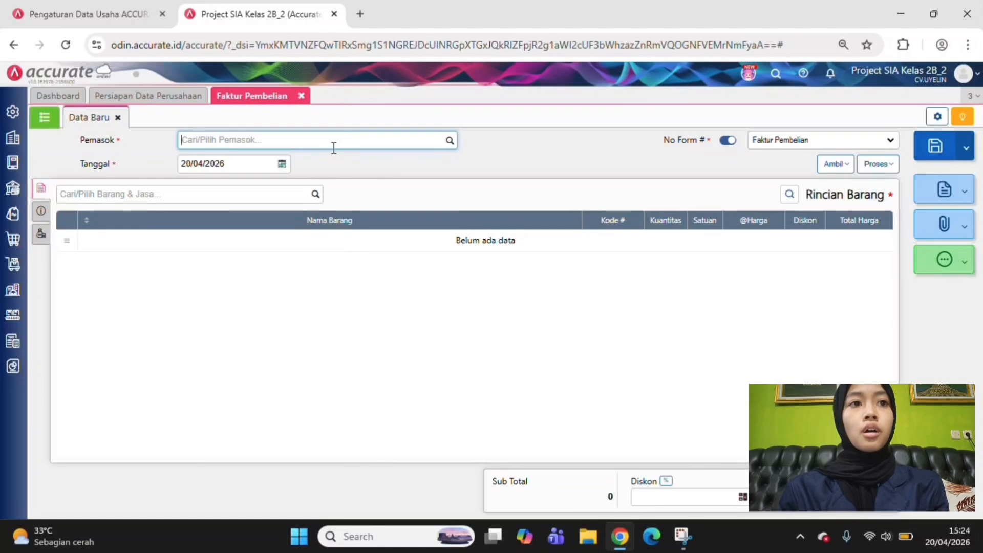
{"action": "left_click", "coordinate": [449, 141]}
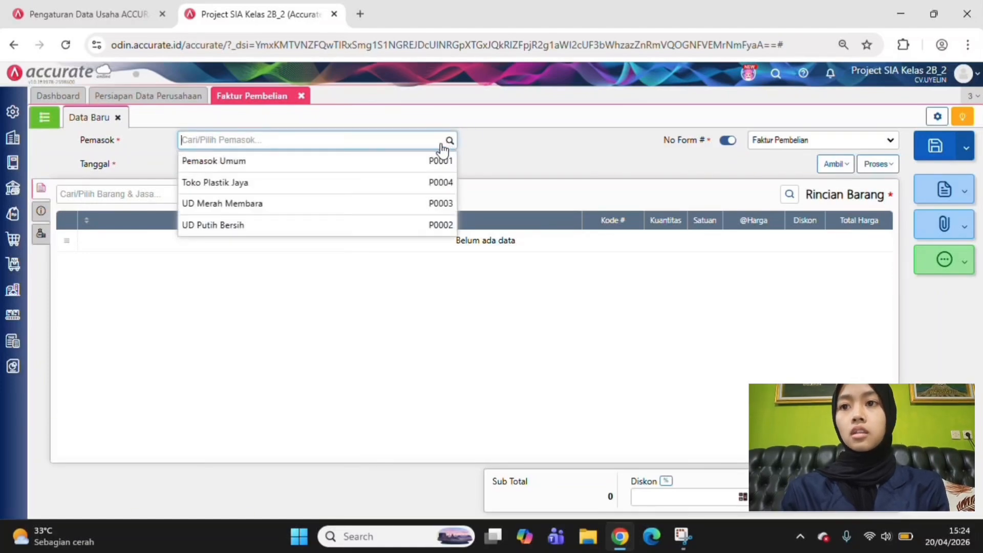
{"action": "left_click", "coordinate": [332, 211]}
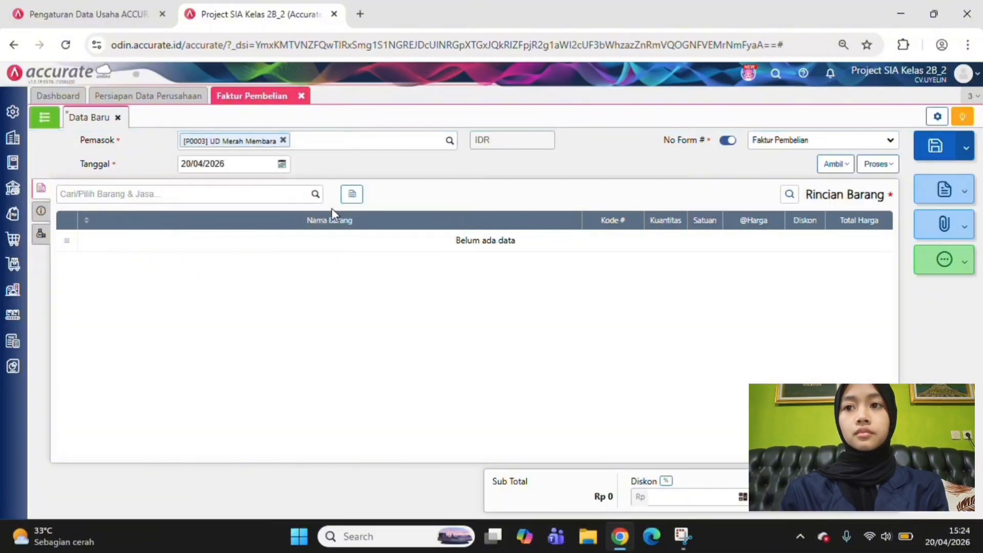
{"action": "left_click", "coordinate": [182, 164]}
{"action": "left_click", "coordinate": [182, 164]}
{"action": "type", "text": "0"}
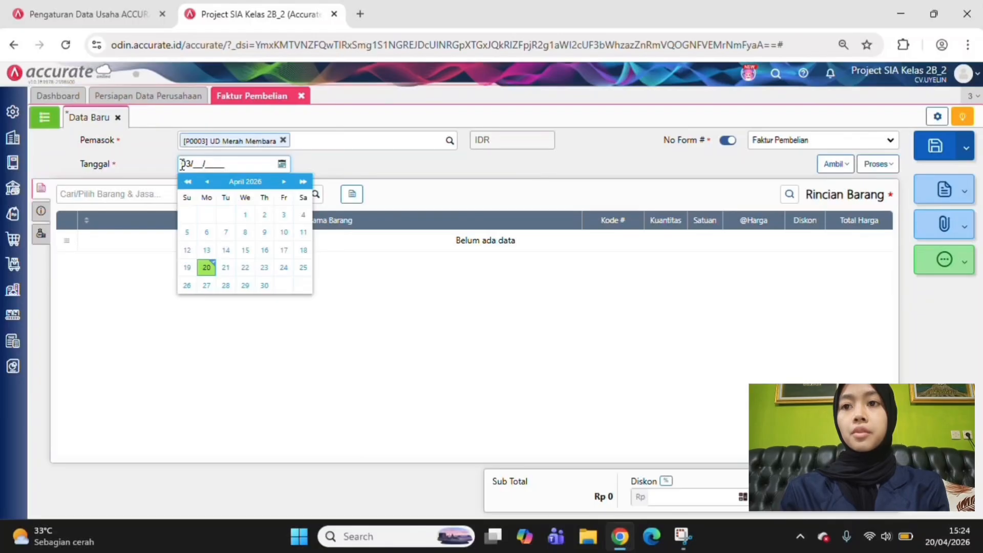
{"action": "type", "text": "3/03/2026"}
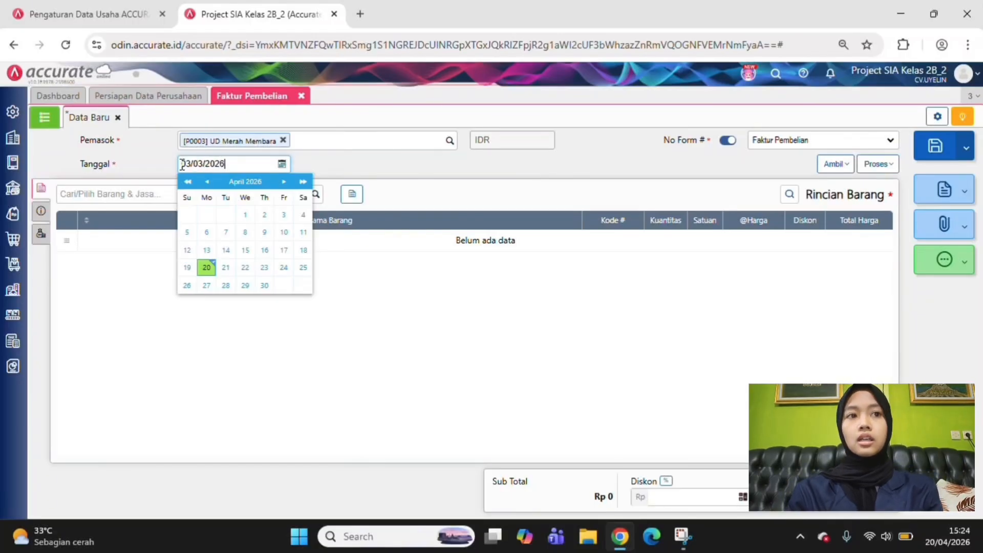
Confirm 03/03/2026 as the invoice date and add the item Bawang Putih to the item details
{"action": "key", "text": "Return"}
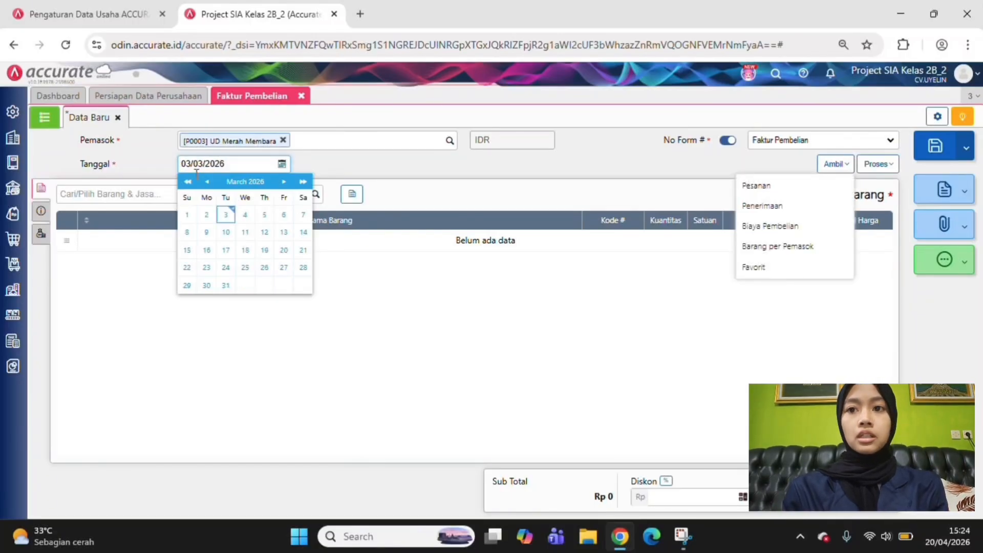
{"action": "left_click", "coordinate": [496, 373]}
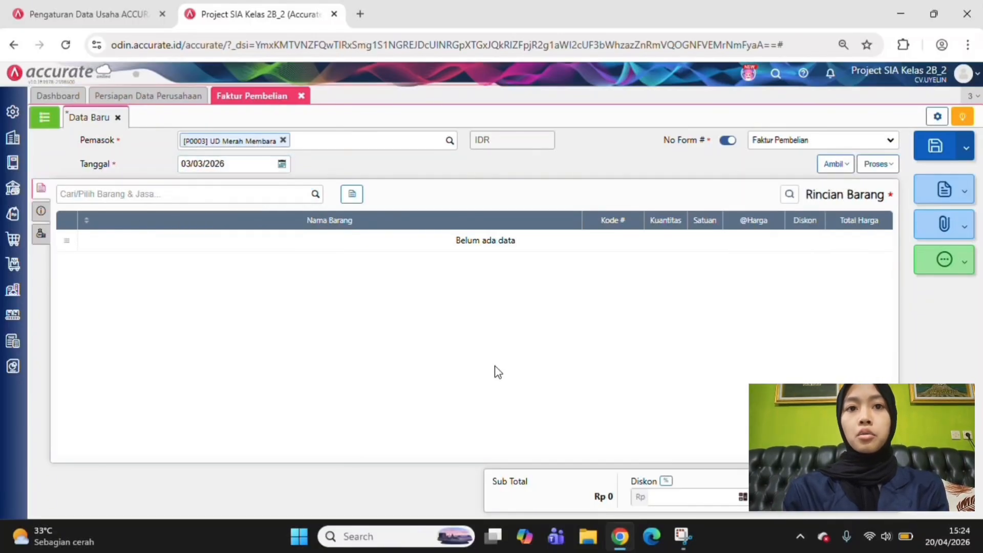
{"action": "left_click", "coordinate": [316, 198]}
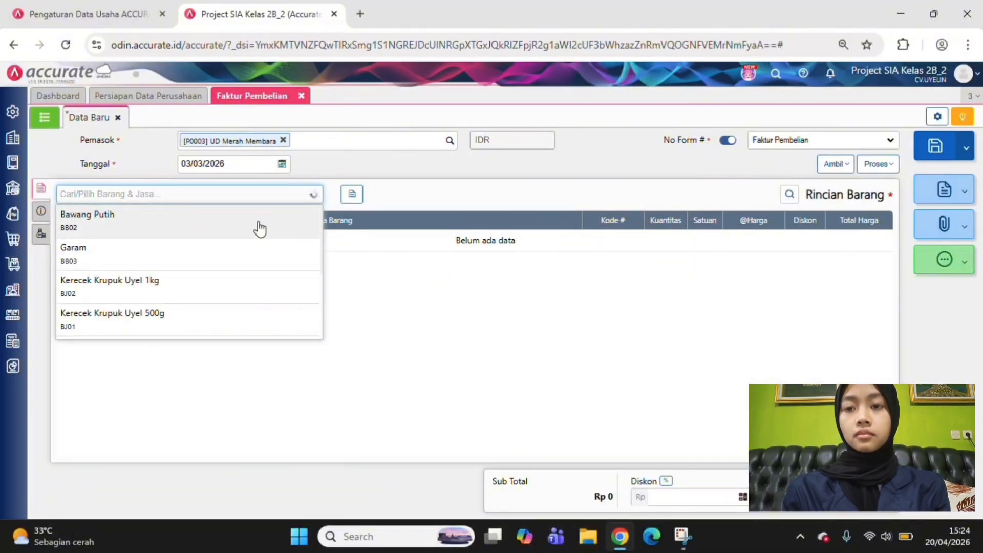
{"action": "left_click", "coordinate": [260, 228]}
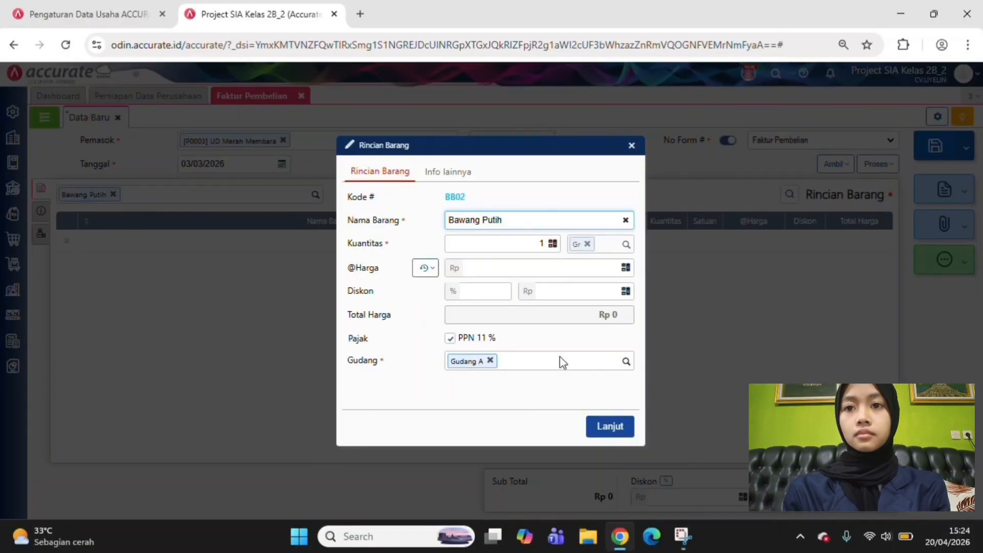
Set the Bawang Putih line to a quantity of 50.000 Gr at a unit price of Rp 40 and accept it
{"action": "type", "text": "5000"}
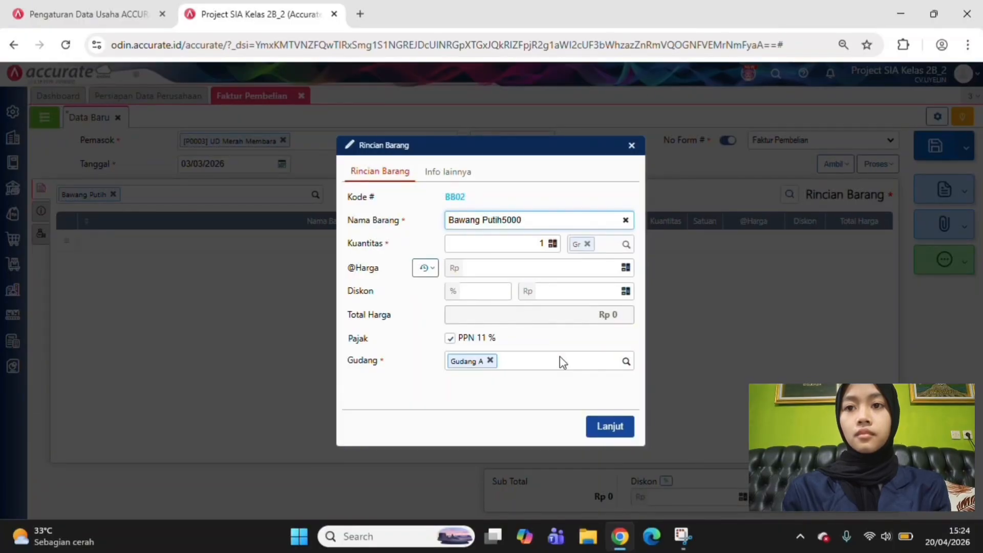
{"action": "key", "text": "BackSpace"}
{"action": "key", "text": "BackSpace"}
{"action": "key", "text": "BackSpace"}
{"action": "key", "text": "BackSpace"}
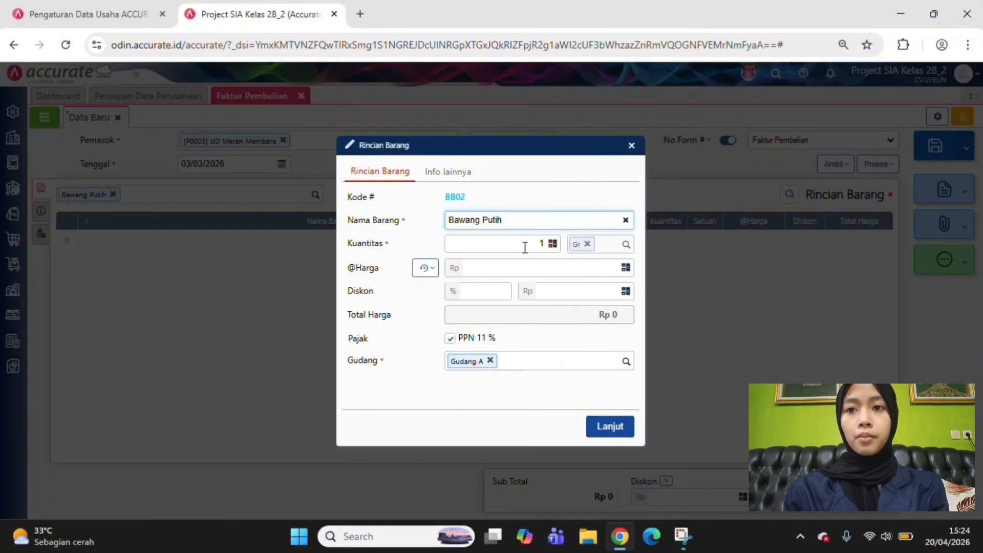
{"action": "left_click", "coordinate": [525, 246]}
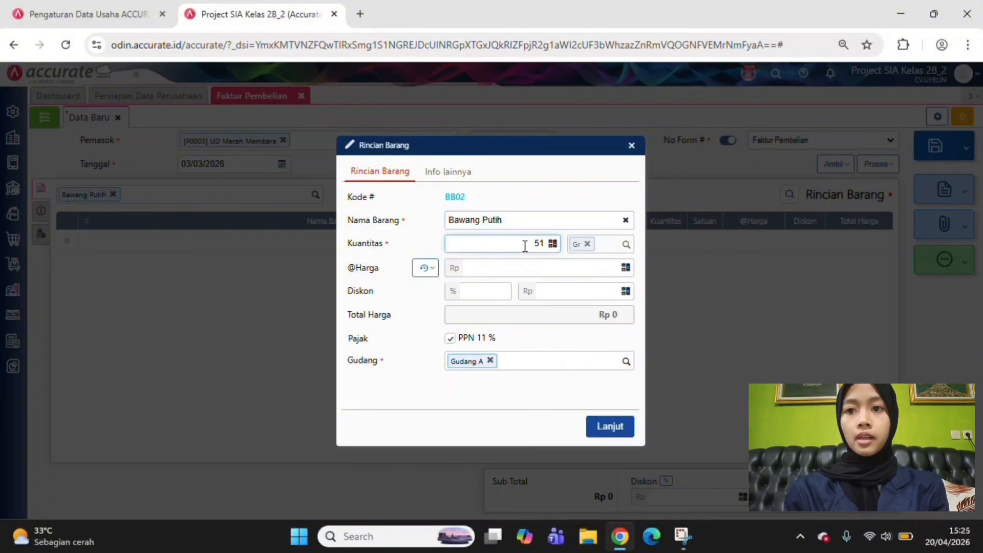
{"action": "key", "text": "Delete"}
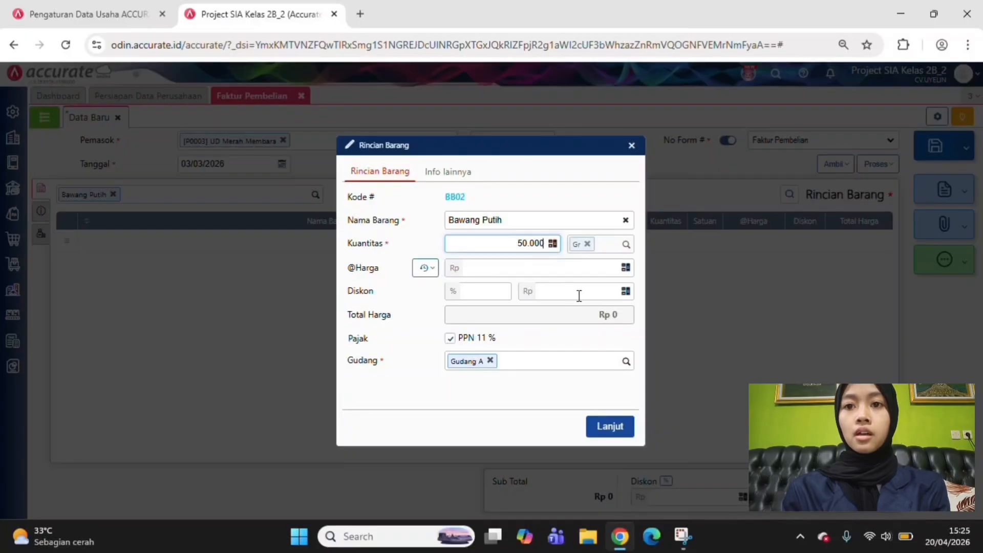
{"action": "left_click", "coordinate": [600, 276]}
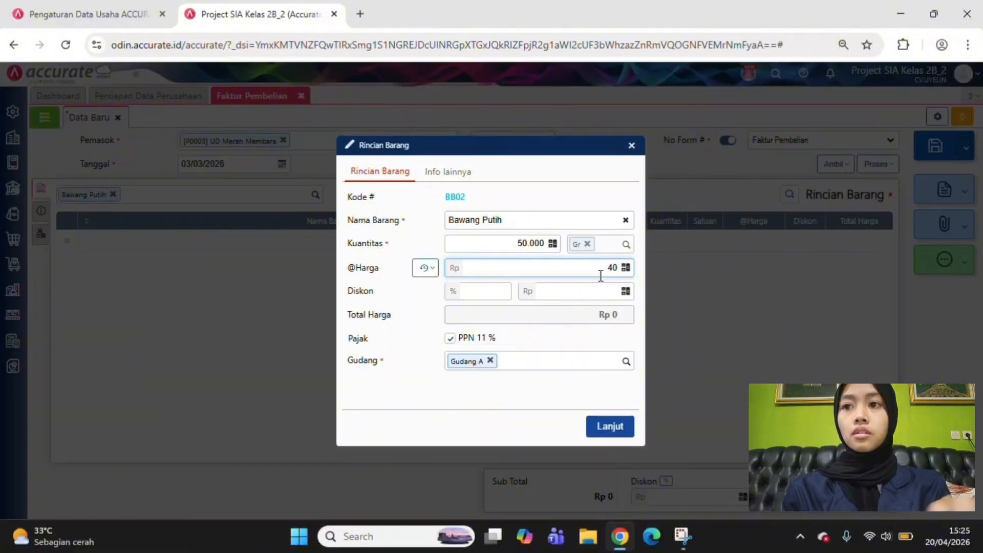
{"action": "left_click", "coordinate": [609, 434]}
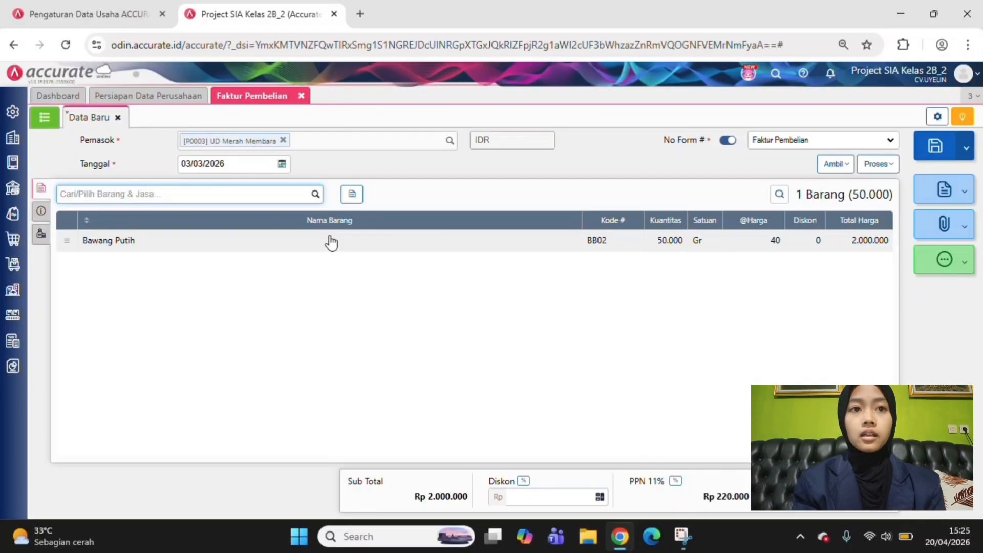
In the invoice's additional information, enter invoice number BKK-03-001 and fill in the supplier's stored address
{"action": "left_click", "coordinate": [42, 214]}
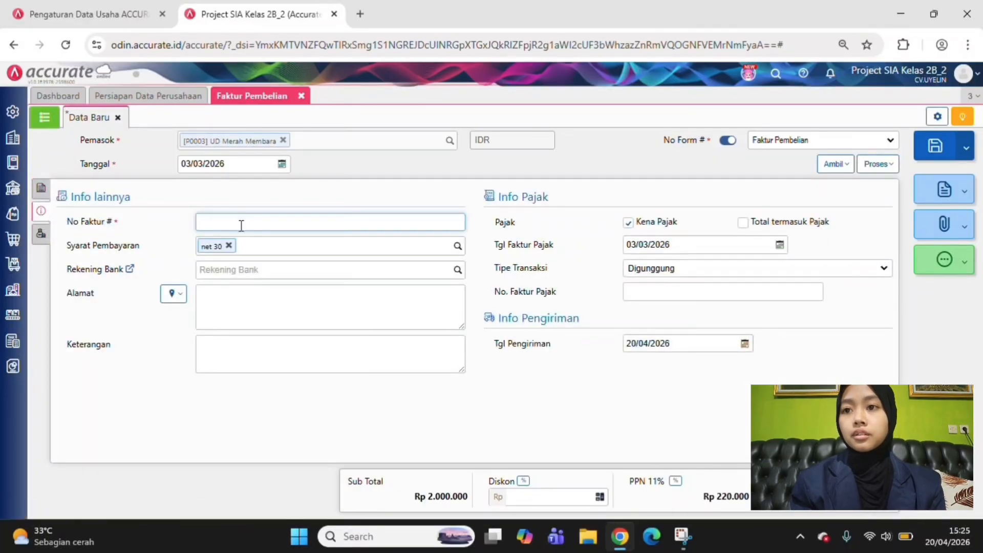
{"action": "type", "text": "BKK-03"}
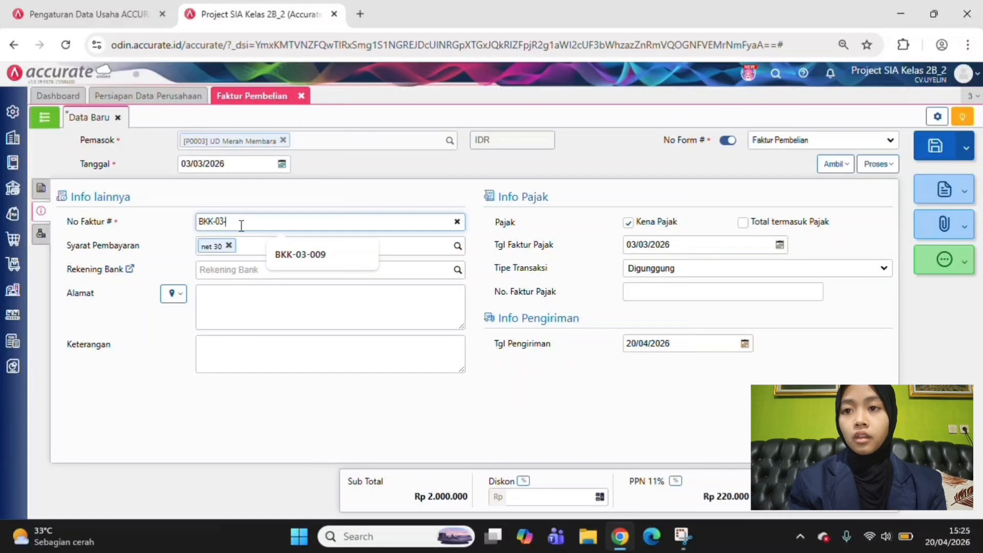
{"action": "type", "text": "-001"}
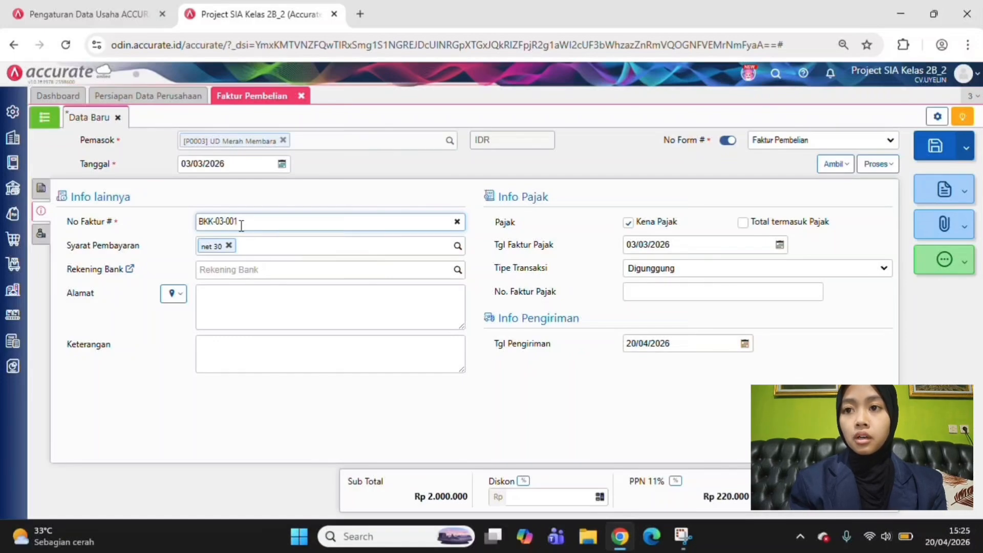
{"action": "left_click", "coordinate": [171, 293]}
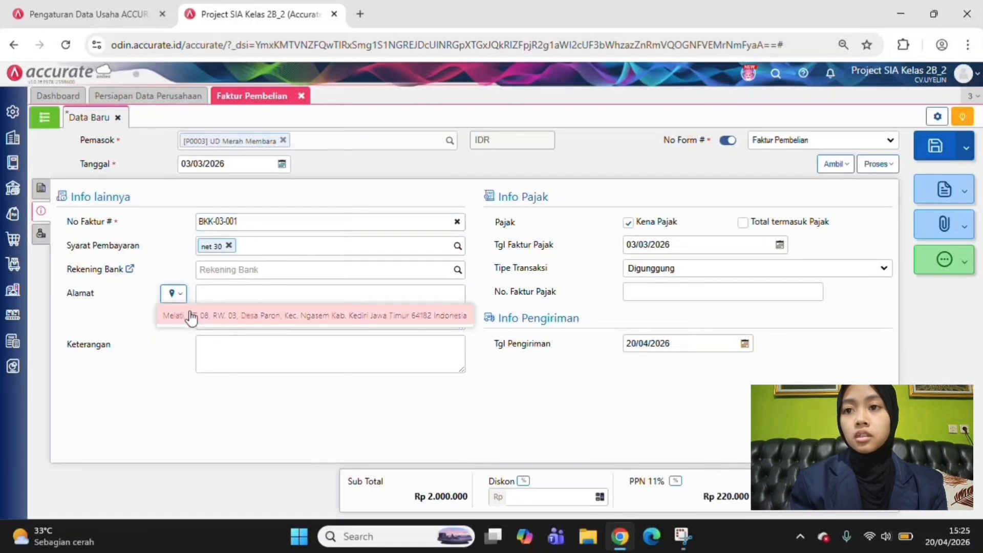
{"action": "left_click", "coordinate": [192, 315]}
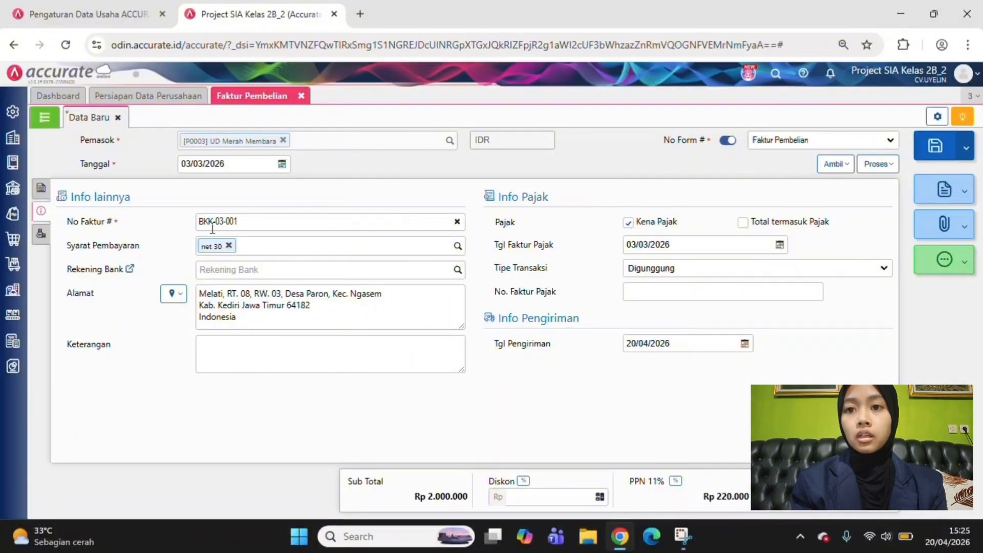
Remove the net 30 payment terms and set the delivery date (Tgl Pengiriman) to 03/03/2026
{"action": "left_click", "coordinate": [229, 246]}
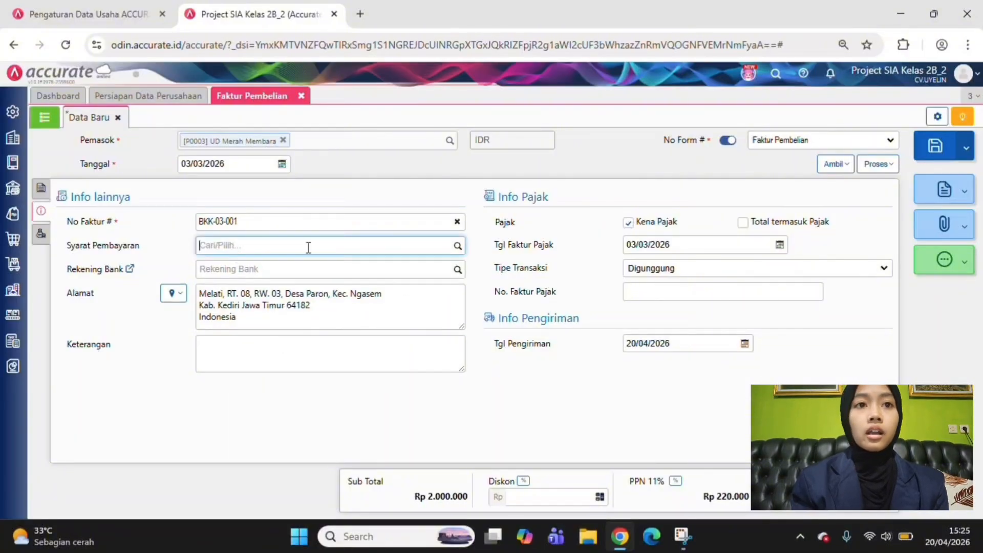
{"action": "left_click", "coordinate": [692, 347]}
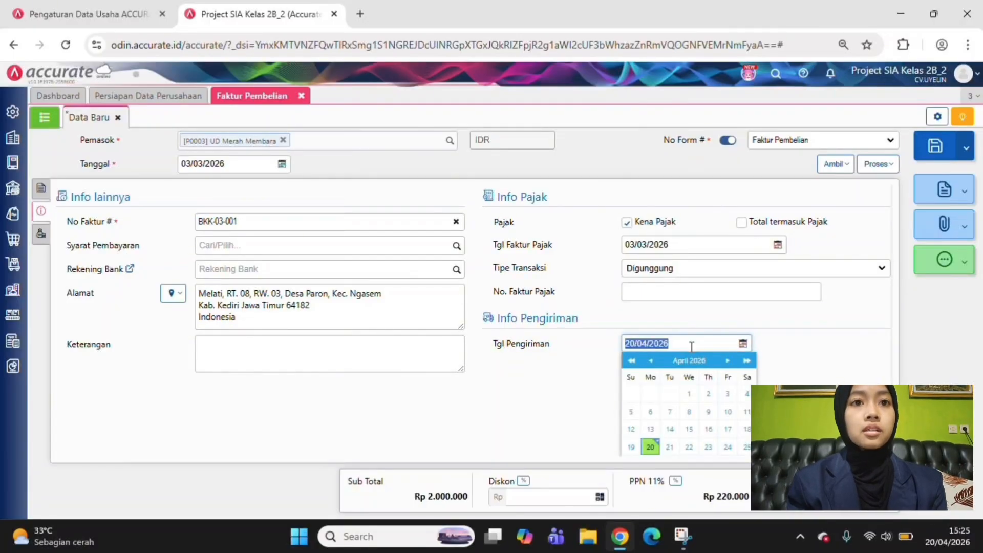
{"action": "type", "text": "03/03/2"}
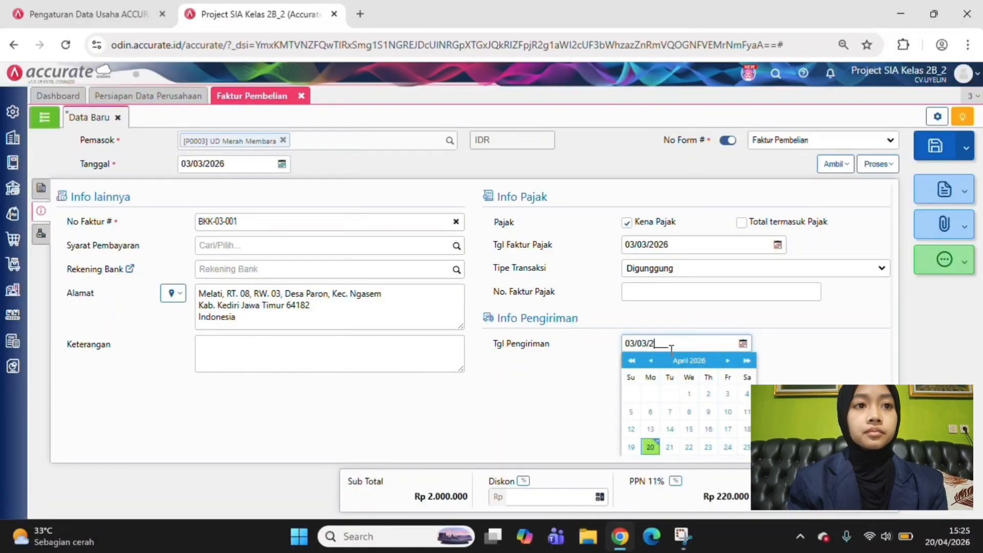
{"action": "type", "text": "026"}
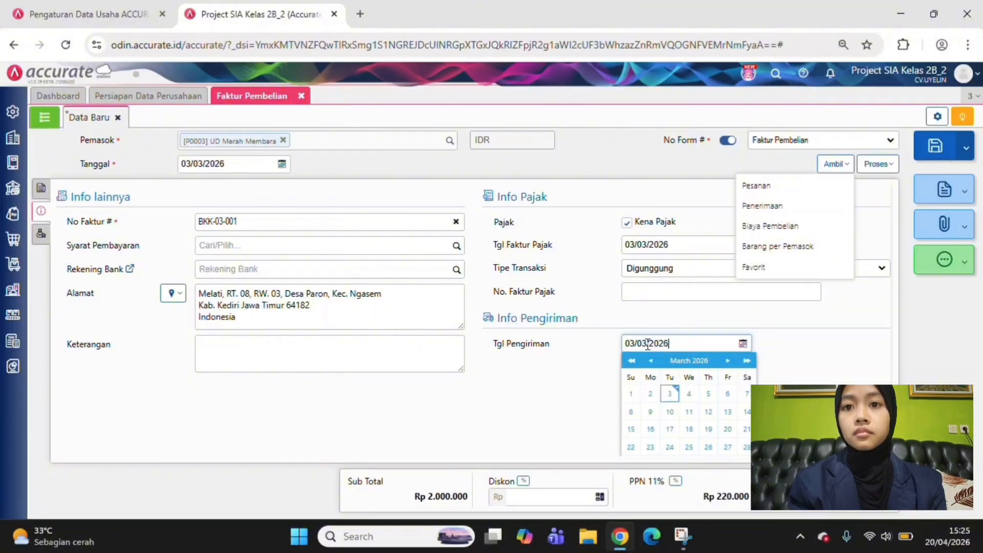
{"action": "left_click", "coordinate": [551, 367]}
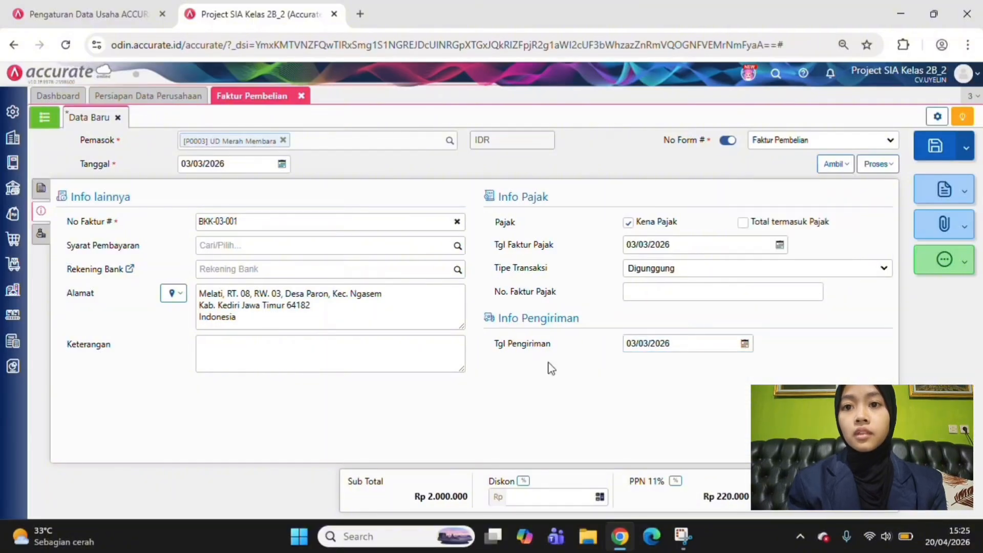
Enter the invoice description (Keterangan) "PEMBELIAN BAWANG PUTIH"
{"action": "left_click", "coordinate": [224, 352]}
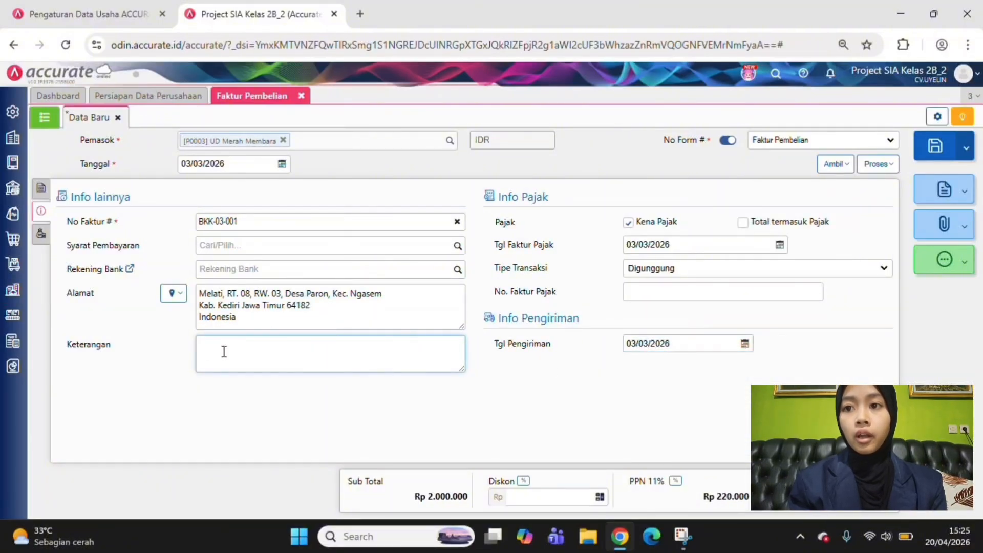
{"action": "type", "text": "pEM"}
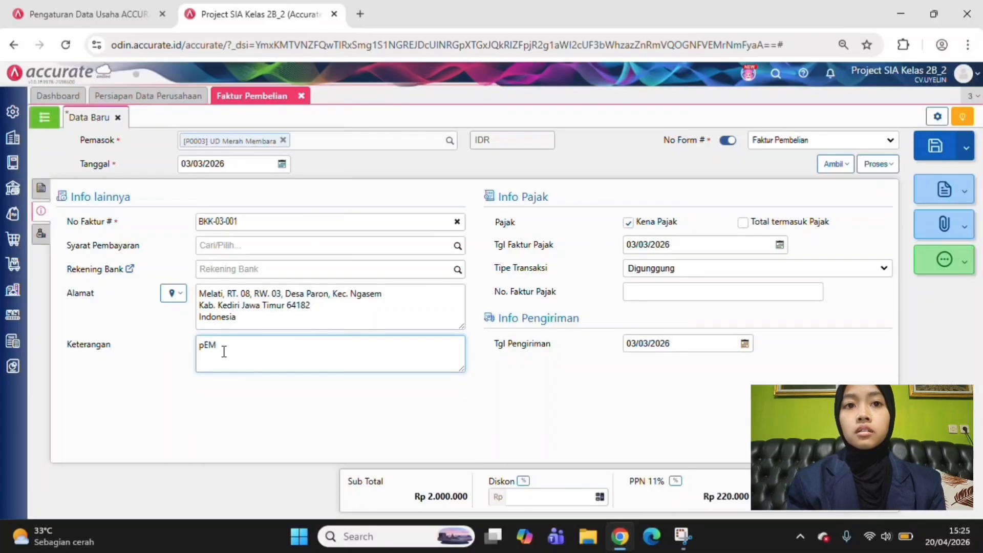
{"action": "key", "text": "BackSpace"}
{"action": "key", "text": "BackSpace"}
{"action": "key", "text": "BackSpace"}
{"action": "type", "text": "P"}
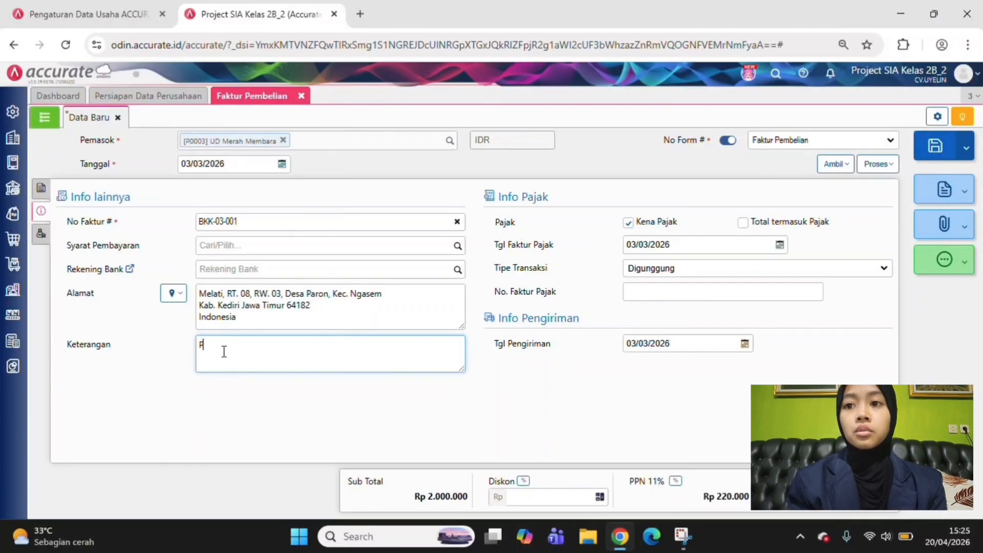
{"action": "type", "text": "EMBELIAN B"}
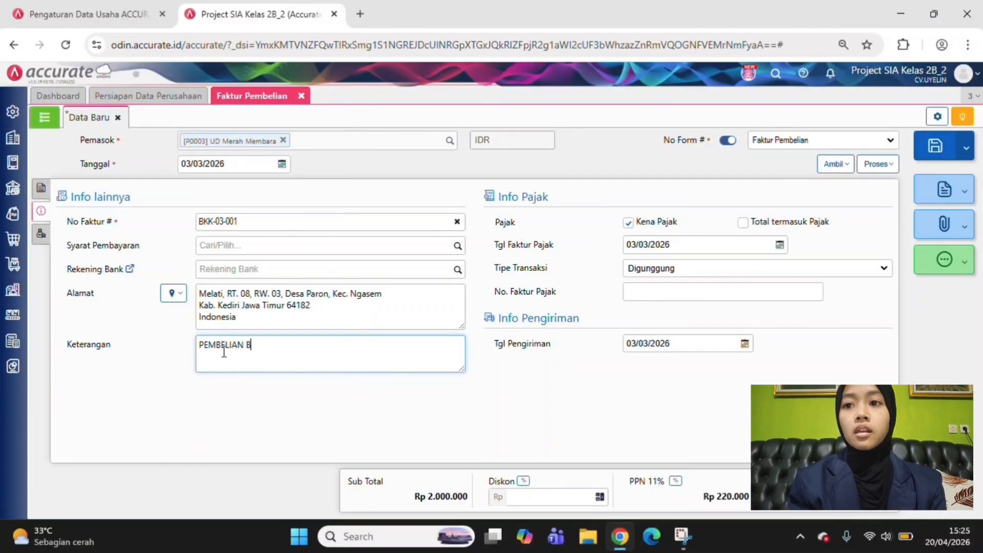
{"action": "type", "text": "AWANG R"}
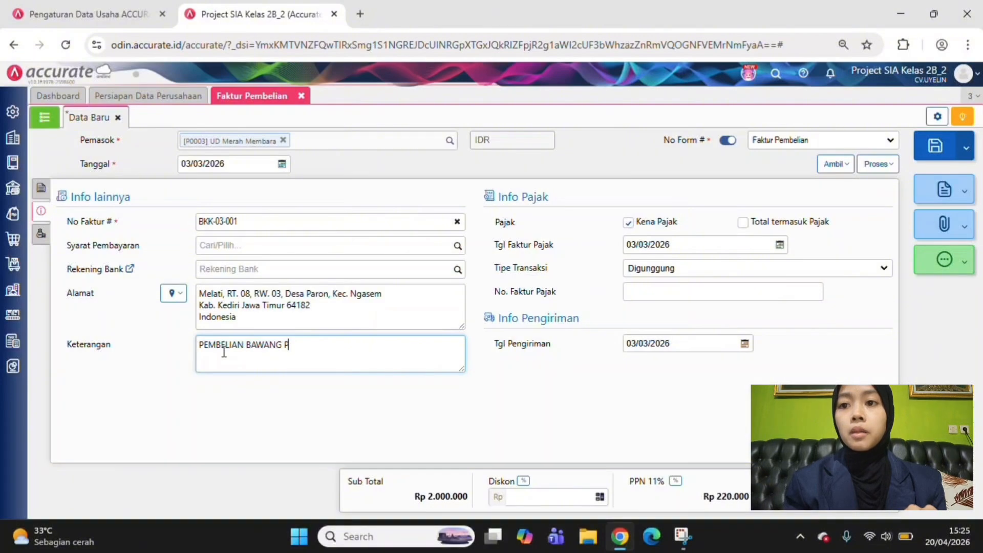
{"action": "type", "text": "UTIH"}
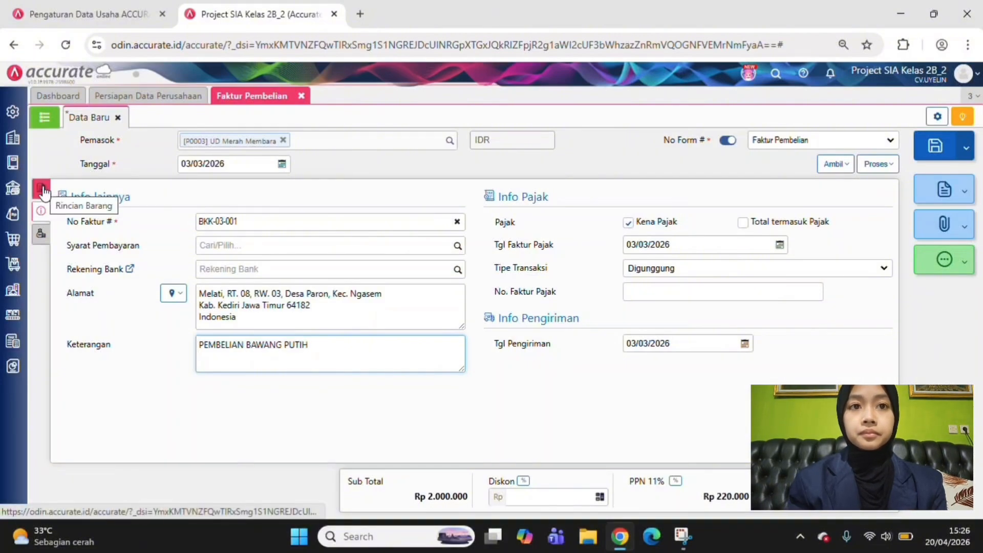
Process the invoice into a purchase payment, choose Kas as the paying account and calculate the payment value from the invoice
{"action": "left_click", "coordinate": [37, 233]}
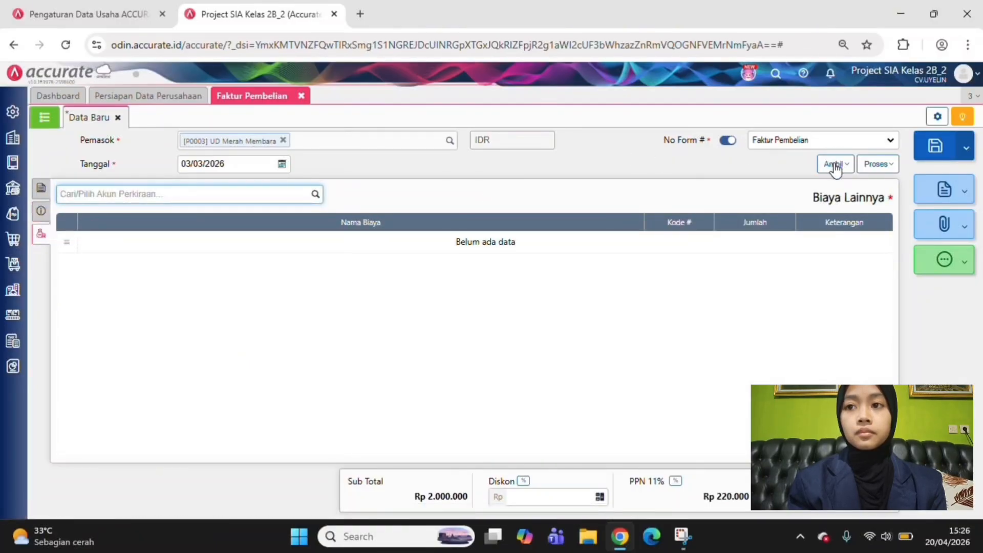
{"action": "left_click", "coordinate": [877, 165]}
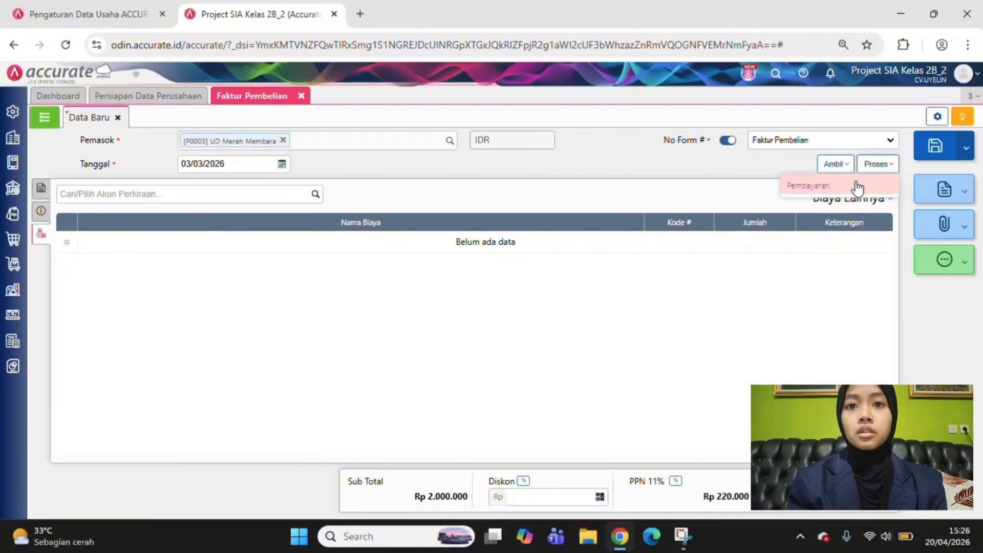
{"action": "left_click", "coordinate": [855, 186]}
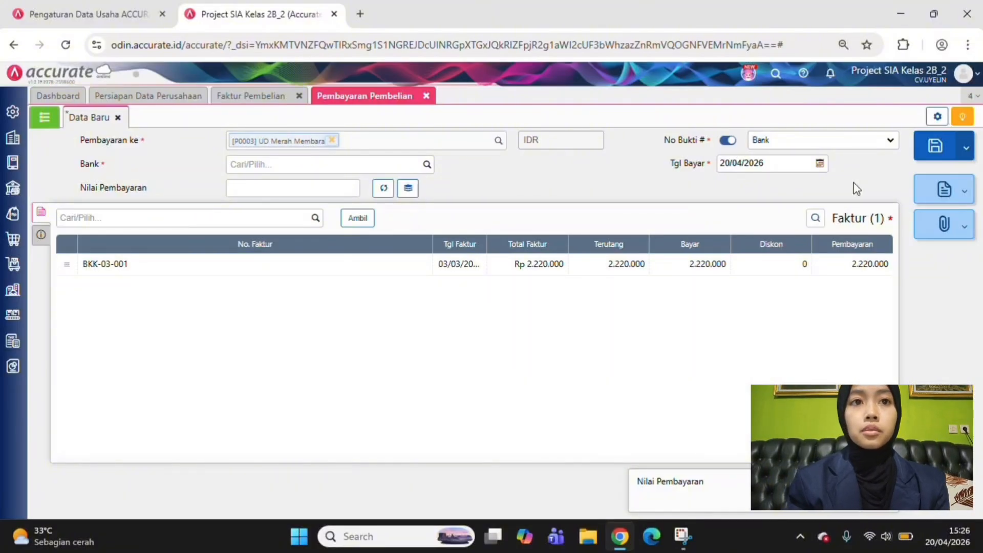
{"action": "left_click", "coordinate": [425, 165]}
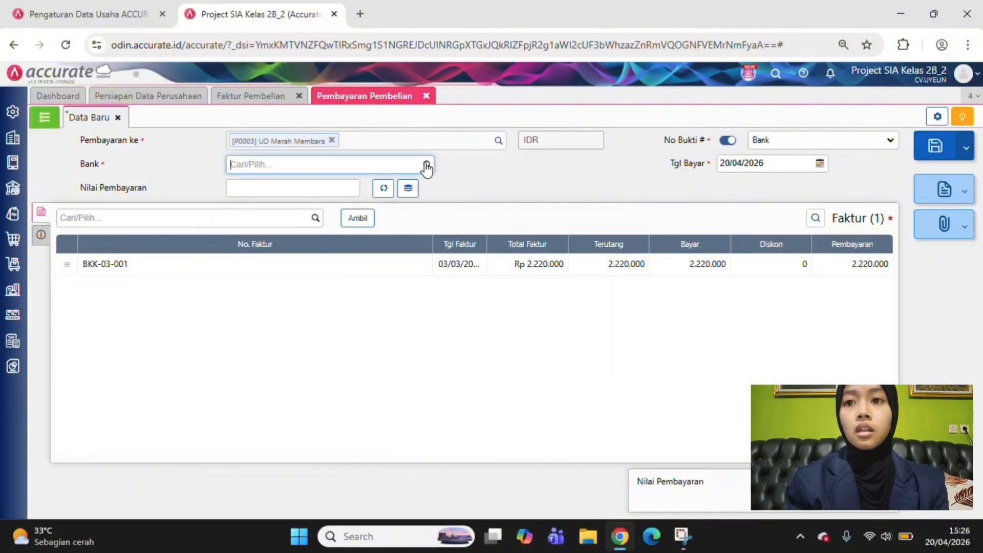
{"action": "left_click", "coordinate": [365, 193]}
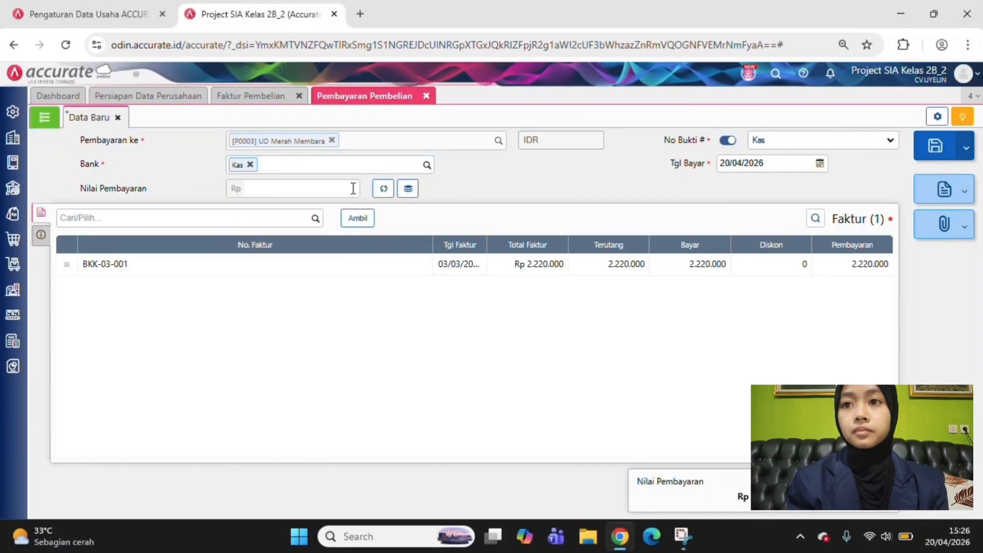
{"action": "left_click", "coordinate": [383, 191]}
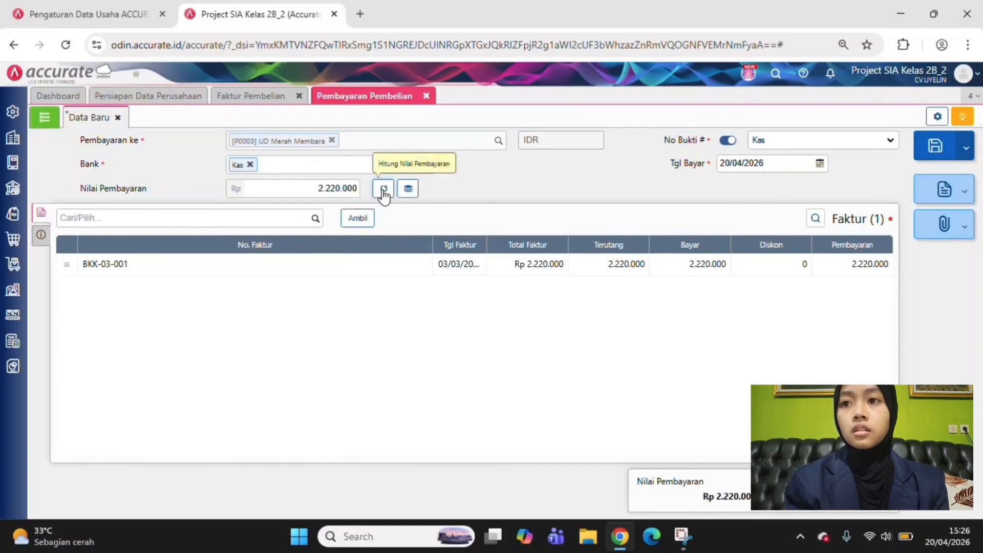
Set the purchase payment's date (Tgl Bayar) to 03/03/2026
{"action": "left_click", "coordinate": [751, 163]}
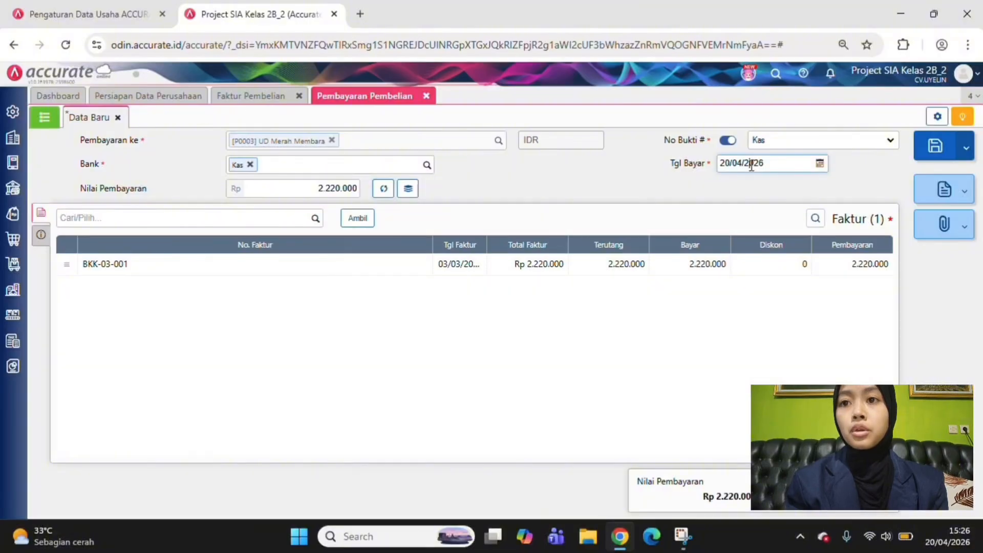
{"action": "type", "text": "0"}
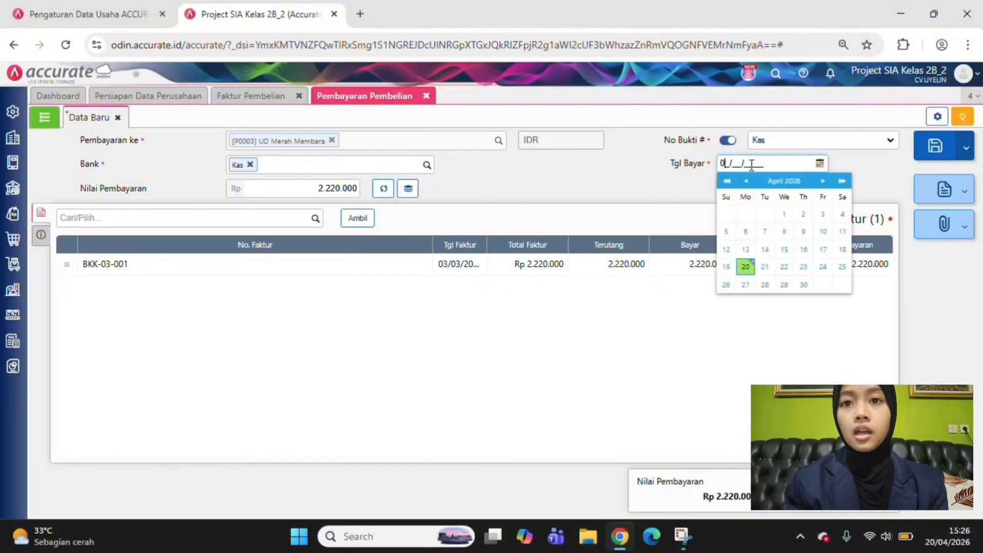
{"action": "type", "text": "3/03/2026"}
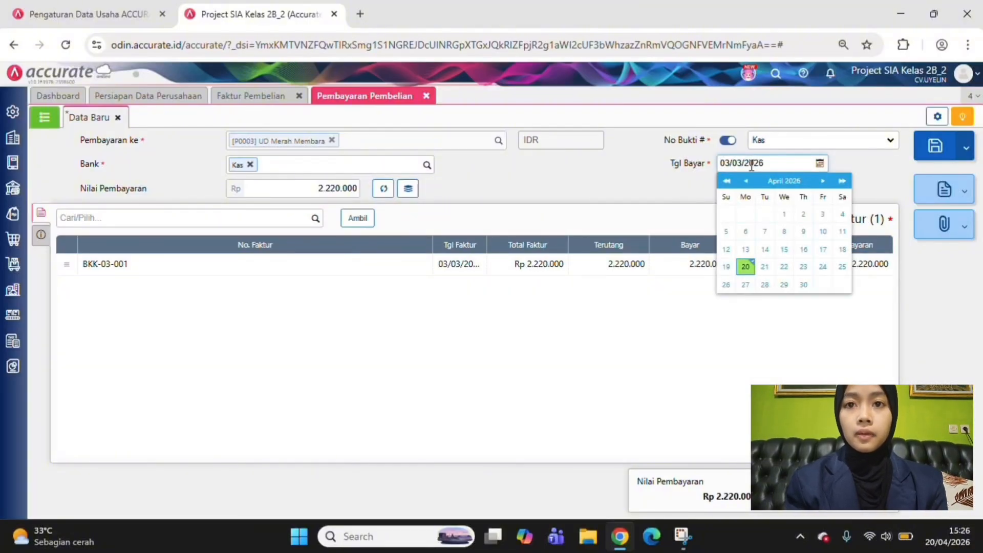
Save the cash purchase payment to UD Merah Membara and show the list of recorded purchase payments
{"action": "left_click", "coordinate": [289, 386]}
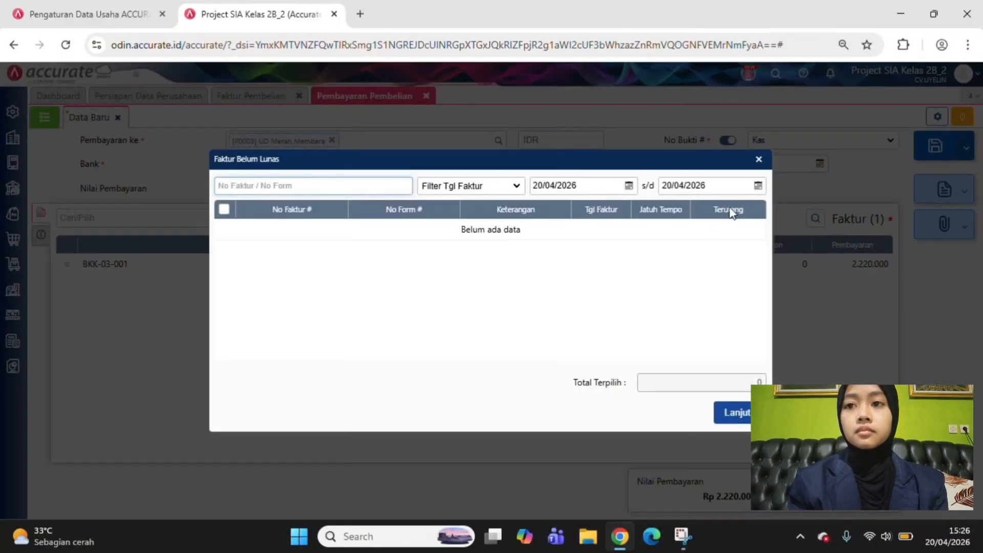
{"action": "left_click", "coordinate": [758, 160]}
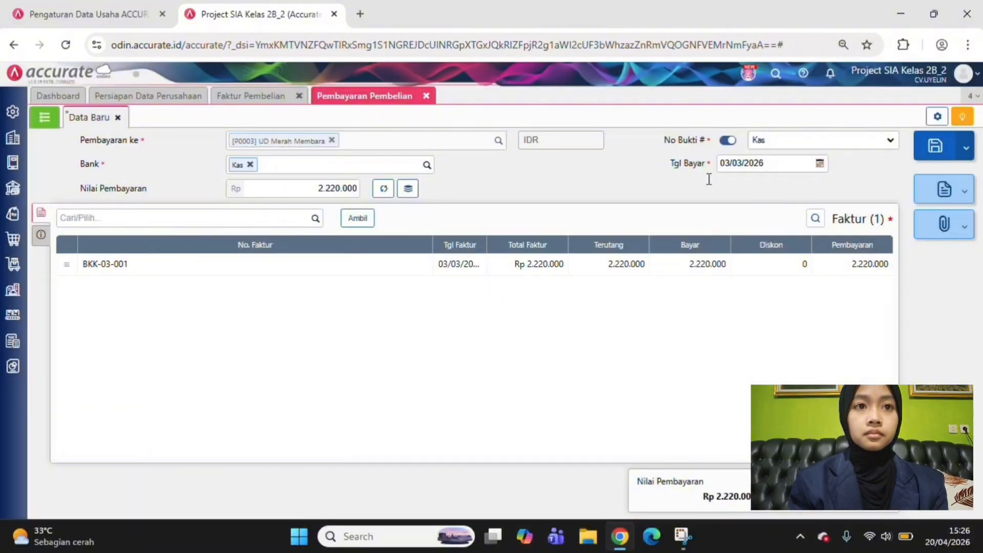
{"action": "left_click", "coordinate": [42, 236]}
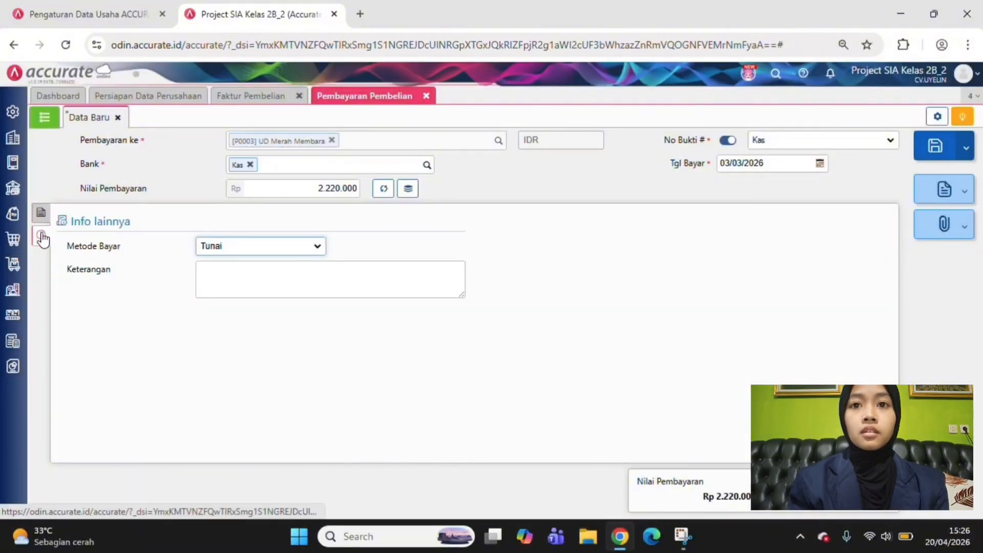
{"action": "left_click", "coordinate": [41, 220]}
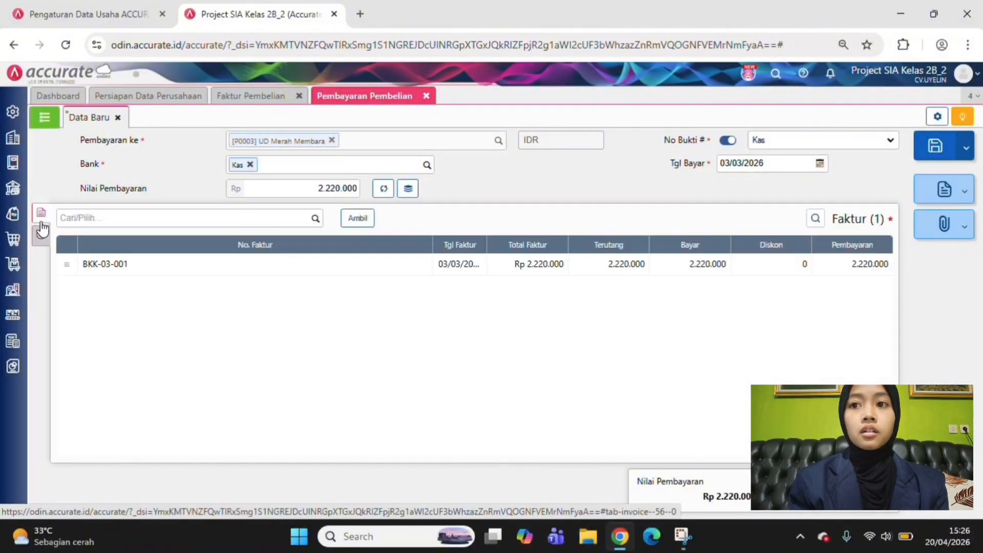
{"action": "left_click", "coordinate": [935, 146]}
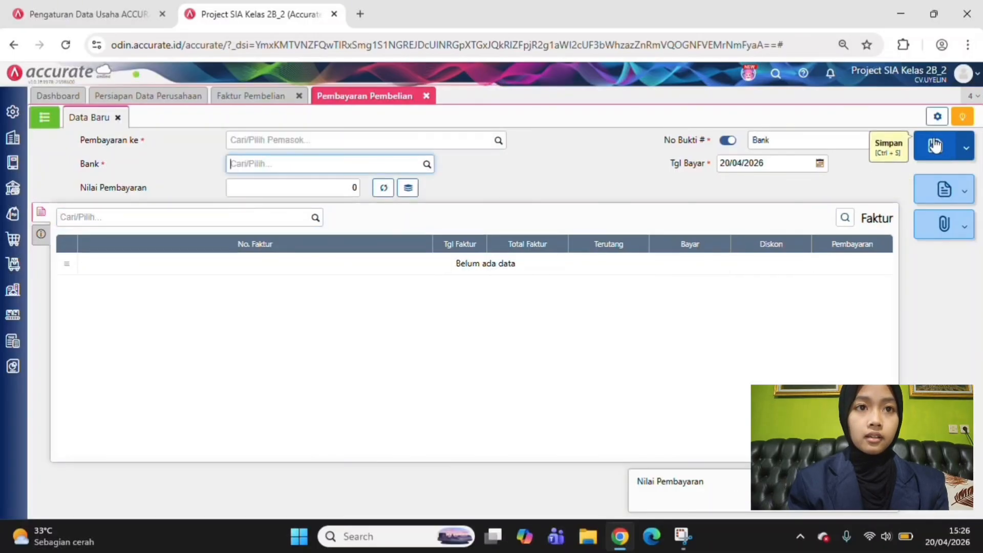
{"action": "left_click", "coordinate": [44, 117]}
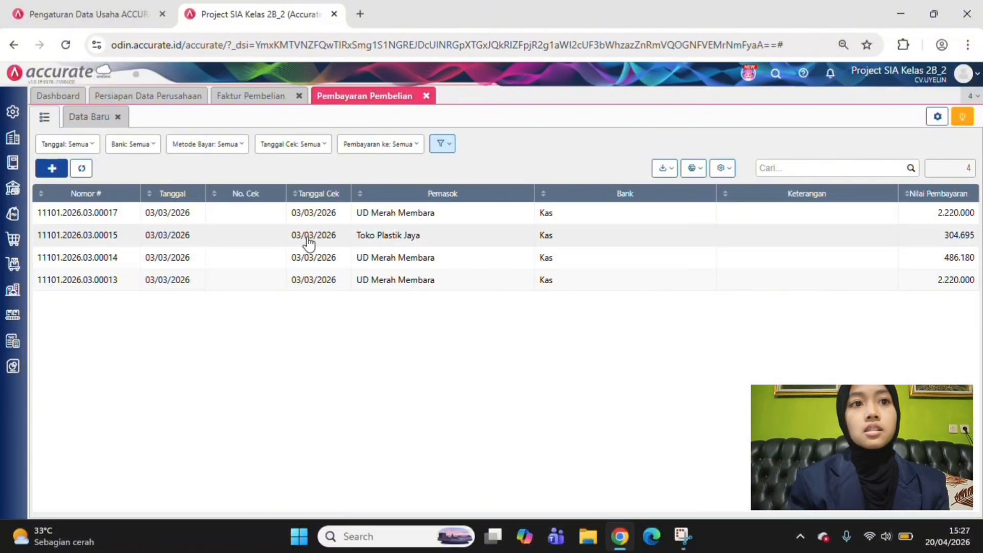
Open the saved UD Merah Membara invoice "PEMBELIAN BAWANG PUTIH" from the purchase invoice list and review its journal details (Rincian Jurnal)
{"action": "left_click", "coordinate": [266, 99]}
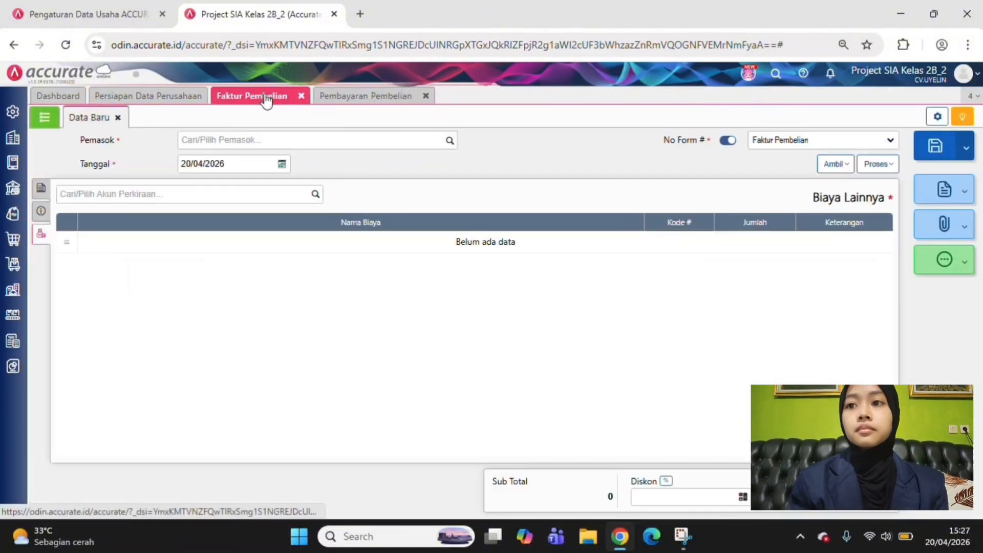
{"action": "left_click", "coordinate": [45, 117]}
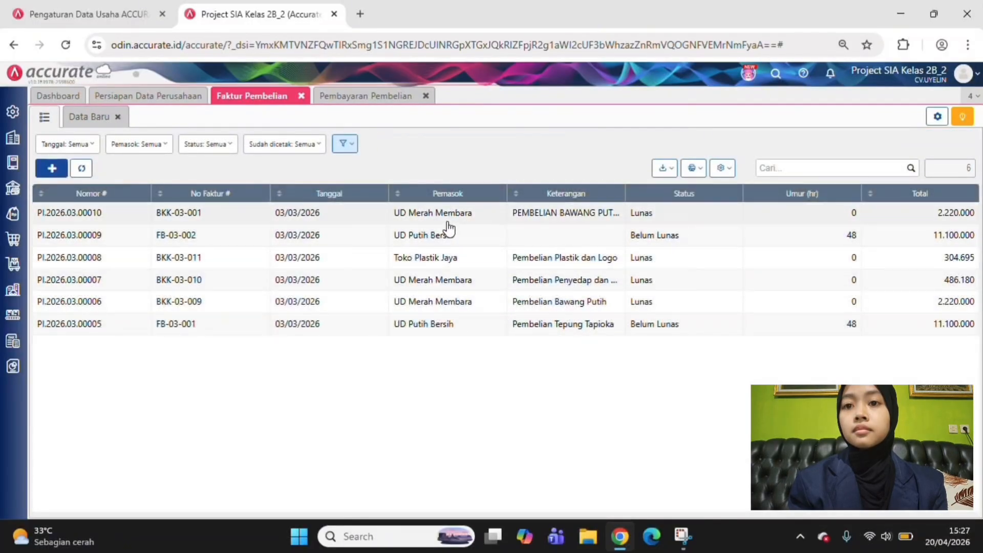
{"action": "left_click", "coordinate": [450, 219]}
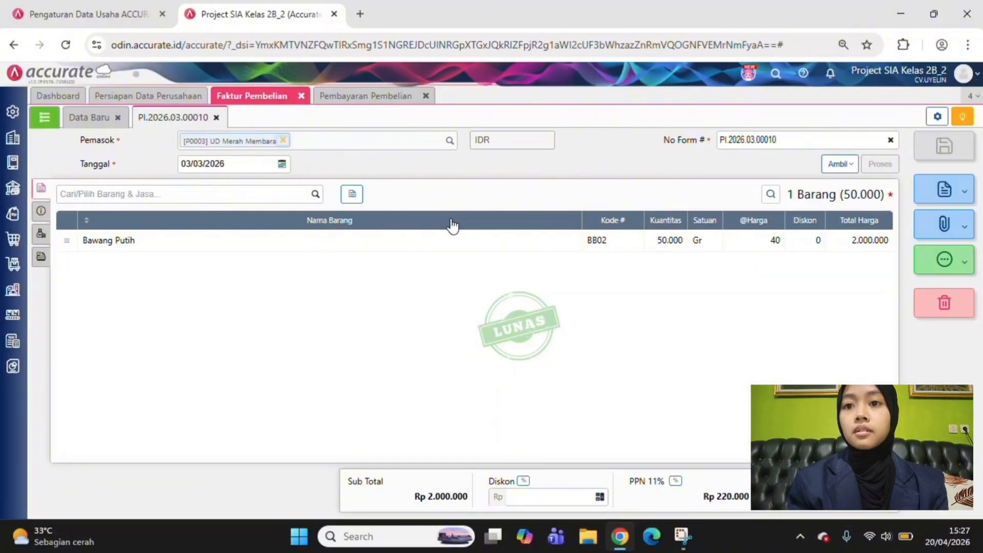
{"action": "left_click", "coordinate": [924, 266]}
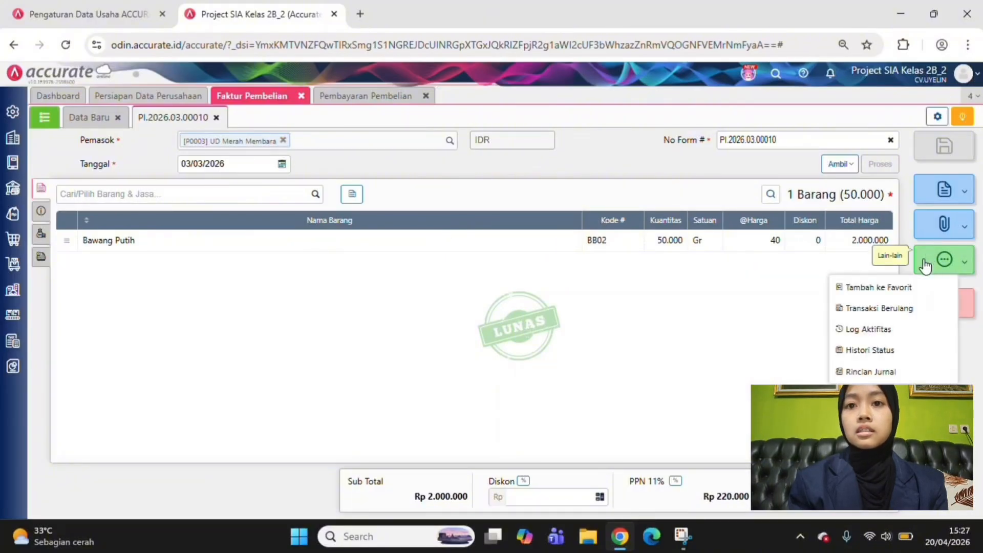
{"action": "left_click", "coordinate": [892, 372]}
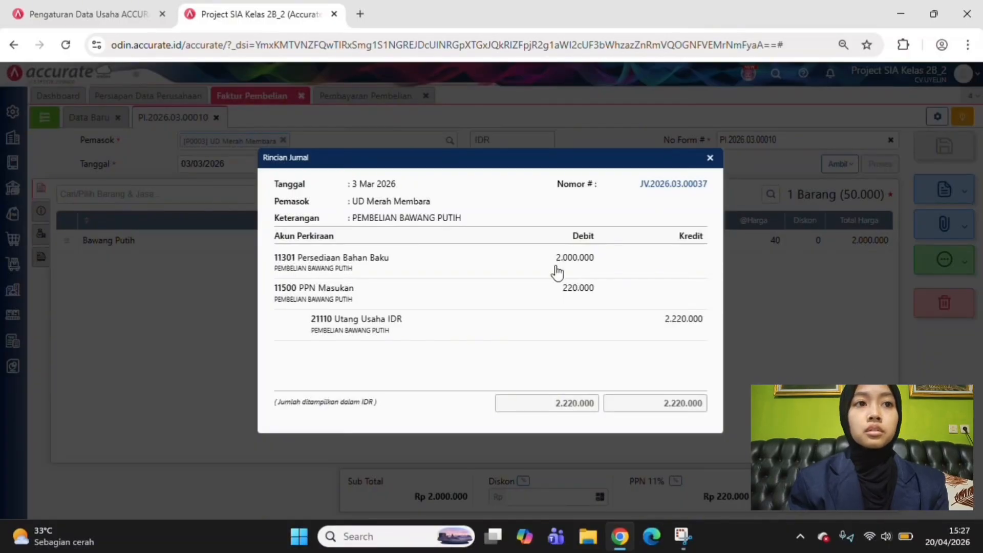
{"action": "left_click", "coordinate": [710, 158]}
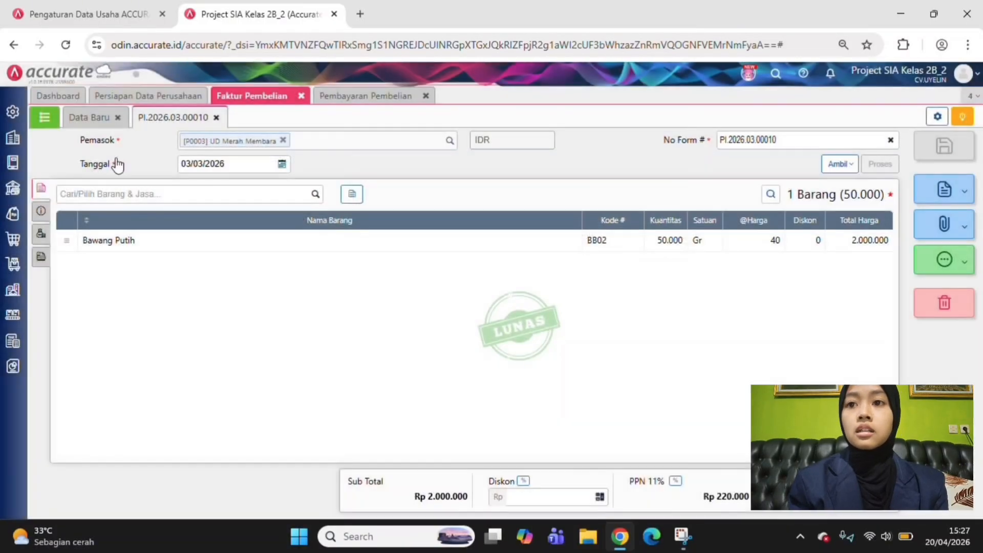
Open the UD Putih Bersih purchase invoice FB-03-002 and review its journal details (Rincian Jurnal)
{"action": "left_click", "coordinate": [42, 123]}
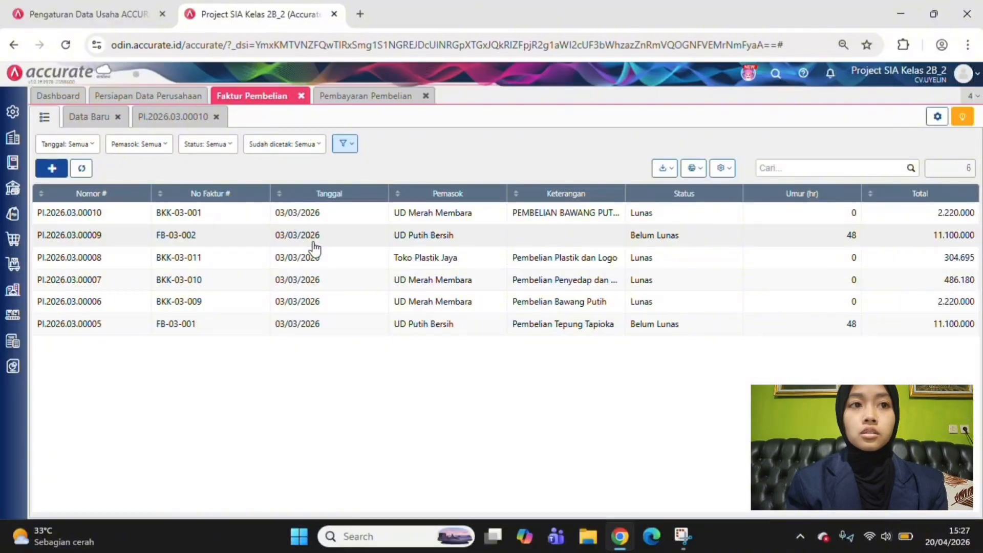
{"action": "left_click", "coordinate": [314, 241]}
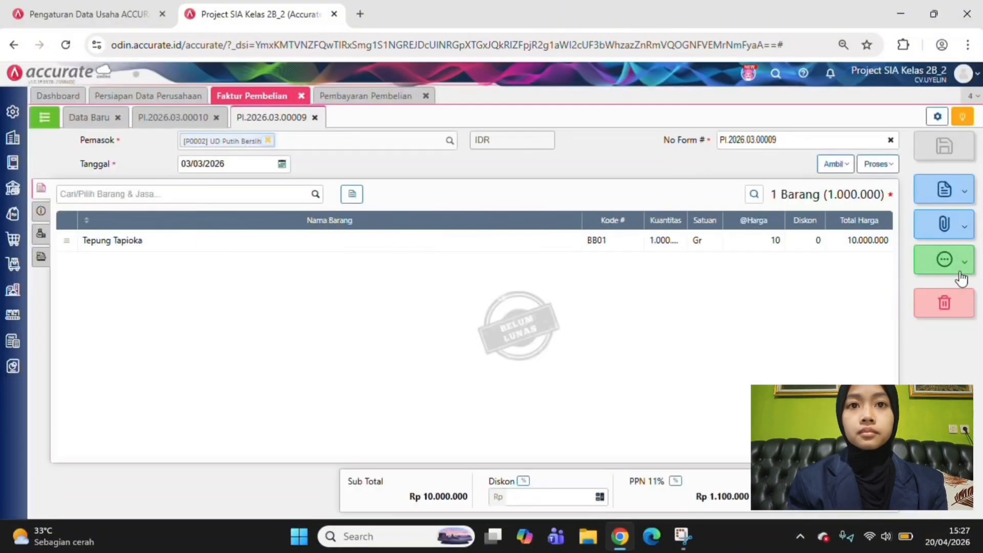
{"action": "left_click", "coordinate": [959, 272]}
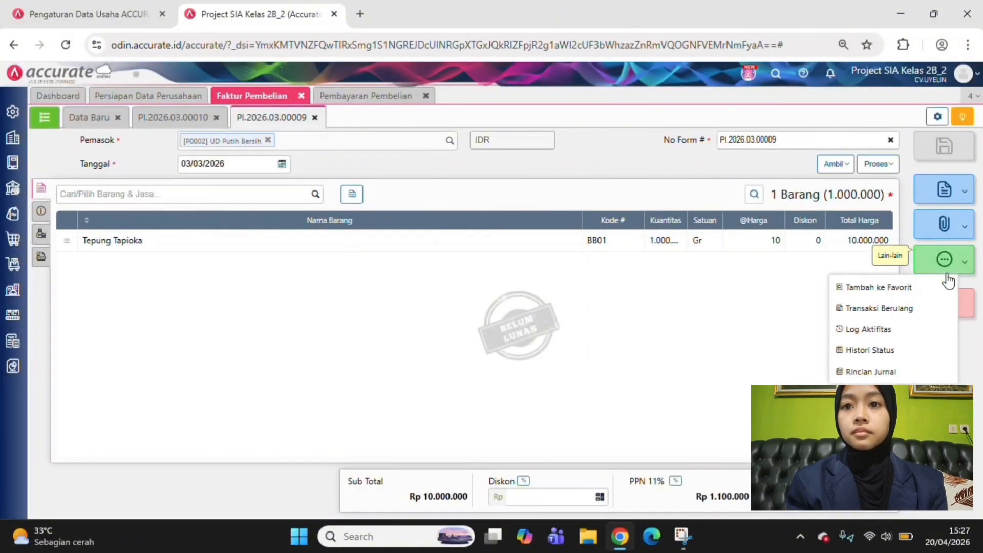
{"action": "left_click", "coordinate": [885, 372]}
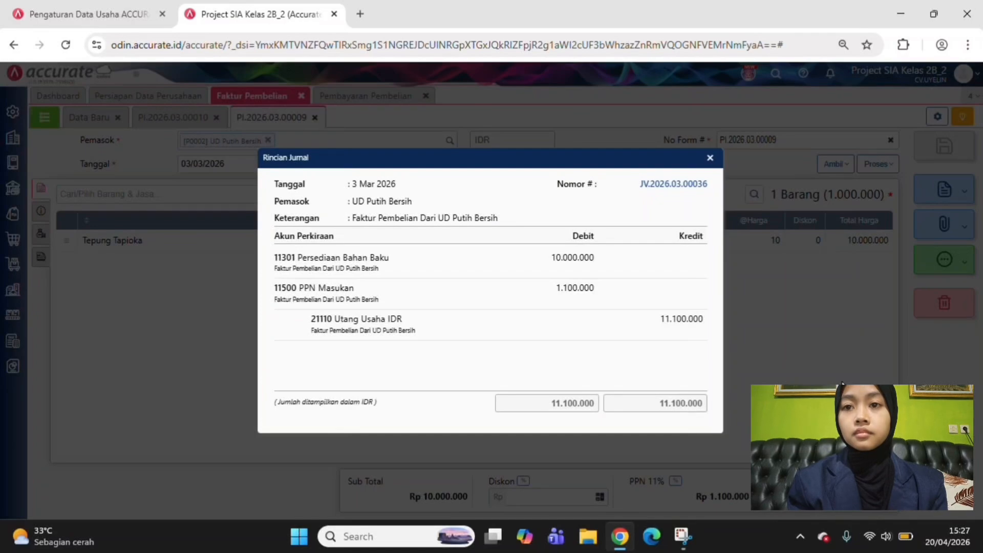
{"action": "left_click", "coordinate": [710, 157]}
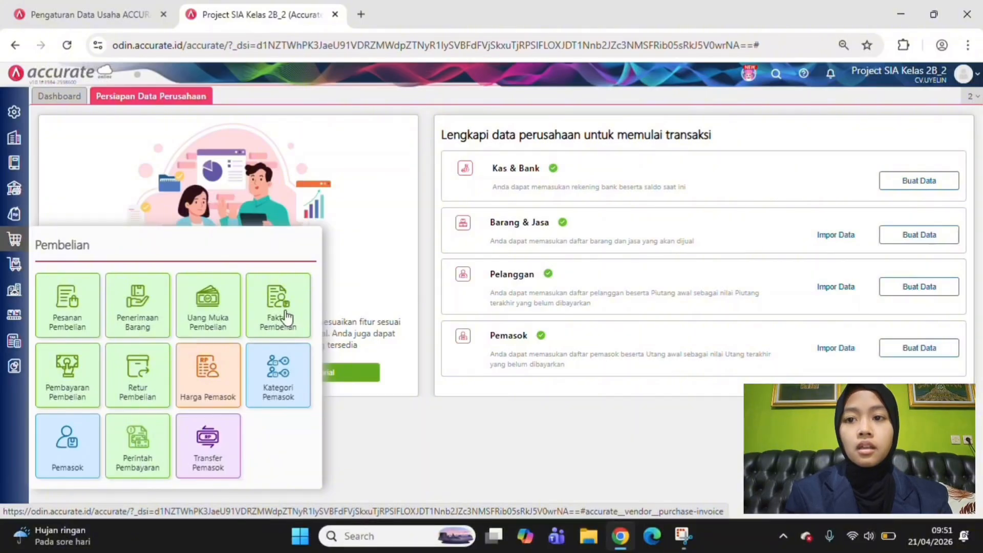
Open the unpaid Tepung Tapioka invoice FB-03-001 from the purchase invoice list and process it into a purchase payment
{"action": "left_click", "coordinate": [285, 316]}
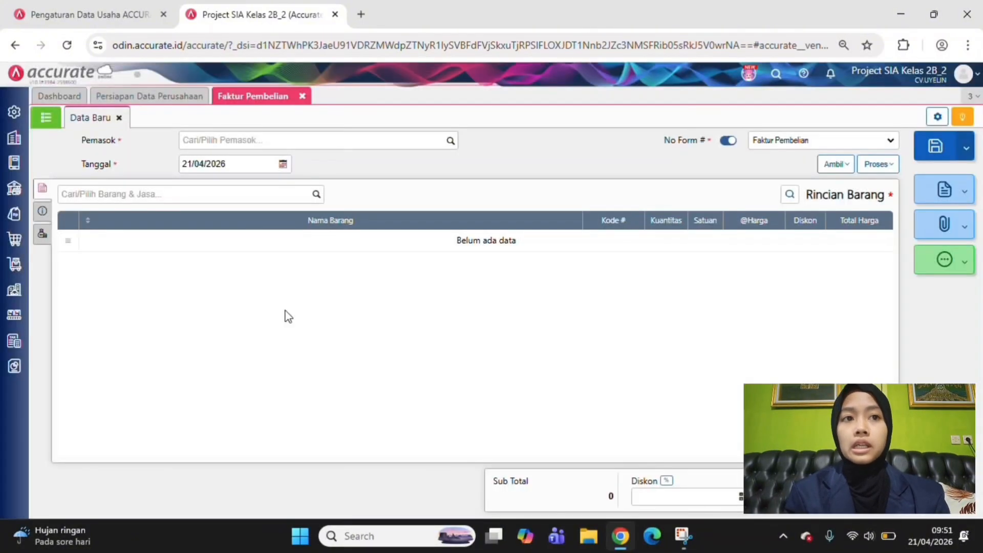
{"action": "left_click", "coordinate": [47, 120]}
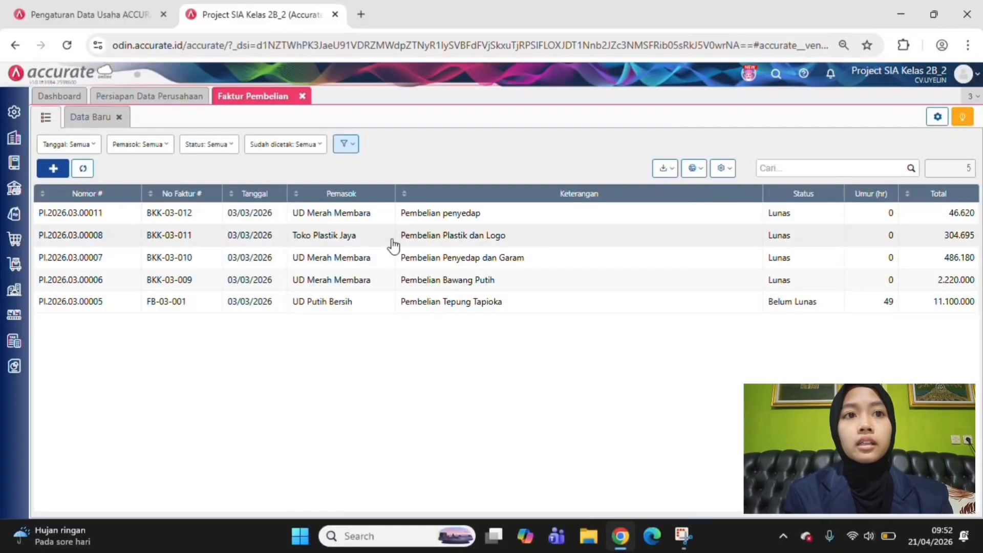
{"action": "left_click", "coordinate": [416, 301]}
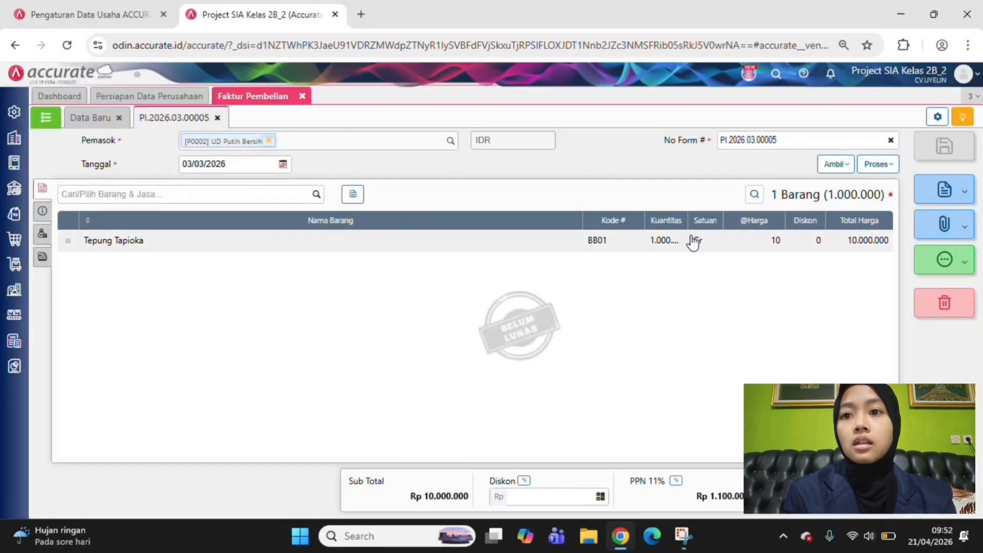
{"action": "left_click", "coordinate": [879, 164]}
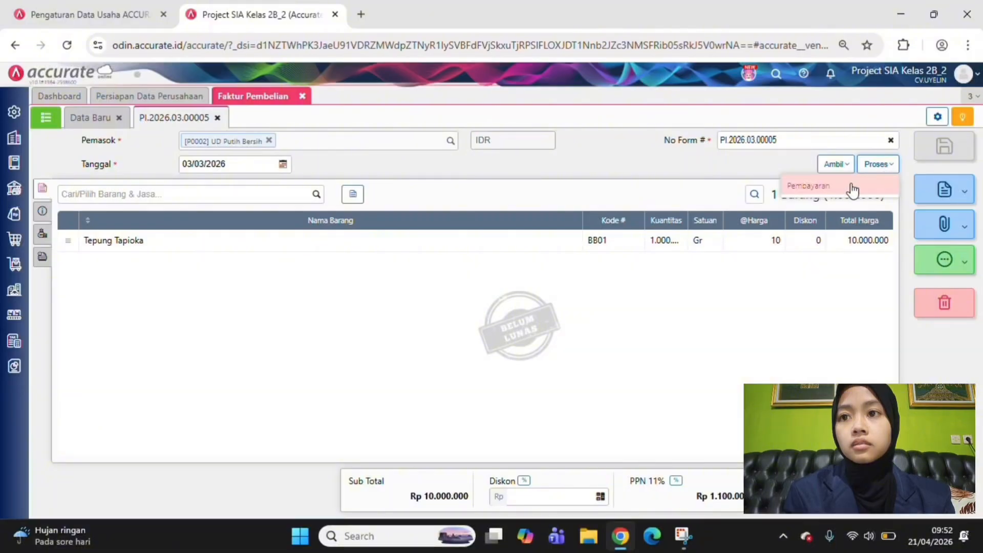
{"action": "left_click", "coordinate": [852, 188]}
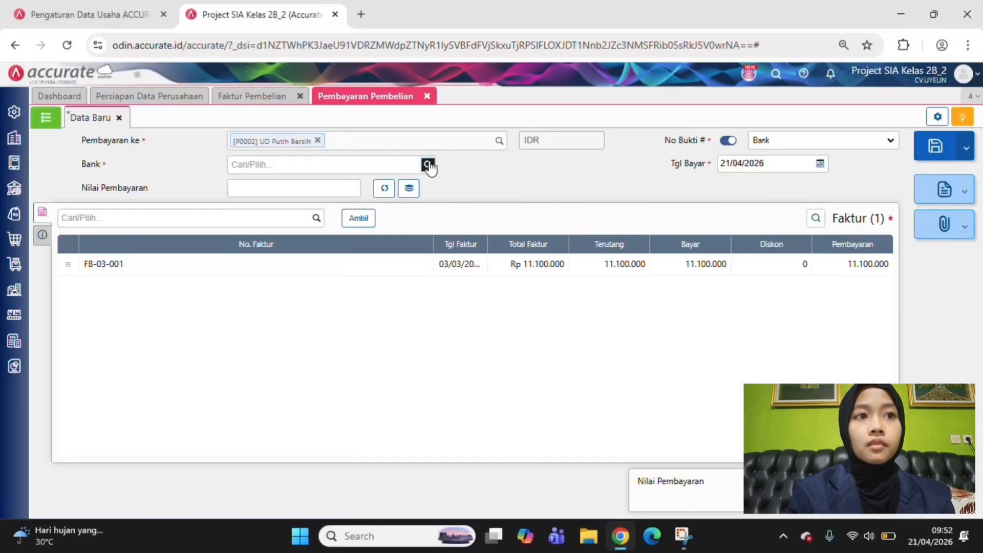
Choose Kas as the paying account for the UD Putih Bersih payment and calculate its payment value from the invoice
{"action": "left_click", "coordinate": [428, 165]}
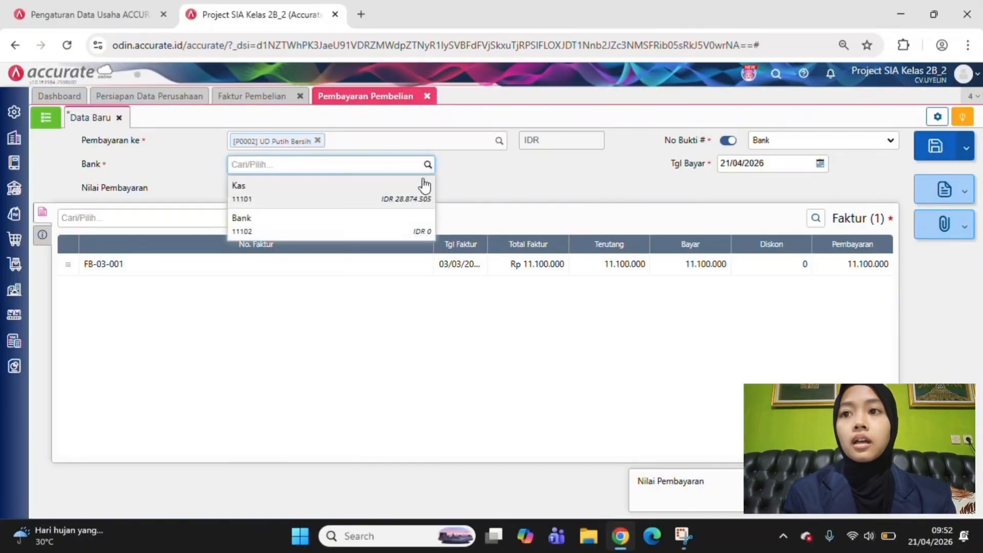
{"action": "left_click", "coordinate": [422, 190]}
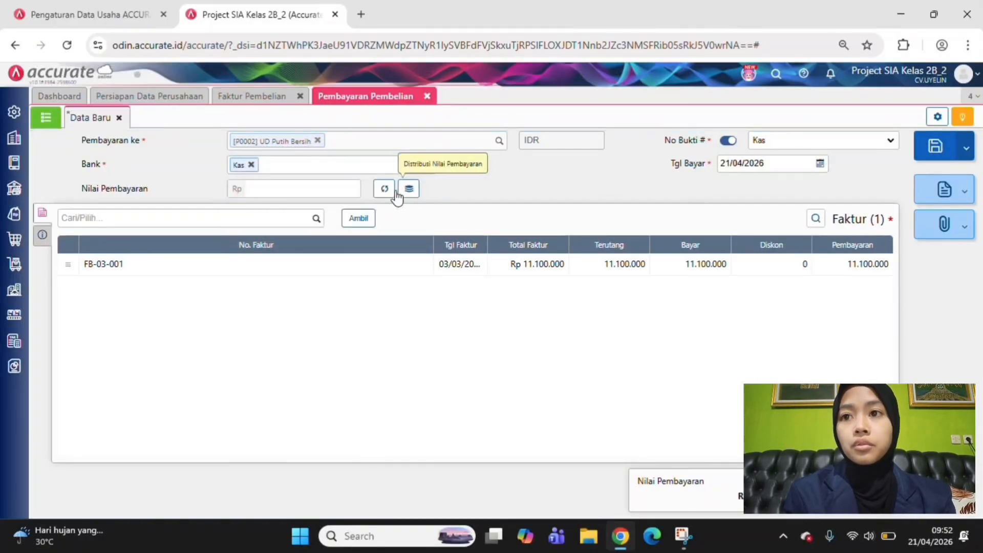
{"action": "left_click", "coordinate": [385, 193]}
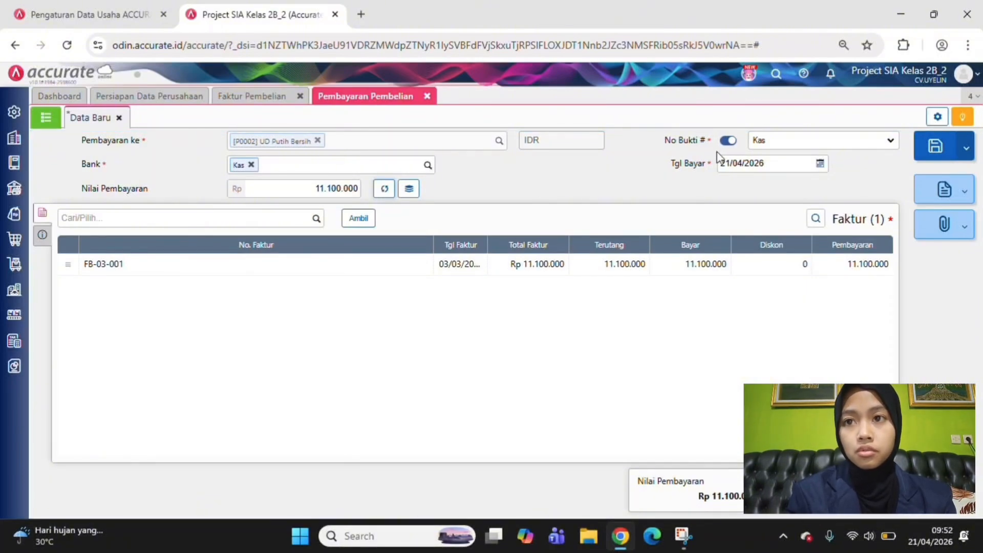
Set the payment date (Tgl Bayar) to 12/03/2026 and check the payment details of invoice FB-03-001
{"action": "left_click", "coordinate": [724, 163]}
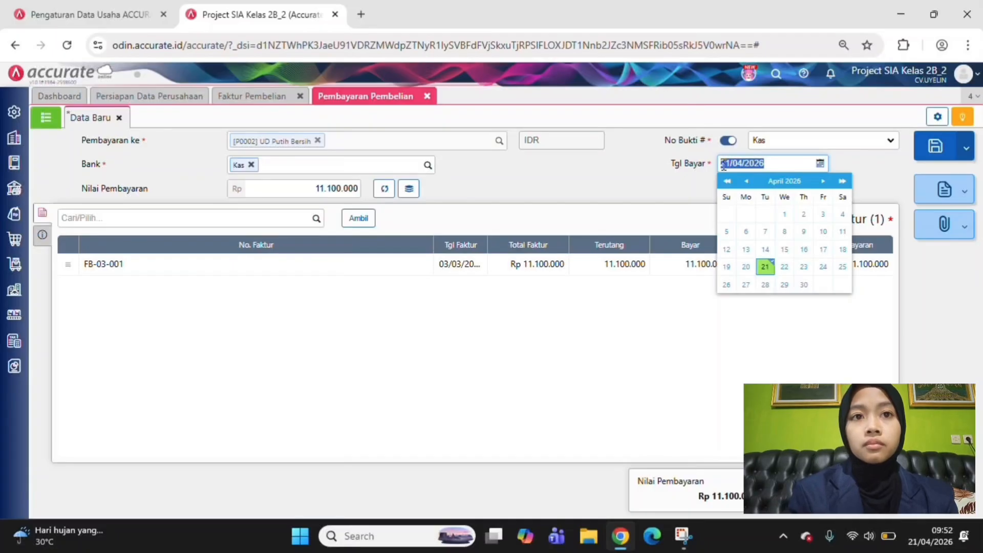
{"action": "type", "text": "2"}
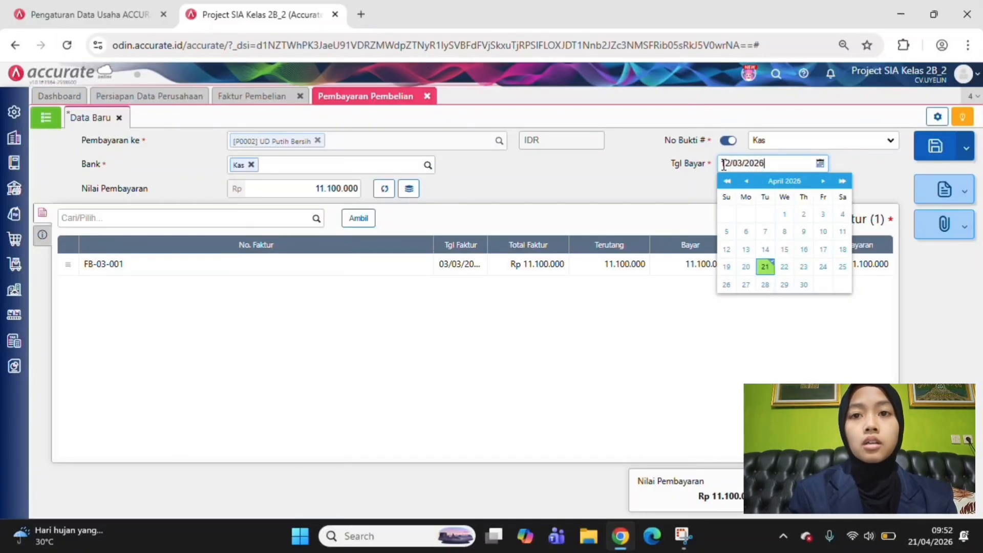
{"action": "left_click", "coordinate": [598, 189]}
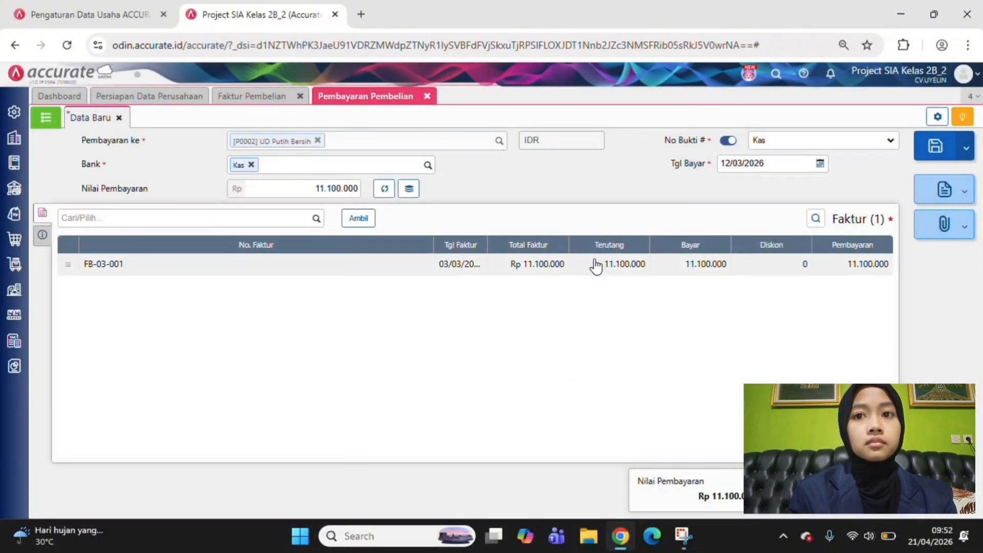
{"action": "left_click", "coordinate": [596, 265]}
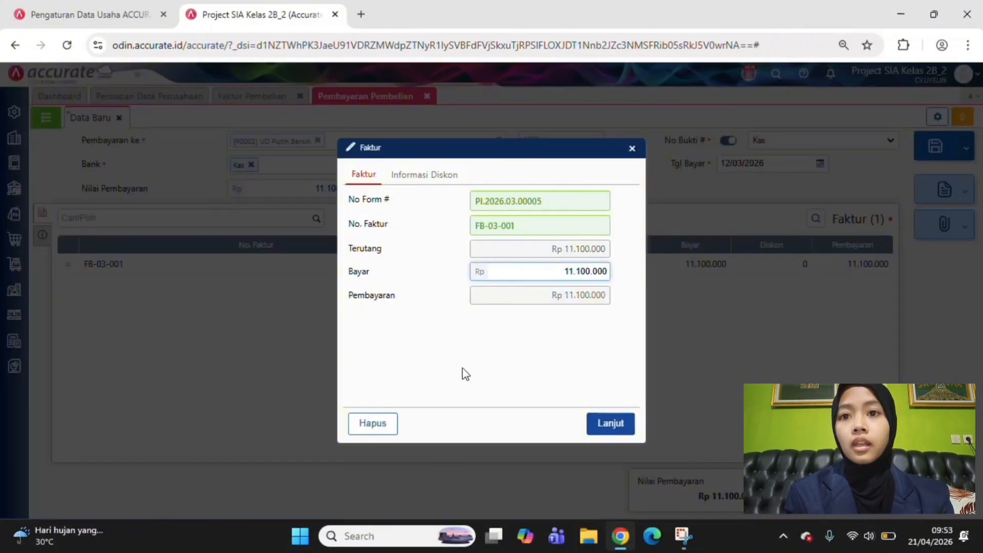
{"action": "left_click", "coordinate": [635, 151]}
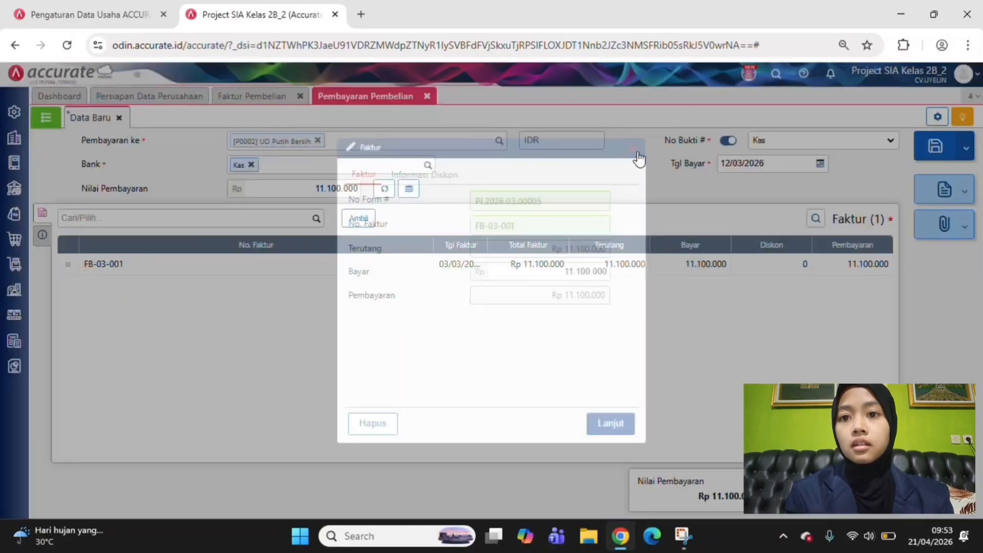
Enter the payment description (Keterangan) "pembayaran tepung tapioka" in the payment's additional information
{"action": "left_click", "coordinate": [43, 237]}
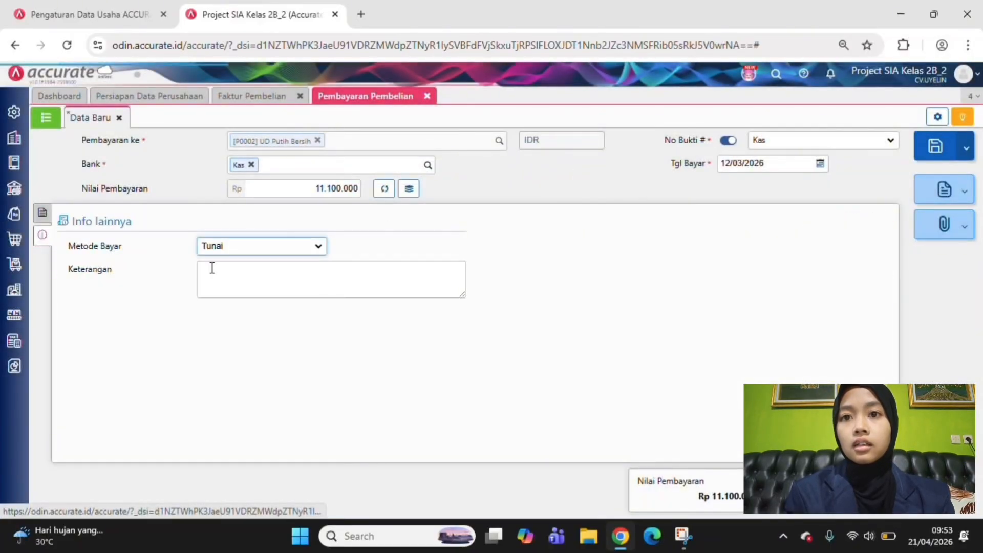
{"action": "left_click", "coordinate": [232, 270]}
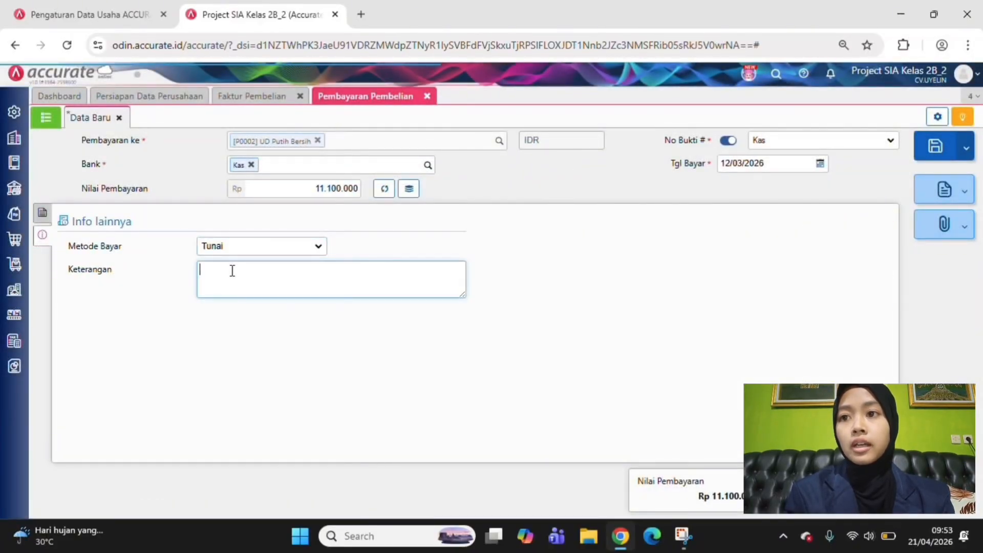
{"action": "type", "text": "pe,baya"}
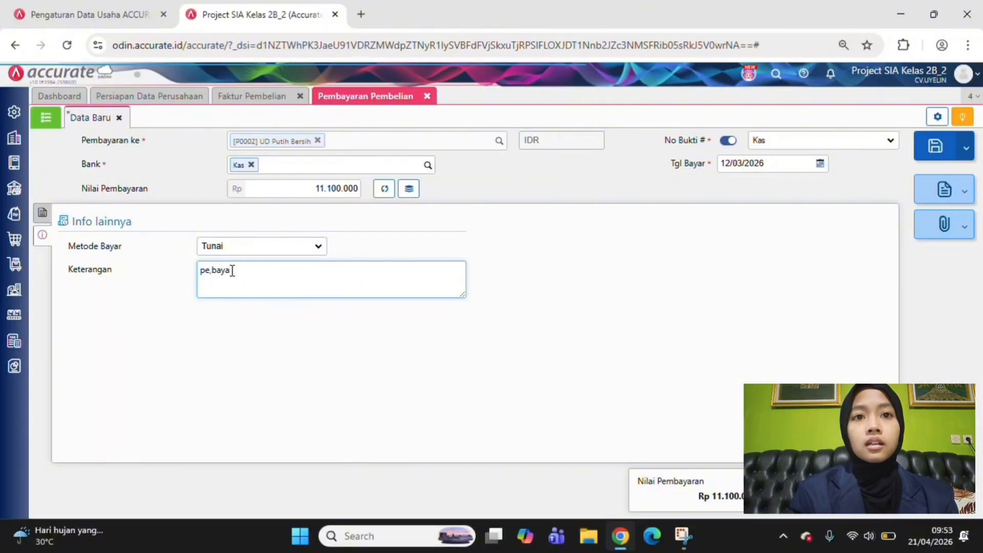
{"action": "key", "text": "BackSpace"}
{"action": "key", "text": "BackSpace"}
{"action": "key", "text": "BackSpace"}
{"action": "key", "text": "BackSpace"}
{"action": "type", "text": "mbayaran tepu"}
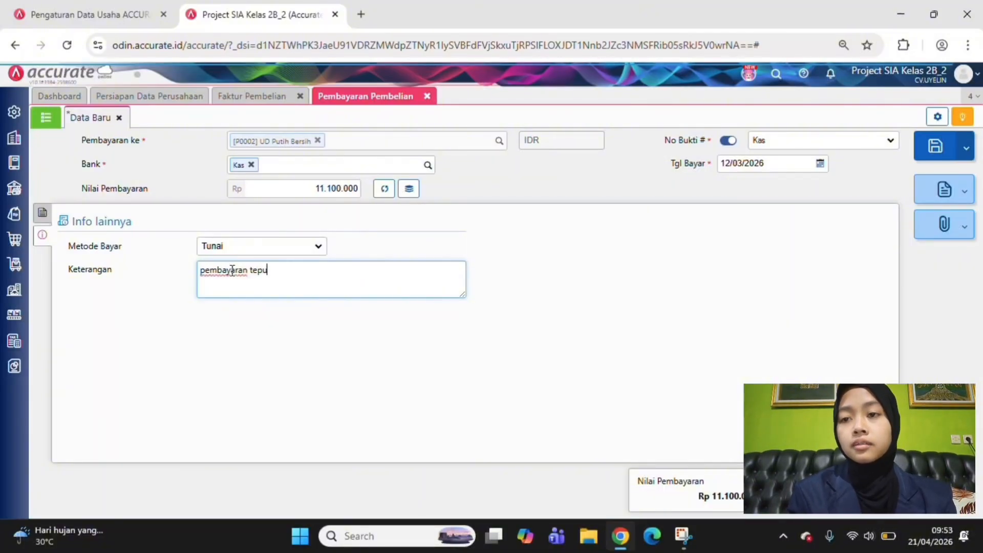
{"action": "type", "text": "ng tapioka"}
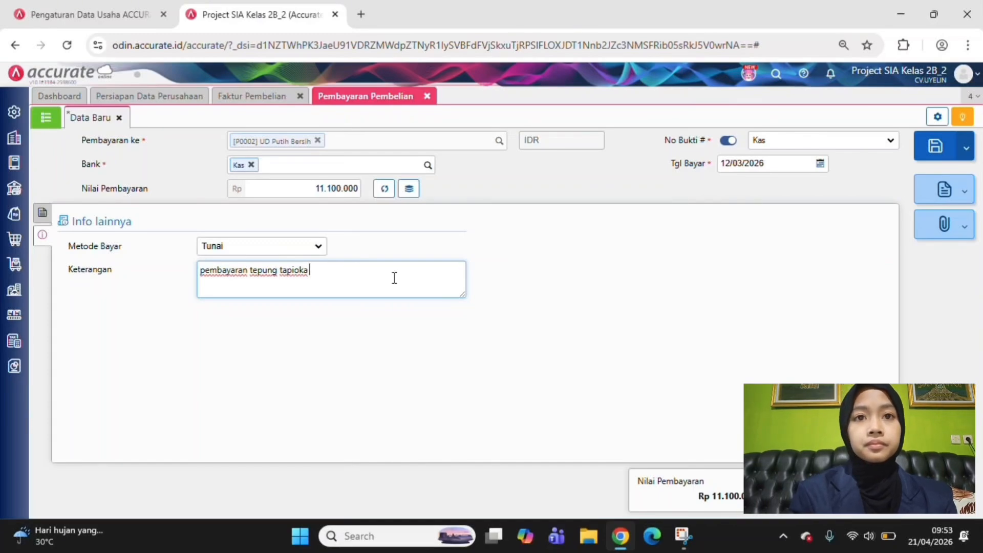
Check the invoice lines and the supplier's unpaid invoices, then save the UD Putih Bersih purchase payment
{"action": "left_click", "coordinate": [42, 211]}
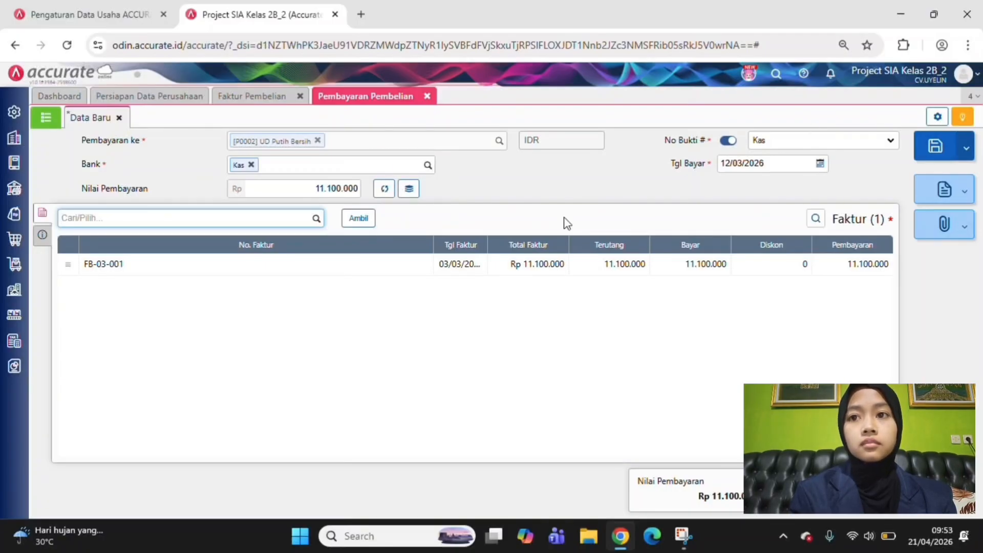
{"action": "left_click", "coordinate": [359, 220]}
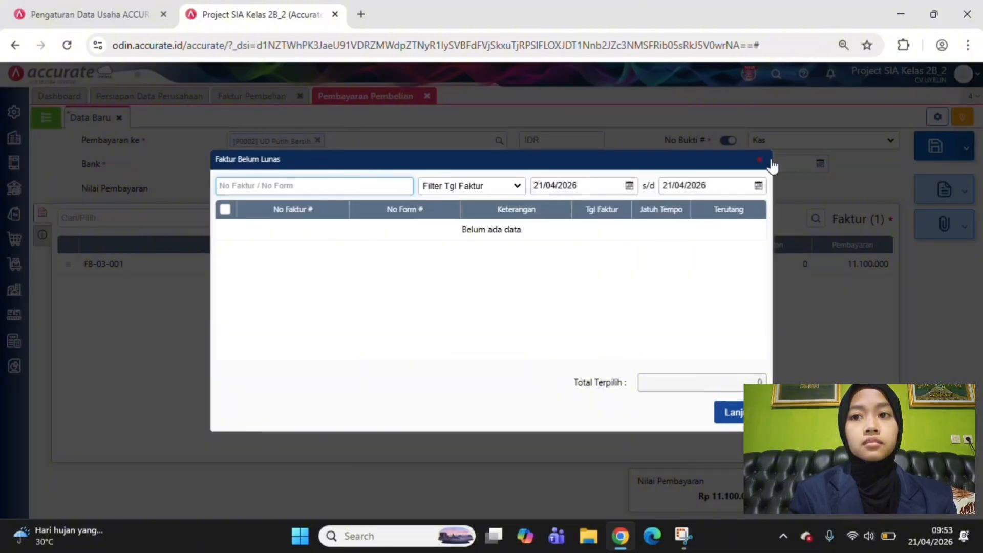
{"action": "left_click", "coordinate": [759, 163]}
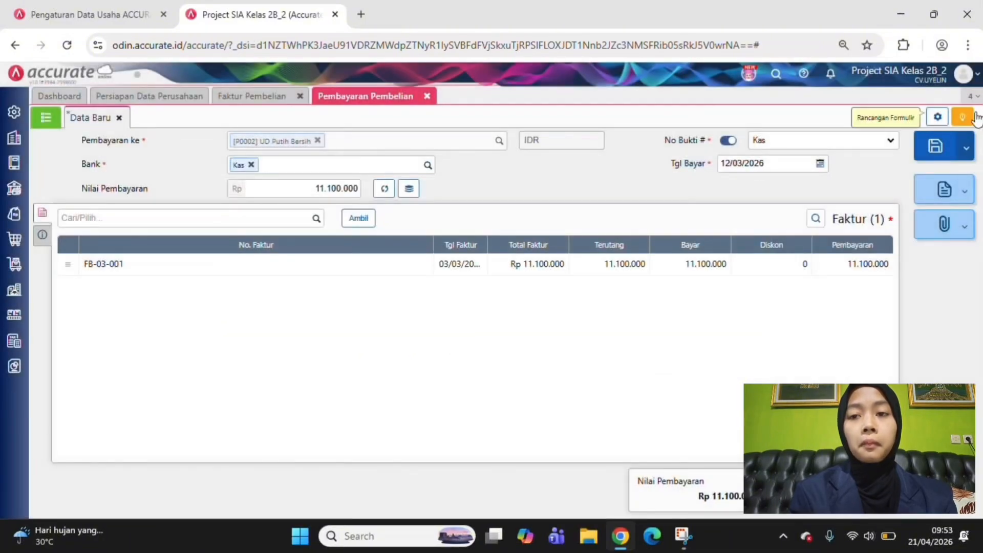
{"action": "left_click", "coordinate": [935, 153]}
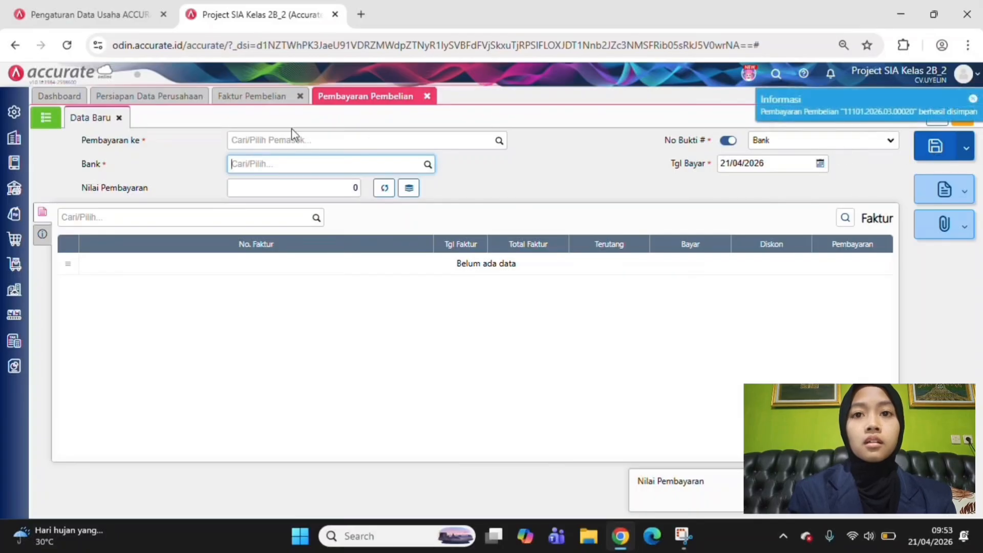
Close the open Tepung Tapioka invoice and refresh the purchase invoice list to check its payment status
{"action": "left_click", "coordinate": [244, 99]}
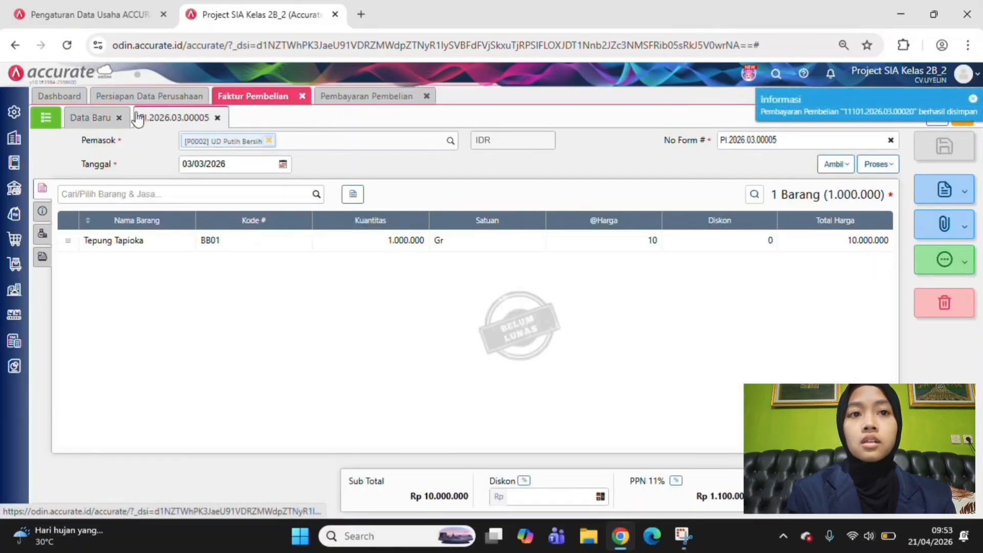
{"action": "left_click", "coordinate": [46, 118]}
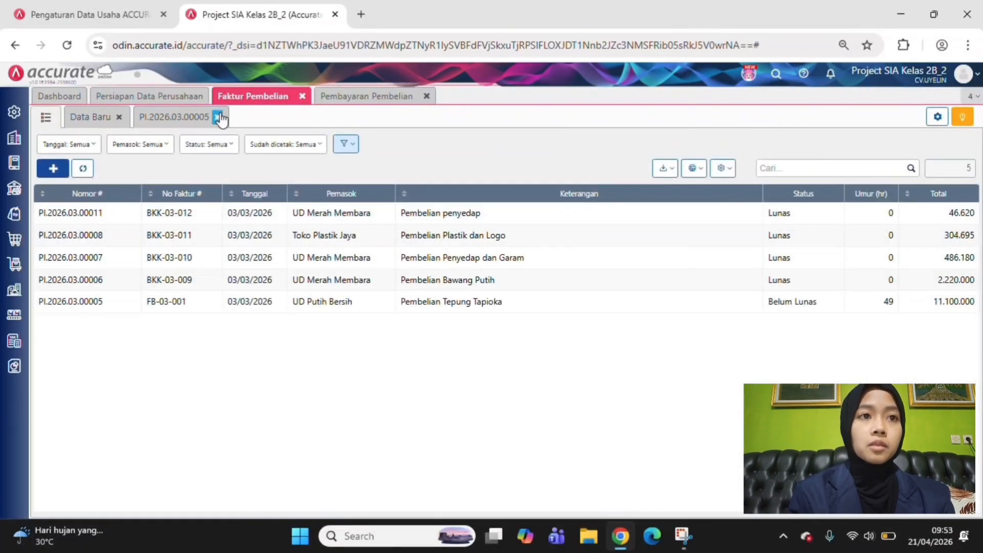
{"action": "left_click", "coordinate": [219, 120]}
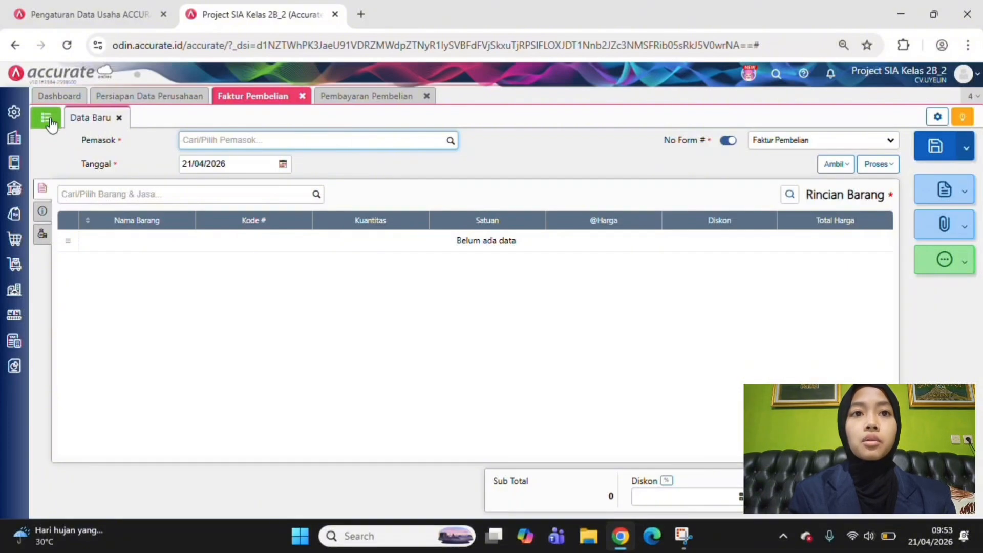
{"action": "left_click", "coordinate": [49, 122]}
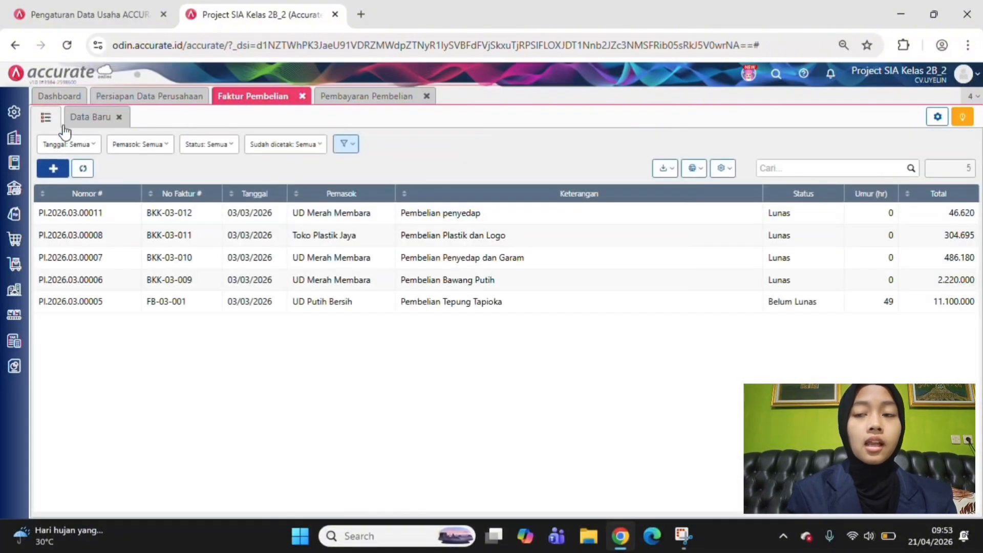
{"action": "left_click", "coordinate": [83, 169]}
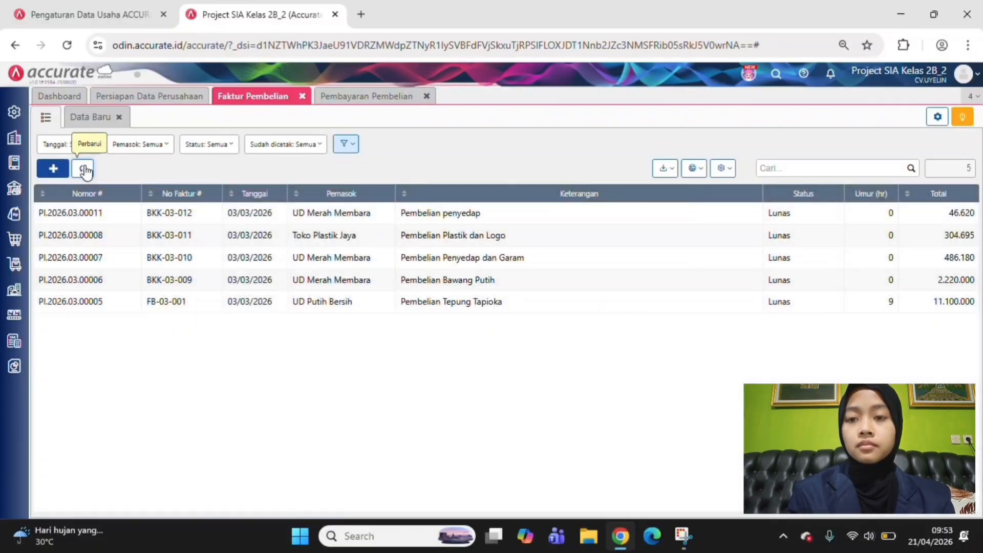
Open the Tepung Tapioka purchase invoice from UD Putih Bersih and review its journal details (Rincian Jurnal)
{"action": "left_click", "coordinate": [461, 305]}
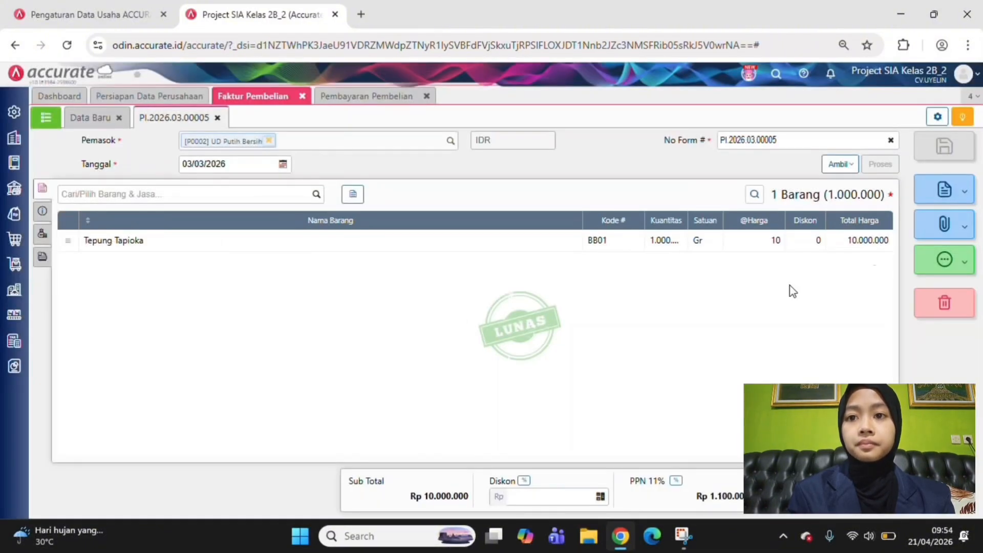
{"action": "left_click", "coordinate": [943, 268]}
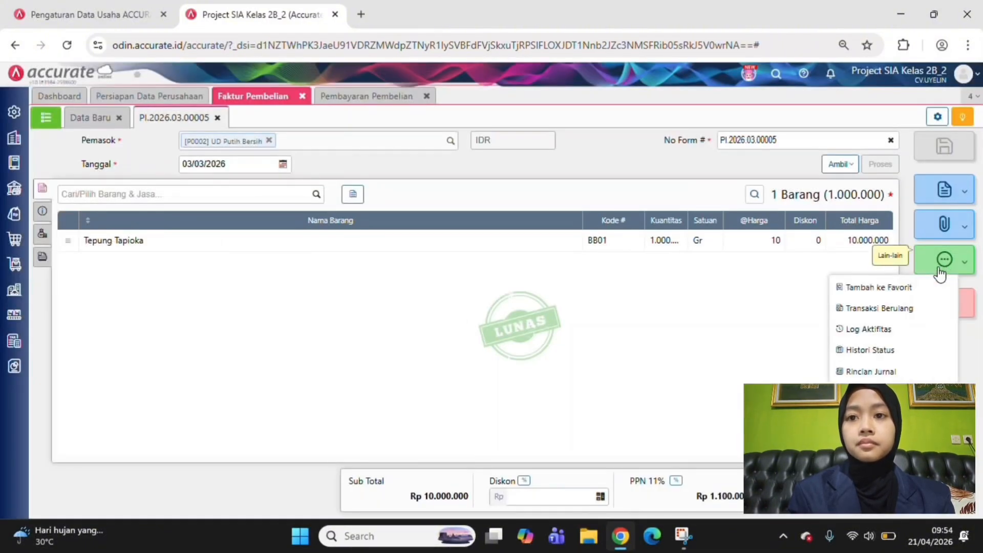
{"action": "left_click", "coordinate": [878, 372]}
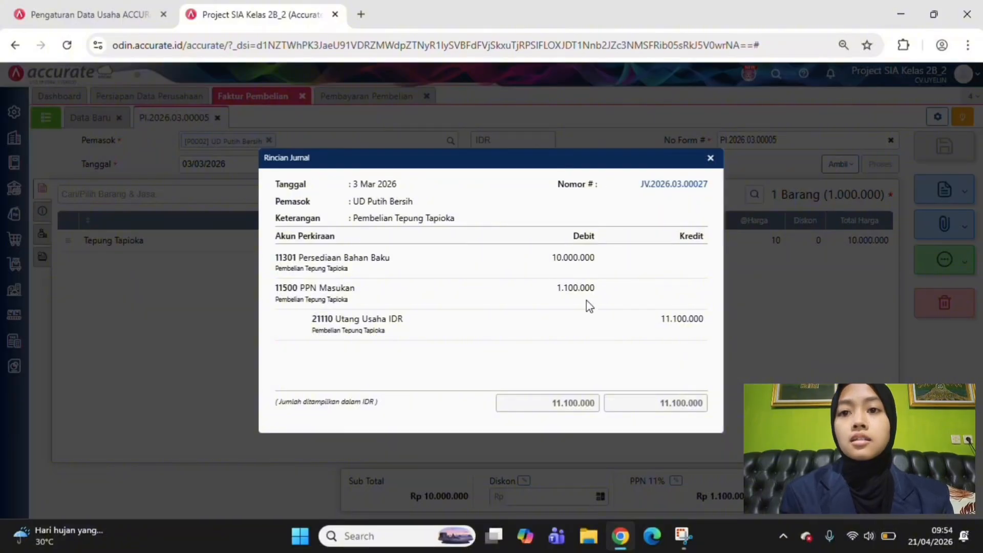
{"action": "left_click", "coordinate": [711, 158]}
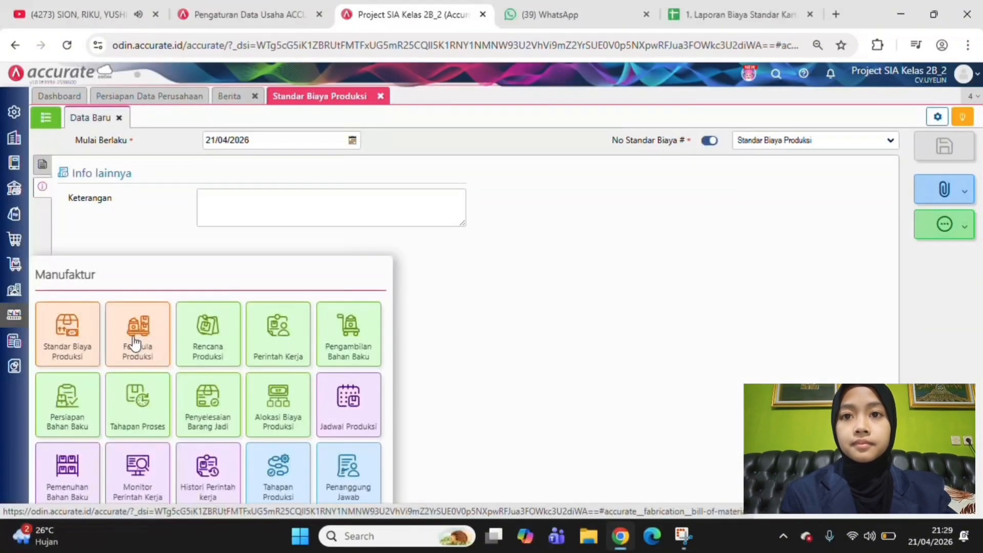
Start a new production formula (Formula Produksi) with Kerecek Krupuk Uyel 1kg as the main product and a quantity of 1 Pack
{"action": "left_click", "coordinate": [134, 341]}
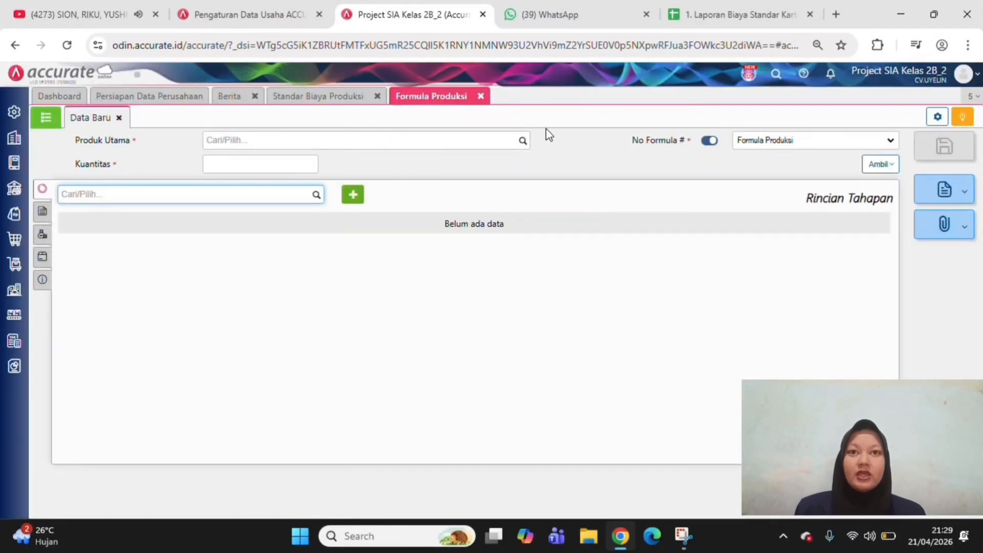
{"action": "left_click", "coordinate": [523, 141]}
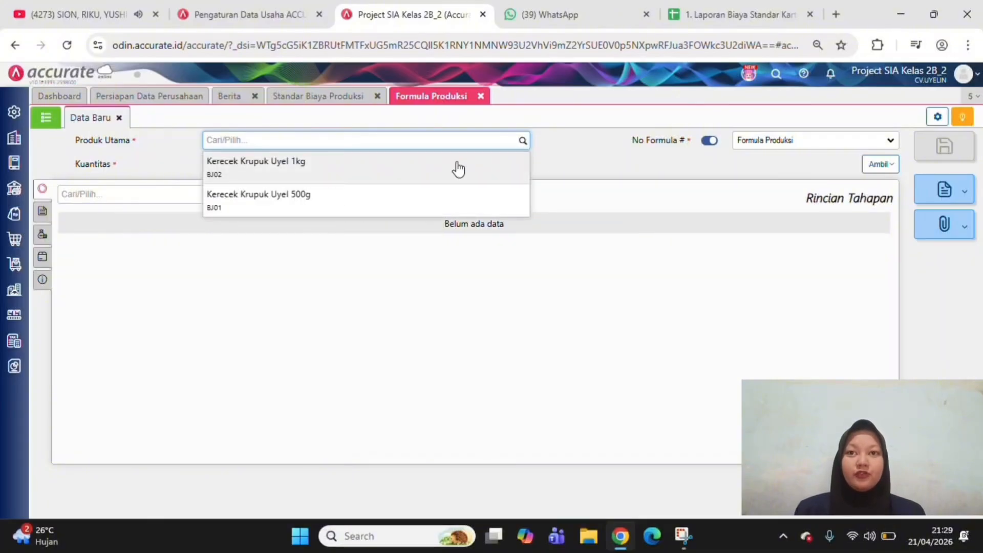
{"action": "left_click", "coordinate": [459, 168]}
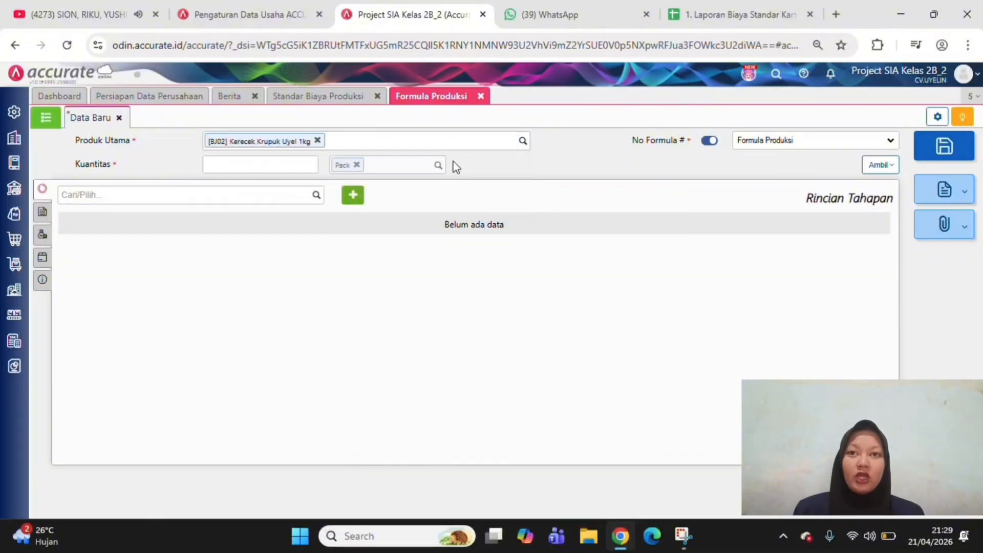
{"action": "left_click", "coordinate": [288, 161]}
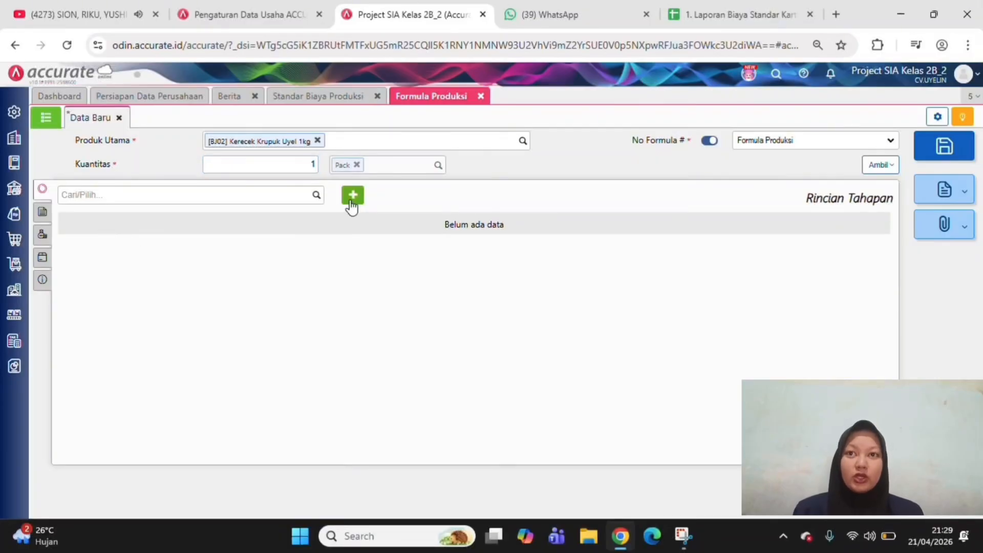
Add the mixed-case Pengadonan process to the production formula as stage #1
{"action": "left_click", "coordinate": [317, 196]}
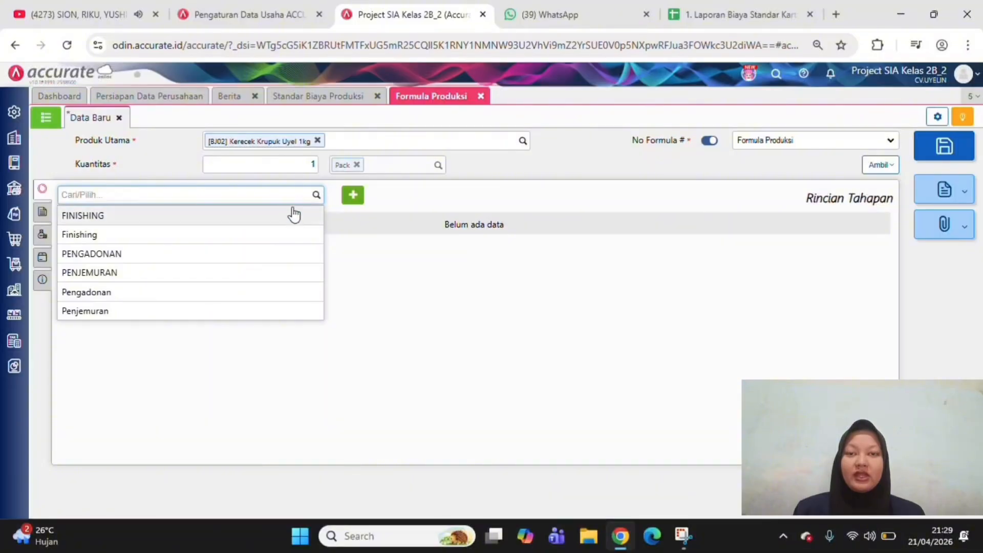
{"action": "left_click", "coordinate": [237, 297]}
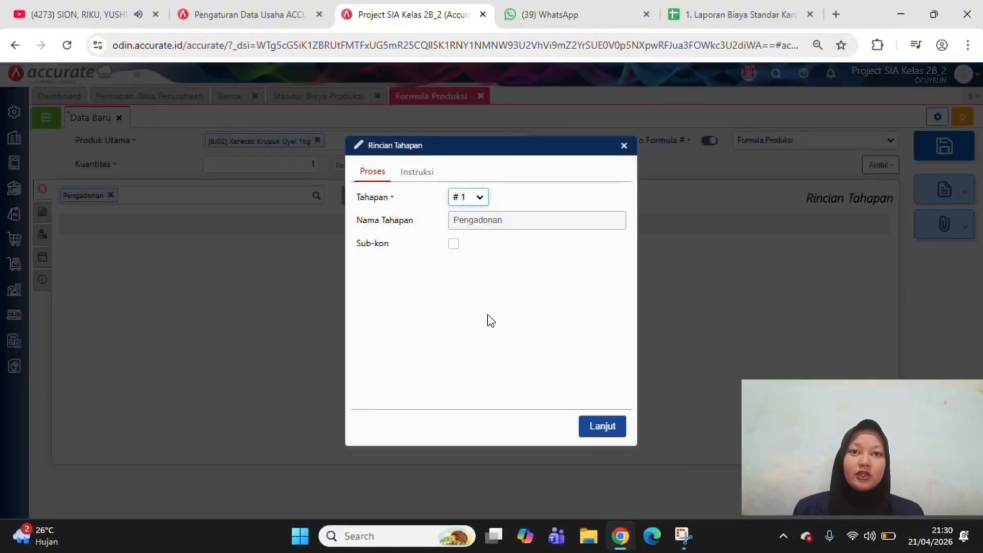
{"action": "left_click", "coordinate": [599, 428]}
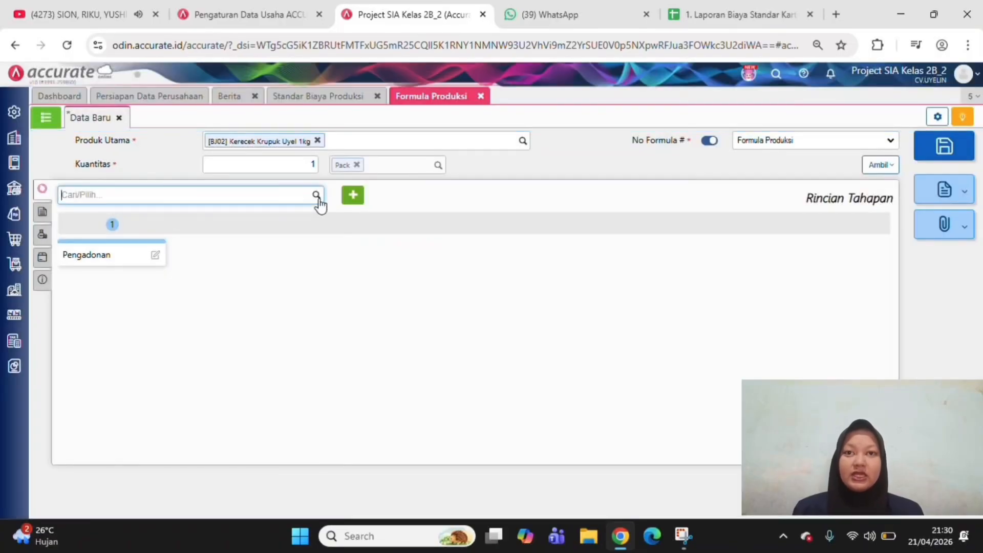
Add the mixed-case Penjemuran process to the production formula as stage #2
{"action": "left_click", "coordinate": [317, 197]}
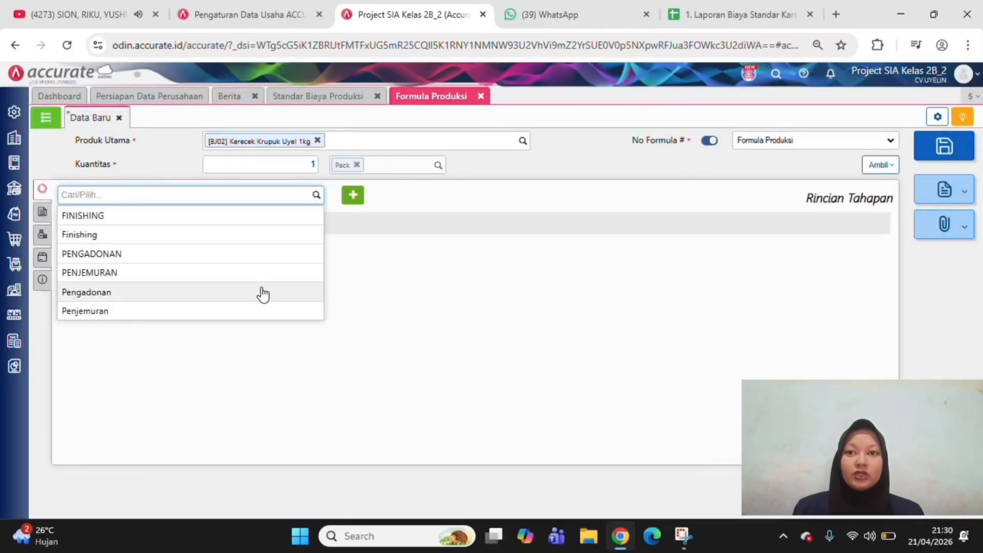
{"action": "left_click", "coordinate": [85, 311]}
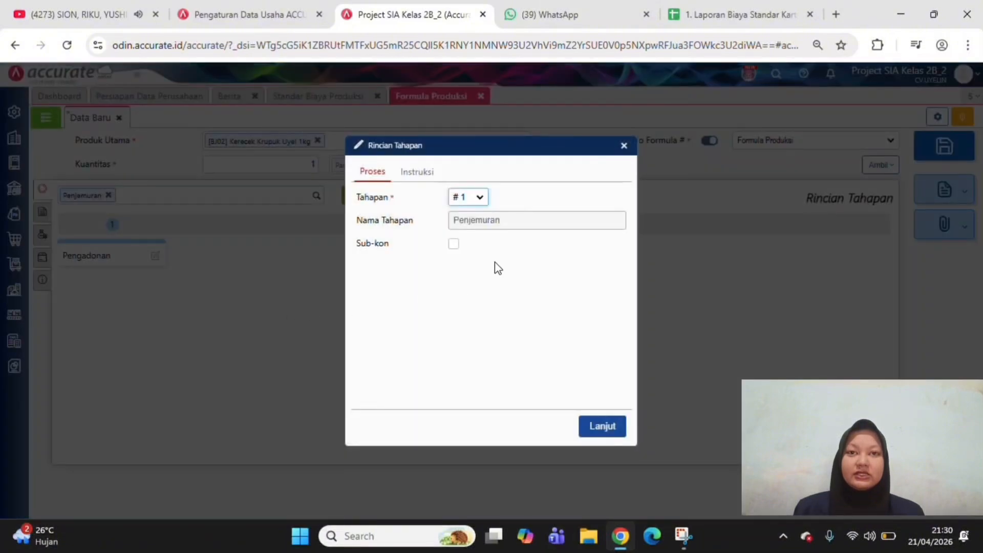
{"action": "left_click", "coordinate": [477, 199]}
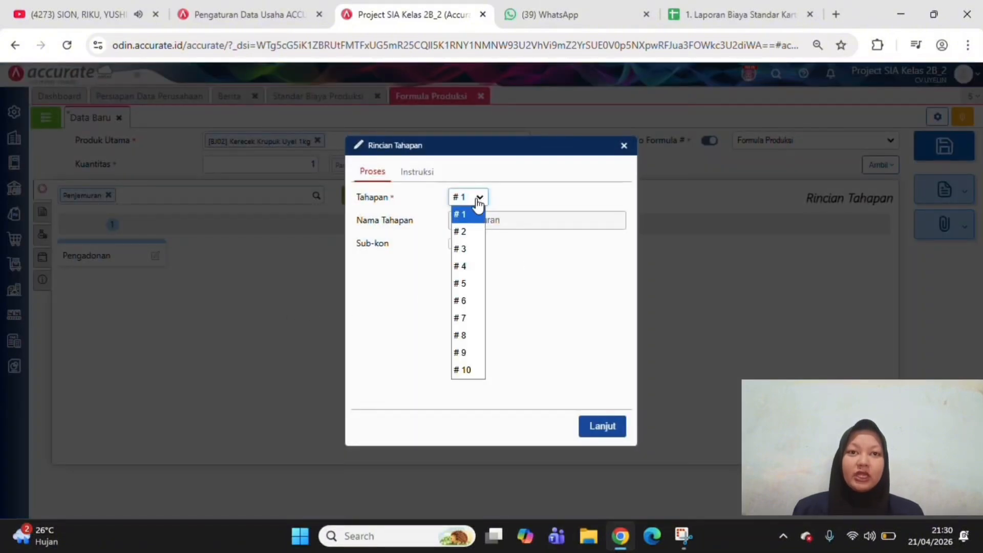
{"action": "left_click", "coordinate": [468, 227]}
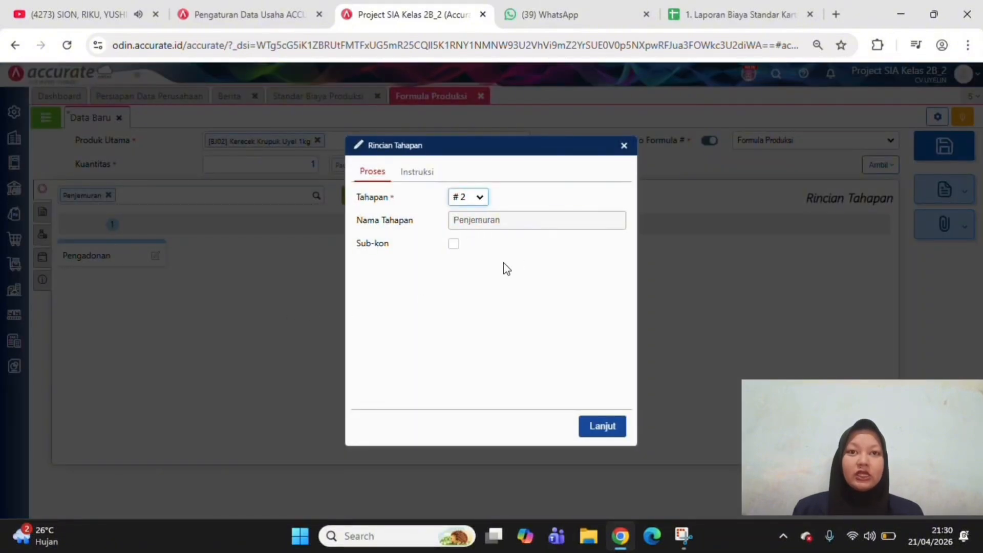
{"action": "left_click", "coordinate": [600, 429]}
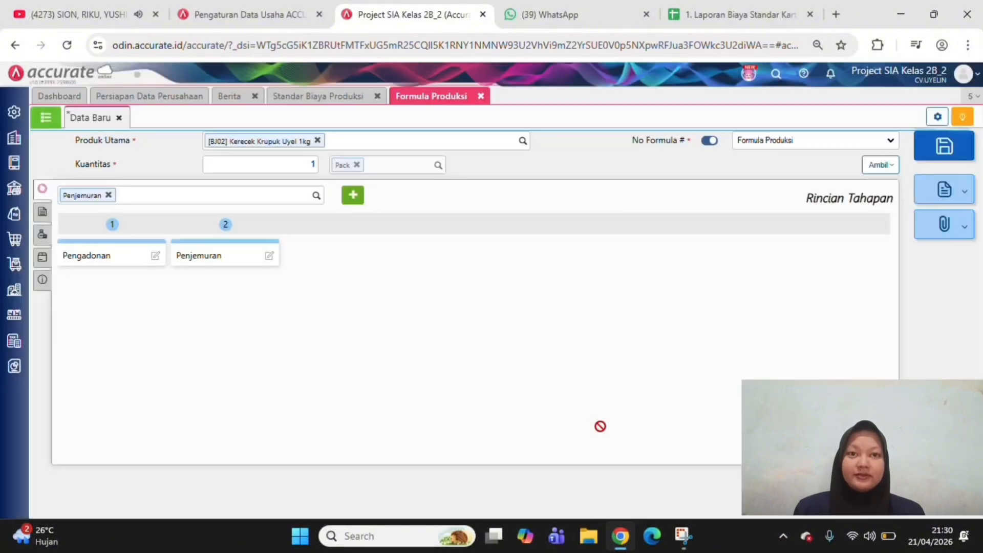
Add the mixed-case Finishing process to the production formula as stage #3
{"action": "left_click", "coordinate": [317, 197]}
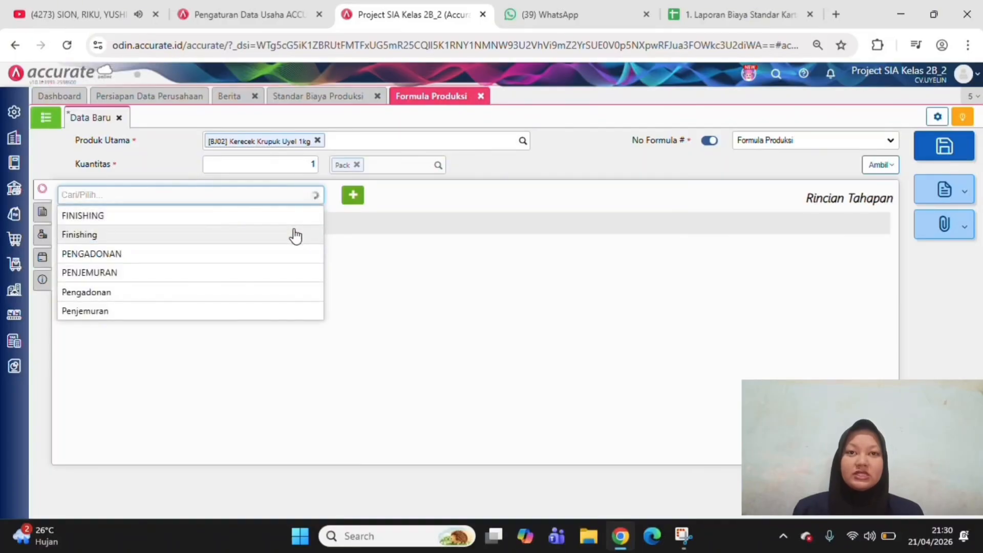
{"action": "left_click", "coordinate": [295, 236]}
{"action": "left_click", "coordinate": [353, 194]}
{"action": "left_click", "coordinate": [481, 199]}
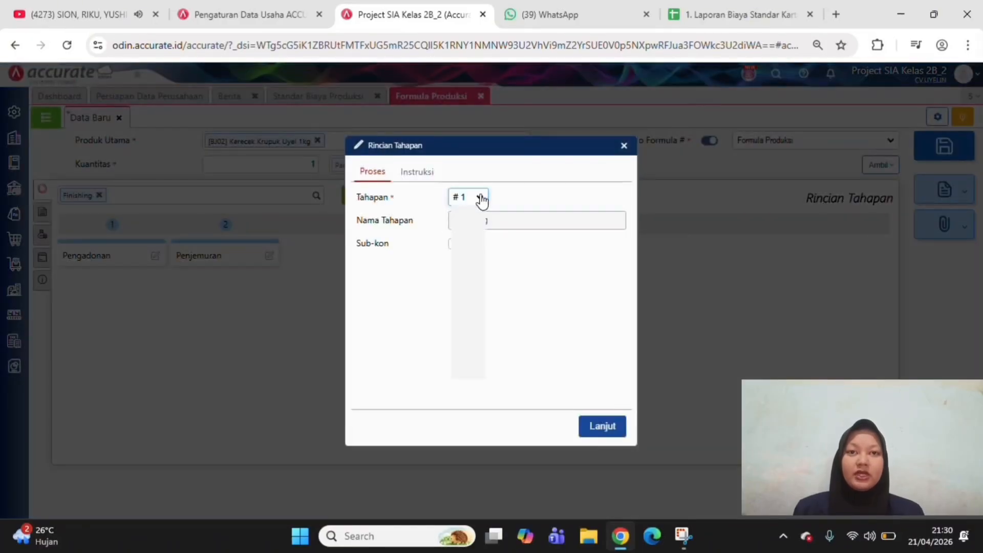
{"action": "left_click", "coordinate": [481, 248]}
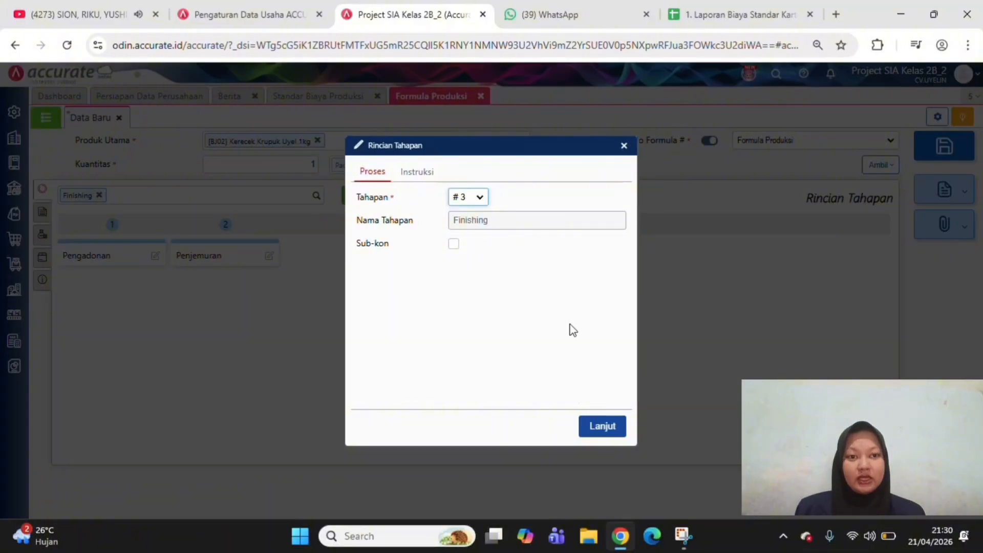
{"action": "left_click", "coordinate": [592, 433]}
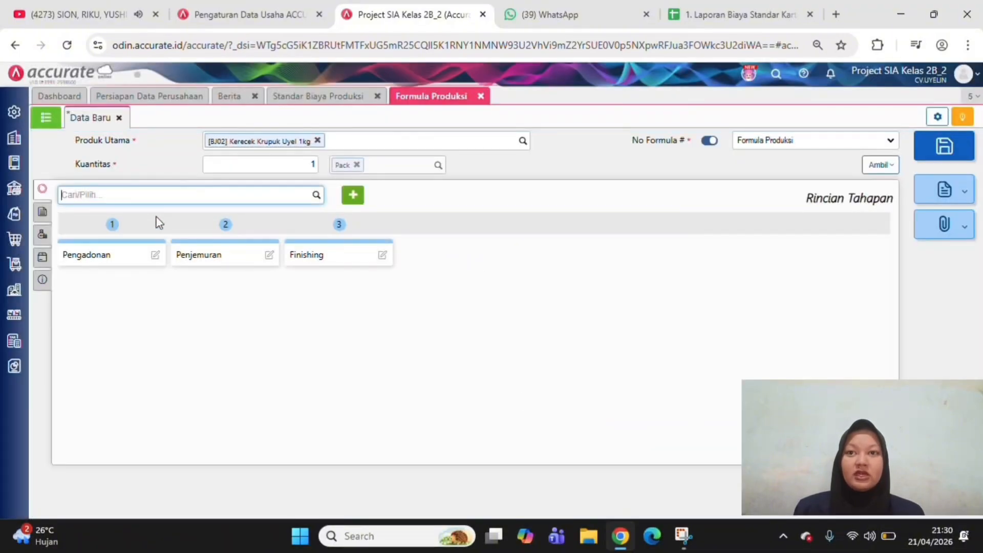
Add the raw material Bawang Putih to the production formula with a quantity of 20 Gr for the Pengadonan stage
{"action": "left_click", "coordinate": [41, 216]}
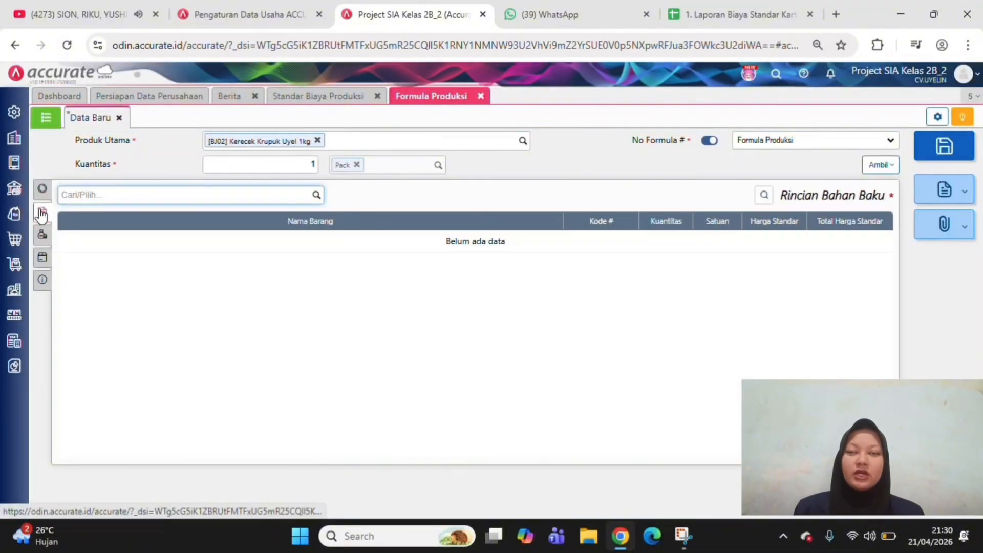
{"action": "left_click", "coordinate": [315, 195]}
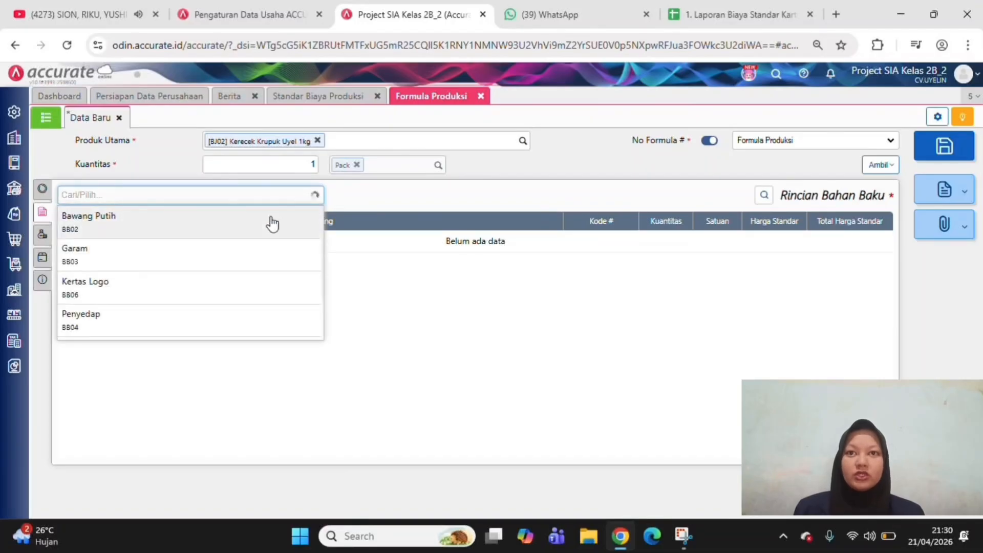
{"action": "left_click", "coordinate": [272, 223]}
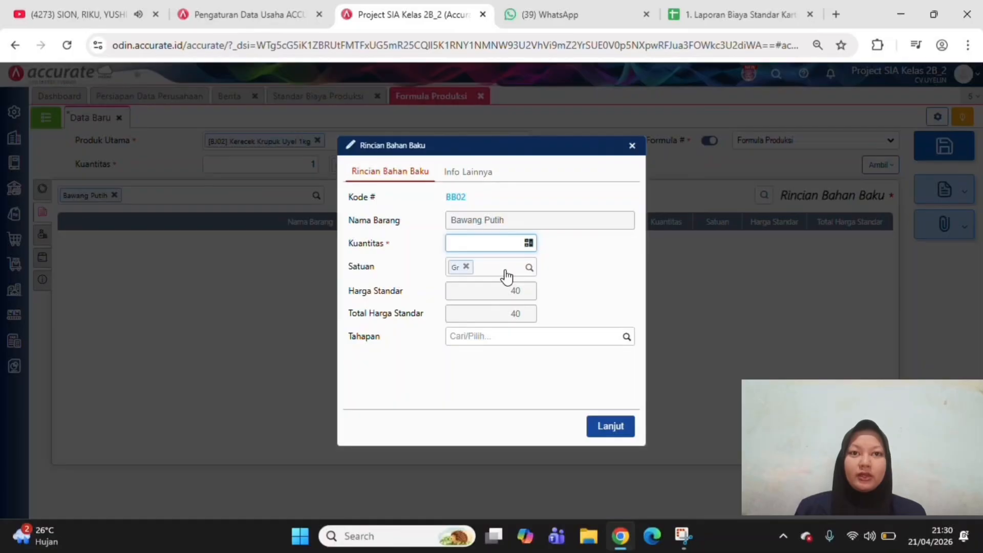
{"action": "type", "text": "20"}
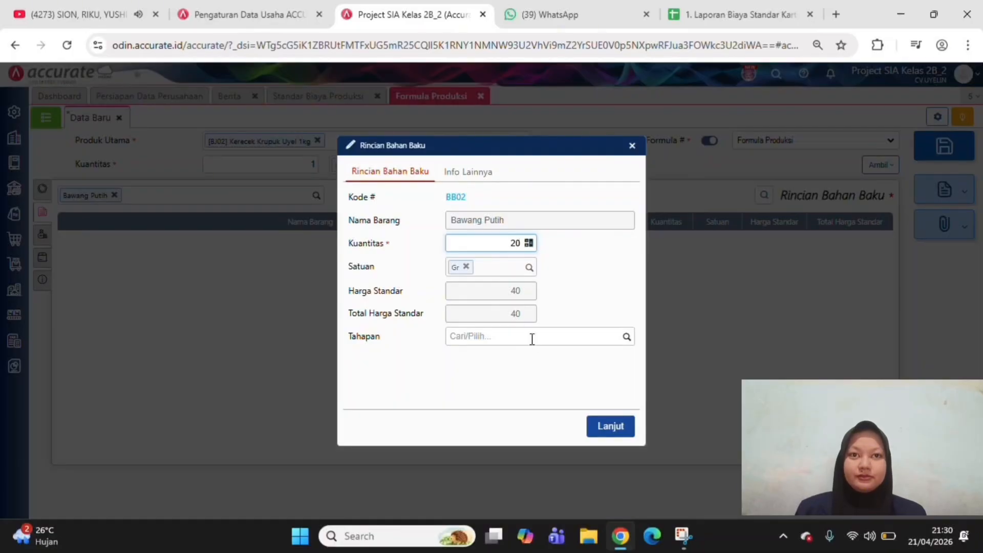
{"action": "left_click", "coordinate": [625, 338]}
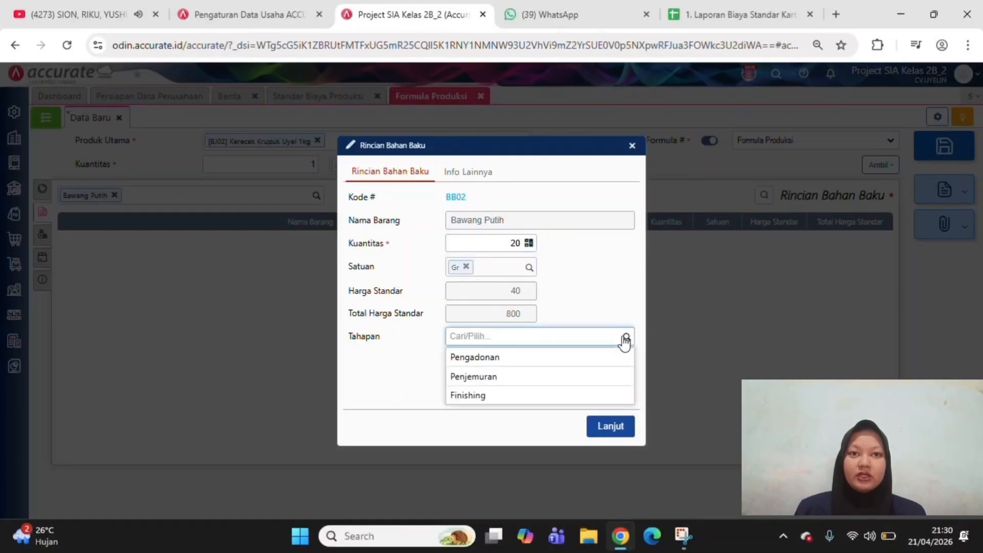
{"action": "left_click", "coordinate": [597, 358]}
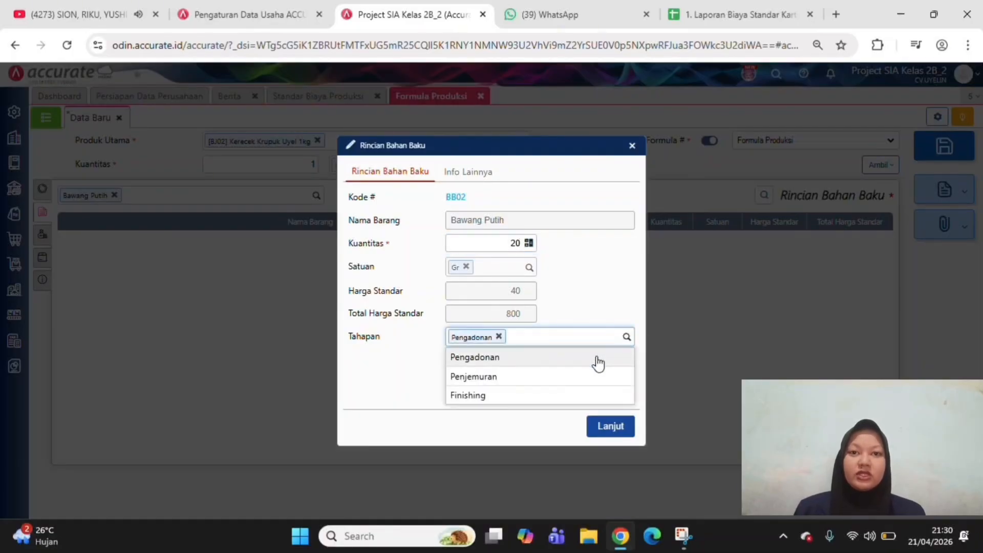
{"action": "left_click", "coordinate": [624, 426]}
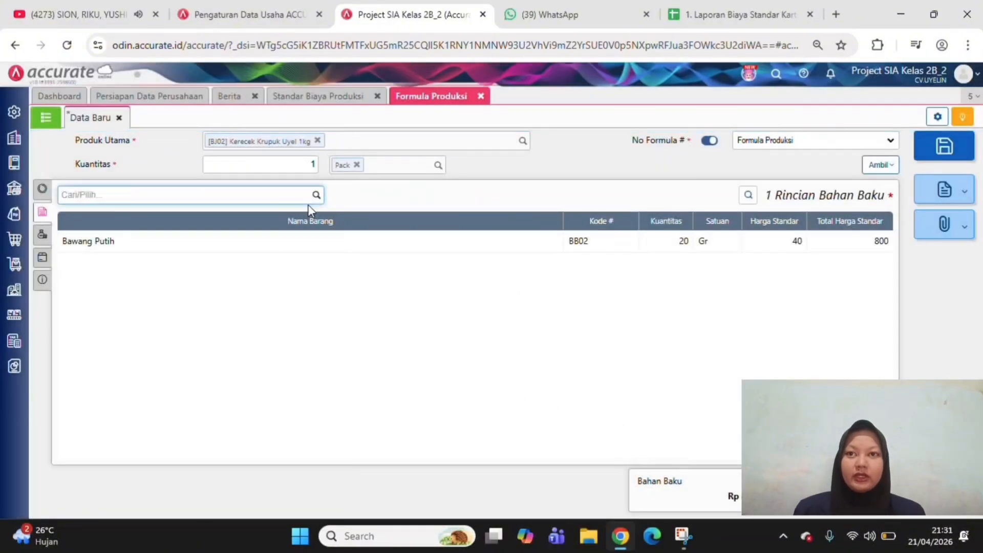
Add the raw material Garam to the production formula with a quantity of 15 Gr for the Pengadonan stage
{"action": "left_click", "coordinate": [317, 196]}
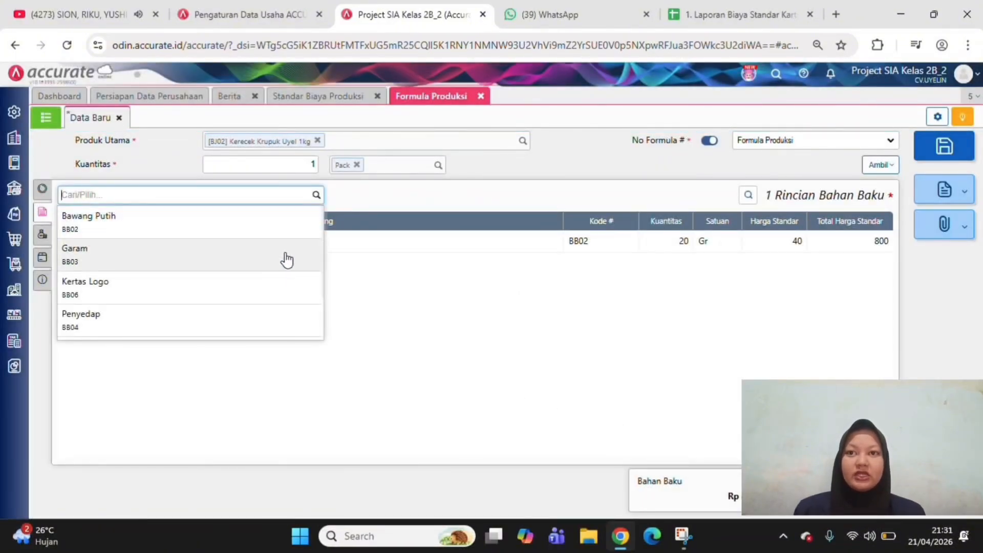
{"action": "left_click", "coordinate": [287, 260]}
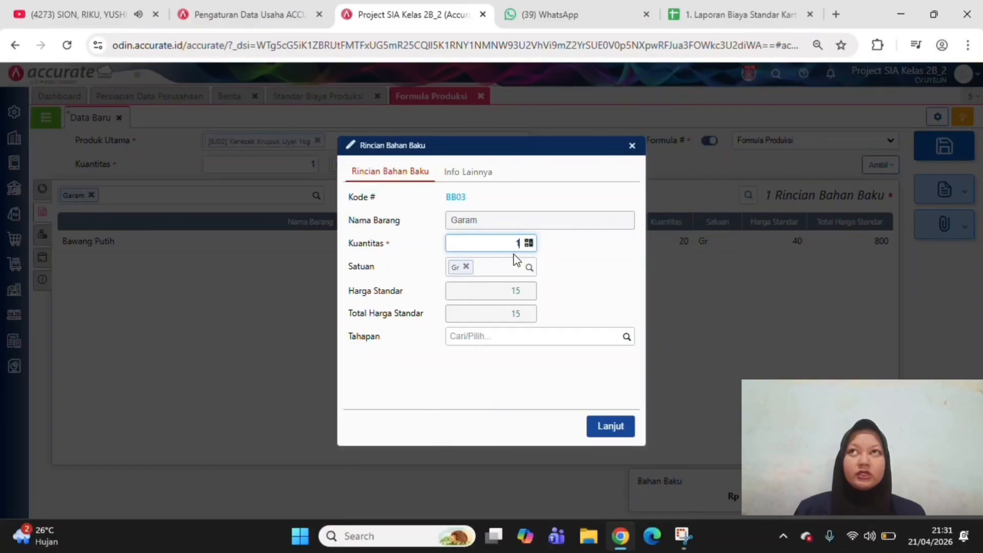
{"action": "type", "text": "15"}
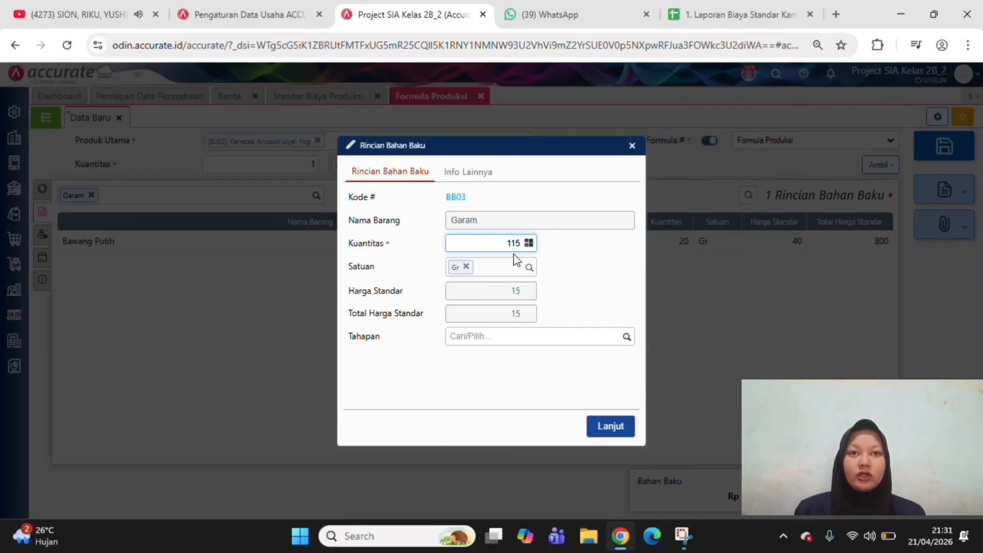
{"action": "key", "text": "BackSpace"}
{"action": "key", "text": "BackSpace"}
{"action": "type", "text": "5"}
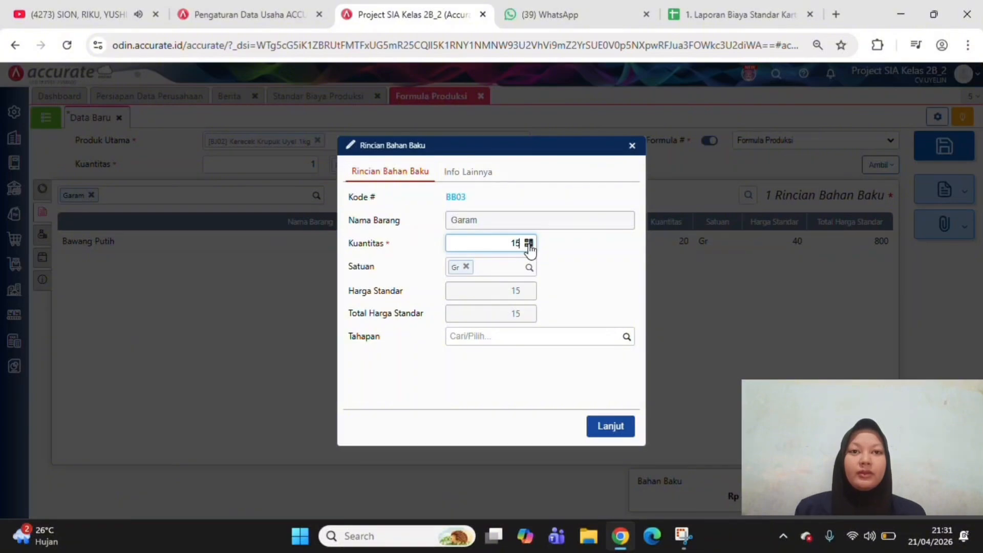
{"action": "left_click", "coordinate": [627, 339]}
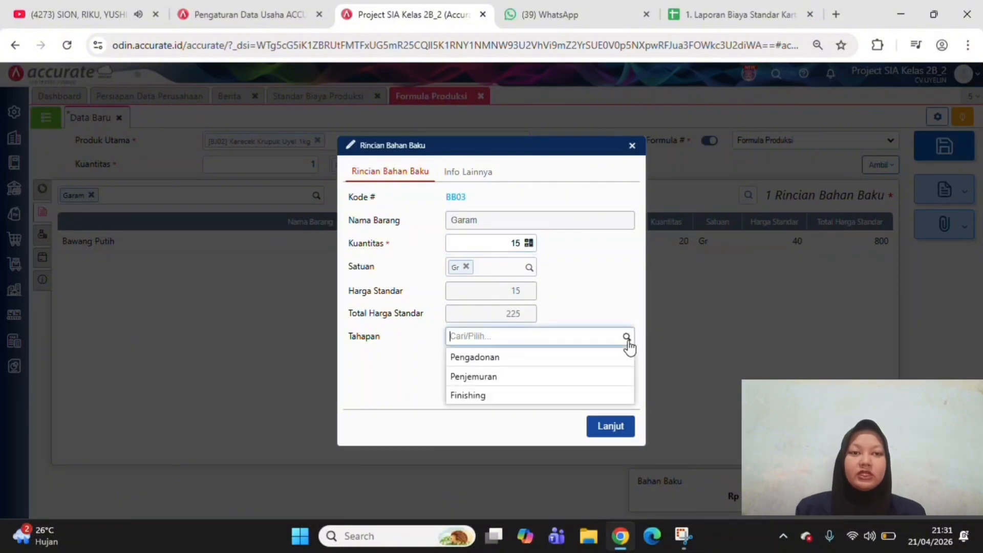
{"action": "left_click", "coordinate": [611, 363]}
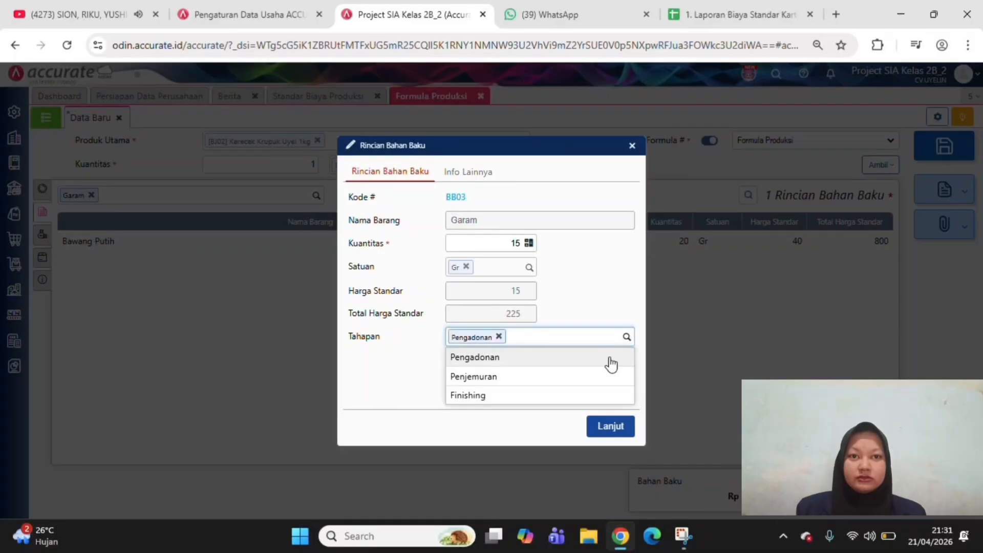
{"action": "left_click", "coordinate": [610, 427]}
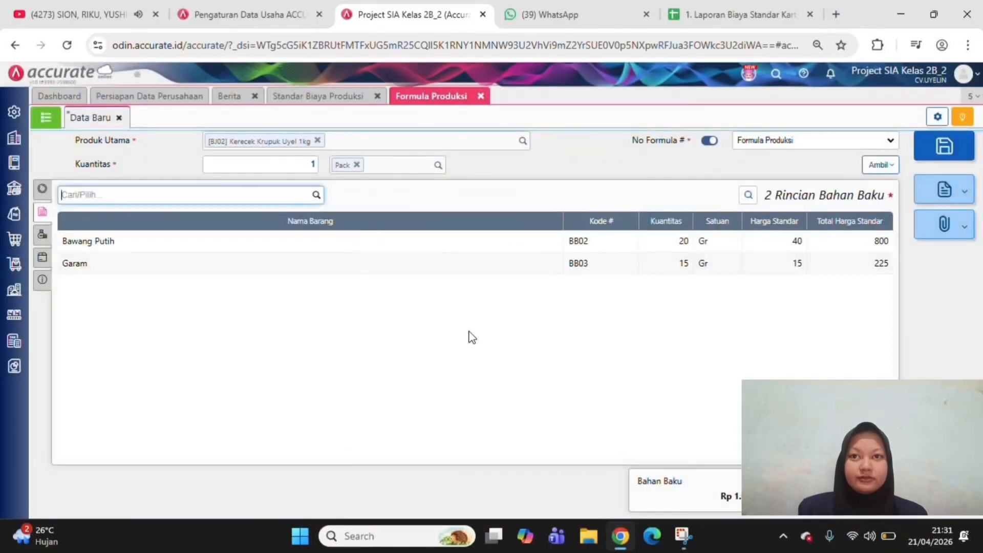
{"action": "left_click", "coordinate": [316, 196]}
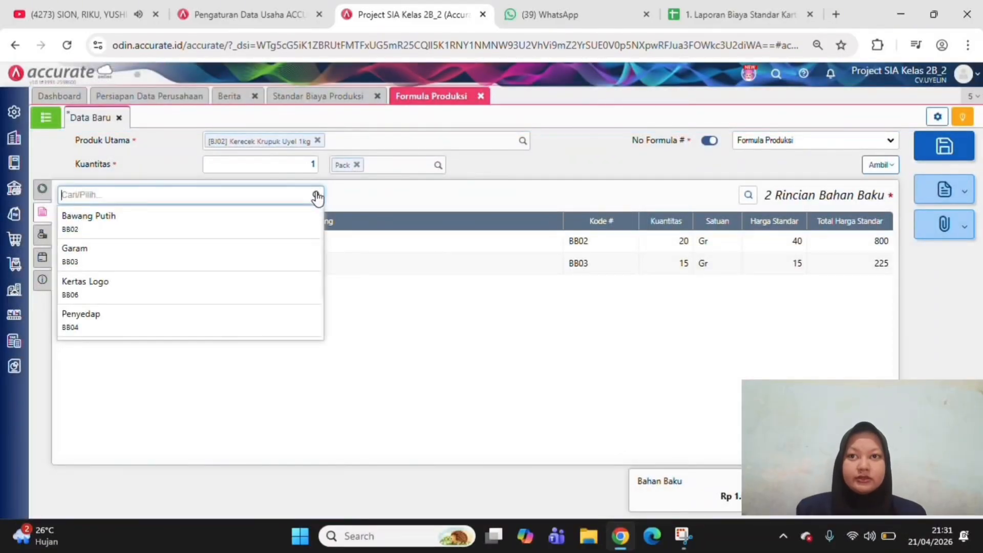
{"action": "left_click", "coordinate": [292, 261]}
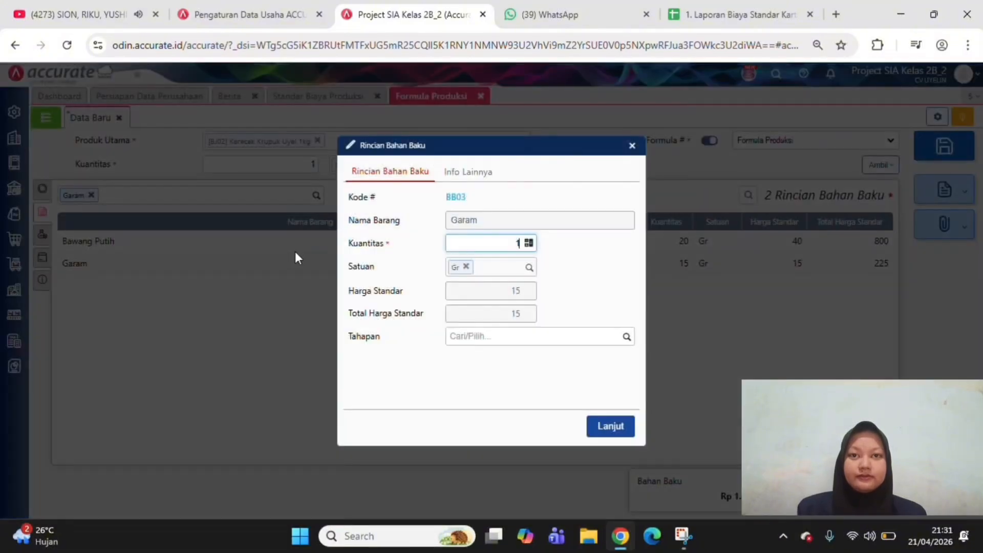
{"action": "left_click", "coordinate": [632, 146]}
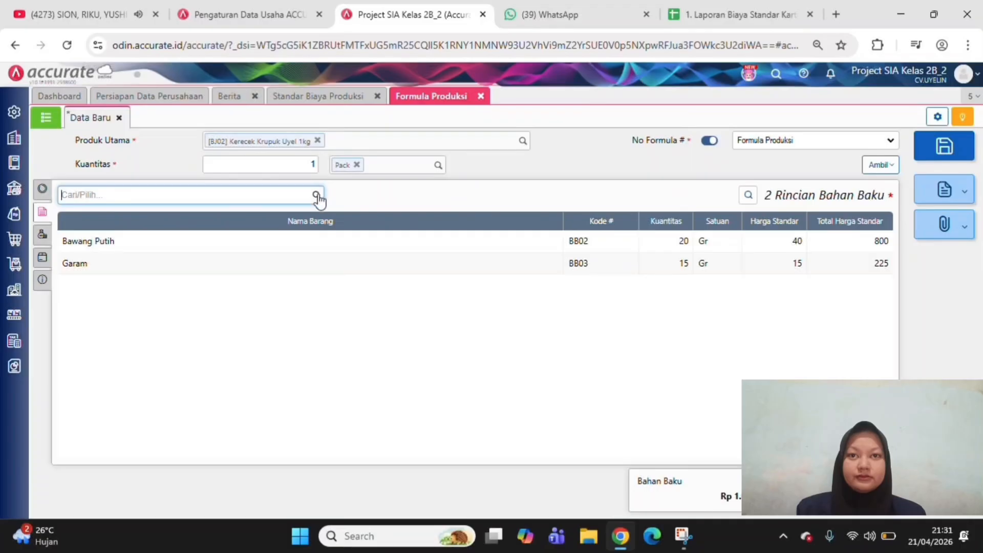
Add the raw material Kertas Logo to the production formula with a quantity of 1 Pcs for the Finishing stage
{"action": "left_click", "coordinate": [316, 195]}
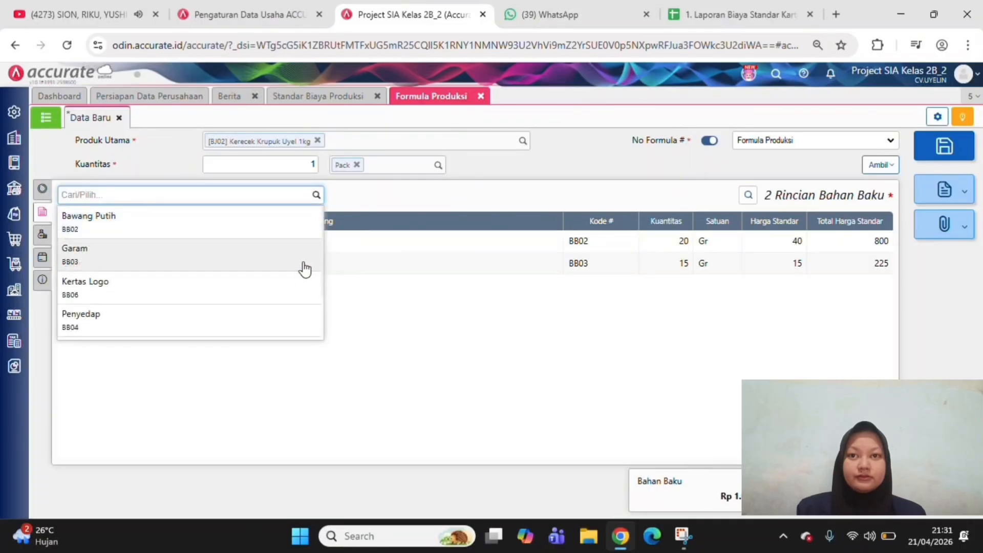
{"action": "left_click", "coordinate": [295, 287]}
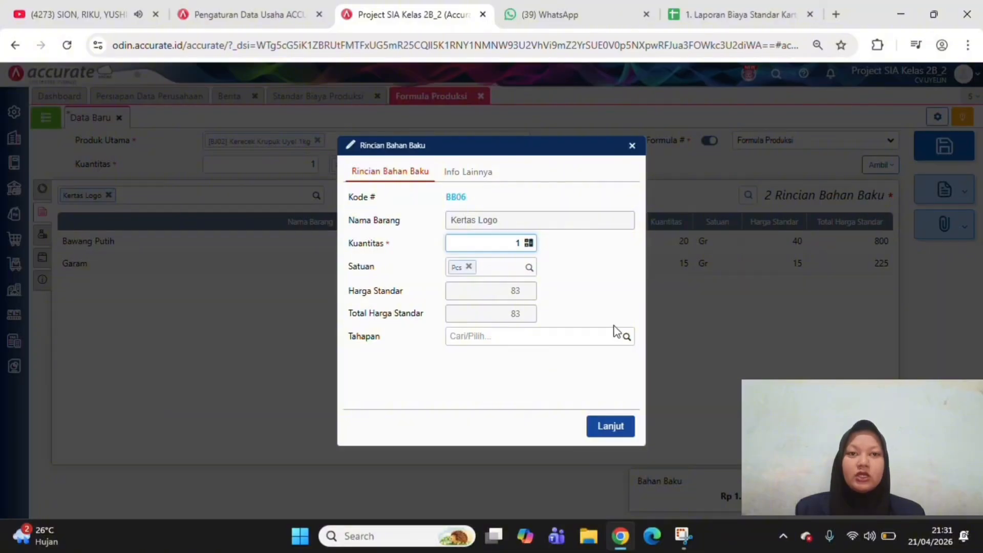
{"action": "left_click", "coordinate": [626, 339]}
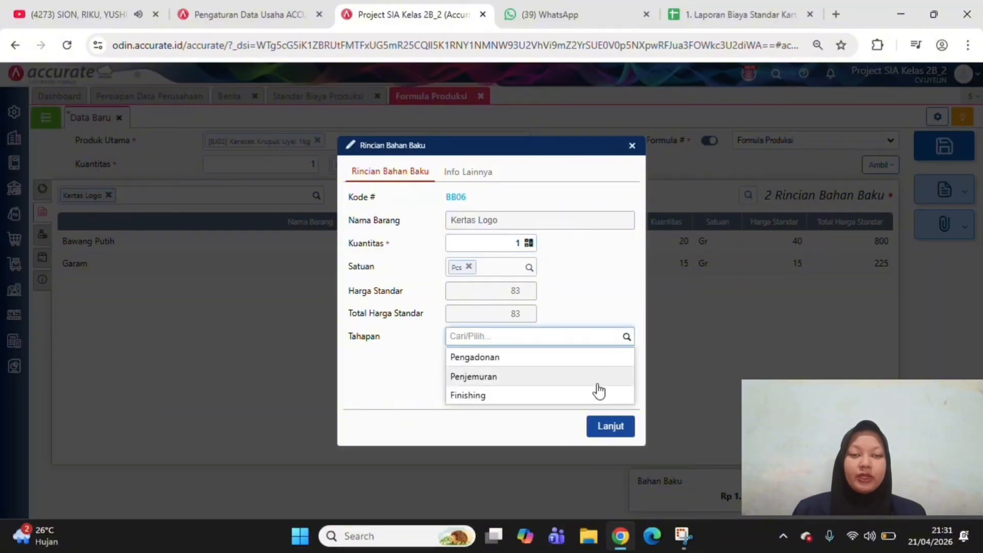
{"action": "left_click", "coordinate": [596, 397]}
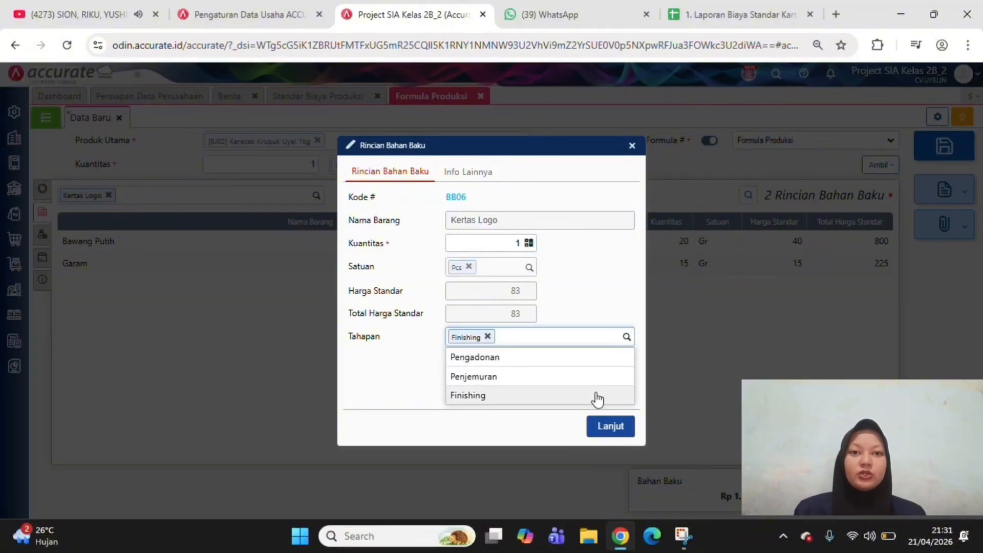
{"action": "left_click", "coordinate": [610, 426]}
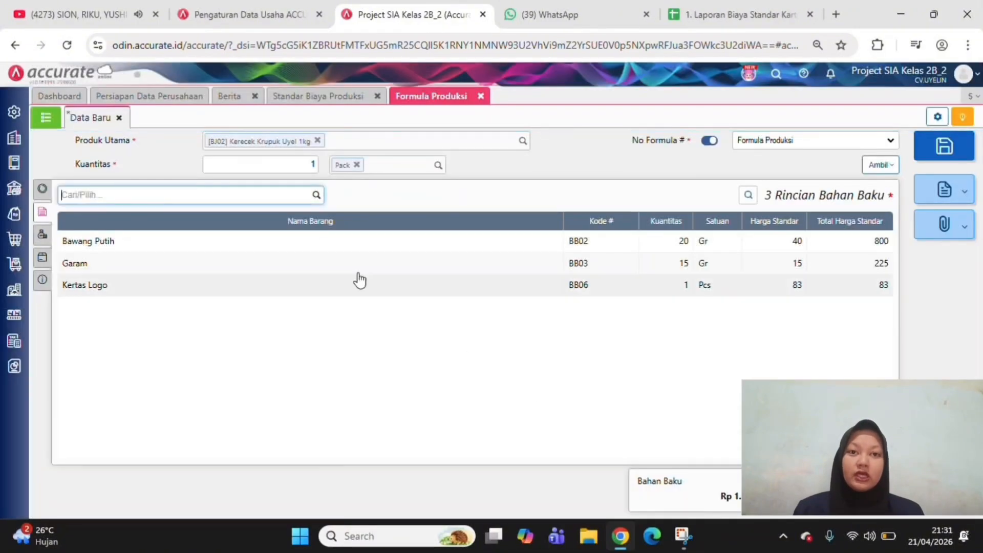
Add the raw material Penyedap to the production formula with a quantity of 5 Gr for the Pengadonan stage
{"action": "left_click", "coordinate": [314, 195]}
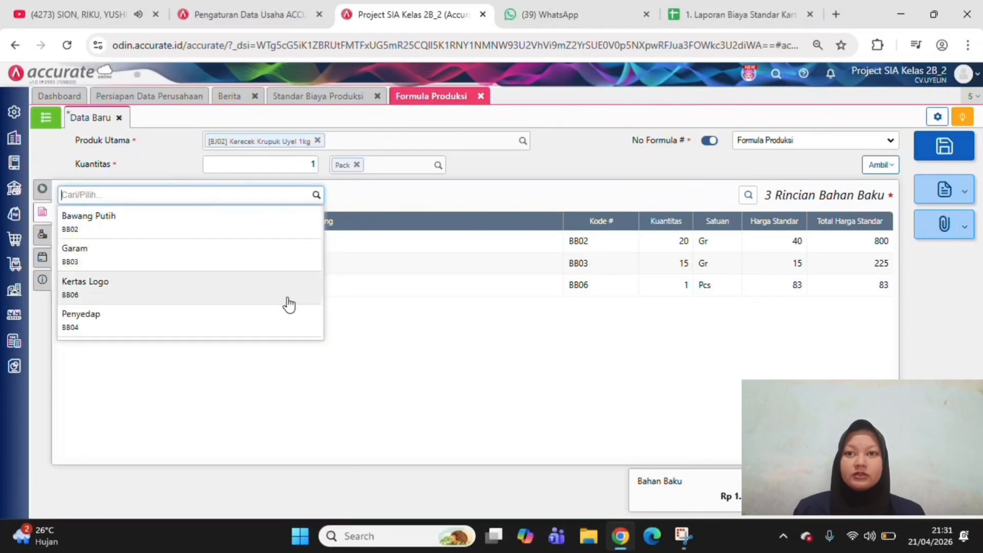
{"action": "left_click", "coordinate": [282, 323]}
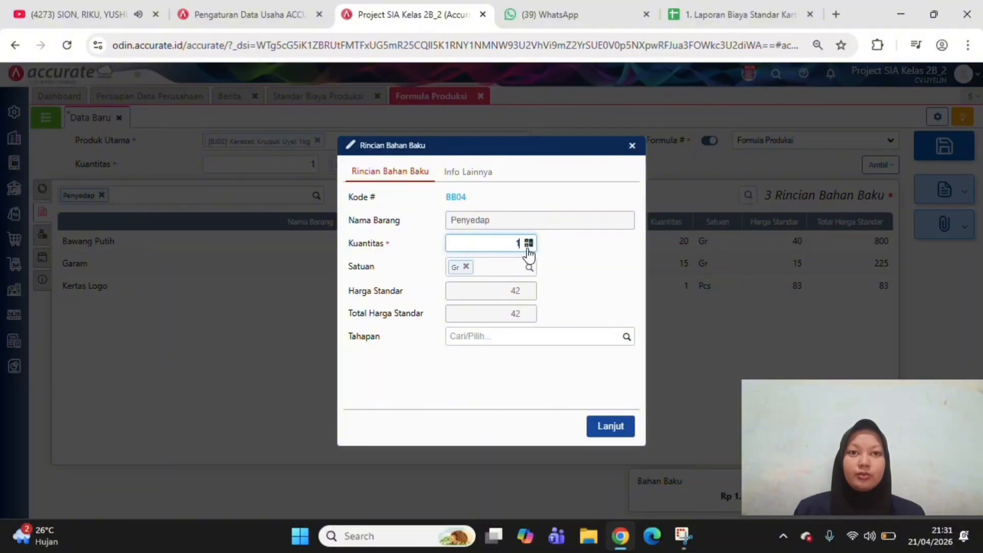
{"action": "key", "text": "BackSpace"}
{"action": "type", "text": "5"}
{"action": "left_click", "coordinate": [626, 338]}
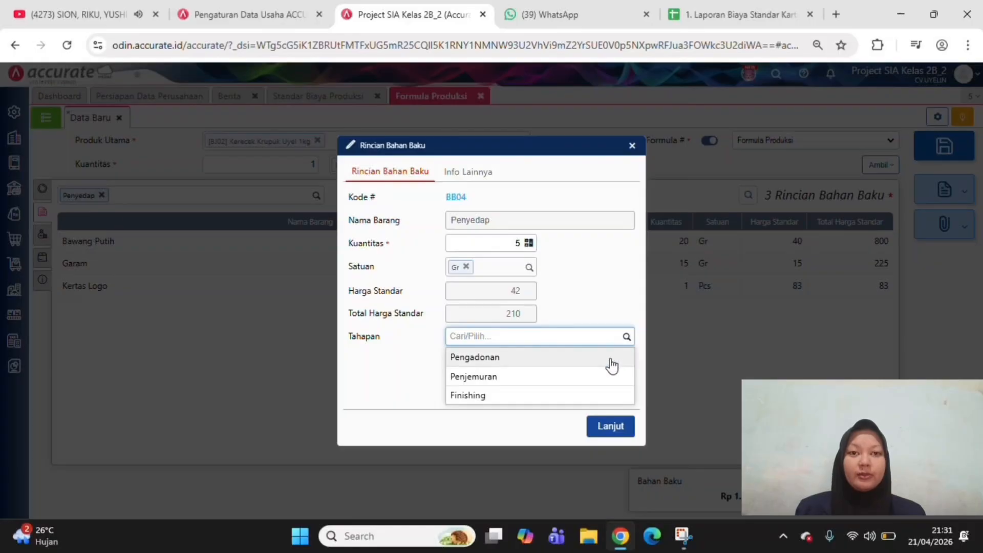
{"action": "left_click", "coordinate": [610, 362]}
{"action": "left_click", "coordinate": [614, 427]}
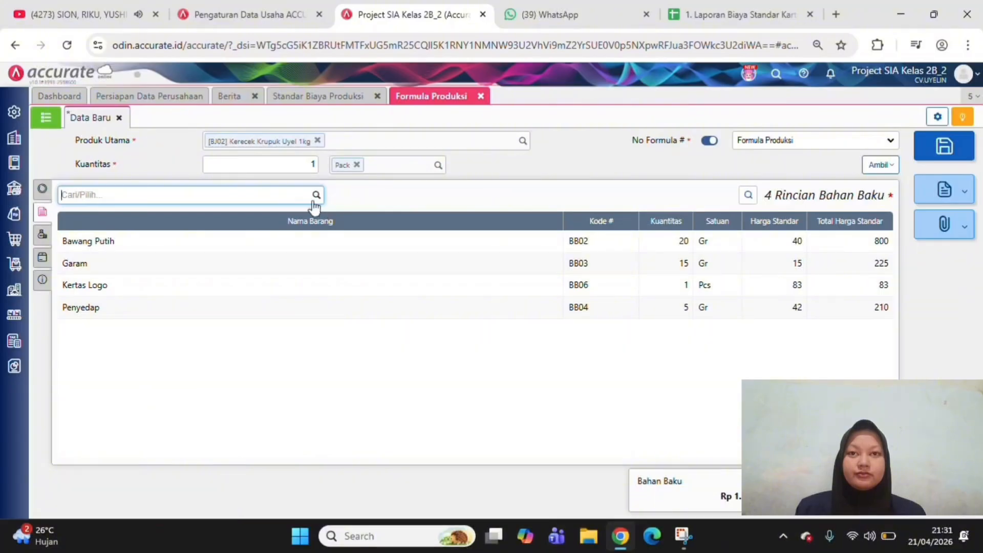
Add the raw material Plastik Kemasan to the production formula with a quantity of 1 Pcs for the Finishing stage
{"action": "left_click", "coordinate": [316, 196]}
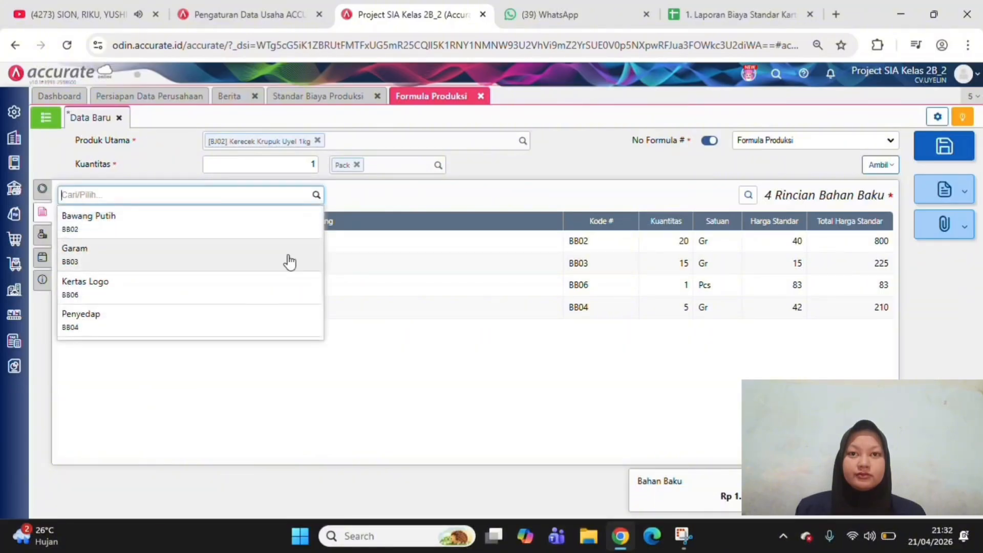
{"action": "scroll", "coordinate": [270, 307], "scroll_direction": "down", "scroll_amount": 2}
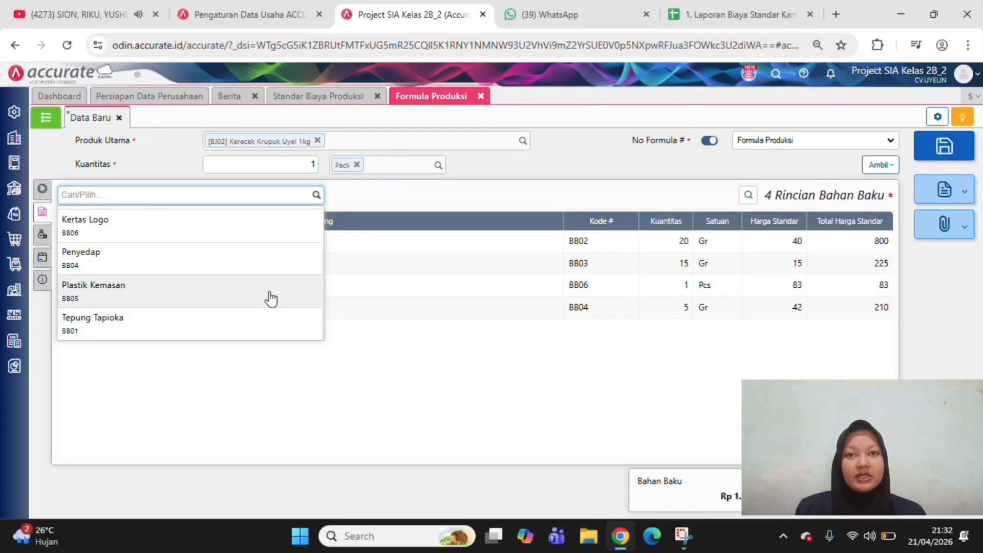
{"action": "left_click", "coordinate": [270, 299]}
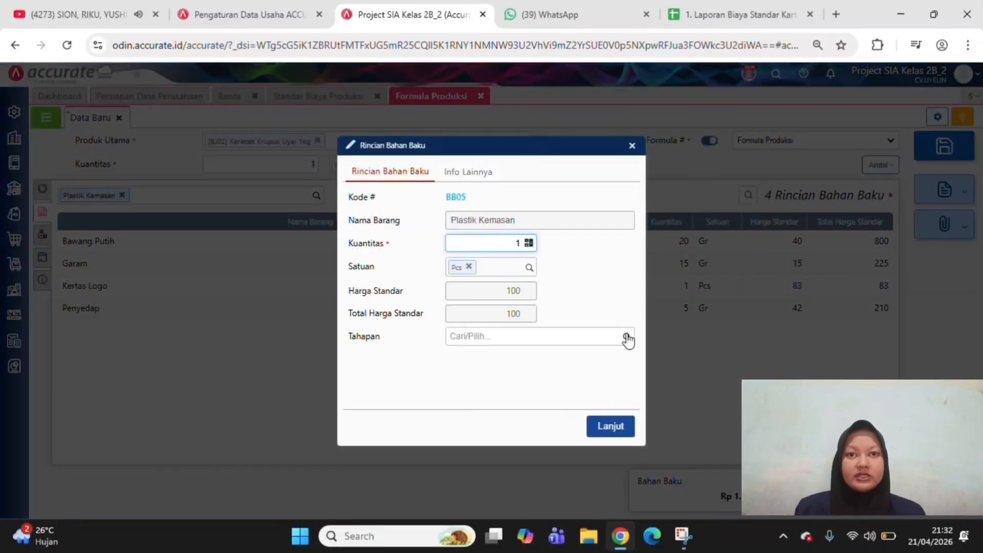
{"action": "left_click", "coordinate": [627, 339]}
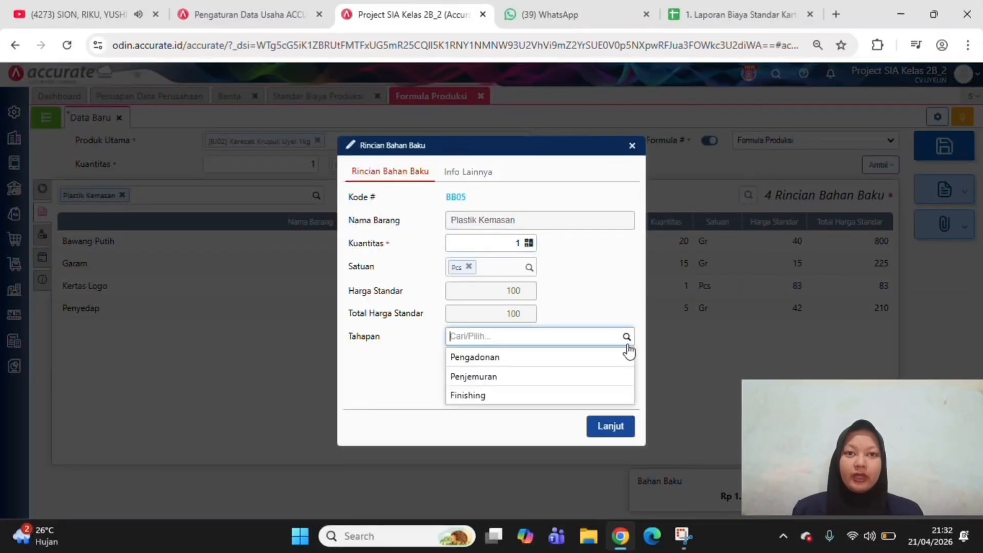
{"action": "left_click", "coordinate": [609, 399]}
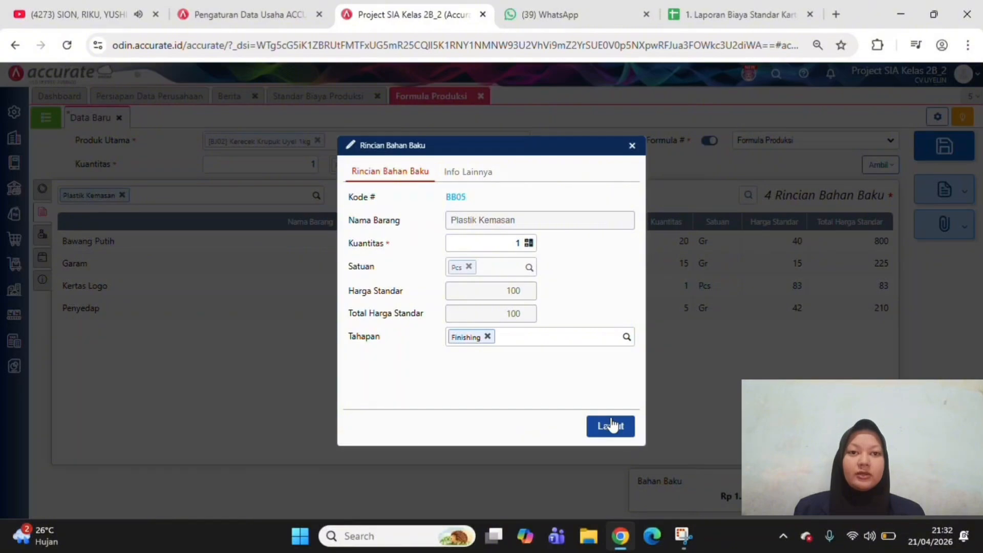
{"action": "left_click", "coordinate": [610, 423]}
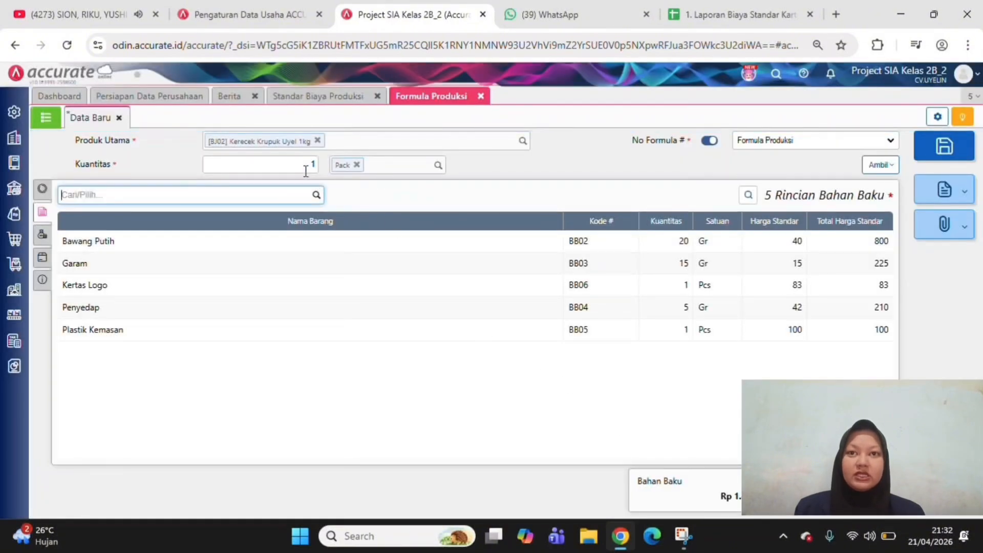
Add the raw material Tepung Tapioka to the production formula with a quantity of 1.000 Gr for the Pengadonan stage
{"action": "left_click", "coordinate": [317, 197]}
{"action": "scroll", "coordinate": [281, 300], "scroll_direction": "down", "scroll_amount": 2}
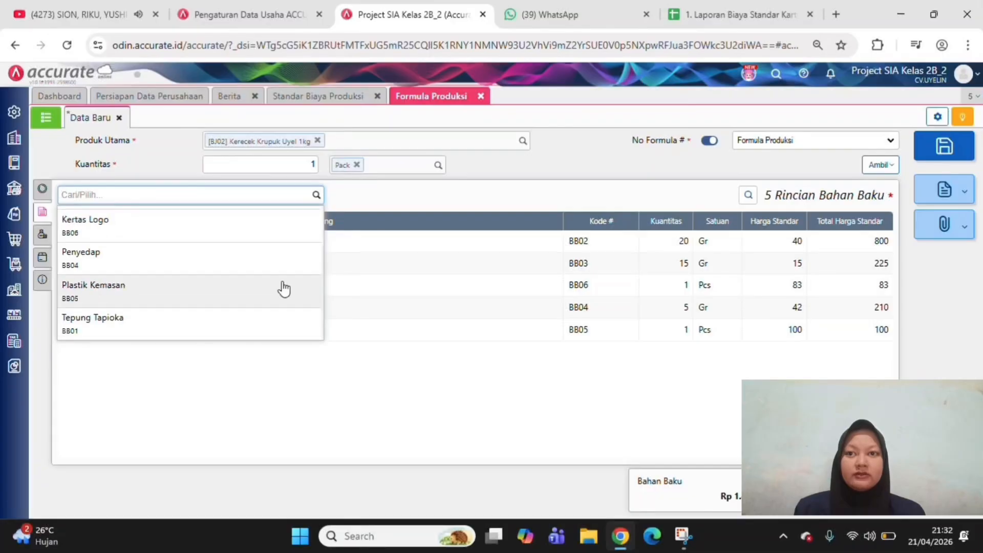
{"action": "left_click", "coordinate": [278, 322]}
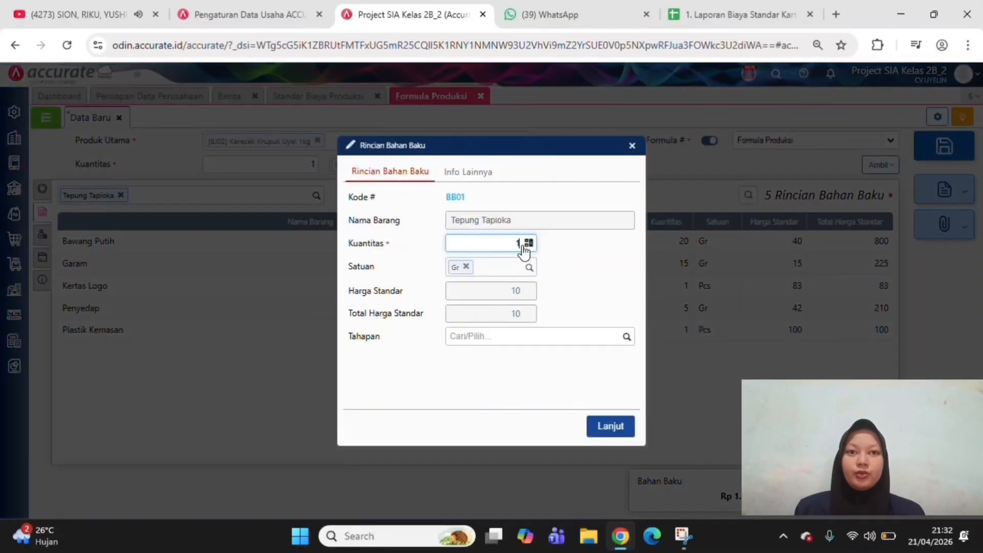
{"action": "type", "text": "000"}
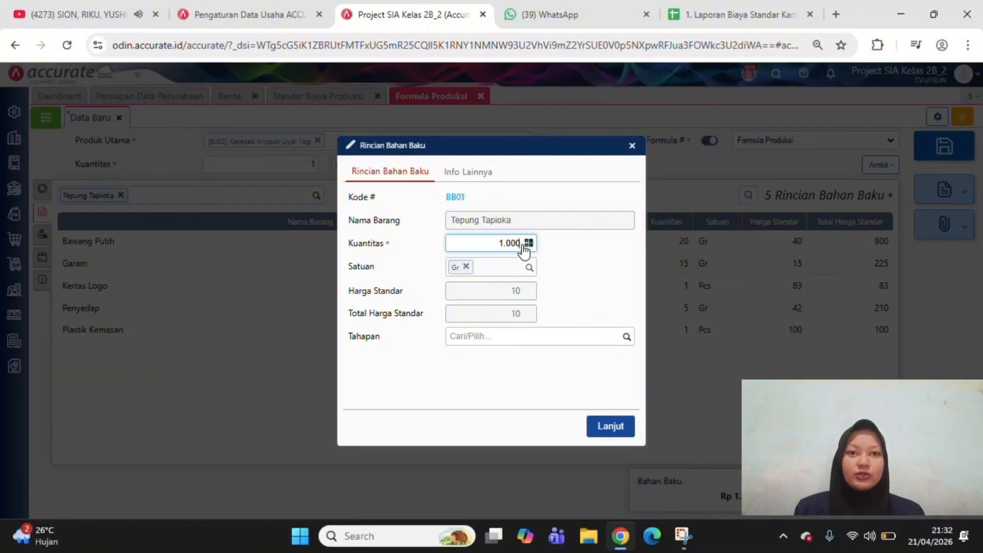
{"action": "left_click", "coordinate": [626, 338]}
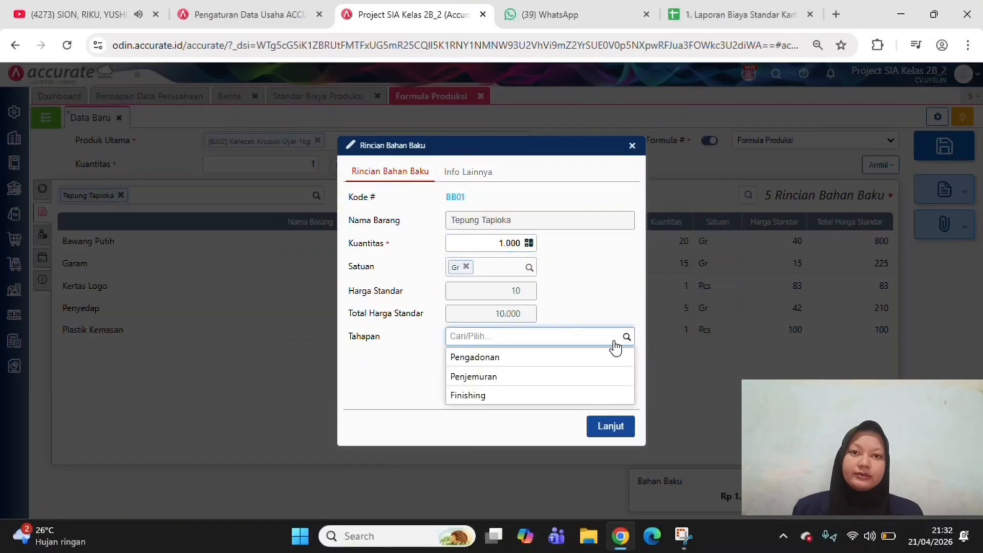
{"action": "left_click", "coordinate": [579, 361]}
{"action": "left_click", "coordinate": [615, 429]}
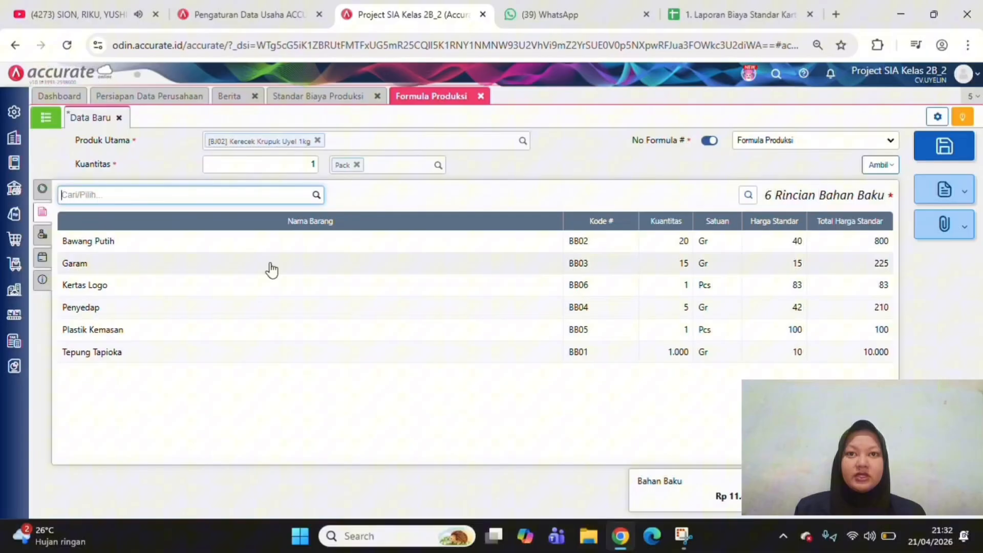
Add the production costs Biaya Finishing and Biaya Listrik Pabrik to the formula's cost details with a quantity of 1 Pcs each
{"action": "left_click", "coordinate": [42, 239]}
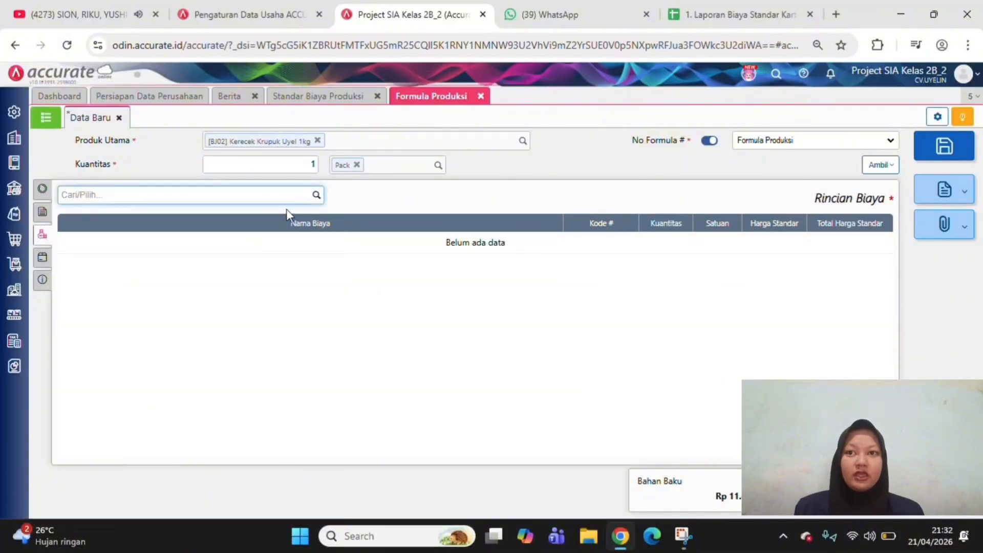
{"action": "left_click", "coordinate": [318, 196]}
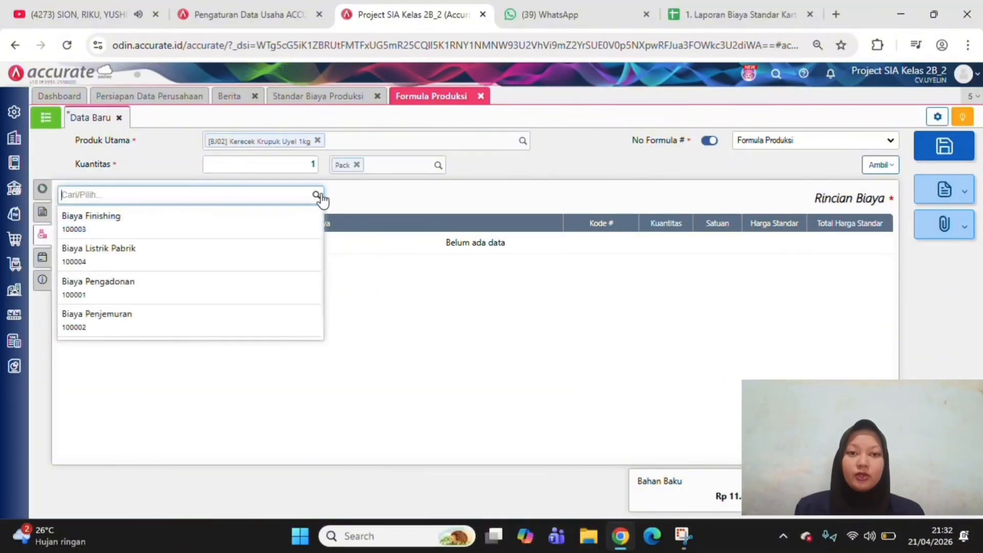
{"action": "left_click", "coordinate": [302, 219]}
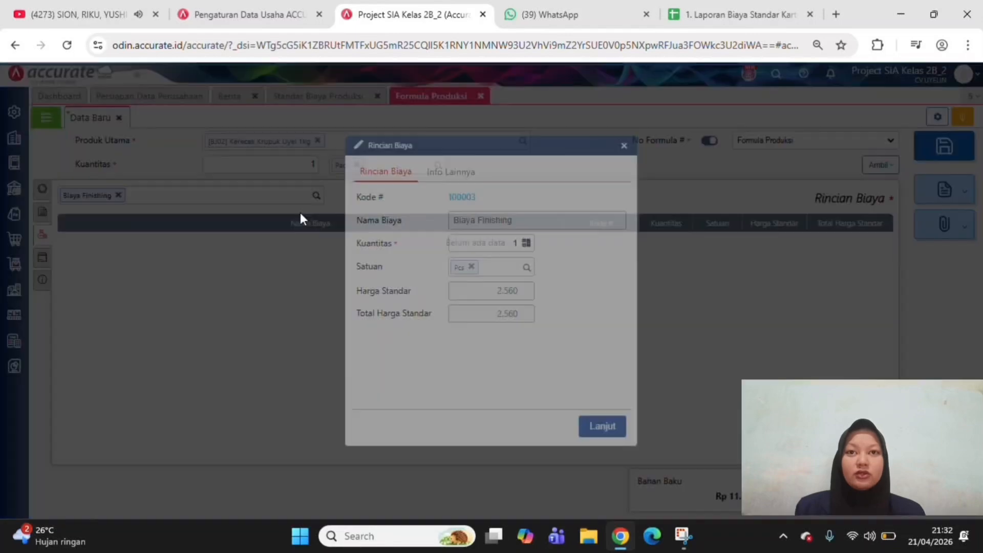
{"action": "left_click", "coordinate": [594, 429]}
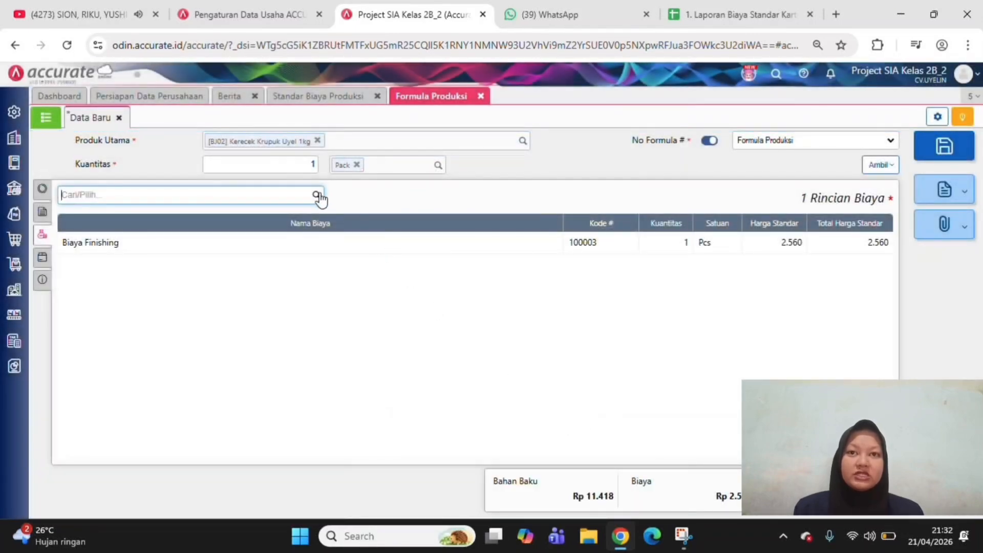
{"action": "left_click", "coordinate": [317, 195]}
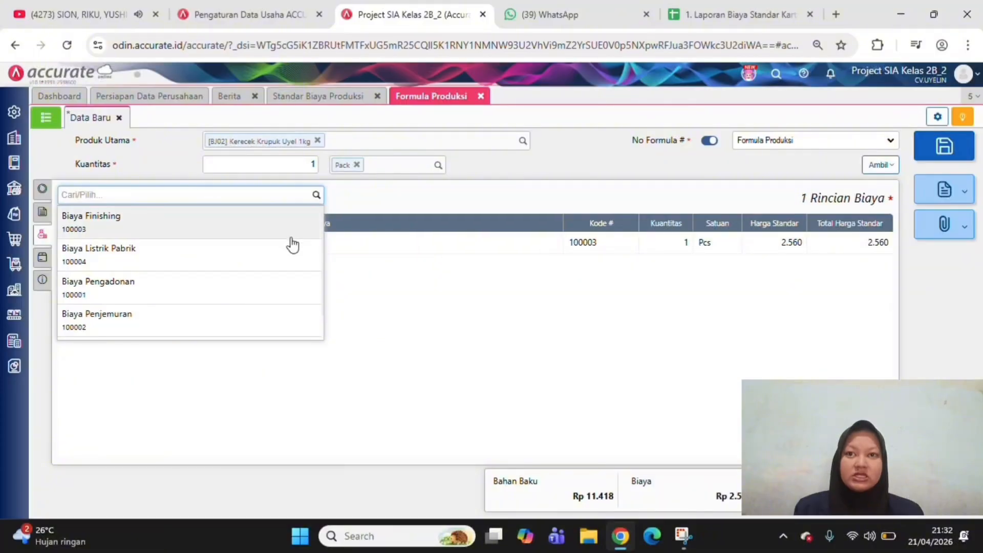
{"action": "left_click", "coordinate": [289, 256]}
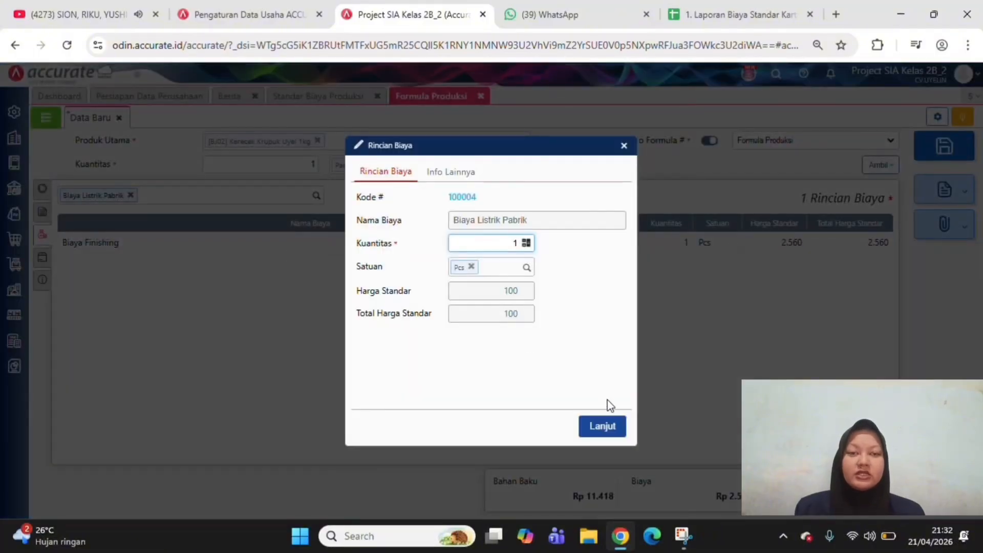
{"action": "left_click", "coordinate": [606, 426]}
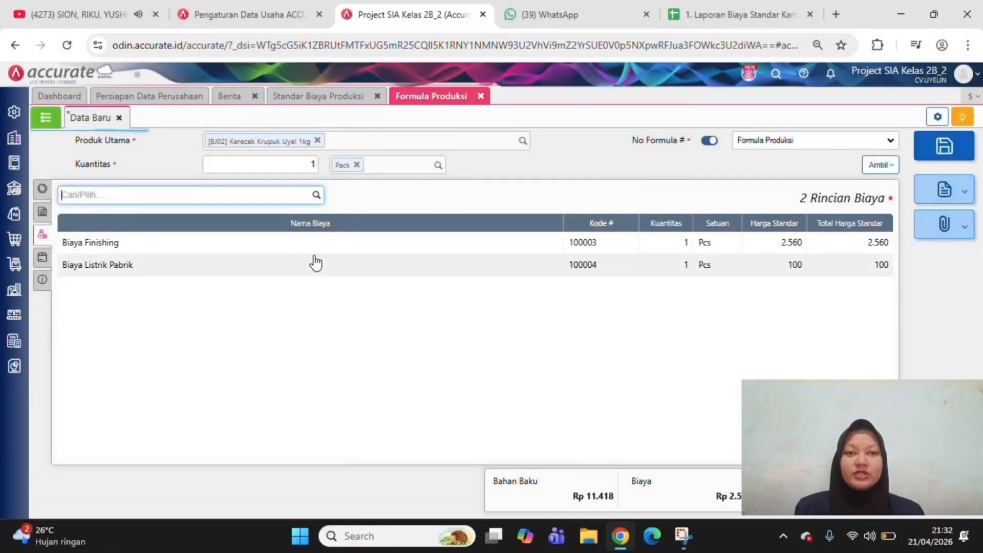
Add the production costs Biaya Pengadonan and Biaya Penjemuran to the formula's cost details with a quantity of 1 Pcs each
{"action": "left_click", "coordinate": [316, 195]}
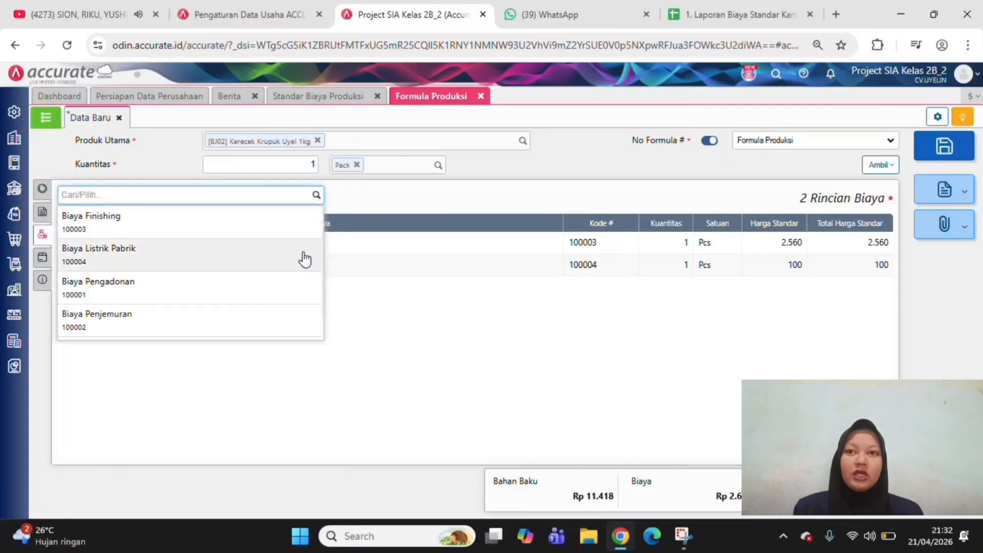
{"action": "left_click", "coordinate": [294, 287]}
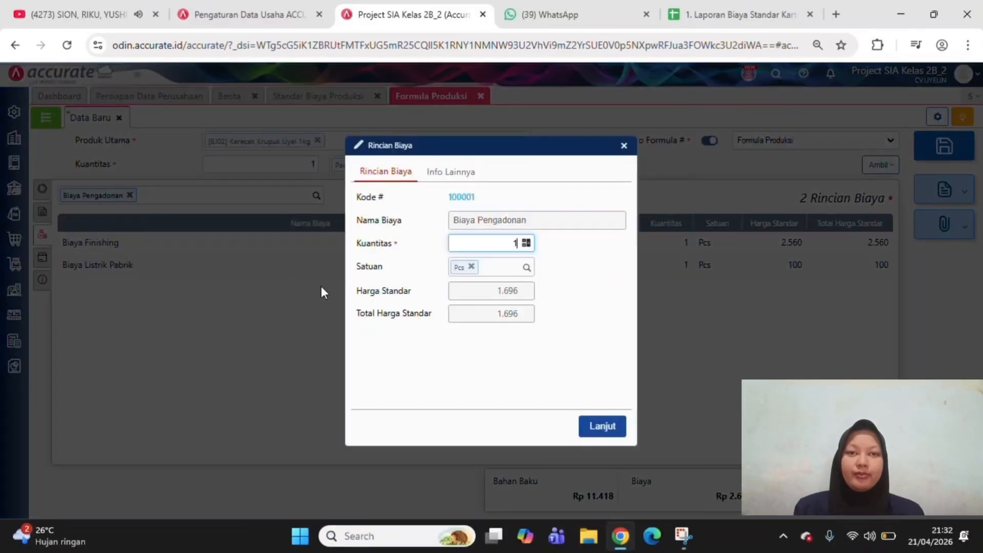
{"action": "left_click", "coordinate": [606, 428]}
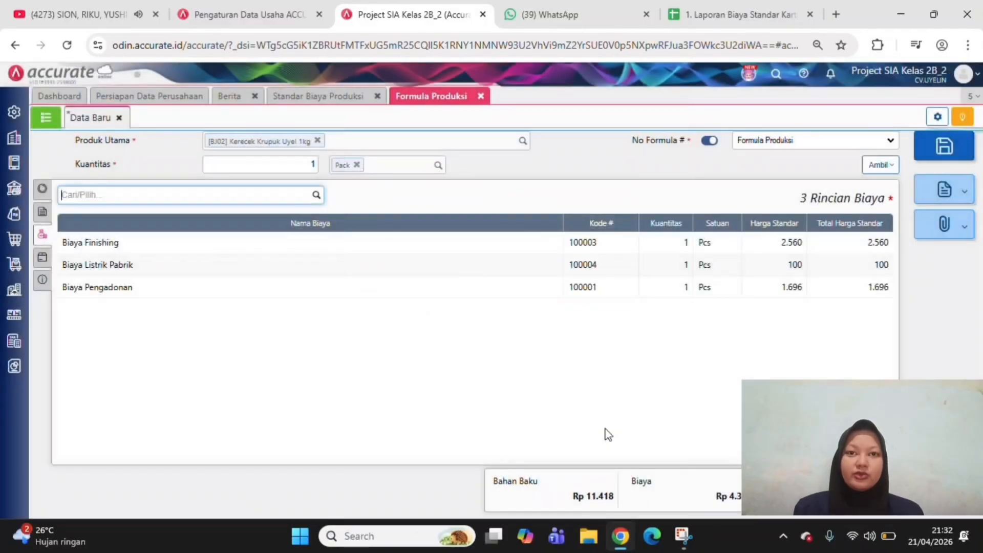
{"action": "left_click", "coordinate": [318, 197]}
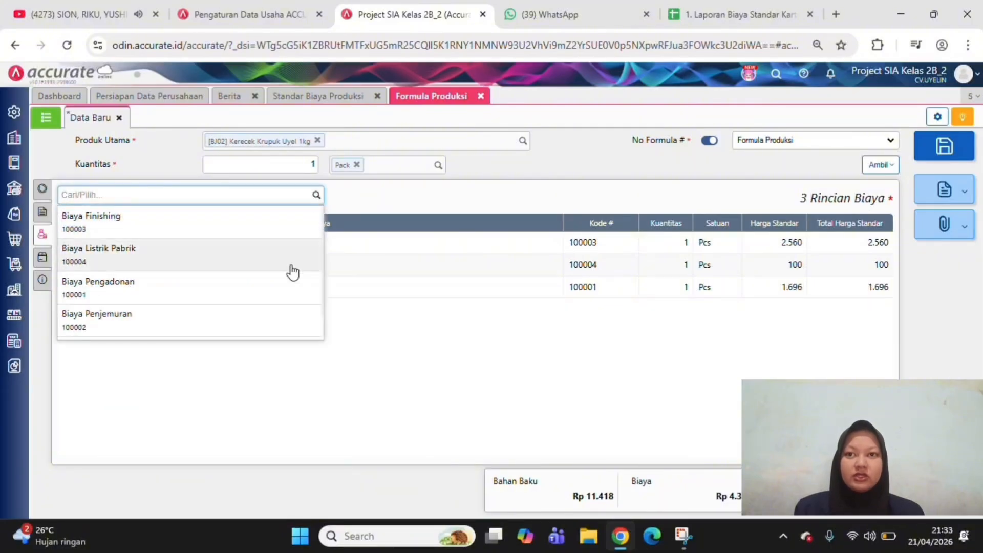
{"action": "left_click", "coordinate": [278, 324]}
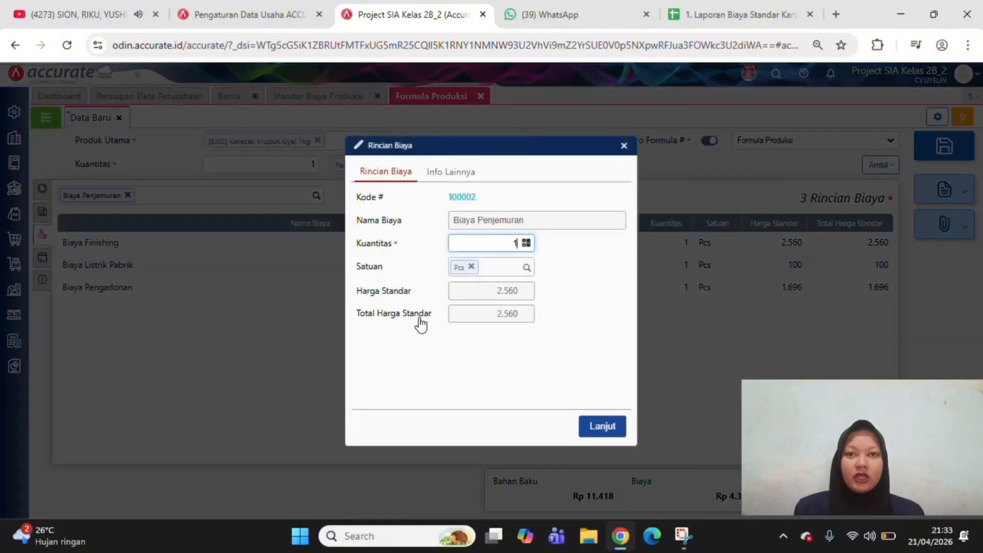
{"action": "left_click", "coordinate": [602, 427]}
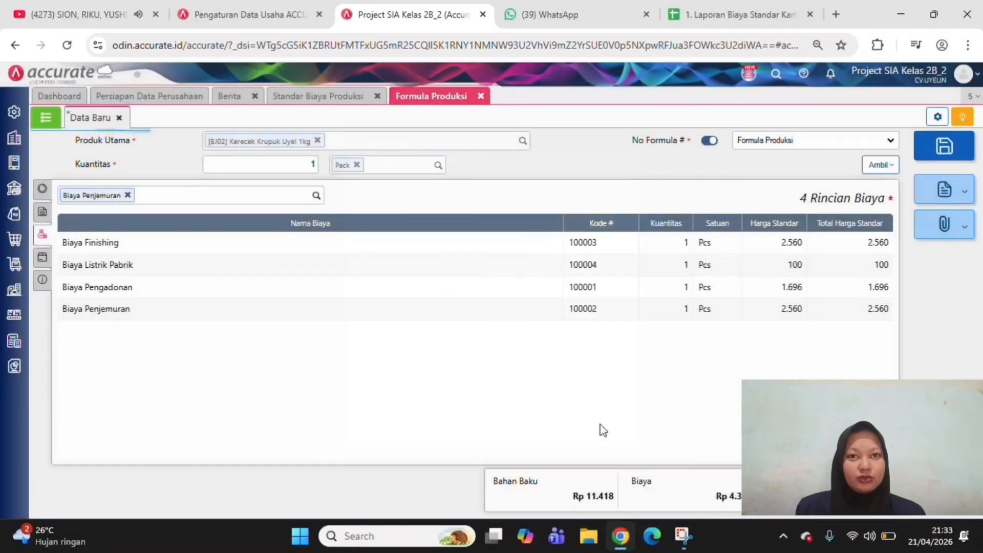
Add the production cost Biaya Perawatan Mesin to the formula's cost details with a quantity of 1 Pcs
{"action": "left_click", "coordinate": [317, 195]}
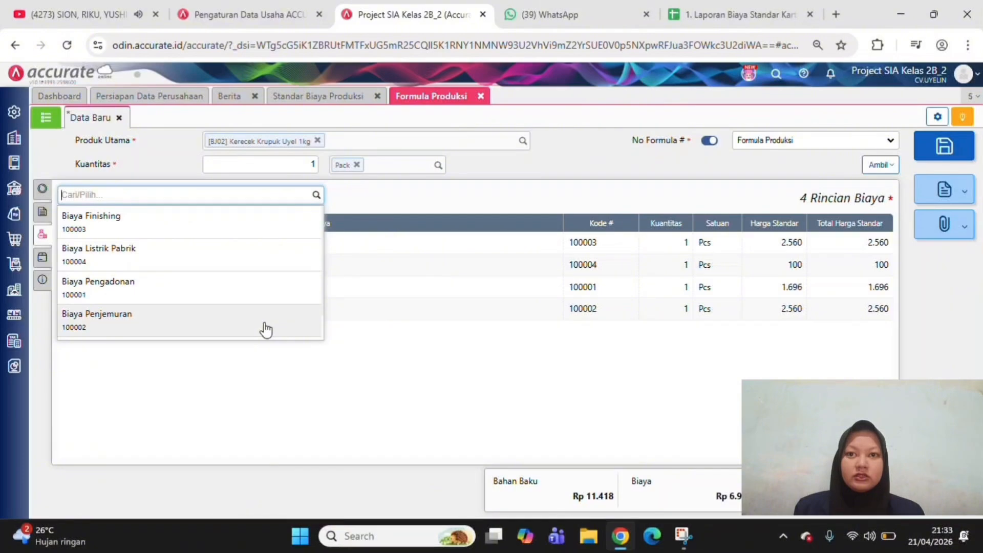
{"action": "scroll", "coordinate": [265, 329], "scroll_direction": "down", "scroll_amount": 1}
{"action": "left_click", "coordinate": [264, 327]}
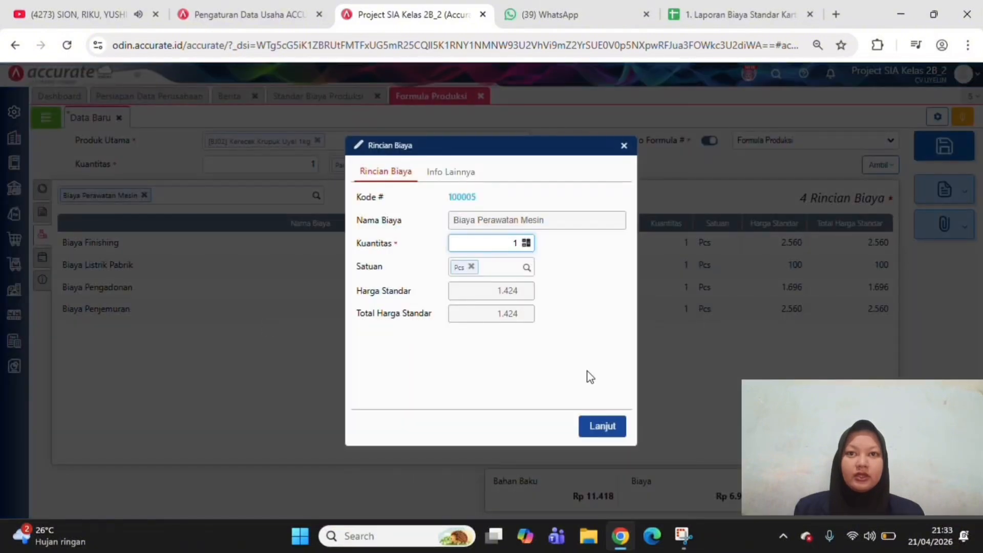
{"action": "left_click", "coordinate": [599, 429]}
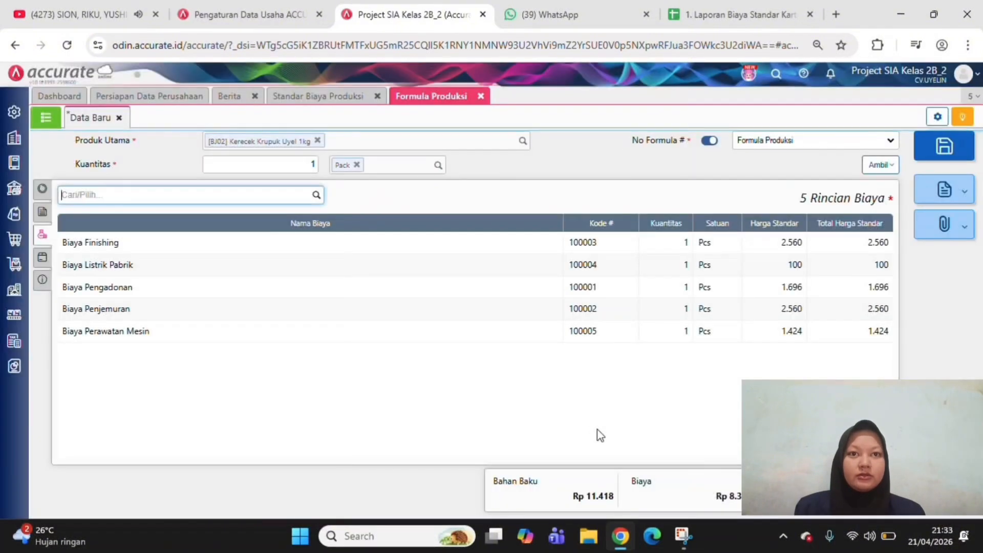
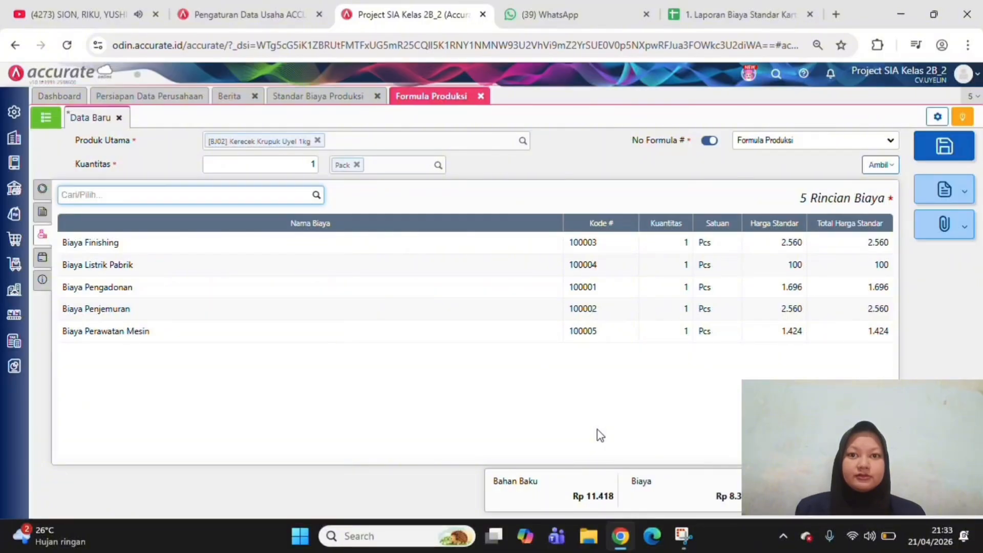
Check the other-product, additional info, raw material and stage details of the Kerecek Krupuk Uyel 1kg formula and save it
{"action": "left_click", "coordinate": [42, 260]}
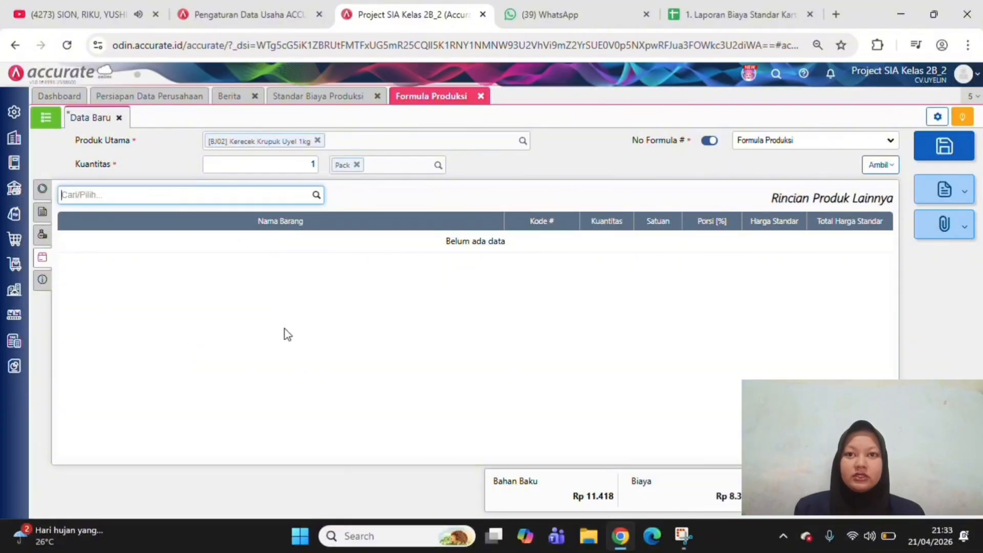
{"action": "left_click", "coordinate": [45, 279]}
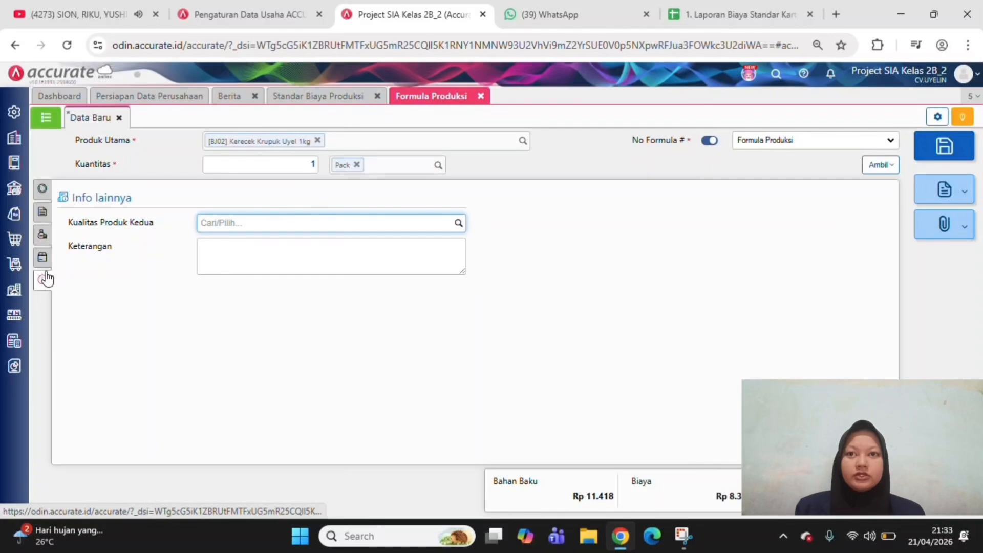
{"action": "left_click", "coordinate": [44, 257]}
{"action": "left_click", "coordinate": [44, 192]}
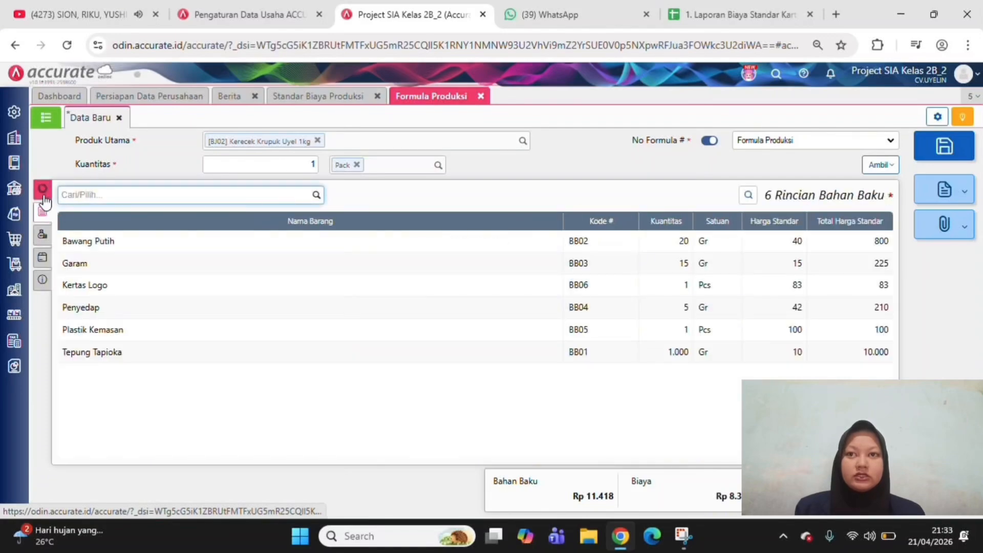
{"action": "left_click", "coordinate": [44, 207]}
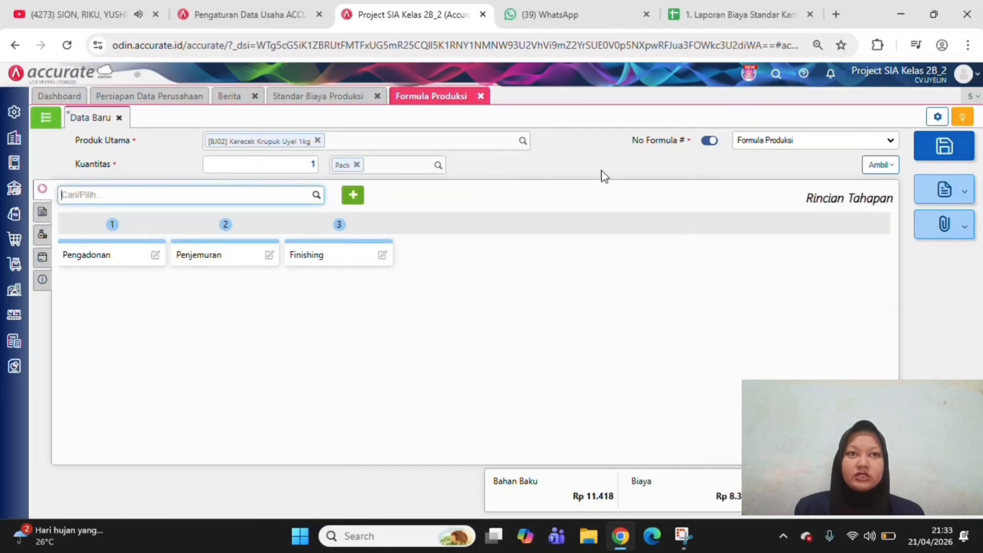
{"action": "left_click", "coordinate": [599, 157]}
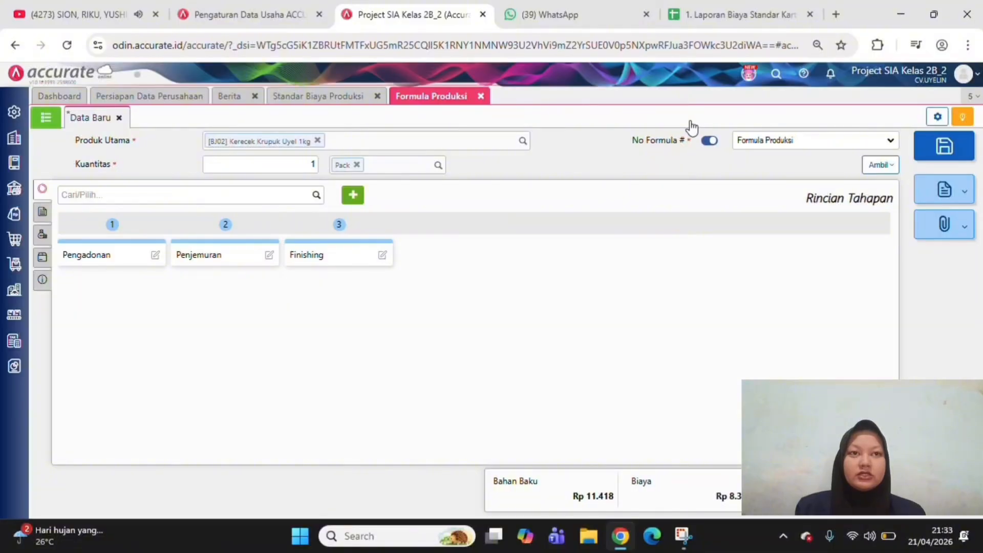
{"action": "left_click", "coordinate": [964, 149]}
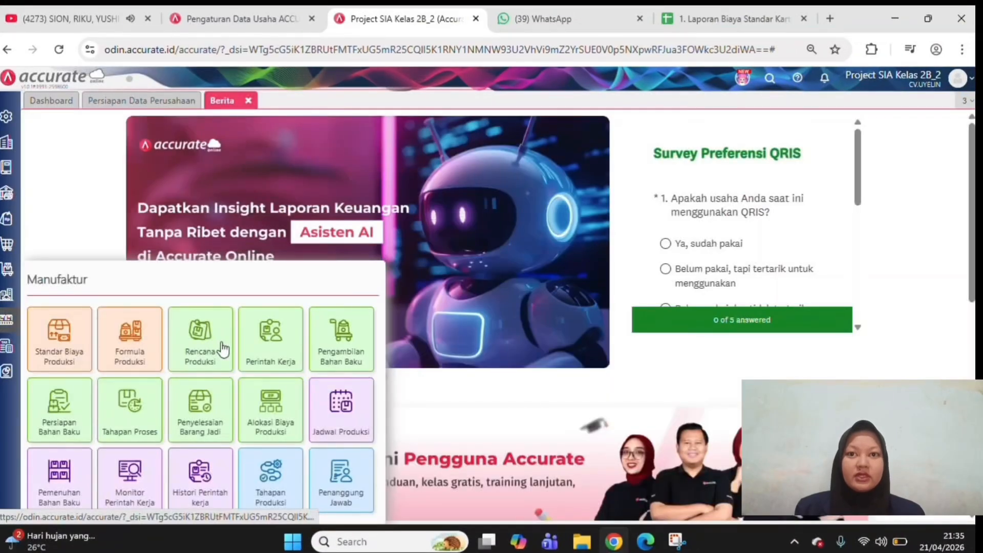
Create a new production plan (Rencana Produksi) named KERUPUK 1KG (MARET)
{"action": "left_click", "coordinate": [222, 347]}
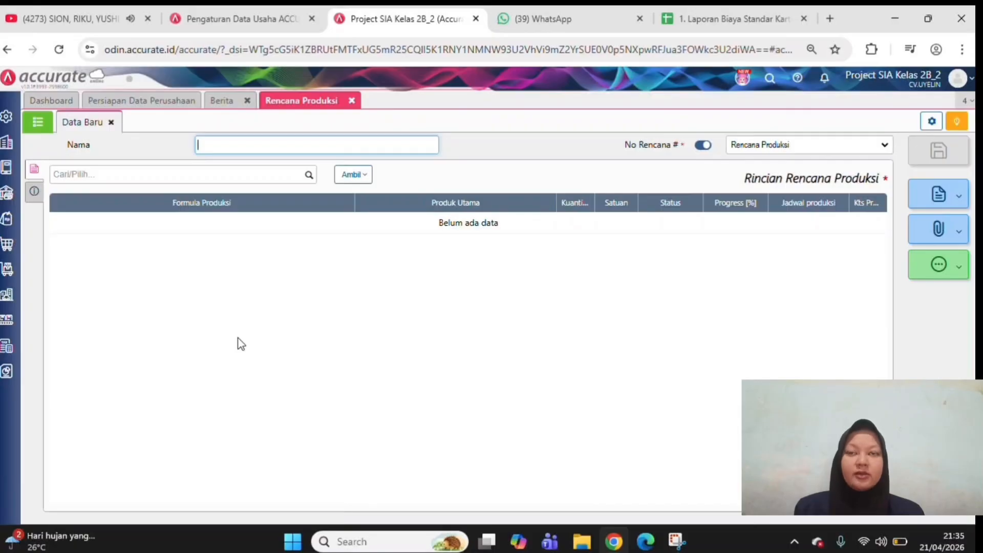
{"action": "type", "text": "KER"}
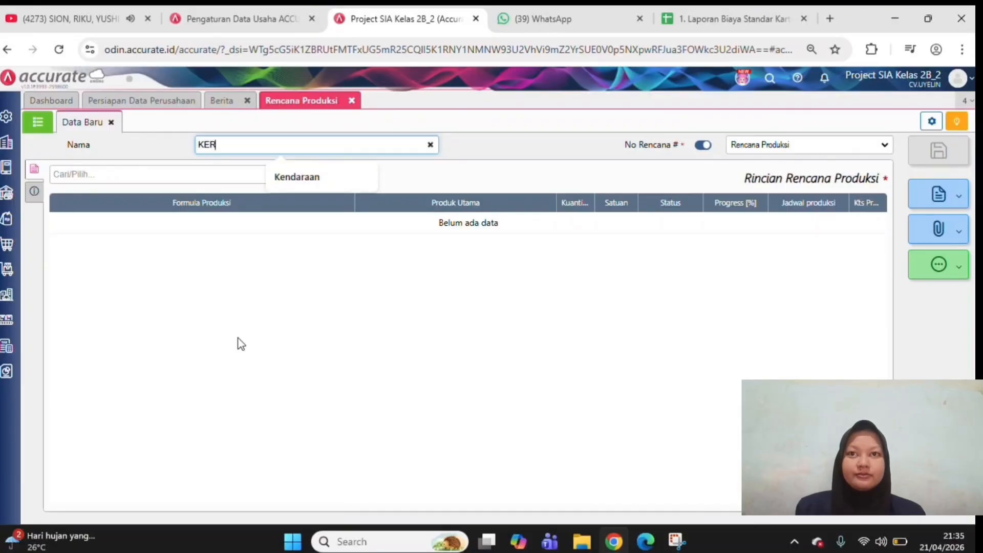
{"action": "type", "text": "UP"}
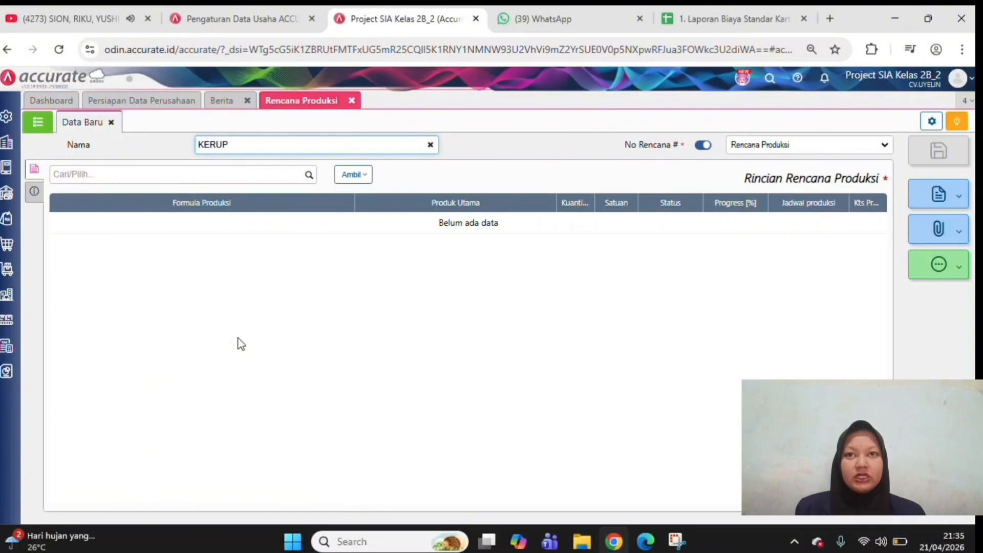
{"action": "type", "text": "UK 1K"}
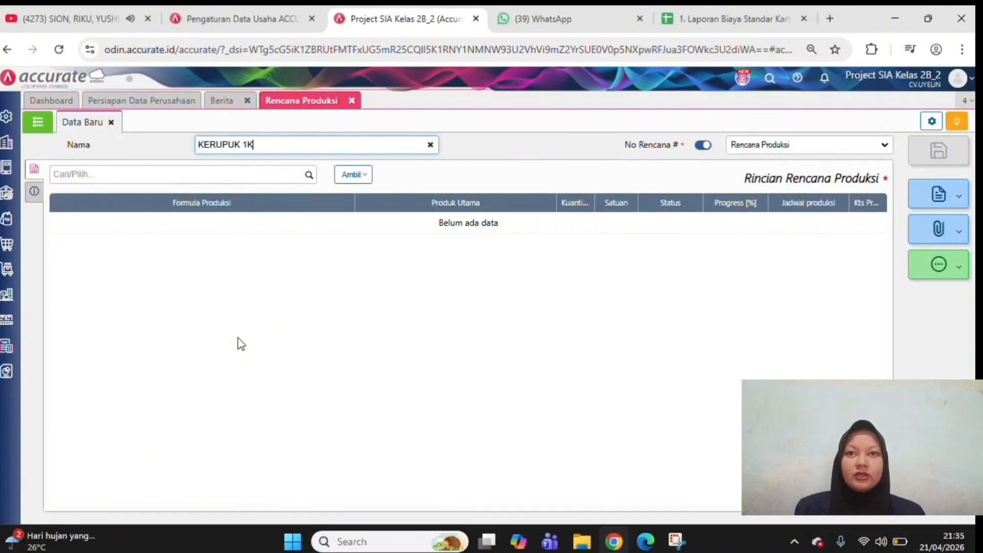
{"action": "type", "text": "G"}
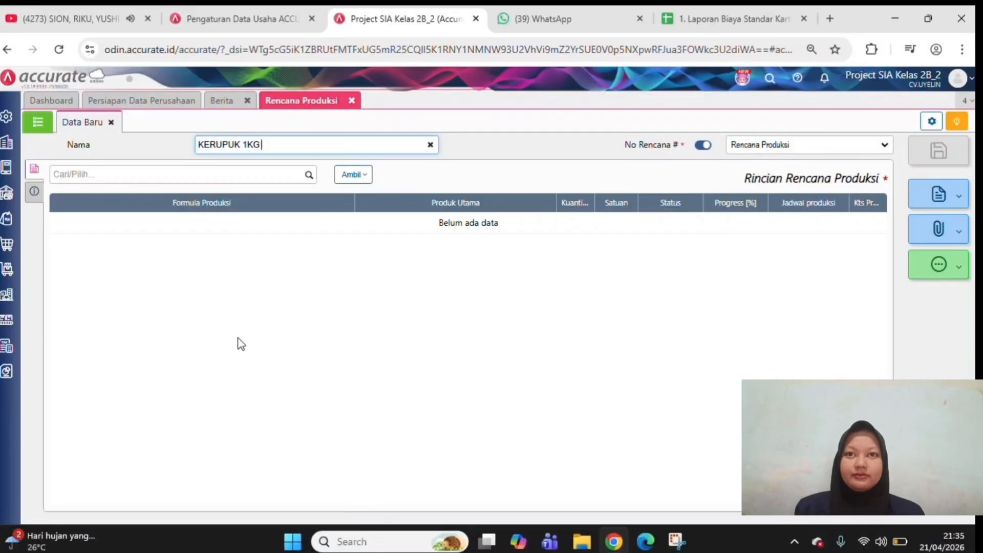
{"action": "type", "text": " (MARE"}
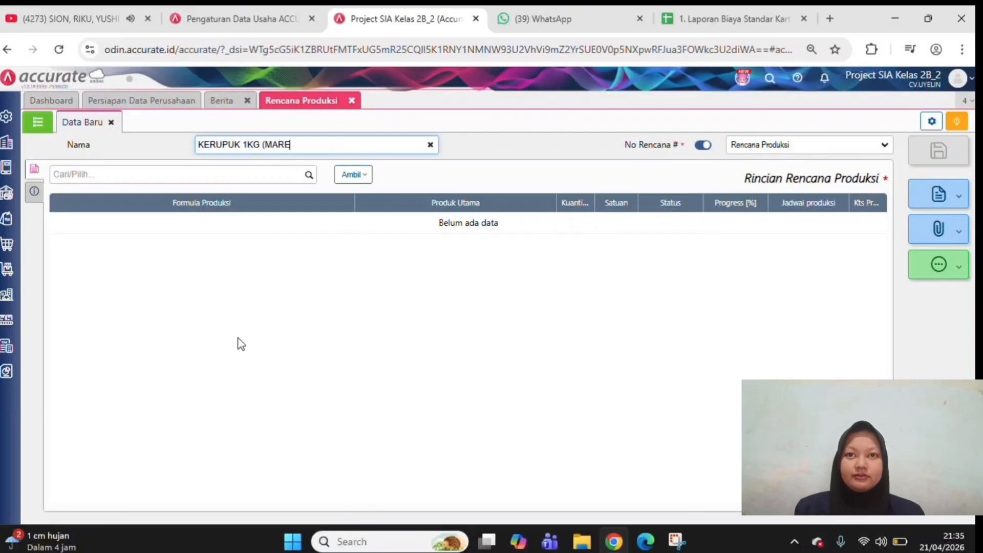
{"action": "type", "text": "T)"}
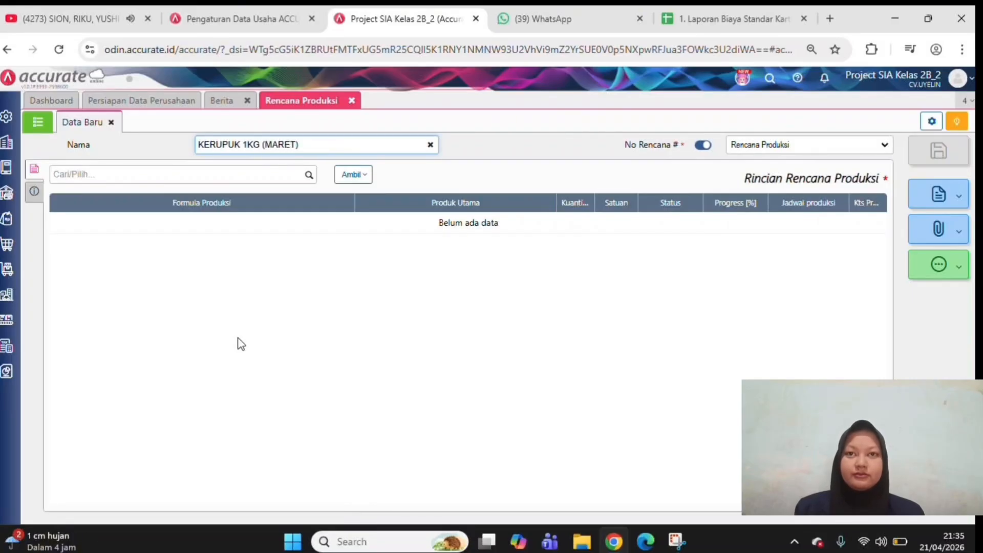
Add the Kerecek Krupuk Uyel 1kg formula to the production plan with a quantity of 500 Pack
{"action": "left_click", "coordinate": [309, 176]}
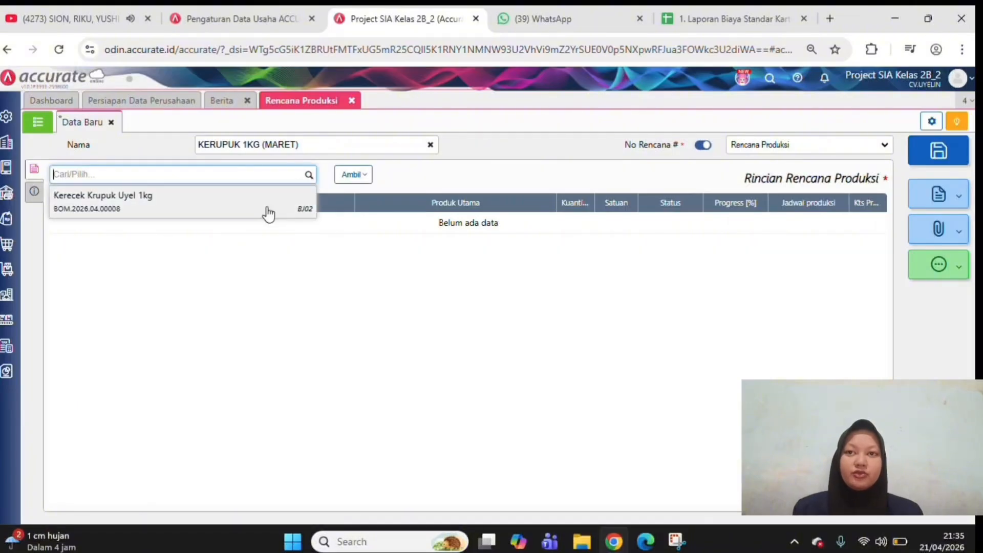
{"action": "left_click", "coordinate": [268, 212]}
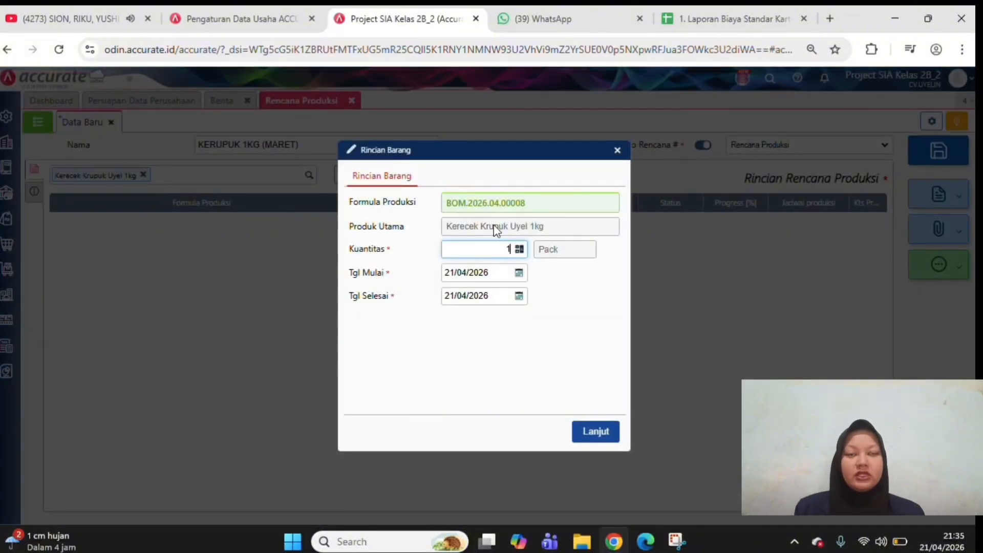
{"action": "key", "text": "BackSpace"}
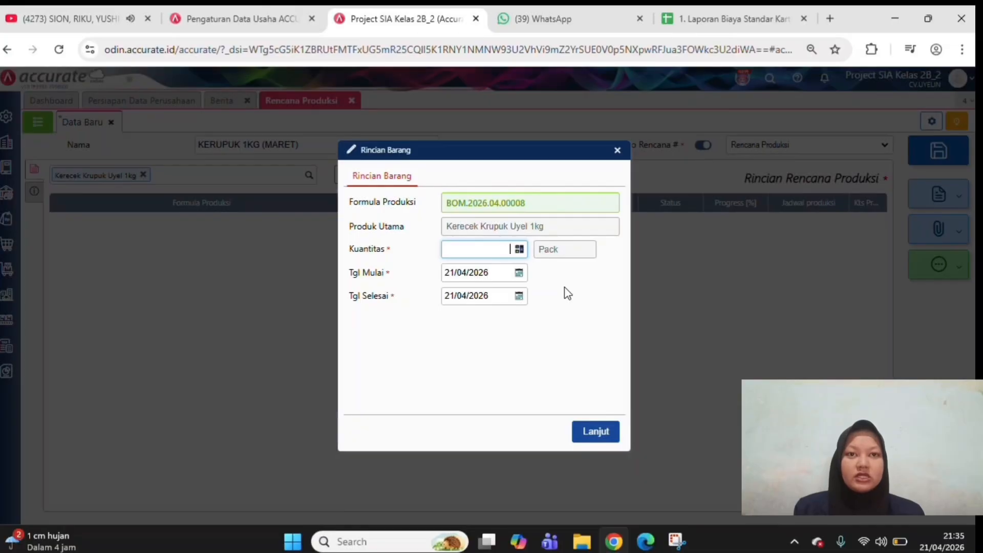
{"action": "type", "text": "500"}
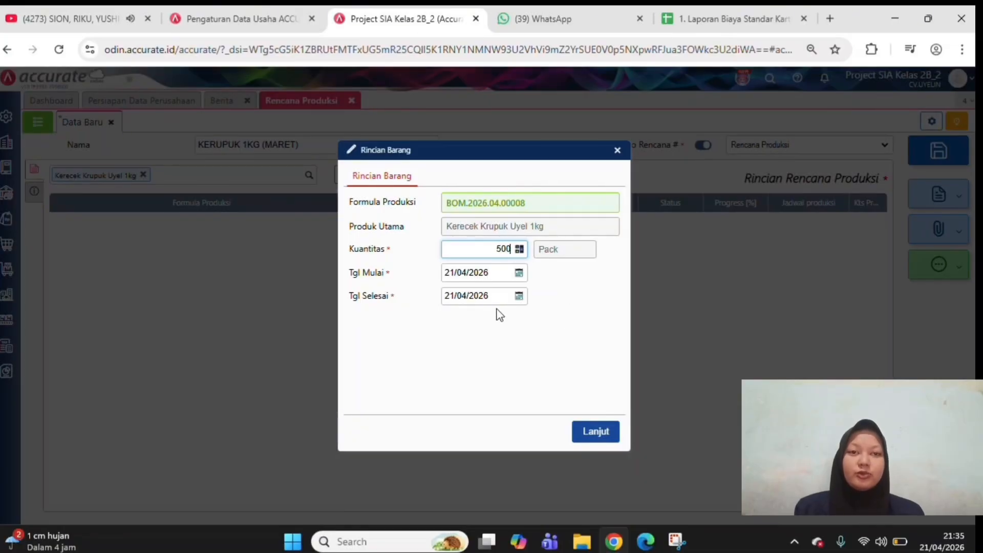
Set the plan item's start date to 05/03/2026 and end date to 10/03/2026, and confirm the item details
{"action": "left_click", "coordinate": [490, 275]}
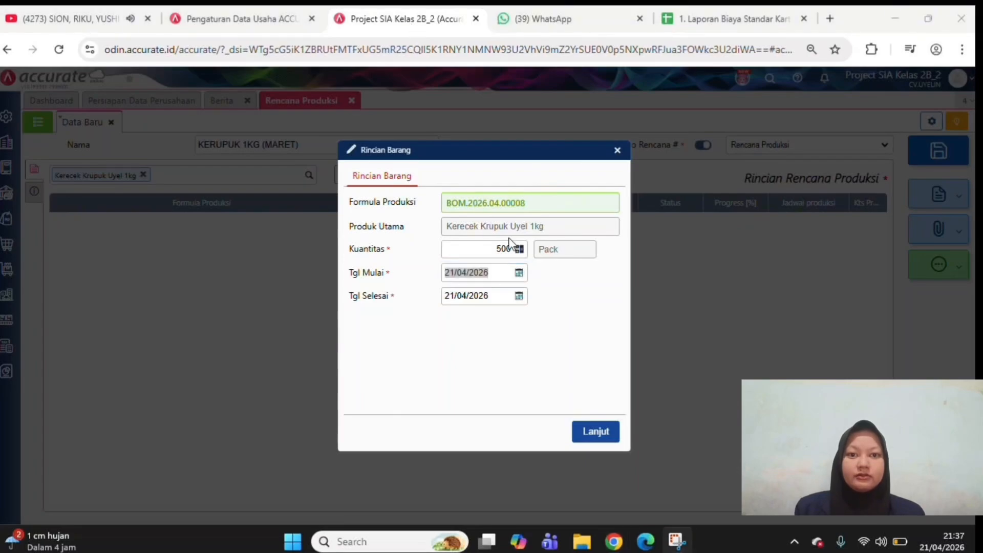
{"action": "left_click", "coordinate": [505, 274]}
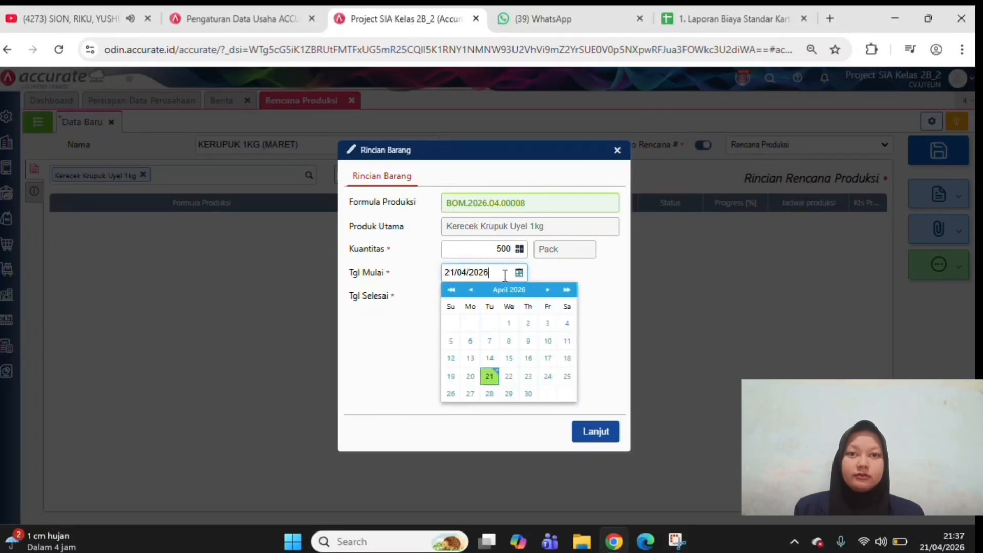
{"action": "left_click_drag", "start_coordinate": [495, 273], "coordinate": [441, 273]}
{"action": "type", "text": "0"}
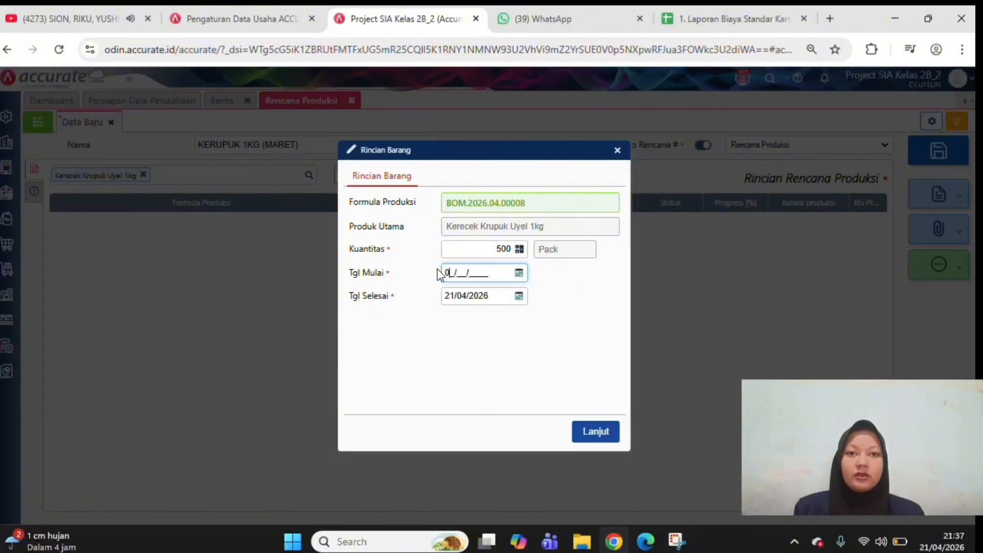
{"action": "type", "text": "5/03/2026"}
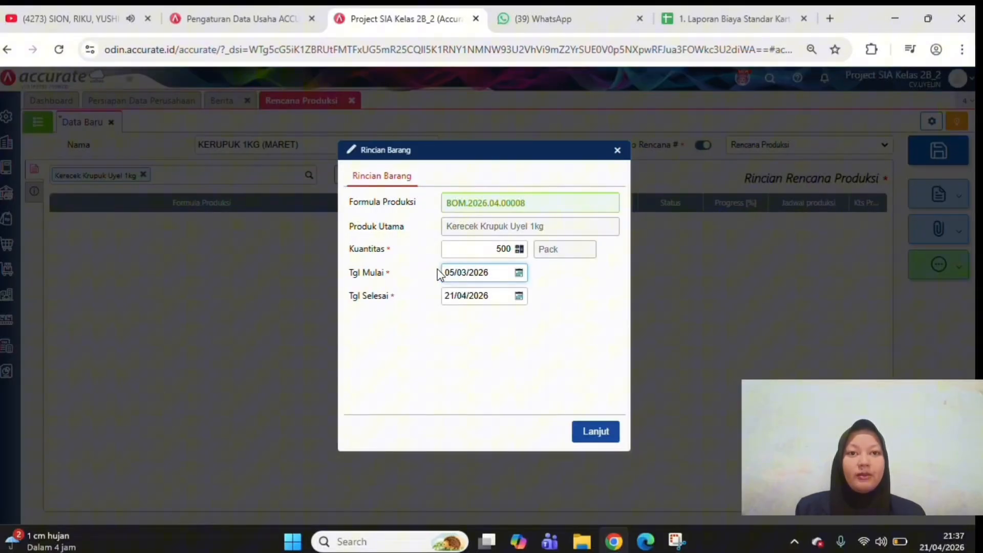
{"action": "left_click_drag", "start_coordinate": [498, 298], "coordinate": [449, 300]}
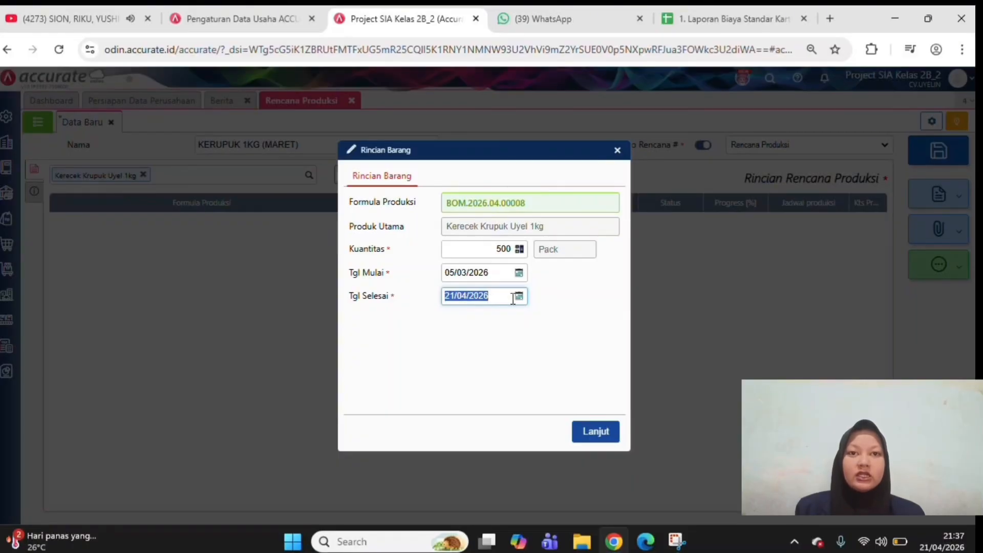
{"action": "type", "text": "10/"}
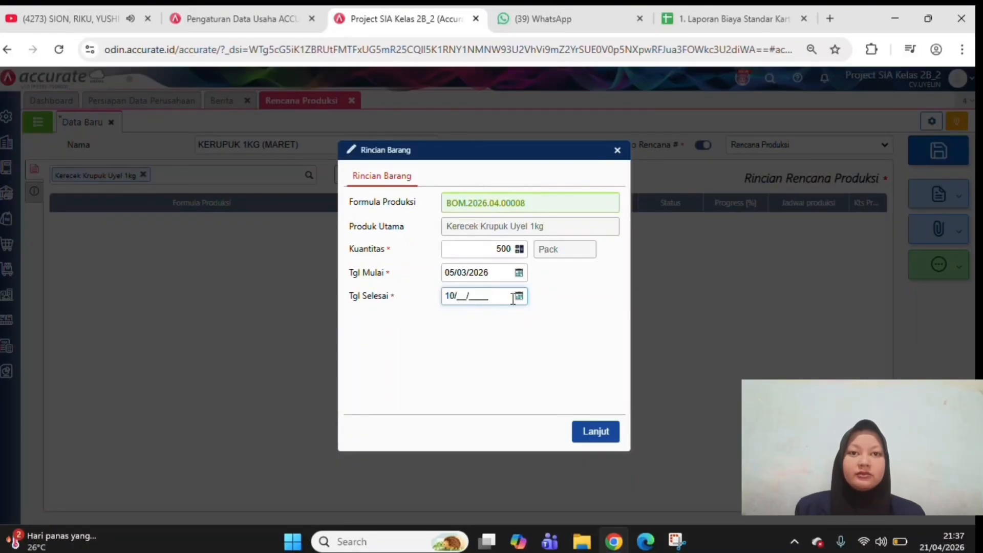
{"action": "type", "text": "03/2026"}
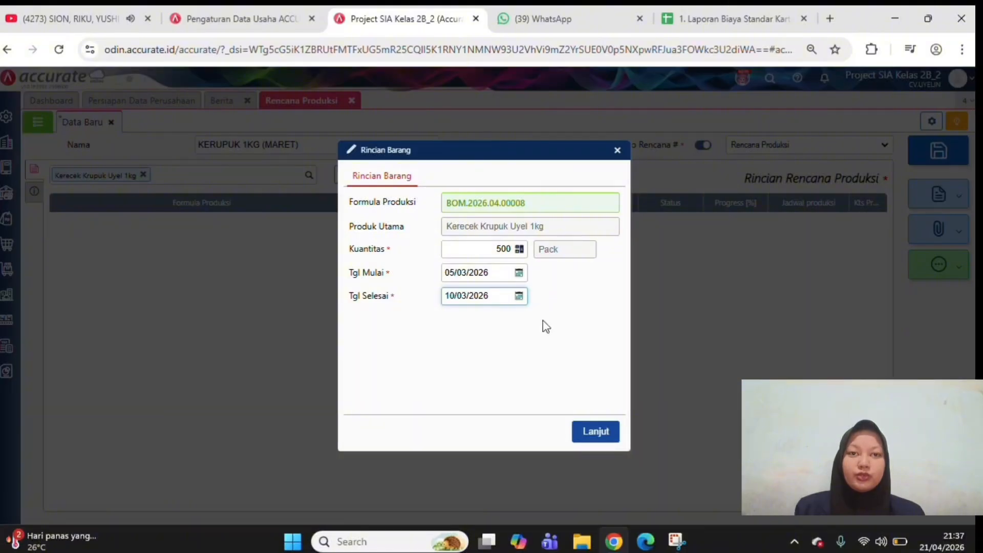
{"action": "left_click", "coordinate": [558, 351]}
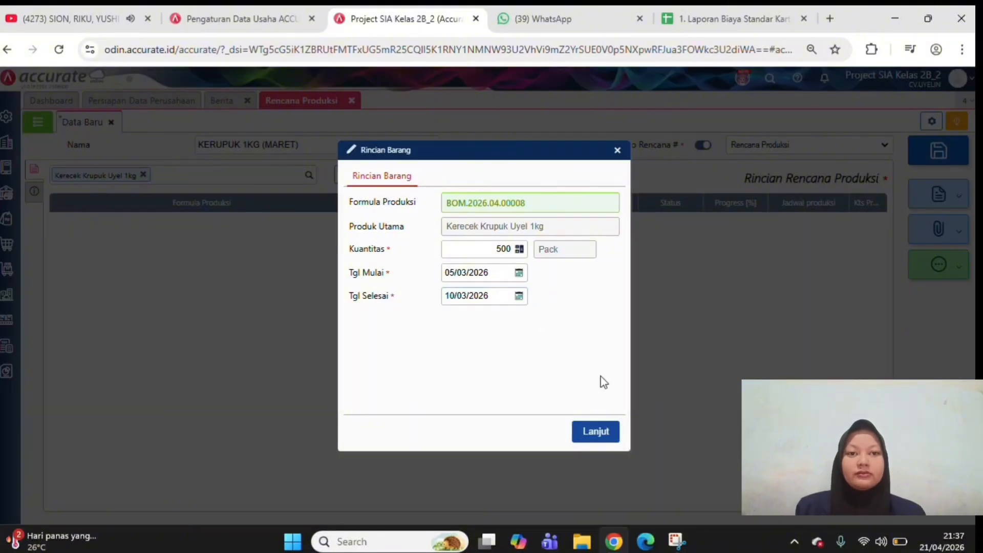
{"action": "left_click", "coordinate": [596, 432]}
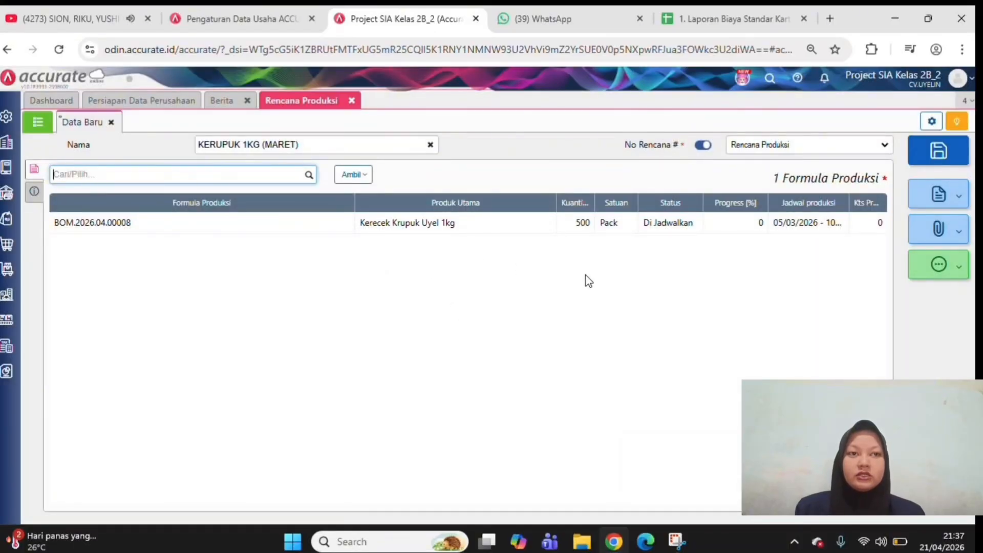
Enter the production plan's description as PRODUKSI 1KG BULAN MARET and return to its formula details
{"action": "left_click", "coordinate": [31, 194]}
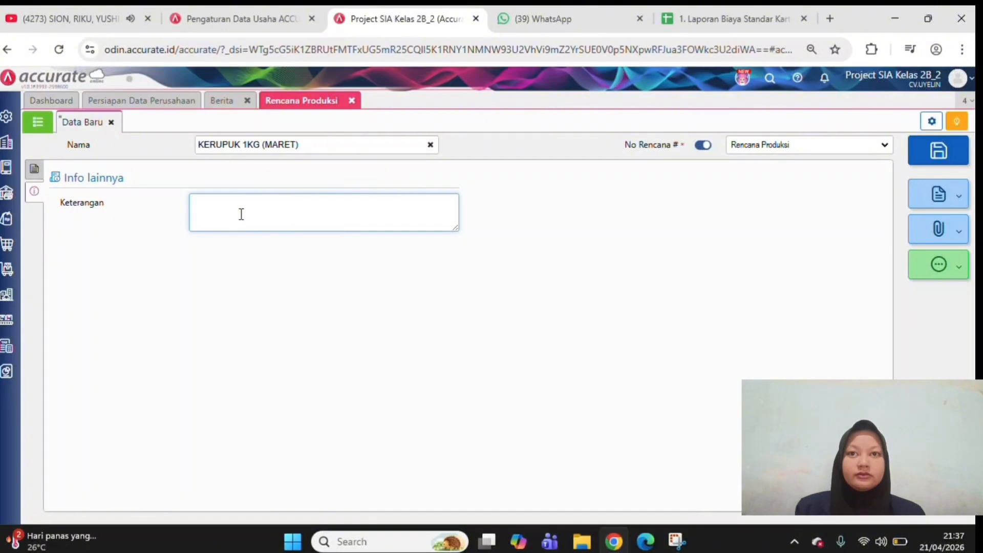
{"action": "type", "text": "PRO"}
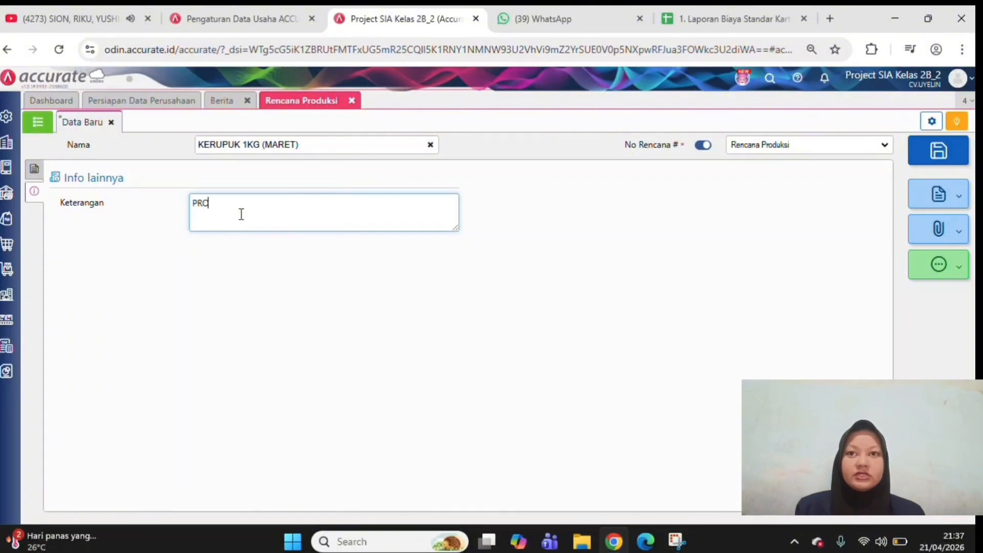
{"action": "type", "text": "DUKSI "}
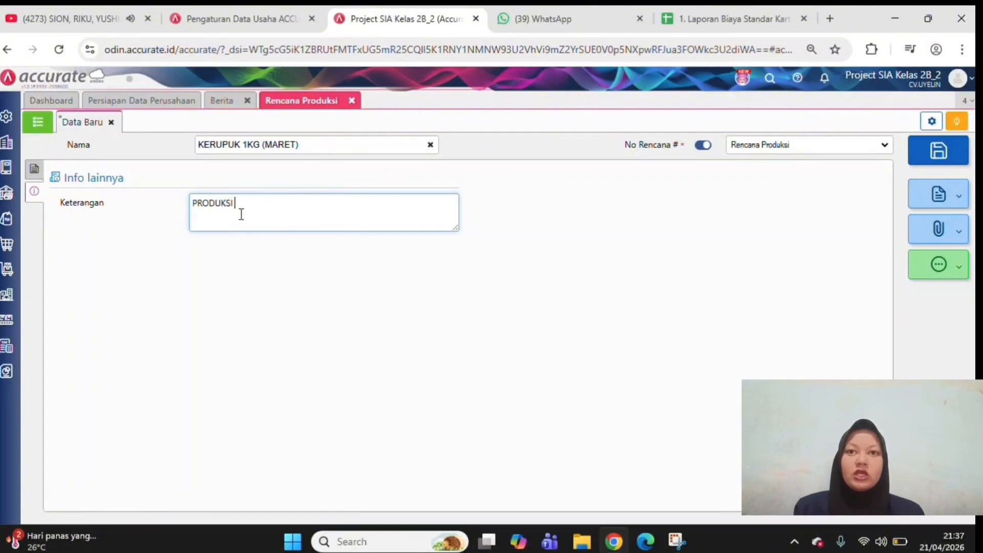
{"action": "type", "text": "1KG"}
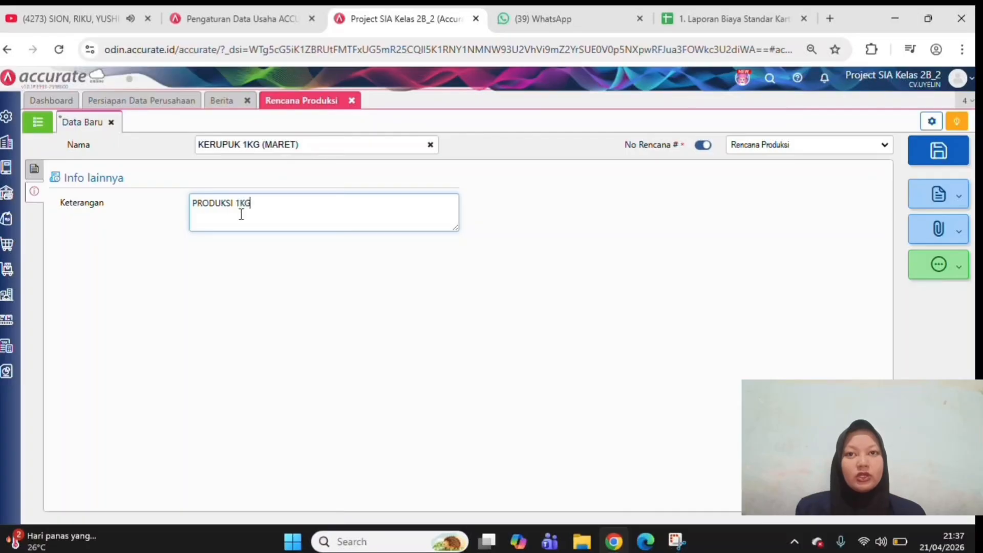
{"action": "type", "text": " BUL"}
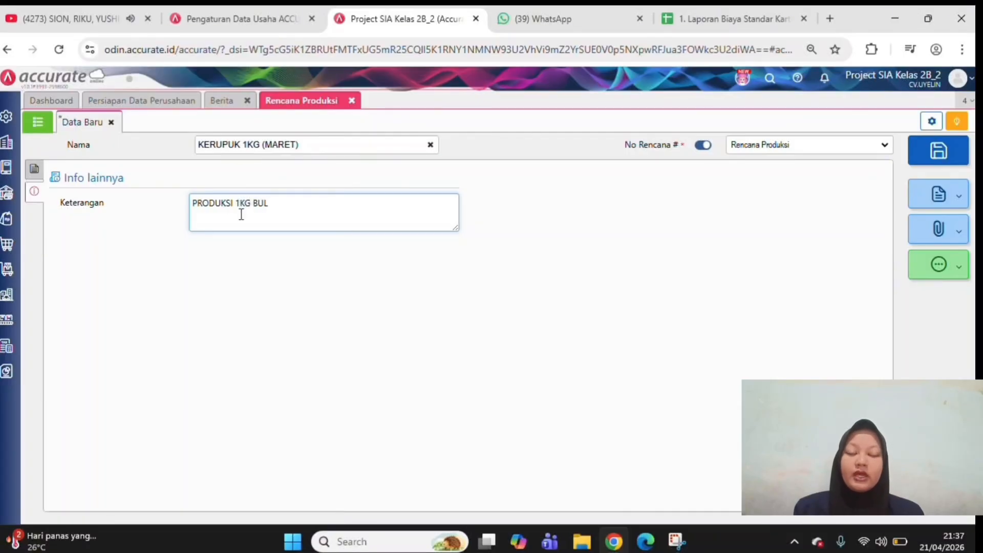
{"action": "type", "text": "AN MAREY"}
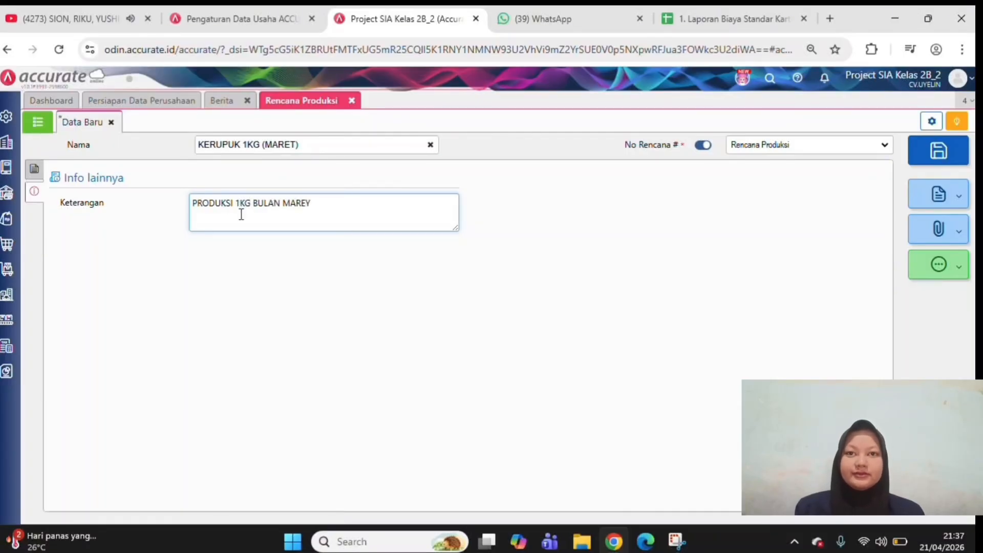
{"action": "key", "text": "BackSpace"}
{"action": "type", "text": "T"}
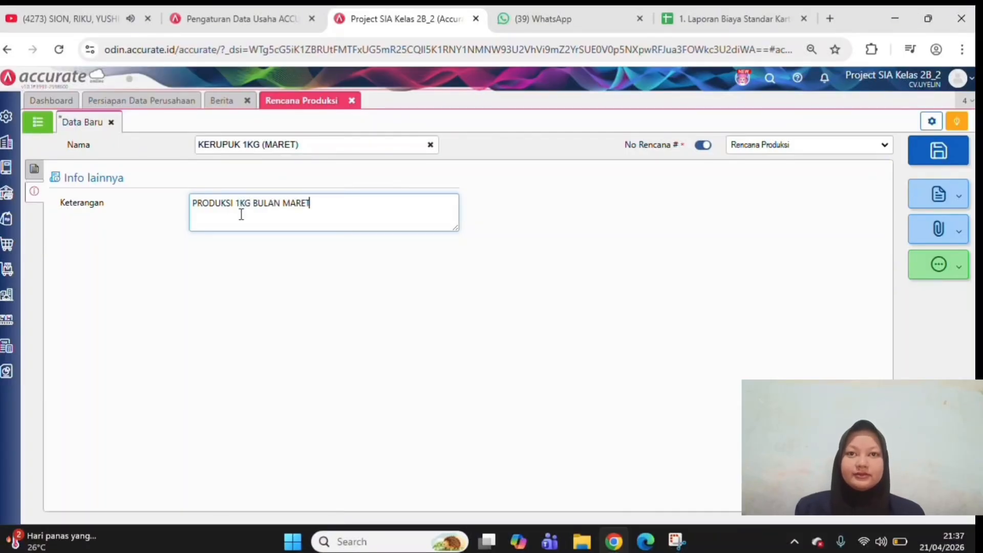
{"action": "left_click", "coordinate": [505, 337]}
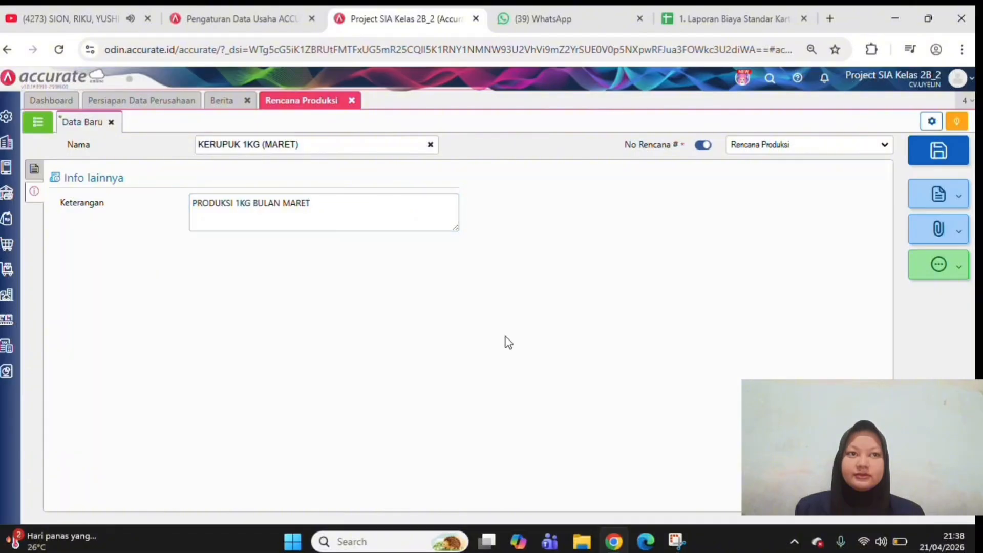
{"action": "left_click", "coordinate": [31, 180]}
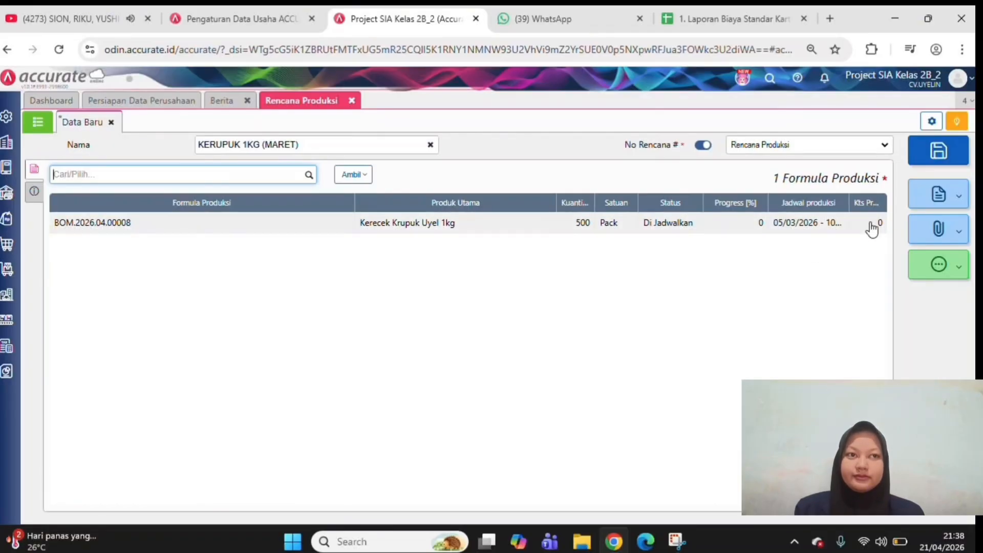
Save the production plan and start a new work order (Perintah Kerja) based on the Kerecek Krupuk Uyel 1kg plan
{"action": "left_click", "coordinate": [939, 151]}
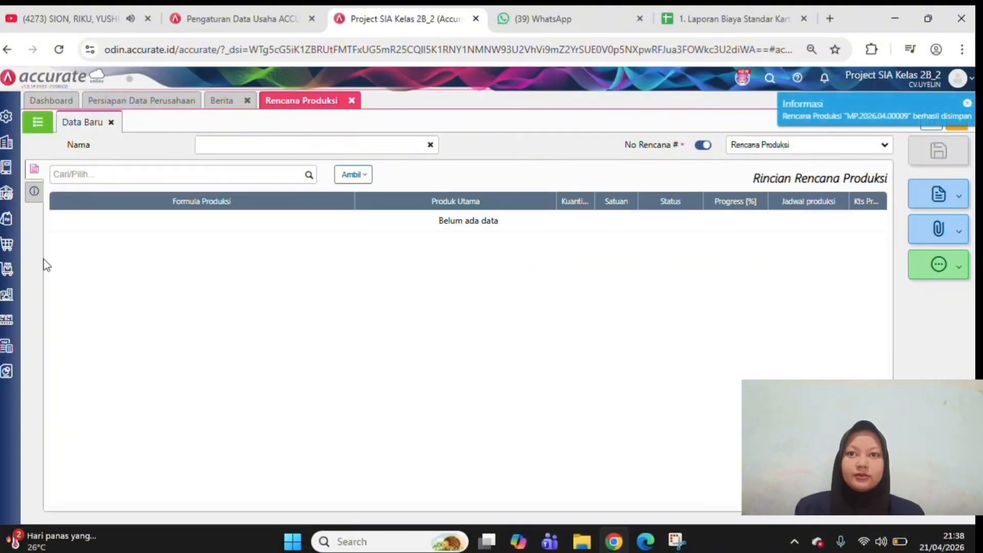
{"action": "left_click", "coordinate": [18, 324]}
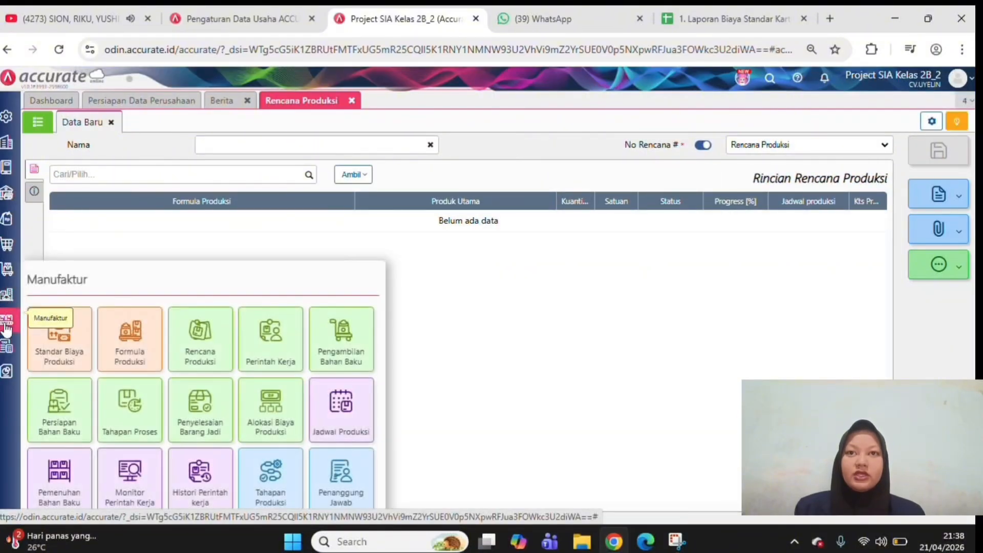
{"action": "left_click", "coordinate": [262, 358]}
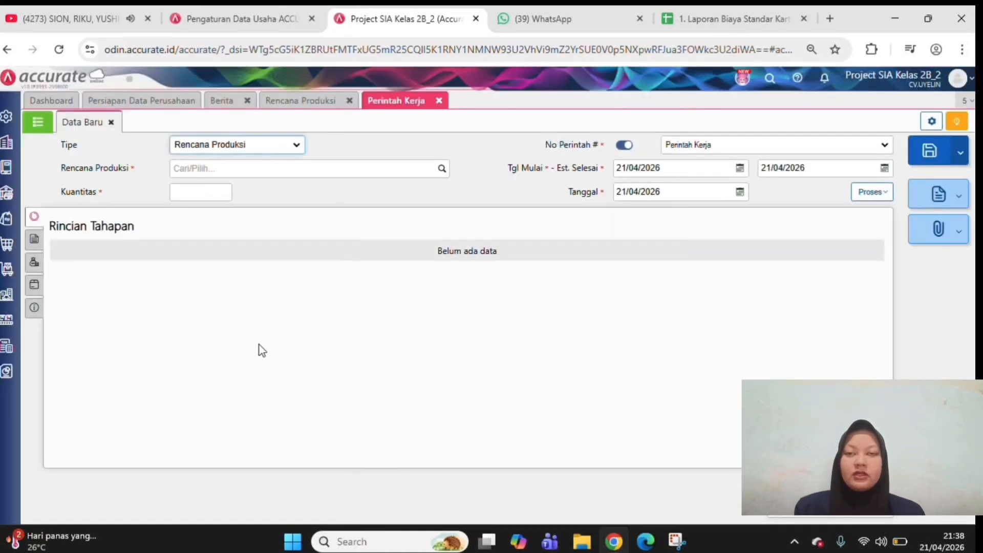
{"action": "left_click", "coordinate": [443, 172]}
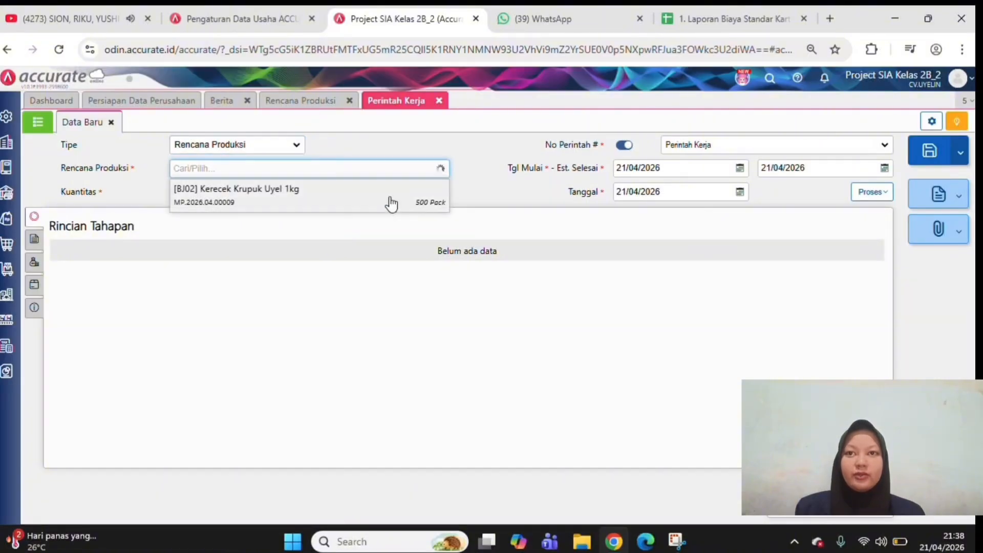
{"action": "left_click", "coordinate": [387, 203]}
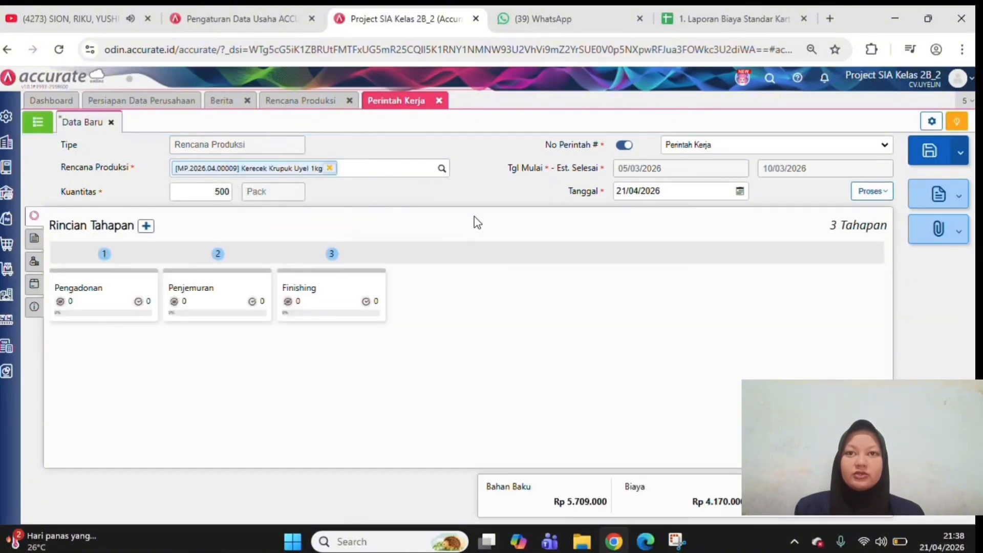
Set the work order's date (Tanggal) to 05/03/2026
{"action": "left_click", "coordinate": [696, 195]}
{"action": "type", "text": "05/03/"}
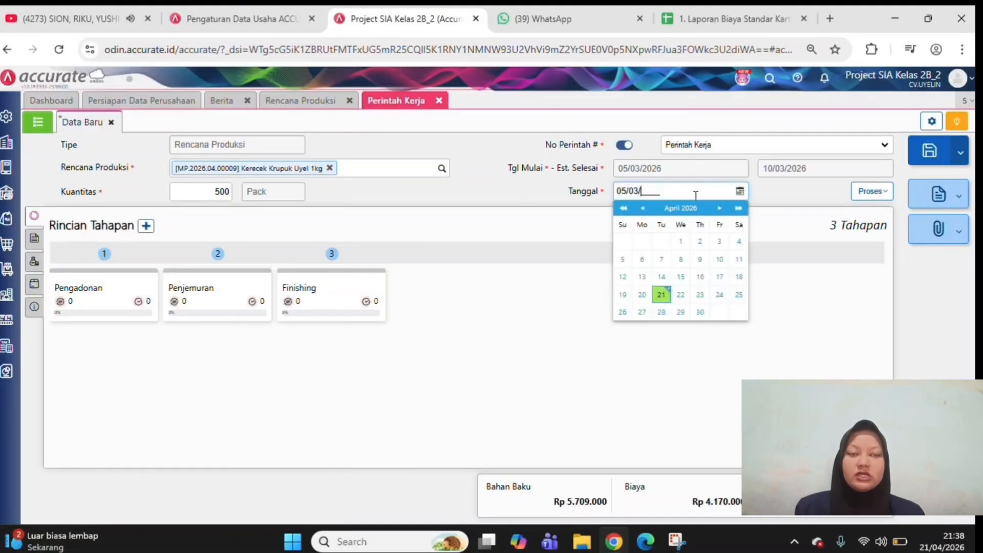
{"action": "type", "text": "2026"}
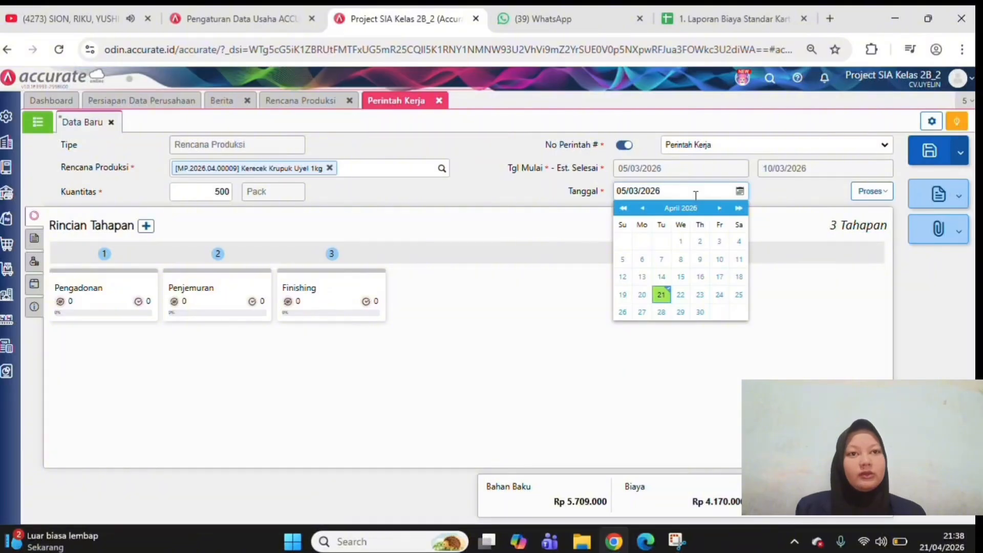
{"action": "left_click", "coordinate": [583, 337]}
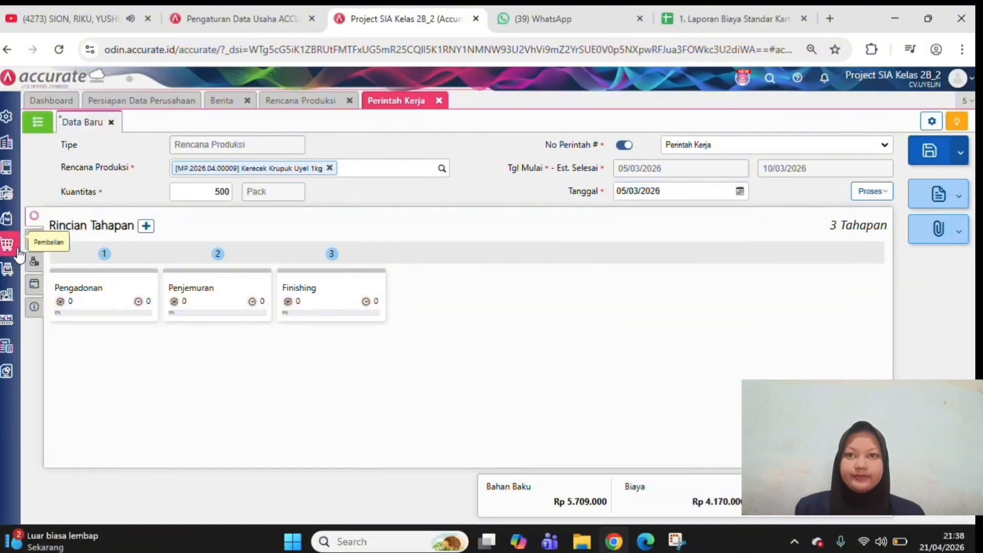
Review the work order's raw materials, costs, other products and additional info, and return to its stage details
{"action": "left_click", "coordinate": [34, 242]}
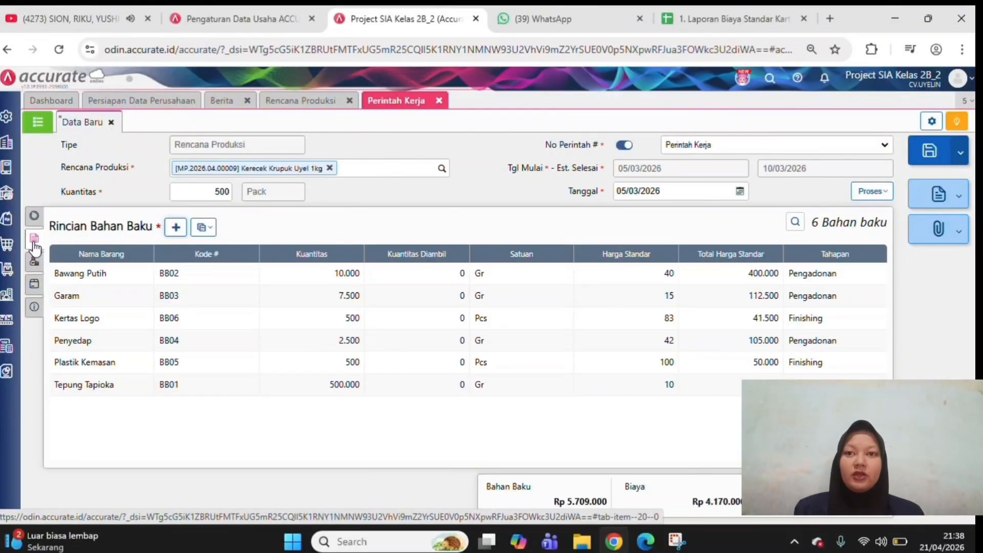
{"action": "left_click", "coordinate": [34, 262]}
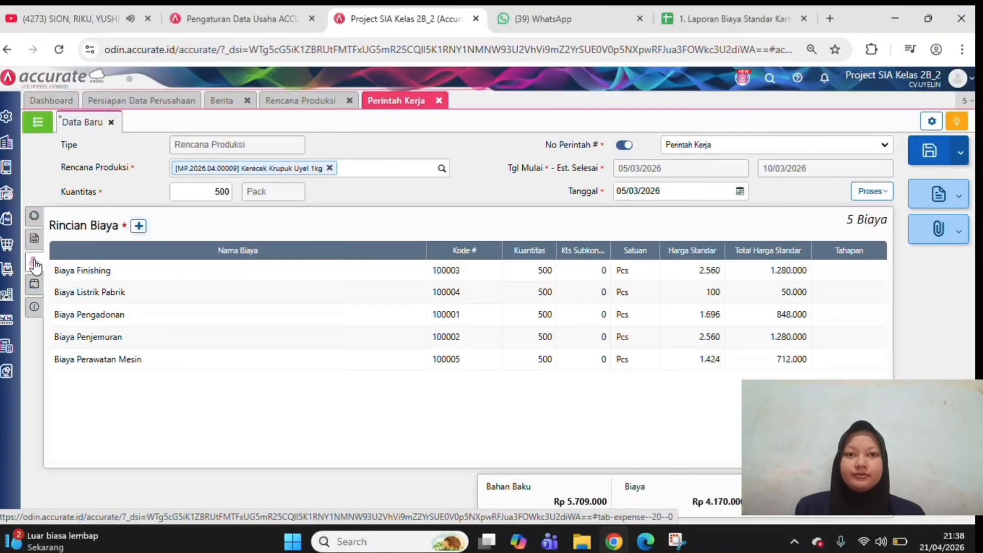
{"action": "left_click", "coordinate": [33, 283]}
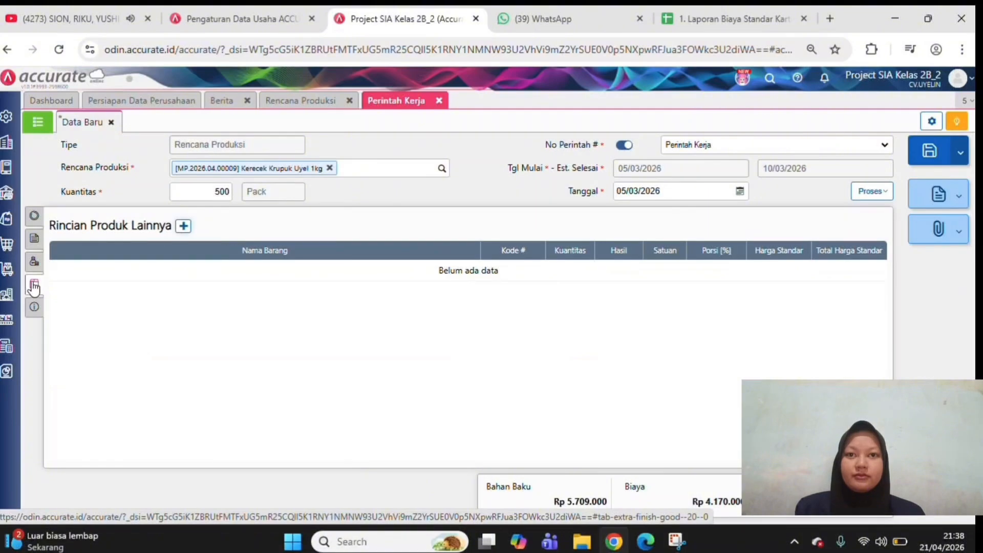
{"action": "left_click", "coordinate": [31, 306]}
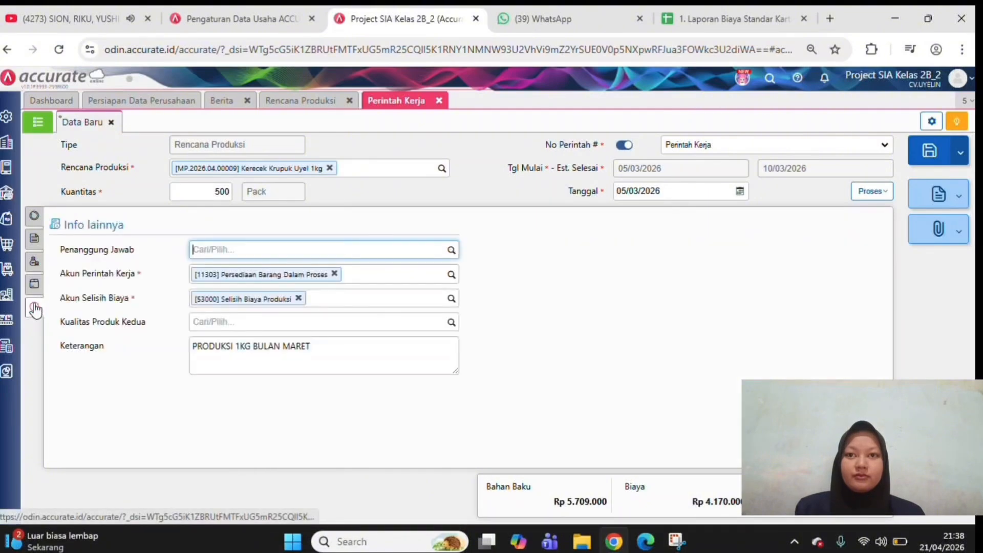
{"action": "left_click", "coordinate": [35, 216]}
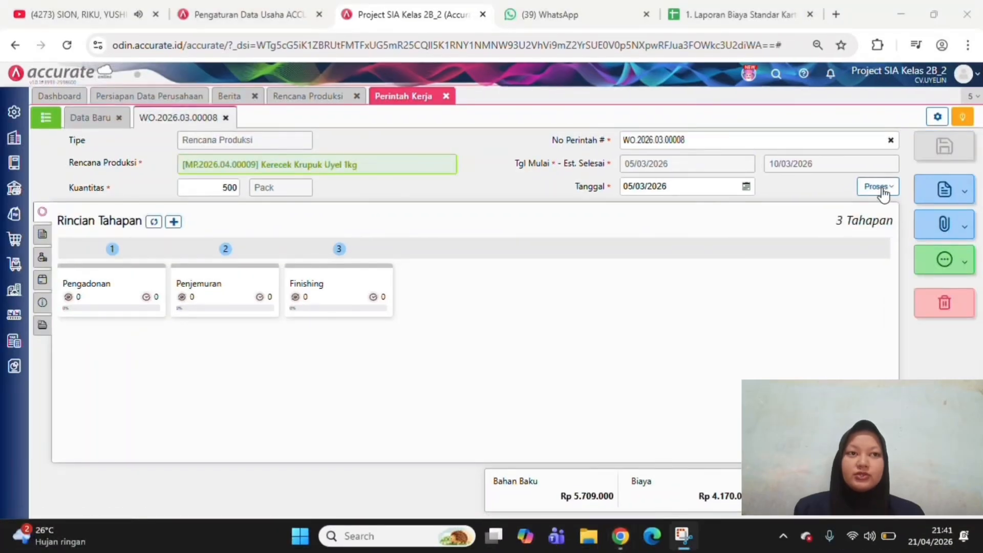
Process the work order into a raw material withdrawal (Pengambilan Bahan Baku) and set its date to 05/03/2026
{"action": "left_click", "coordinate": [882, 189]}
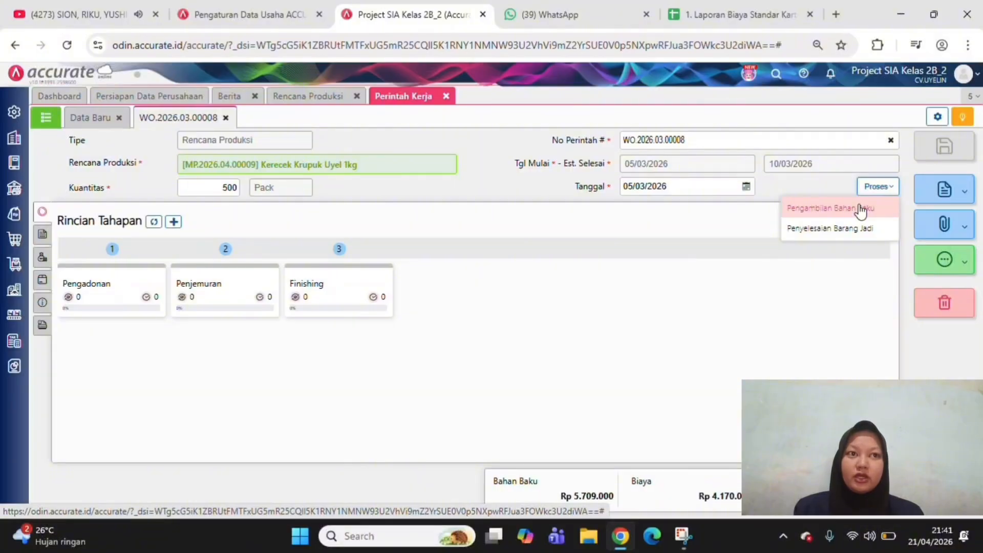
{"action": "left_click", "coordinate": [861, 209]}
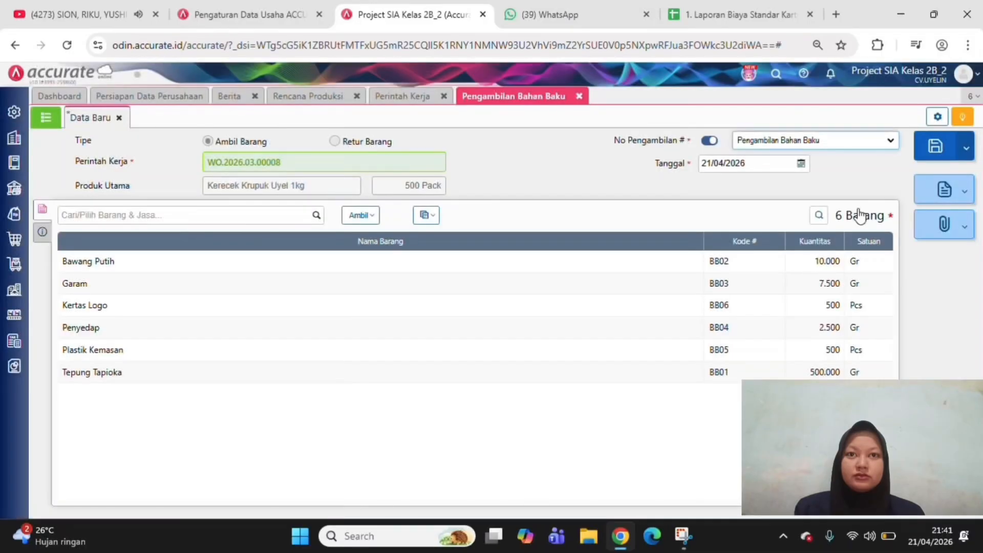
{"action": "left_click", "coordinate": [760, 164]}
{"action": "type", "text": "05/"}
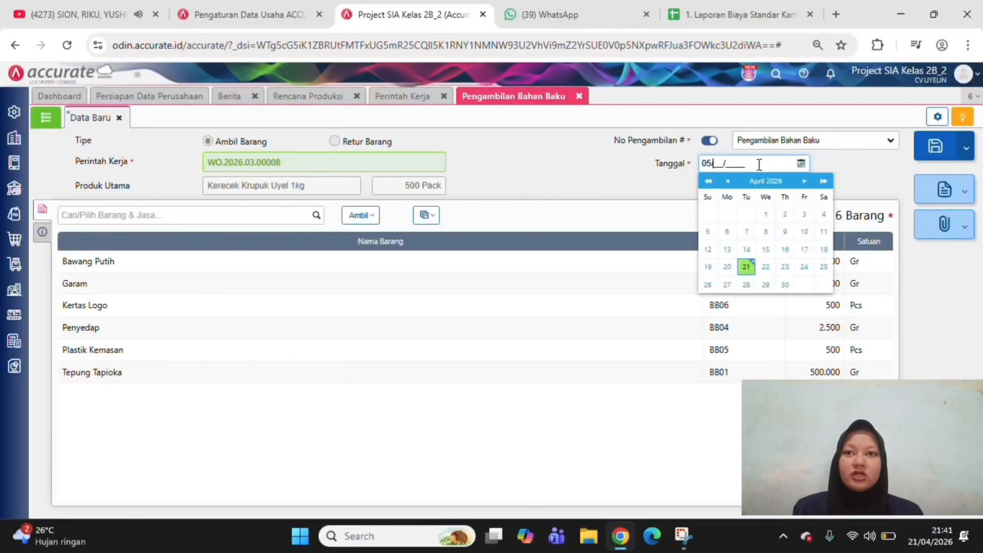
{"action": "type", "text": "02/"}
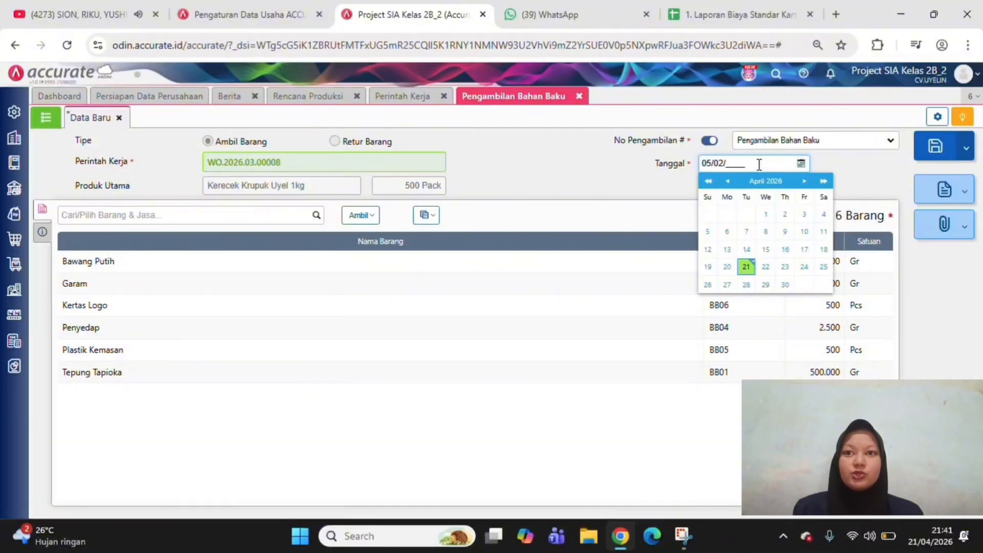
{"action": "key", "text": "BackSpace"}
{"action": "key", "text": "BackSpace"}
{"action": "type", "text": "3/"}
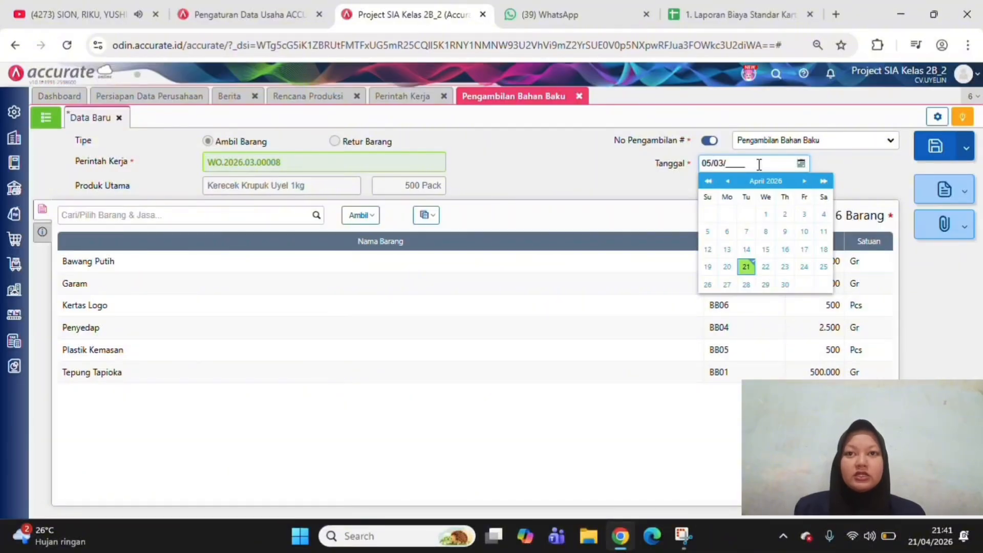
{"action": "type", "text": "0"}
{"action": "key", "text": "BackSpace"}
{"action": "type", "text": "2026"}
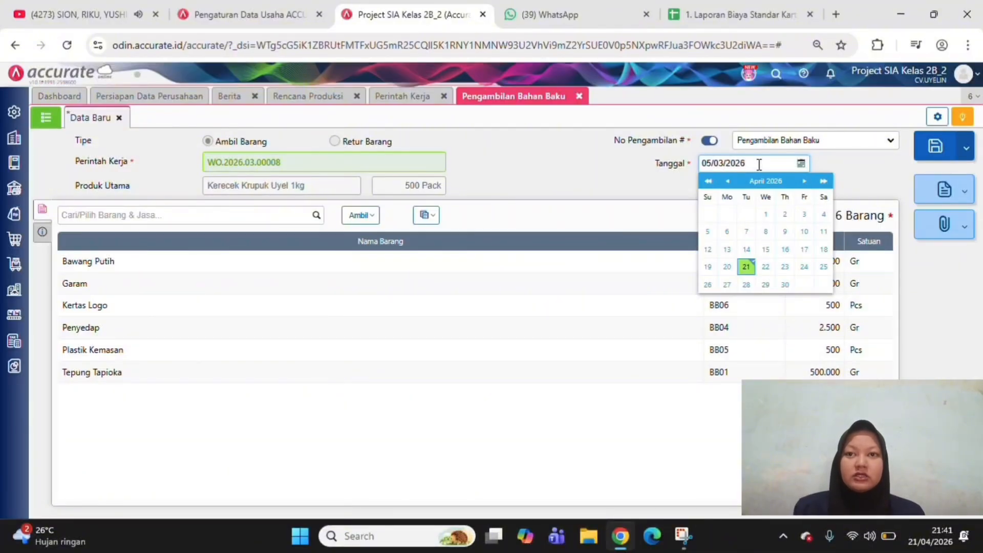
{"action": "left_click", "coordinate": [634, 213]}
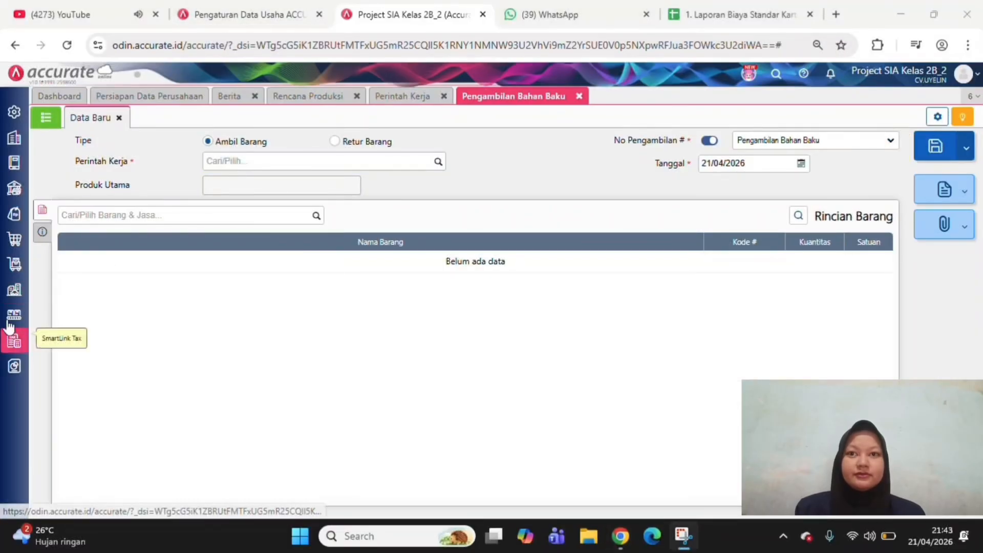
Create a new raw material preparation (Persiapan Bahan Baku) with a required date of 05/03/2026
{"action": "left_click", "coordinate": [14, 314]}
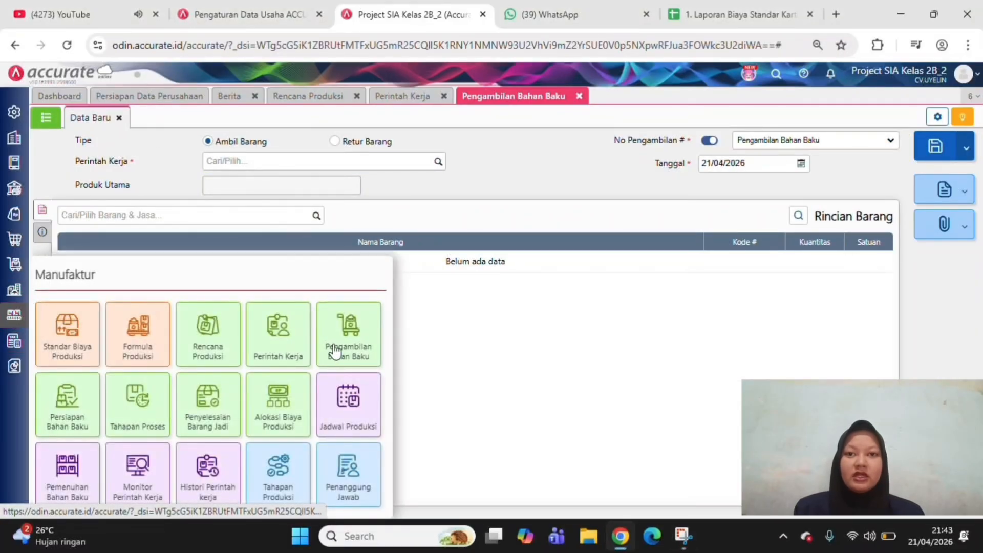
{"action": "left_click", "coordinate": [67, 405]}
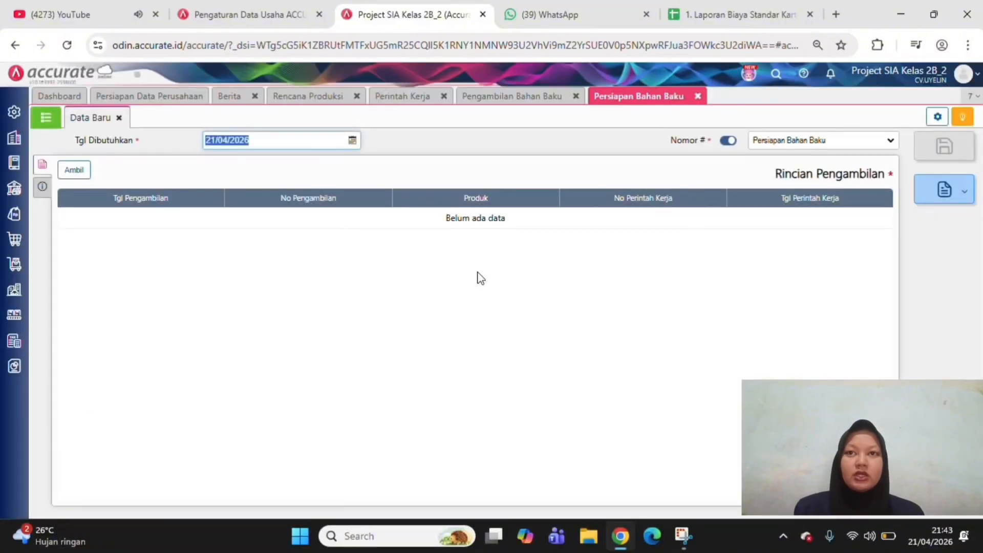
{"action": "type", "text": "0"}
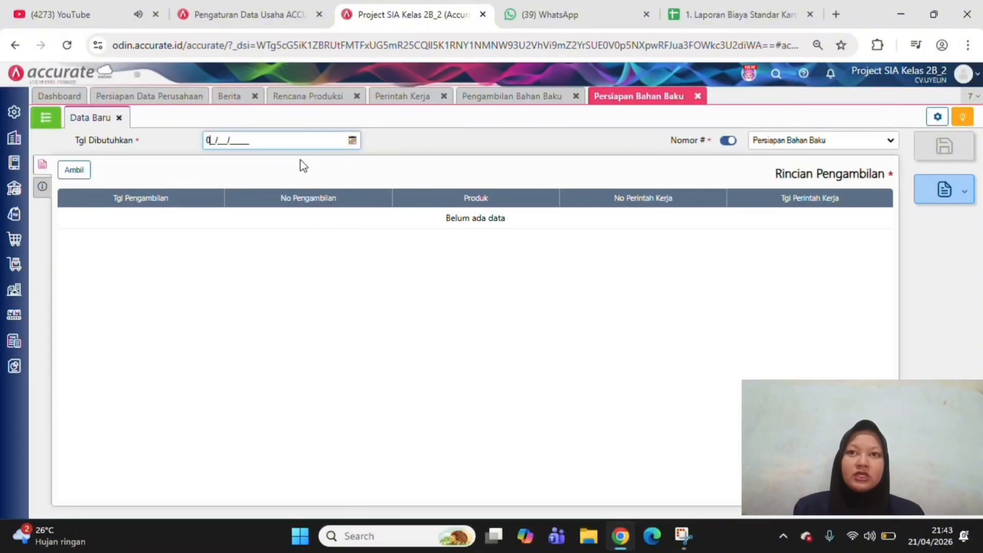
{"action": "type", "text": "5/03/2026"}
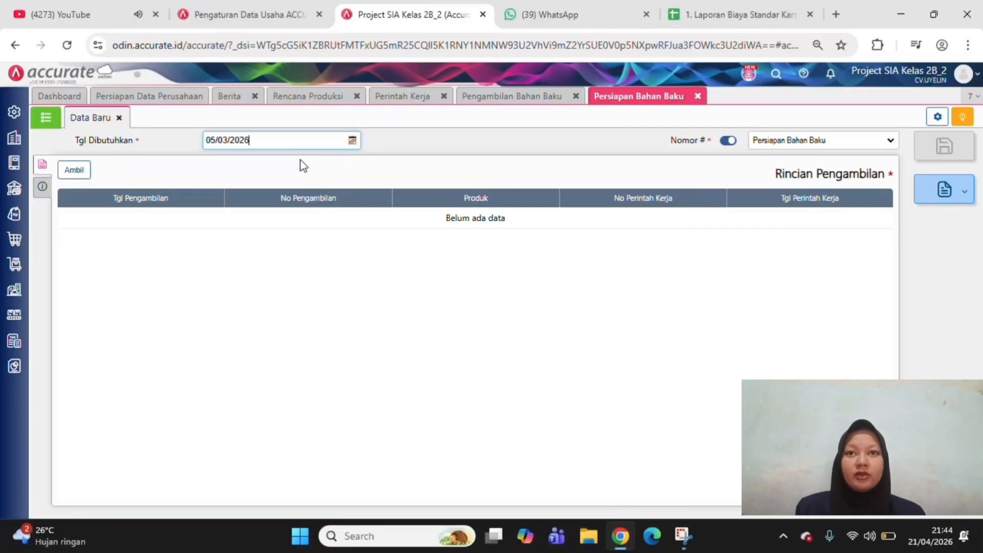
Retrieve raw material withdrawals for the preparation, filtering the withdrawal dates from 05/03/2026 to 10/03/2026
{"action": "left_click", "coordinate": [72, 170]}
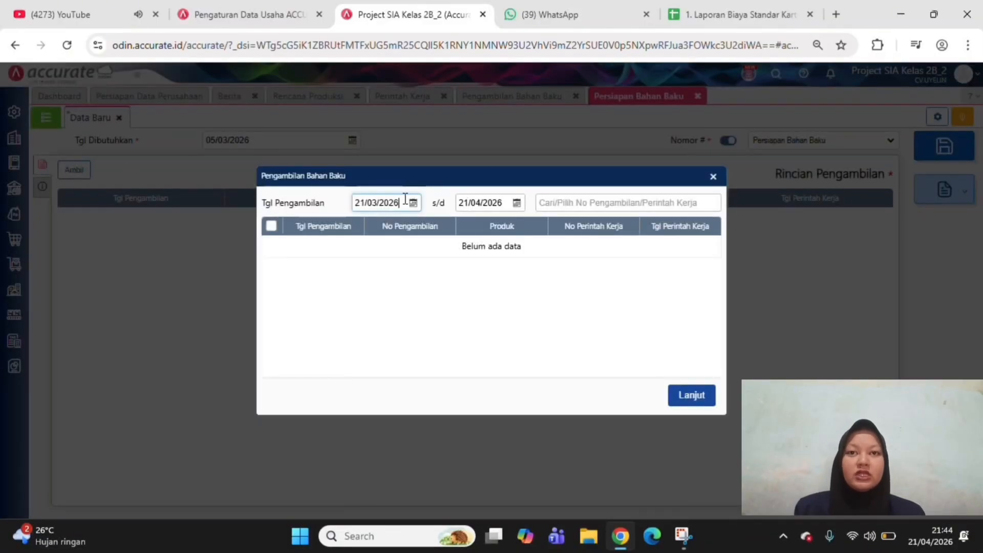
{"action": "left_click", "coordinate": [405, 199]}
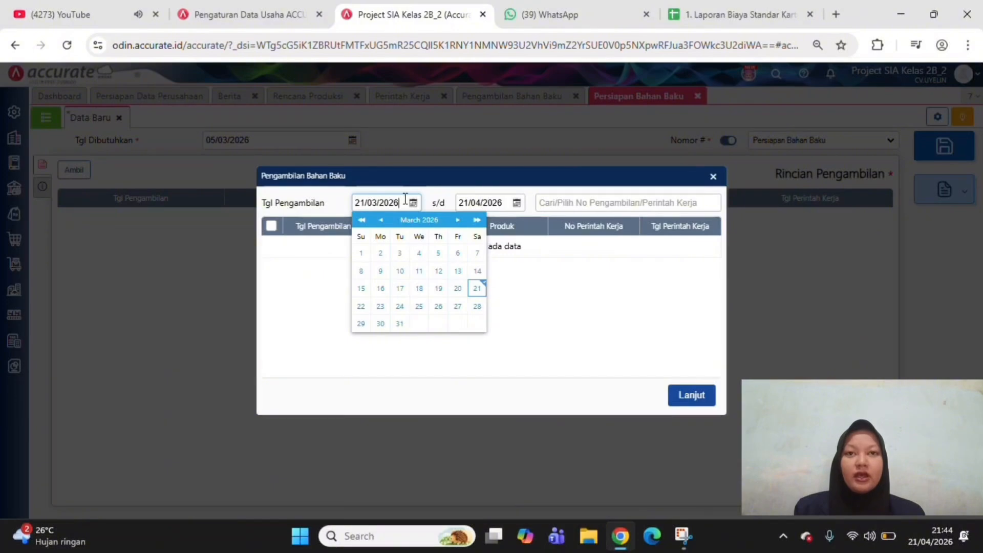
{"action": "double_click", "coordinate": [405, 199]}
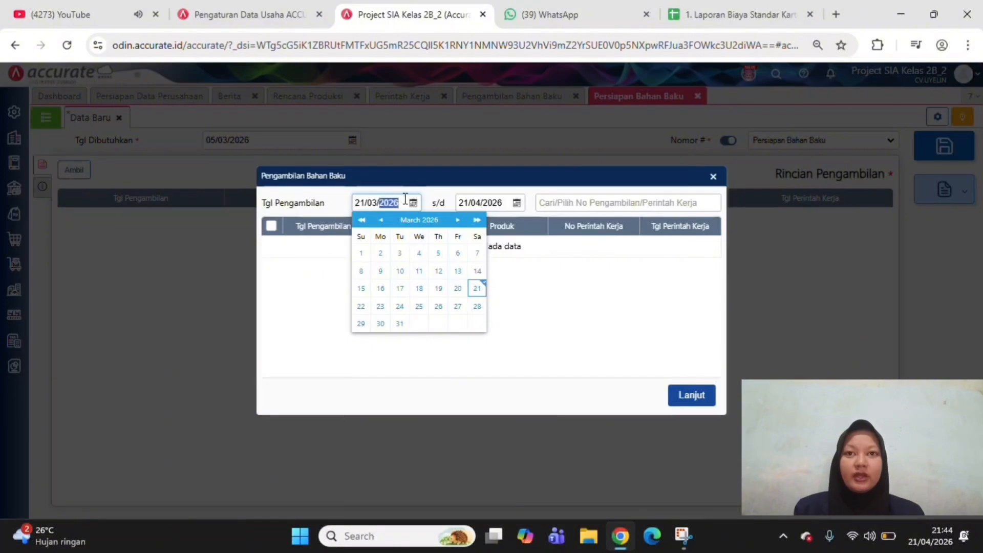
{"action": "left_click_drag", "start_coordinate": [396, 200], "coordinate": [417, 205]}
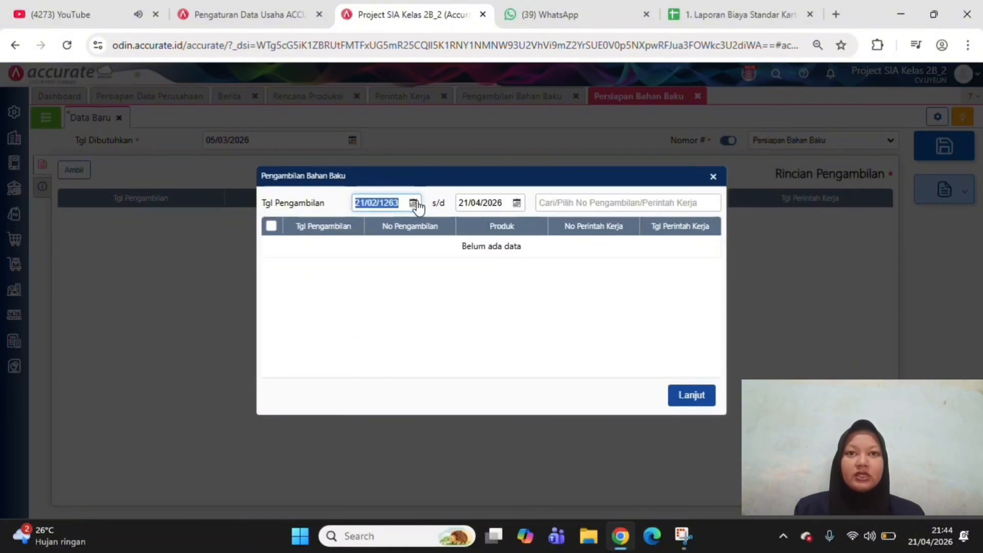
{"action": "type", "text": "05/03/2"}
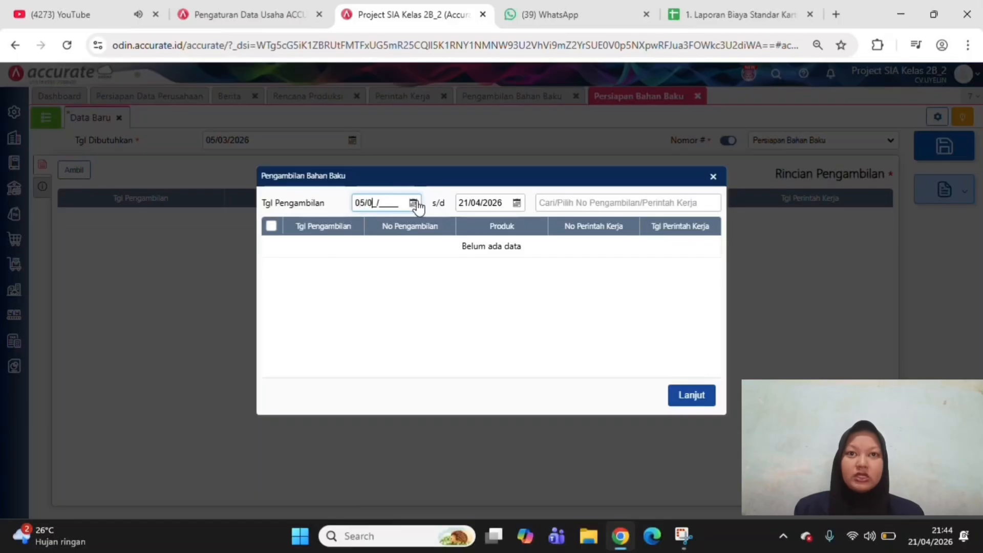
{"action": "type", "text": "026"}
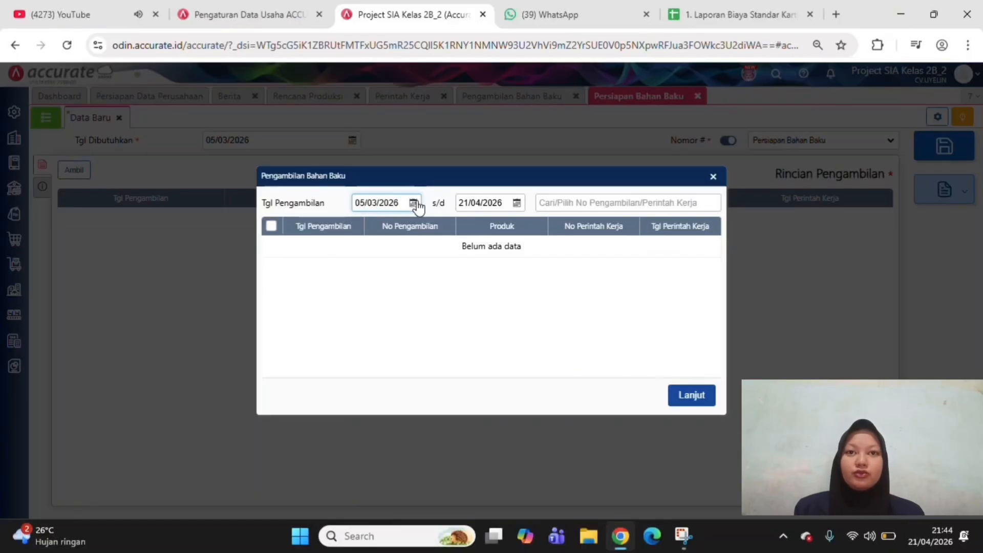
{"action": "double_click", "coordinate": [495, 203]}
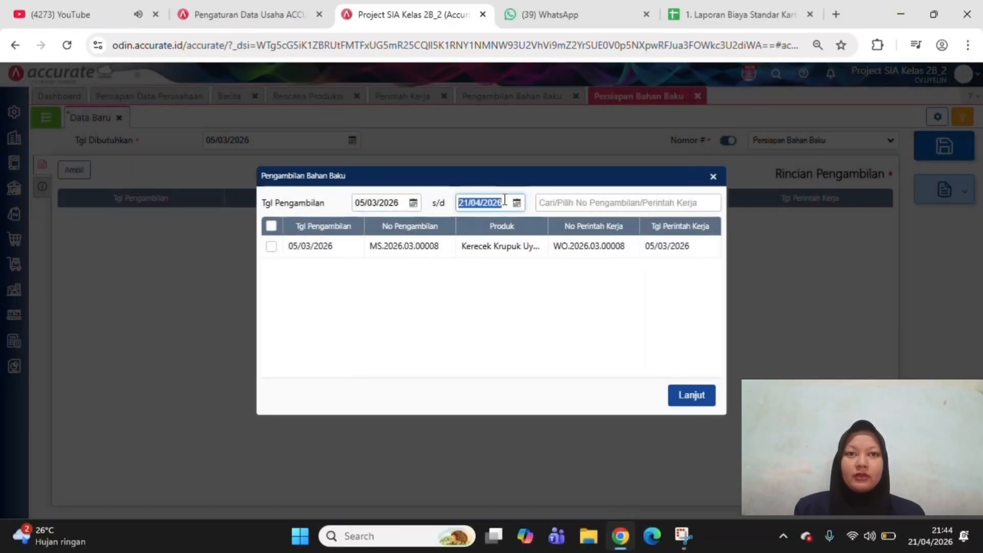
{"action": "type", "text": "0_/__/____"}
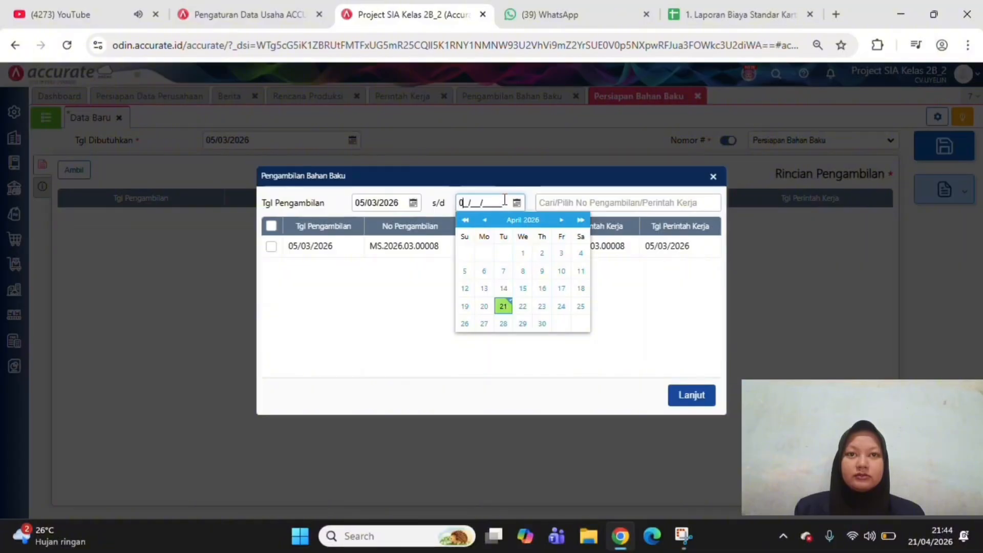
{"action": "key", "text": "BackSpace"}
{"action": "type", "text": "10/"}
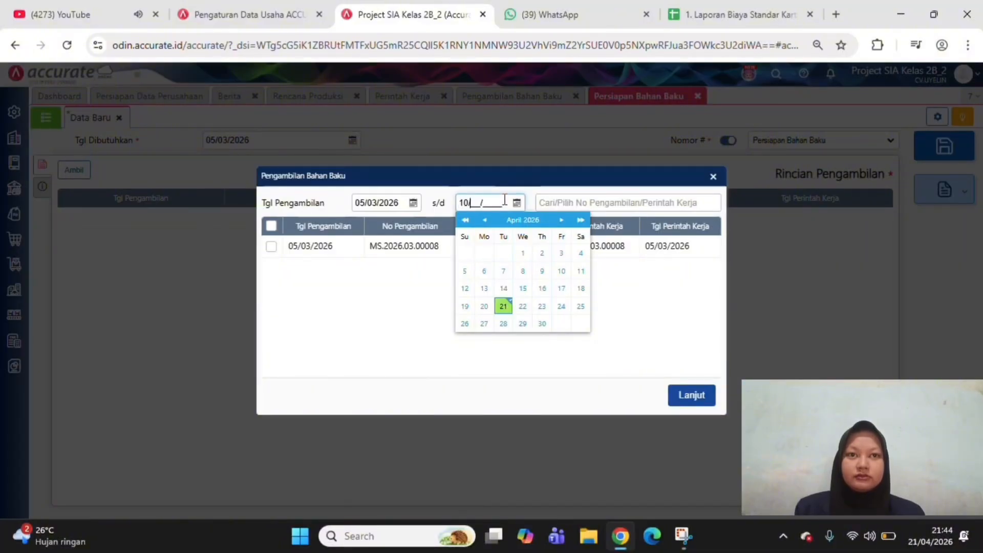
{"action": "type", "text": "03/2026"}
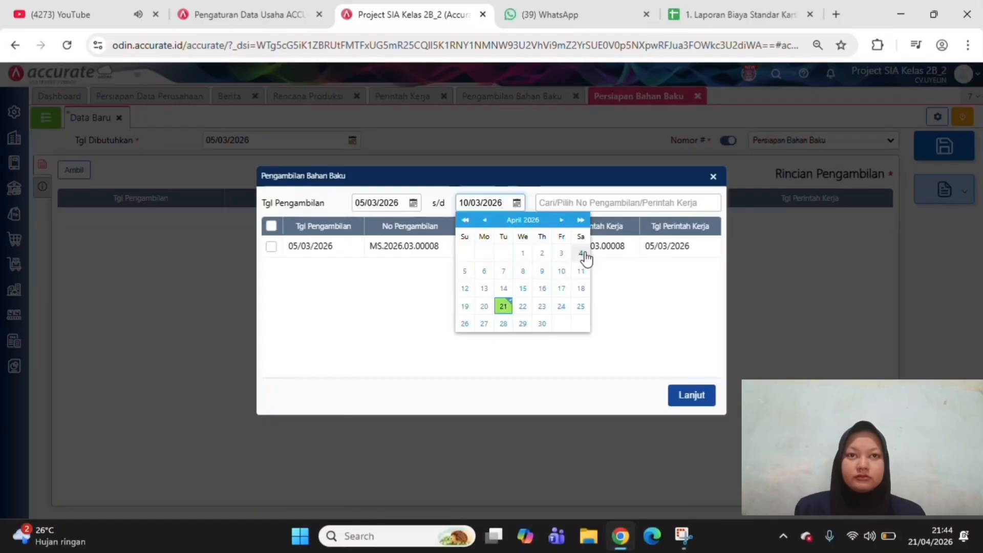
{"action": "left_click", "coordinate": [644, 307]}
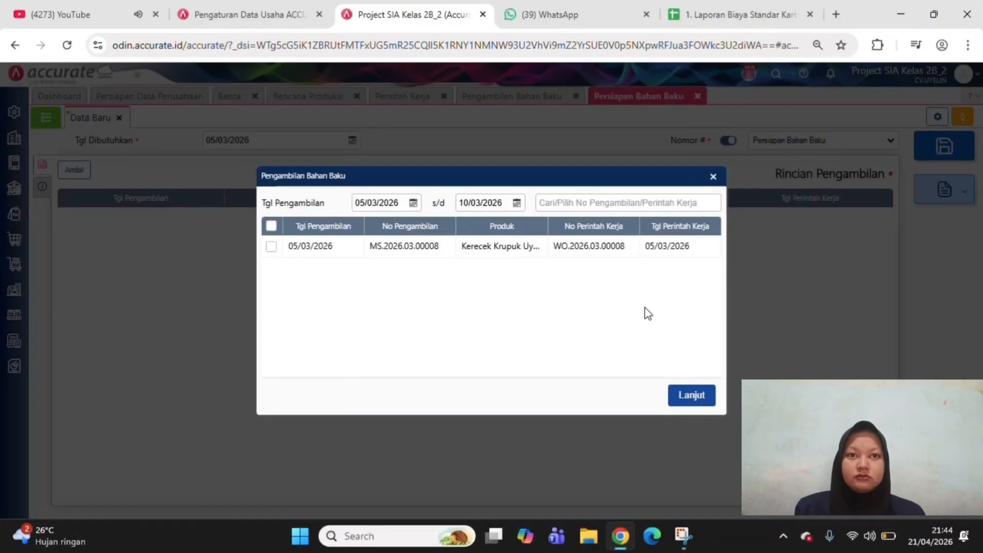
Add the Kerecek Krupuk Uyel 1kg withdrawal dated 05/03/2026 to the raw material preparation and save it
{"action": "left_click", "coordinate": [271, 247]}
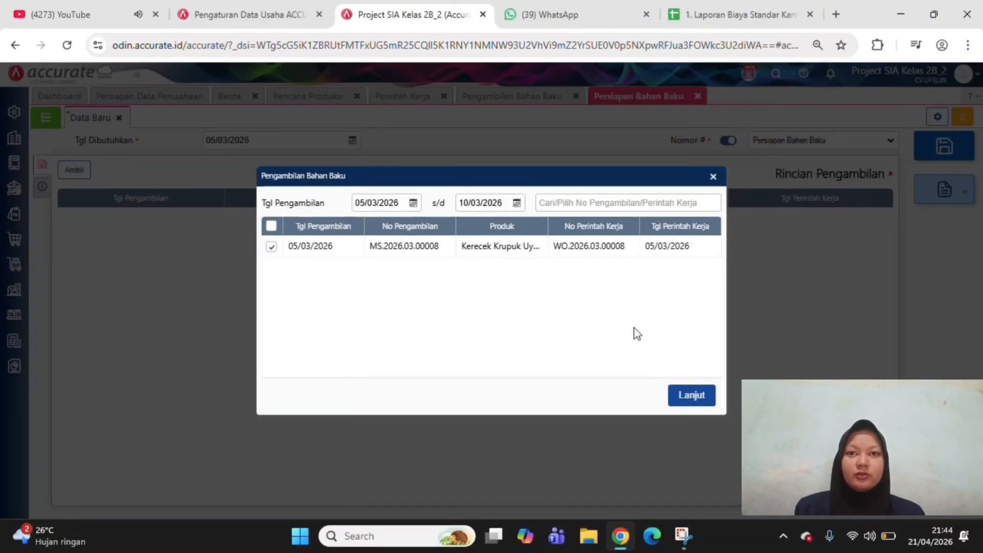
{"action": "left_click", "coordinate": [693, 396]}
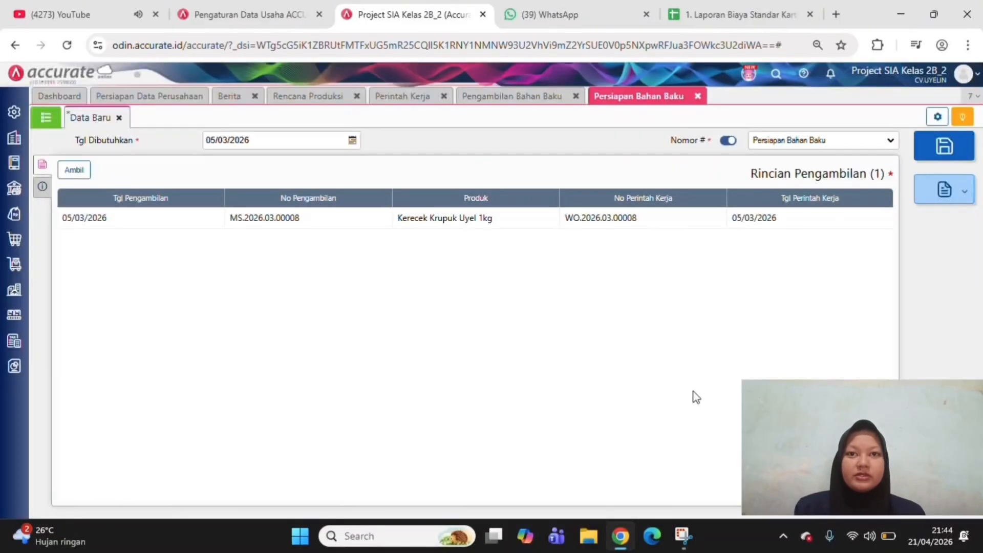
{"action": "left_click", "coordinate": [936, 147]}
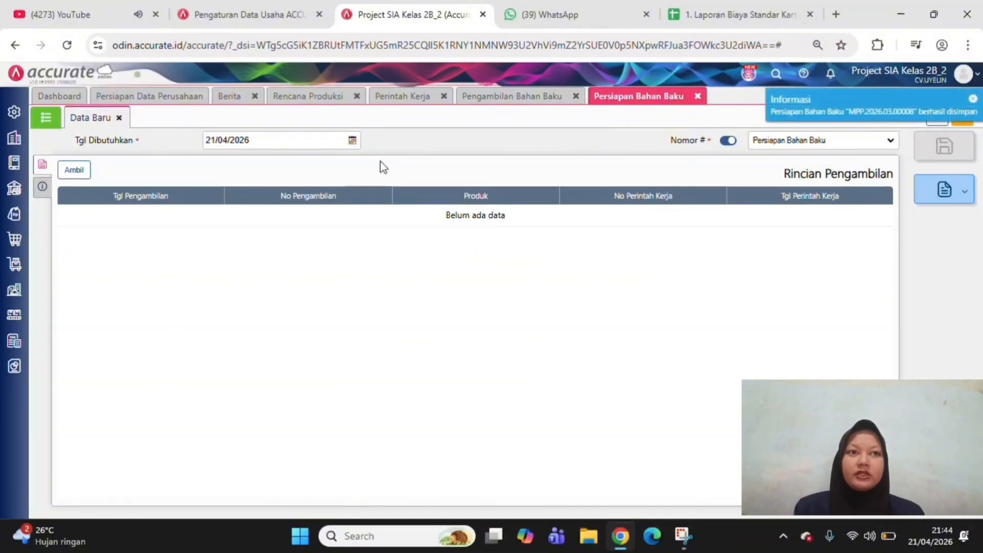
Check the blank preparation form's additional info (Info lainnya), return to its withdrawal details and open the preparation list
{"action": "left_click", "coordinate": [43, 165]}
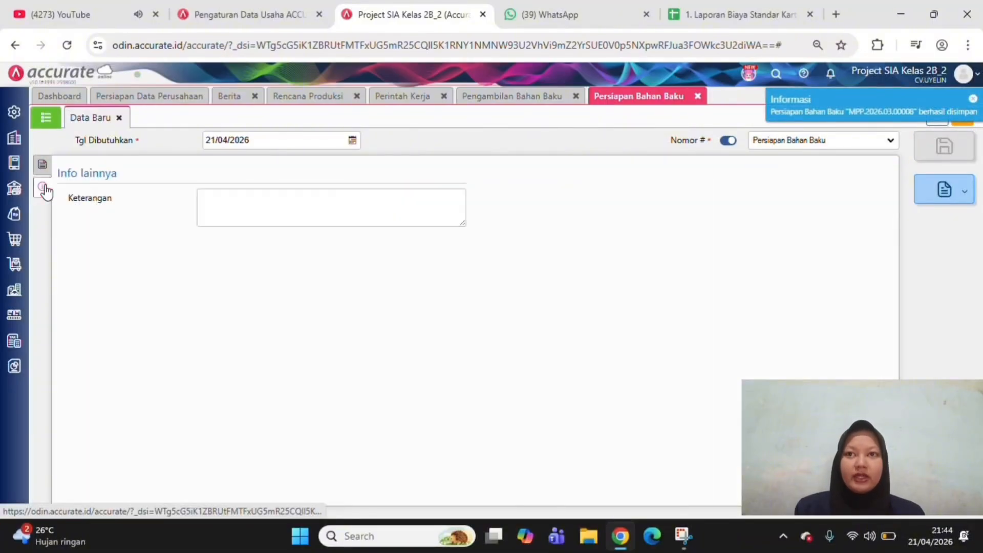
{"action": "left_click", "coordinate": [43, 167]}
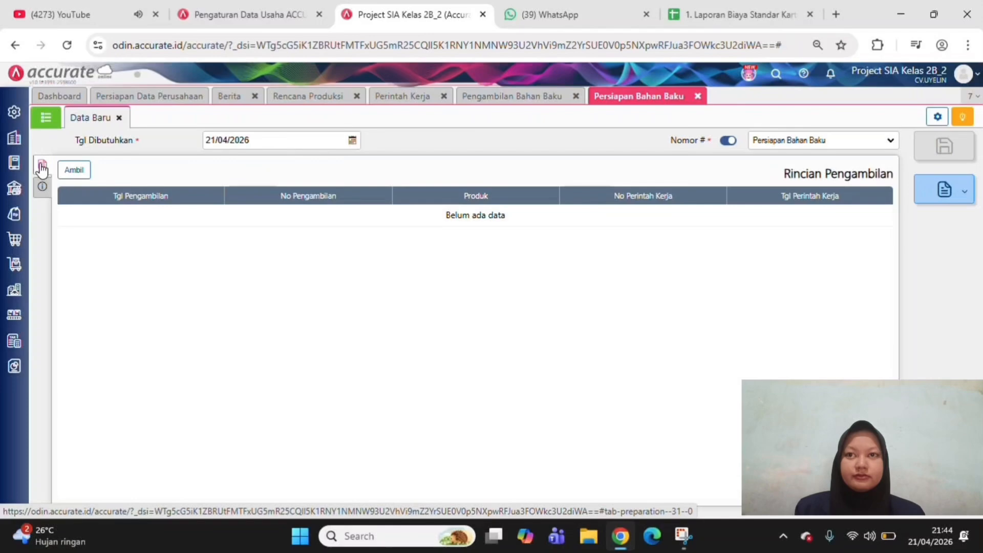
{"action": "left_click", "coordinate": [44, 124]}
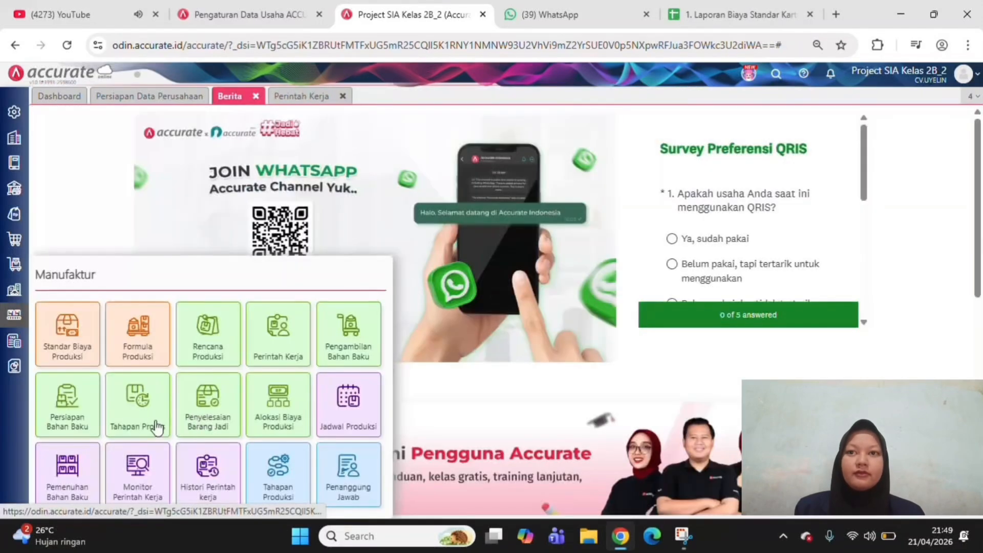
Create a new process stage (Tahapan Proses) for the Kerecek Krupuk Uyel 1kg work order, using the Pengadonan production stage
{"action": "left_click", "coordinate": [150, 423]}
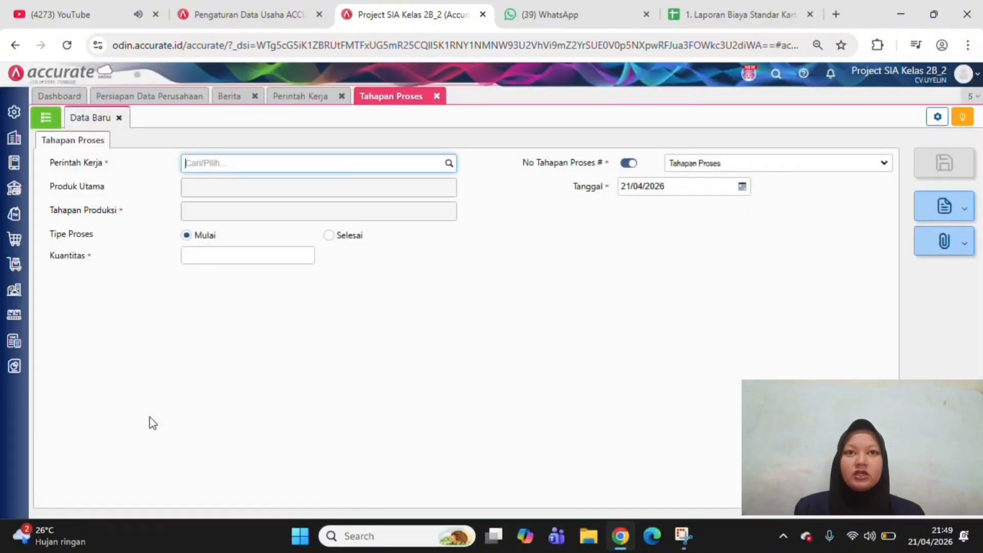
{"action": "left_click", "coordinate": [449, 162]}
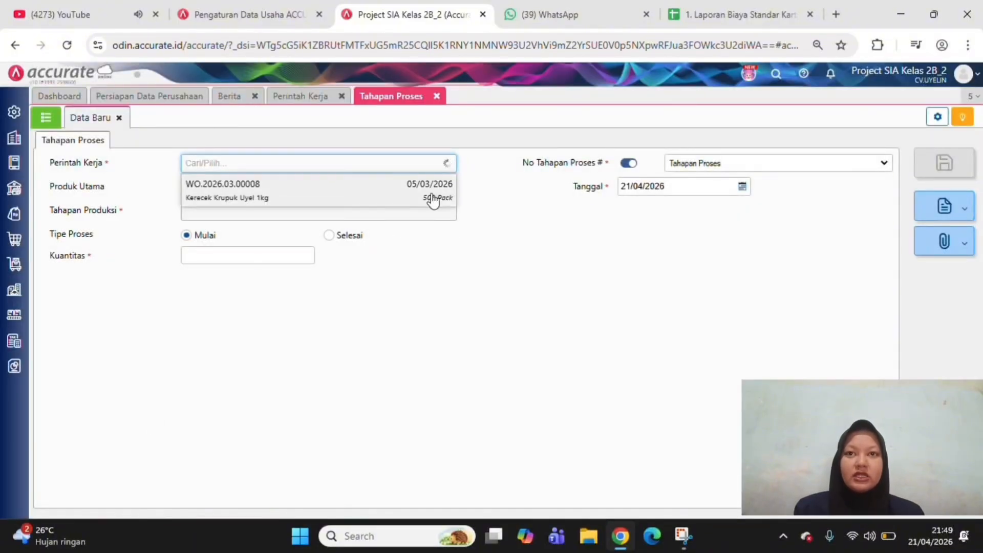
{"action": "left_click", "coordinate": [433, 195]}
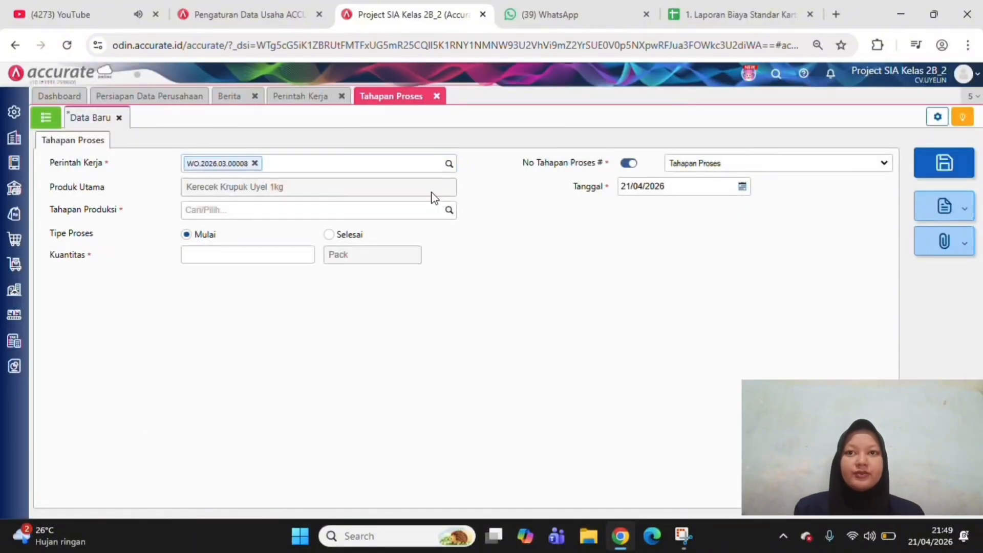
{"action": "left_click", "coordinate": [452, 215]}
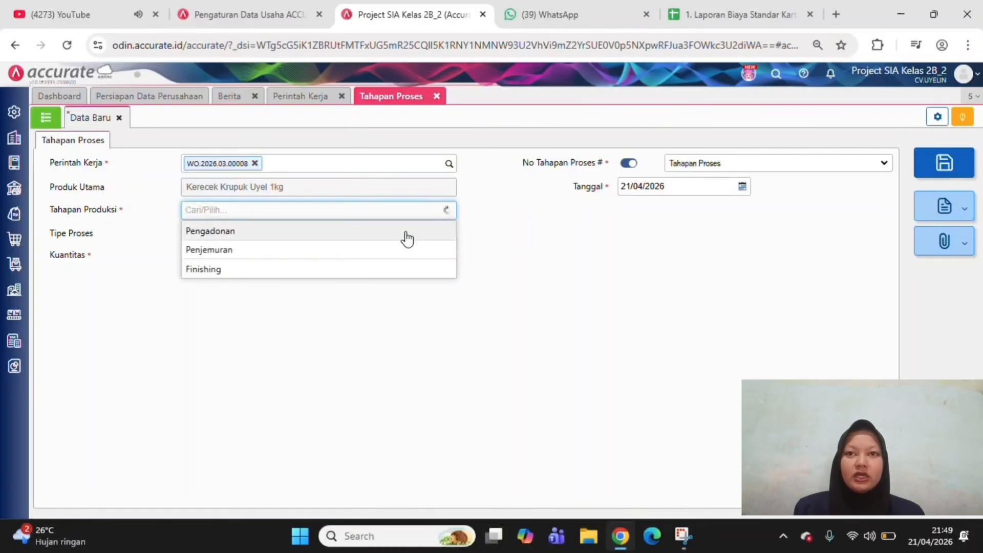
{"action": "left_click", "coordinate": [406, 231]}
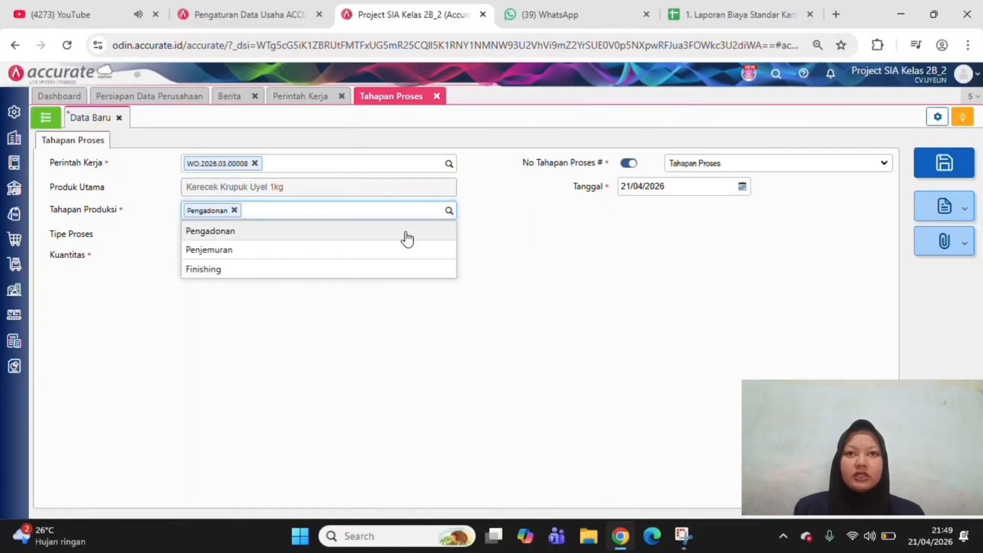
Date the Pengadonan start record 05/03/2026 and save it
{"action": "left_click", "coordinate": [694, 189]}
{"action": "type", "text": "0"}
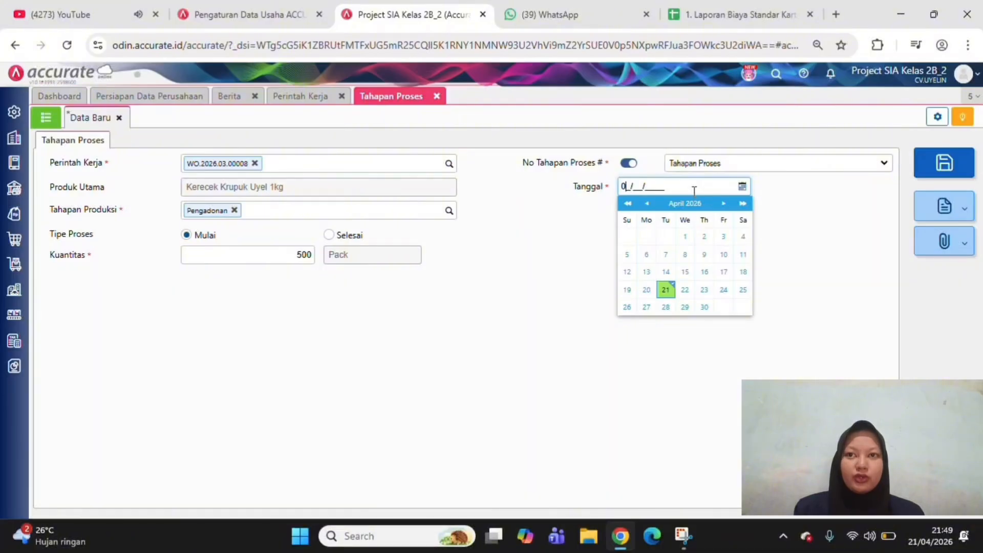
{"action": "type", "text": "5/03/2026"}
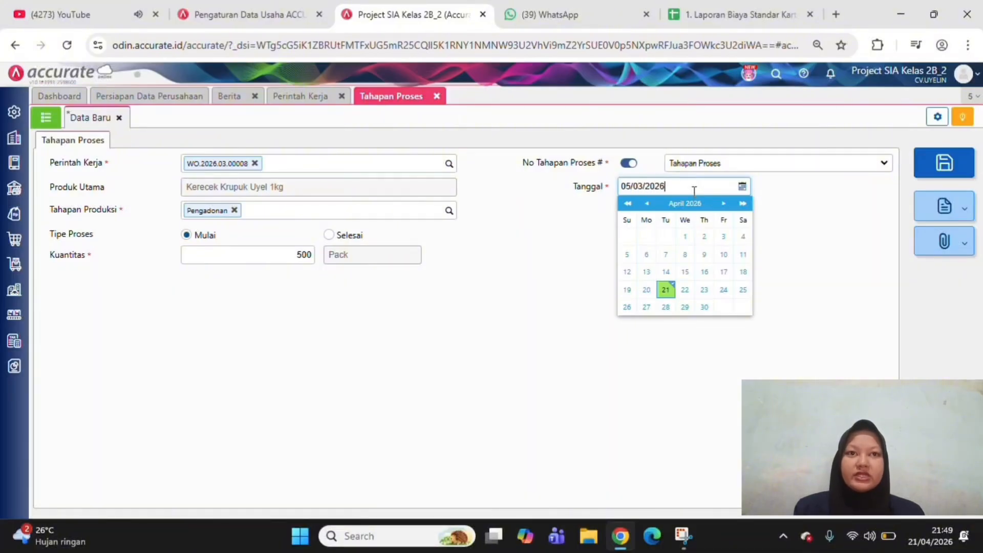
{"action": "left_click", "coordinate": [802, 229]}
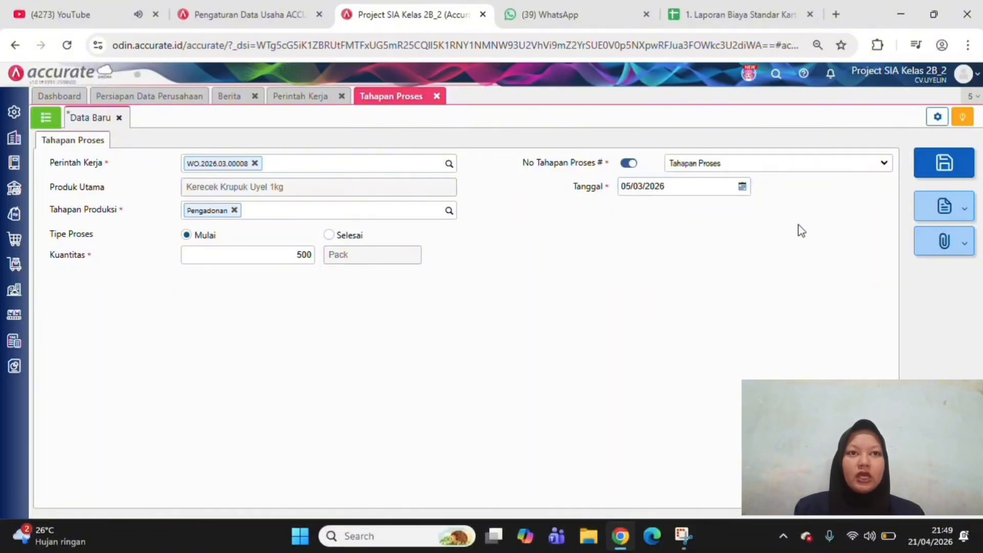
{"action": "left_click", "coordinate": [933, 172]}
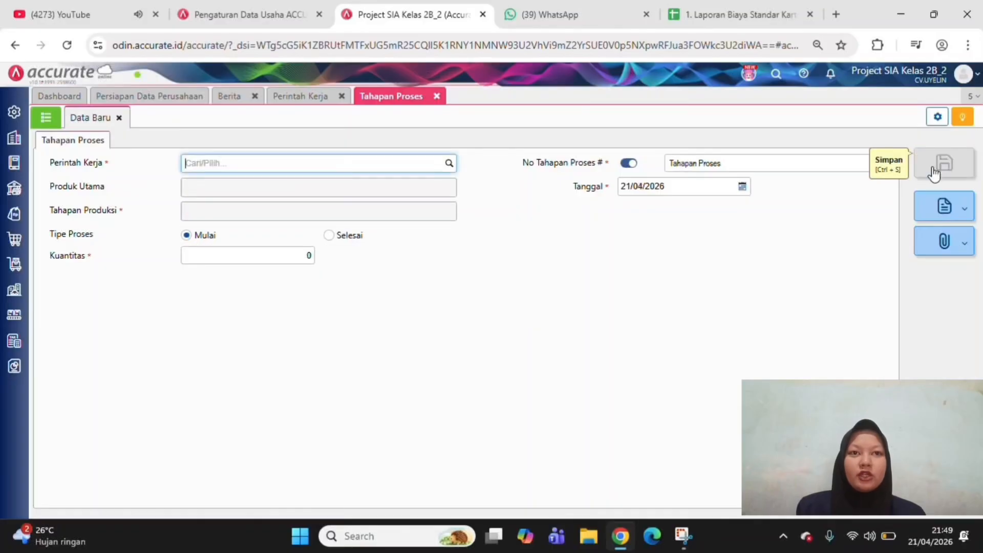
Start another process stage record for the Kerecek Krupuk Uyel 1kg work order, with stage Pengadonan and process type Selesai
{"action": "left_click", "coordinate": [449, 164]}
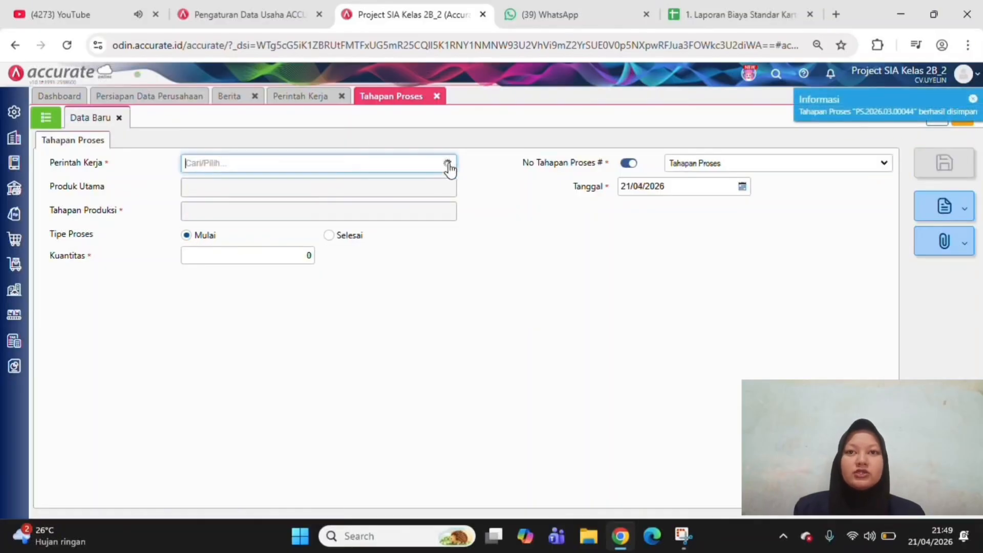
{"action": "left_click", "coordinate": [445, 196]}
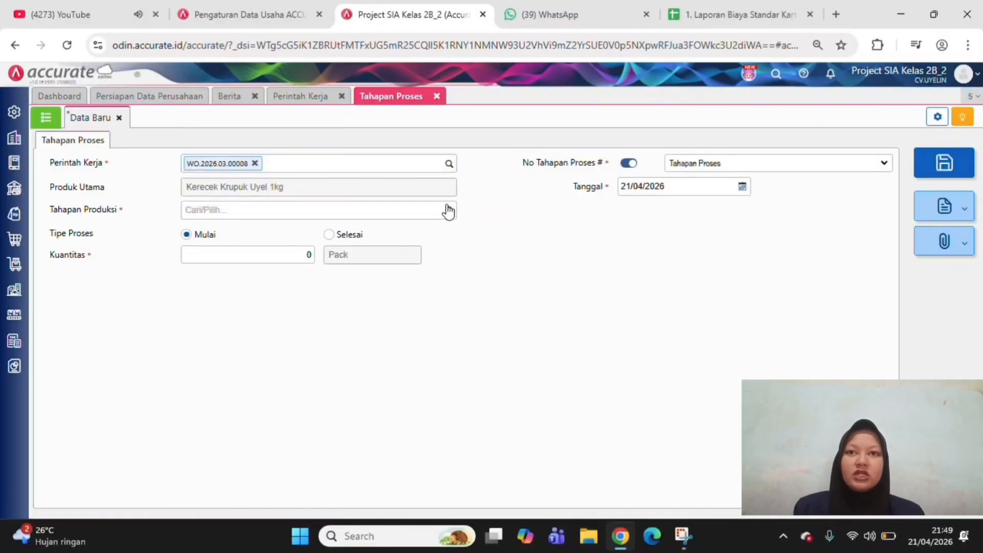
{"action": "left_click", "coordinate": [448, 210]}
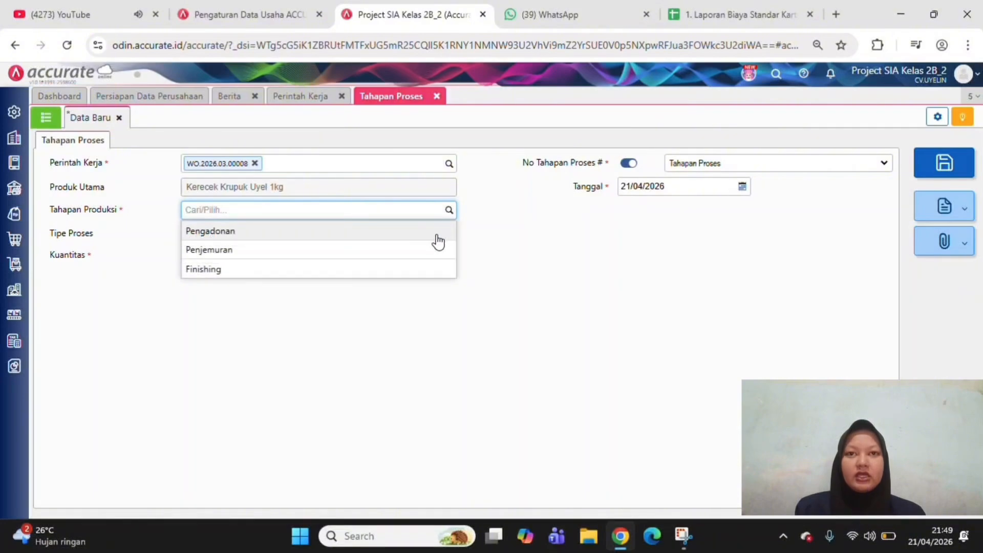
{"action": "left_click", "coordinate": [437, 236]}
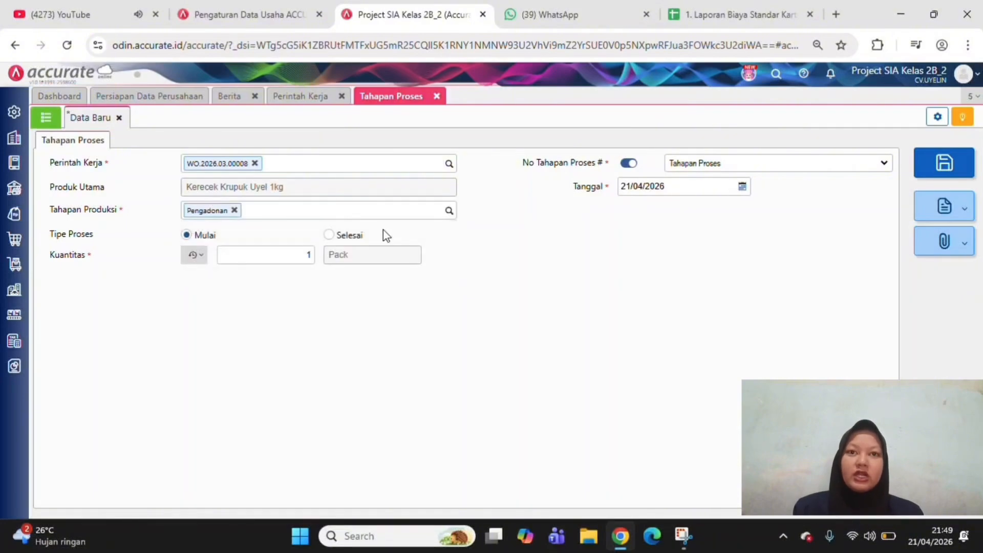
{"action": "left_click", "coordinate": [329, 236]}
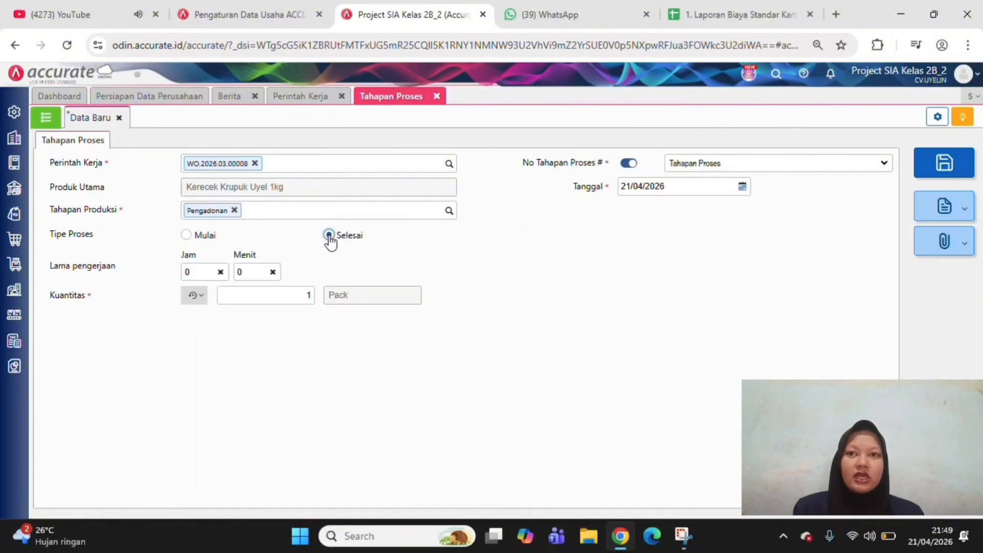
Set the working time (Lama pengerjaan) of the finished Pengadonan stage to 16 hours and 30 minutes
{"action": "left_click", "coordinate": [204, 271]}
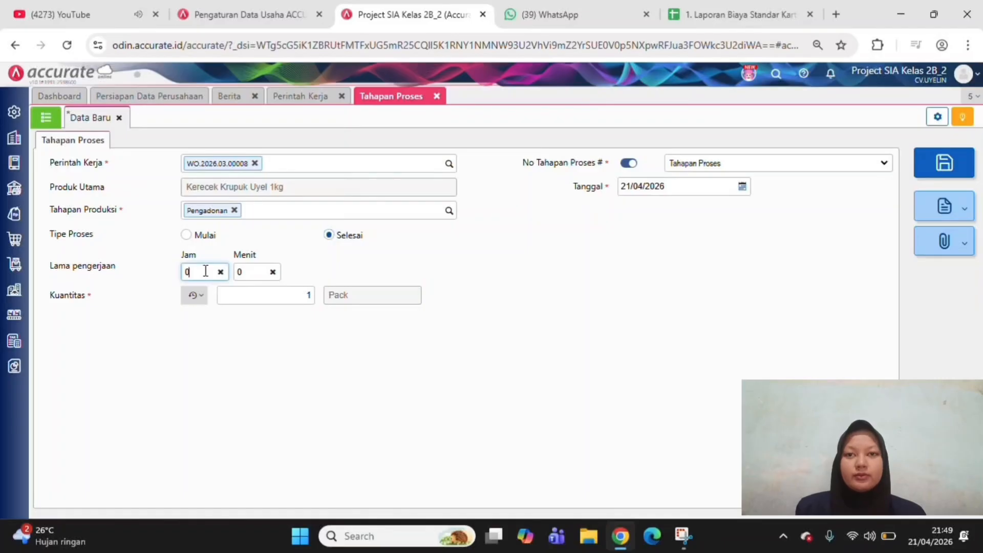
{"action": "key", "text": "BackSpace"}
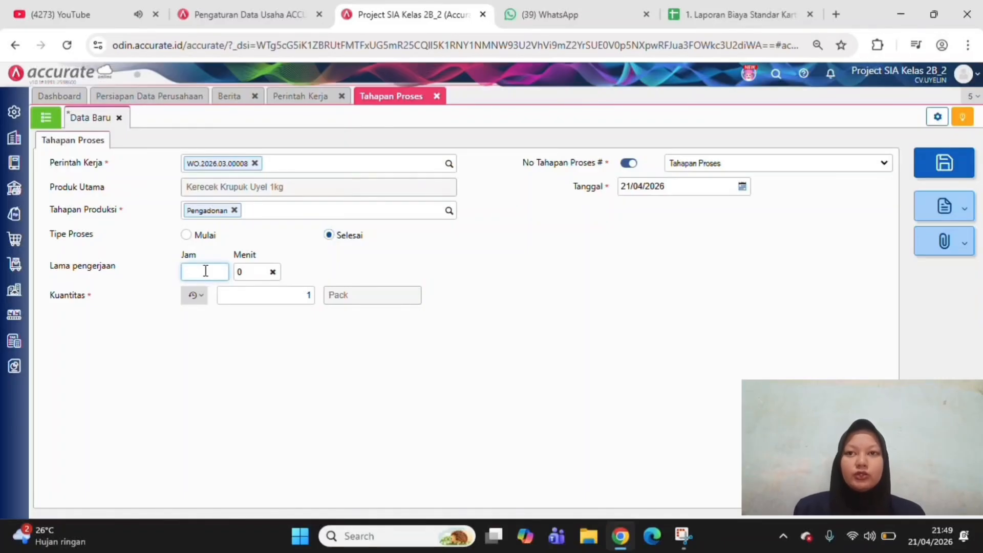
{"action": "type", "text": "16"}
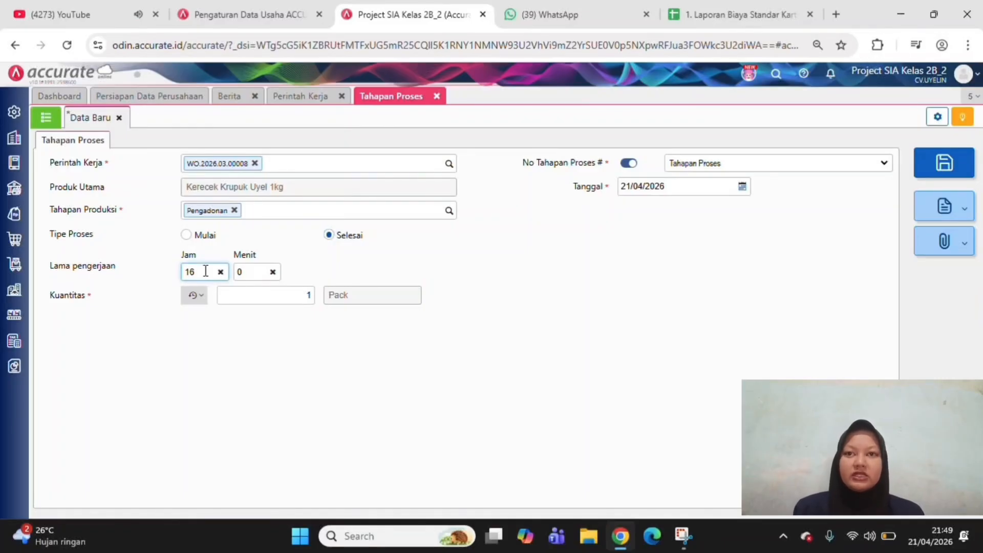
{"action": "left_click", "coordinate": [245, 271]}
{"action": "type", "text": "3"}
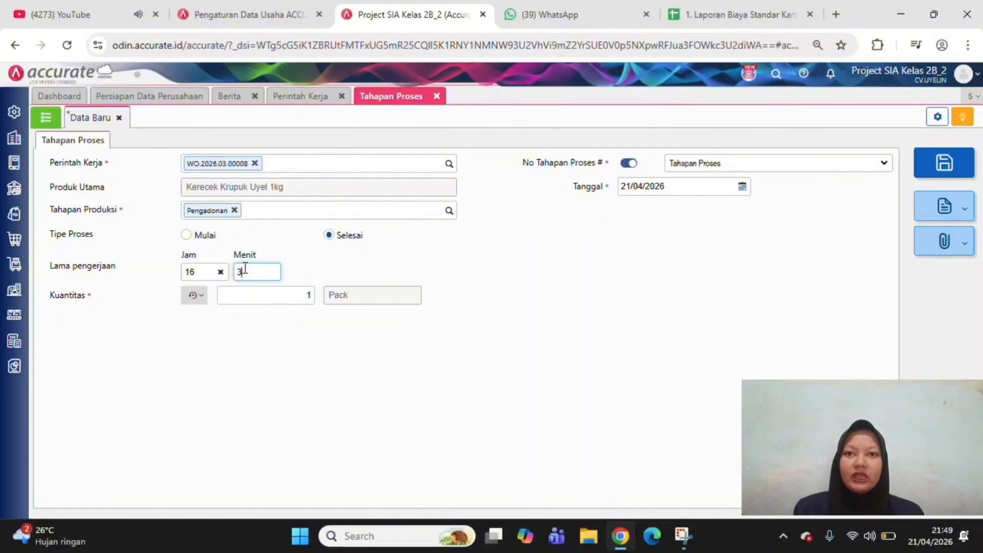
{"action": "type", "text": "0"}
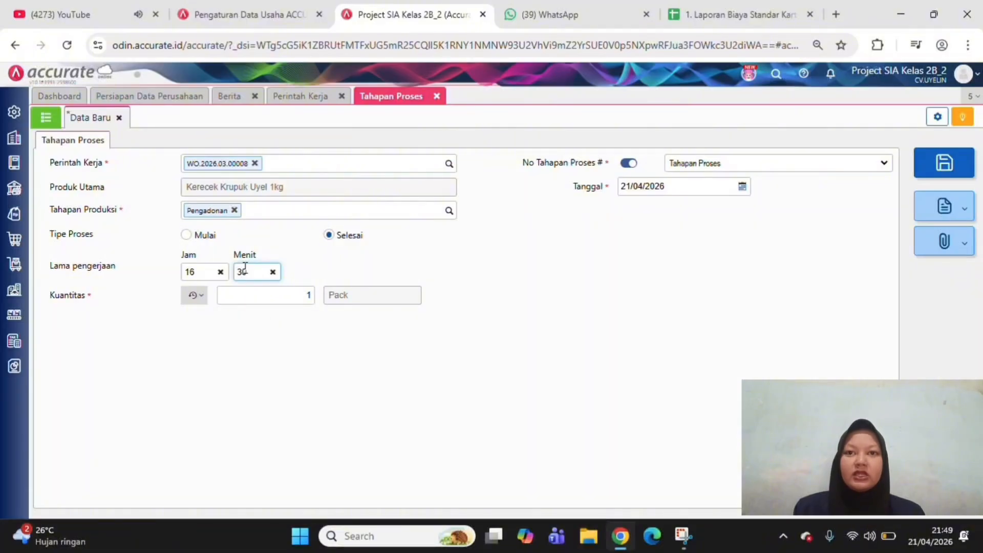
Set the finished Pengadonan stage's quantity to 500 packs
{"action": "left_click", "coordinate": [312, 297]}
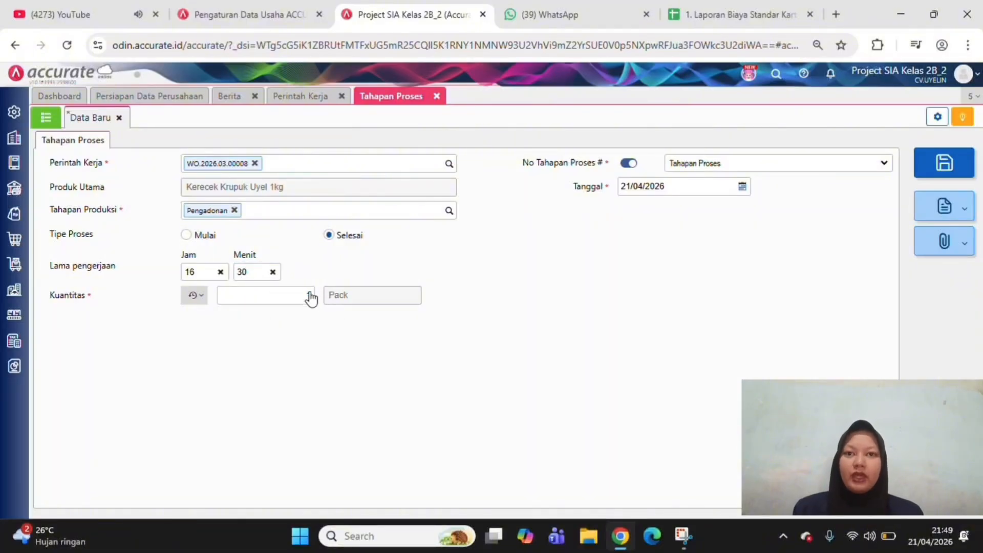
{"action": "left_click", "coordinate": [306, 294]}
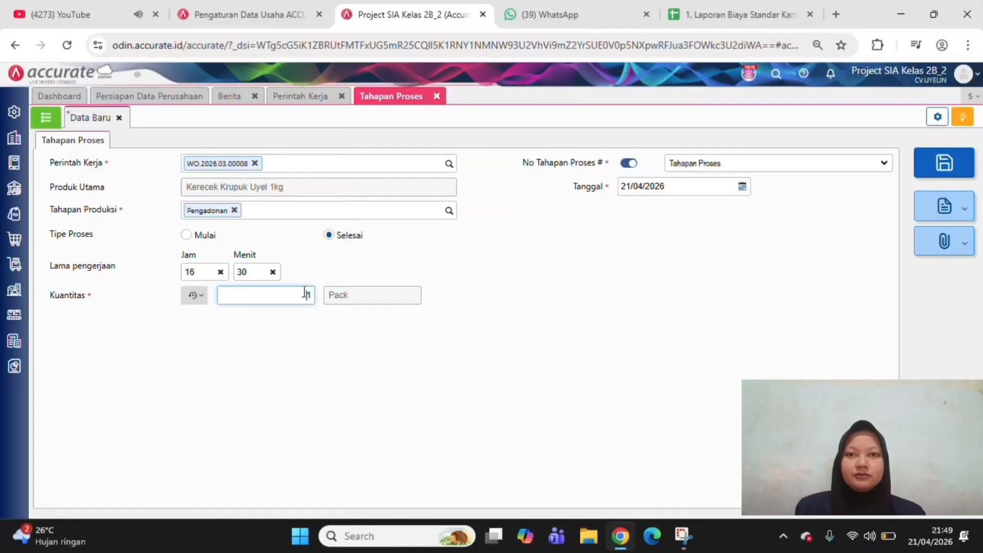
{"action": "type", "text": "5000"}
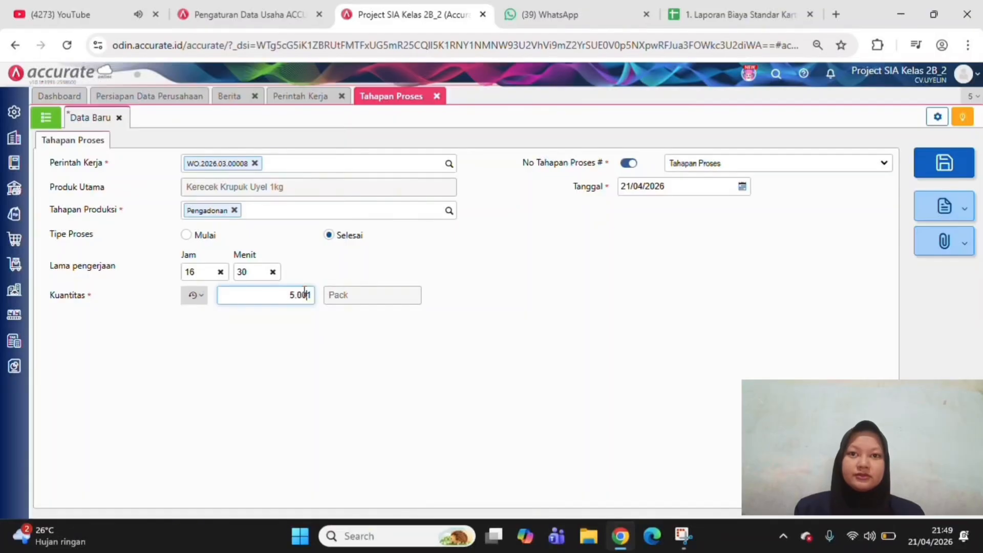
{"action": "key", "text": "BackSpace"}
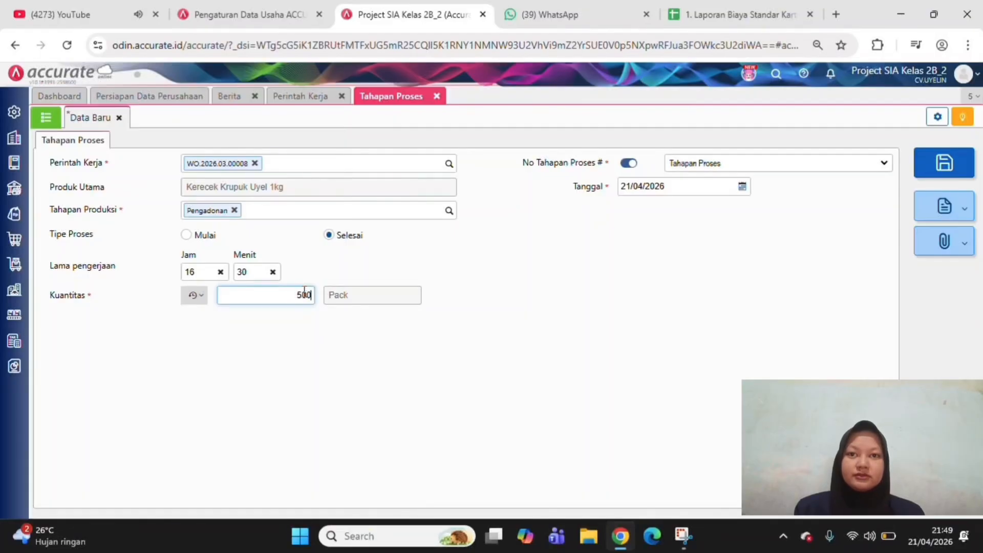
{"action": "left_click", "coordinate": [545, 328]}
{"action": "left_click", "coordinate": [671, 187]}
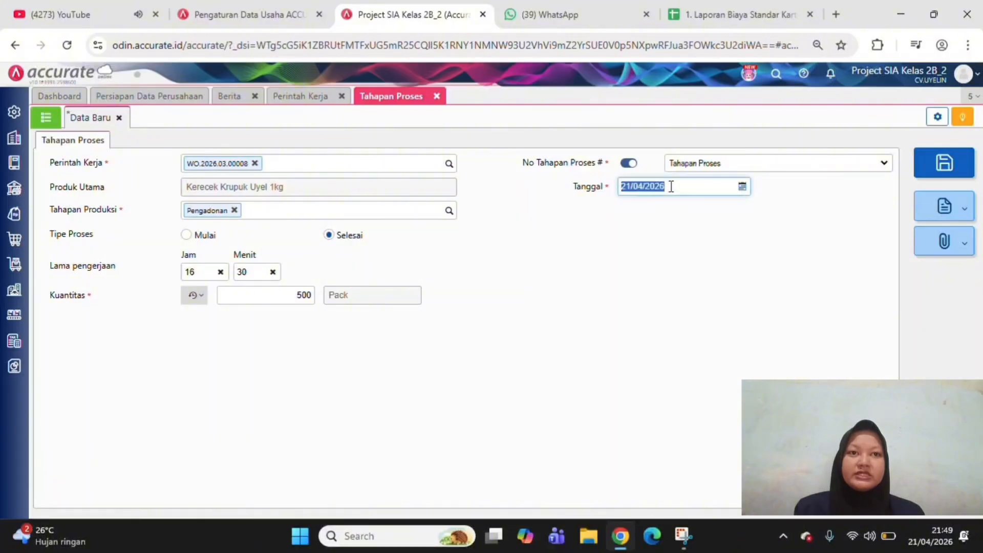
{"action": "type", "text": "06/"}
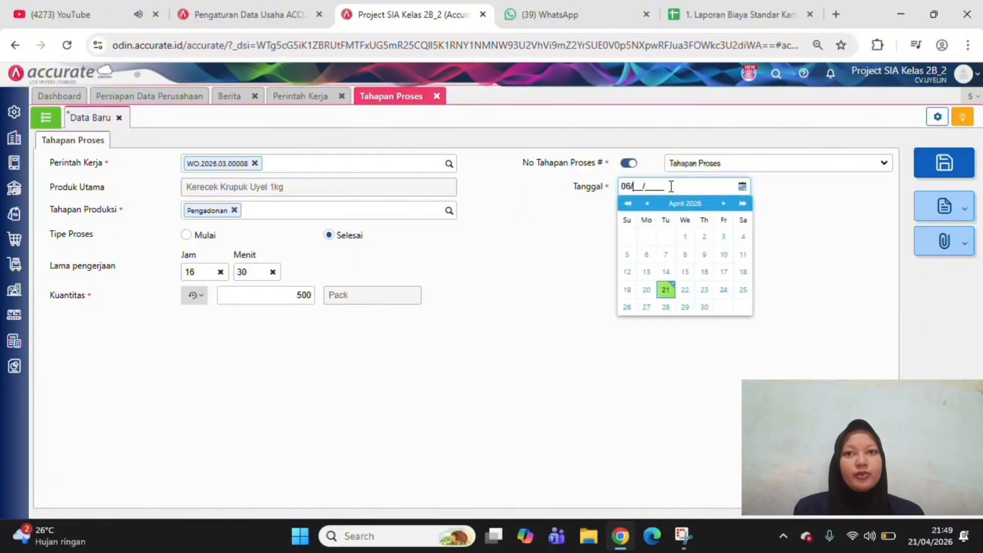
{"action": "type", "text": "03/206"}
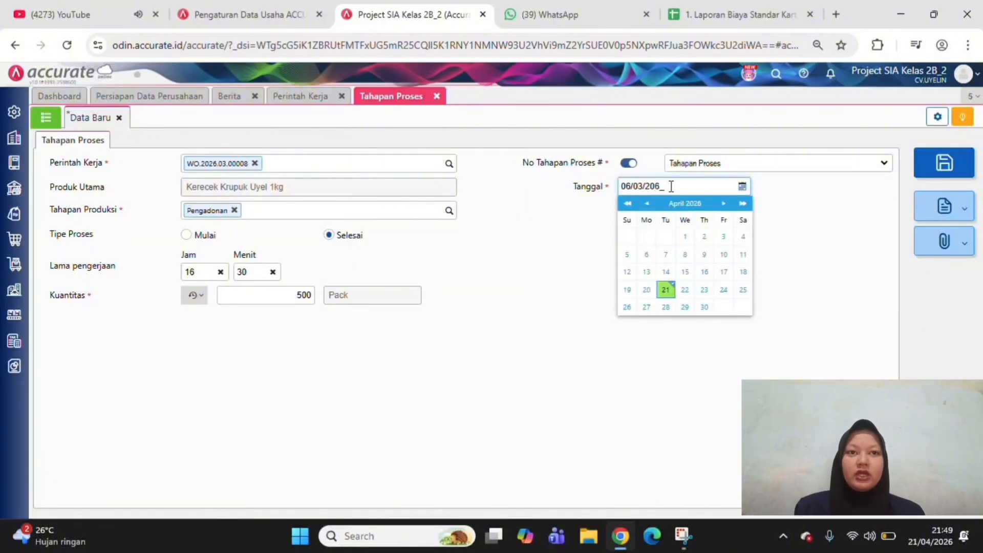
{"action": "left_click", "coordinate": [856, 233]}
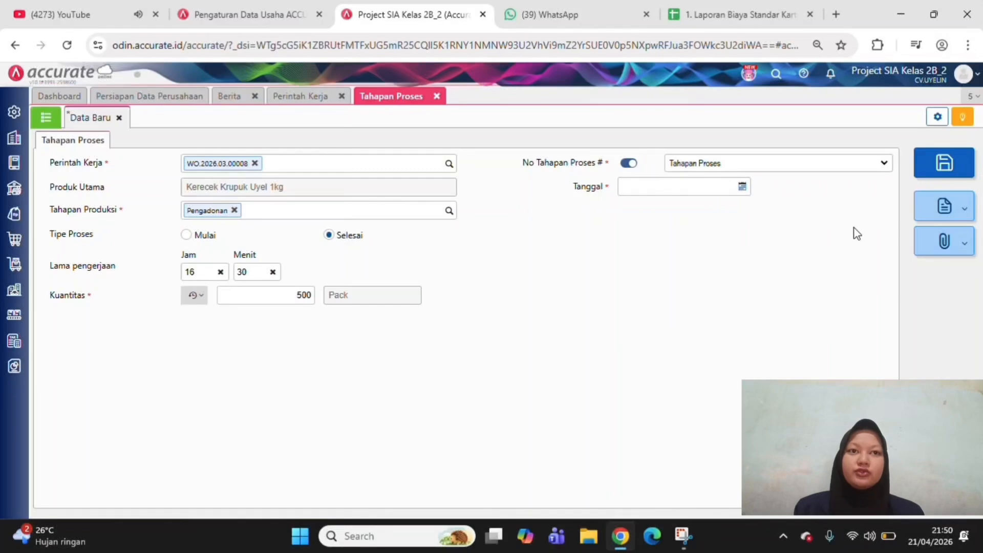
Date the finished Pengadonan stage record 06/03/2026 and save it
{"action": "left_click", "coordinate": [692, 187]}
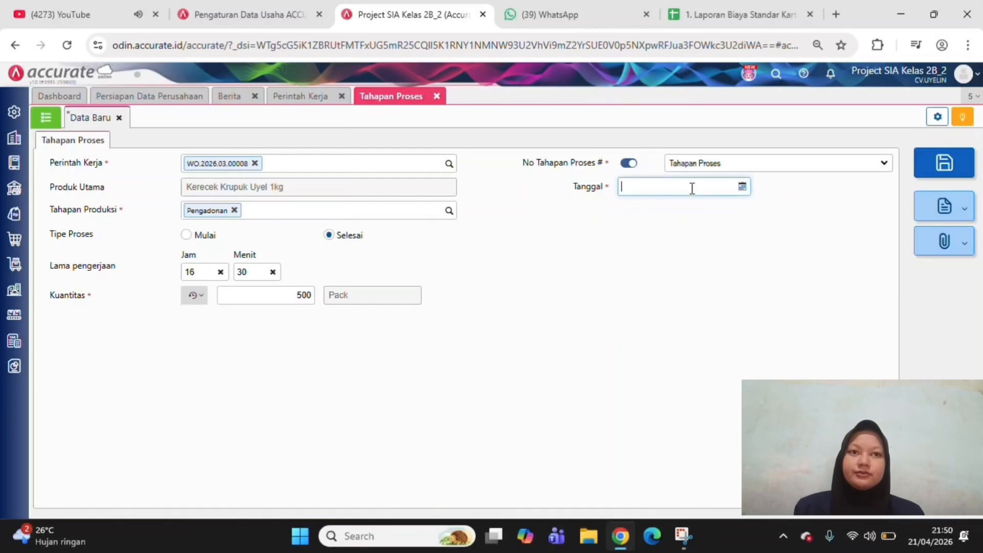
{"action": "left_click", "coordinate": [692, 188]}
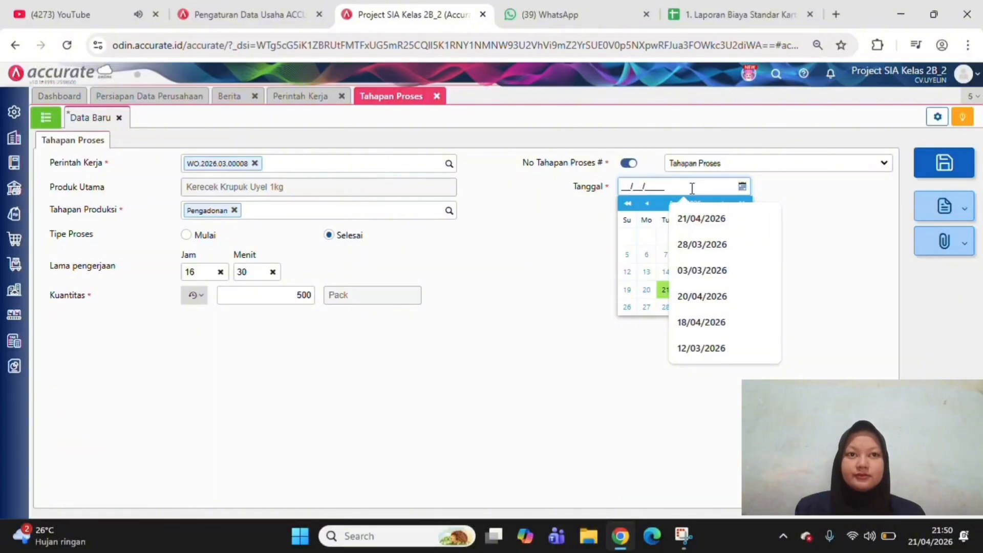
{"action": "key", "text": "BackSpace"}
{"action": "key", "text": "BackSpace"}
{"action": "key", "text": "BackSpace"}
{"action": "key", "text": "BackSpace"}
{"action": "key", "text": "BackSpace"}
{"action": "key", "text": "BackSpace"}
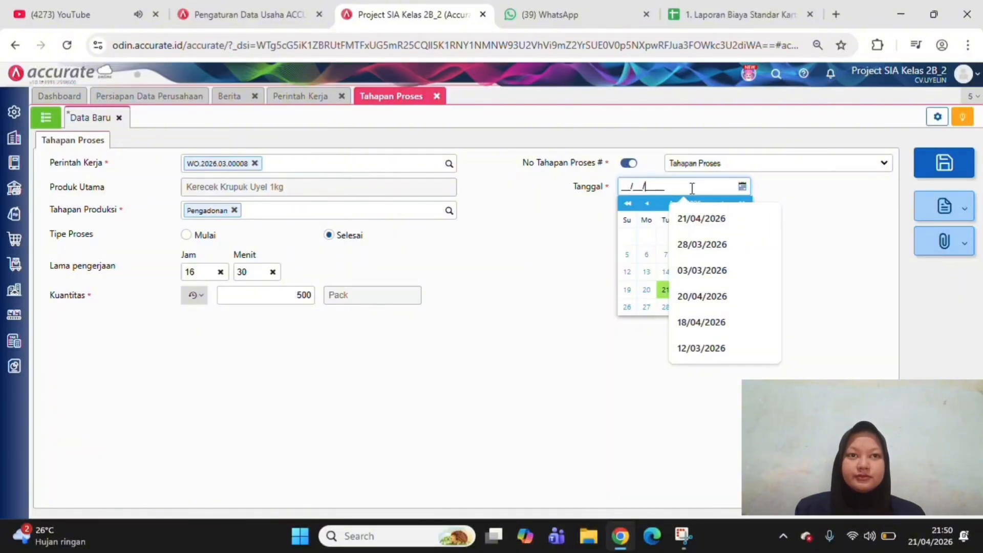
{"action": "type", "text": "06/03/2026"}
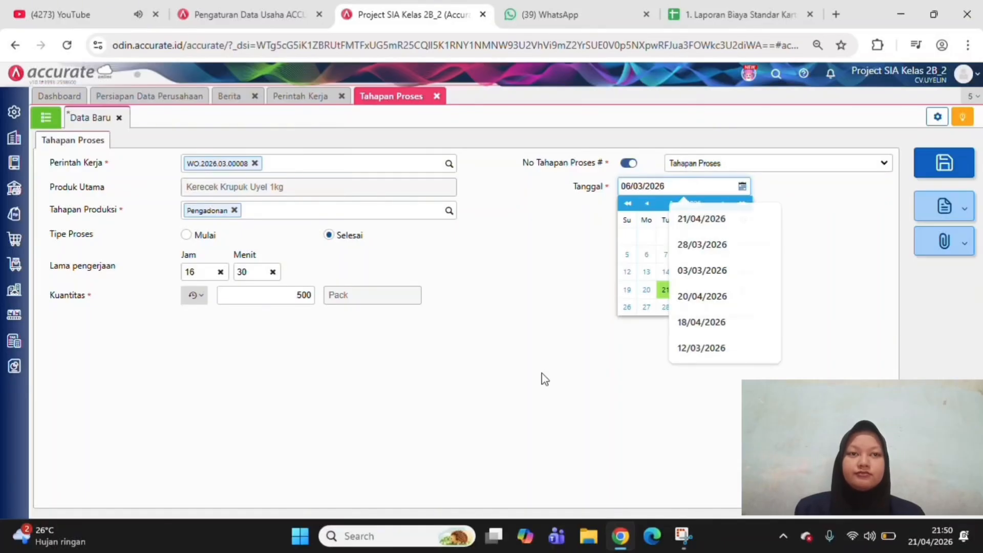
{"action": "left_click", "coordinate": [584, 357]}
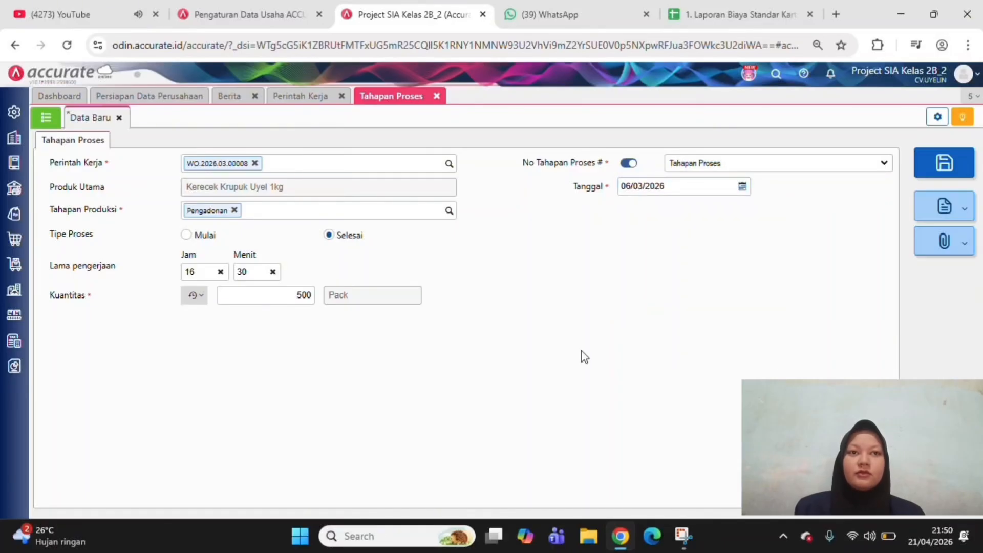
{"action": "left_click", "coordinate": [938, 165]}
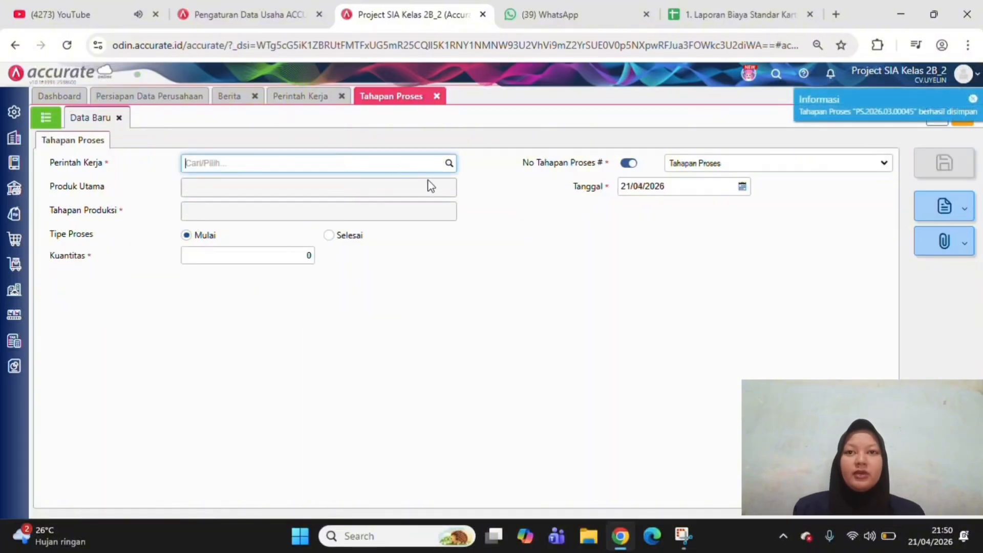
Fill a new process stage record for the Kerecek Krupuk Uyel 1kg work order with production stage Penjemuran, keeping process type Mulai
{"action": "left_click", "coordinate": [450, 169]}
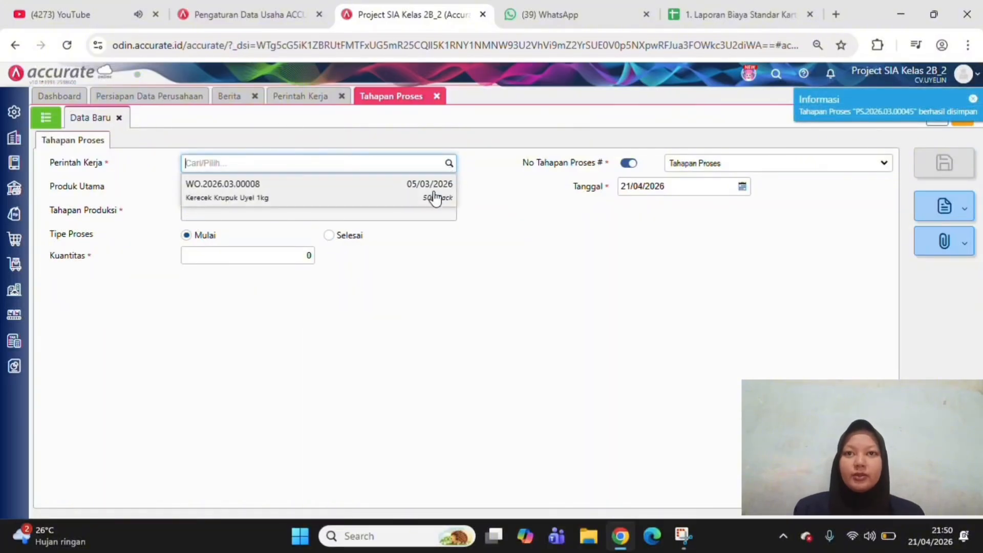
{"action": "left_click", "coordinate": [434, 197]}
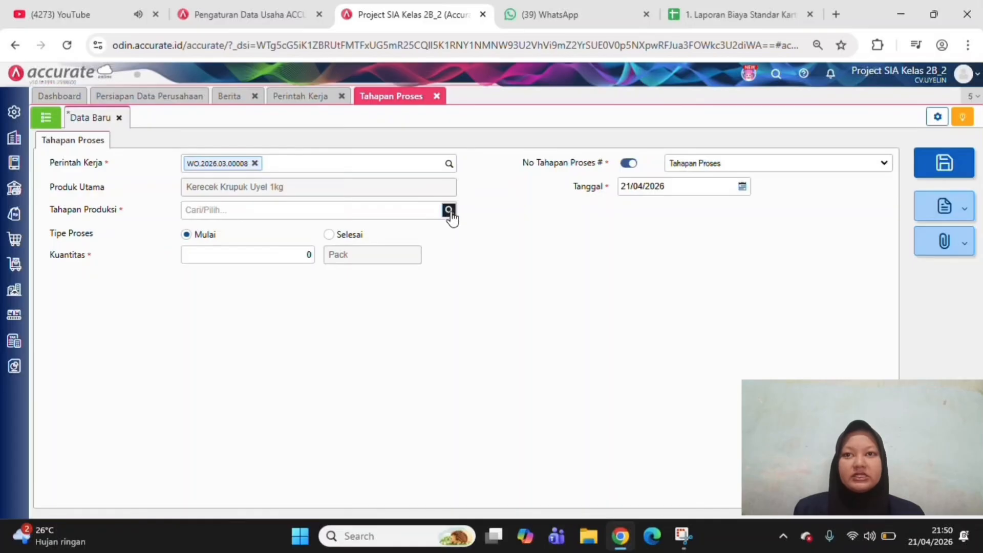
{"action": "left_click", "coordinate": [448, 210]}
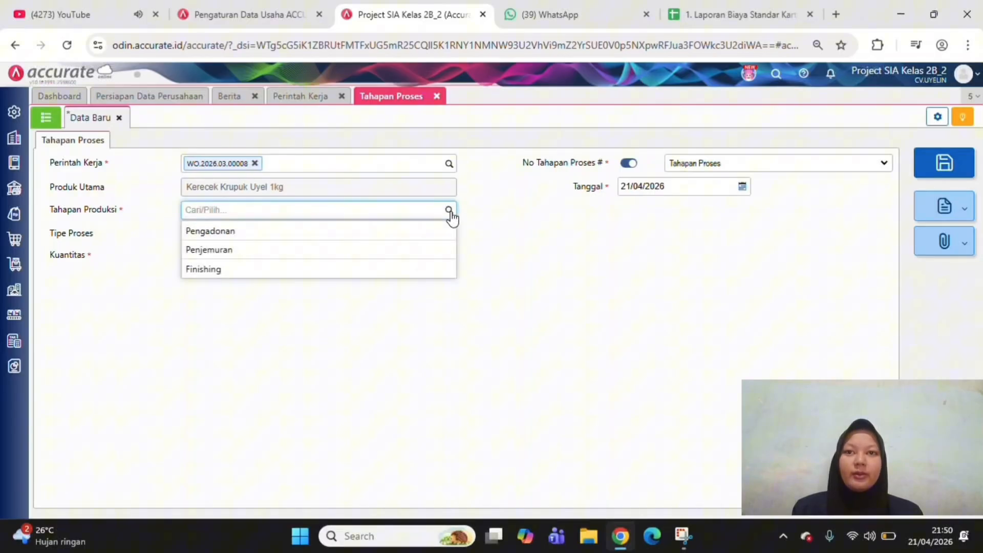
{"action": "left_click", "coordinate": [435, 250]}
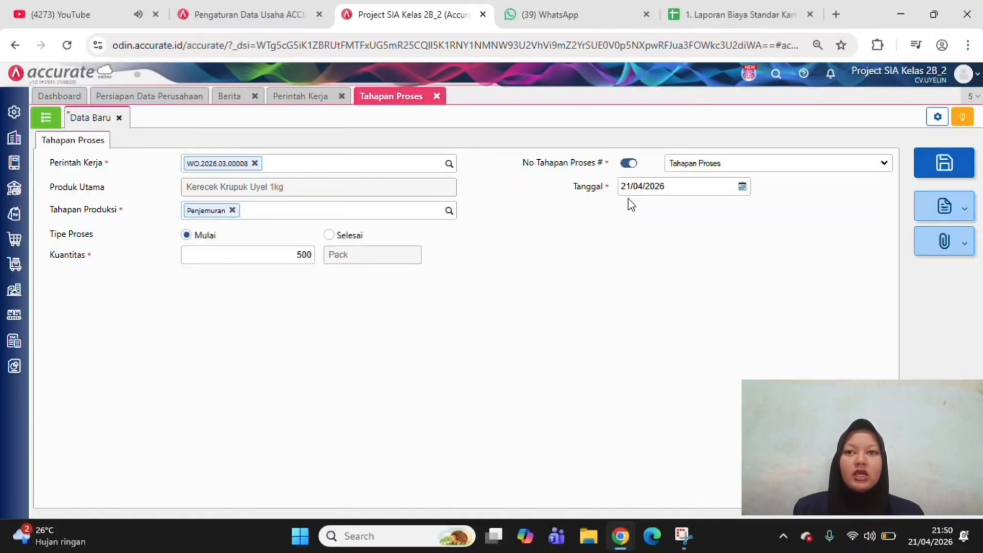
Date the Penjemuran start record 07/03/2026 and save it
{"action": "left_click", "coordinate": [664, 188]}
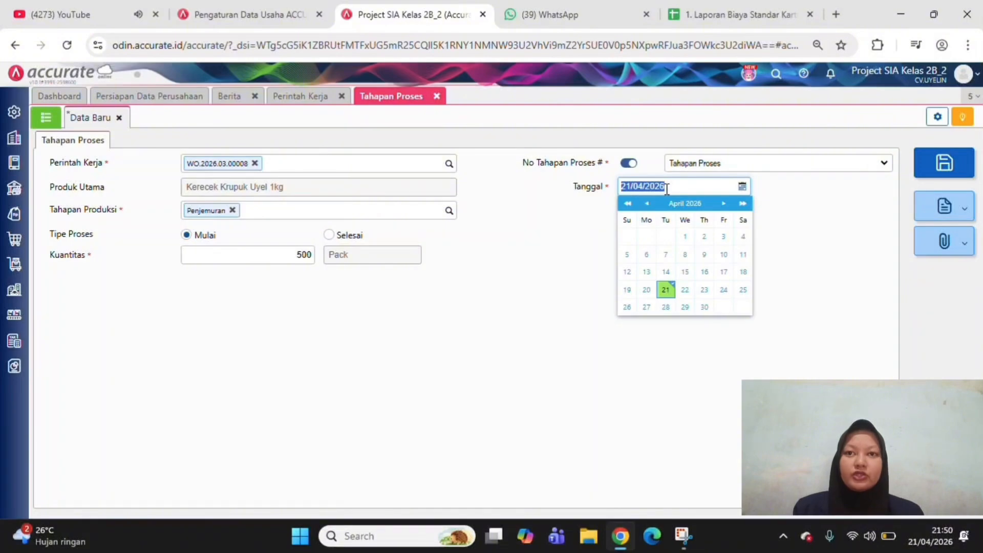
{"action": "type", "text": "07/"}
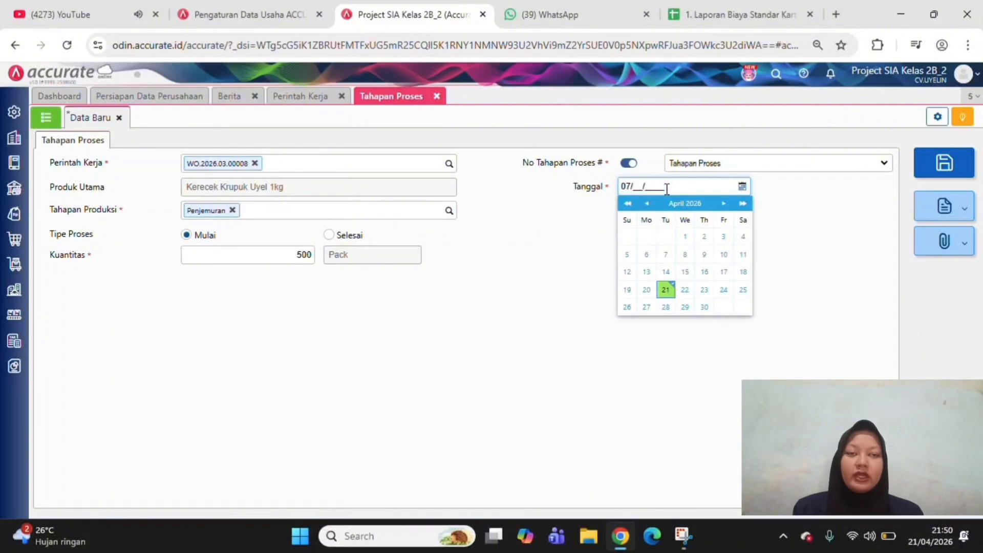
{"action": "type", "text": "03/20"}
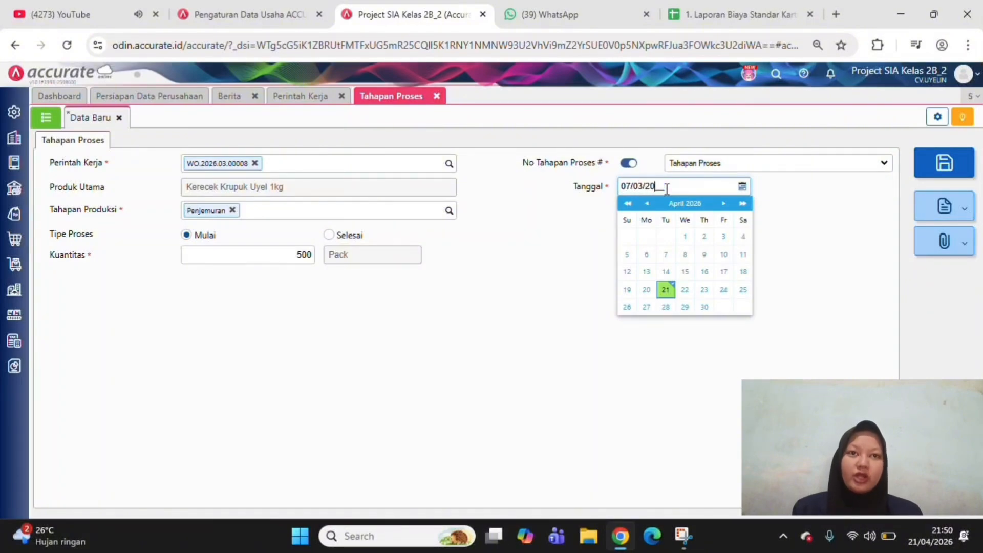
{"action": "type", "text": "26"}
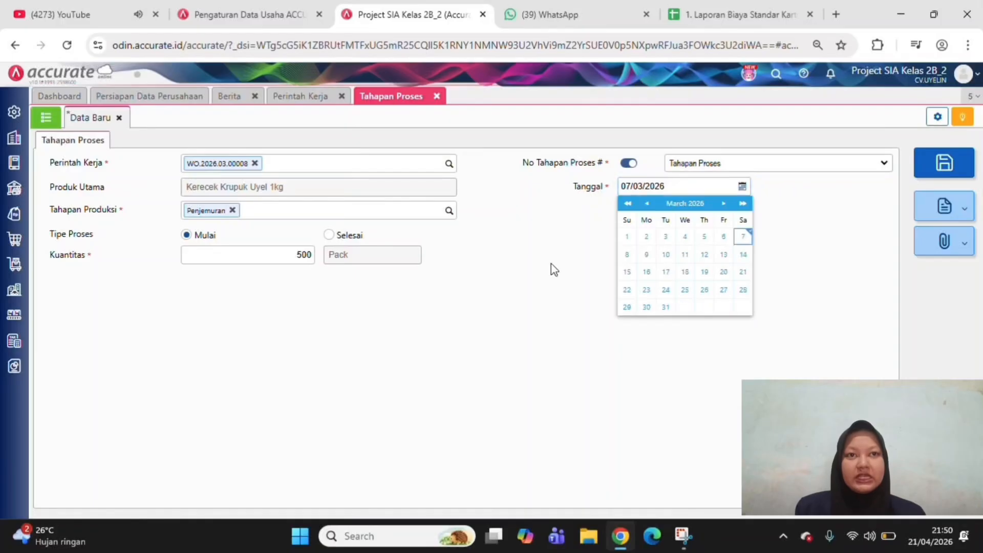
{"action": "left_click", "coordinate": [529, 270]}
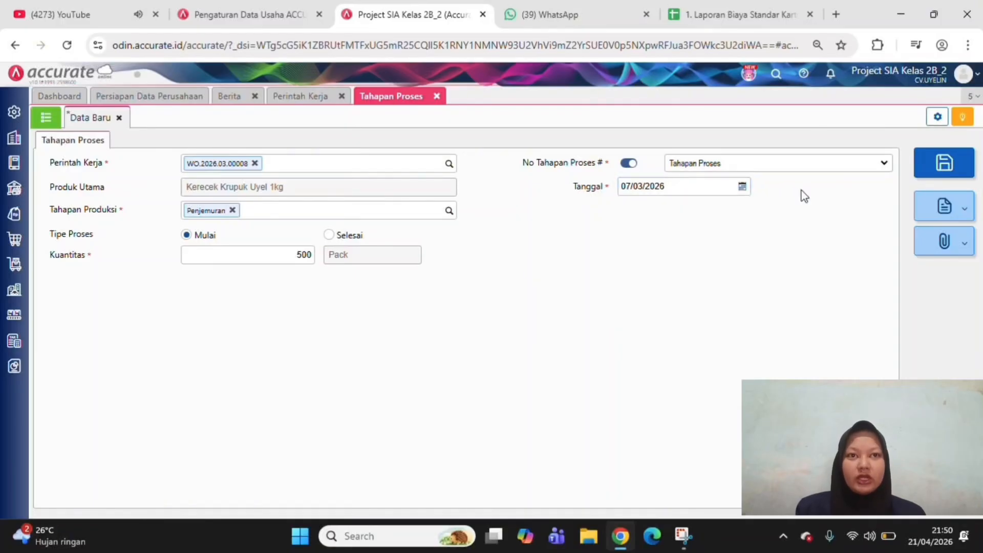
{"action": "left_click", "coordinate": [942, 164]}
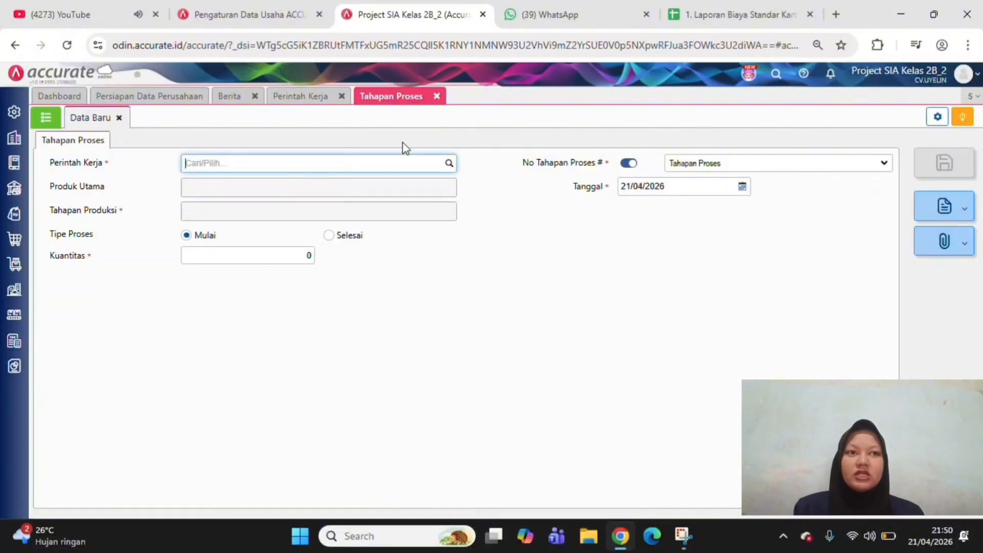
Start another process stage record for the Kerecek Krupuk Uyel 1kg work order, with stage Penjemuran and process type Selesai
{"action": "left_click", "coordinate": [451, 166]}
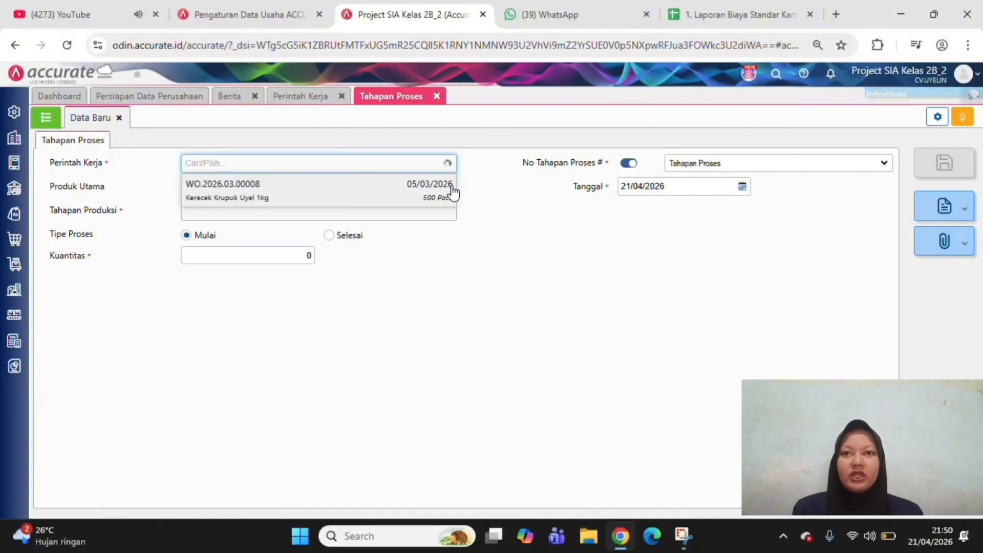
{"action": "left_click", "coordinate": [453, 191]}
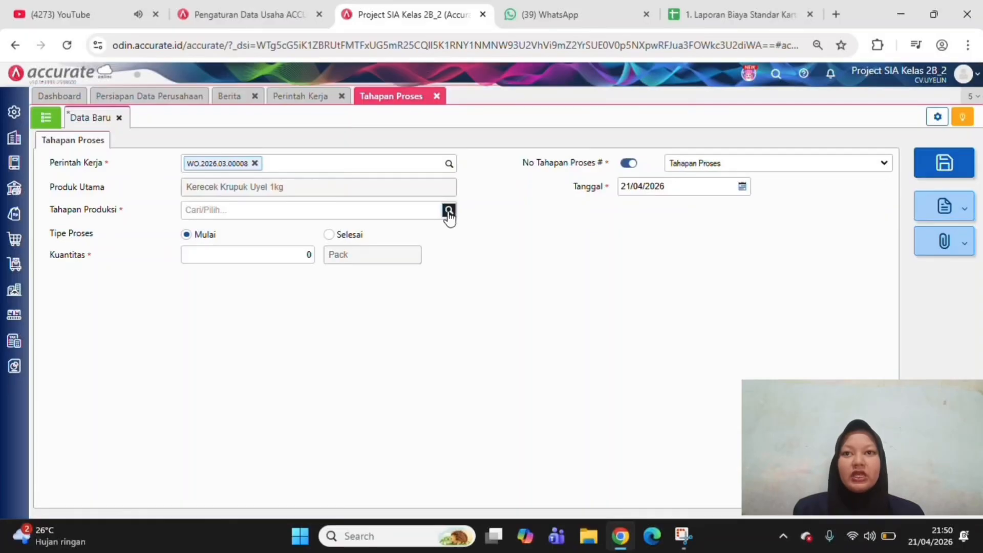
{"action": "left_click", "coordinate": [448, 211]}
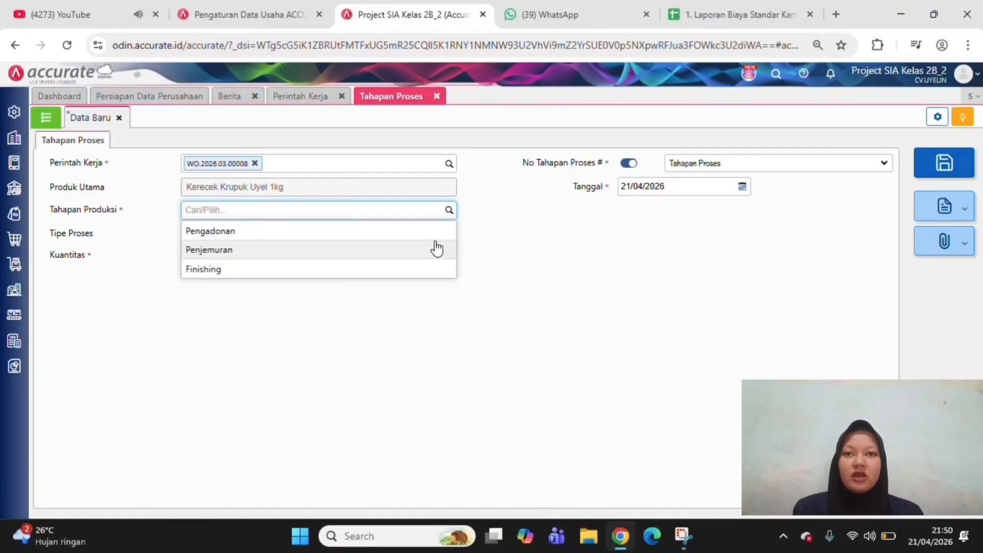
{"action": "left_click", "coordinate": [435, 251]}
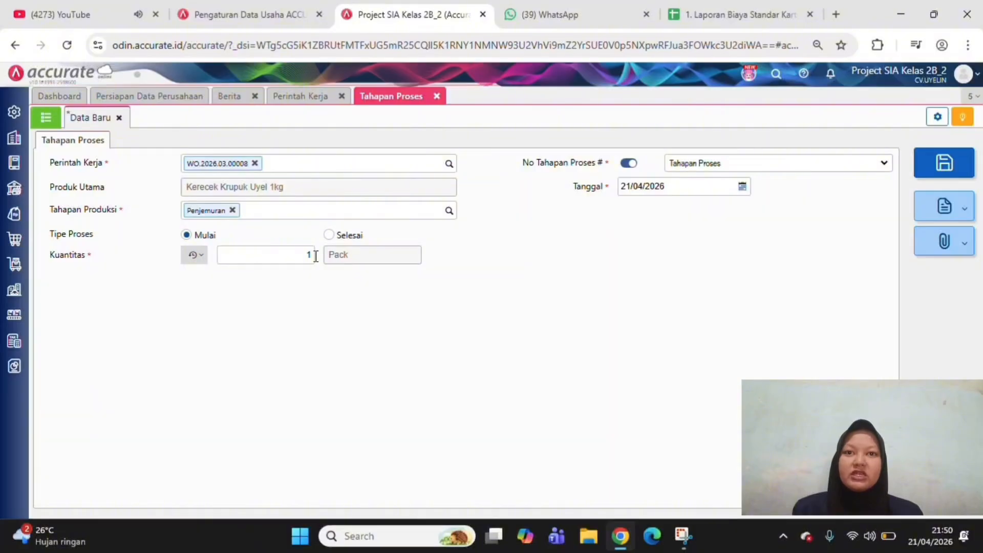
{"action": "left_click", "coordinate": [328, 235]}
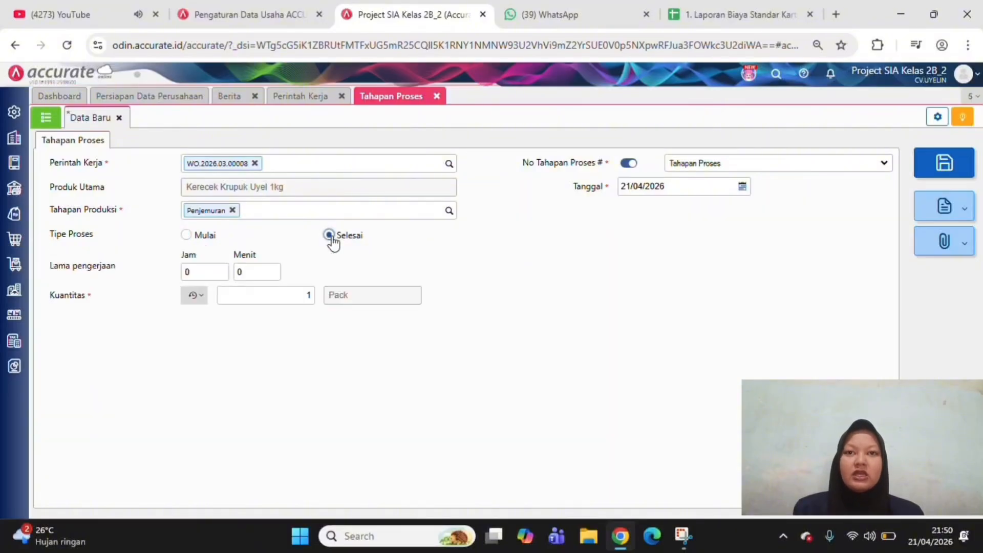
Set the working time (Lama pengerjaan) of the finished Penjemuran stage to 16 hours and 30 minutes
{"action": "left_click", "coordinate": [213, 271]}
{"action": "key", "text": "BackSpace"}
{"action": "type", "text": "16"}
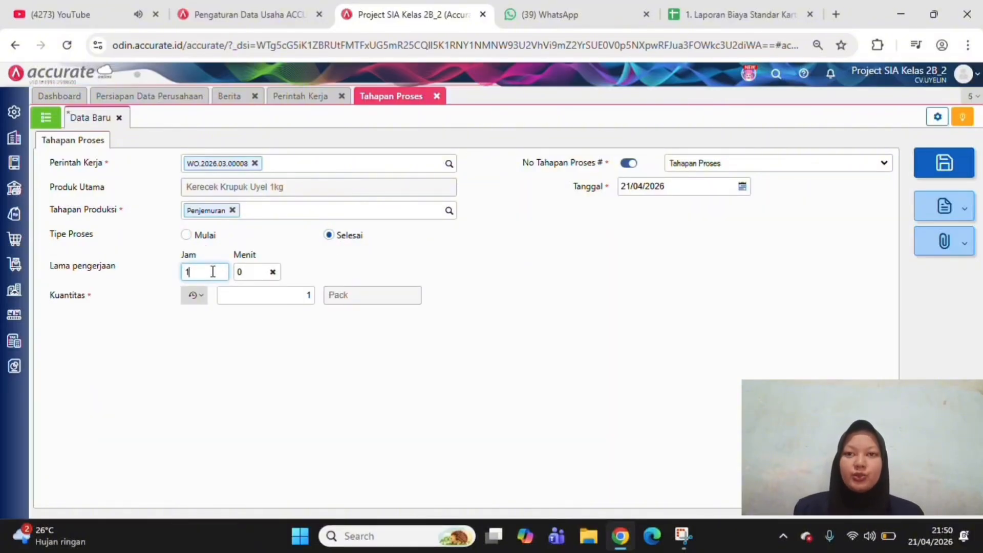
{"action": "left_click", "coordinate": [250, 270]}
{"action": "key", "text": "BackSpace"}
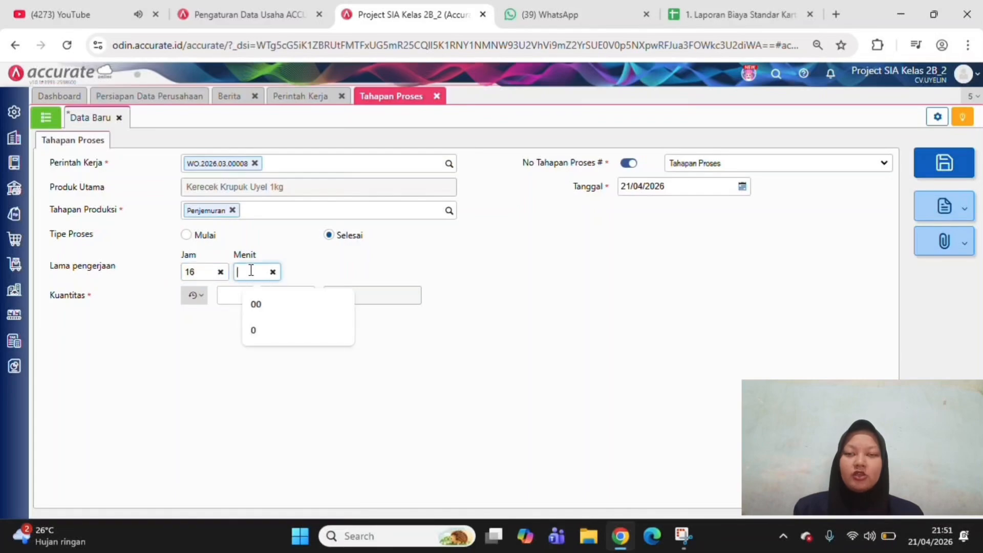
{"action": "type", "text": "30"}
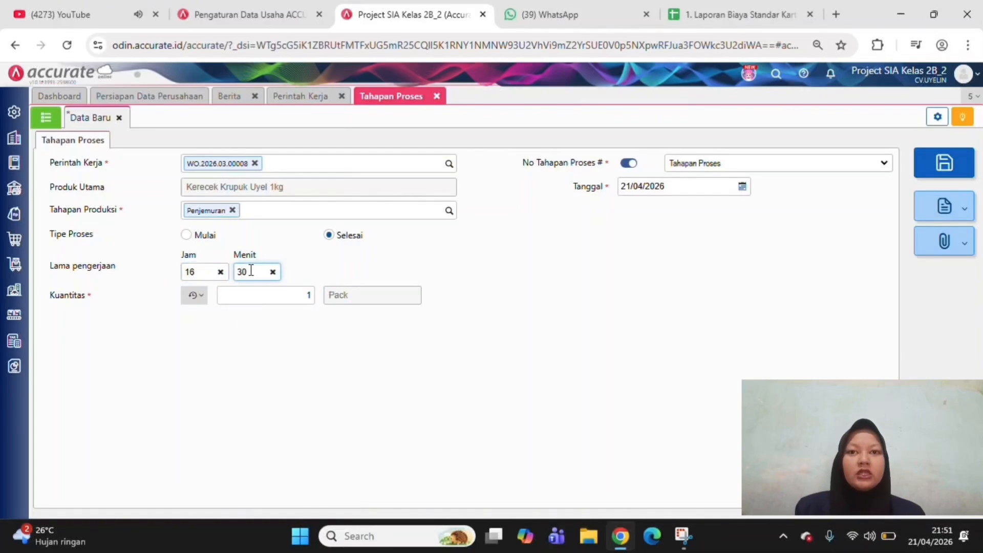
Set the finished Penjemuran stage's quantity to 500 packs
{"action": "left_click", "coordinate": [309, 298]}
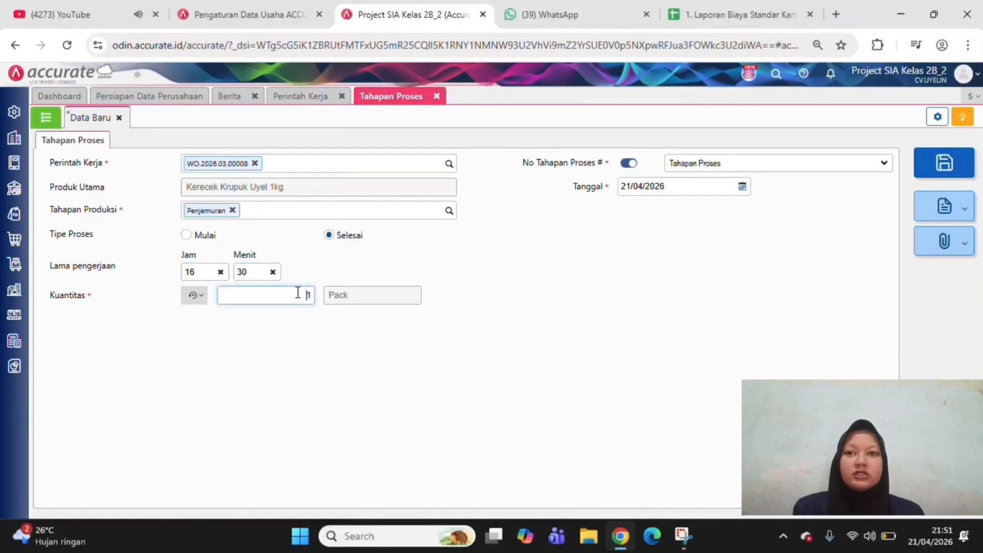
{"action": "key", "text": "BackSpace"}
{"action": "type", "text": "50"}
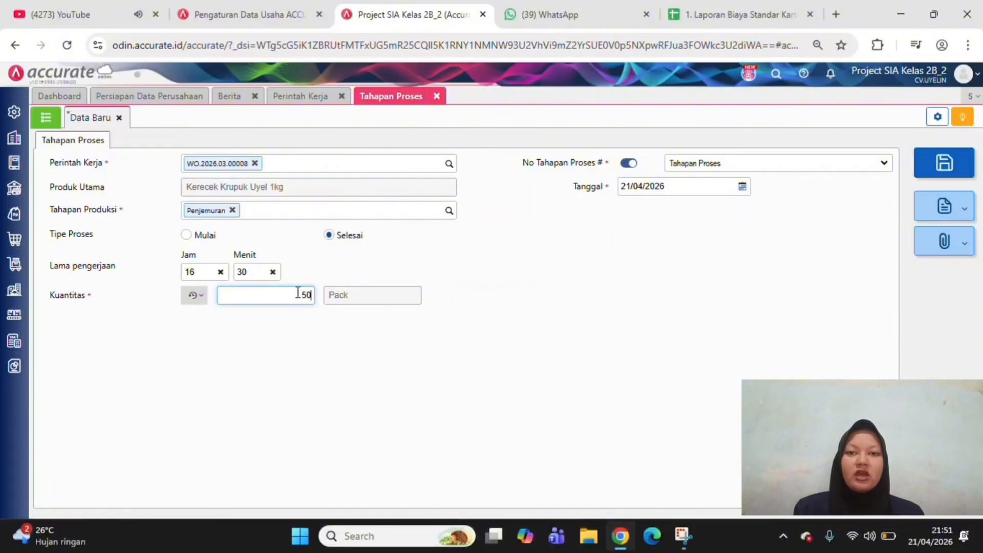
{"action": "type", "text": "0"}
{"action": "left_click", "coordinate": [548, 265]}
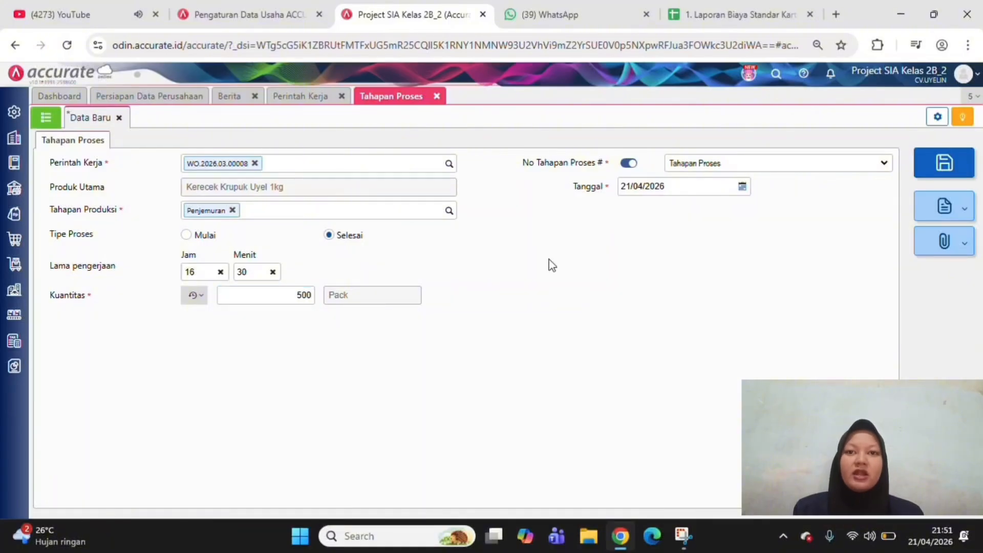
Date the finished Penjemuran stage record 08/03/2026 and save it
{"action": "left_click", "coordinate": [673, 188]}
{"action": "left_click", "coordinate": [674, 189]}
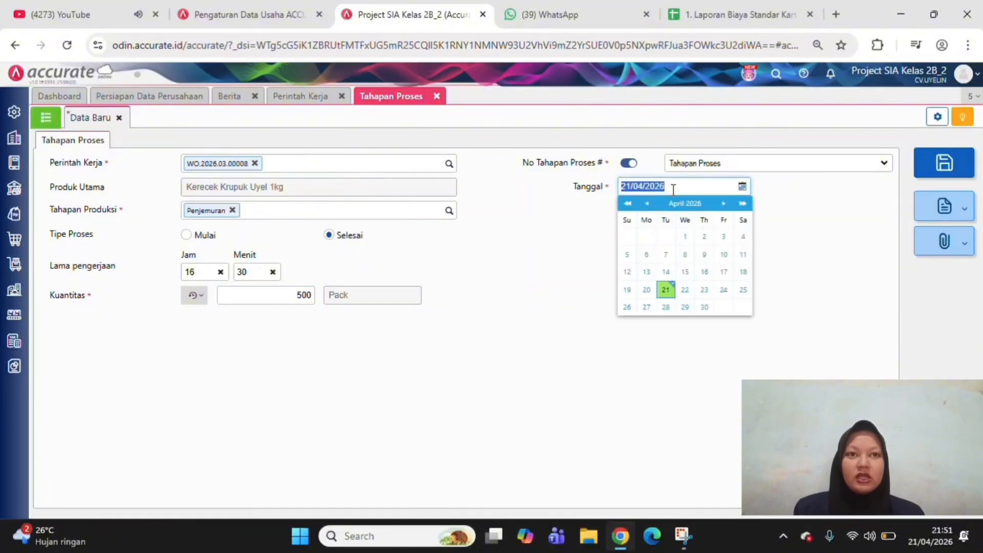
{"action": "type", "text": "08/03/2026"}
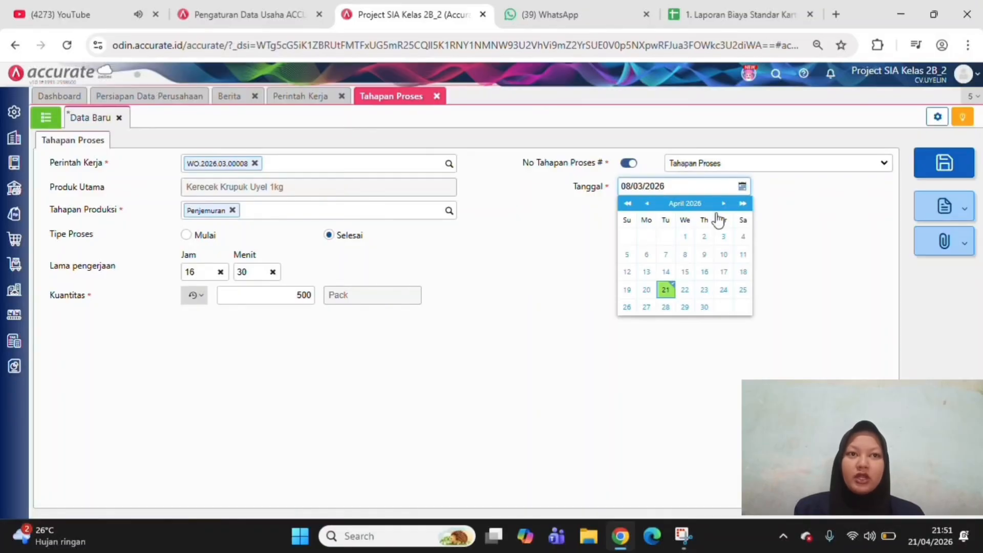
{"action": "left_click", "coordinate": [914, 308]}
{"action": "left_click", "coordinate": [958, 159]}
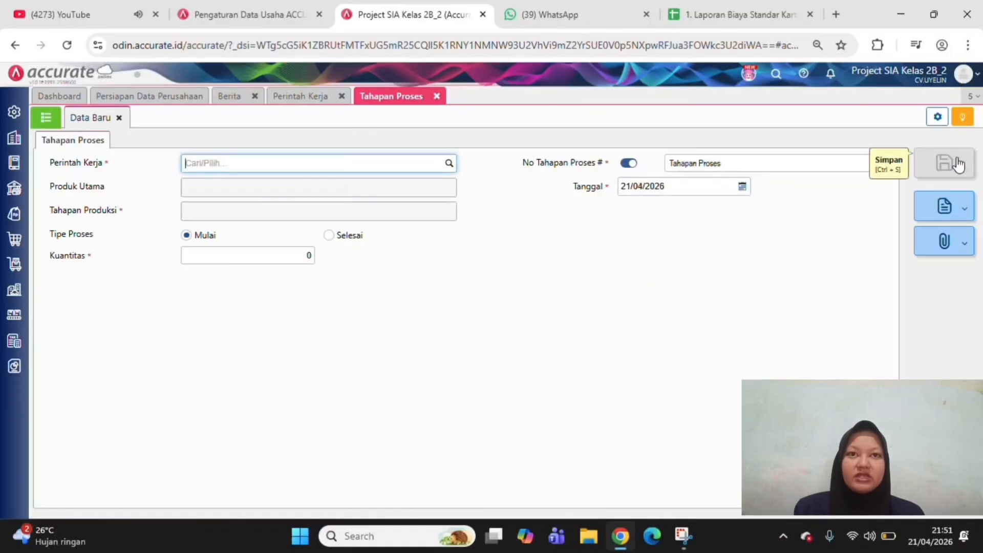
Start a process stage record for the Kerecek Krupuk Uyel 1kg work order, choosing Finishing as the production stage
{"action": "left_click", "coordinate": [450, 164]}
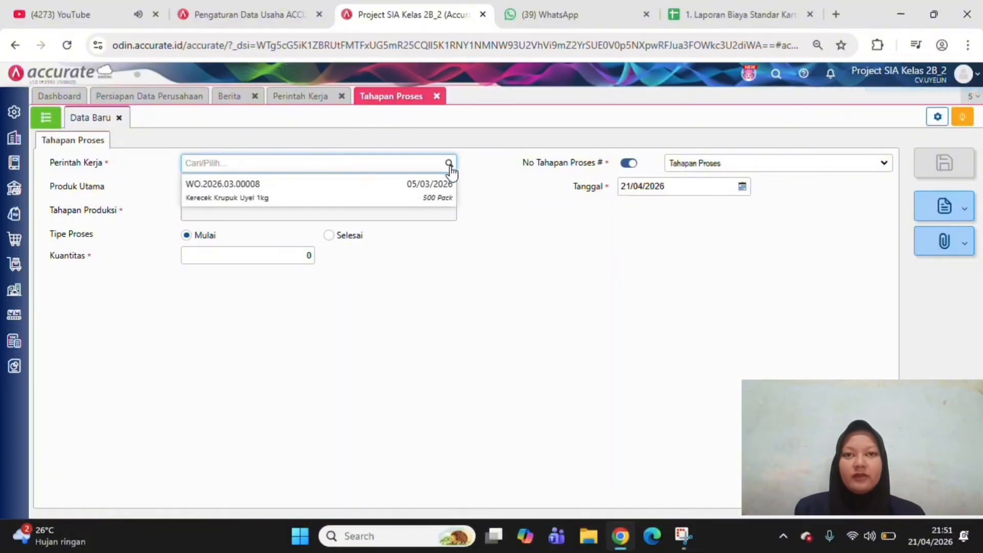
{"action": "left_click", "coordinate": [436, 195]}
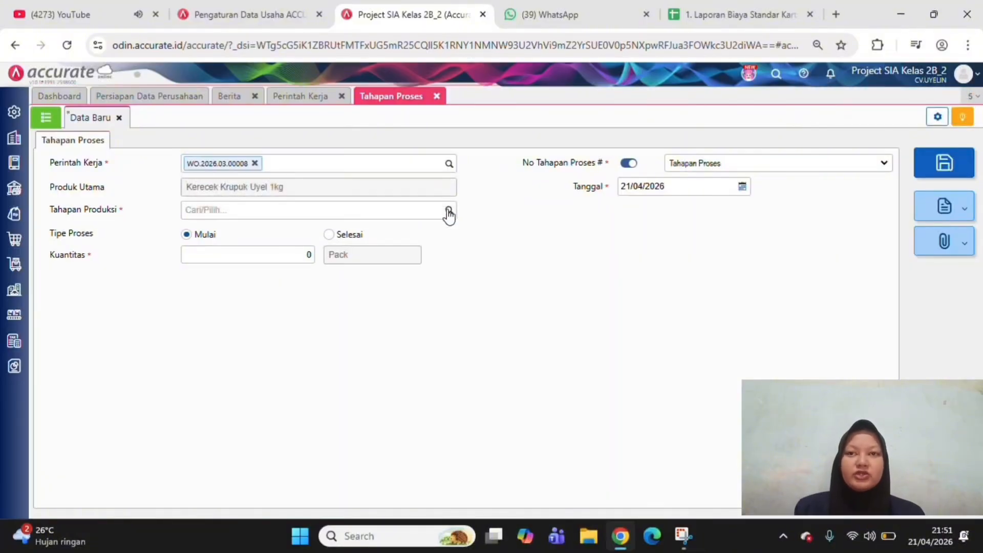
{"action": "left_click", "coordinate": [448, 210]}
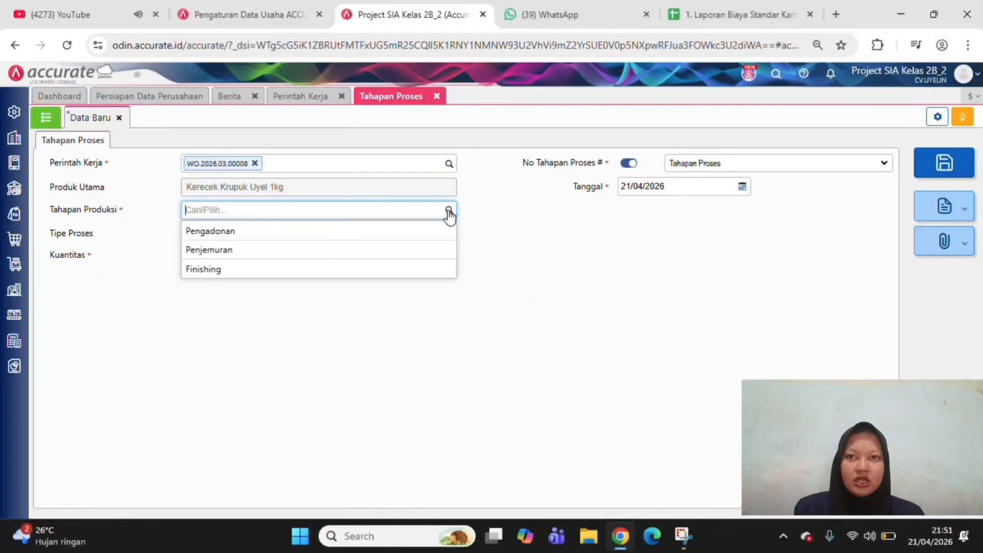
{"action": "left_click", "coordinate": [429, 273]}
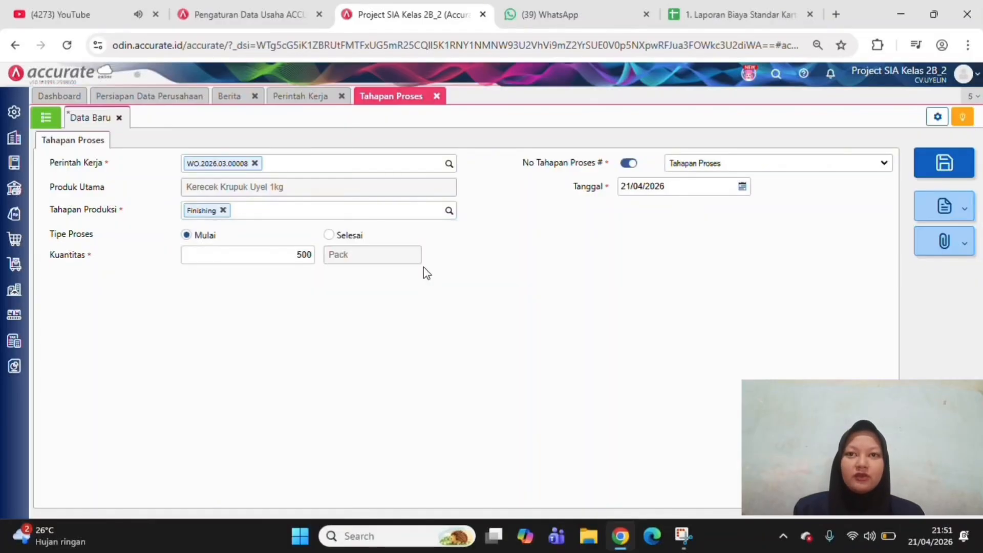
Date the starting Finishing stage record 09/03/2026 and save it
{"action": "left_click", "coordinate": [664, 187]}
{"action": "type", "text": "09/0"}
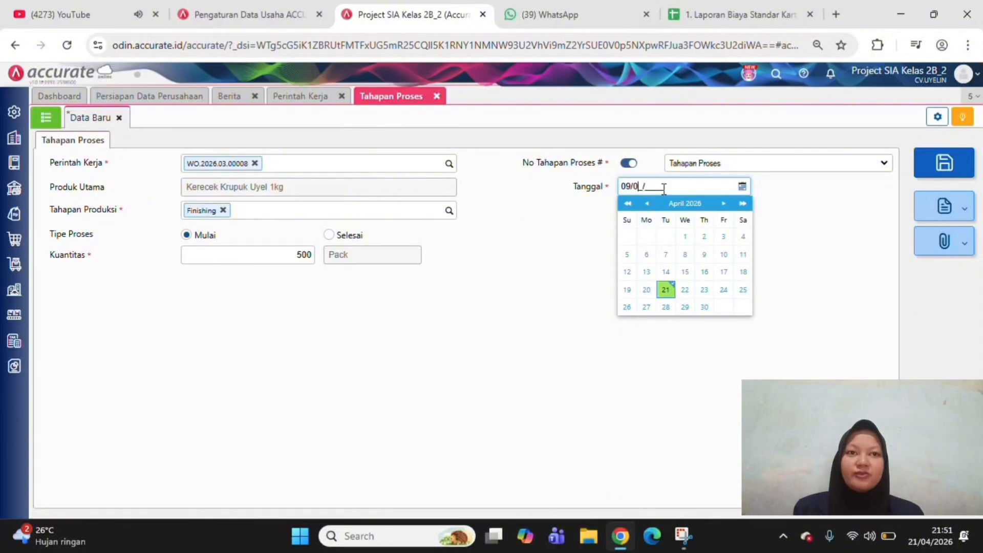
{"action": "type", "text": "3/2026"}
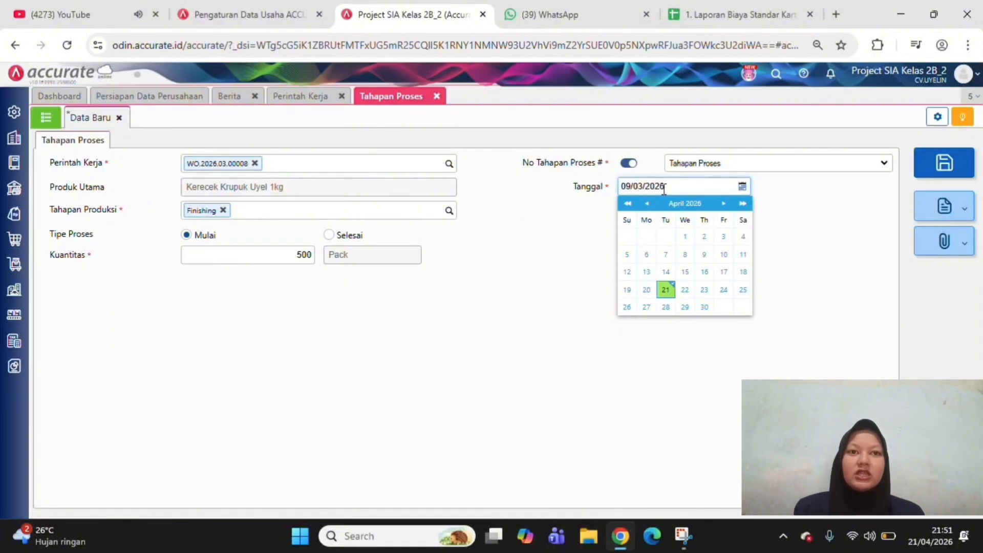
{"action": "left_click", "coordinate": [720, 383]}
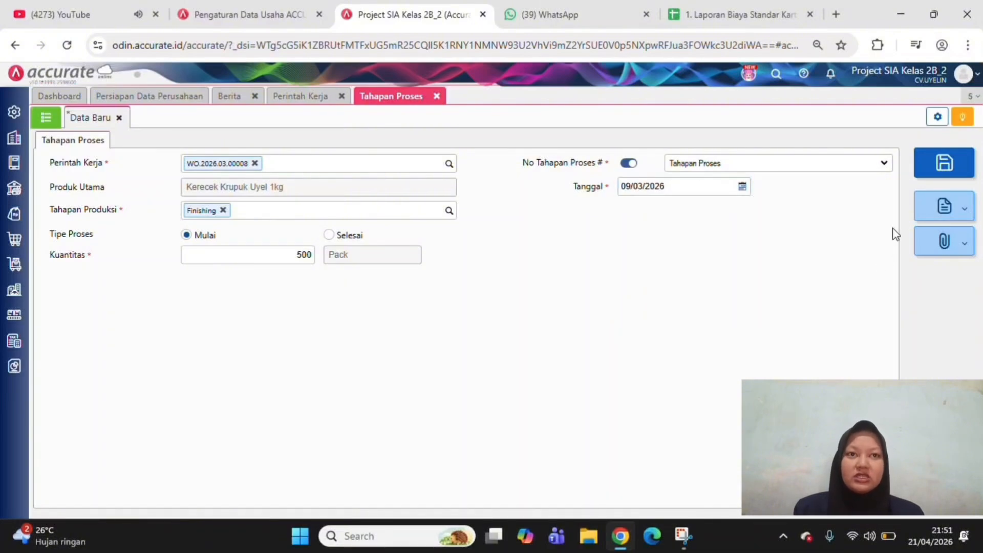
{"action": "left_click", "coordinate": [937, 170]}
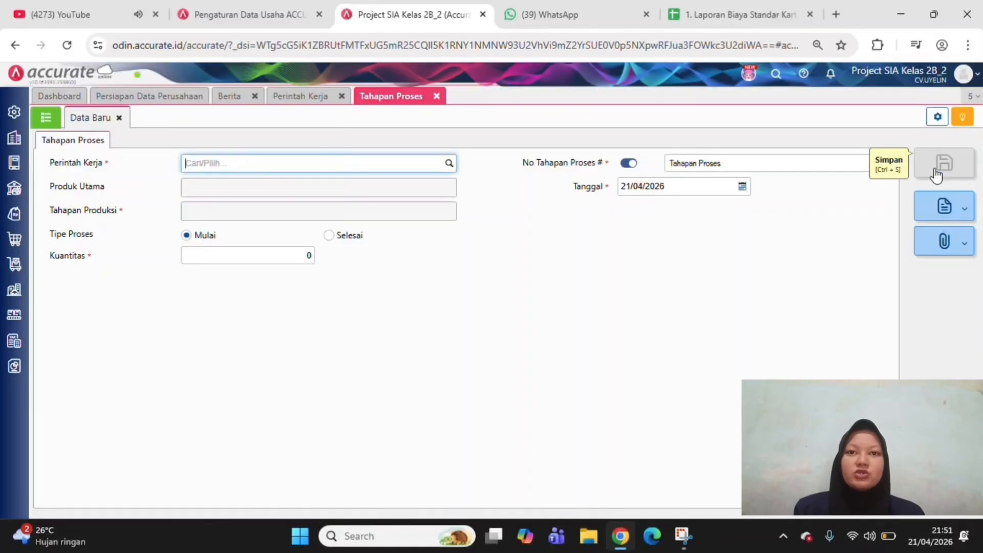
Start another process stage record for the Kerecek Krupuk Uyel 1kg work order, with stage Finishing and process type Selesai
{"action": "left_click", "coordinate": [450, 163]}
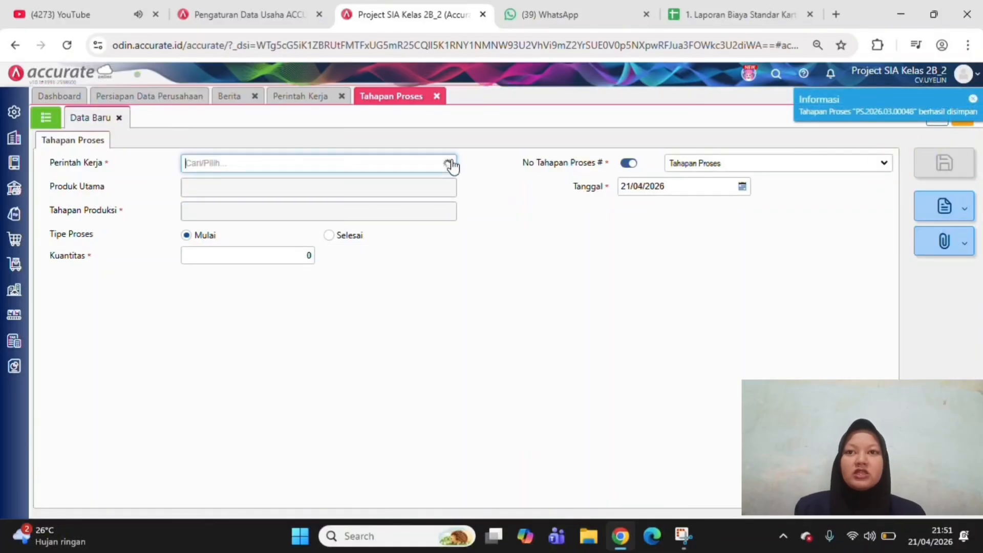
{"action": "left_click", "coordinate": [437, 199]}
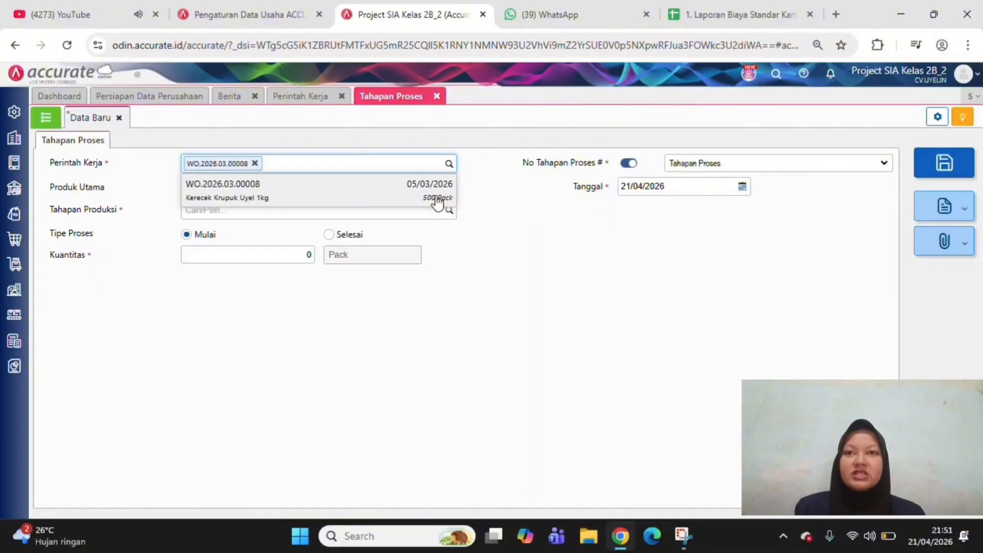
{"action": "left_click", "coordinate": [448, 210]}
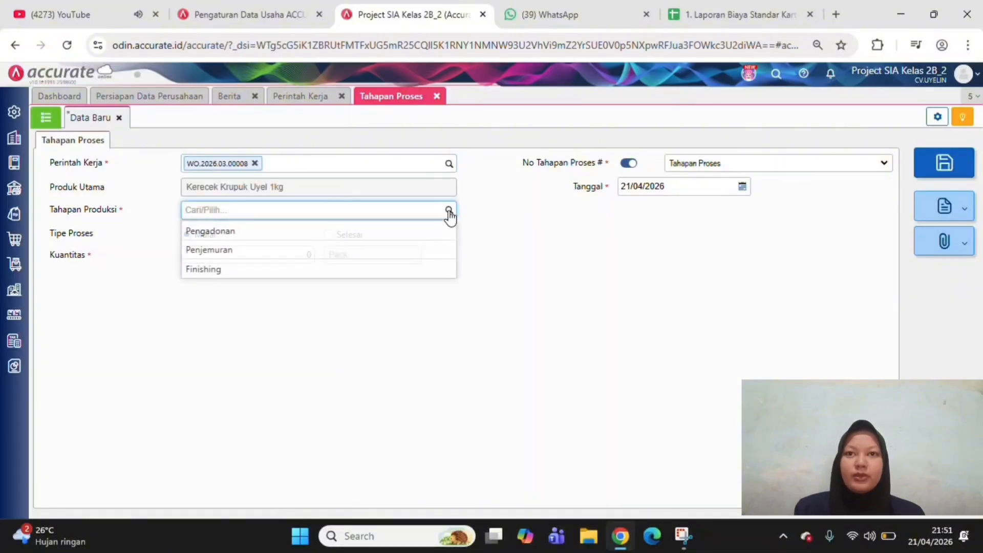
{"action": "left_click", "coordinate": [426, 281]}
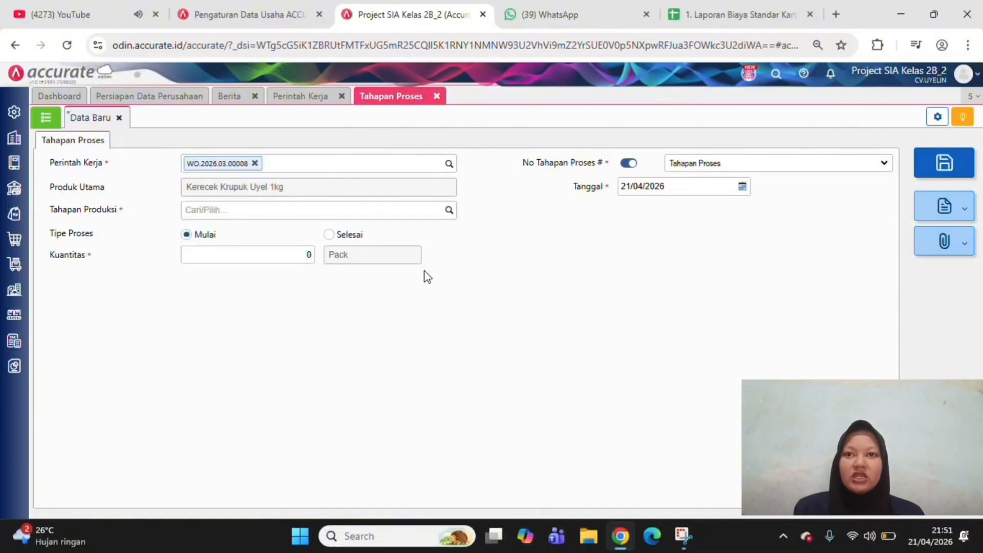
{"action": "left_click", "coordinate": [449, 210]}
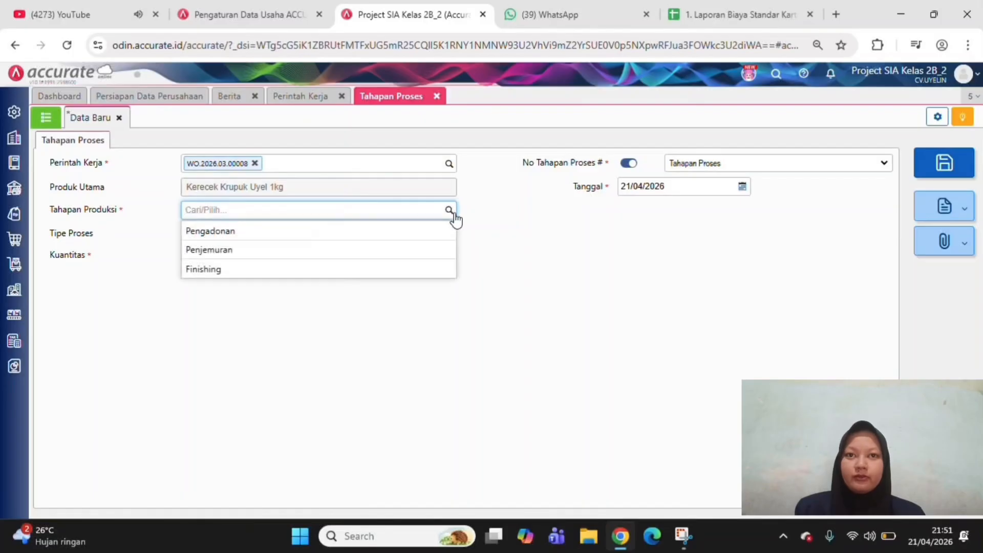
{"action": "left_click", "coordinate": [435, 270]}
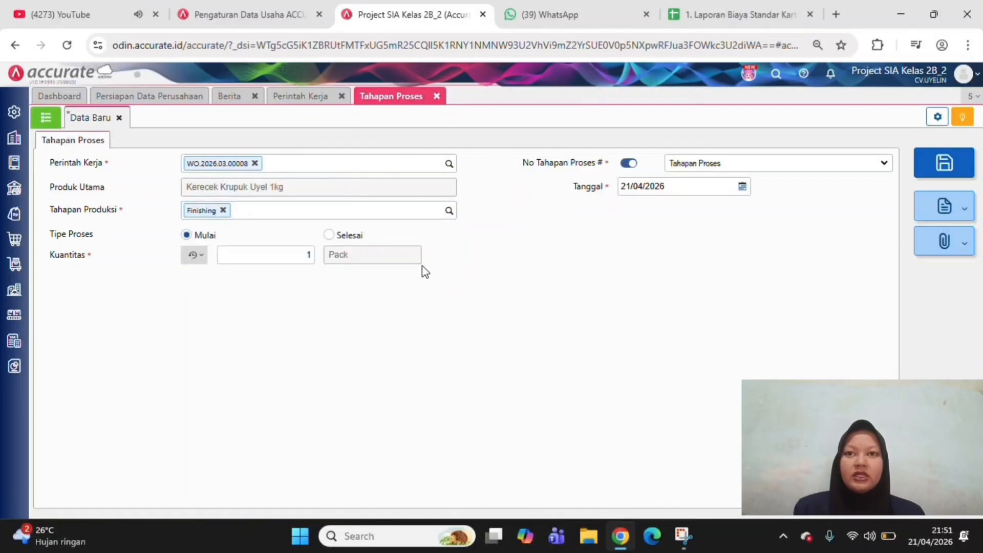
{"action": "left_click", "coordinate": [332, 237]}
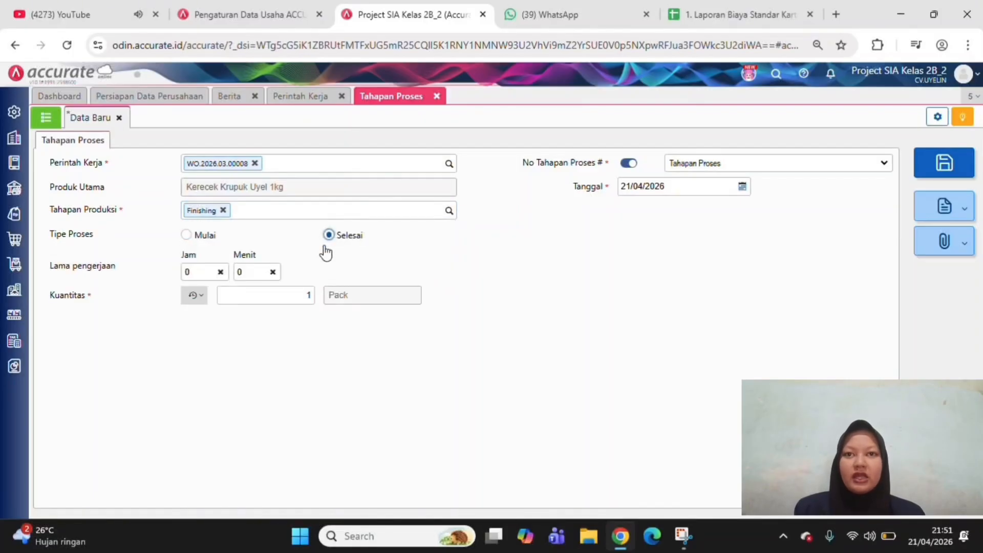
Set the working time (Lama pengerjaan) of the completed Finishing stage to 16 hours and 30 minutes
{"action": "left_click", "coordinate": [200, 272]}
{"action": "key", "text": "BackSpace"}
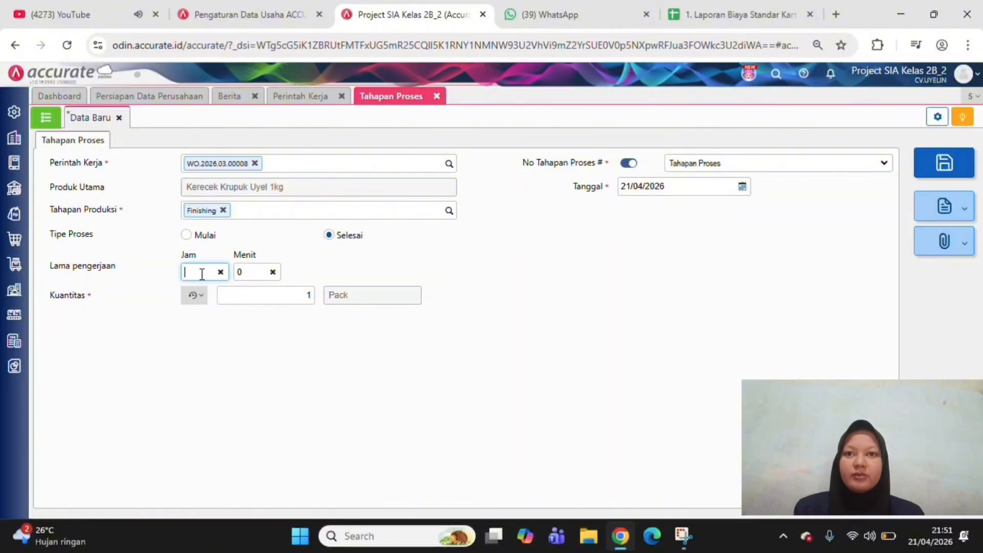
{"action": "type", "text": "16"}
{"action": "left_click", "coordinate": [249, 272]}
{"action": "key", "text": "BackSpace"}
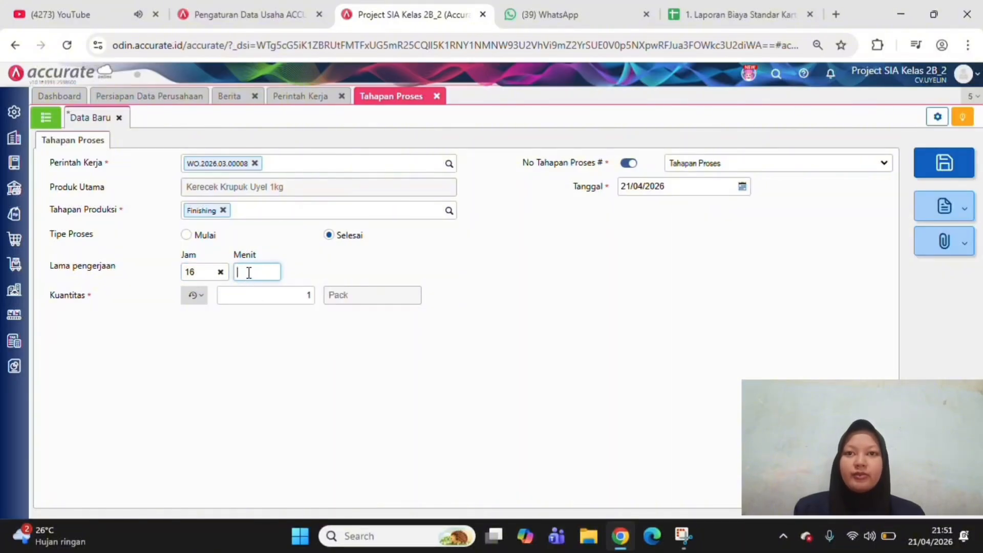
{"action": "type", "text": "30"}
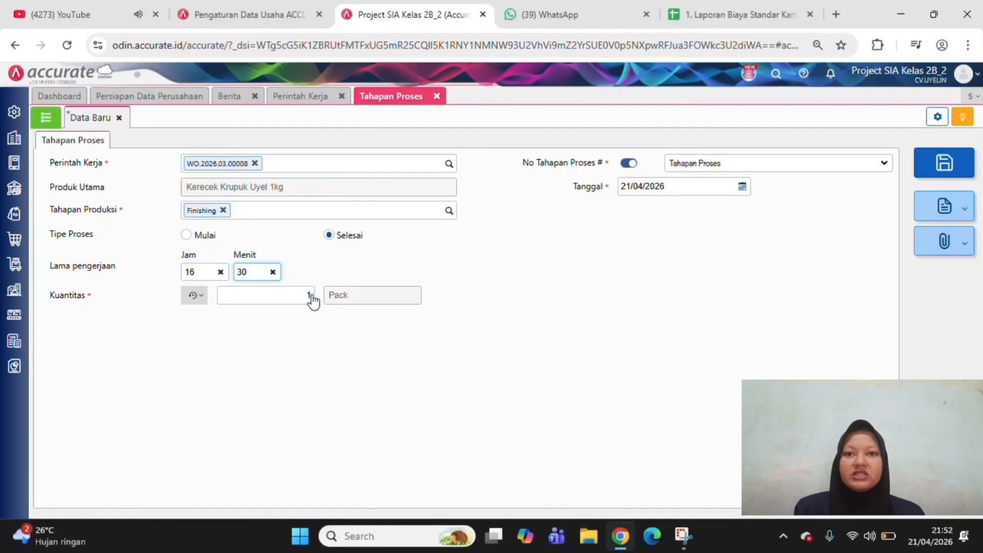
Set the completed Finishing stage's quantity to 500 packs
{"action": "left_click", "coordinate": [311, 297]}
{"action": "left_click", "coordinate": [296, 292]}
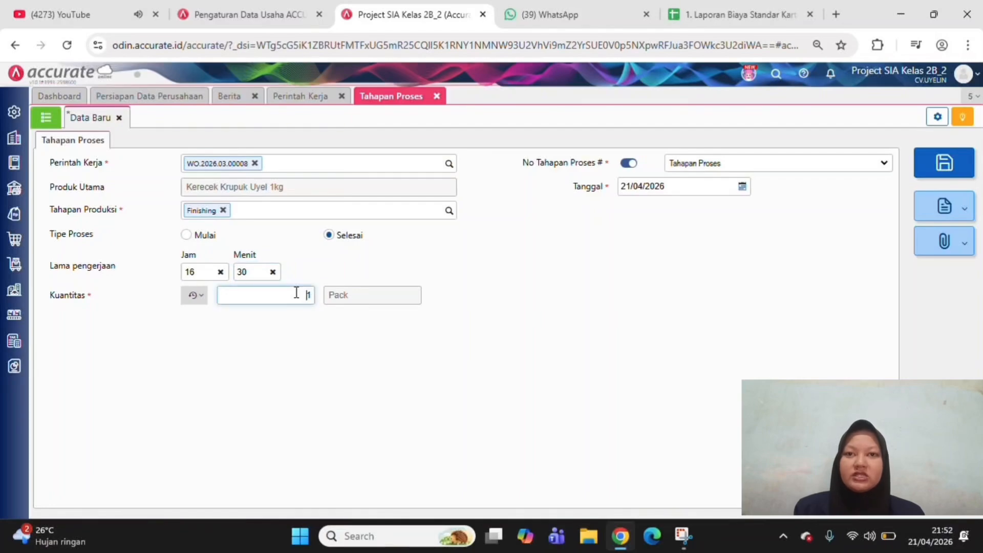
{"action": "key", "text": "Delete"}
{"action": "type", "text": "500"}
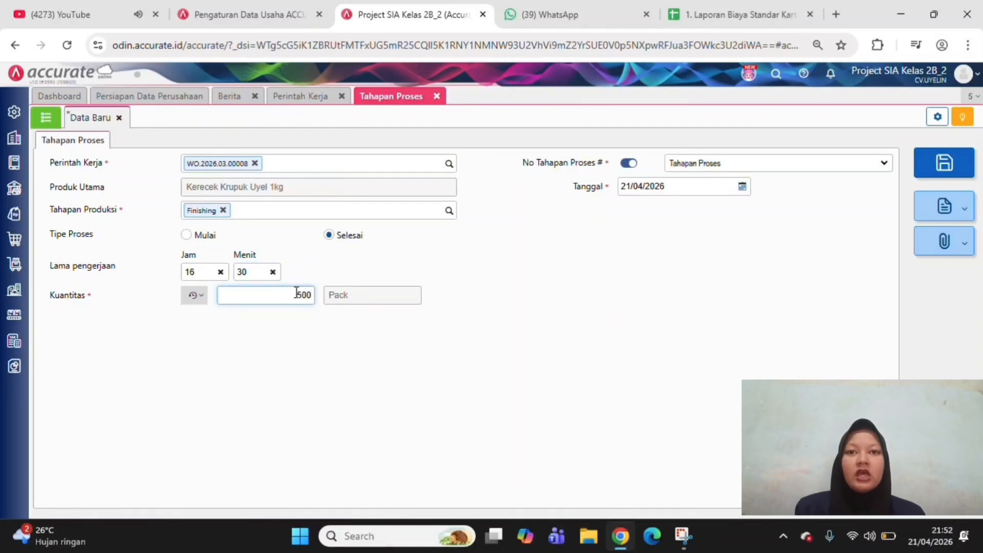
Date the completed Finishing stage record 10/03/2026 and save it
{"action": "left_click", "coordinate": [674, 185]}
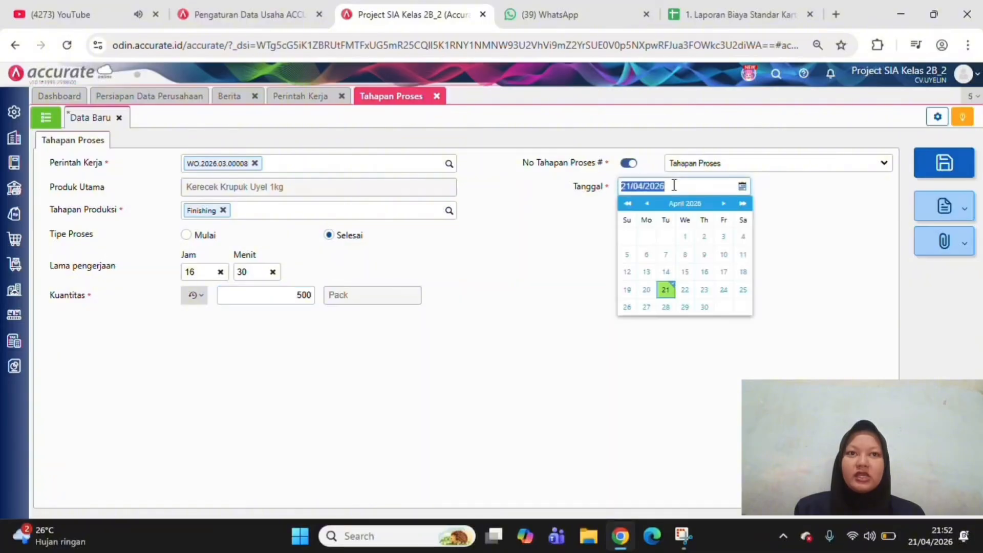
{"action": "type", "text": "10/"}
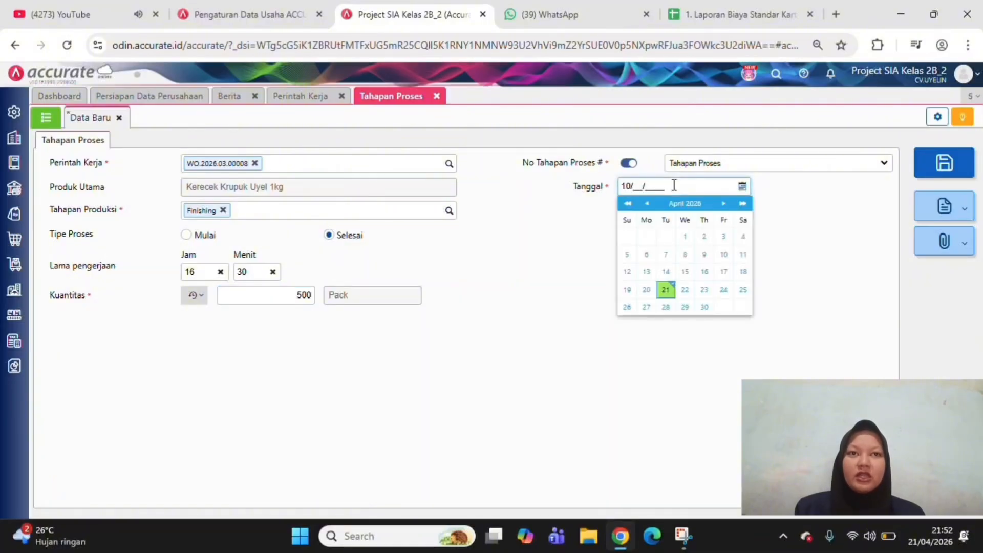
{"action": "type", "text": "03/2026"}
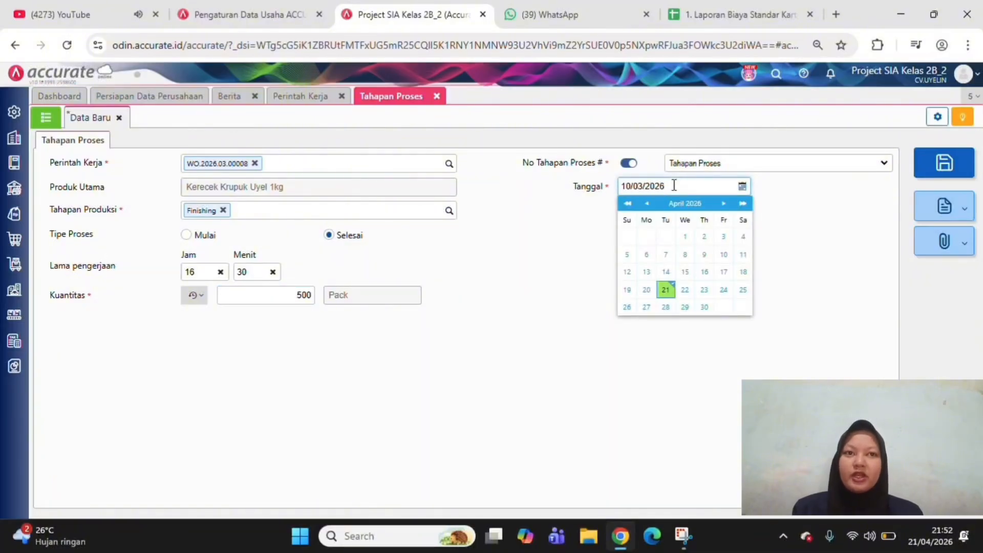
{"action": "left_click", "coordinate": [823, 283]}
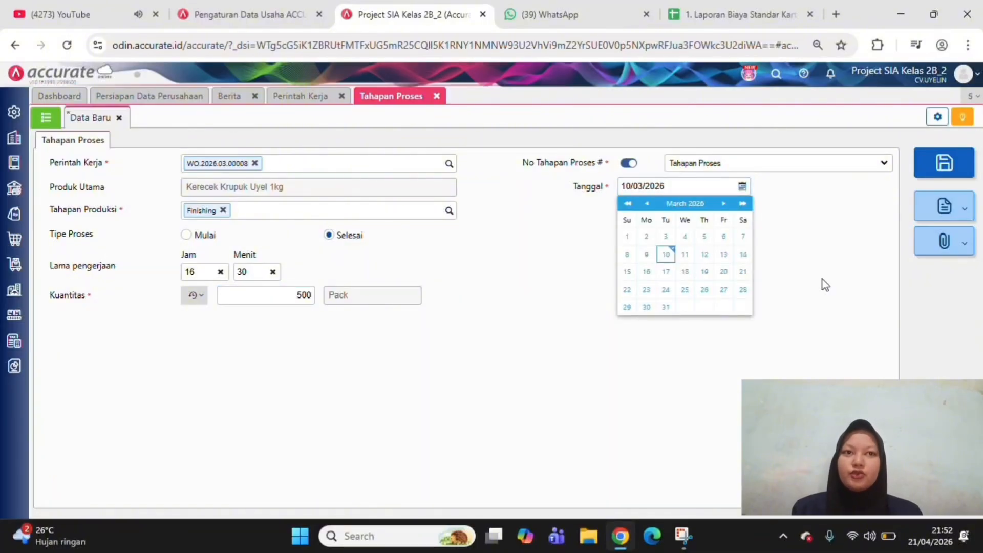
{"action": "left_click", "coordinate": [935, 172]}
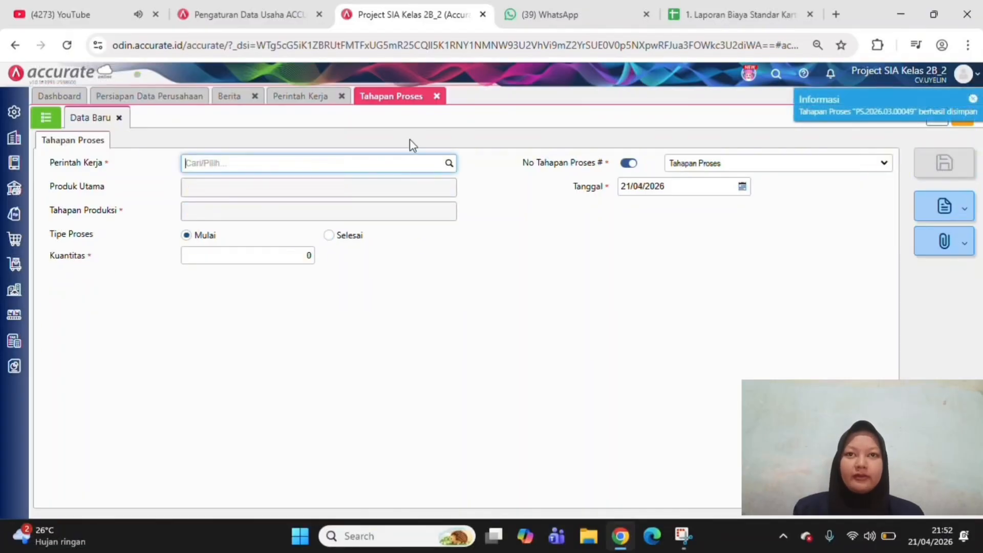
Reopen the Kerecek Krupuk Uyel 1kg work order from the Perintah Kerja list to check the progress of its stages
{"action": "left_click", "coordinate": [342, 96]}
{"action": "mouse_move", "coordinate": [15, 314]}
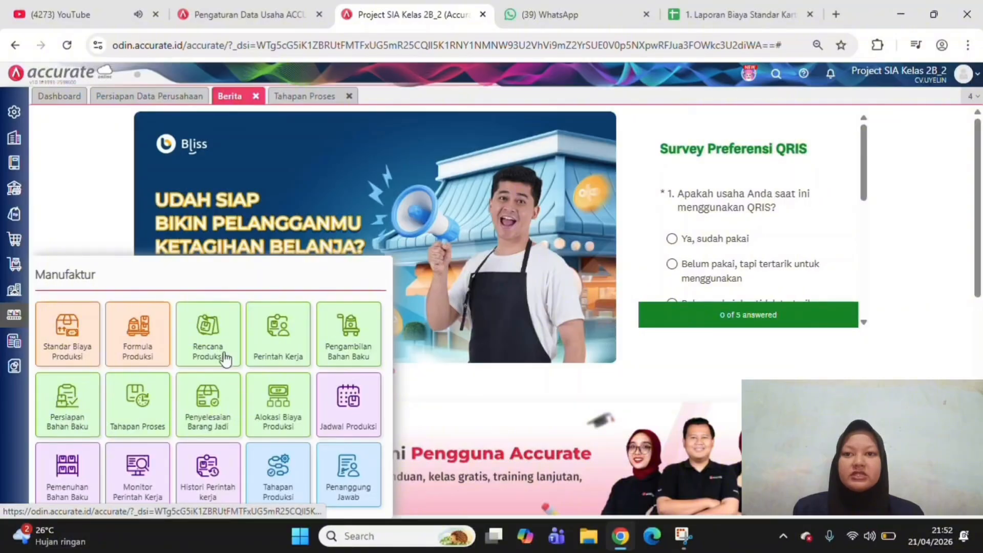
{"action": "left_click", "coordinate": [266, 346]}
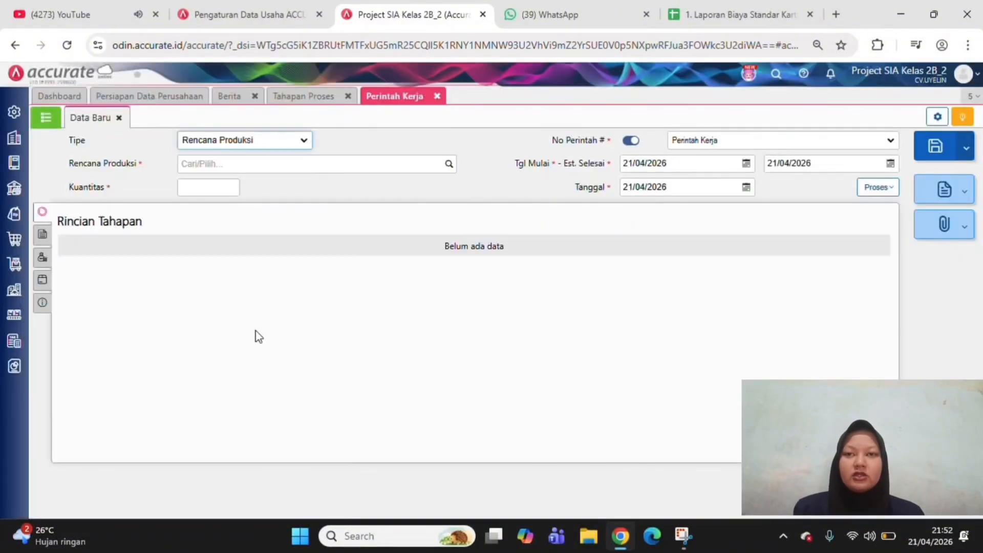
{"action": "left_click", "coordinate": [43, 119]}
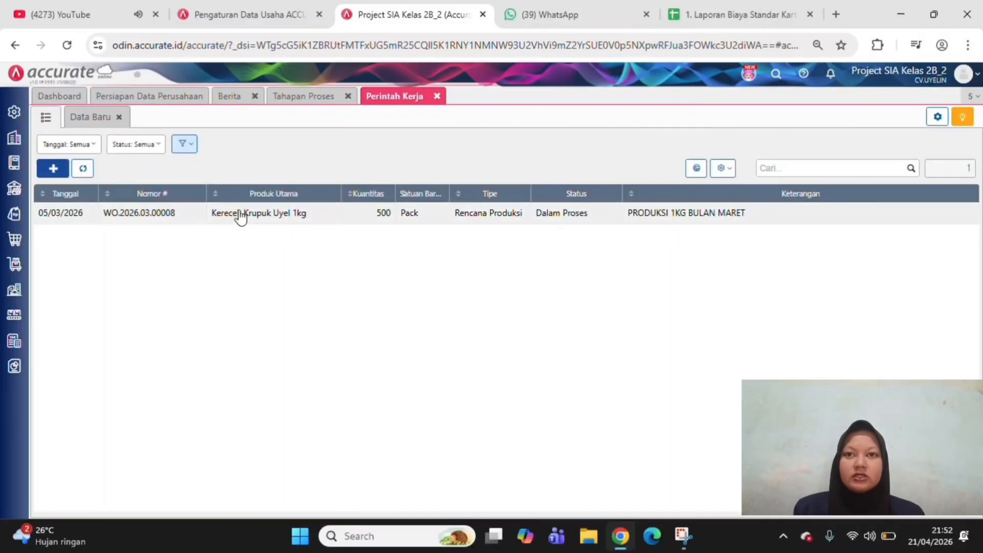
{"action": "left_click", "coordinate": [250, 209]}
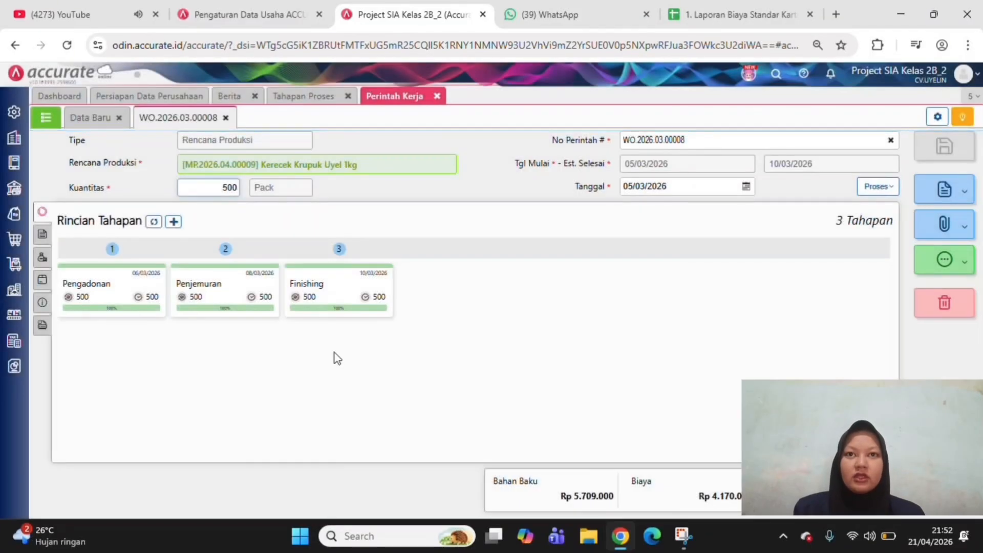
{"action": "left_click", "coordinate": [461, 314]}
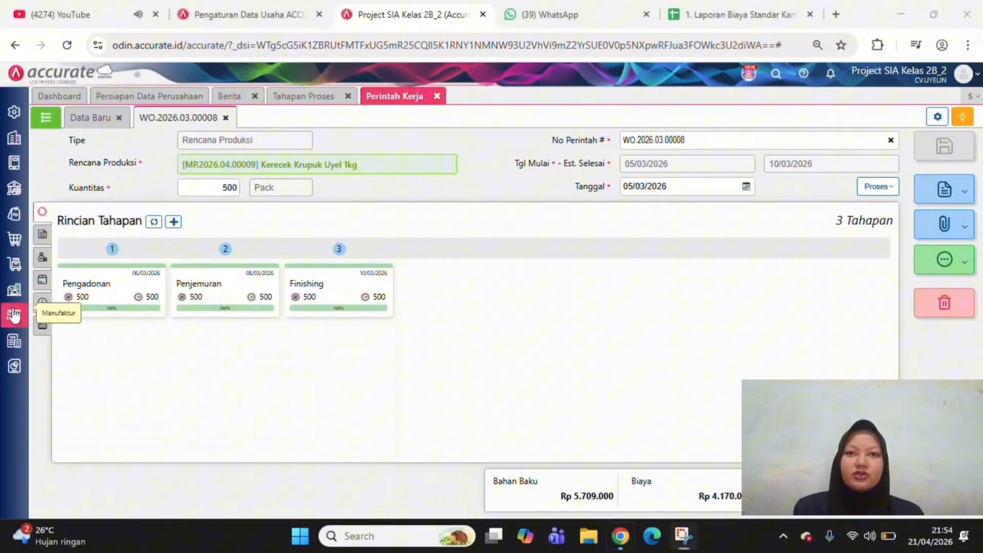
Start a new Penyelesaian Barang Jadi record for the Kerecek Krupuk Uyel 1kg work order and date it 10/03/2026
{"action": "left_click", "coordinate": [14, 314]}
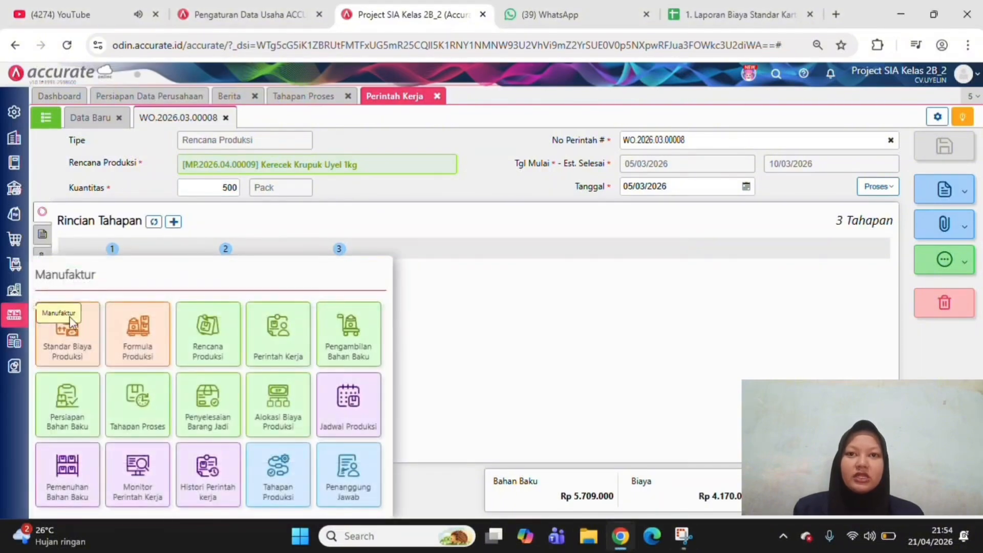
{"action": "left_click", "coordinate": [220, 423]}
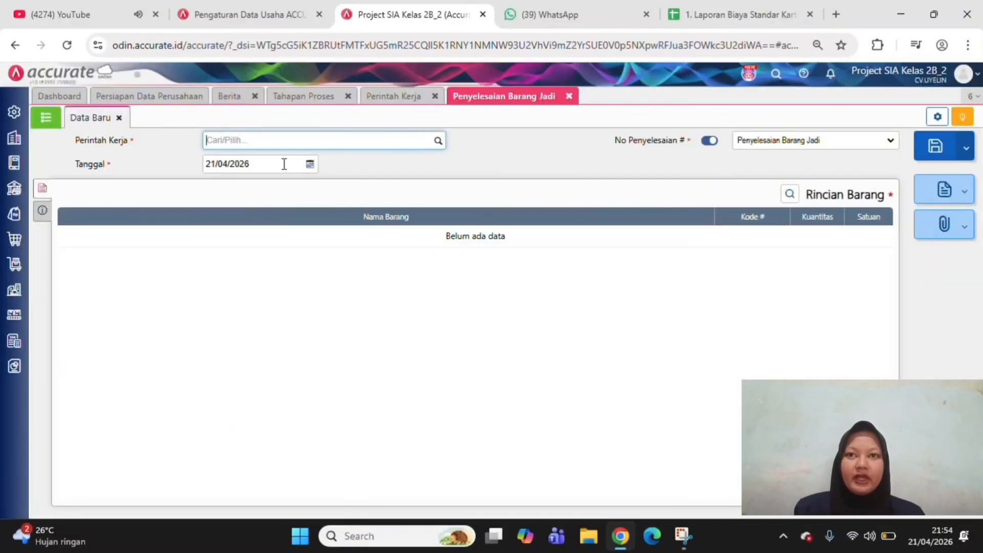
{"action": "left_click", "coordinate": [439, 143]}
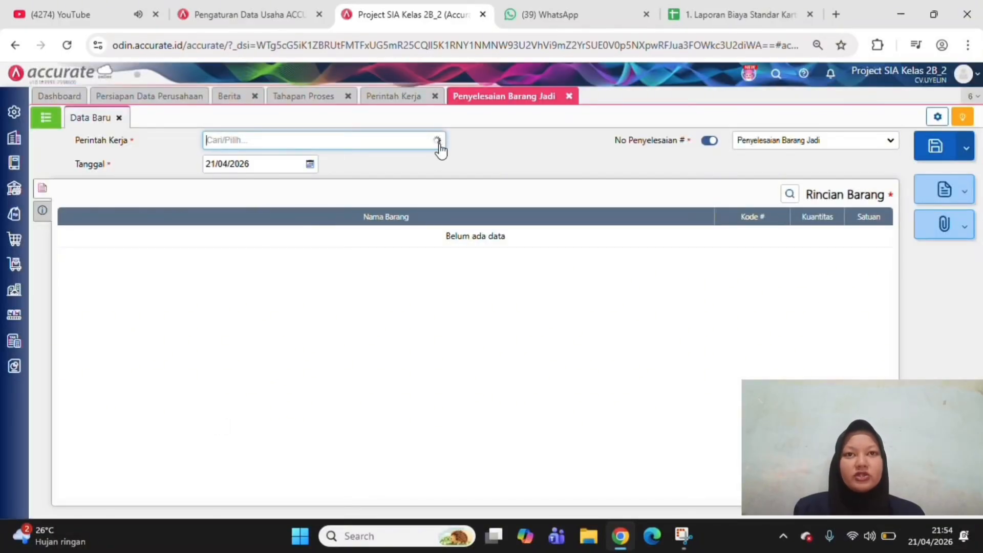
{"action": "left_click", "coordinate": [424, 173]}
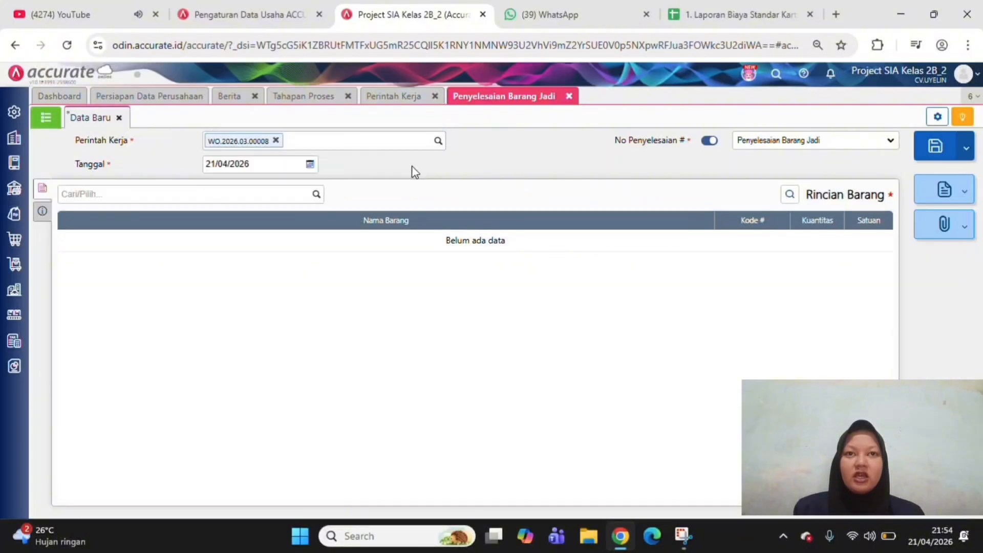
{"action": "left_click", "coordinate": [269, 165]}
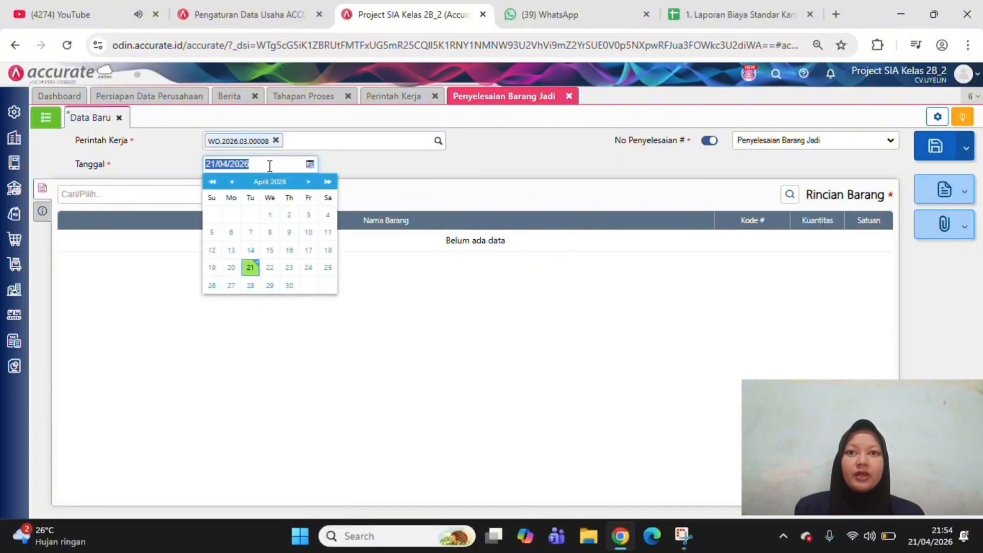
{"action": "type", "text": "10/03/2026"}
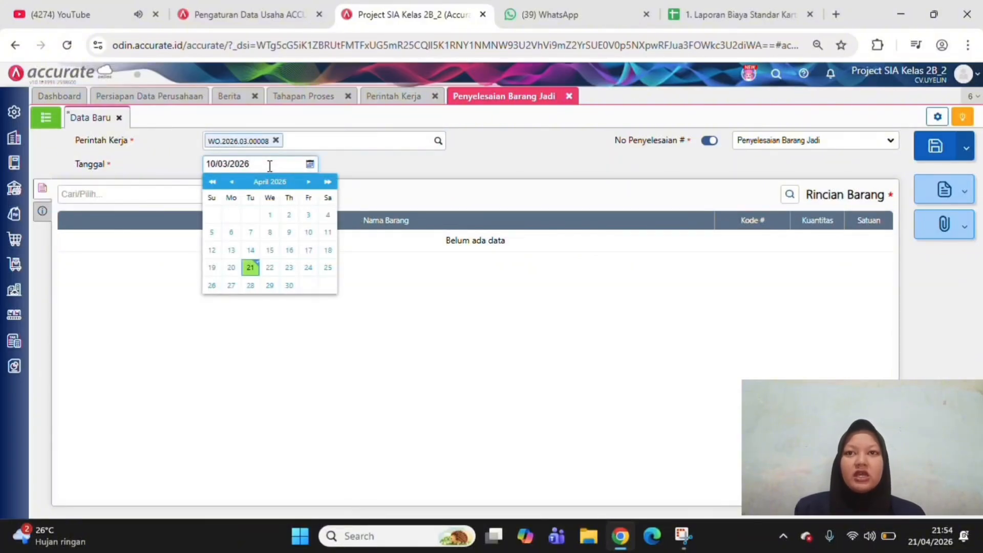
{"action": "left_click", "coordinate": [409, 171]}
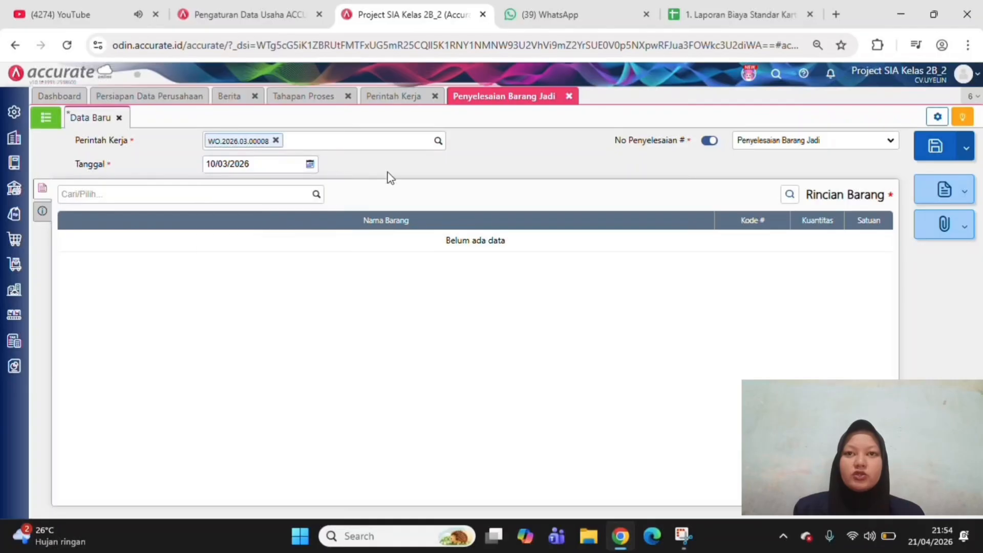
Add 500 packs of Kerecek Krupuk Uyel 1kg, stored in Gudang B, to the finished goods completion record
{"action": "left_click", "coordinate": [315, 197]}
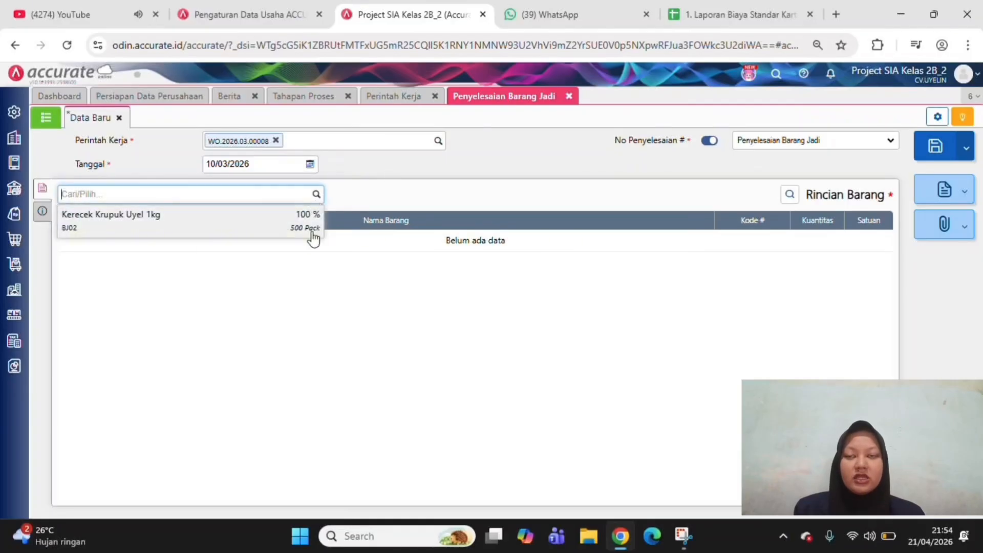
{"action": "left_click", "coordinate": [313, 236]}
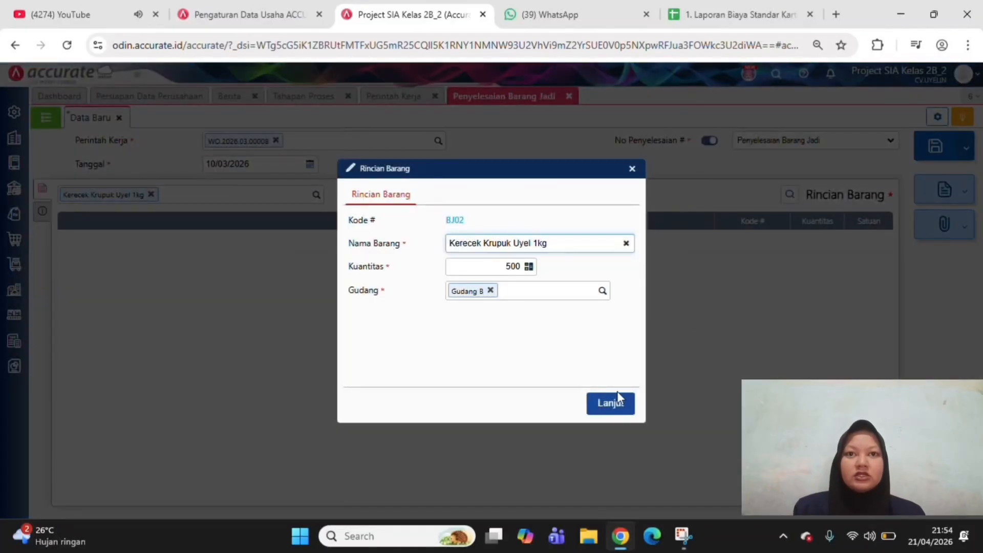
{"action": "left_click", "coordinate": [610, 407]}
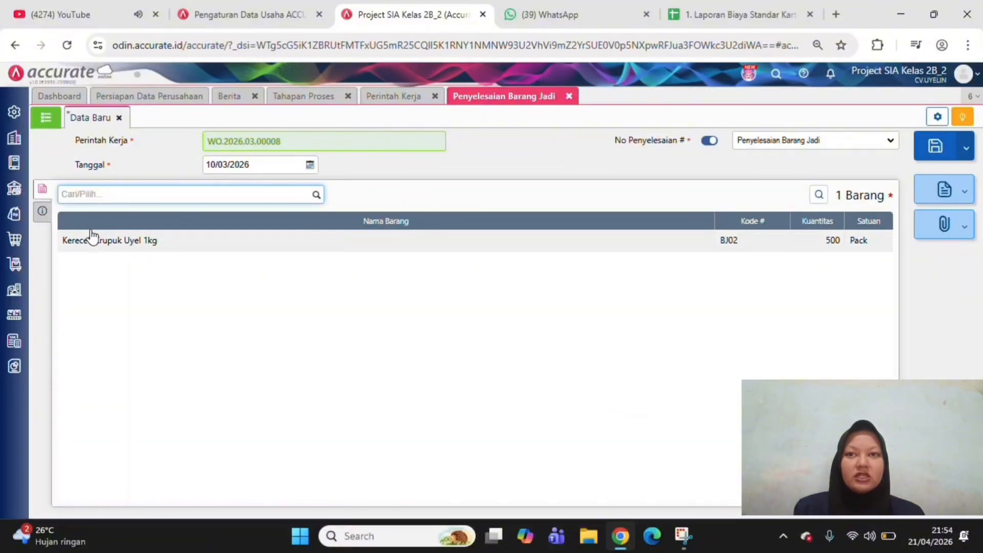
Enter "PENYELESAIAN PRODUKSI 1KG (MARET)" as the completion record's Keterangan and save the record
{"action": "left_click", "coordinate": [43, 211]}
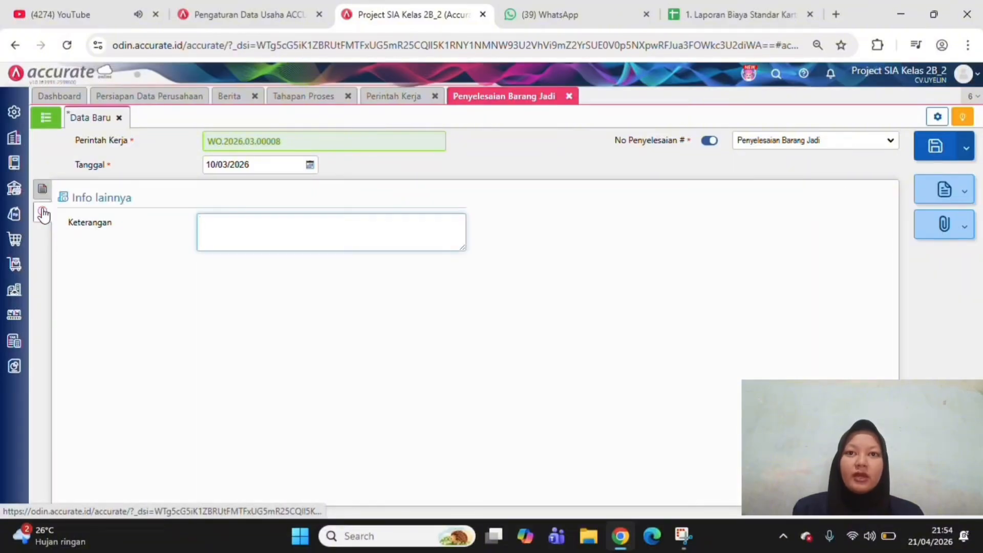
{"action": "type", "text": "PENYELE"}
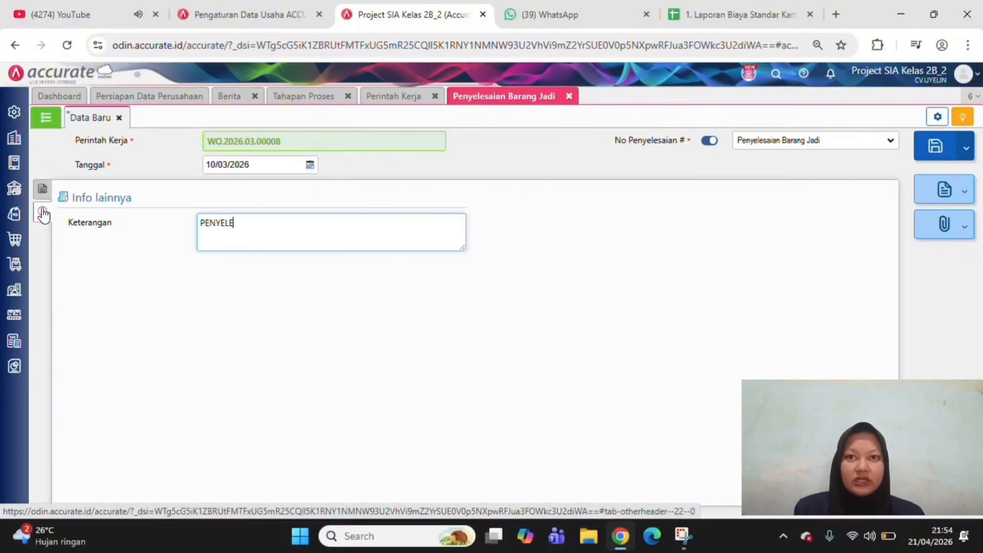
{"action": "type", "text": "SAIAN PRO"}
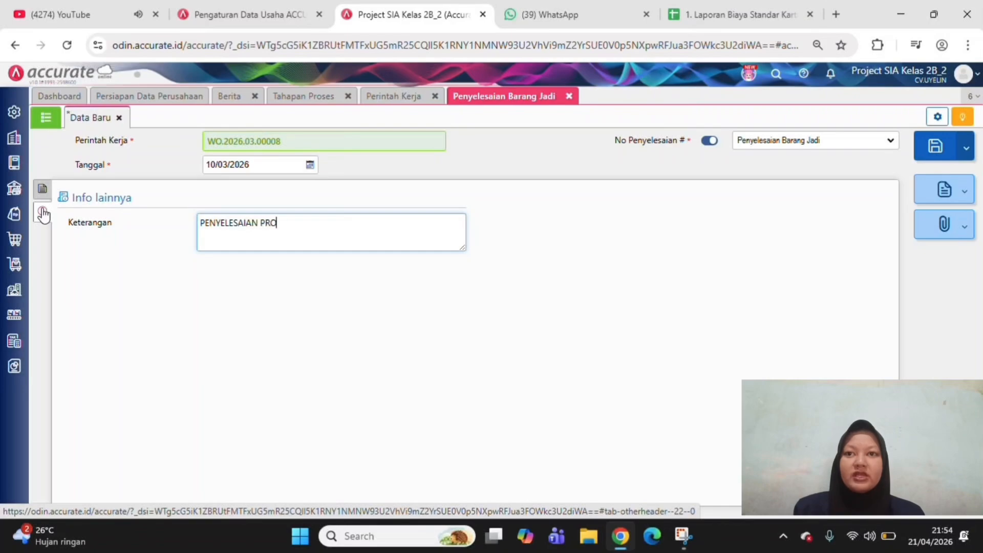
{"action": "type", "text": "DUKSI 1"}
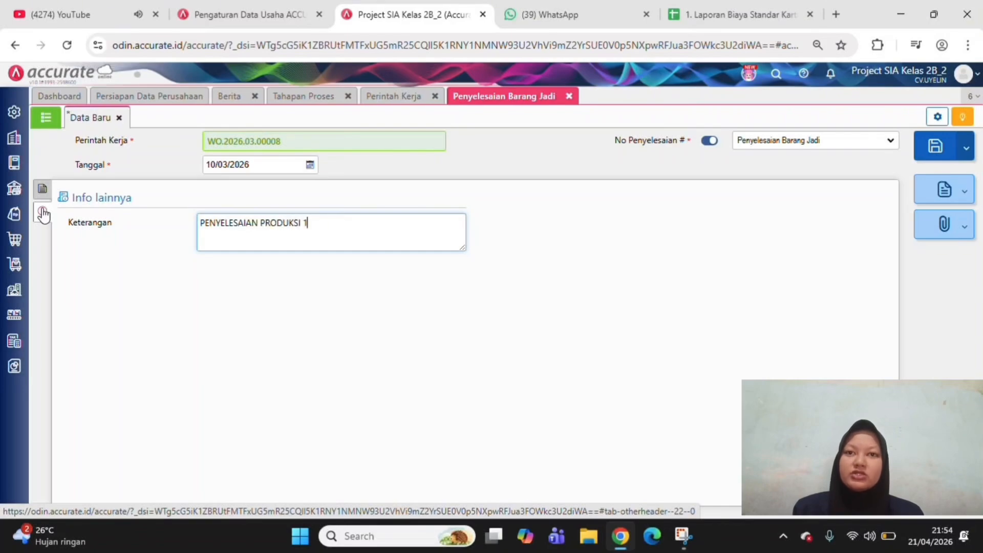
{"action": "type", "text": "KG"}
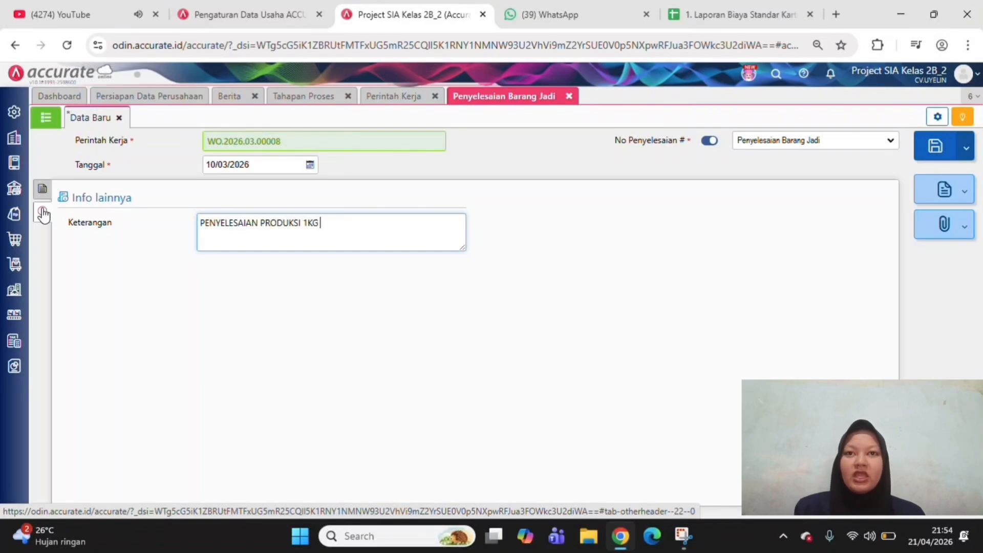
{"action": "type", "text": " (MARET"}
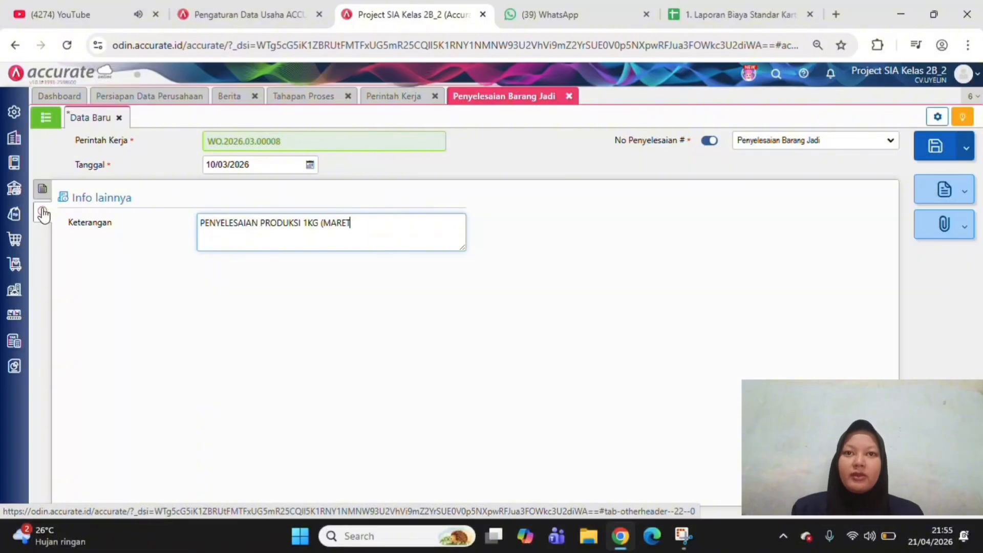
{"action": "type", "text": ")"}
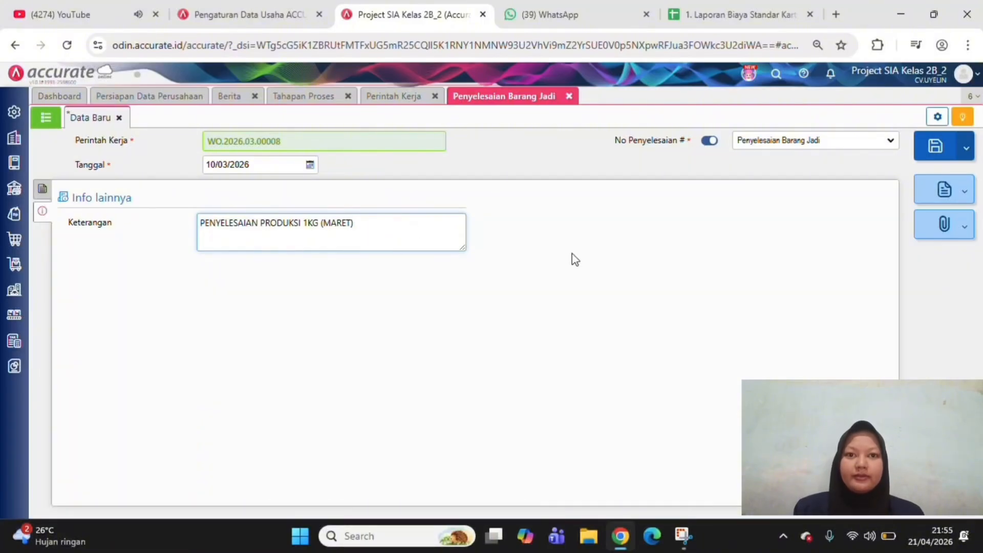
{"action": "left_click", "coordinate": [935, 146]}
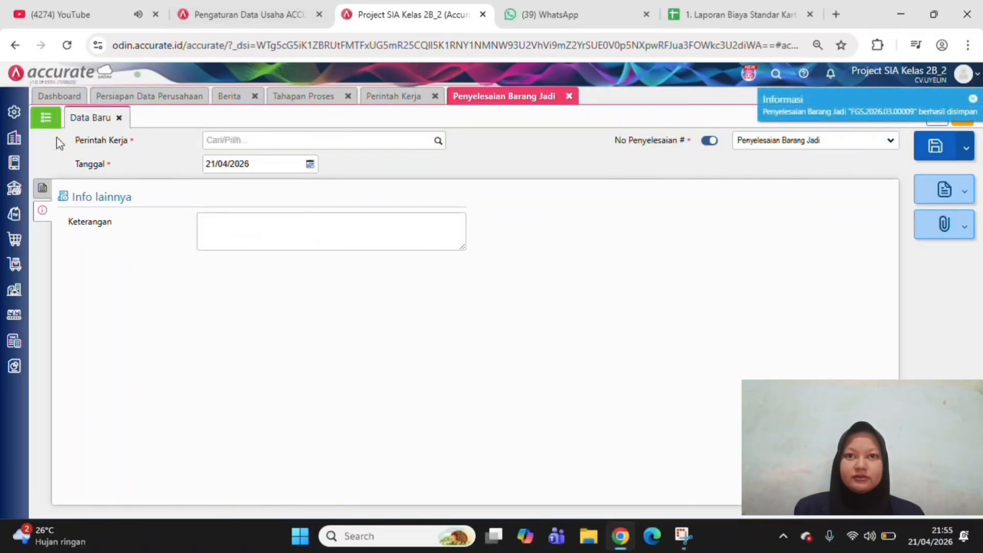
Reopen the saved finished goods completion record and review it alongside the Kerecek Krupuk Uyel 1kg work order
{"action": "left_click", "coordinate": [43, 127]}
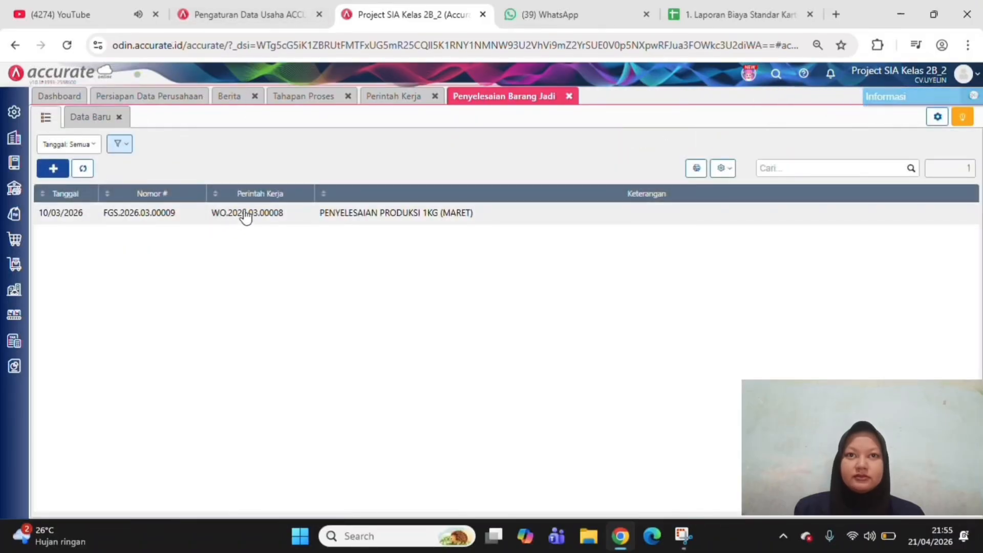
{"action": "left_click", "coordinate": [248, 213]}
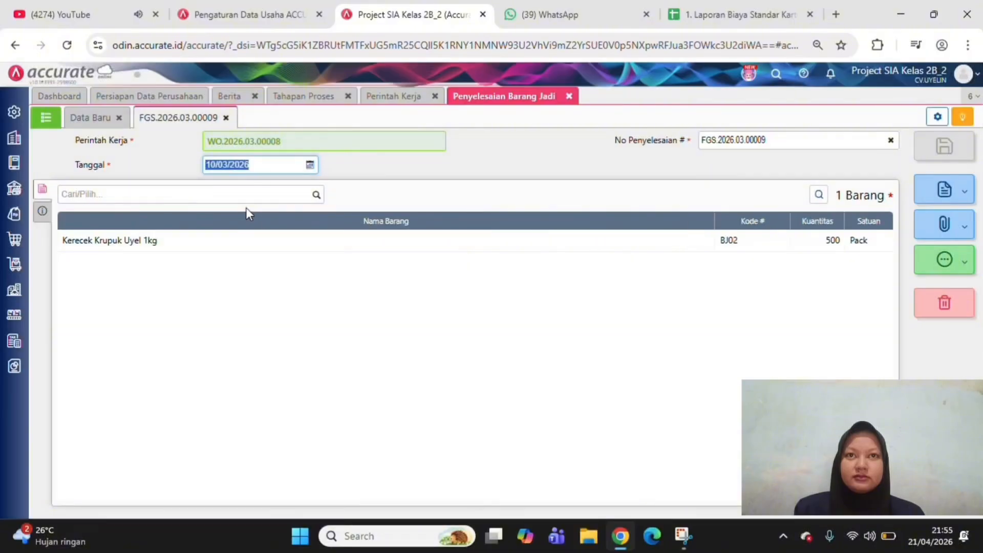
{"action": "left_click", "coordinate": [369, 350]}
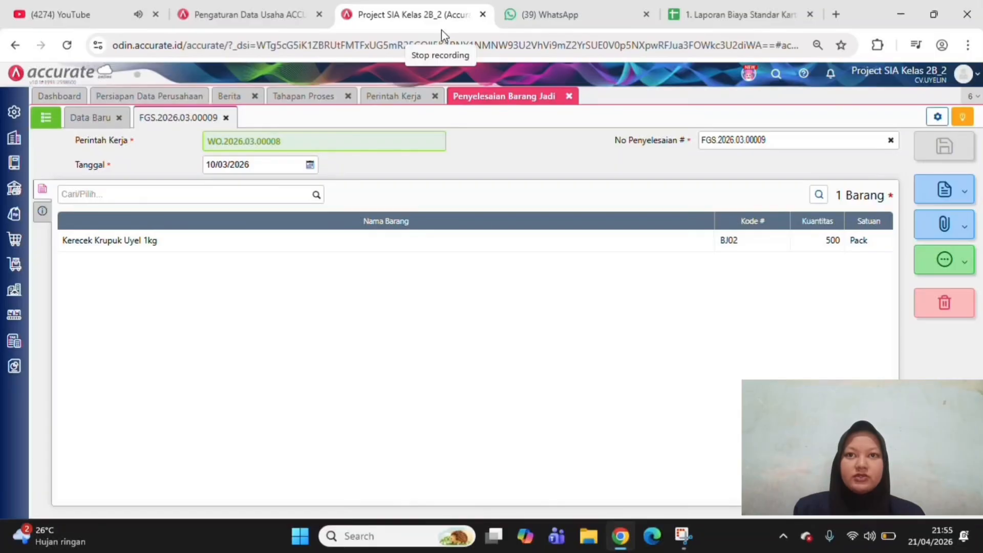
{"action": "left_click", "coordinate": [392, 98]}
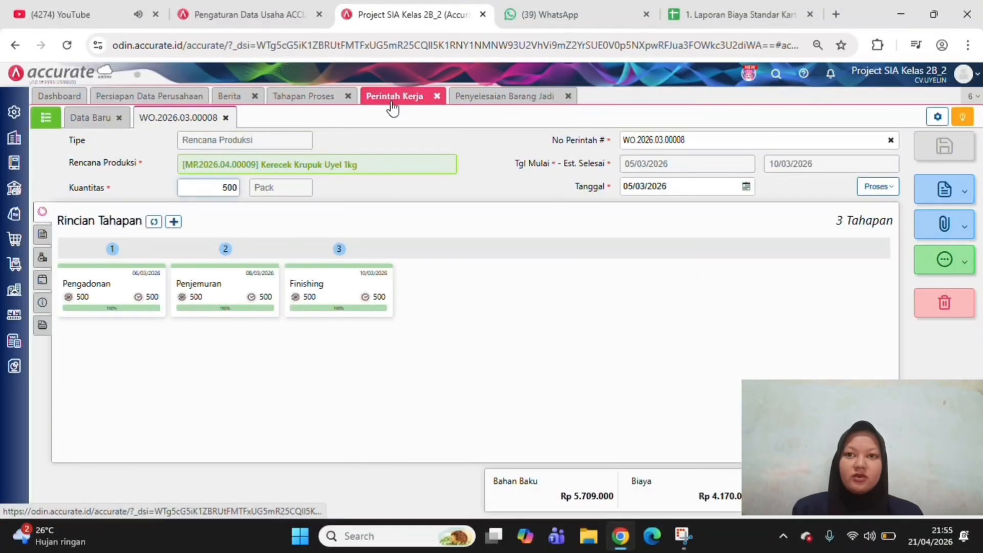
{"action": "left_click", "coordinate": [302, 347]}
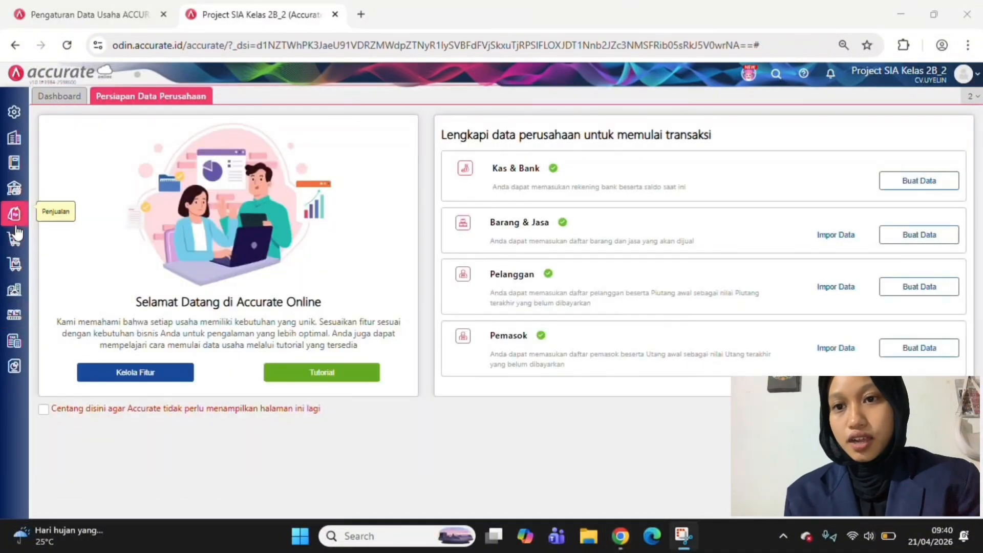
Create a new sales invoice (Faktur Penjualan) for the customer Toko Nur
{"action": "left_click", "coordinate": [15, 227]}
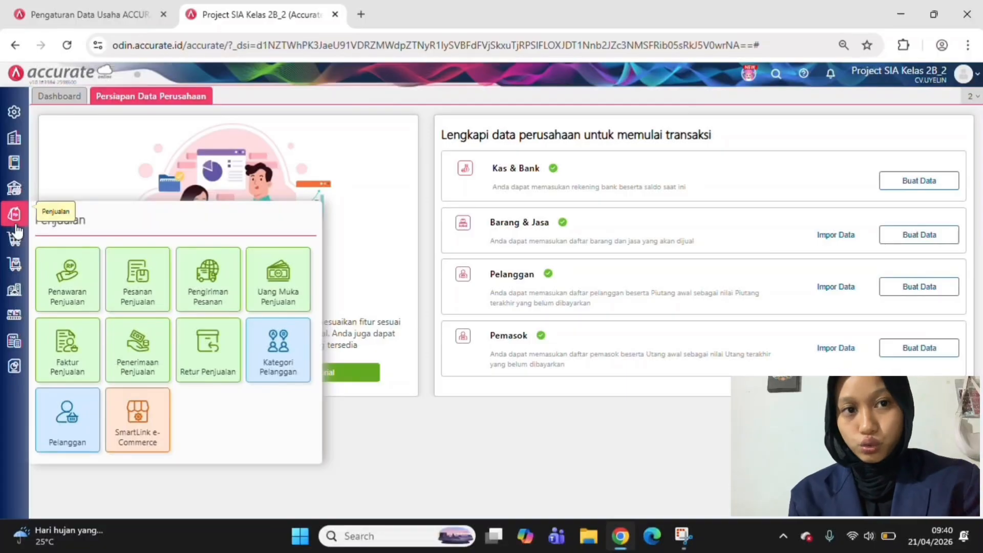
{"action": "left_click", "coordinate": [58, 358]}
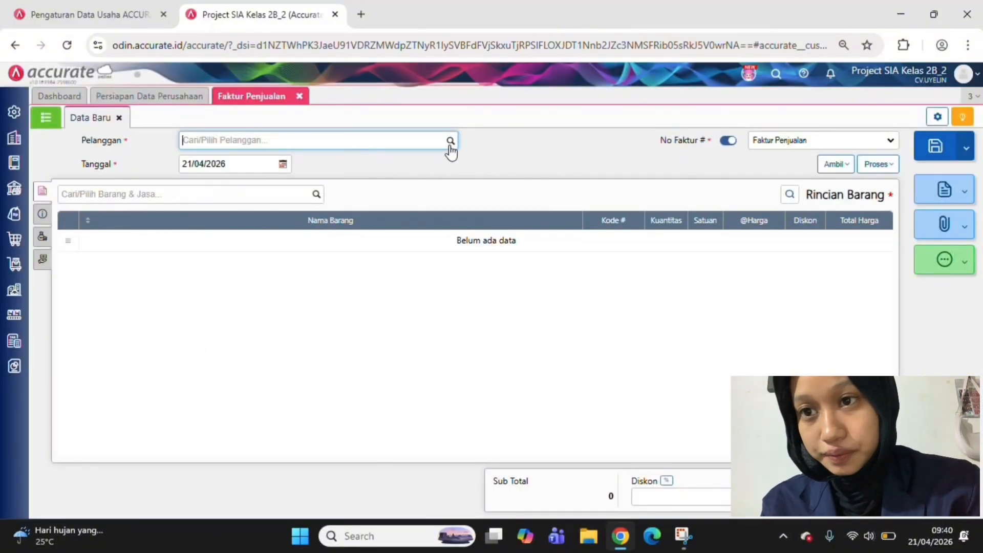
{"action": "left_click", "coordinate": [450, 142]}
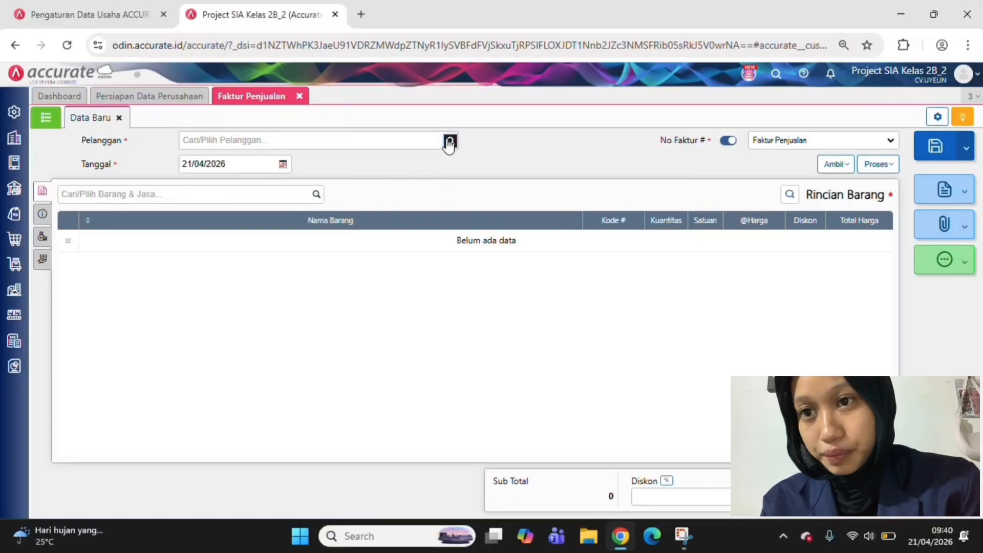
{"action": "left_click", "coordinate": [450, 140]}
{"action": "left_click", "coordinate": [451, 142]}
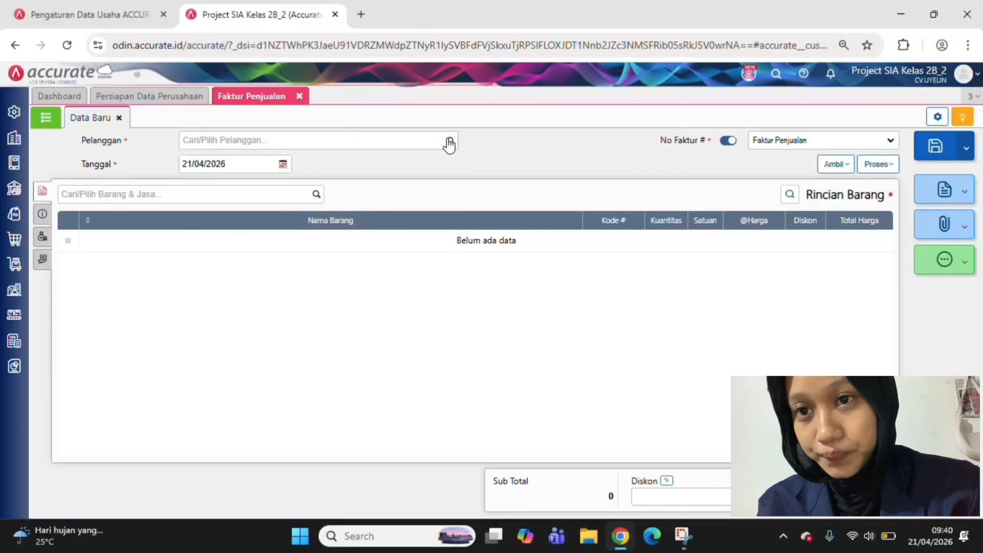
{"action": "left_click", "coordinate": [450, 143]}
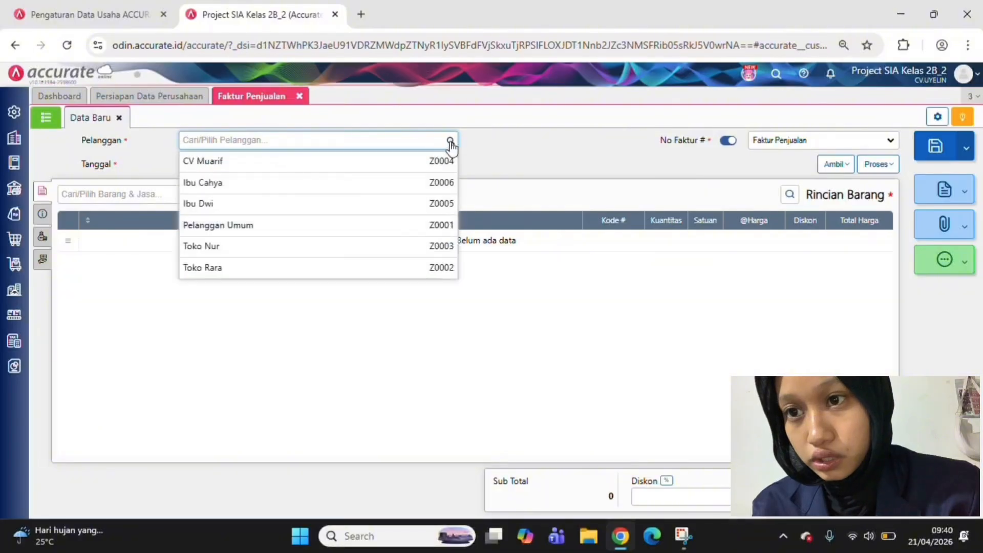
{"action": "left_click", "coordinate": [404, 245]}
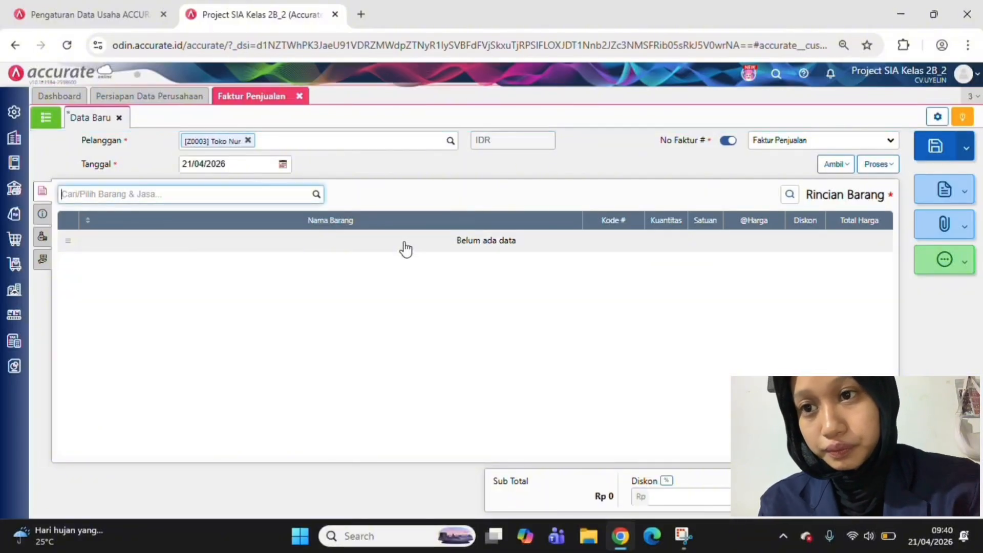
Set the date of Toko Nur's sales invoice to 11/03/2026
{"action": "left_click", "coordinate": [209, 165]}
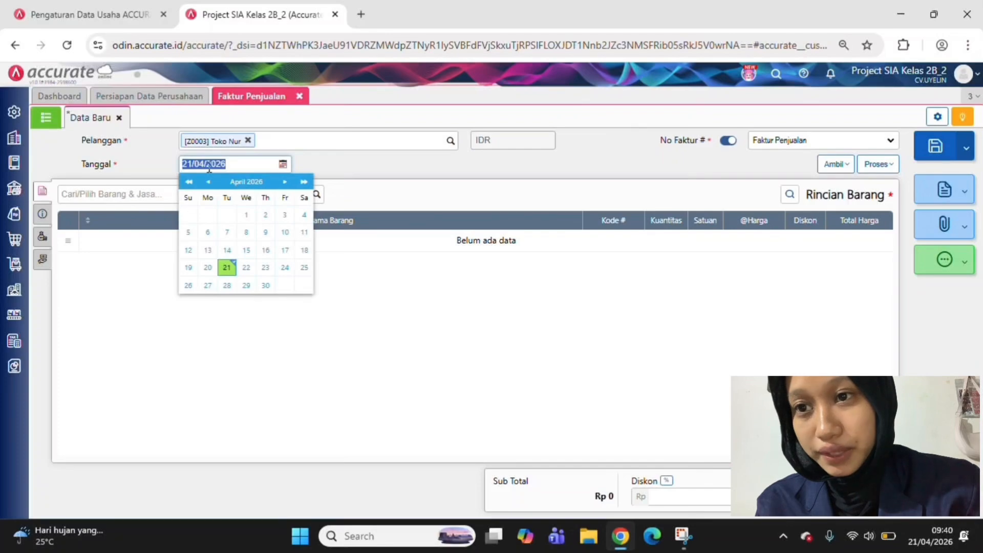
{"action": "type", "text": "11/"}
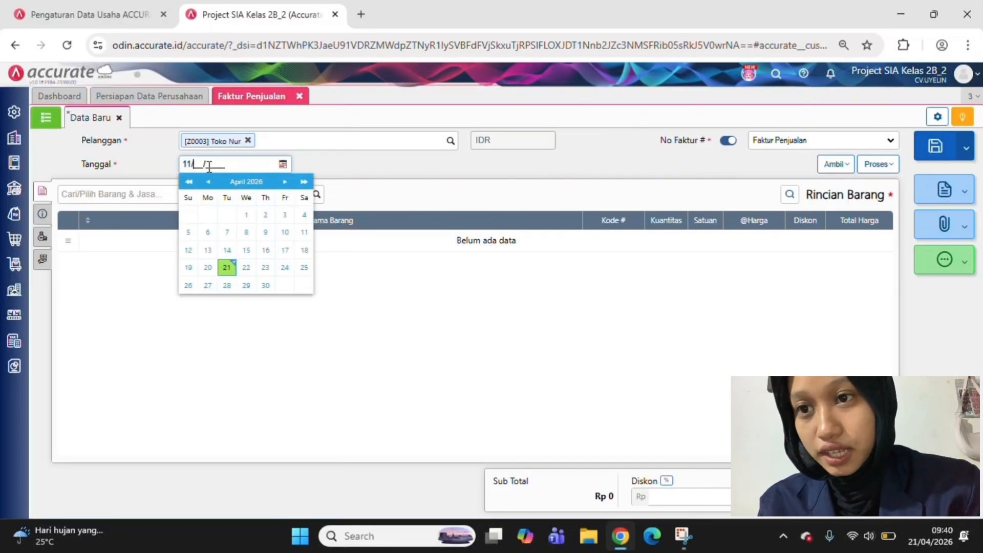
{"action": "type", "text": "03/"}
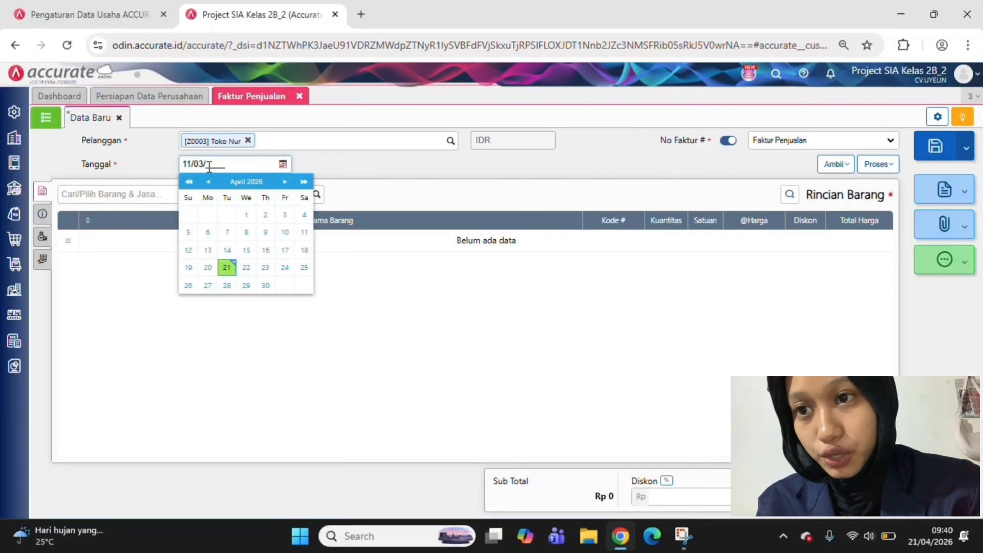
{"action": "type", "text": "2026"}
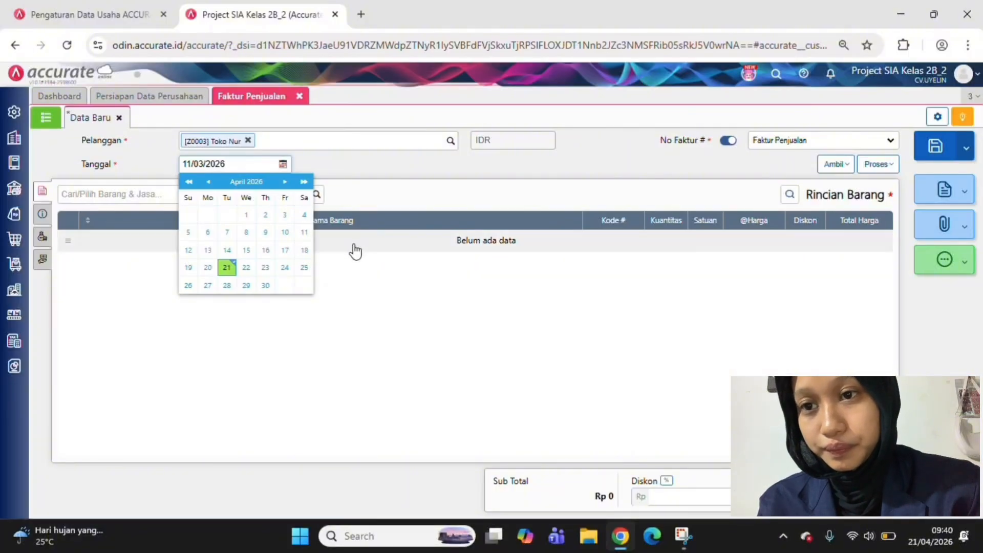
{"action": "left_click", "coordinate": [350, 286]}
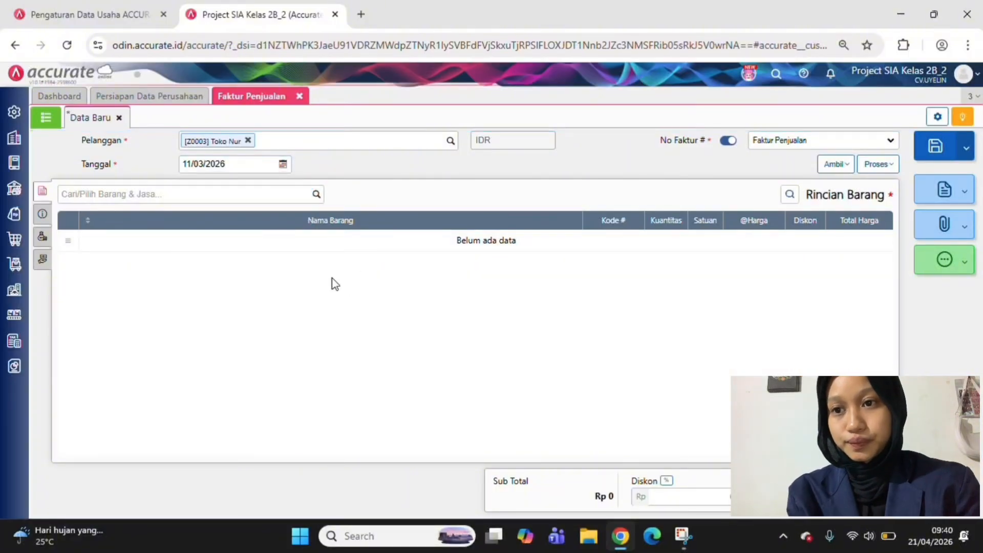
Add 100 packs of Kerecek Krupuk Uyel 500g from the warehouse Gudang B to Toko Nur's sales invoice
{"action": "left_click", "coordinate": [317, 197]}
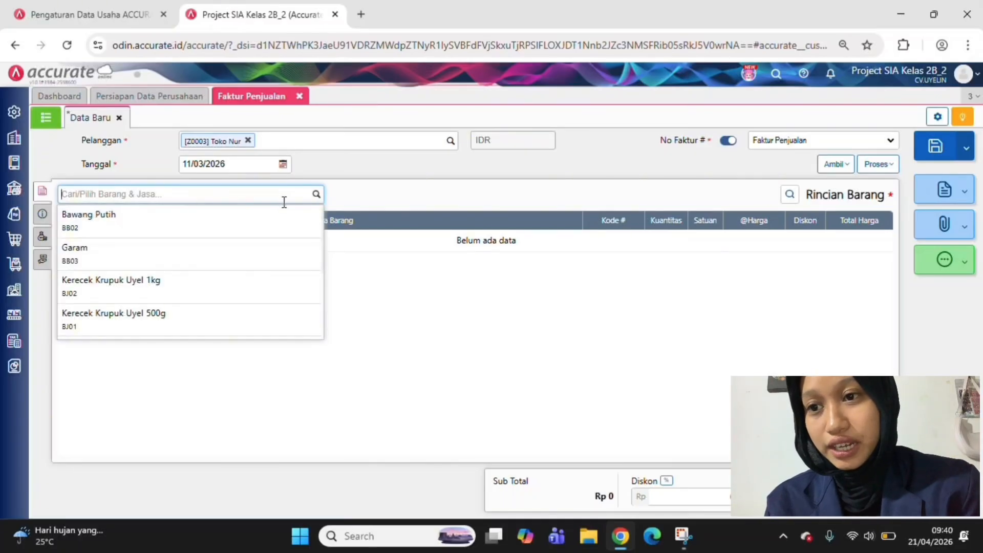
{"action": "left_click", "coordinate": [254, 313]}
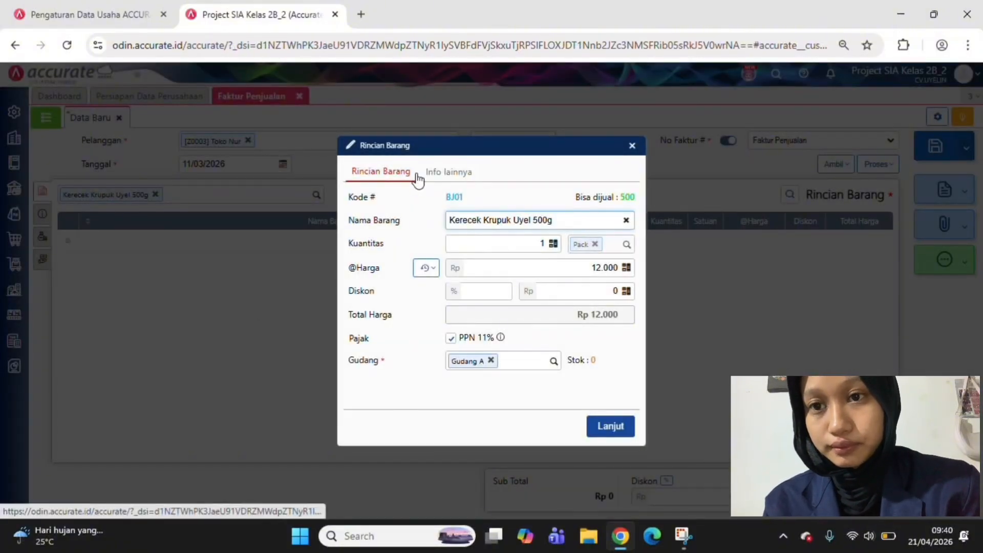
{"action": "left_click", "coordinate": [541, 243]}
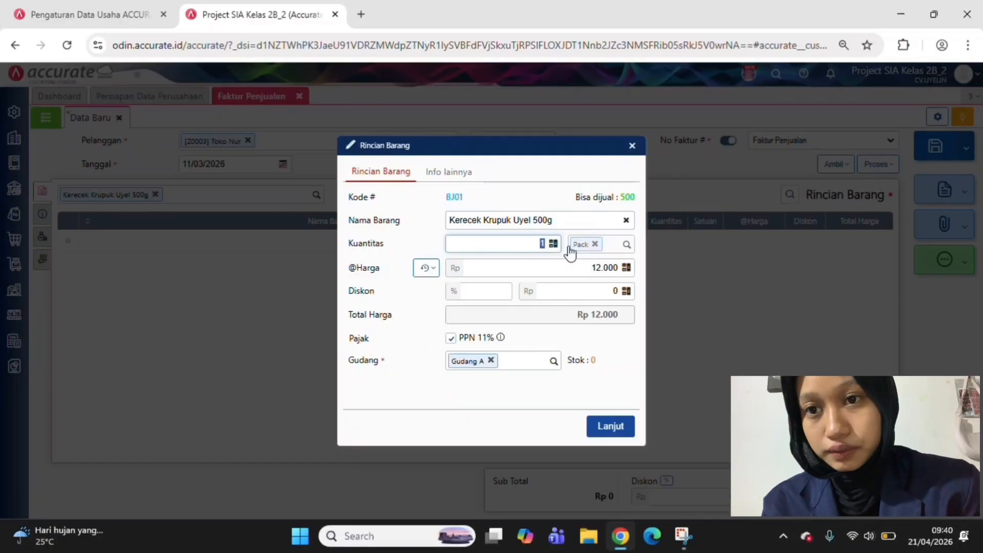
{"action": "type", "text": "100"}
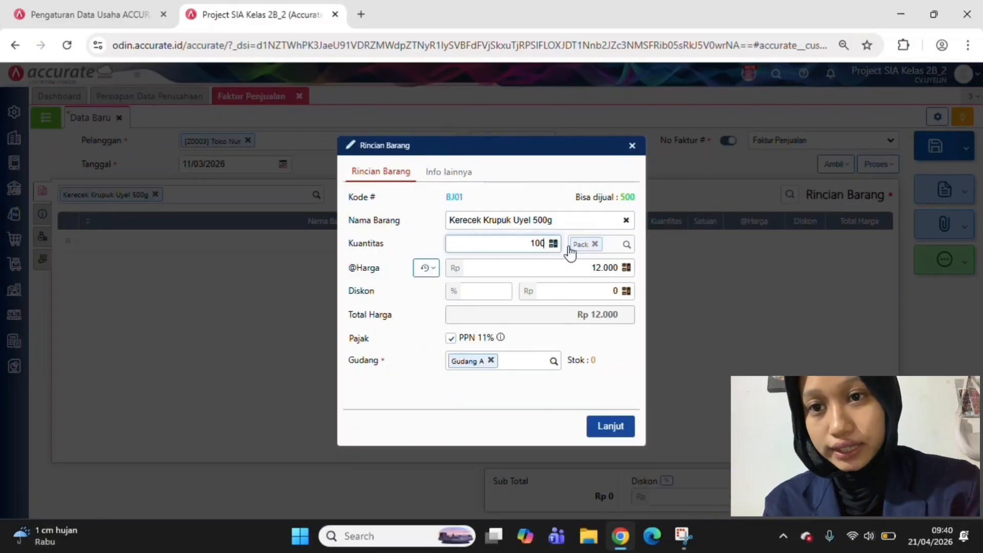
{"action": "left_click", "coordinate": [614, 372]}
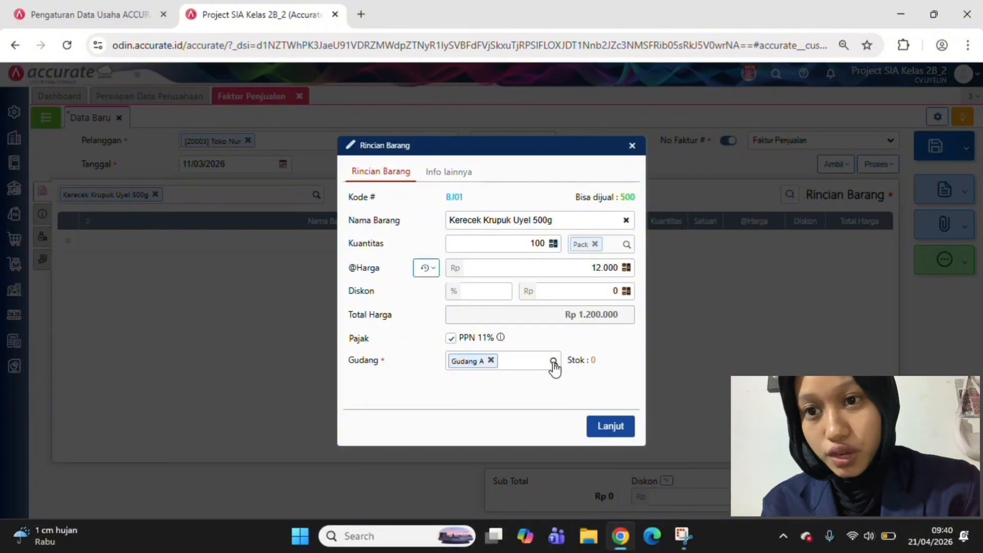
{"action": "left_click", "coordinate": [553, 361]}
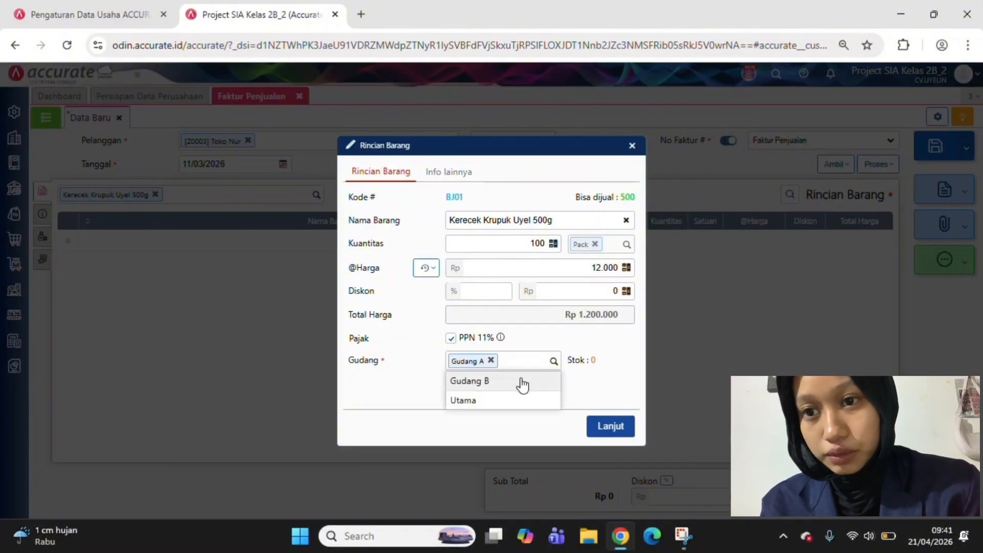
{"action": "left_click", "coordinate": [522, 382]}
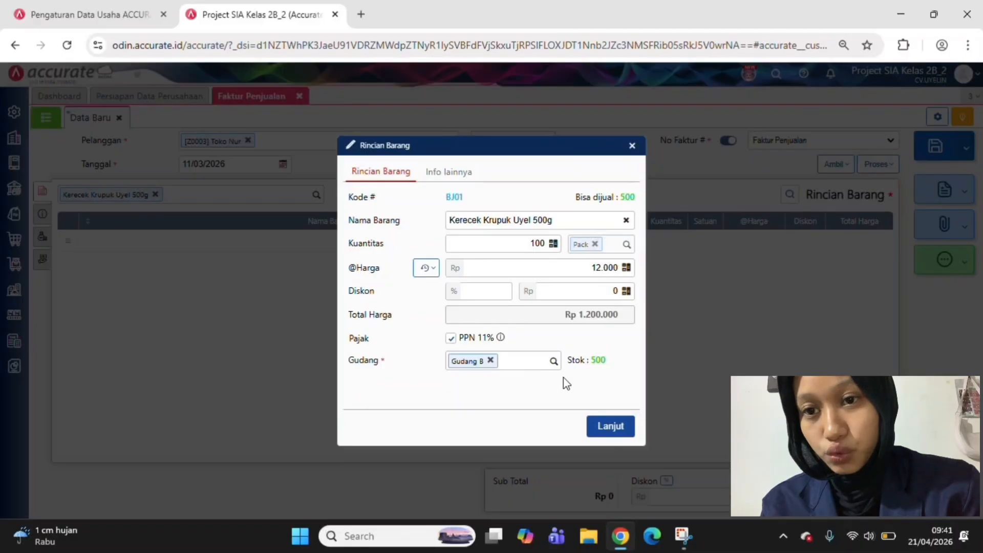
{"action": "left_click", "coordinate": [626, 430]}
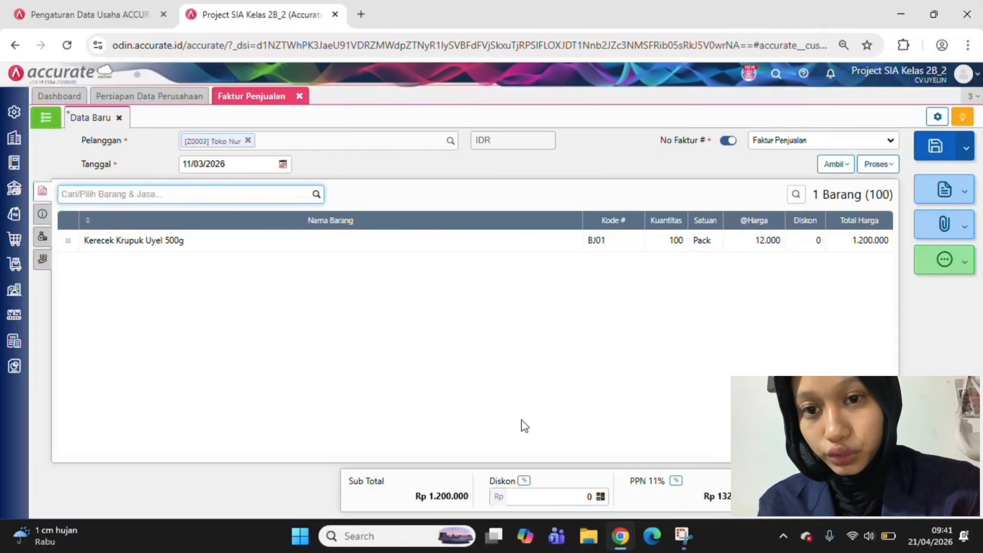
Clear the payment terms (Syarat Pembayaran) in the invoice's additional info and enter the customer's purchase order number
{"action": "left_click", "coordinate": [42, 215]}
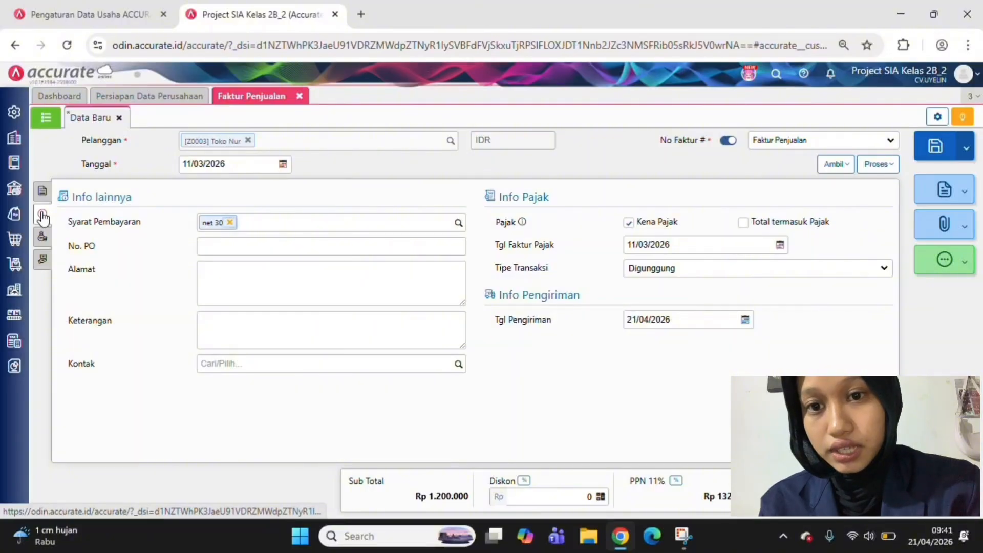
{"action": "left_click", "coordinate": [230, 223]}
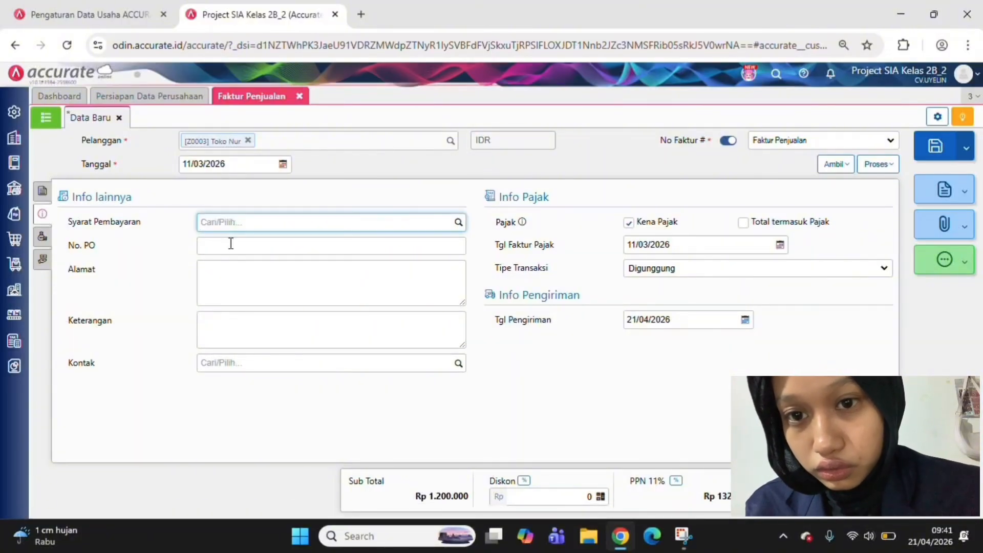
{"action": "left_click", "coordinate": [231, 244]}
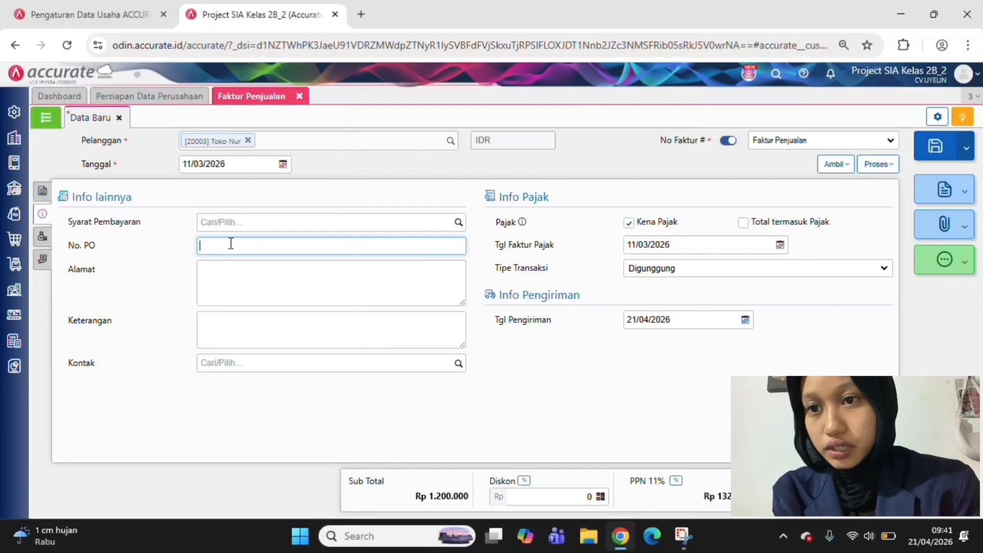
{"action": "type", "text": "PO-"}
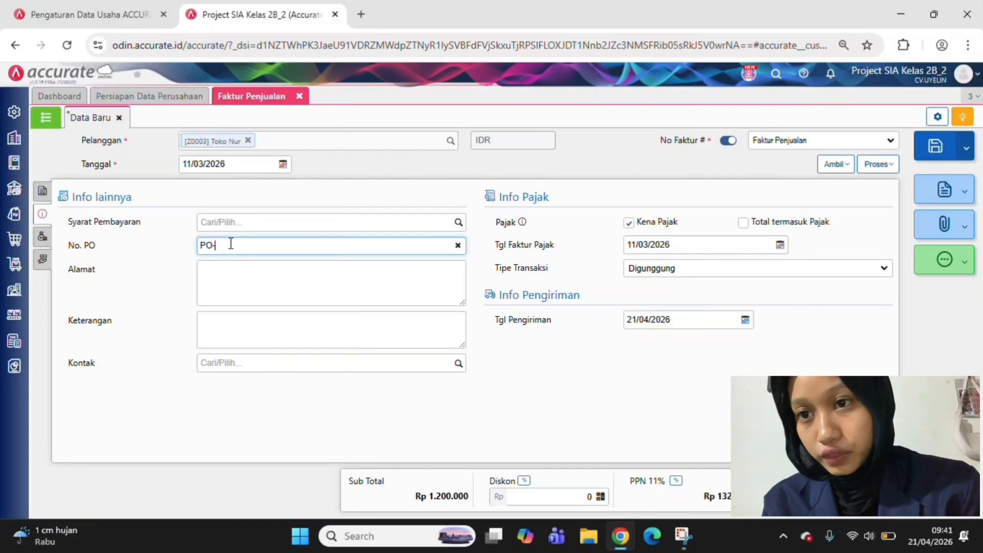
{"action": "type", "text": "03"}
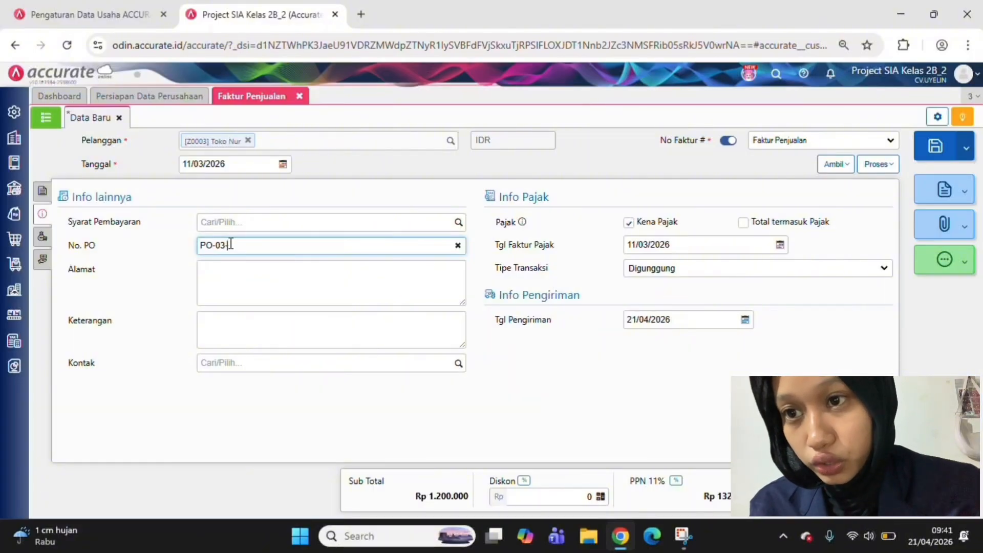
{"action": "type", "text": "-01"}
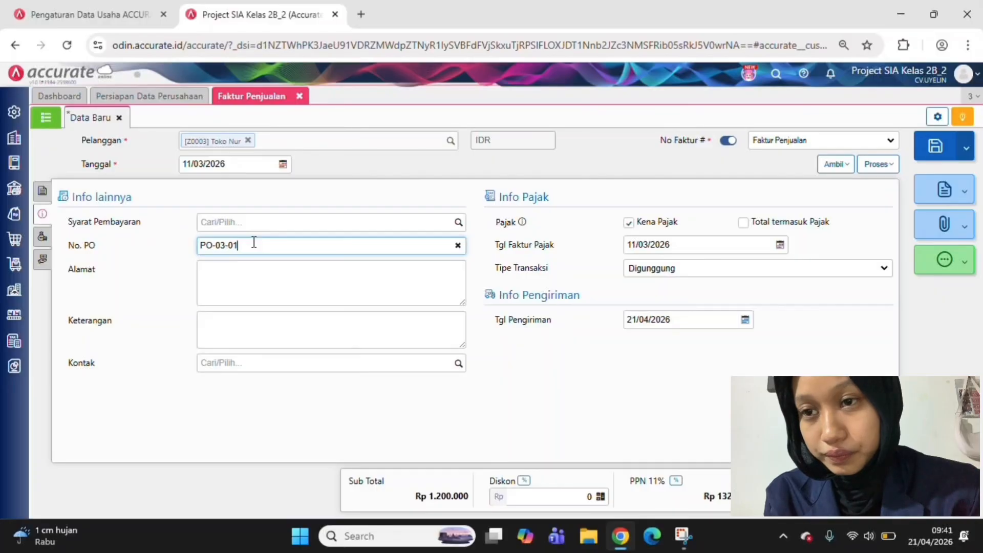
{"action": "type", "text": "1"}
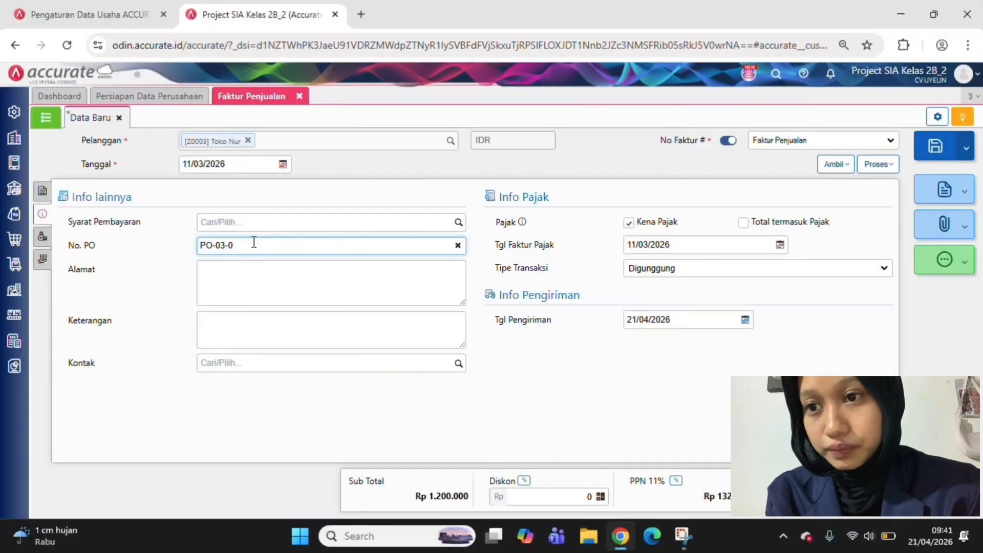
{"action": "type", "text": "01"}
{"action": "left_click", "coordinate": [260, 280]}
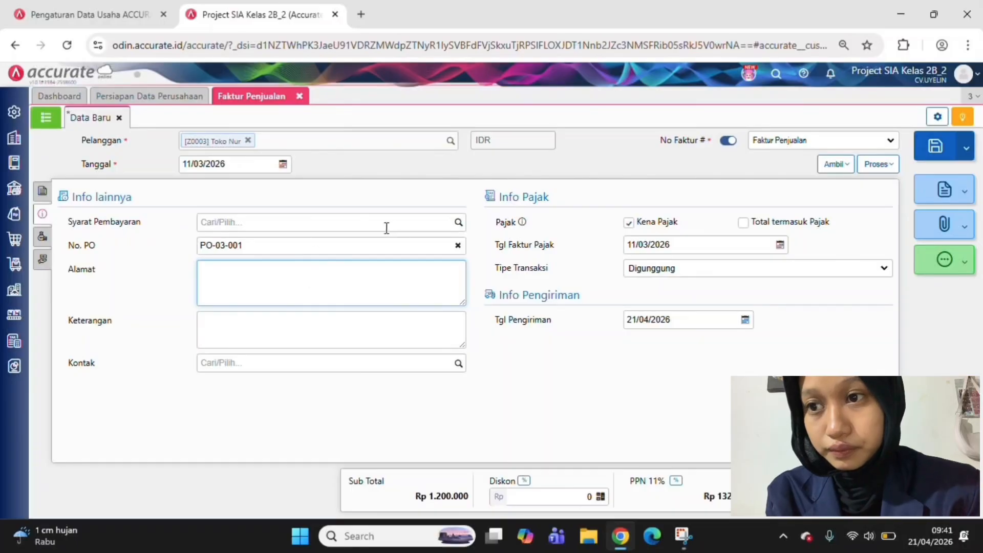
{"action": "left_click", "coordinate": [458, 225]}
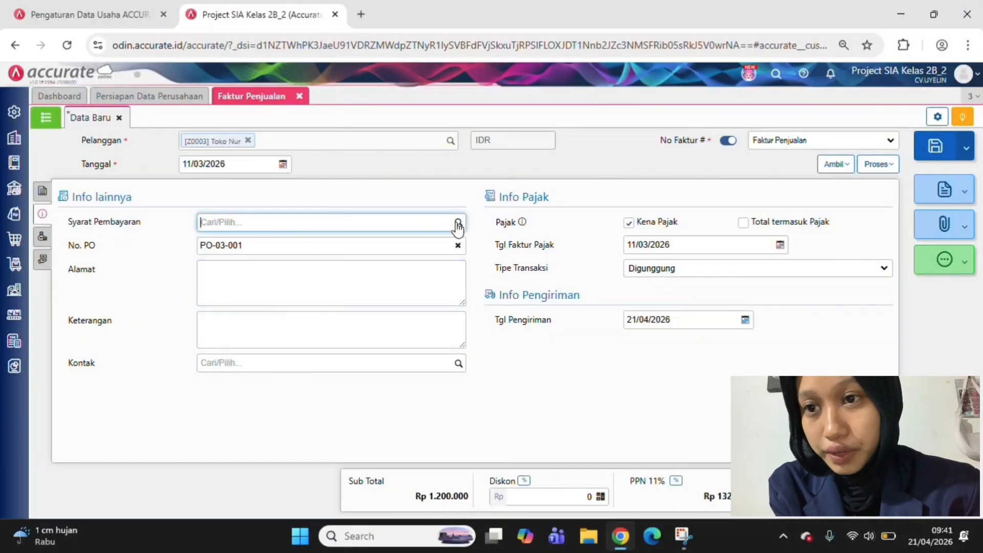
{"action": "scroll", "coordinate": [405, 311], "scroll_direction": "down", "scroll_amount": 4}
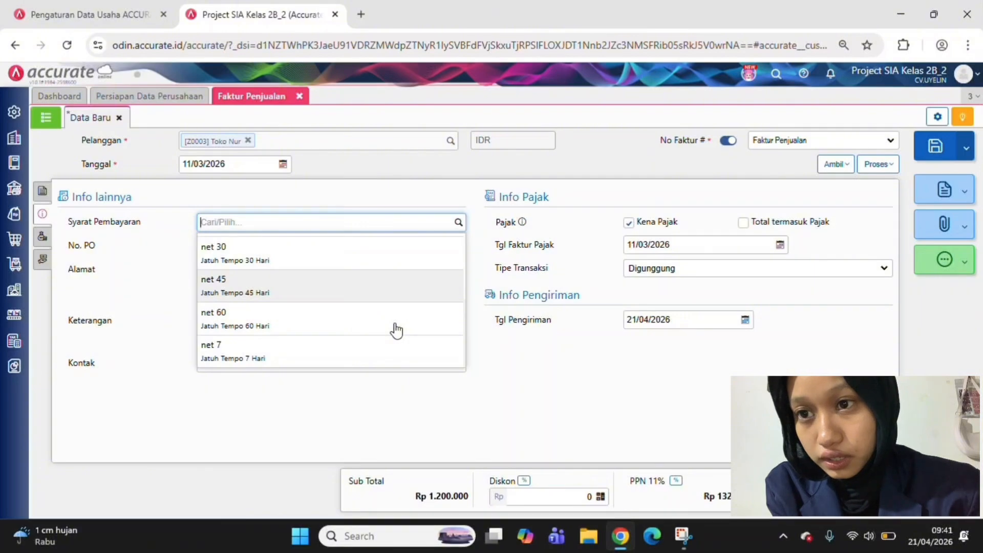
{"action": "scroll", "coordinate": [395, 330], "scroll_direction": "up", "scroll_amount": 4}
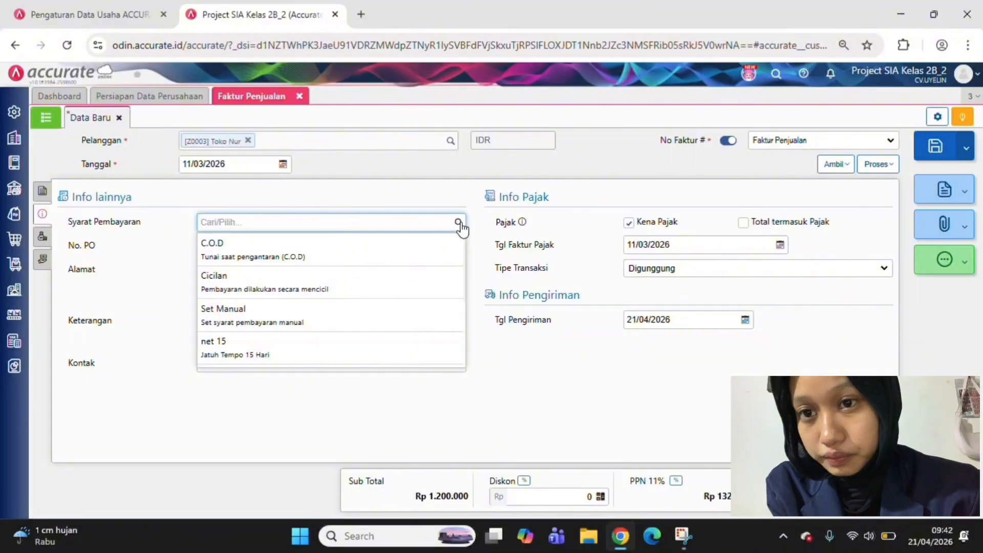
{"action": "left_click", "coordinate": [501, 373]}
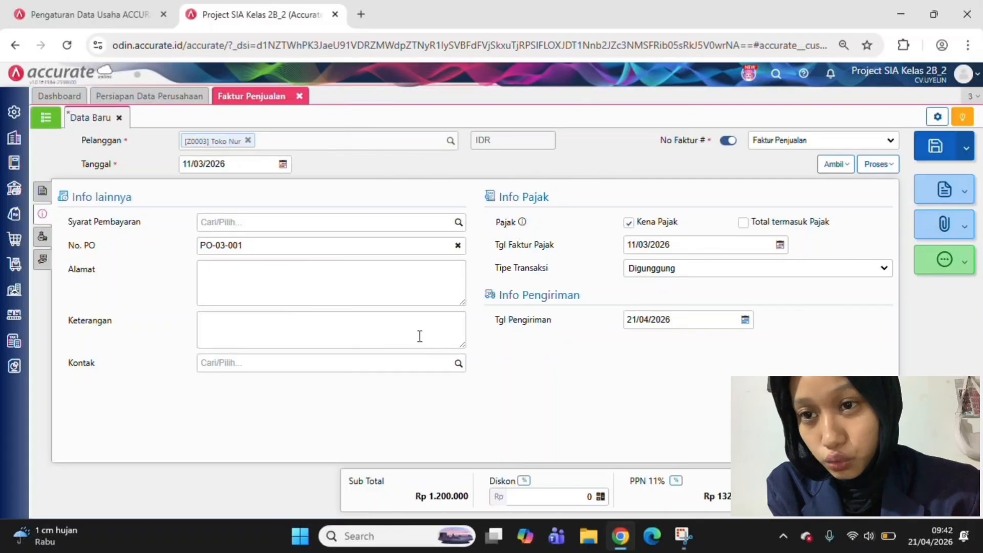
Enter "PENJUALAN KERUPUK UYEL 500gr sebanyak 100pcs kepada Toko Nur" as the invoice's Keterangan
{"action": "left_click", "coordinate": [306, 318]}
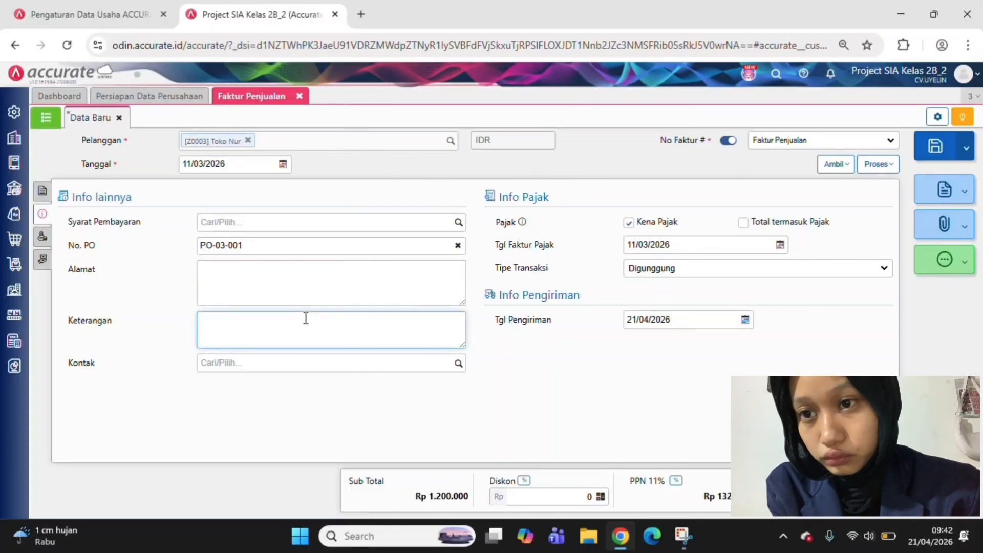
{"action": "type", "text": "P"}
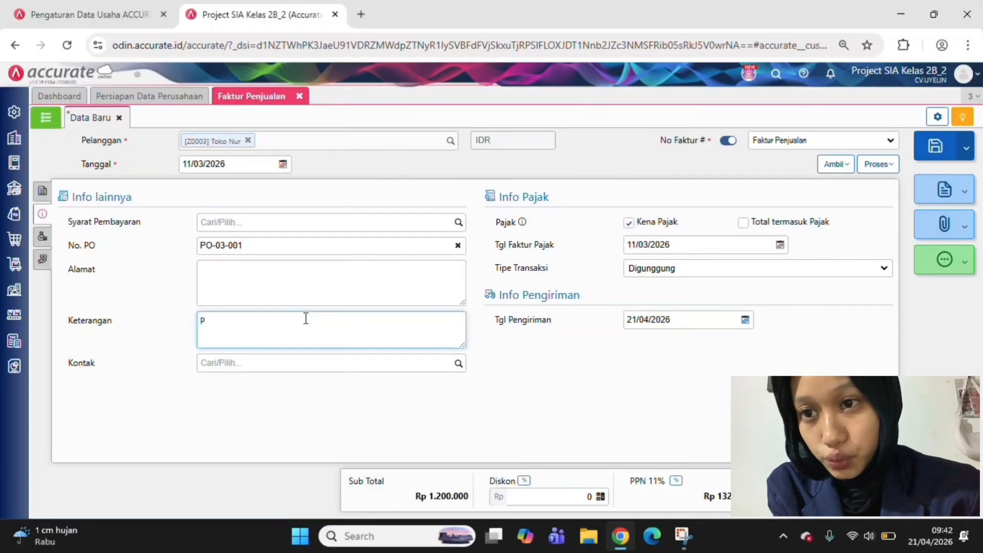
{"action": "type", "text": "ENJUALAN KER"}
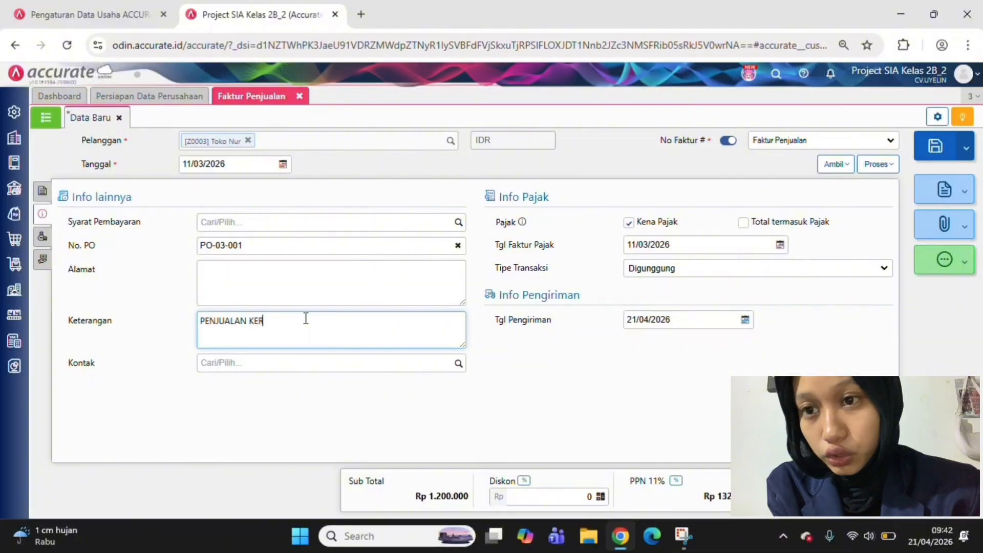
{"action": "type", "text": "UPUK UYEL"}
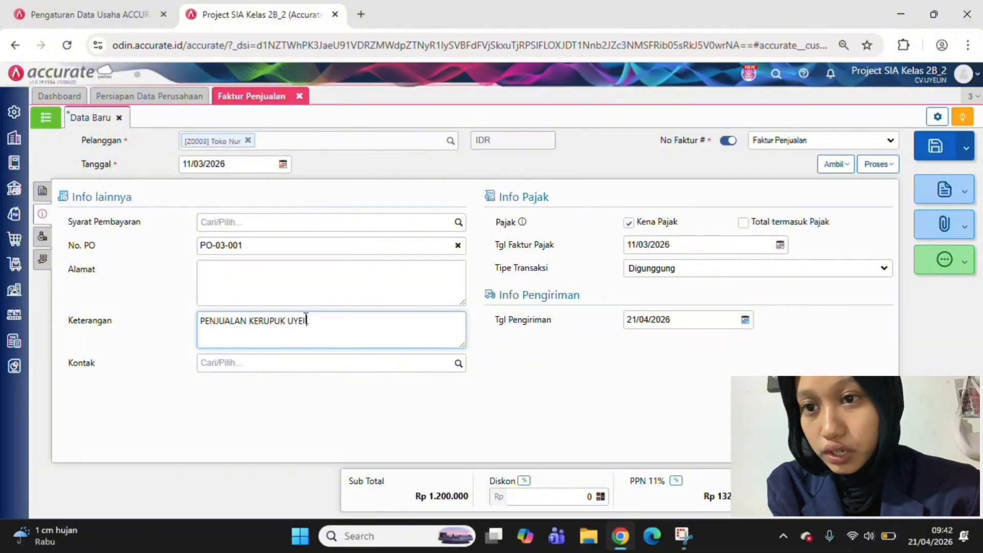
{"action": "type", "text": "500"}
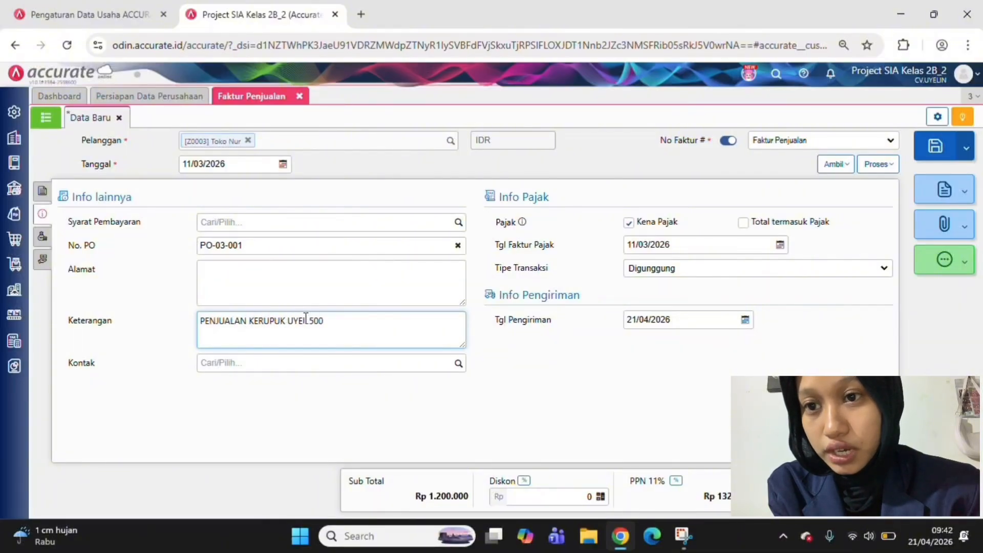
{"action": "type", "text": "gr s"}
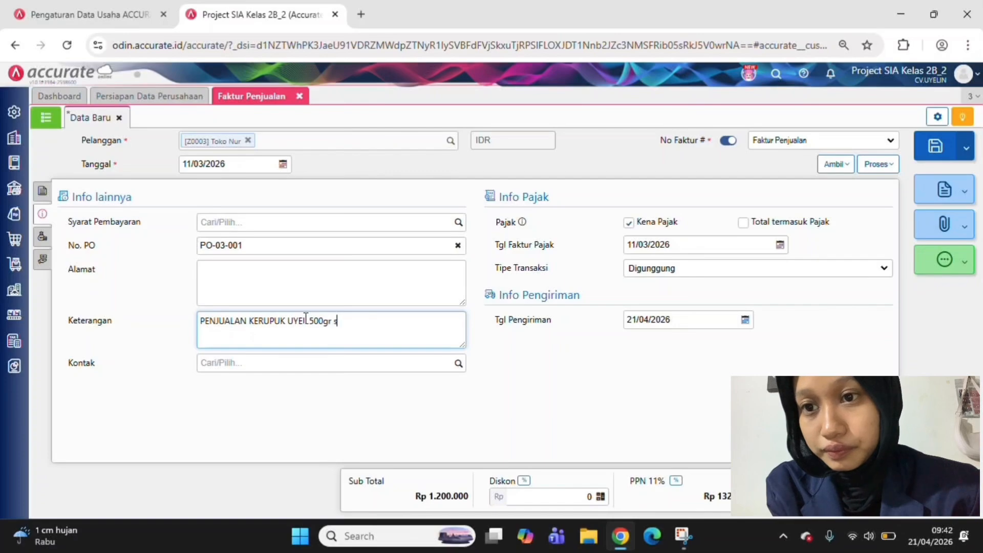
{"action": "type", "text": "ebanyak"}
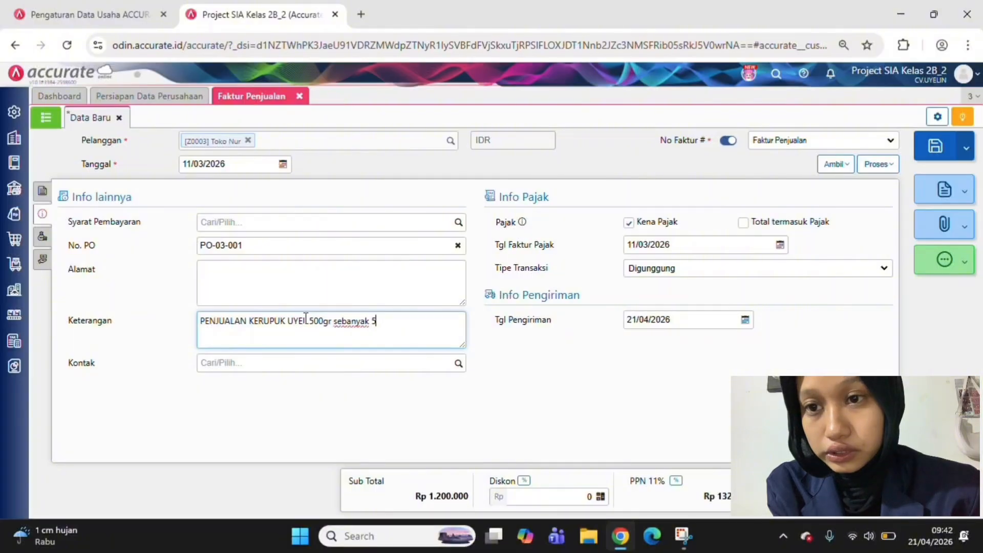
{"action": "type", "text": " 5"}
{"action": "key", "text": "BackSpace"}
{"action": "type", "text": "100p"}
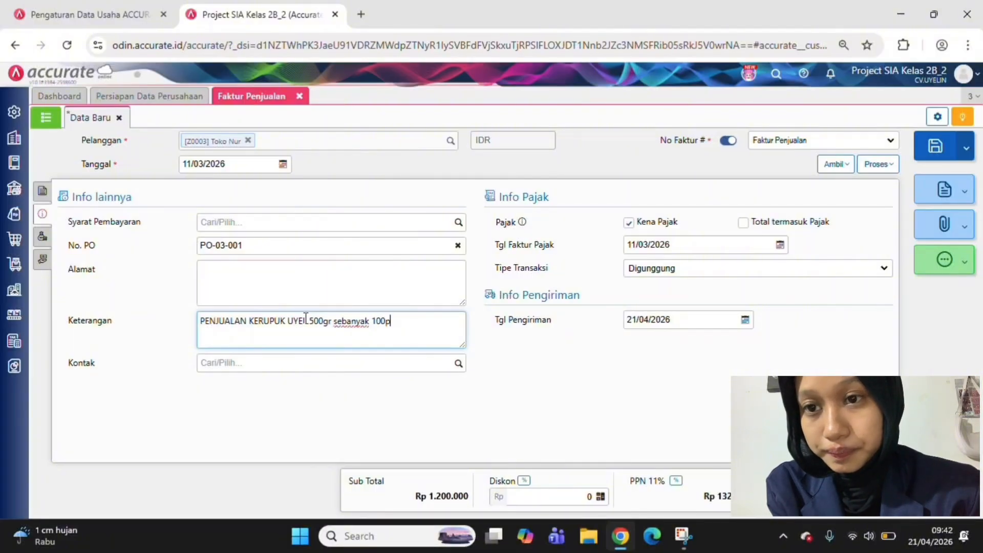
{"action": "type", "text": "cs"}
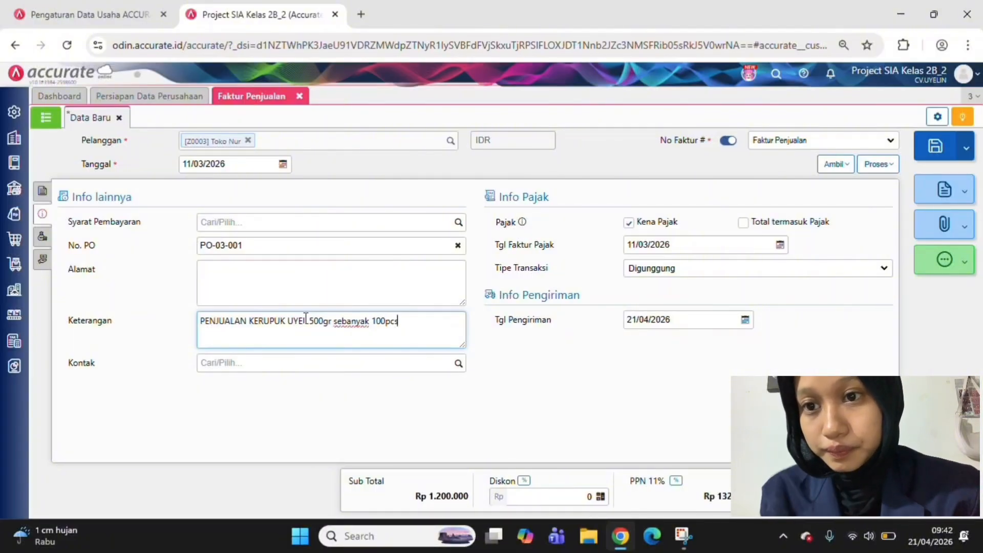
{"action": "type", "text": " kepada "}
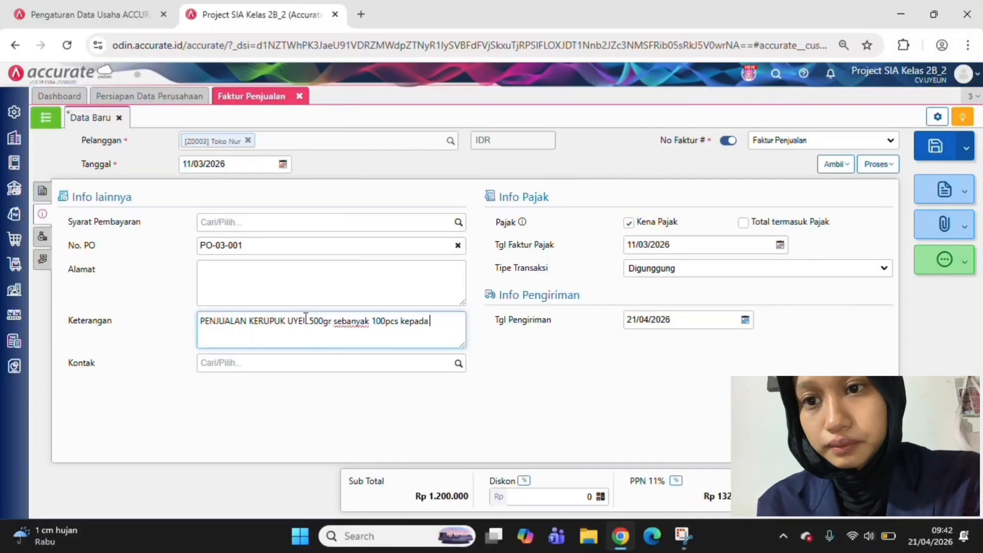
{"action": "type", "text": "Toko Nur"}
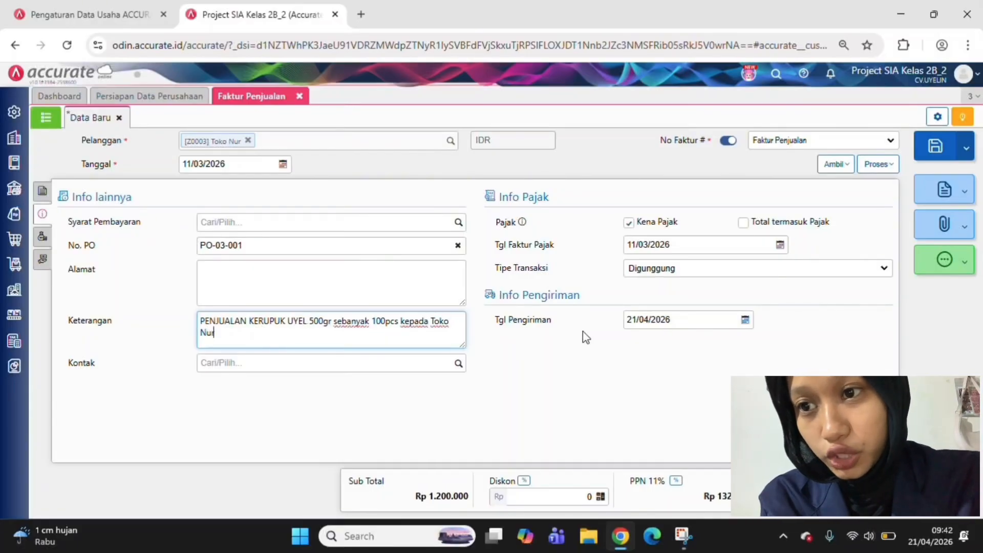
Set the invoice's delivery date (Tgl Pengiriman) to 11/03/2026
{"action": "left_click", "coordinate": [635, 320]}
{"action": "left_click", "coordinate": [634, 320]}
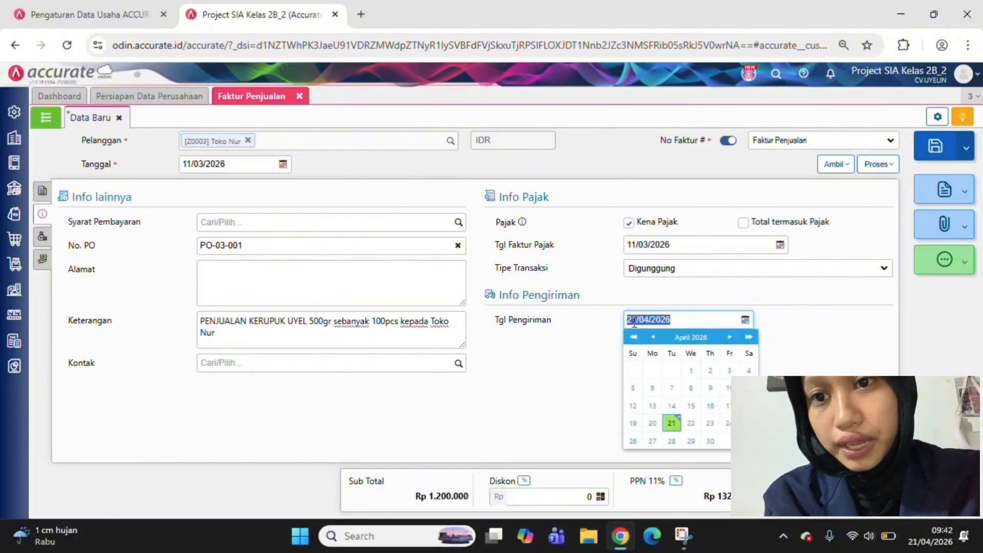
{"action": "type", "text": "1/03/"}
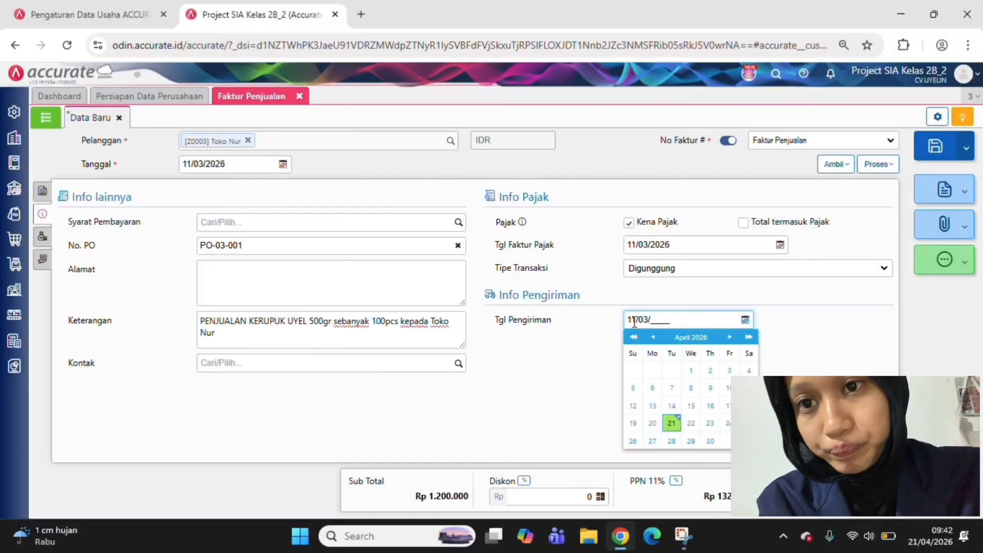
{"action": "type", "text": "2026"}
{"action": "key", "text": "Return"}
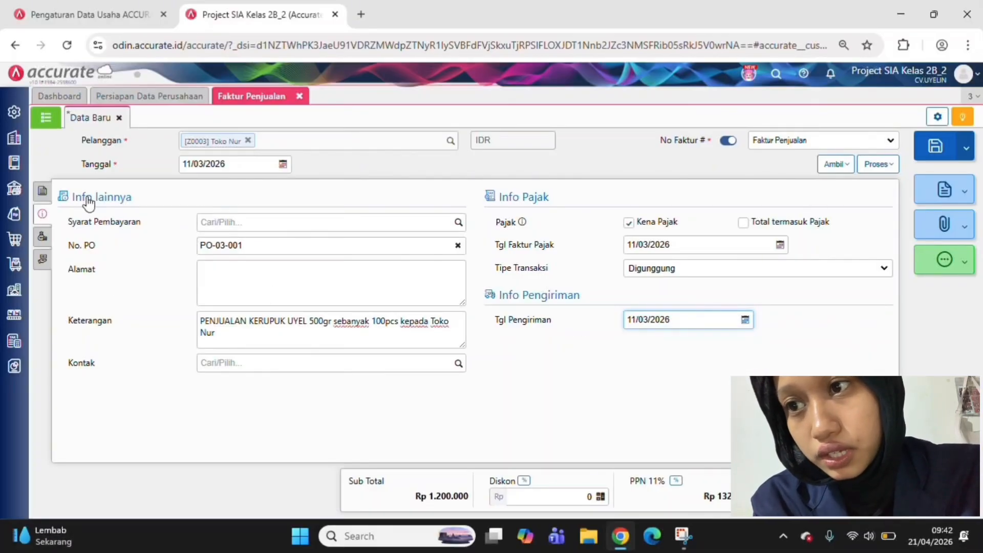
Open the other costs (Biaya Lainnya) section of Toko Nur's sales invoice
{"action": "left_click", "coordinate": [43, 238]}
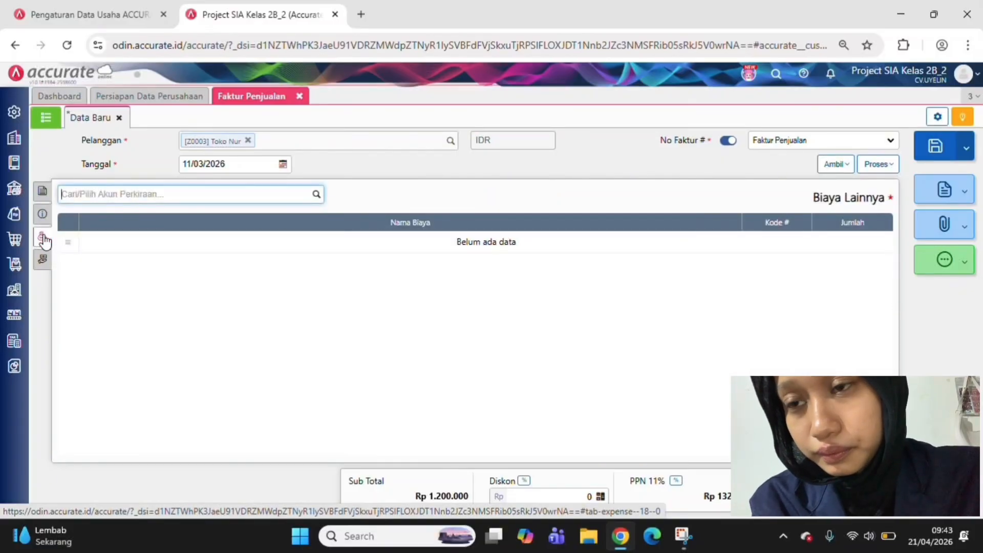
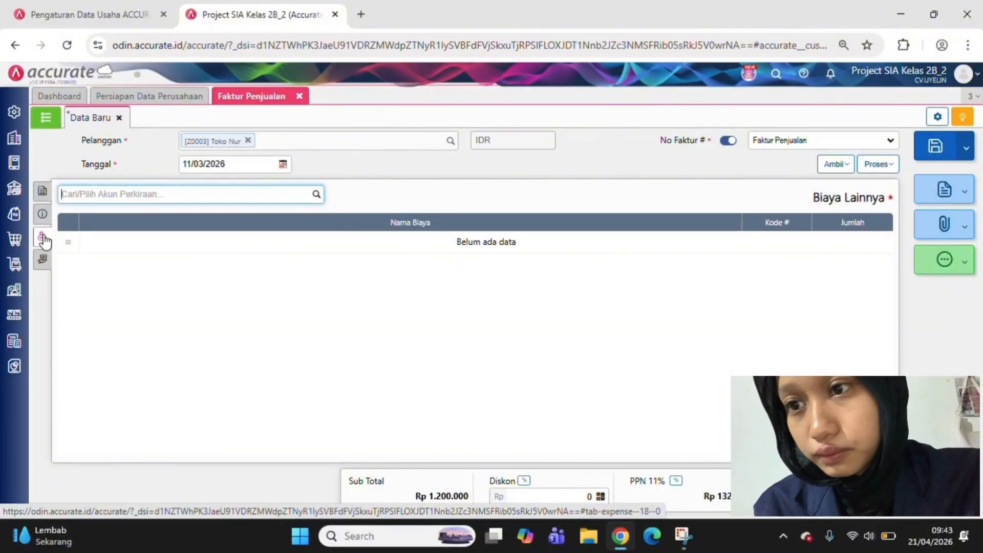
Look through the accounts available for other costs (Biaya Lainnya) on Toko Nur's sales invoice
{"action": "left_click", "coordinate": [43, 238]}
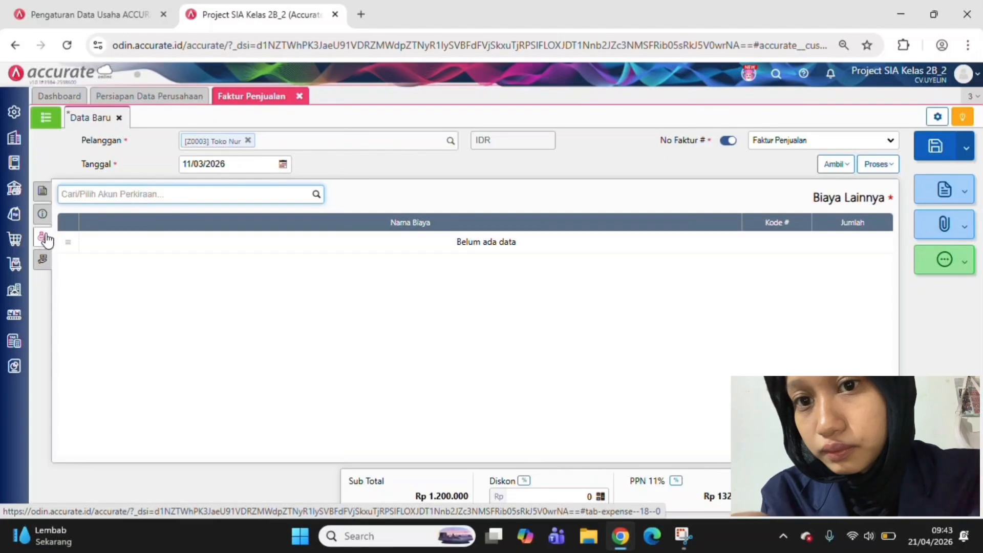
{"action": "left_click", "coordinate": [315, 196]}
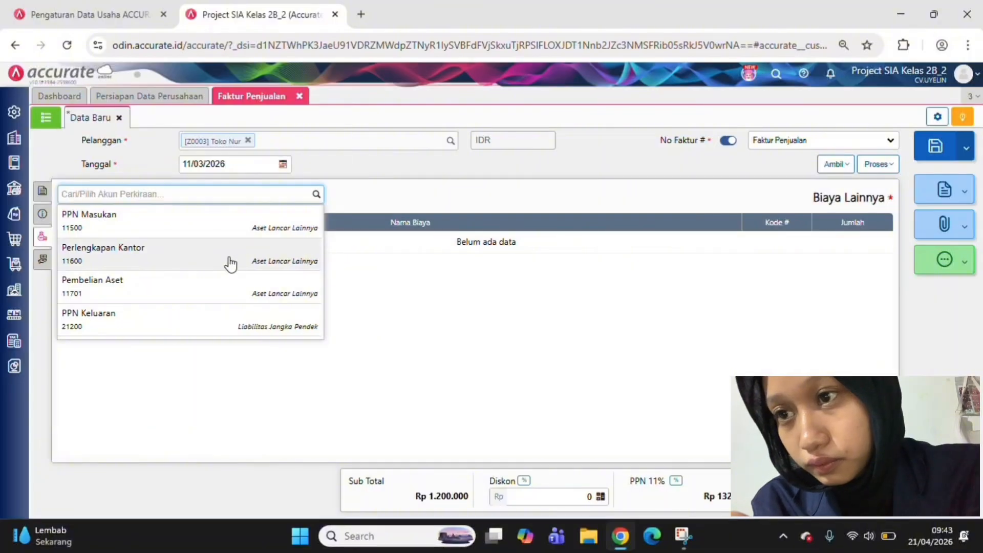
{"action": "scroll", "coordinate": [231, 256], "scroll_direction": "down", "scroll_amount": 3}
{"action": "scroll", "coordinate": [232, 264], "scroll_direction": "down", "scroll_amount": 4}
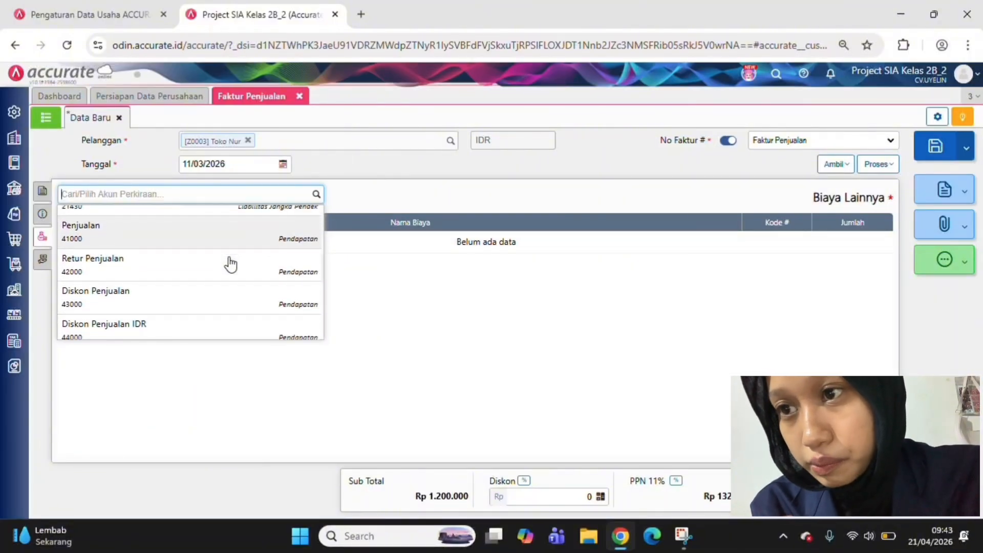
{"action": "scroll", "coordinate": [231, 264], "scroll_direction": "up", "scroll_amount": 1}
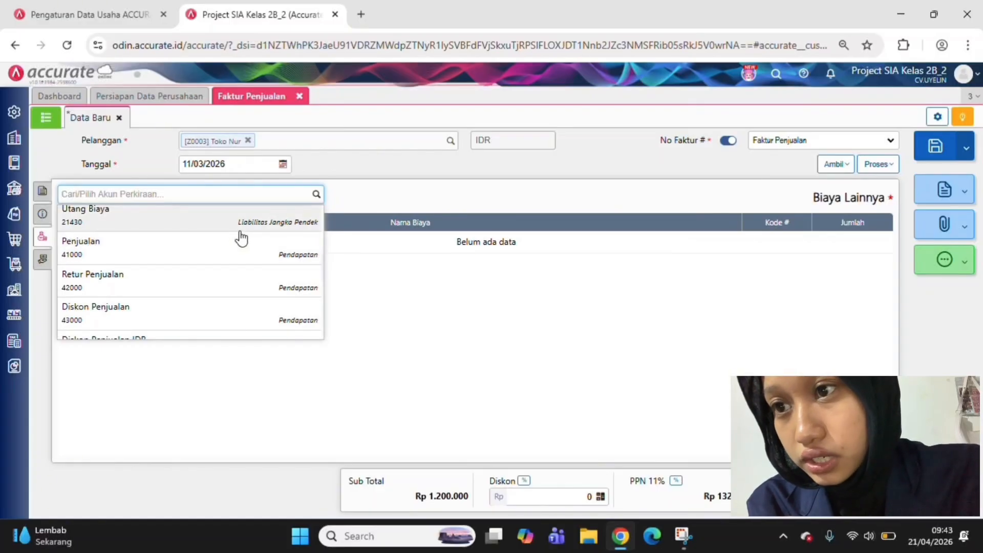
{"action": "left_click", "coordinate": [365, 308]}
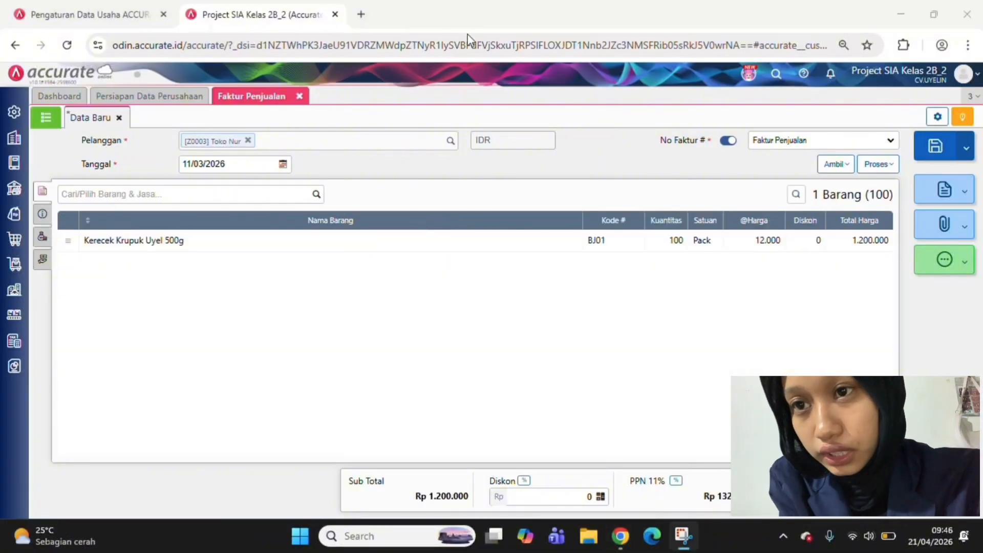
Create a sales receipt (Penerimaan Penjualan) from Toko Nur's invoice, received into Kas, with Nilai Pembayaran calculated from the invoice
{"action": "left_click", "coordinate": [877, 164]}
{"action": "left_click", "coordinate": [856, 188]}
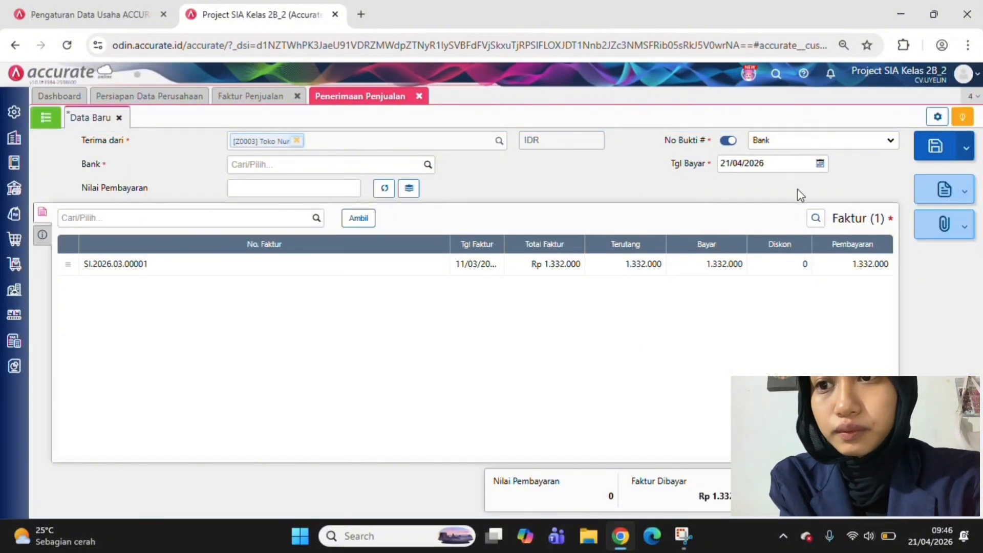
{"action": "left_click", "coordinate": [427, 167]}
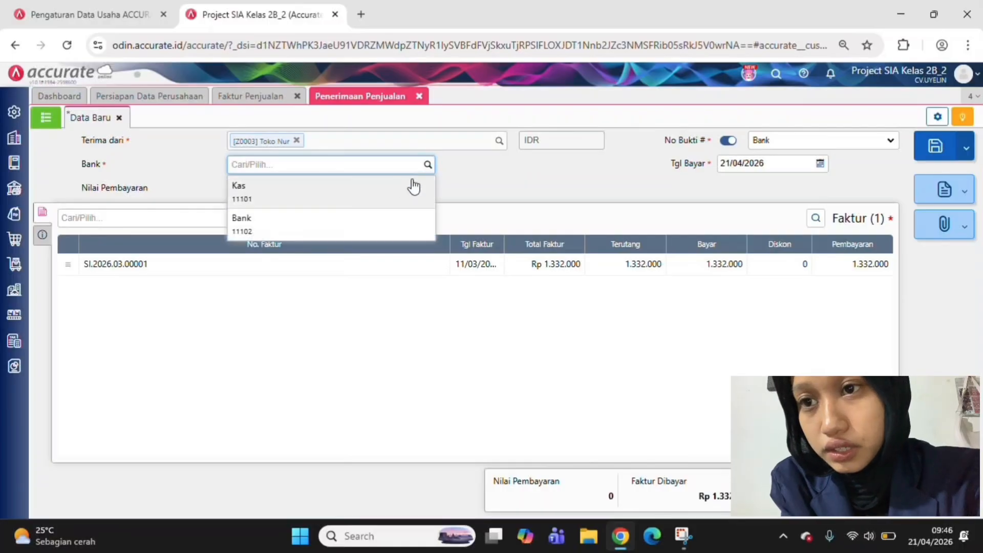
{"action": "left_click", "coordinate": [399, 193]}
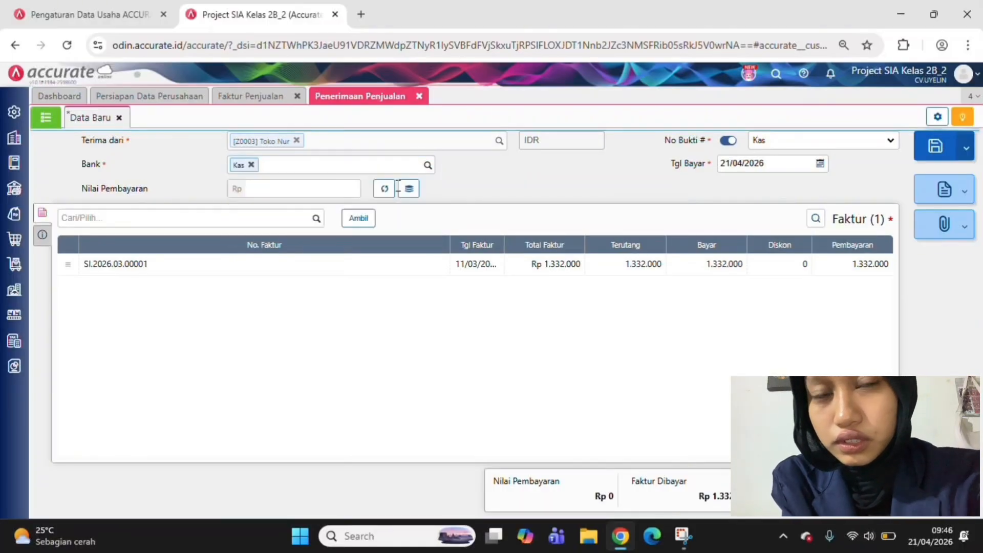
{"action": "left_click", "coordinate": [384, 189]}
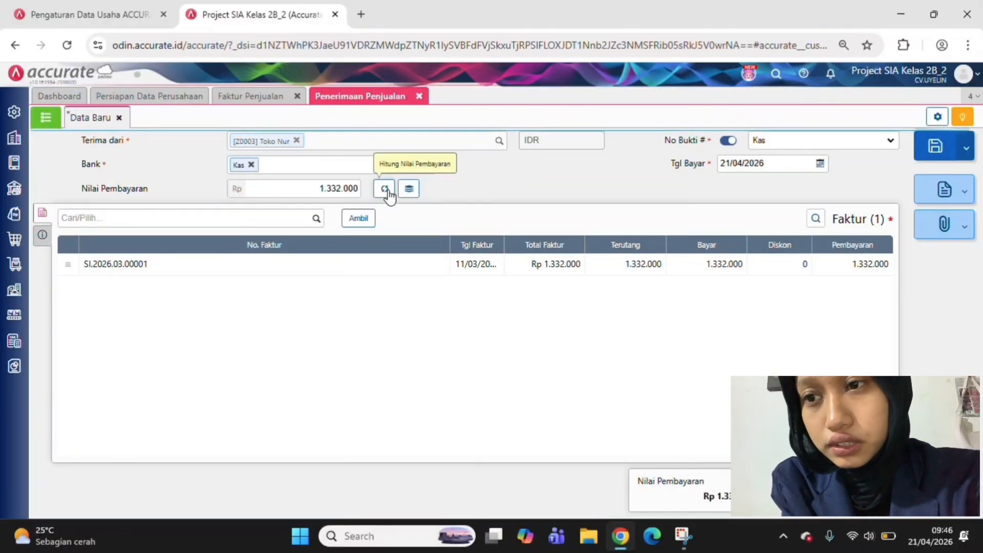
Set the receipt's payment date (Tgl Bayar) to 11/03/2026
{"action": "left_click", "coordinate": [736, 163]}
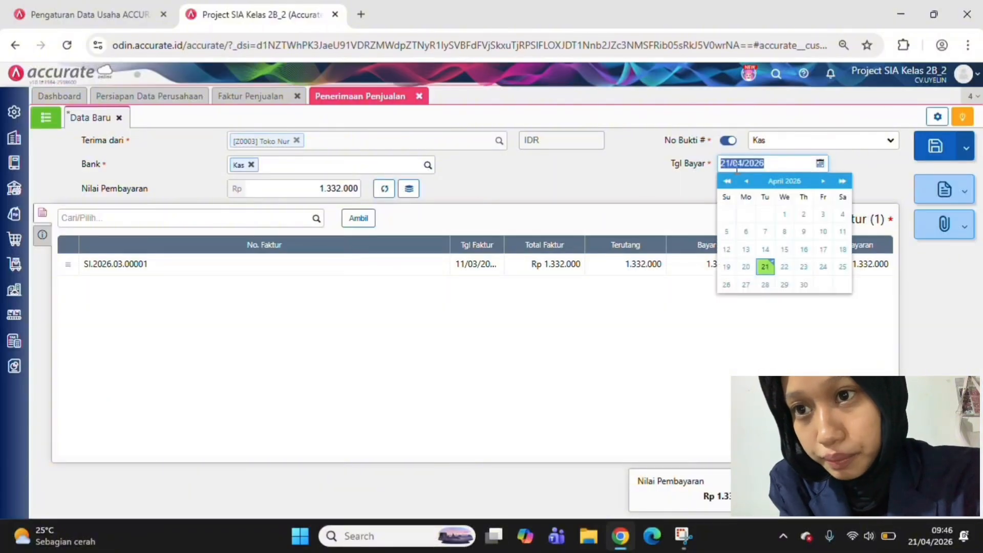
{"action": "type", "text": "110320"}
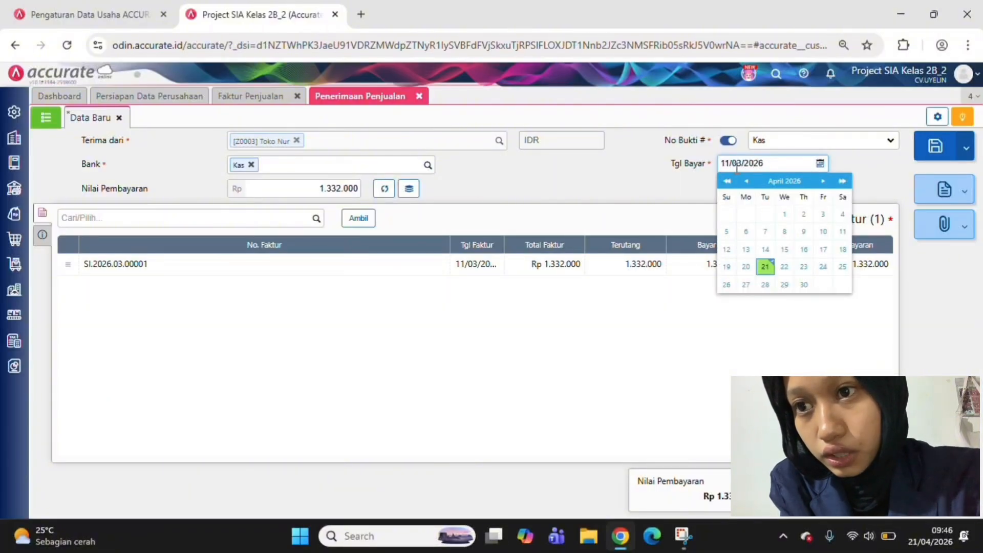
{"action": "key", "text": "Return"}
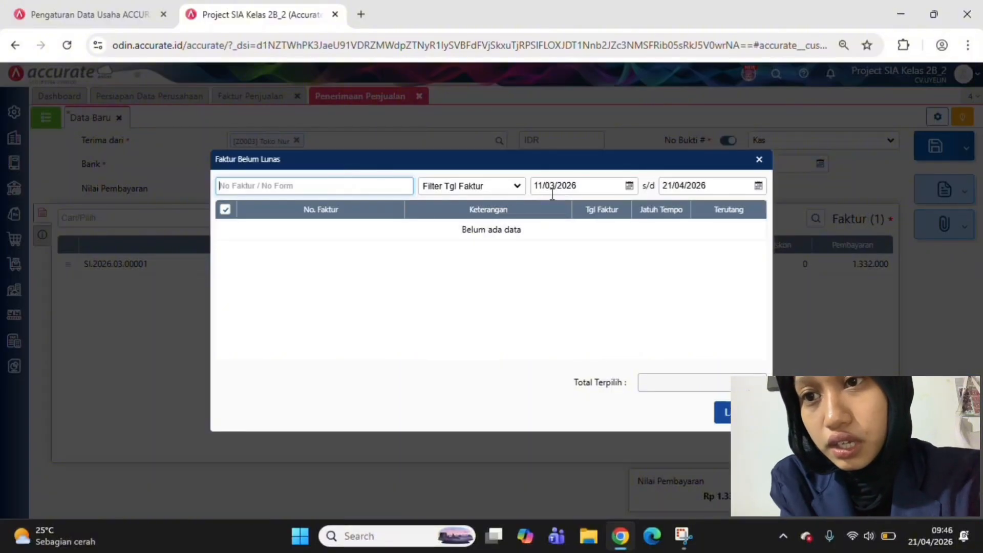
Filter the unpaid invoices (Faktur Belum Lunas) by Jatuh Tempo with an end date of 11/03/2026
{"action": "left_click", "coordinate": [498, 187]}
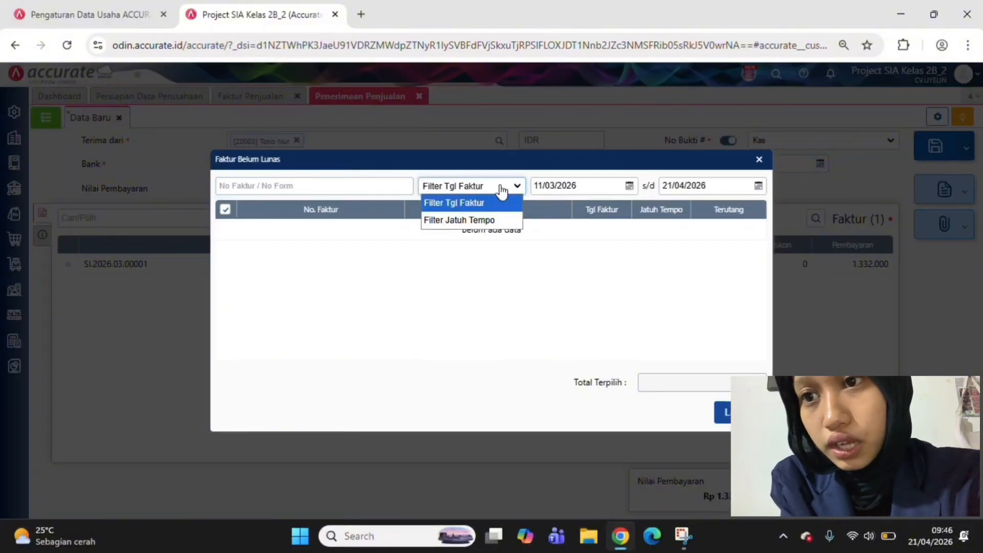
{"action": "left_click", "coordinate": [495, 220]}
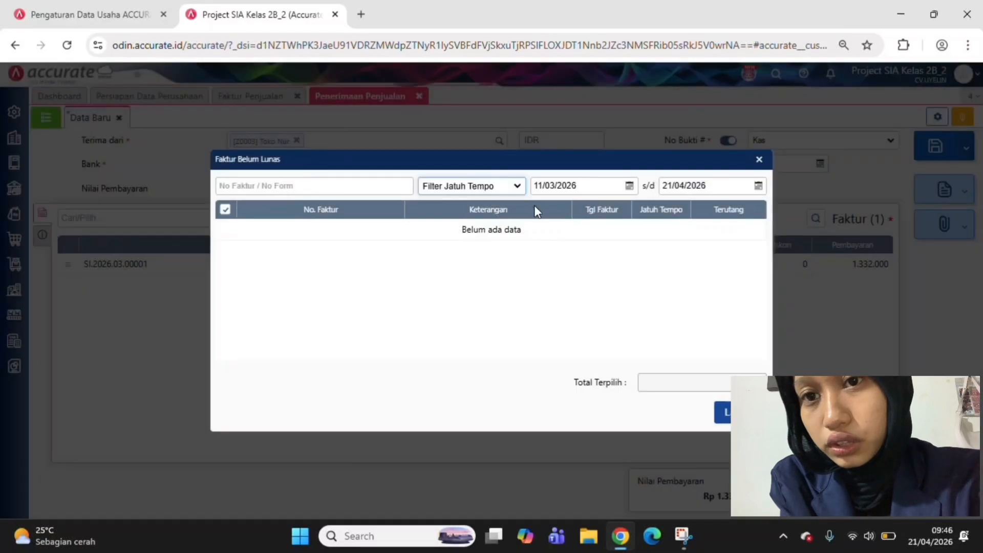
{"action": "left_click", "coordinate": [668, 190]}
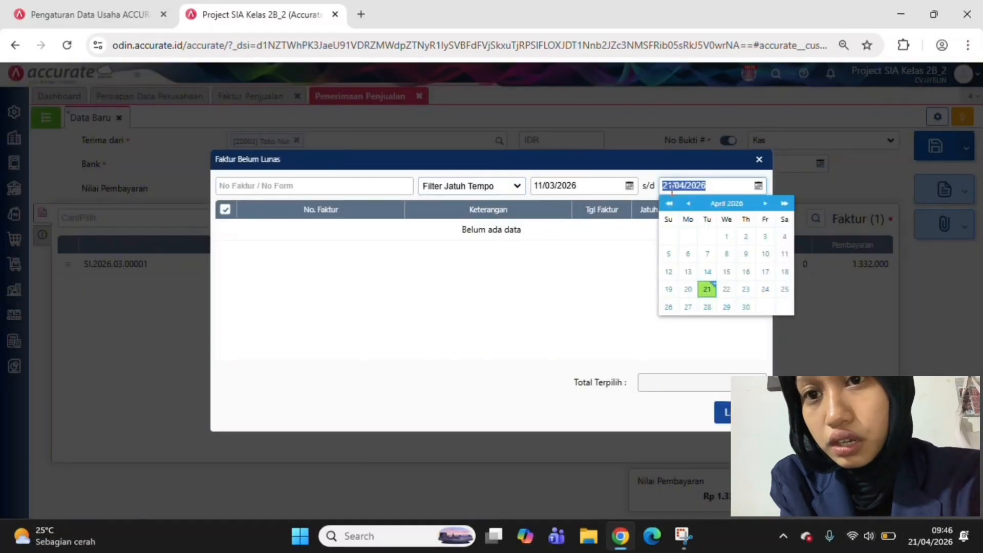
{"action": "type", "text": "11/0_/____"}
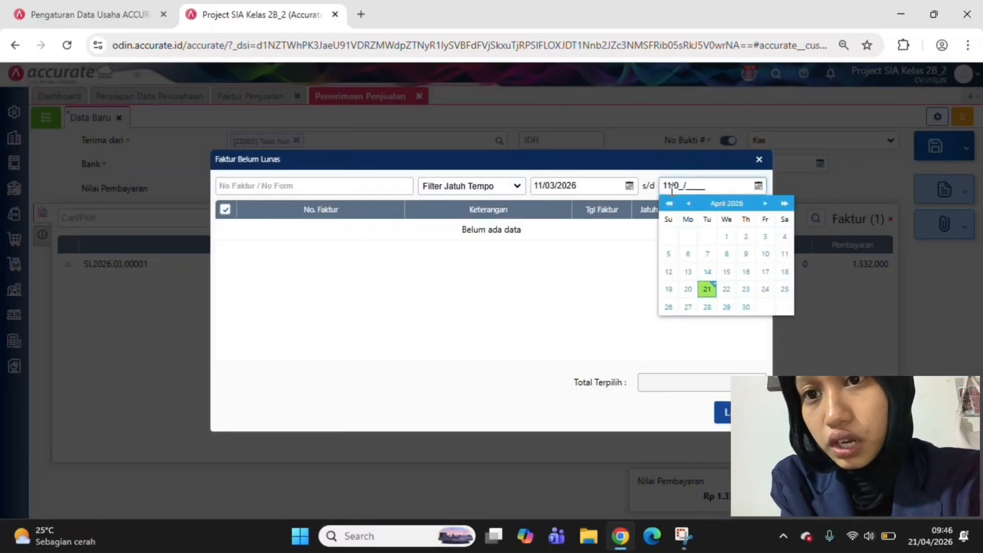
{"action": "type", "text": "03/2026"}
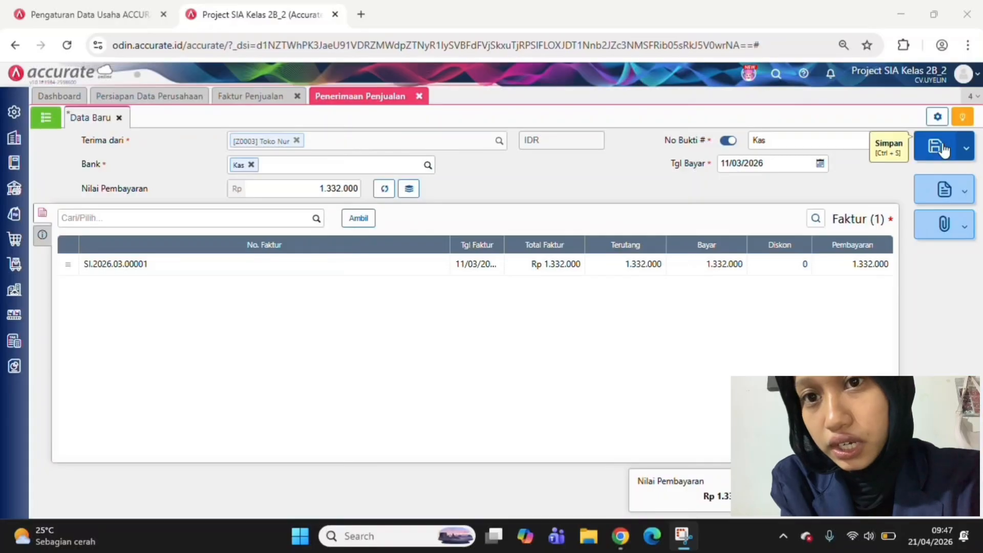
Save Toko Nur's sales receipt and reopen the customer's sales invoice from the Faktur Penjualan list
{"action": "left_click", "coordinate": [944, 149]}
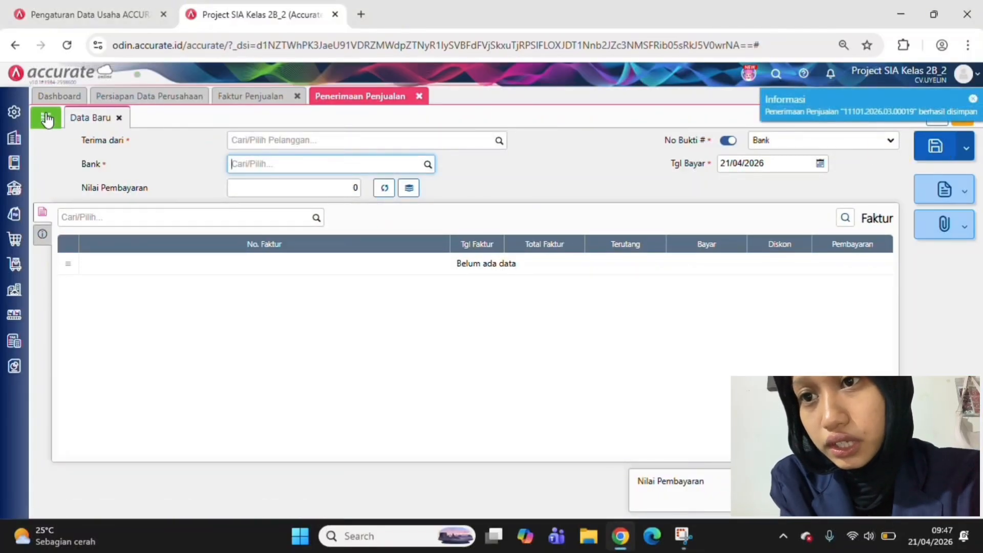
{"action": "left_click", "coordinate": [231, 102]}
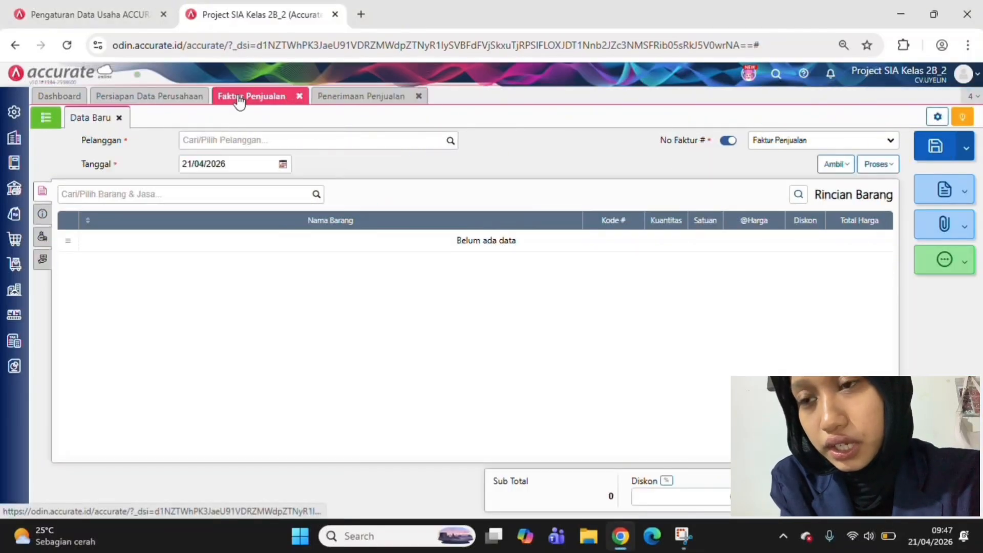
{"action": "left_click", "coordinate": [34, 118]}
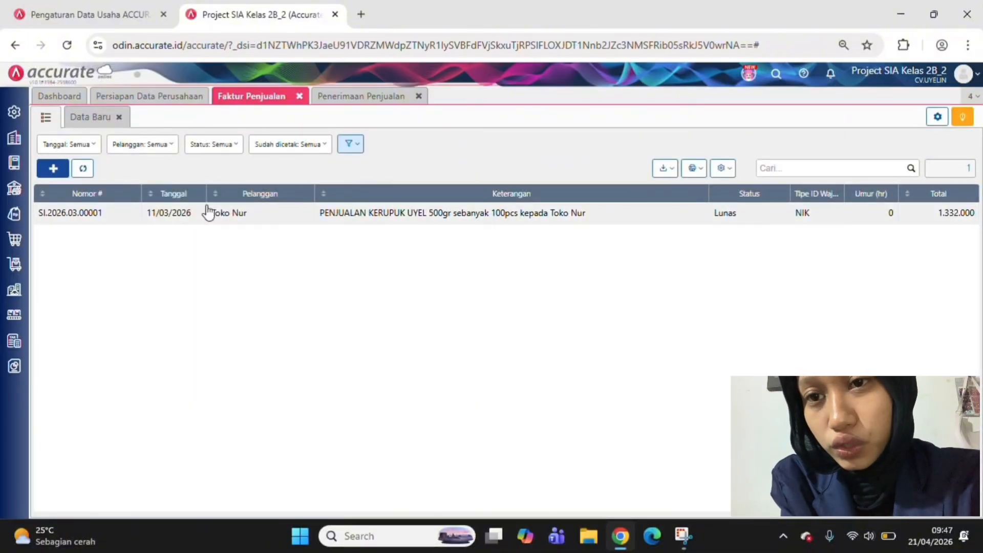
{"action": "left_click", "coordinate": [206, 206]}
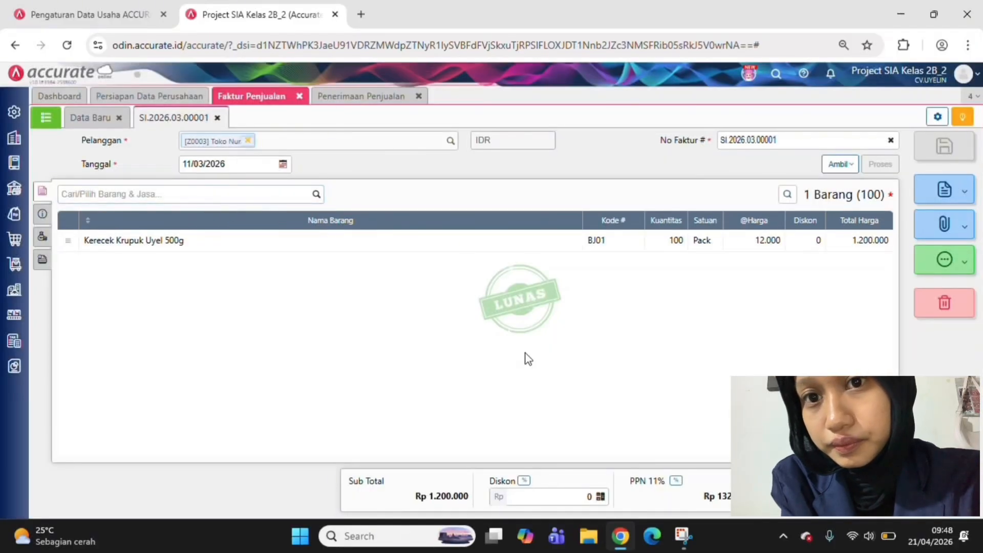
Review the journal details (Rincian Jurnal) of Toko Nur's sales invoice, covering all debit and credit entries
{"action": "left_click", "coordinate": [941, 263]}
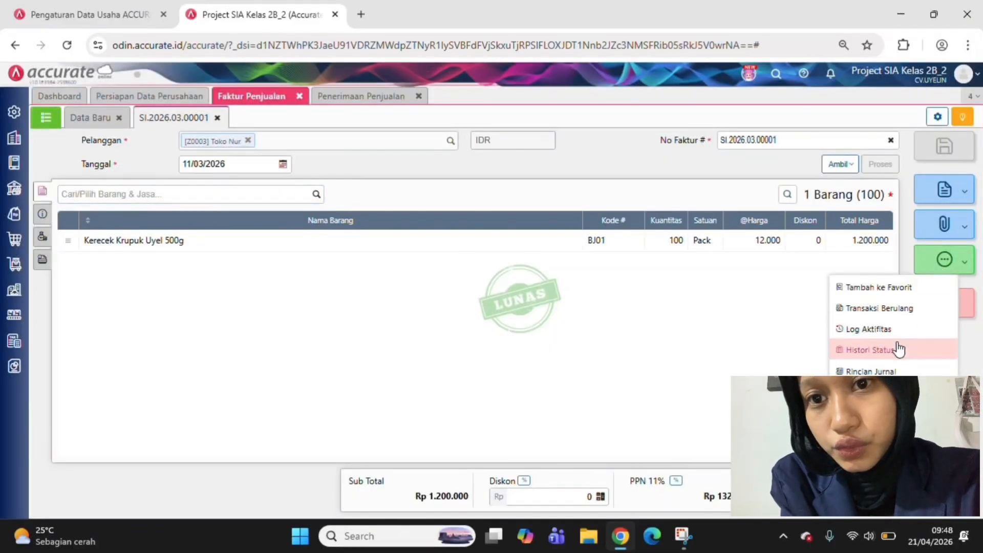
{"action": "left_click", "coordinate": [899, 362]}
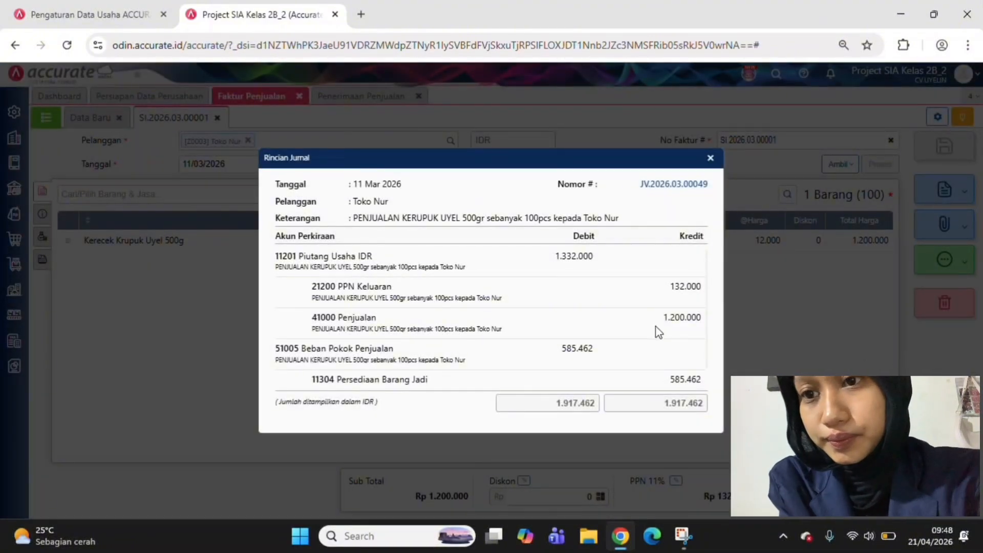
{"action": "scroll", "coordinate": [658, 332], "scroll_direction": "down", "scroll_amount": 1}
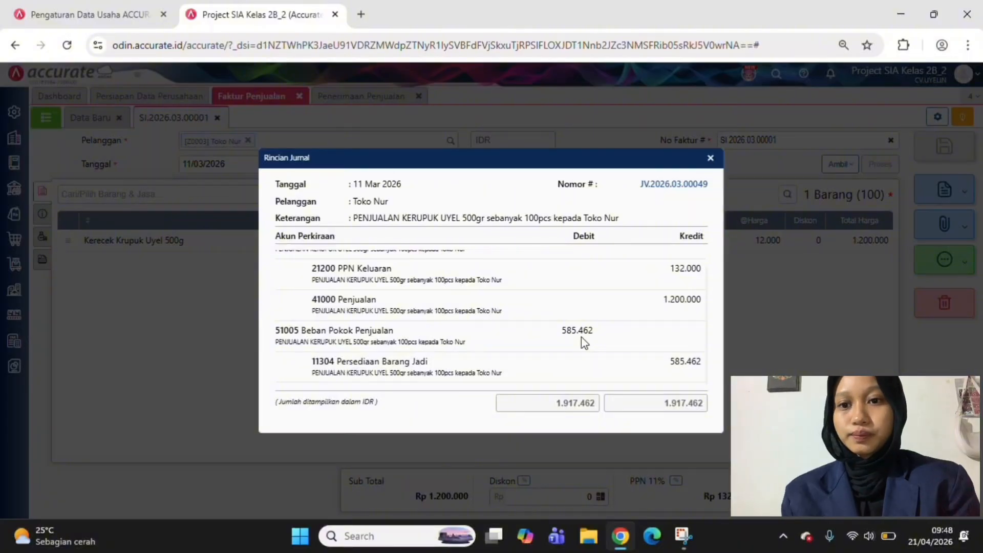
{"action": "scroll", "coordinate": [581, 337], "scroll_direction": "up", "scroll_amount": 1}
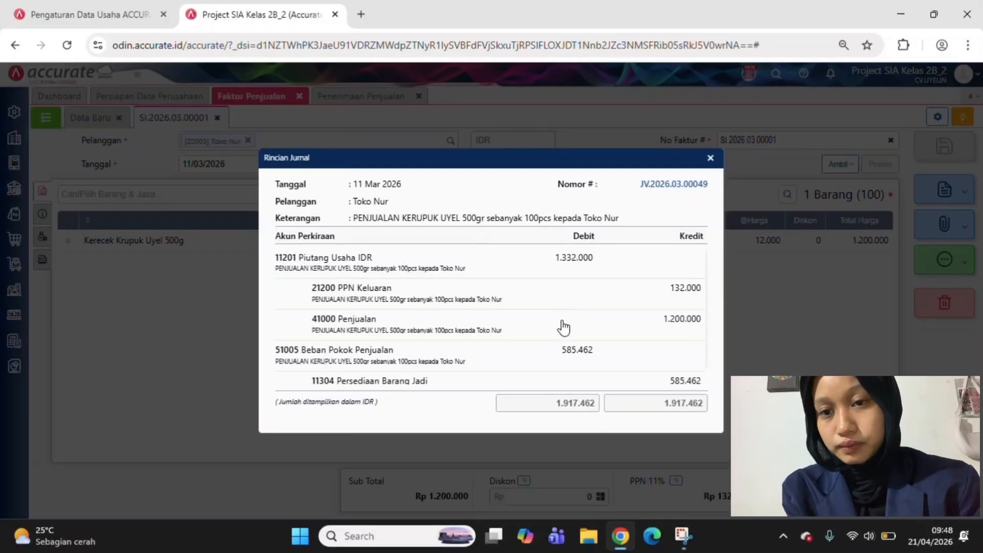
{"action": "scroll", "coordinate": [557, 336], "scroll_direction": "down", "scroll_amount": 1}
{"action": "scroll", "coordinate": [557, 336], "scroll_direction": "down", "scroll_amount": 1}
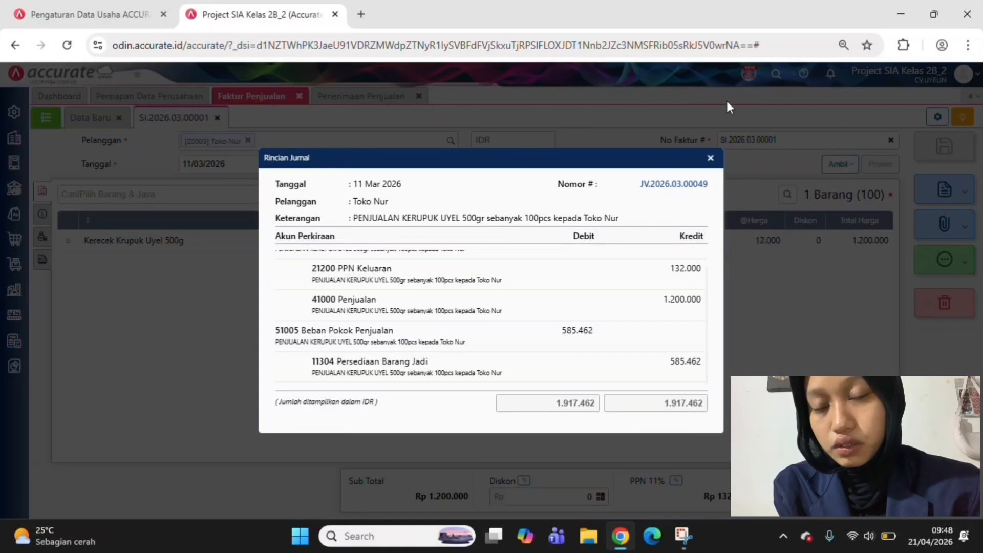
{"action": "left_click", "coordinate": [712, 160]}
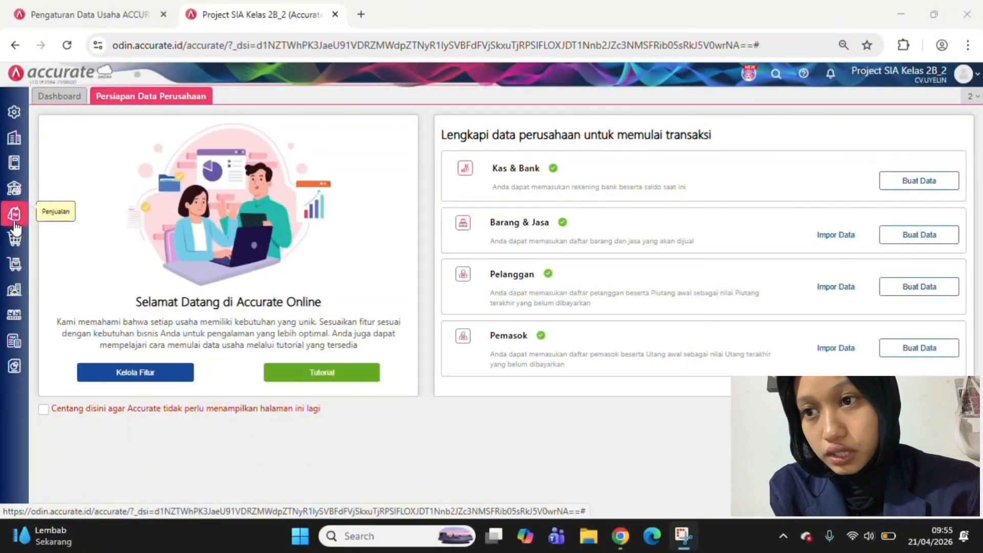
Create a new sales invoice (Faktur Penjualan) for customer Toko Rara dated 12/03/2026
{"action": "left_click", "coordinate": [15, 222]}
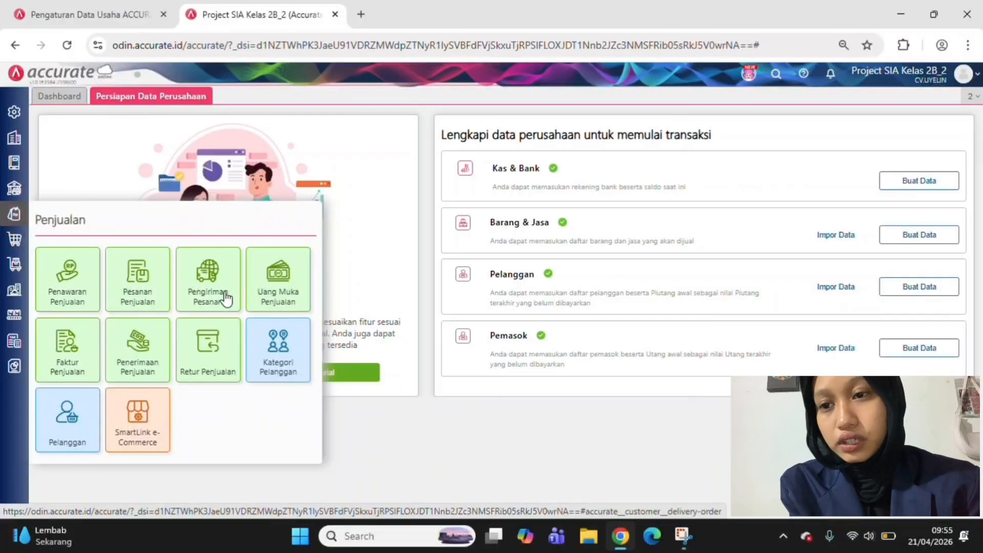
{"action": "left_click", "coordinate": [85, 366]}
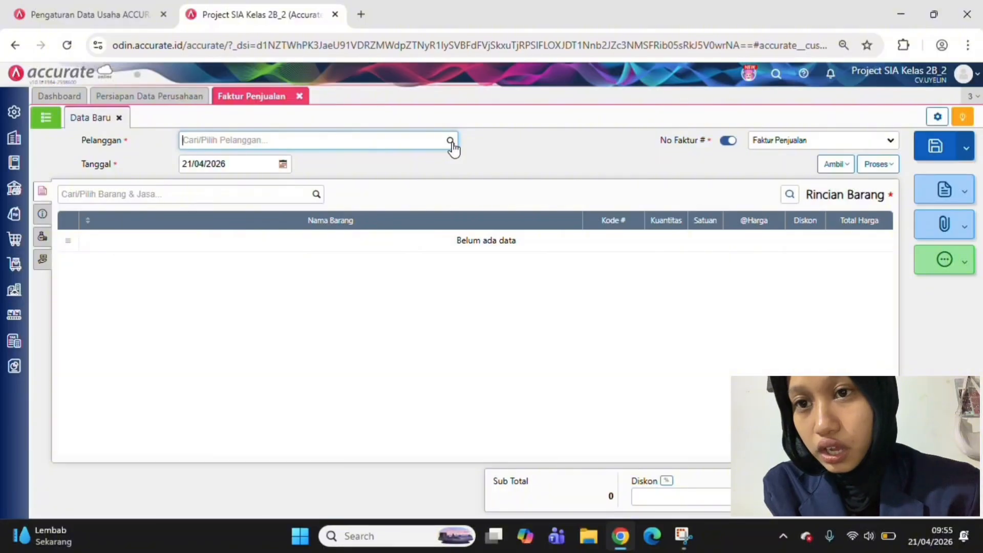
{"action": "left_click", "coordinate": [451, 142]}
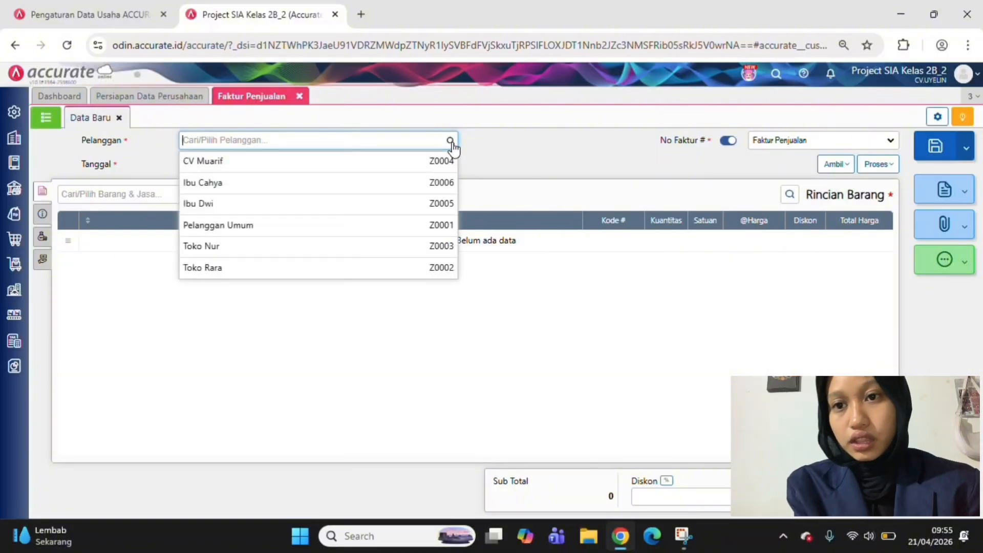
{"action": "left_click", "coordinate": [373, 272]}
{"action": "left_click", "coordinate": [218, 163]}
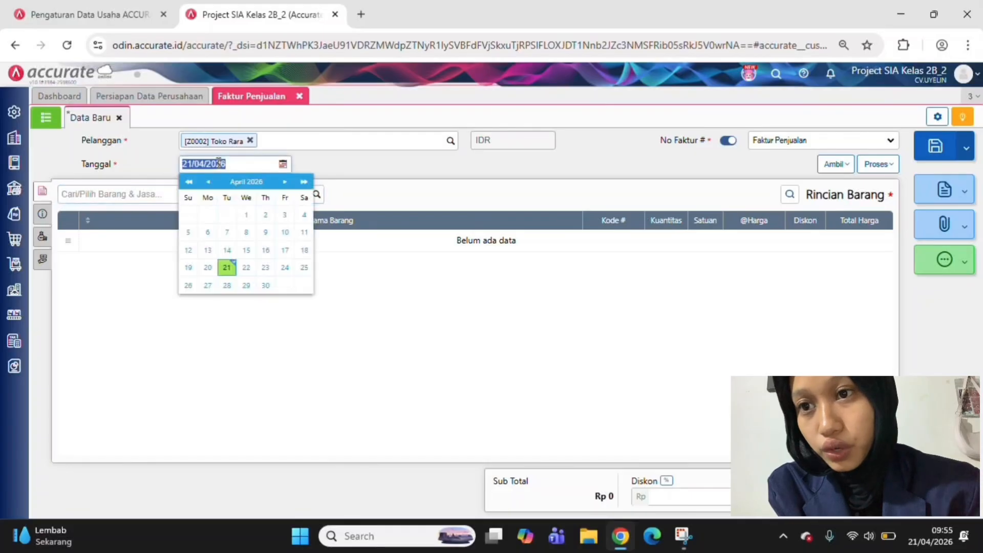
{"action": "type", "text": "12/"}
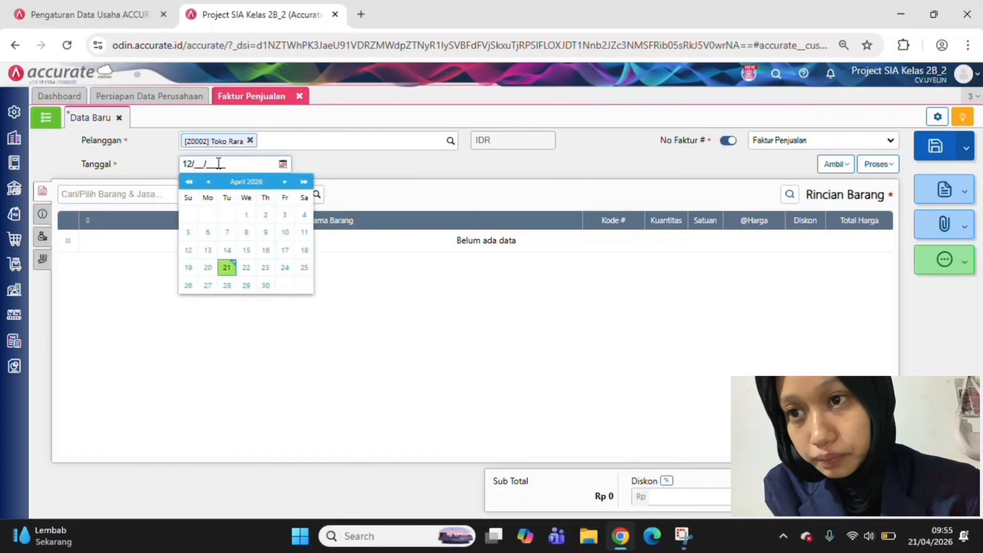
{"action": "type", "text": "03/2026"}
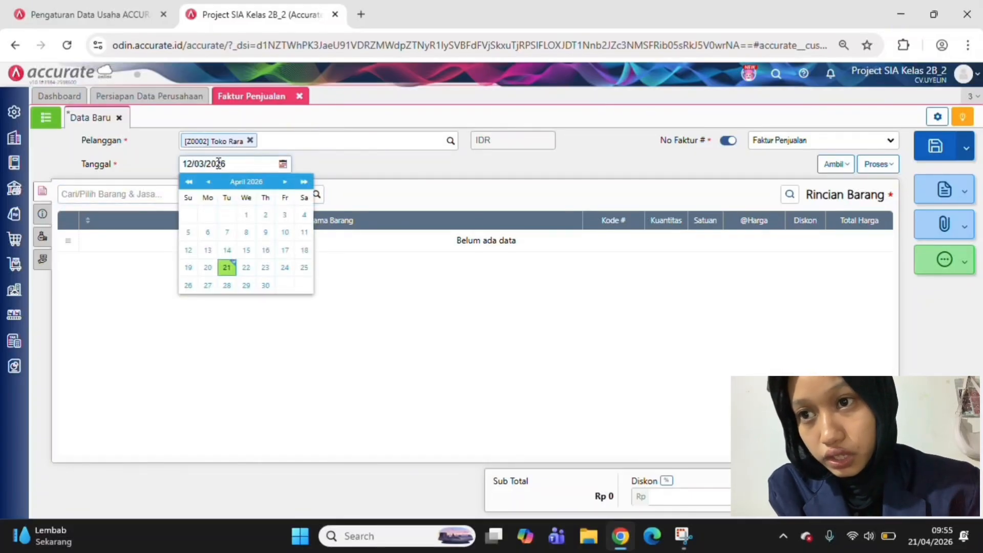
{"action": "key", "text": "Return"}
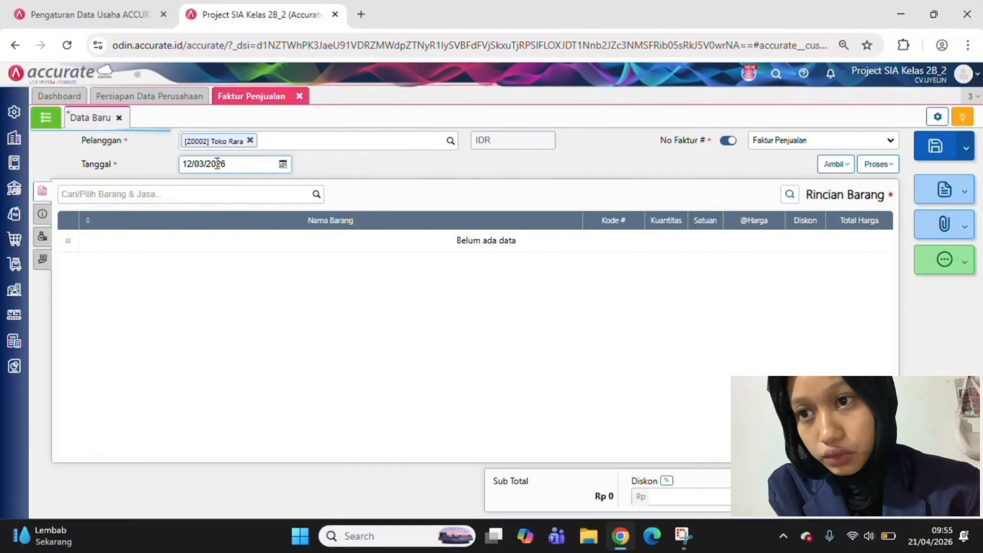
Add 200 Pack of Kerecek Krupuk Uyel 1kg to the item details of Toko Rara's sales invoice
{"action": "left_click", "coordinate": [311, 196]}
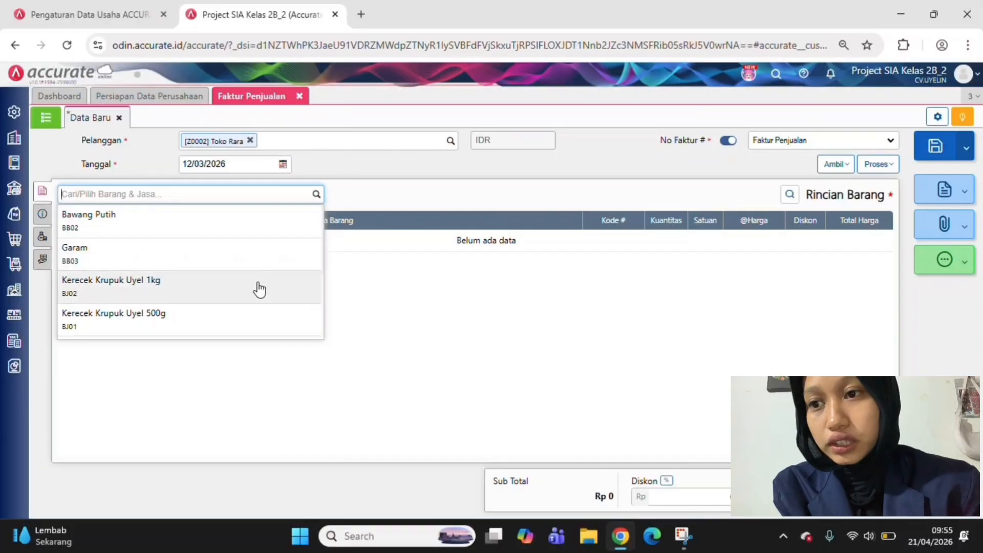
{"action": "left_click", "coordinate": [259, 288]}
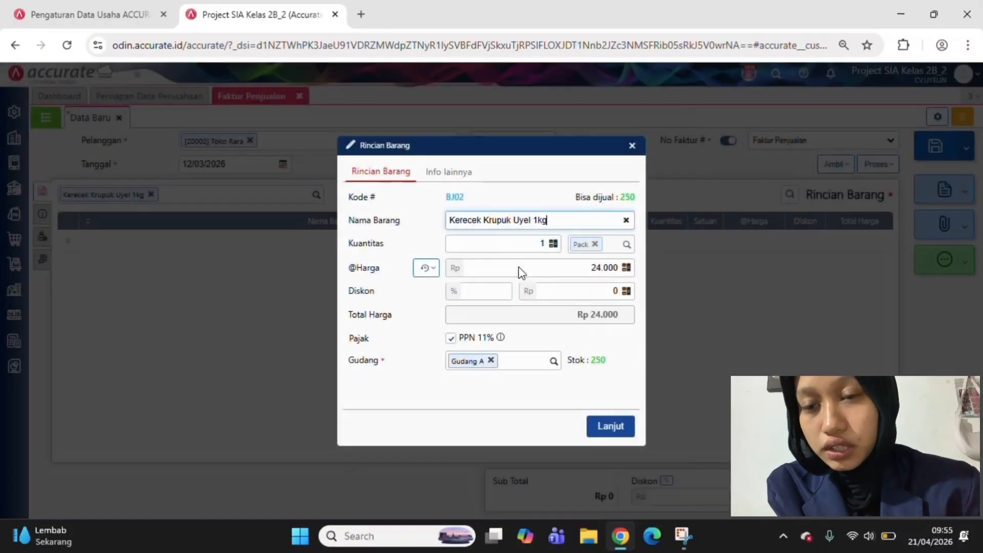
{"action": "left_click", "coordinate": [541, 244]}
{"action": "type", "text": "2"}
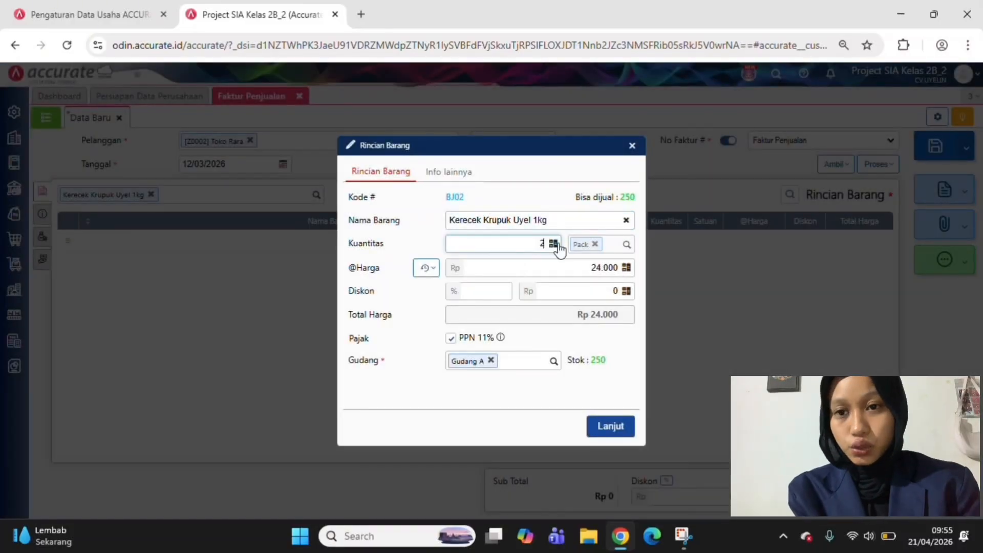
{"action": "type", "text": "00"}
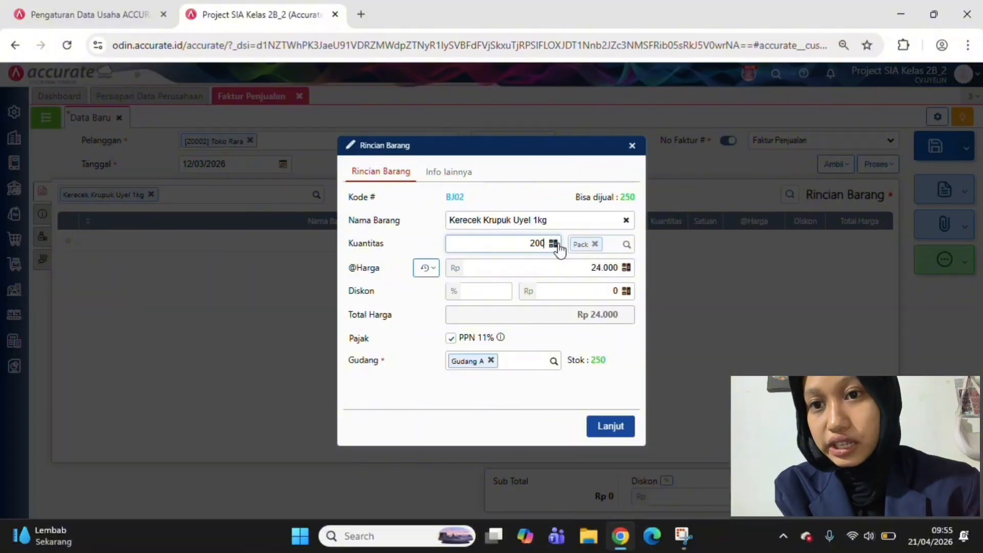
{"action": "left_click", "coordinate": [571, 391]}
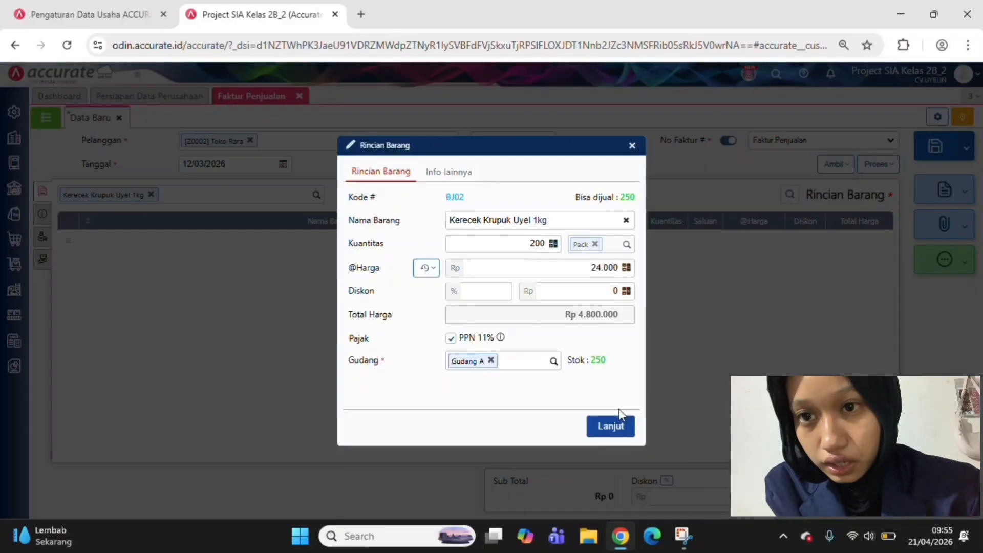
{"action": "left_click", "coordinate": [611, 425]}
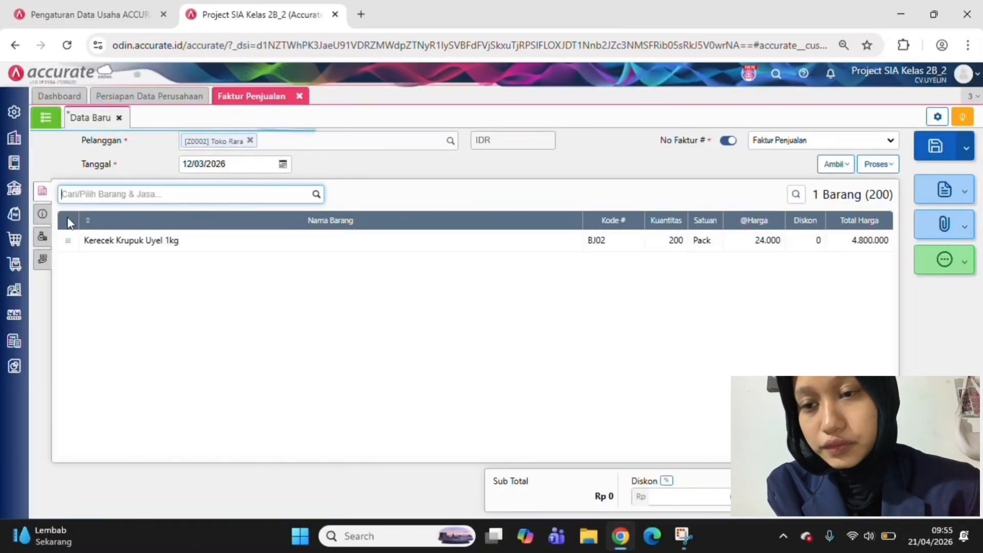
Clear the payment terms (Syarat Pembayaran) in the invoice's additional info and select net 30 again
{"action": "left_click", "coordinate": [37, 217]}
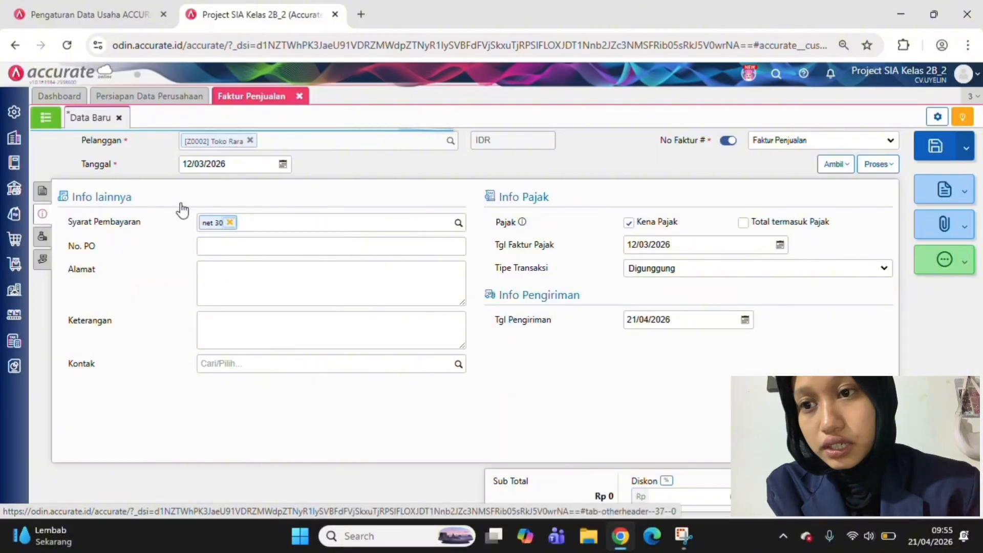
{"action": "left_click", "coordinate": [230, 221]}
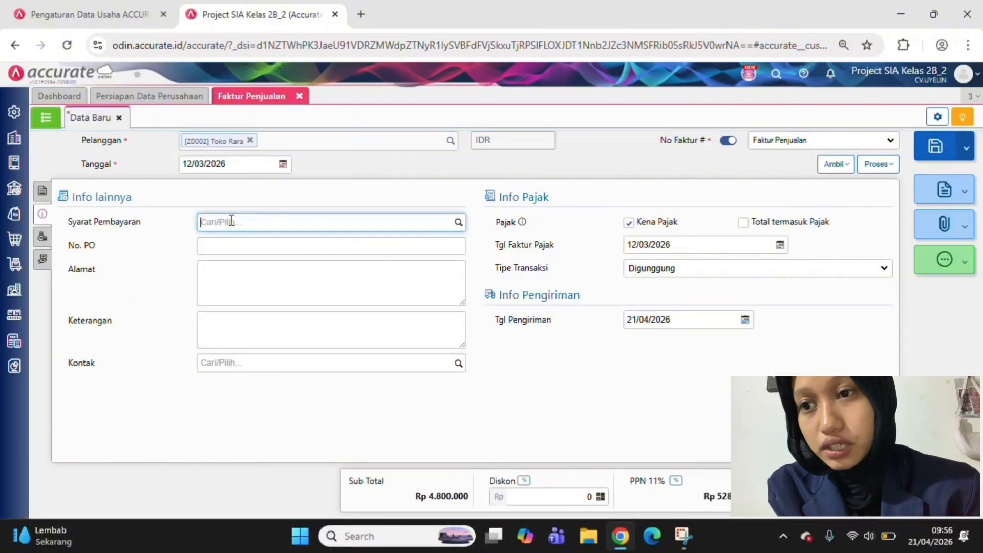
{"action": "left_click", "coordinate": [218, 250]}
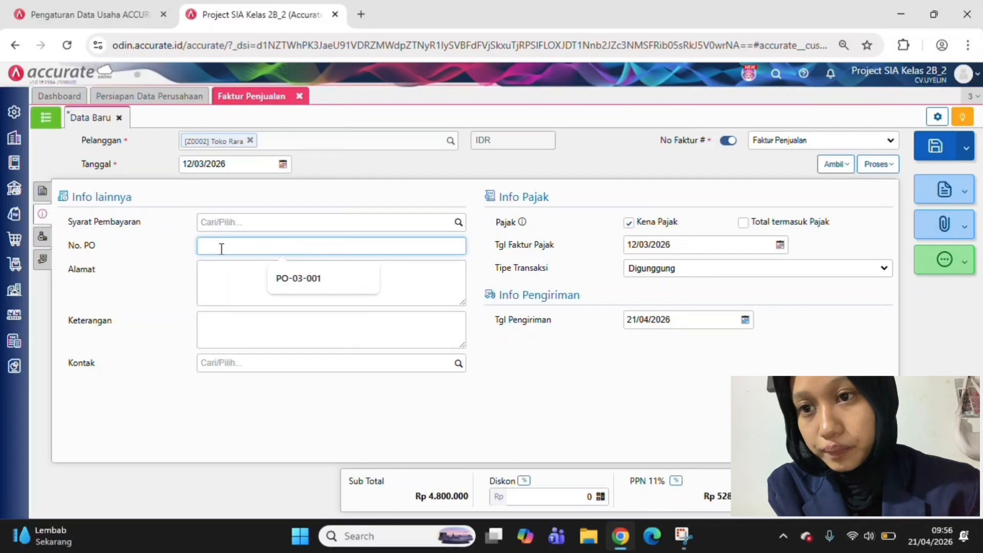
{"action": "left_click", "coordinate": [459, 224]}
{"action": "left_click", "coordinate": [459, 224]}
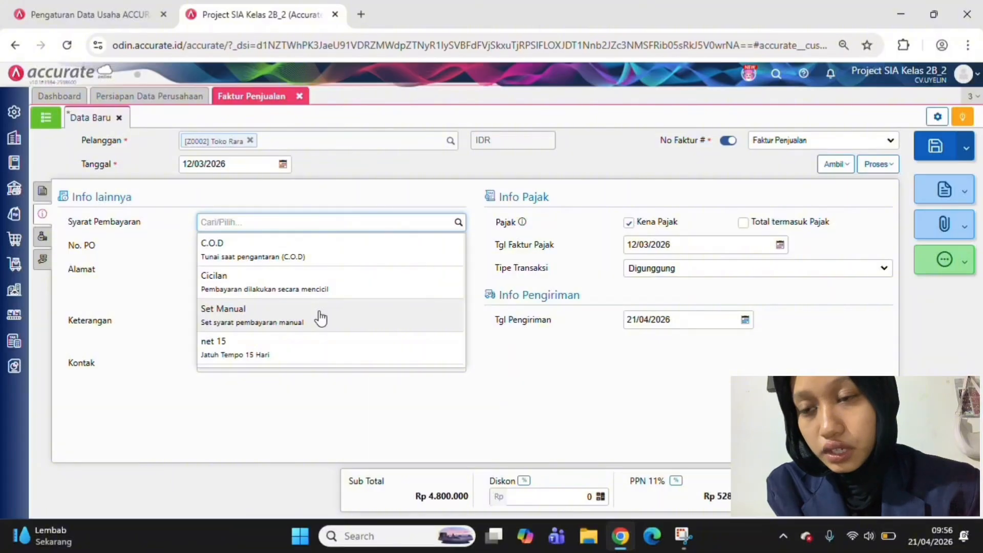
{"action": "scroll", "coordinate": [320, 315], "scroll_direction": "down", "scroll_amount": 1}
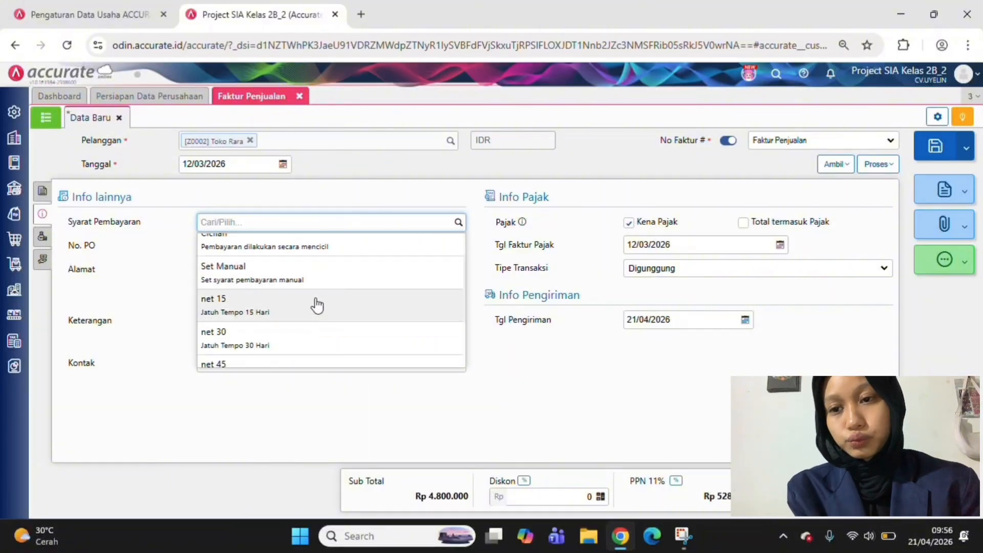
{"action": "left_click", "coordinate": [292, 339]}
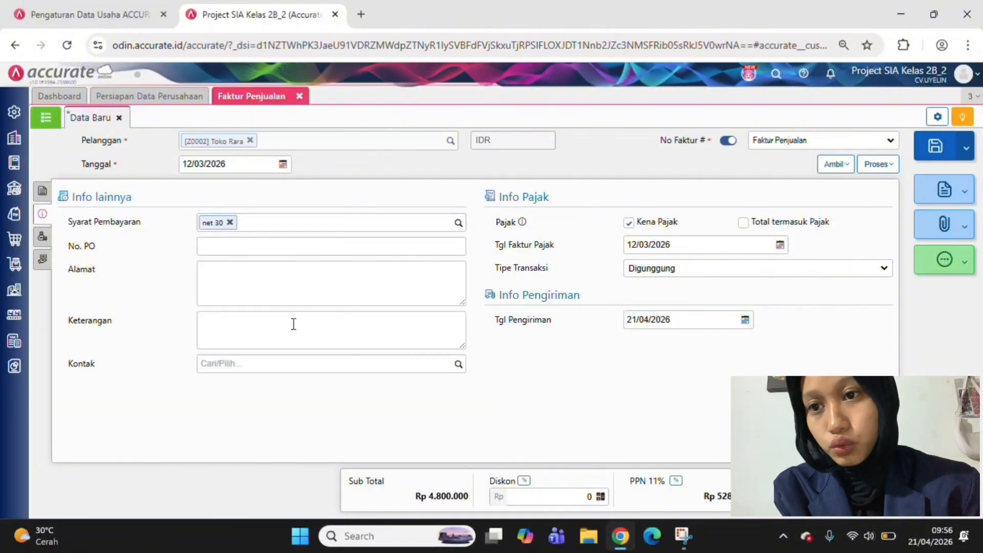
Enter PO-03-002 as the invoice's No. PO and set the delivery date (Tgl Pengiriman) to 12/03/2026
{"action": "left_click", "coordinate": [279, 251]}
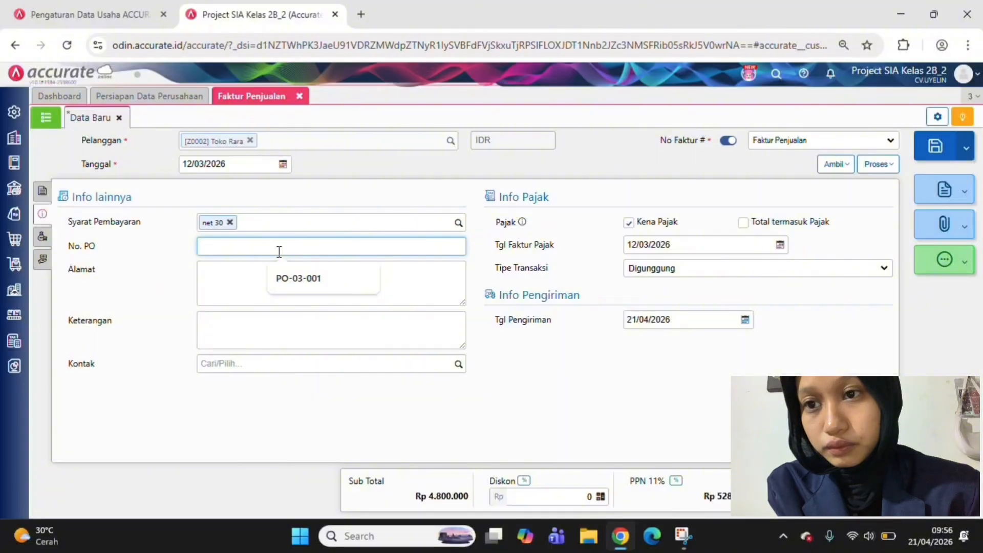
{"action": "type", "text": "P"}
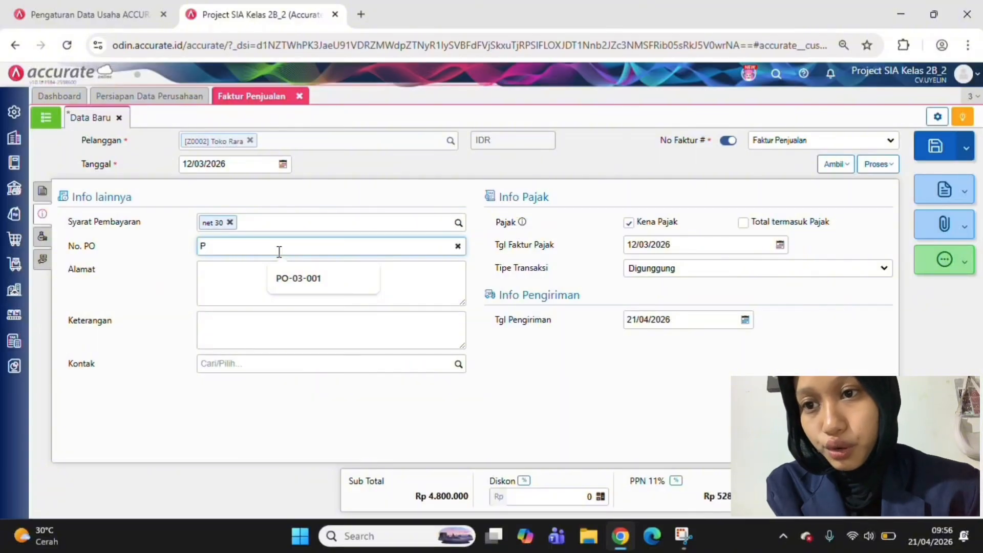
{"action": "type", "text": "O="}
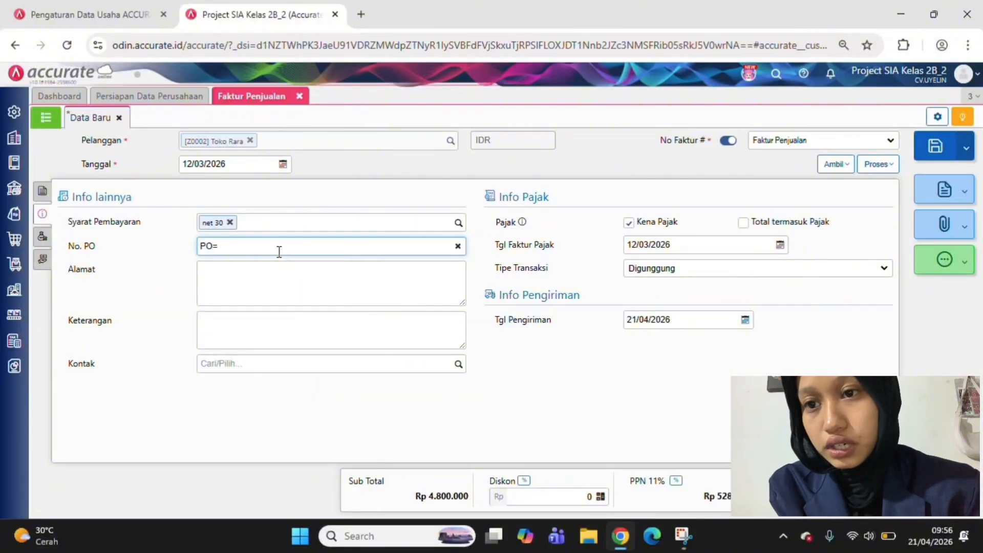
{"action": "key", "text": "BackSpace"}
{"action": "type", "text": "-"}
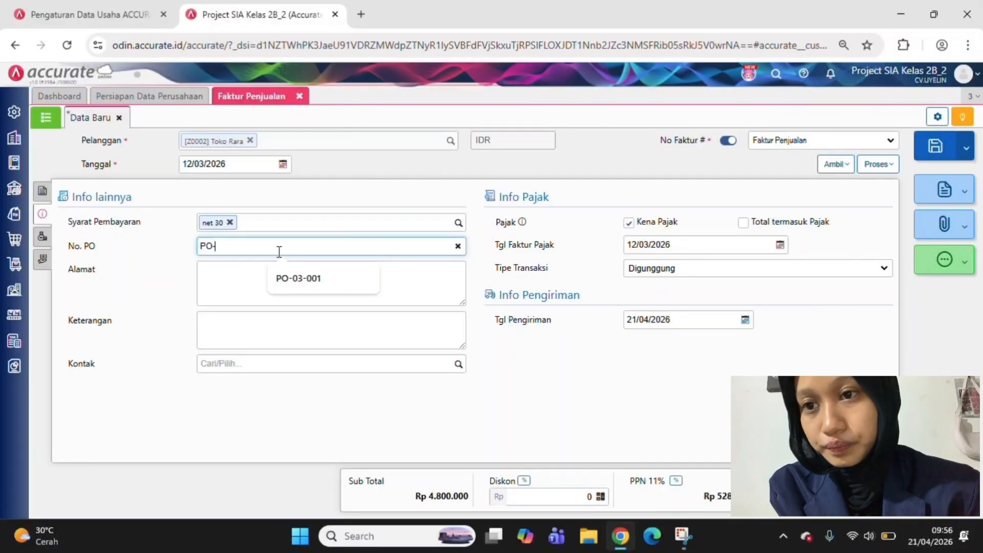
{"action": "type", "text": "03-002"}
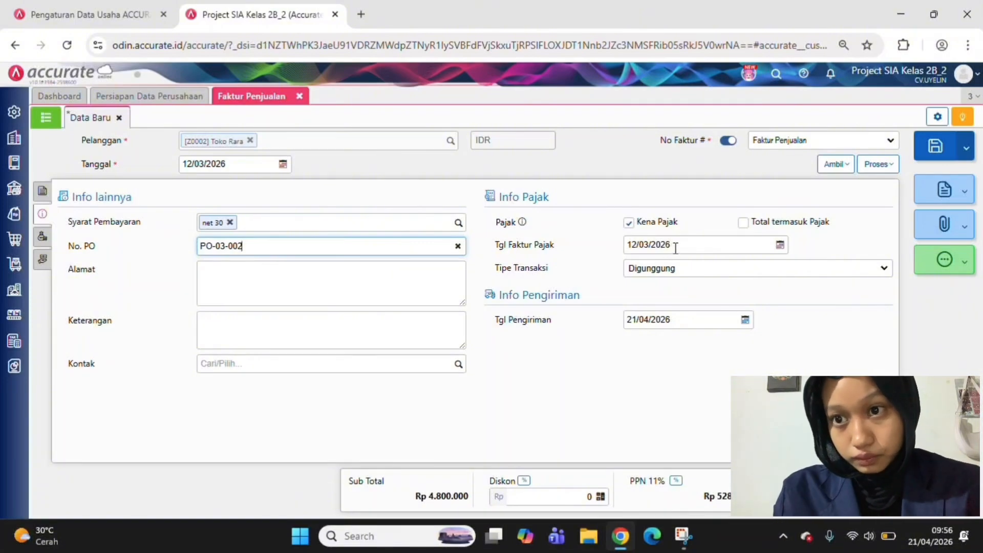
{"action": "left_click", "coordinate": [667, 316]}
{"action": "type", "text": "1"}
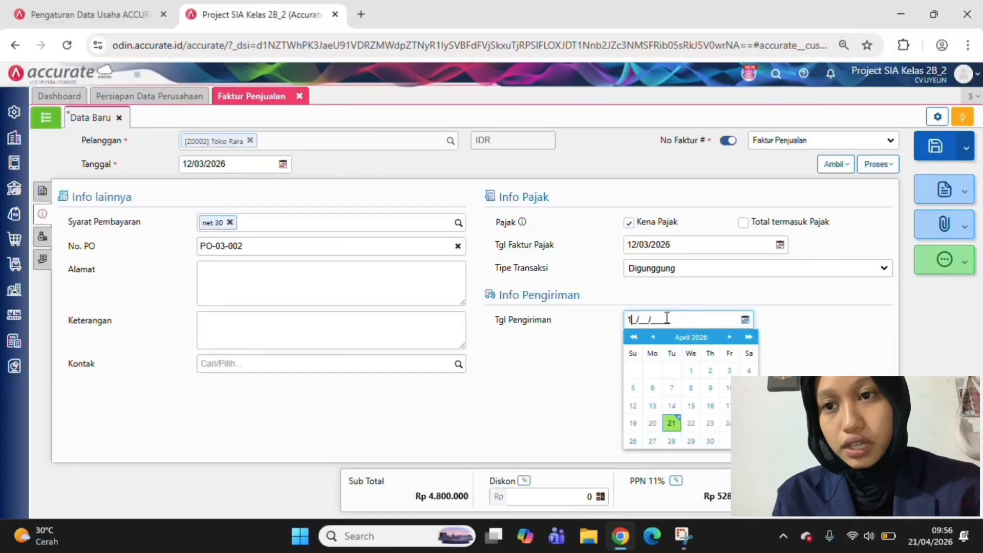
{"action": "type", "text": "2/03/2026"}
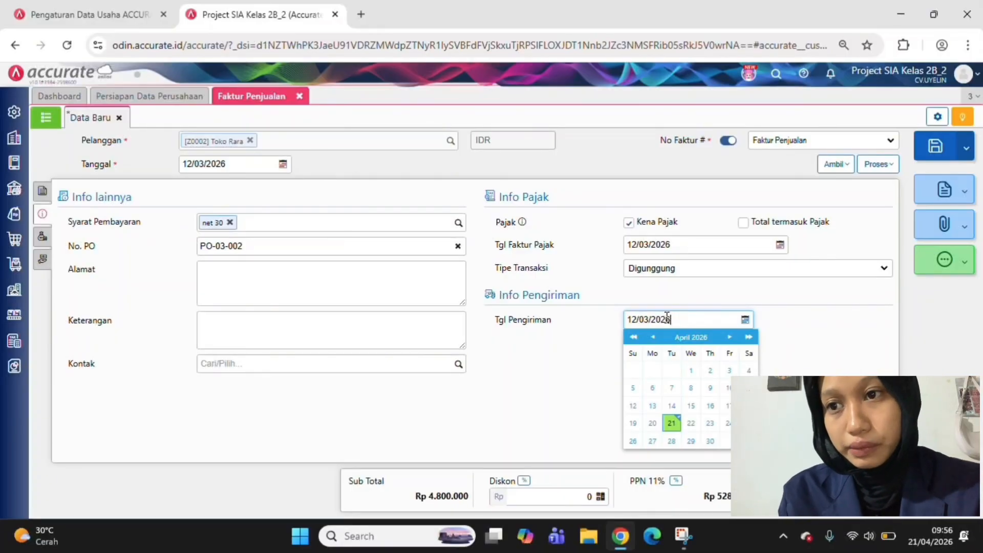
Enter "PENJUALAN 1KG KEPADA TOKO RARA" as the invoice's description (Keterangan)
{"action": "left_click", "coordinate": [422, 323]}
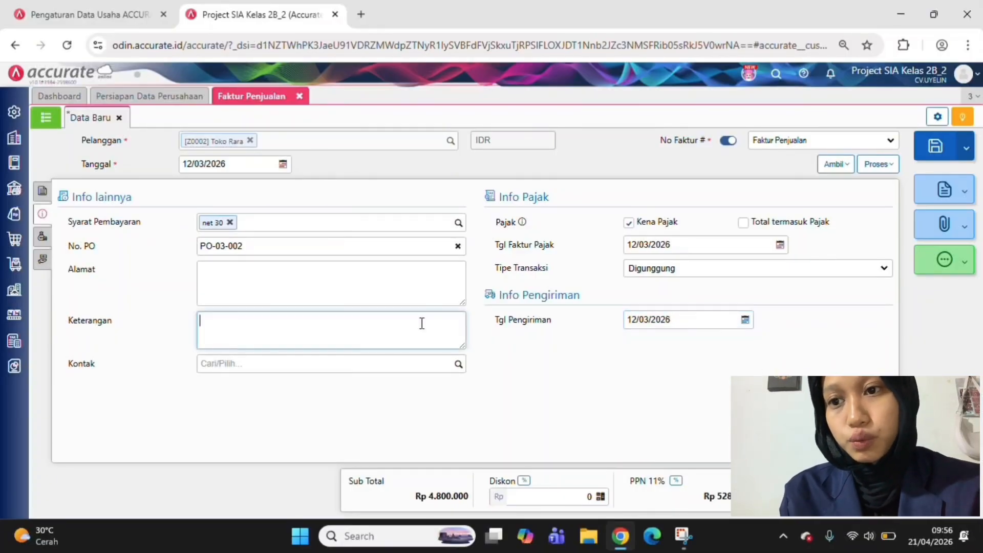
{"action": "type", "text": "PENJUALAN "}
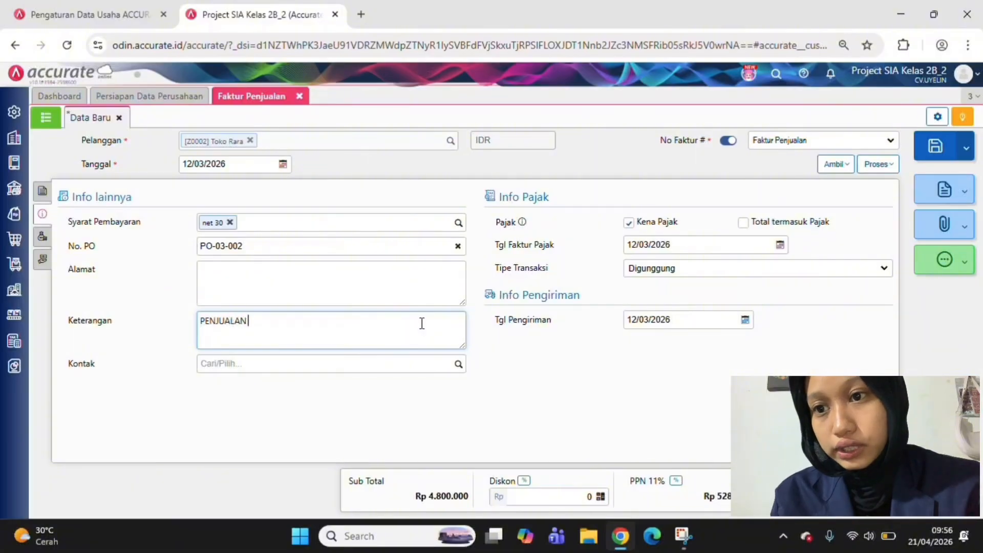
{"action": "type", "text": "1KG"}
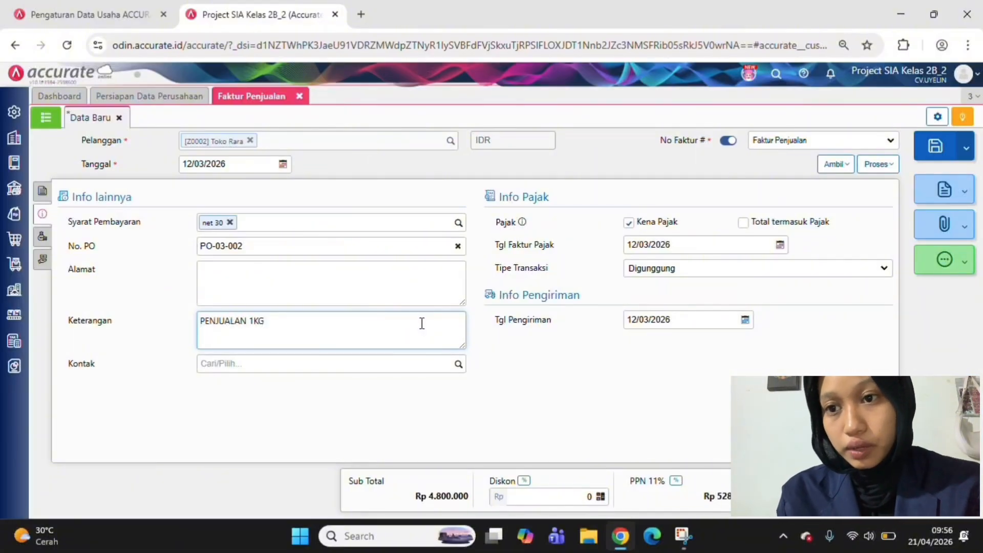
{"action": "type", "text": " KEPADA"}
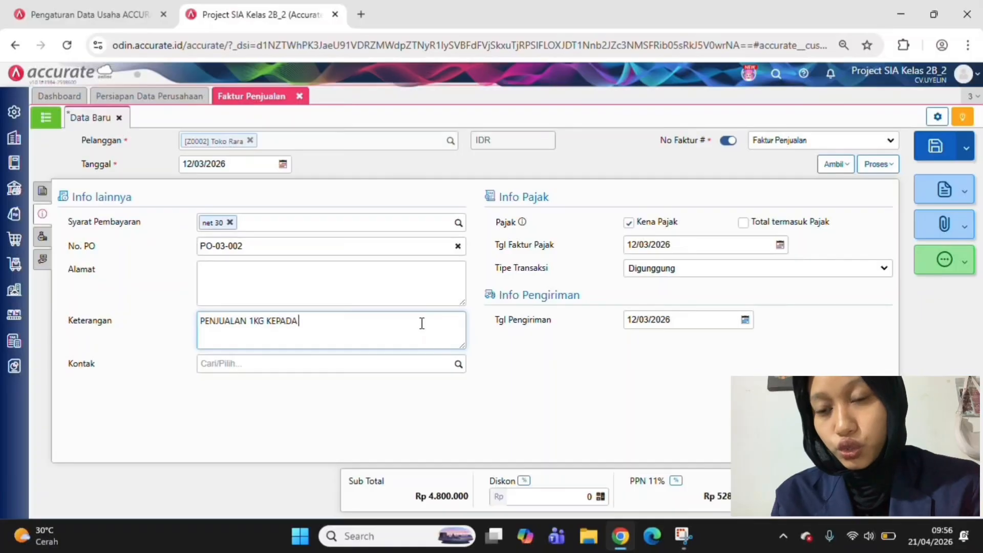
{"action": "type", "text": " TOKO"}
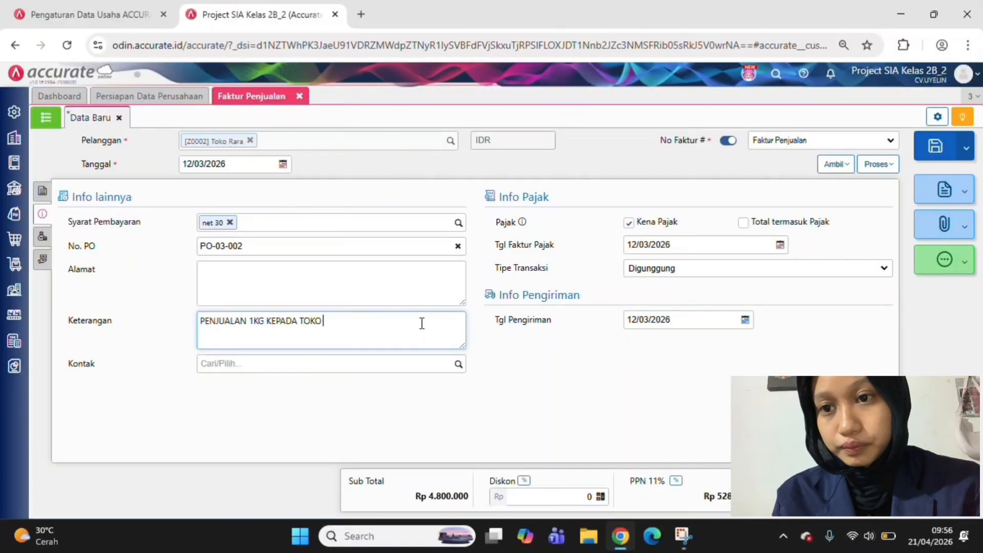
{"action": "type", "text": " RARA"}
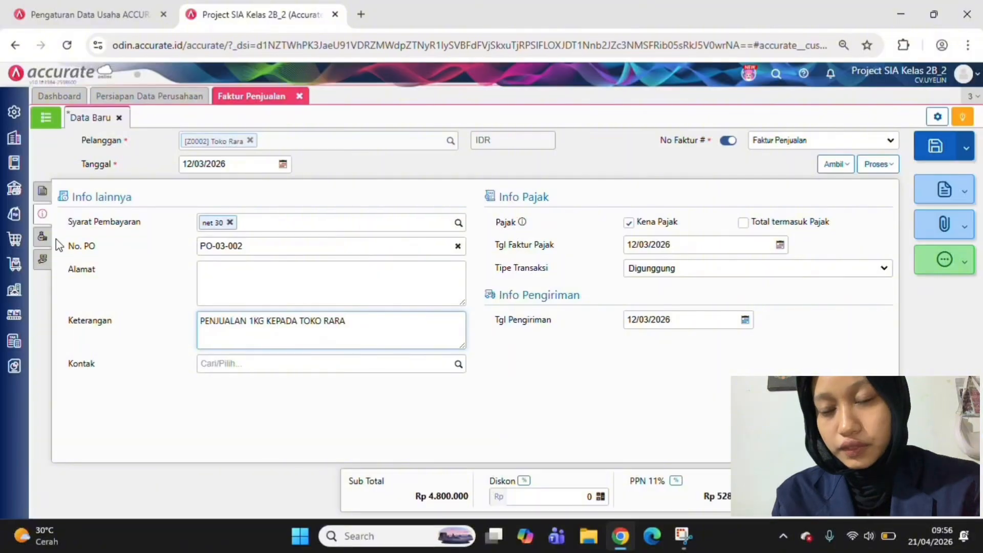
Check the invoice's other costs (Biaya Lainnya) and e-payment sections, and save Toko Rara's sales invoice
{"action": "left_click", "coordinate": [42, 236]}
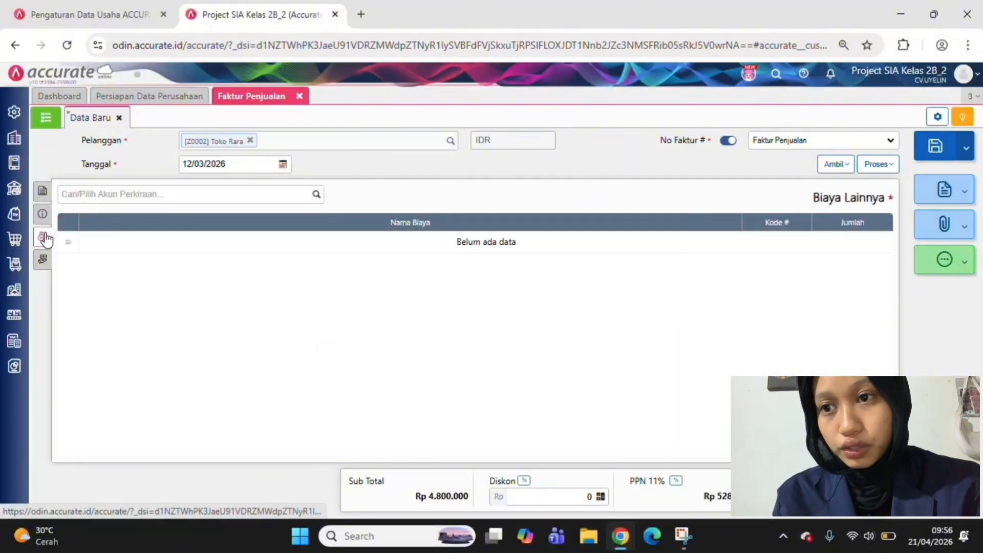
{"action": "left_click", "coordinate": [41, 263]}
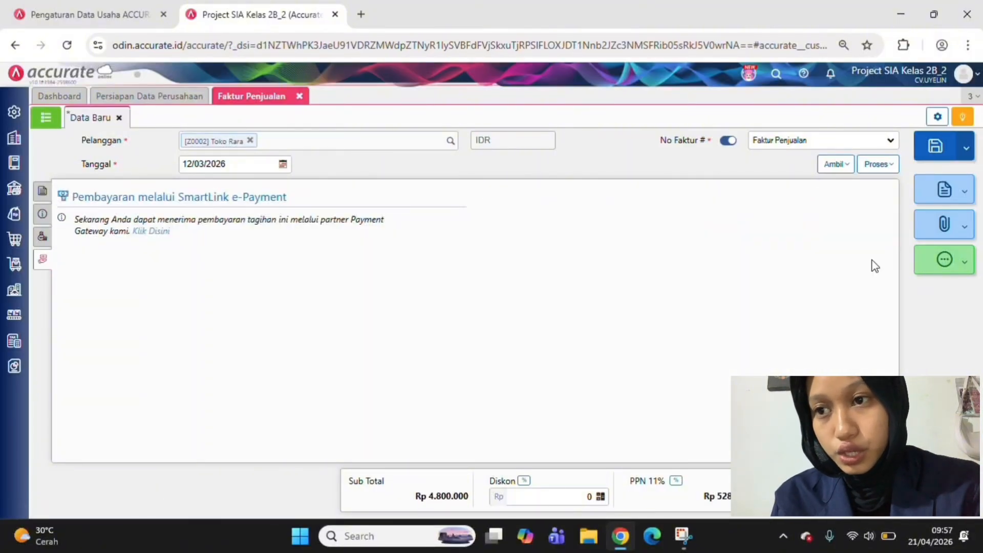
{"action": "left_click", "coordinate": [946, 157]}
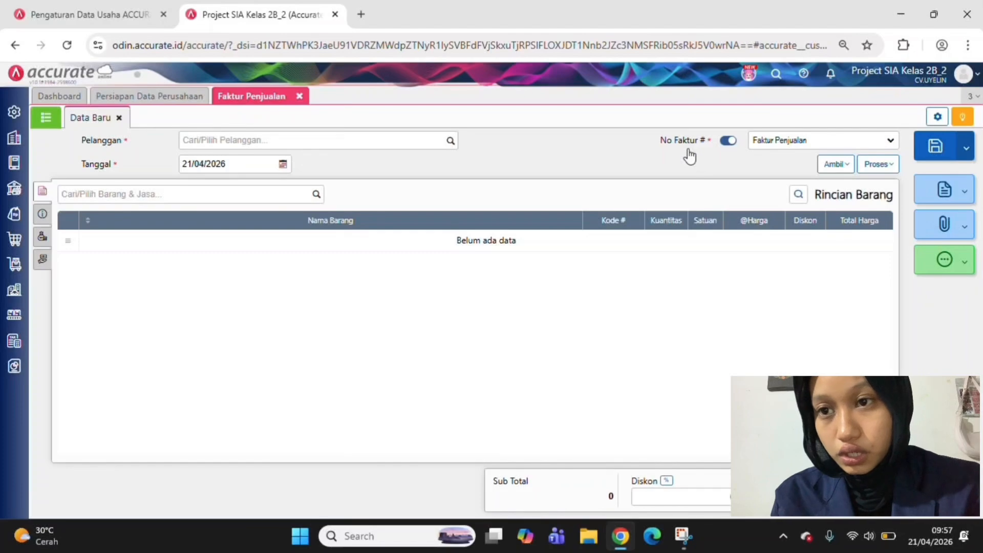
Open a new sales down payment (Uang Muka Penjualan) and select Toko Rara as the customer
{"action": "left_click", "coordinate": [891, 167]}
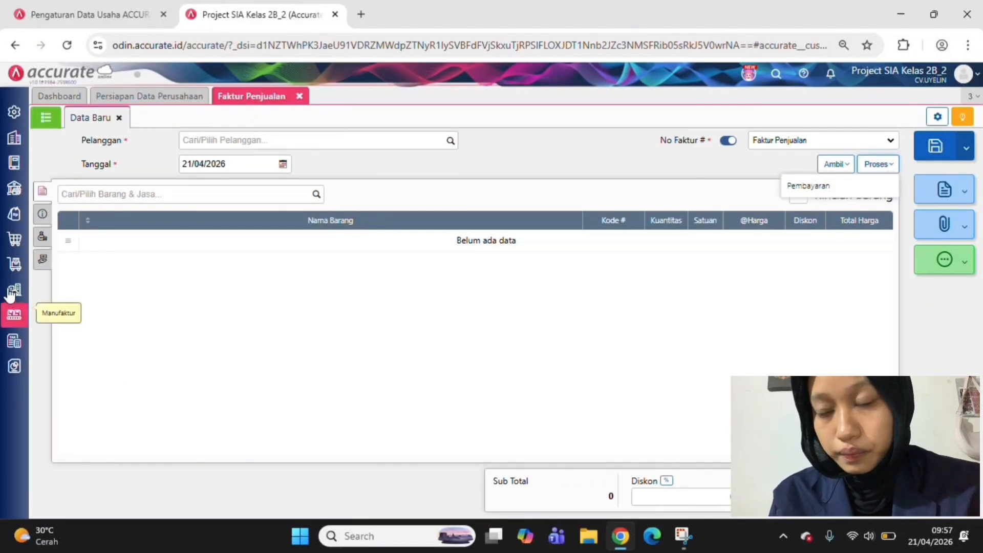
{"action": "left_click", "coordinate": [14, 213]}
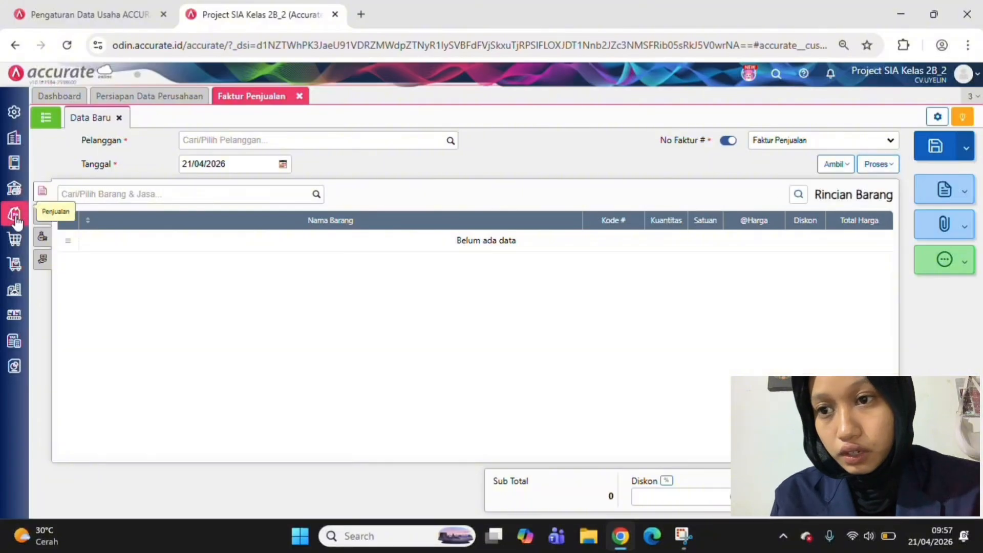
{"action": "left_click", "coordinate": [297, 292]}
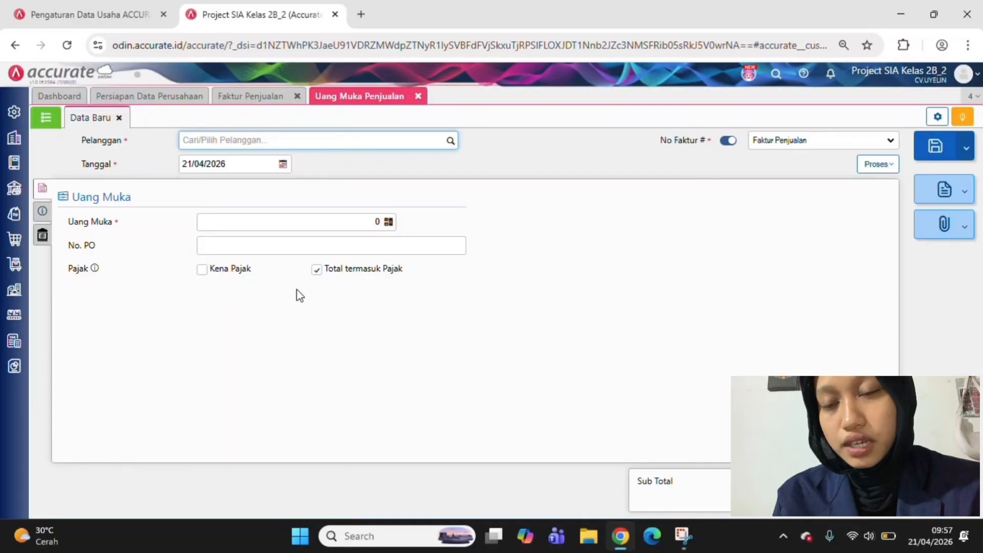
{"action": "left_click", "coordinate": [451, 143]}
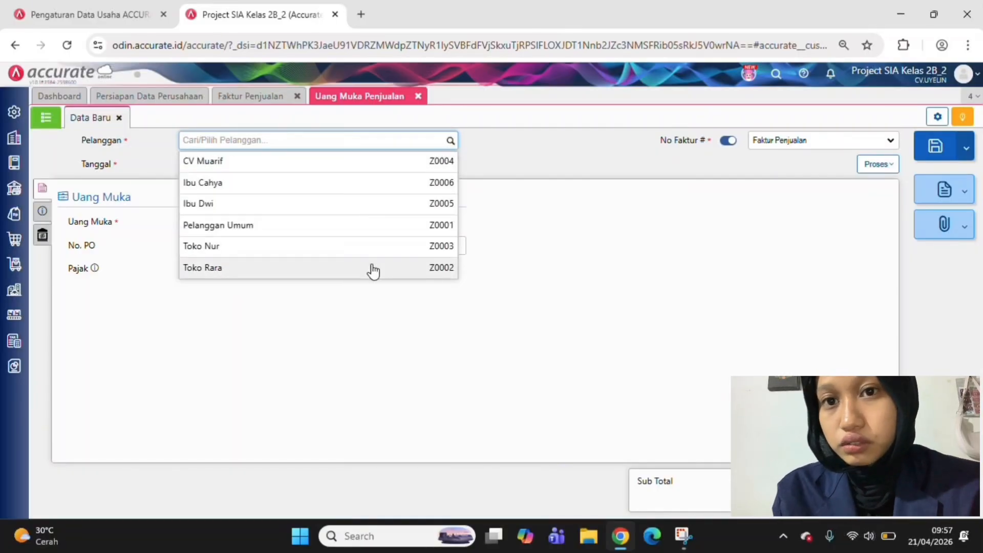
{"action": "left_click", "coordinate": [374, 267]}
Set the sales down payment's date (Tanggal) to 12/03/2026
{"action": "left_click", "coordinate": [221, 163]}
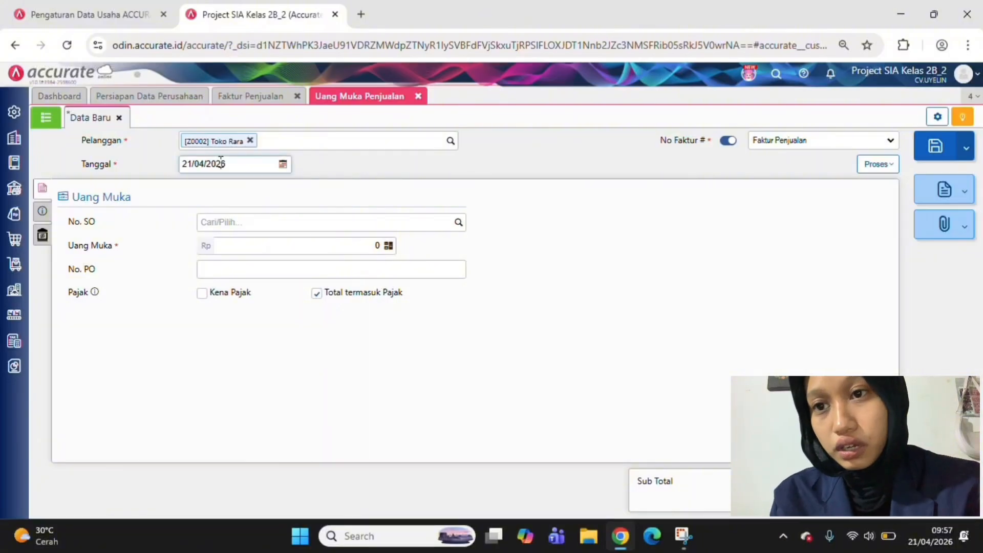
{"action": "type", "text": "13/__/____"}
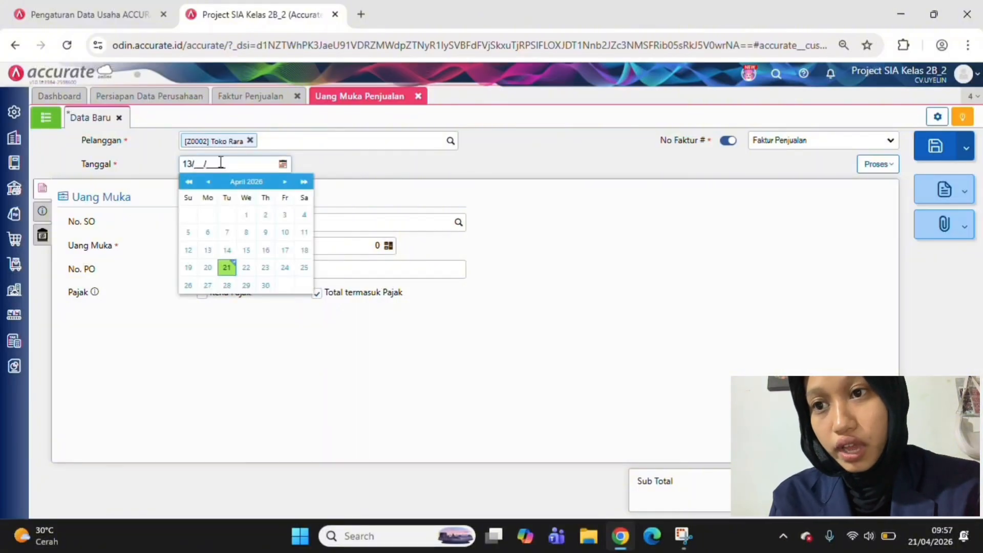
{"action": "type", "text": "0"}
{"action": "key", "text": "BackSpace"}
{"action": "key", "text": "BackSpace"}
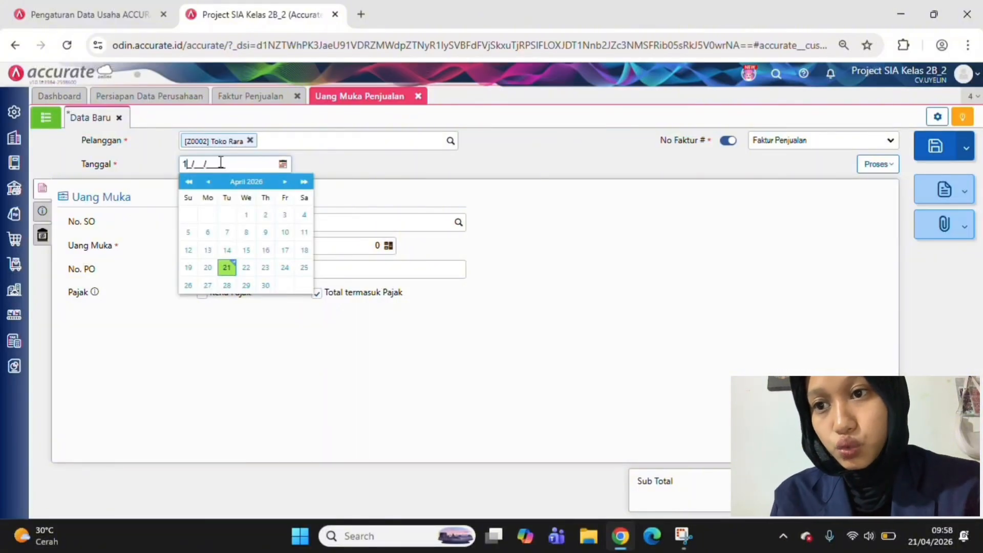
{"action": "type", "text": "2/03/2026"}
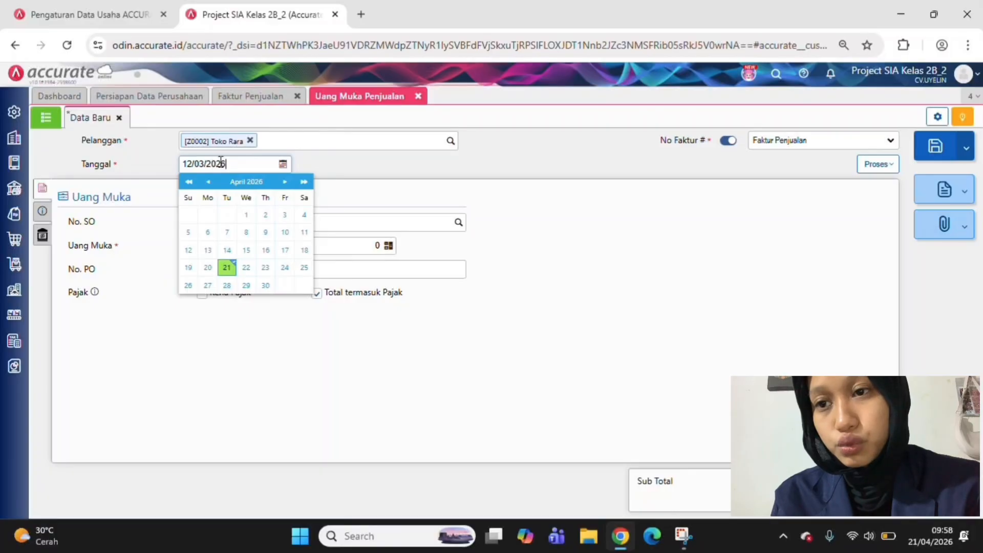
{"action": "left_click", "coordinate": [389, 384]}
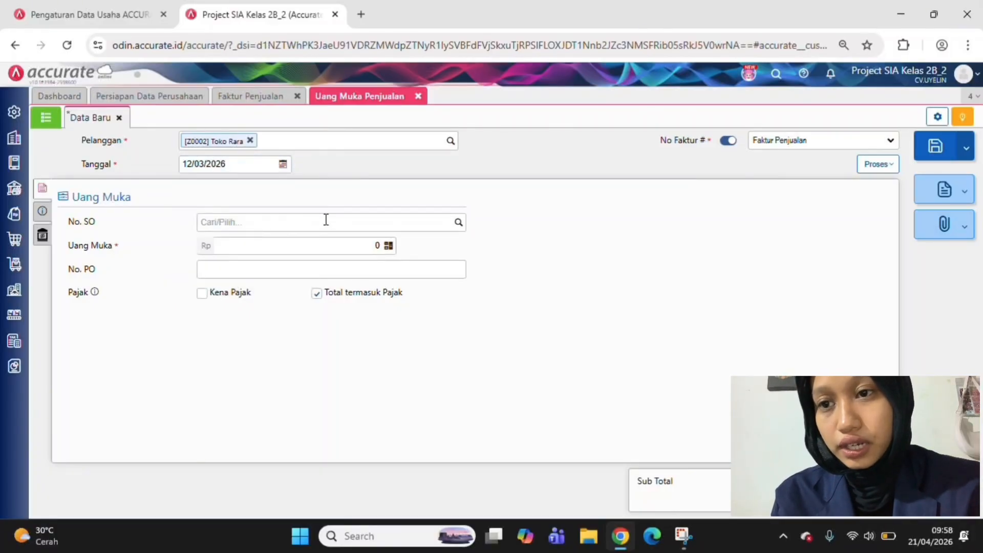
{"action": "left_click", "coordinate": [457, 223]}
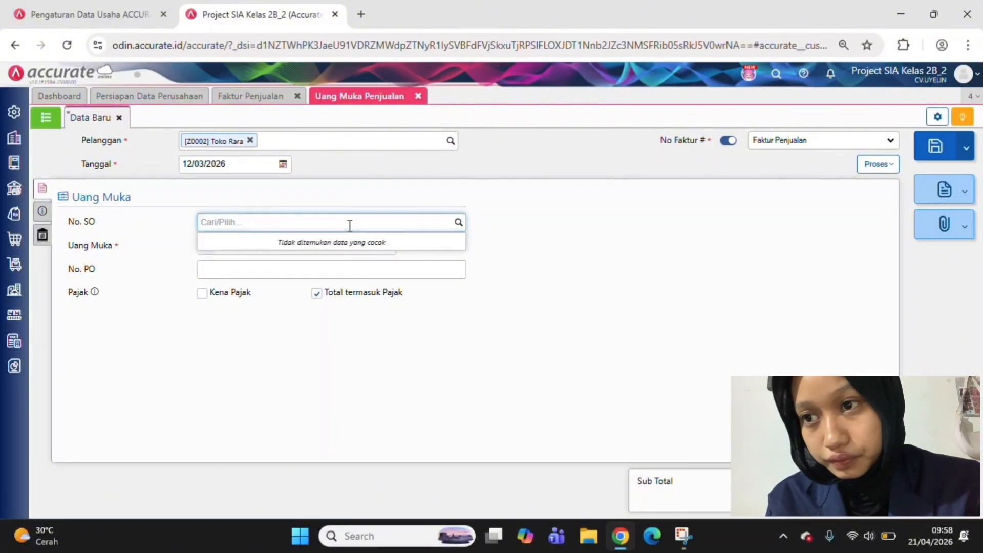
{"action": "type", "text": "01"}
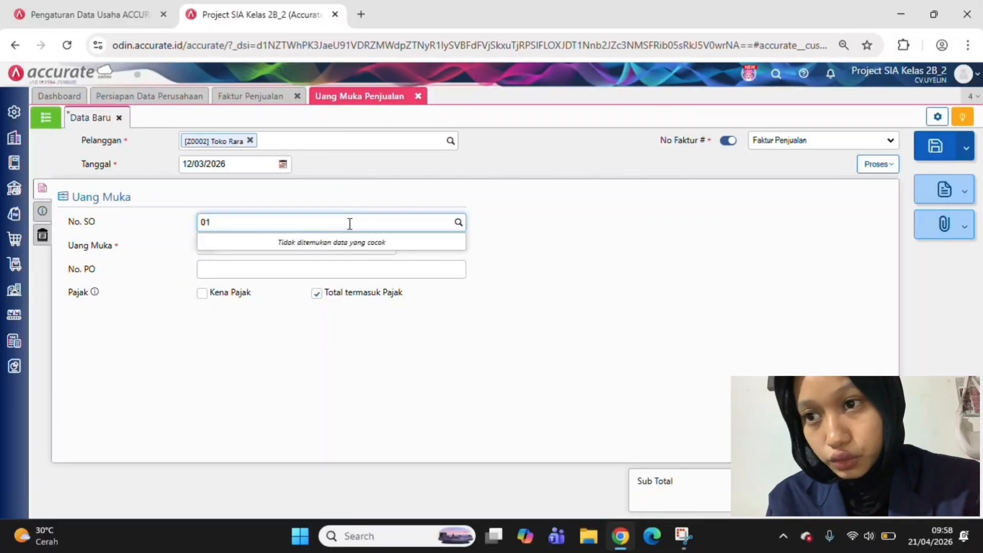
{"action": "left_click", "coordinate": [503, 263]}
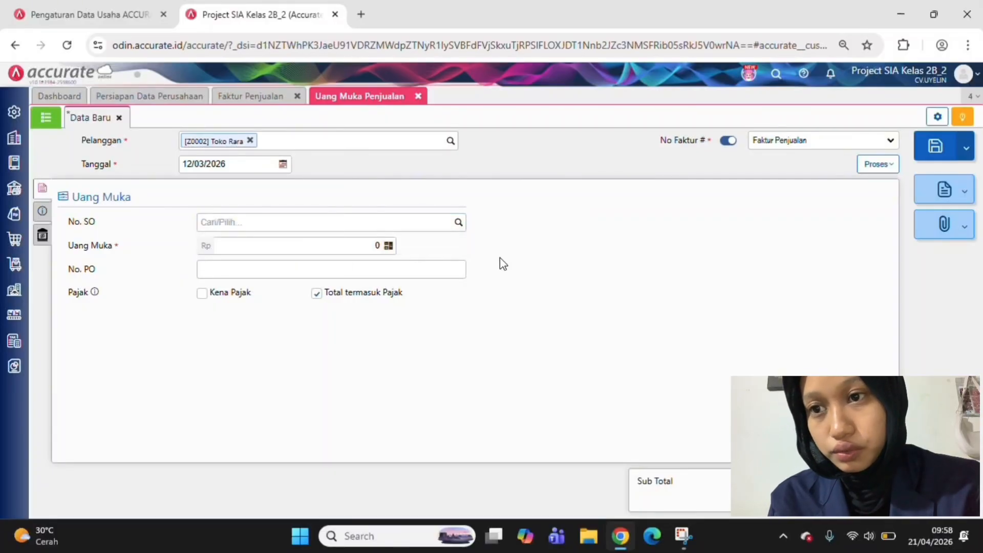
Set the down payment amount (Uang Muka) to Rp 2.400.000
{"action": "left_click", "coordinate": [367, 250]}
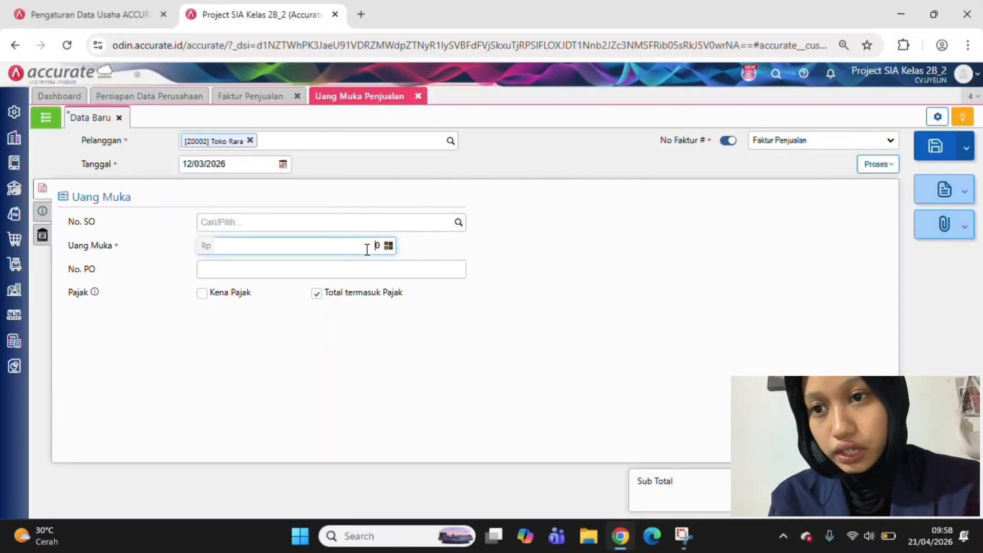
{"action": "left_click_drag", "start_coordinate": [367, 249], "coordinate": [387, 256]}
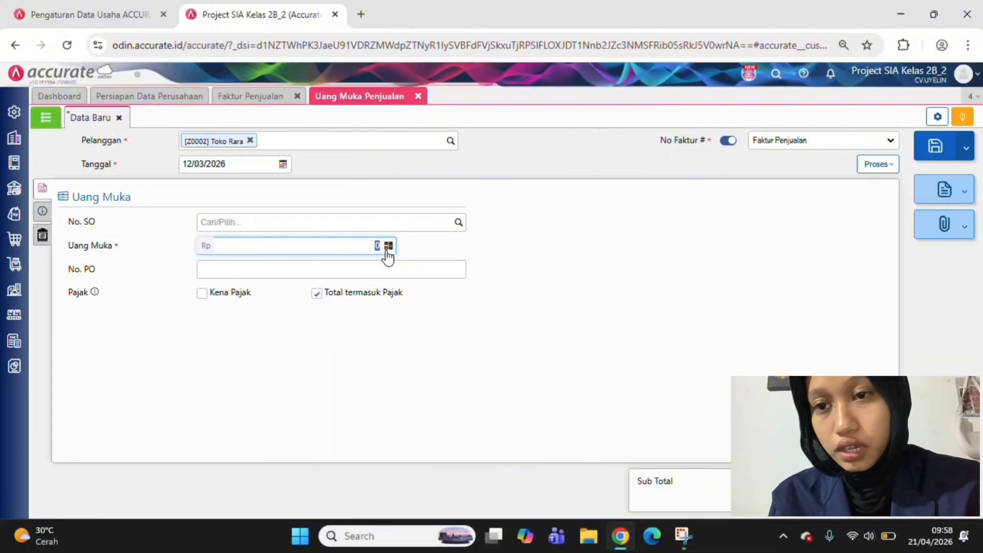
{"action": "type", "text": "2400000"}
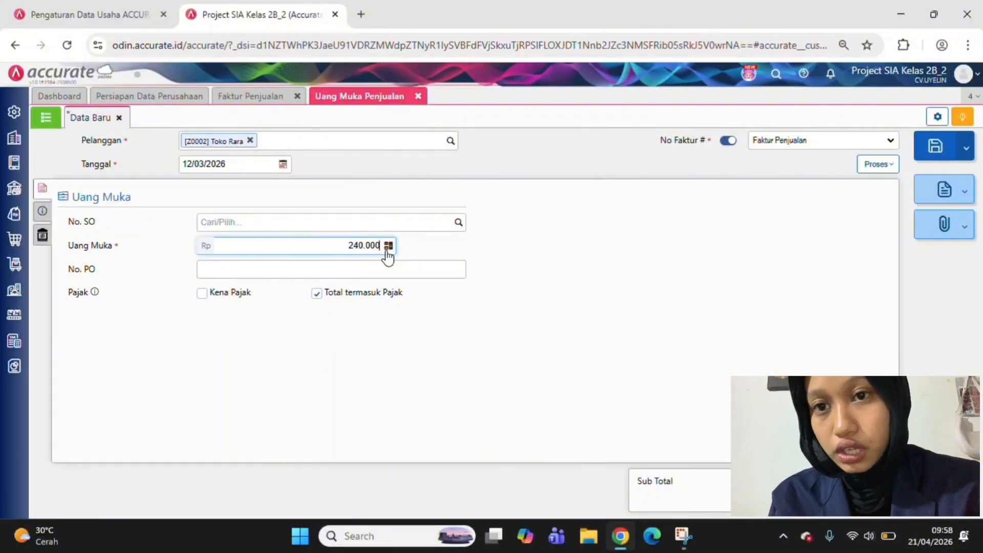
Enter PO-03-002 as the down payment's No. PO and turn off the tax-inclusive total (Total termasuk Pajak)
{"action": "left_click", "coordinate": [307, 269]}
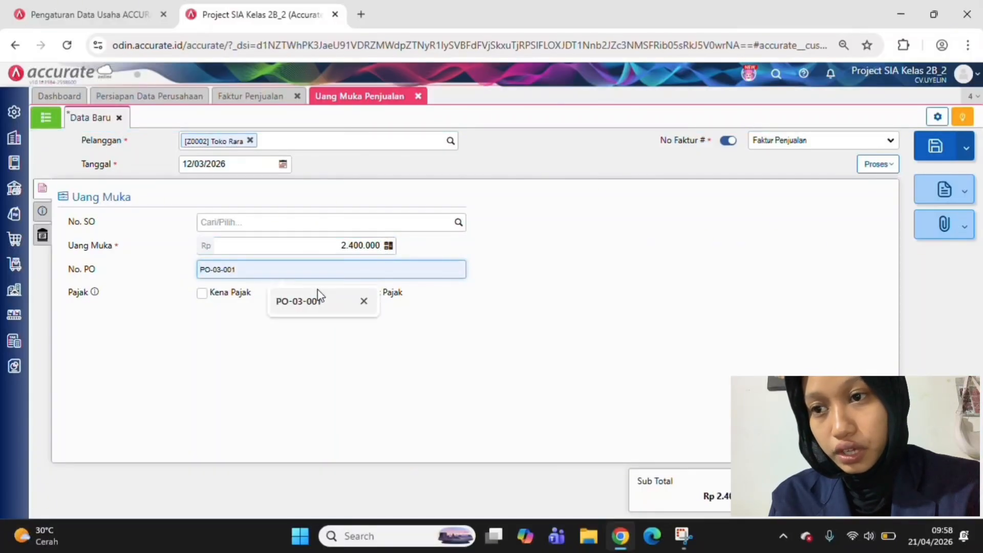
{"action": "type", "text": "P"}
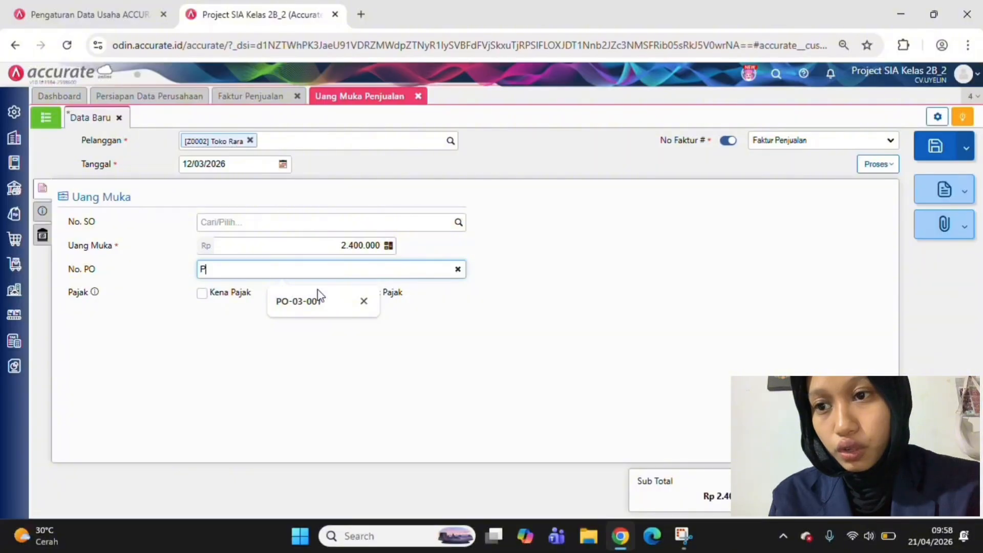
{"action": "type", "text": "O-03-002"}
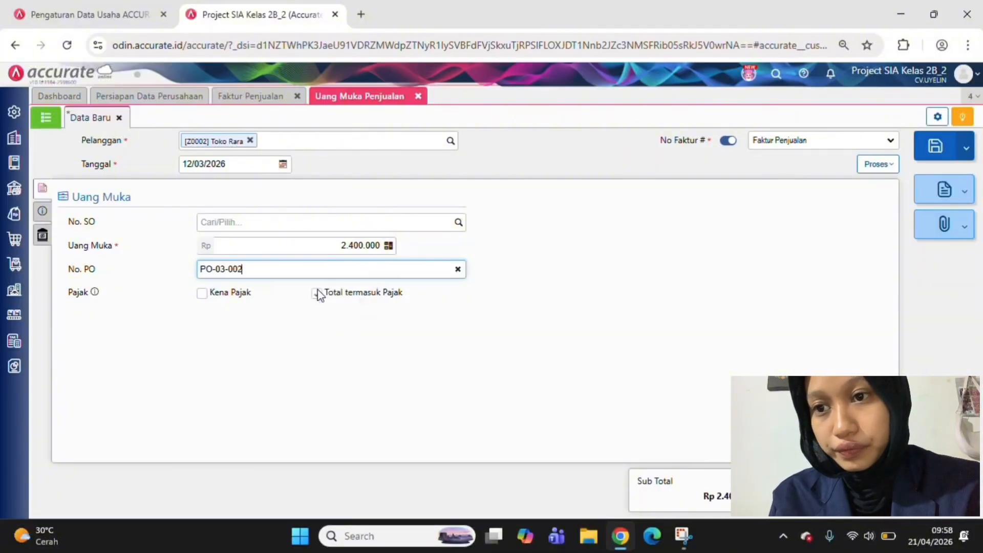
{"action": "left_click", "coordinate": [317, 293]}
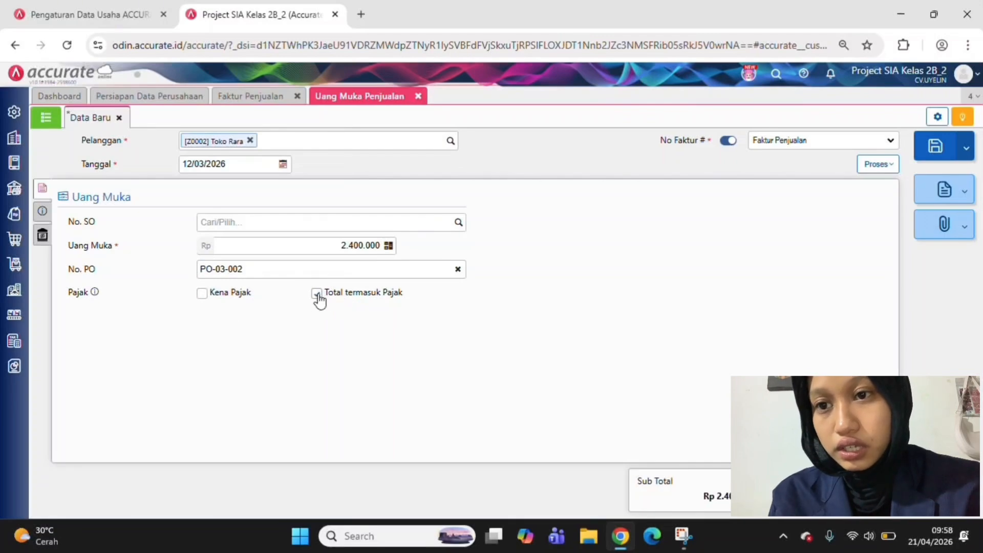
{"action": "left_click", "coordinate": [318, 296]}
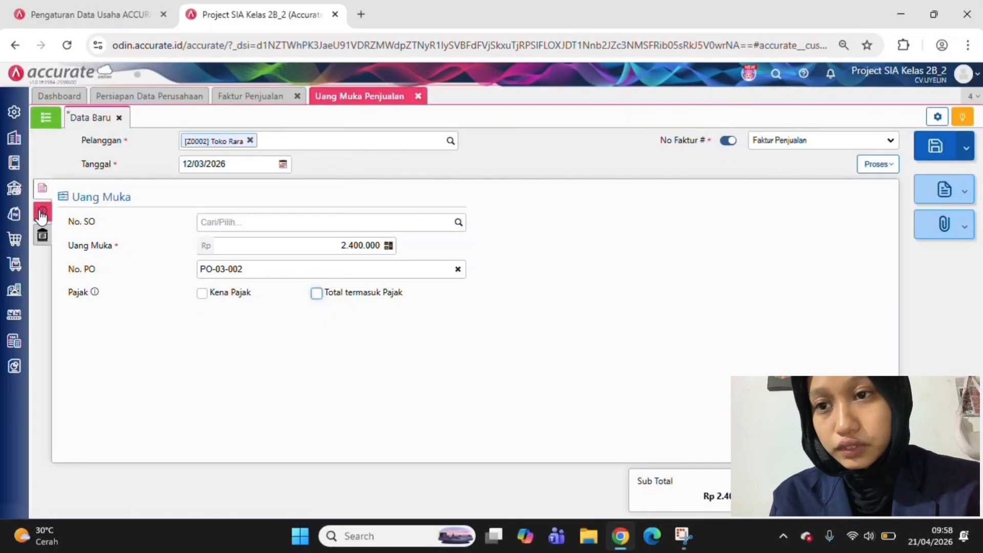
Enter "DP 50% TOKO RARA" as the down payment's description (Keterangan) in its other information
{"action": "left_click", "coordinate": [41, 210]}
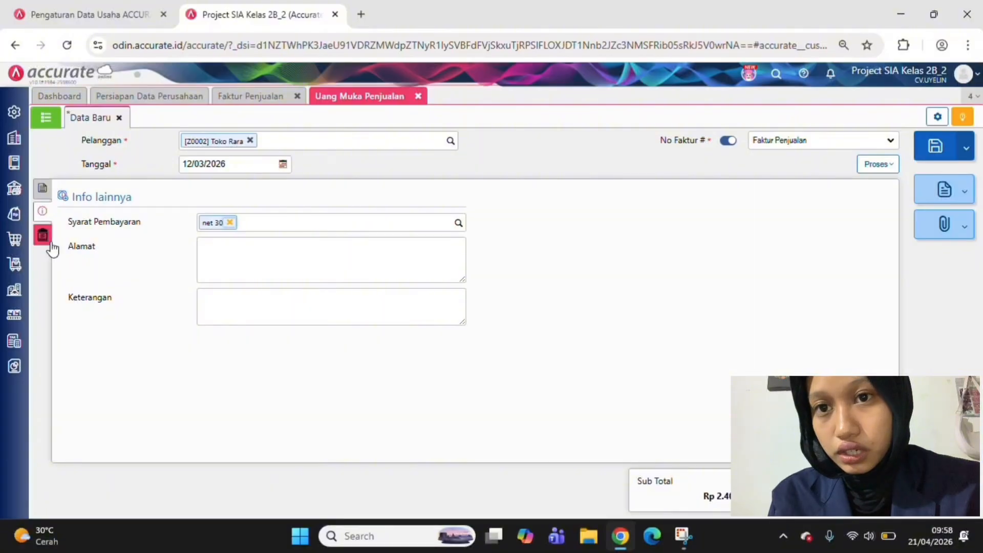
{"action": "left_click", "coordinate": [43, 238]}
{"action": "left_click", "coordinate": [42, 215]}
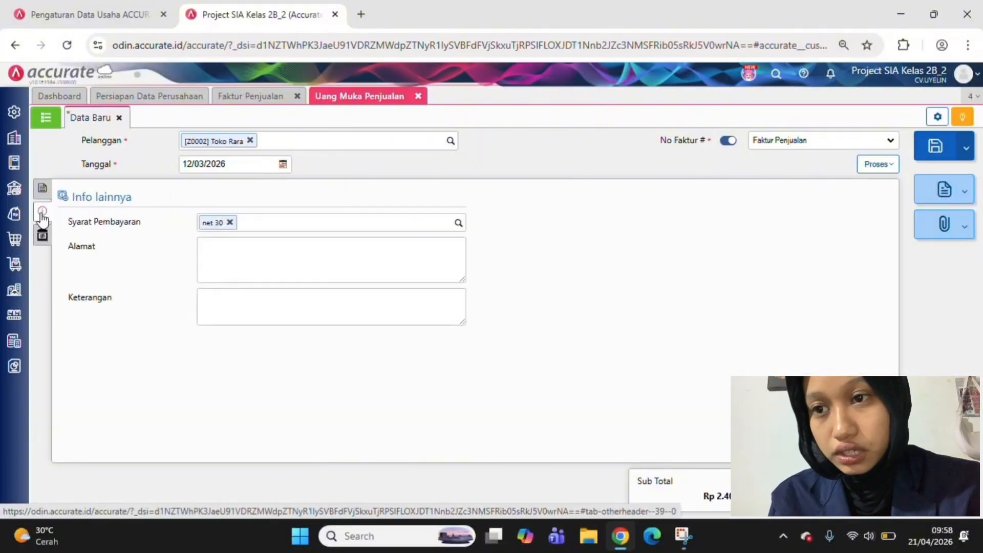
{"action": "left_click", "coordinate": [221, 311]}
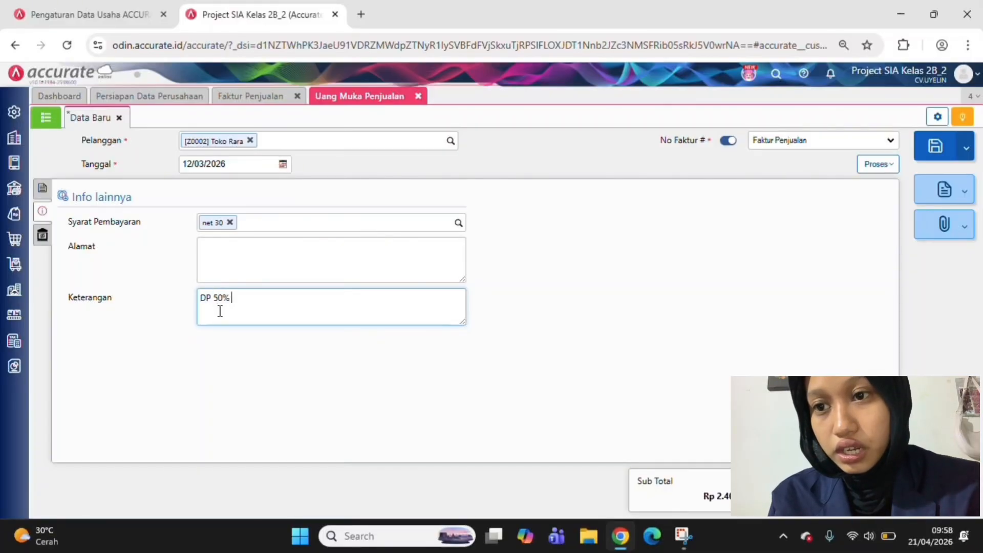
{"action": "type", "text": "DP 50% TOKO RARA"}
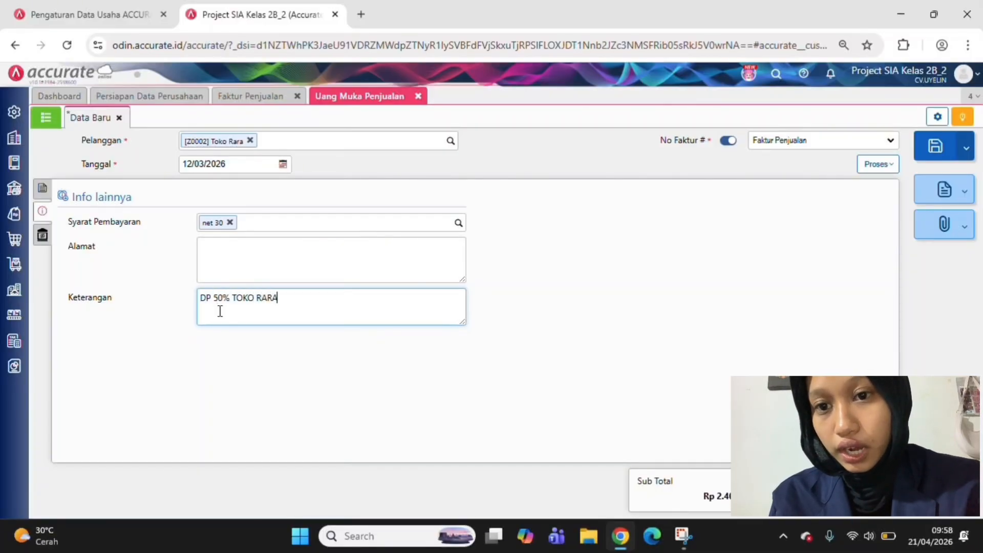
{"action": "left_click", "coordinate": [586, 331]}
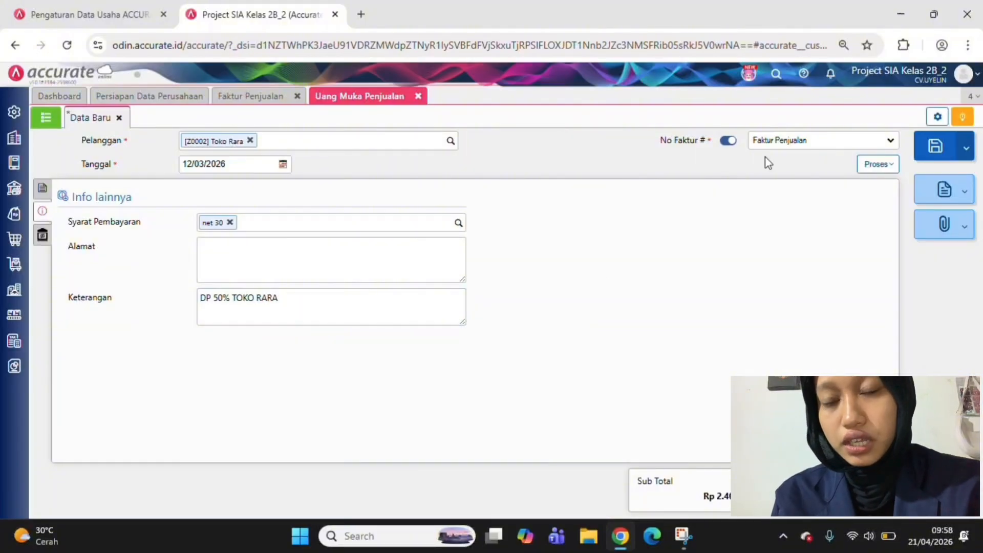
Recheck the down payment details and process it into a customer payment (Pembayaran)
{"action": "left_click", "coordinate": [42, 188]}
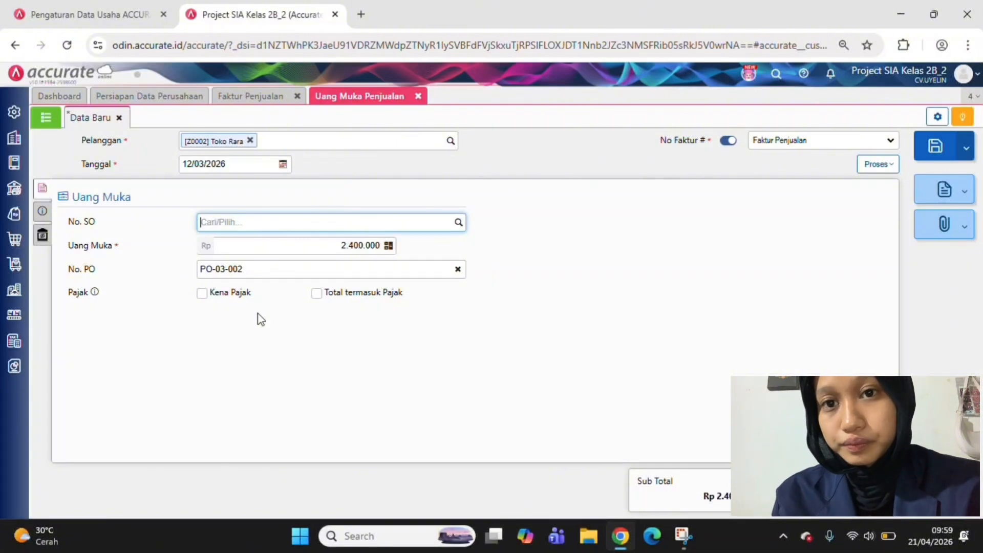
{"action": "left_click", "coordinate": [865, 169]}
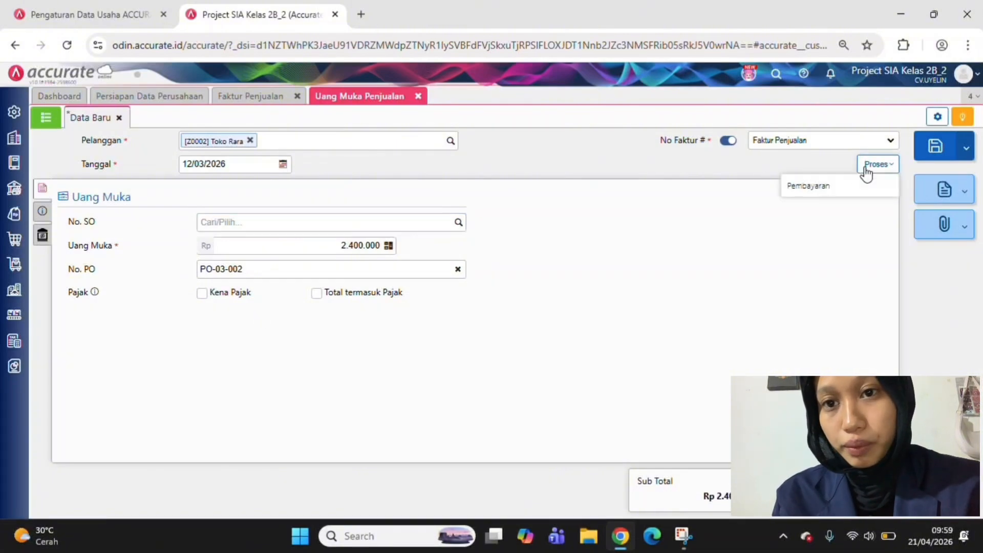
{"action": "left_click", "coordinate": [829, 189]}
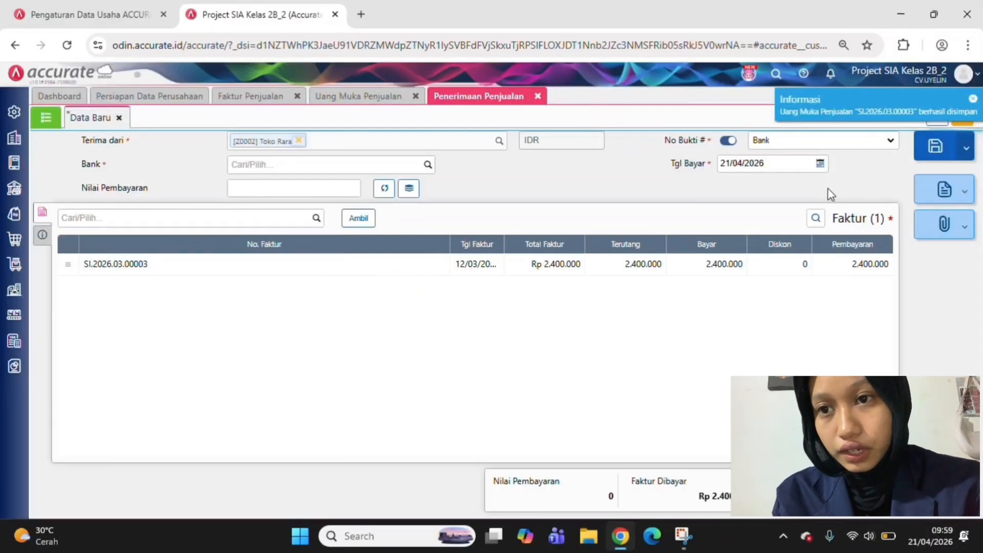
Calculate the receipt's payment value (Nilai Pembayaran) from the down payment invoice and choose Bank as the receiving account
{"action": "left_click", "coordinate": [425, 172]}
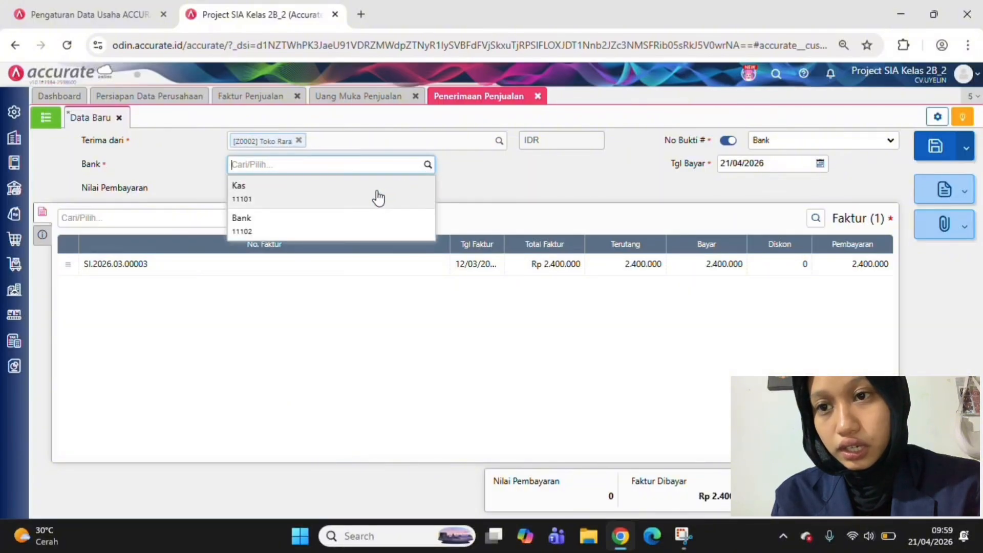
{"action": "left_click", "coordinate": [378, 197]}
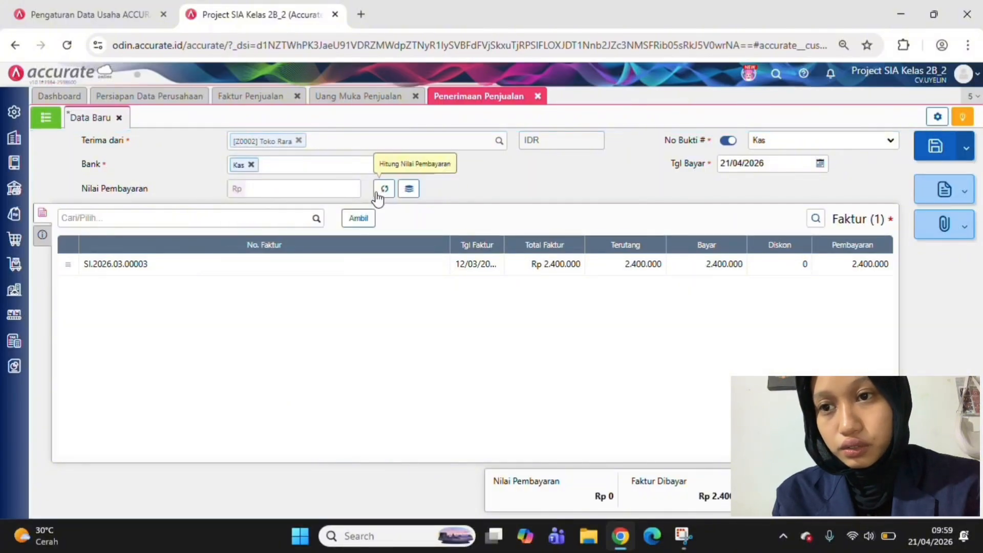
{"action": "left_click", "coordinate": [379, 199]}
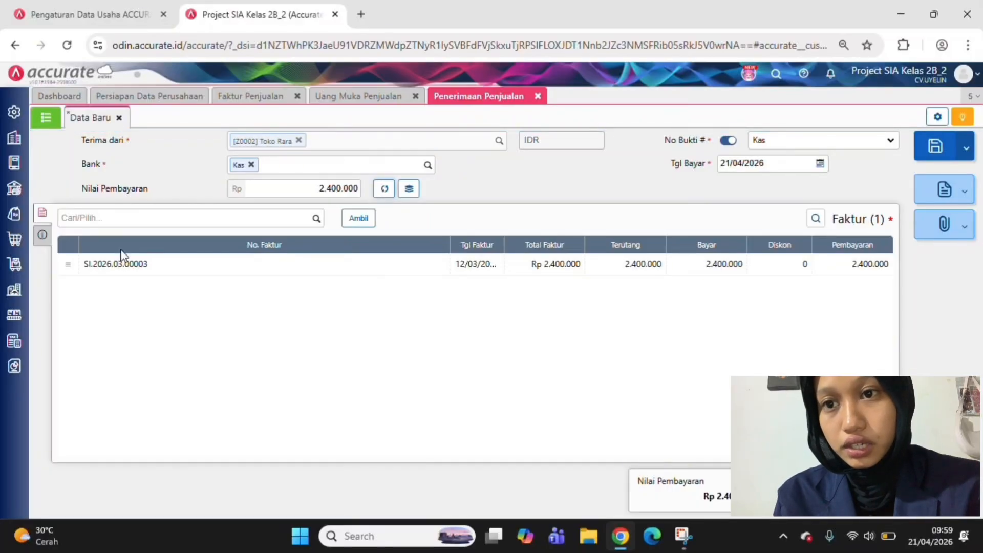
{"action": "left_click", "coordinate": [428, 166]}
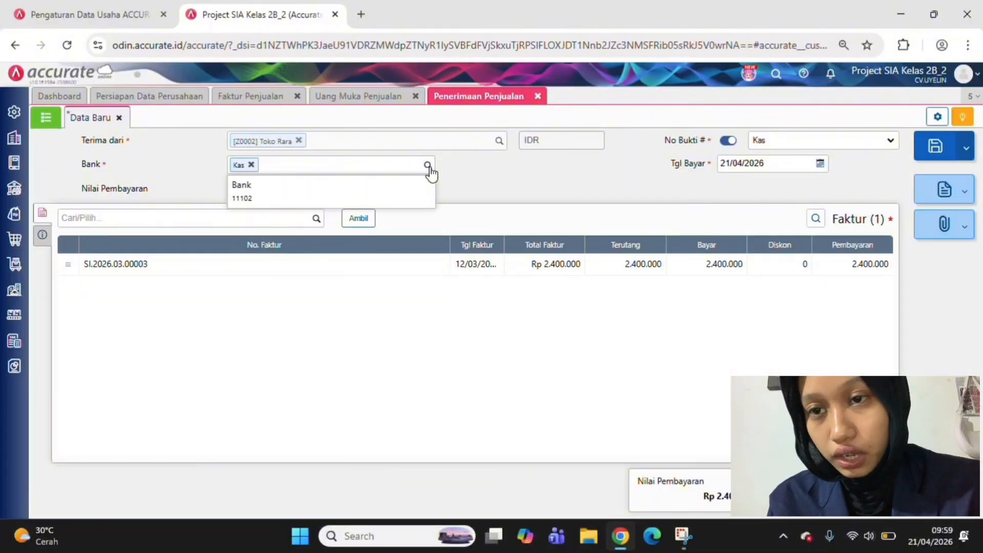
{"action": "left_click", "coordinate": [370, 193]}
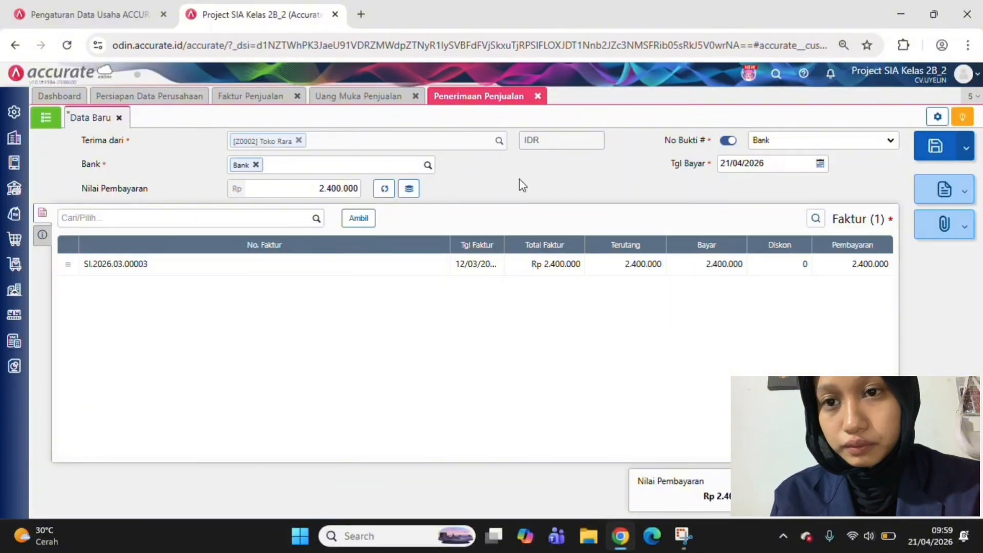
Set the receipt's payment date (Tgl Bayar) to 12/03/2026 and save Toko Rara's sales receipt
{"action": "left_click", "coordinate": [749, 162]}
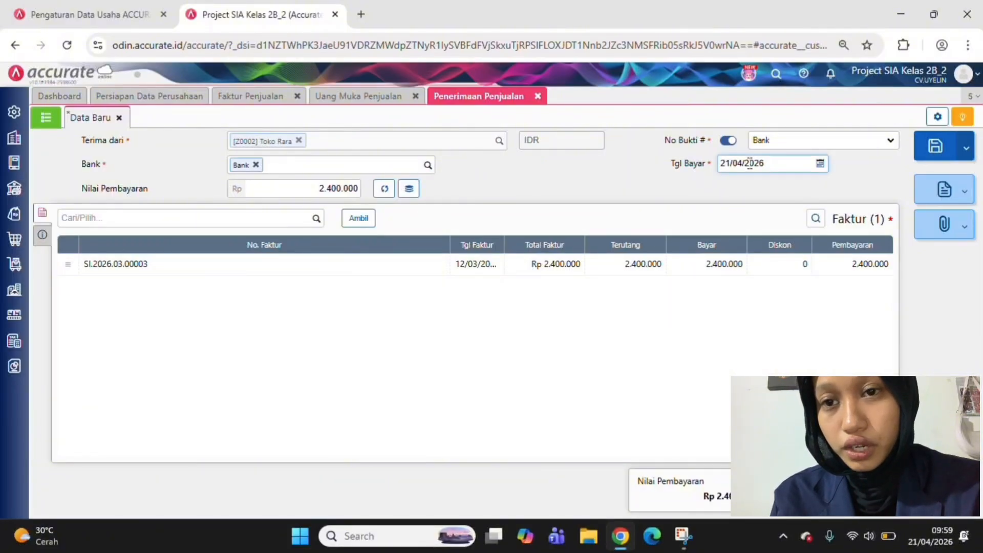
{"action": "left_click", "coordinate": [749, 162]}
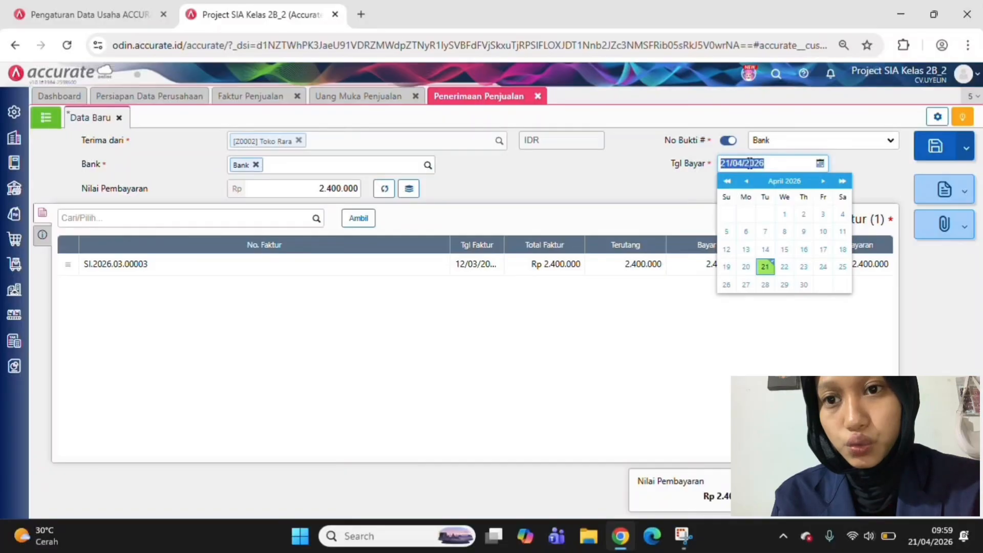
{"action": "type", "text": "12/03/2026"}
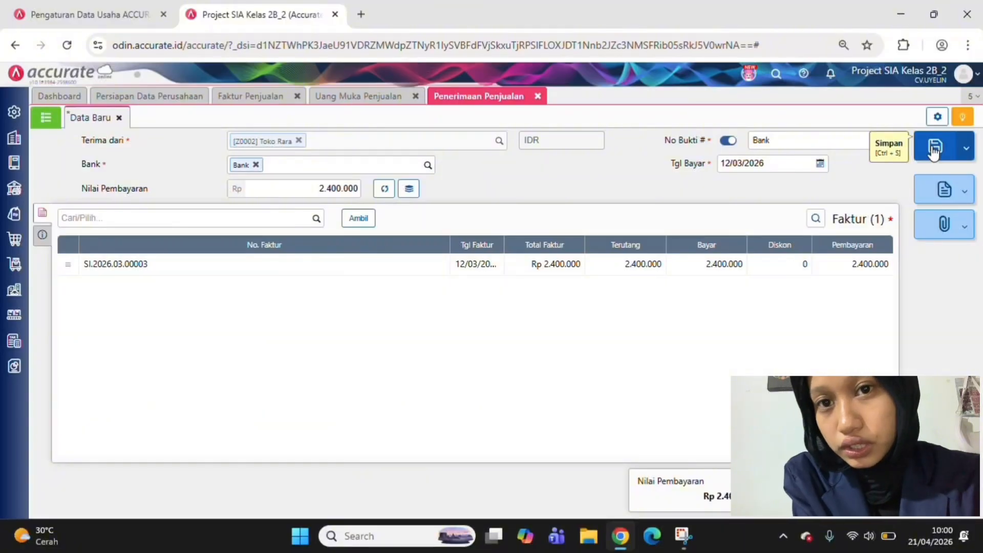
{"action": "left_click", "coordinate": [934, 150]}
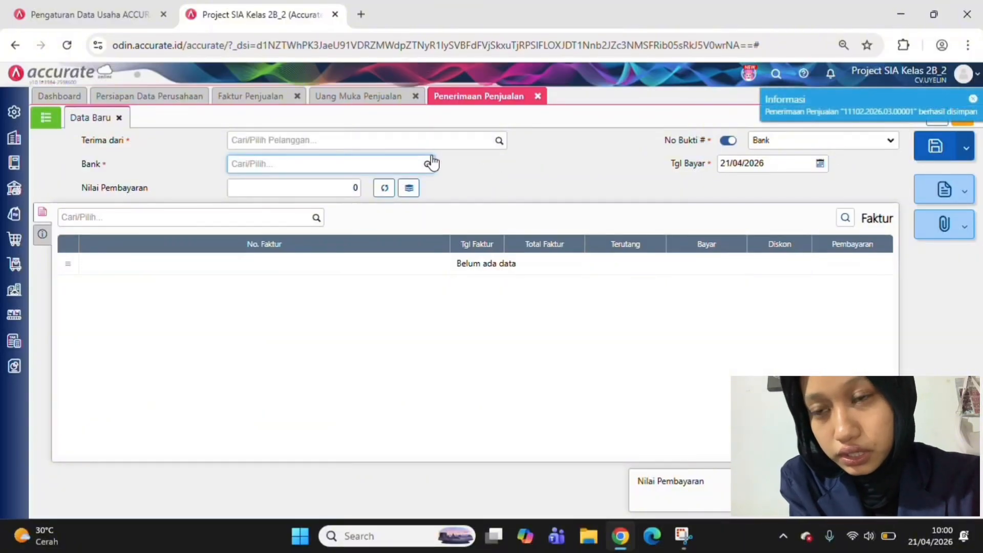
Examine the journal details (Rincian Jurnal) of Toko Rara's unpaid sales invoice dated 12/03/2026
{"action": "left_click", "coordinate": [260, 99]}
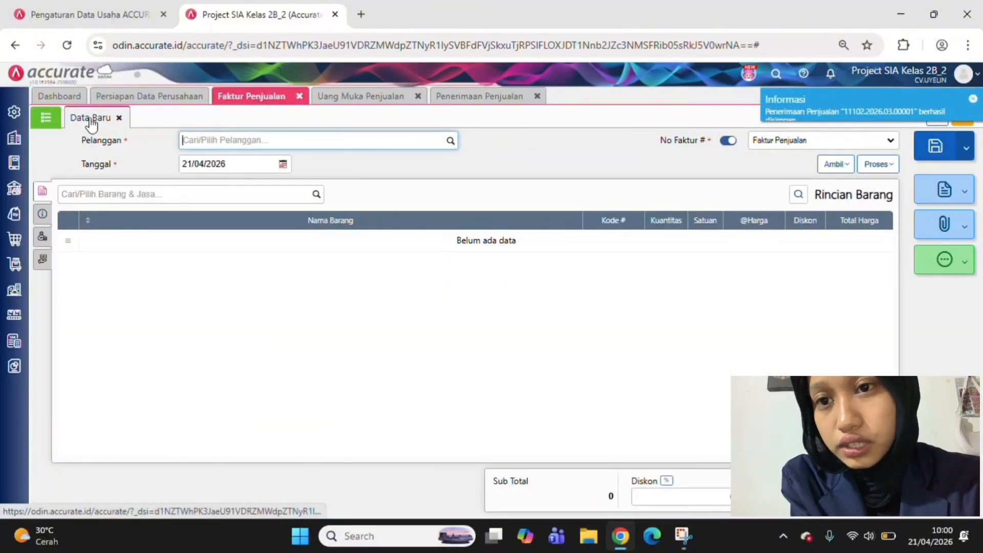
{"action": "left_click", "coordinate": [56, 122]}
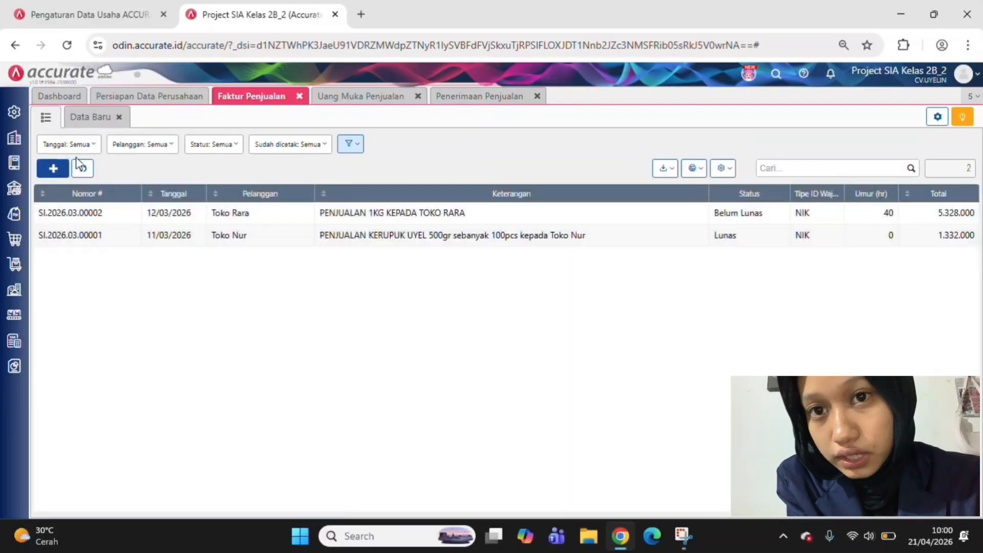
{"action": "left_click", "coordinate": [83, 170]}
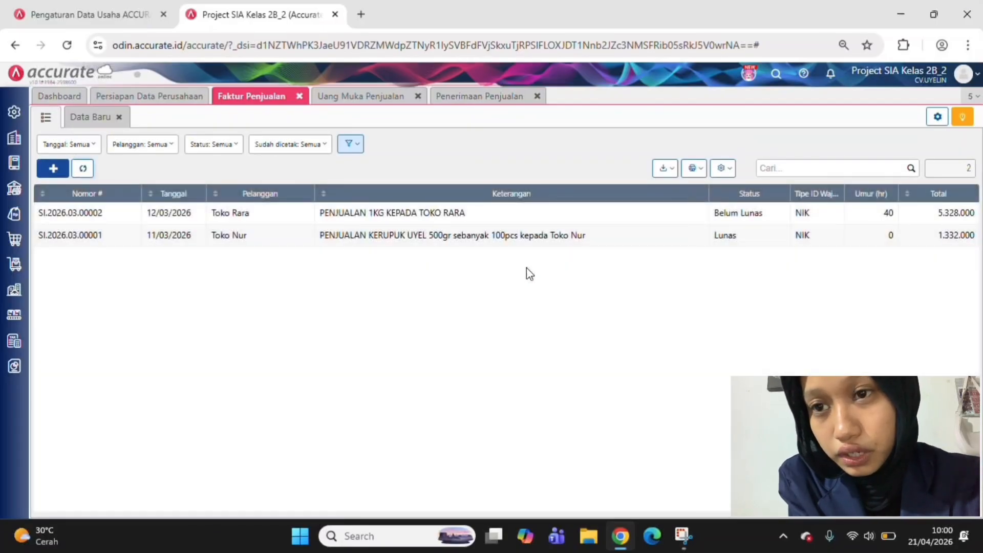
{"action": "left_click", "coordinate": [659, 216]}
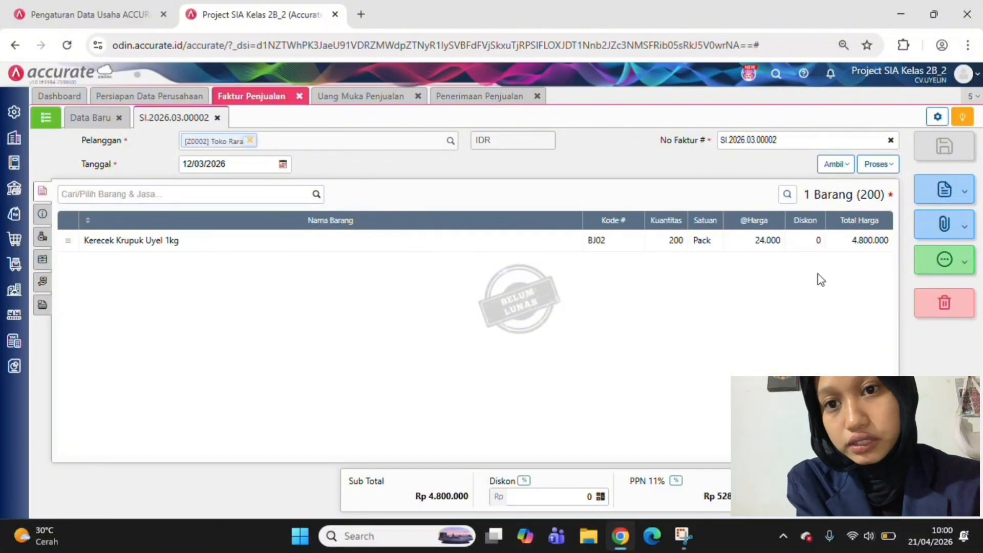
{"action": "left_click", "coordinate": [922, 273]}
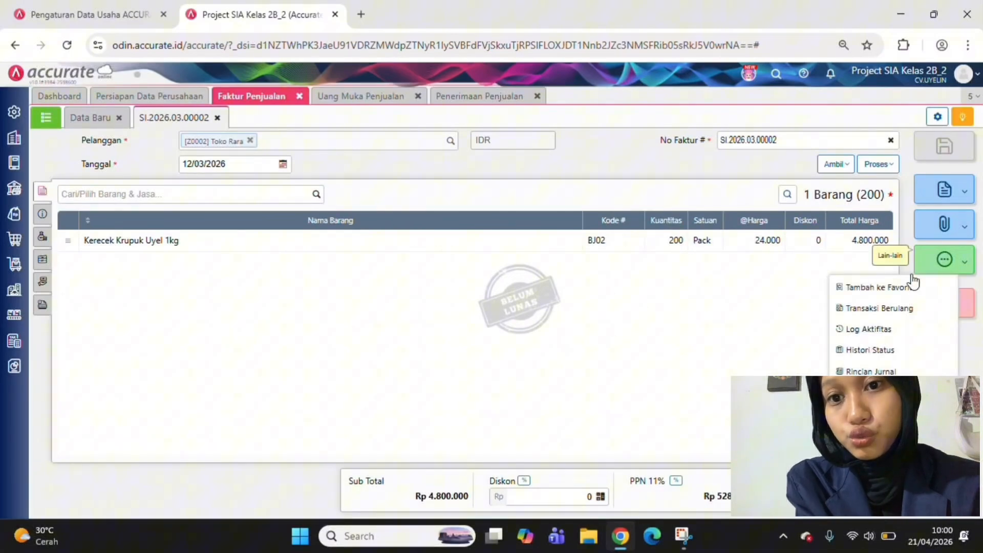
{"action": "left_click", "coordinate": [891, 368]}
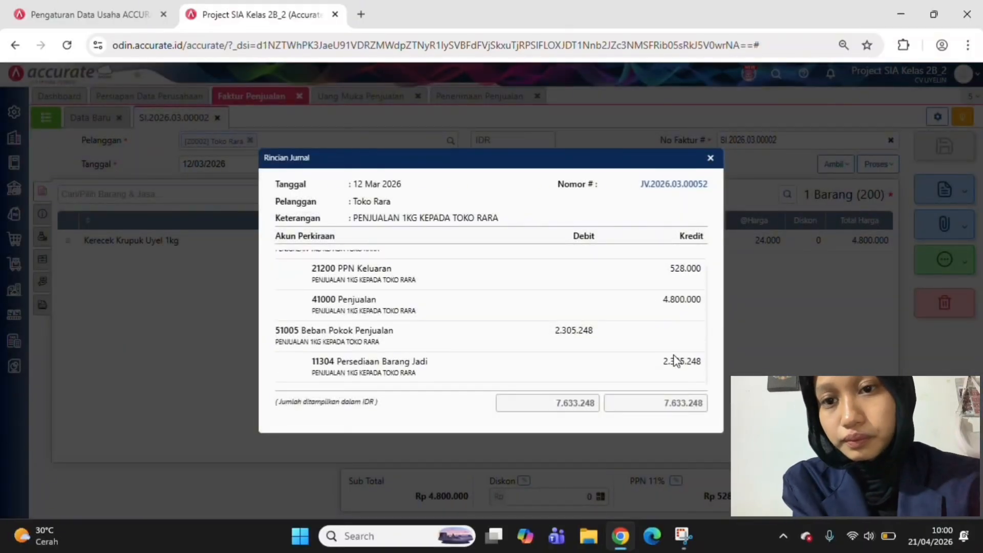
{"action": "scroll", "coordinate": [676, 361], "scroll_direction": "up", "scroll_amount": 1}
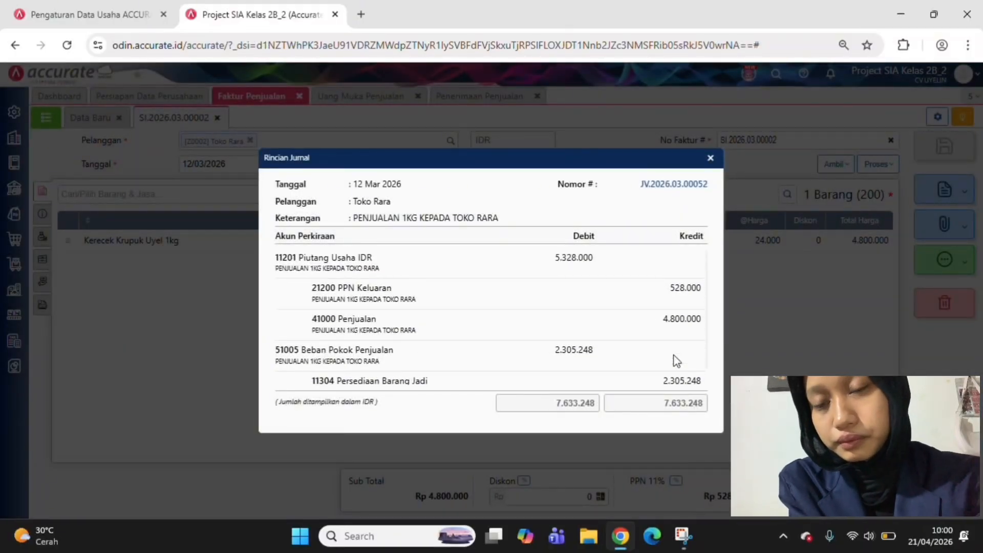
{"action": "left_click", "coordinate": [712, 158]}
Examine the journal details (Rincian Jurnal) of Toko Rara's sales down payment (Uang Muka Penjualan)
{"action": "left_click", "coordinate": [376, 96]}
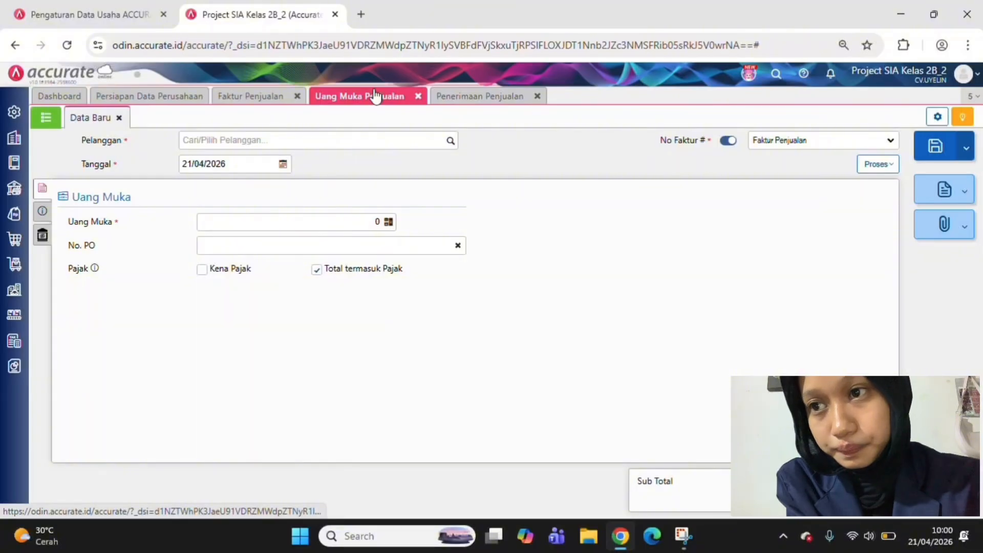
{"action": "left_click", "coordinate": [46, 118]}
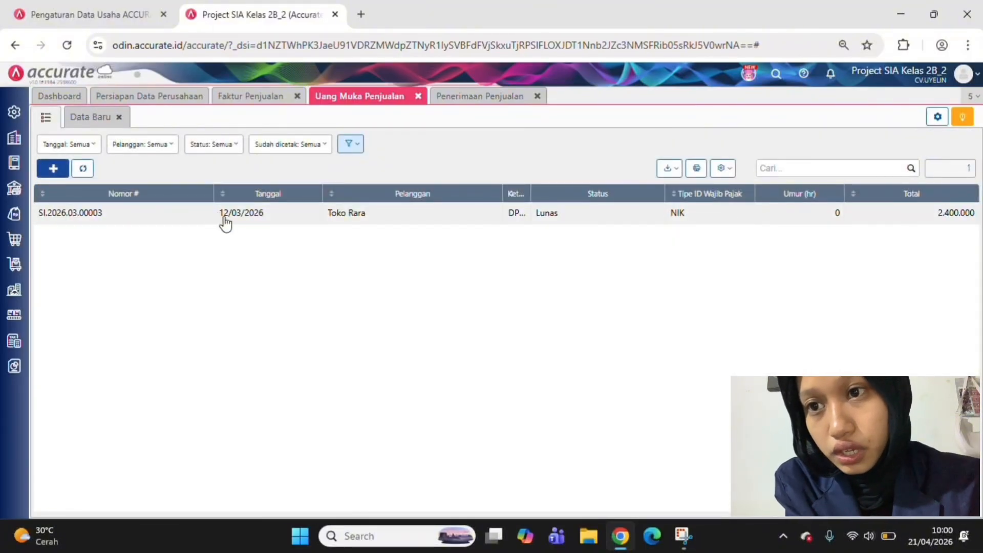
{"action": "left_click", "coordinate": [223, 214]}
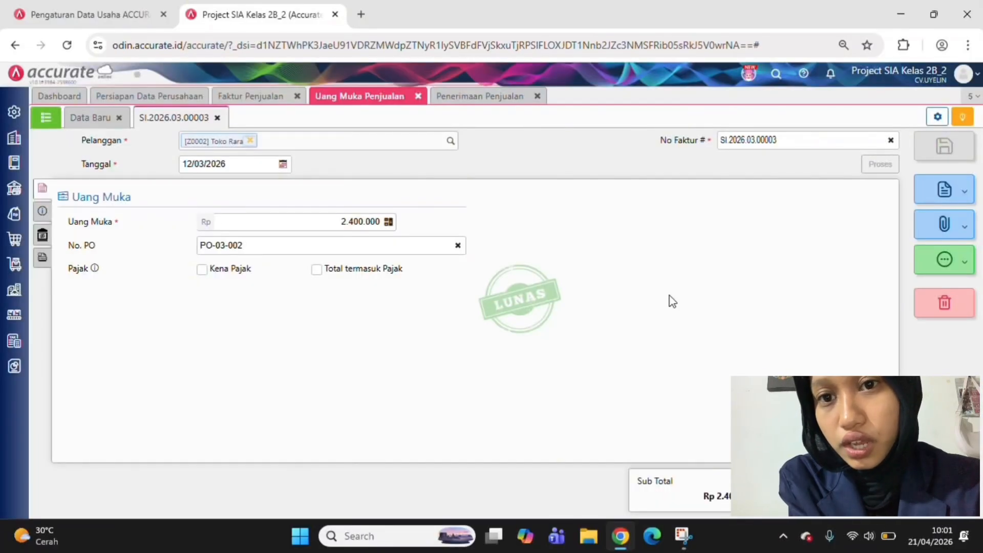
{"action": "left_click", "coordinate": [939, 260]}
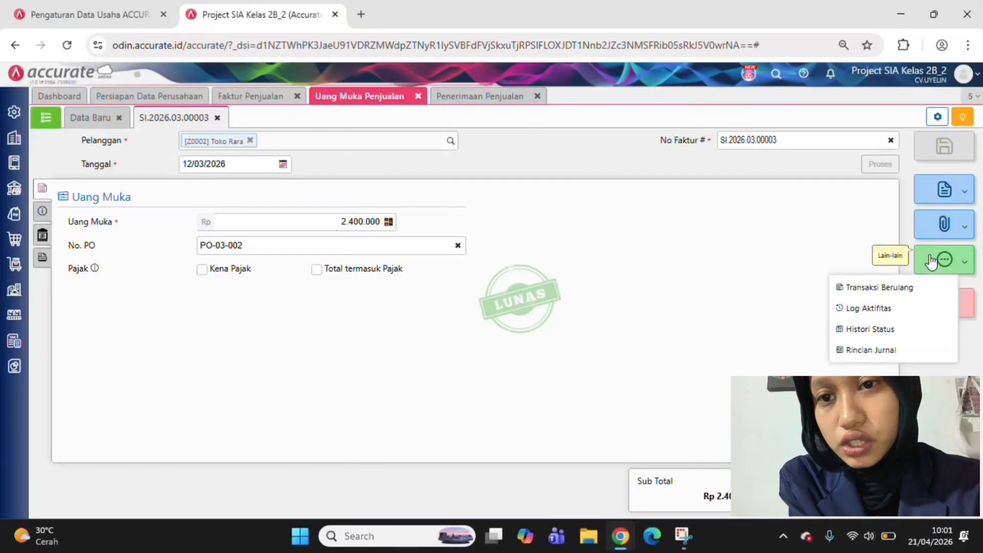
{"action": "left_click", "coordinate": [883, 350]}
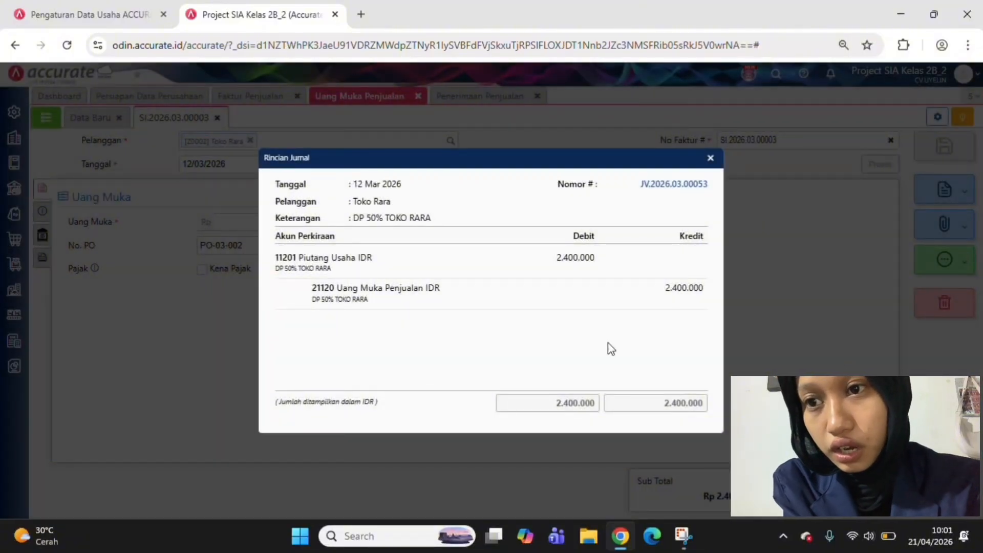
{"action": "left_click", "coordinate": [711, 159]}
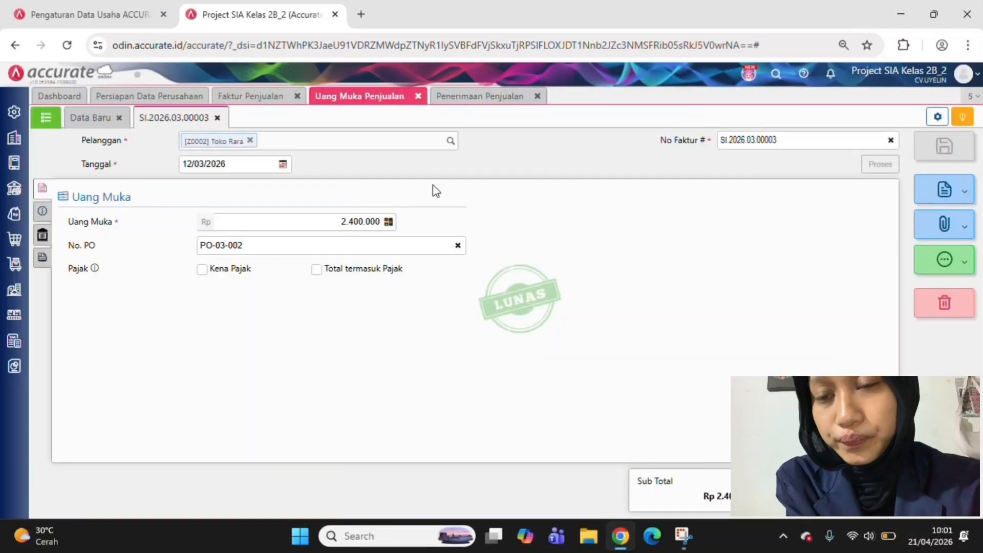
Start a new sales receipt (Penerimaan Penjualan) from customer Toko Rara with Bank as the receiving account
{"action": "left_click", "coordinate": [476, 97]}
{"action": "left_click", "coordinate": [380, 139]}
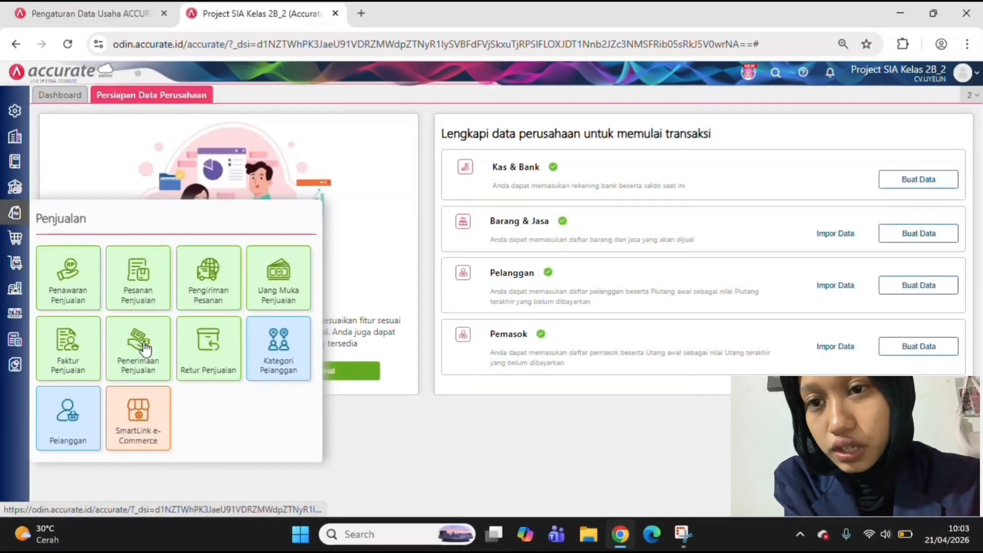
{"action": "left_click", "coordinate": [141, 349]}
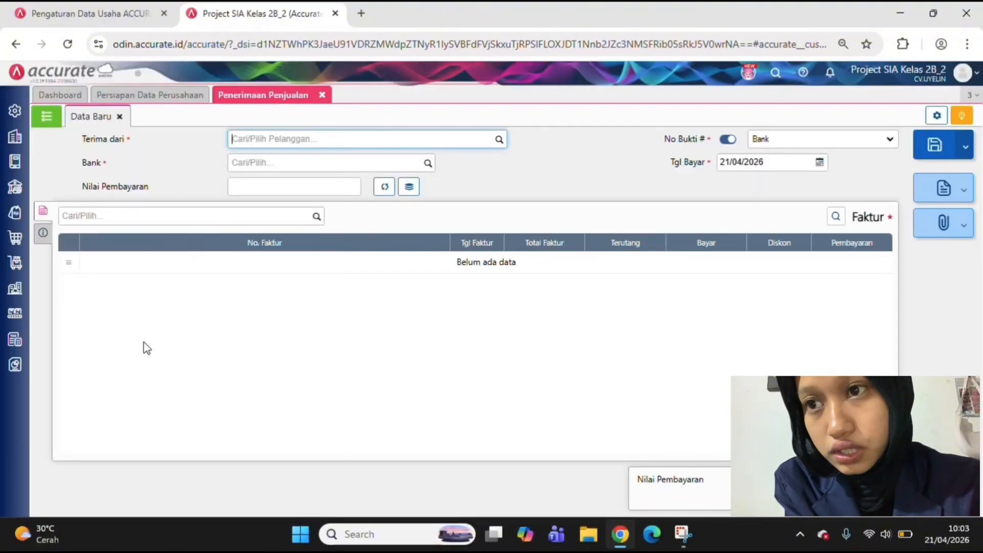
{"action": "left_click", "coordinate": [499, 139]}
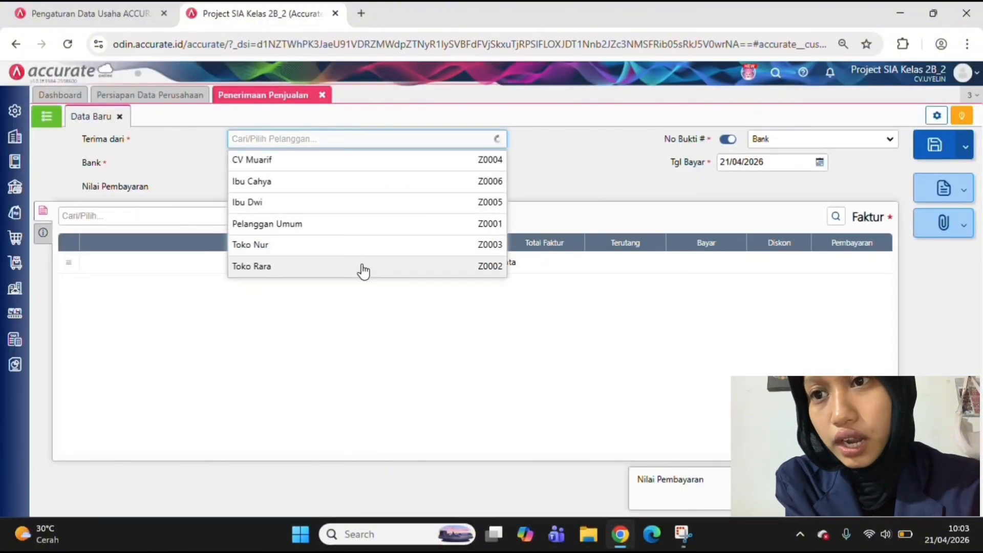
{"action": "left_click", "coordinate": [362, 267]}
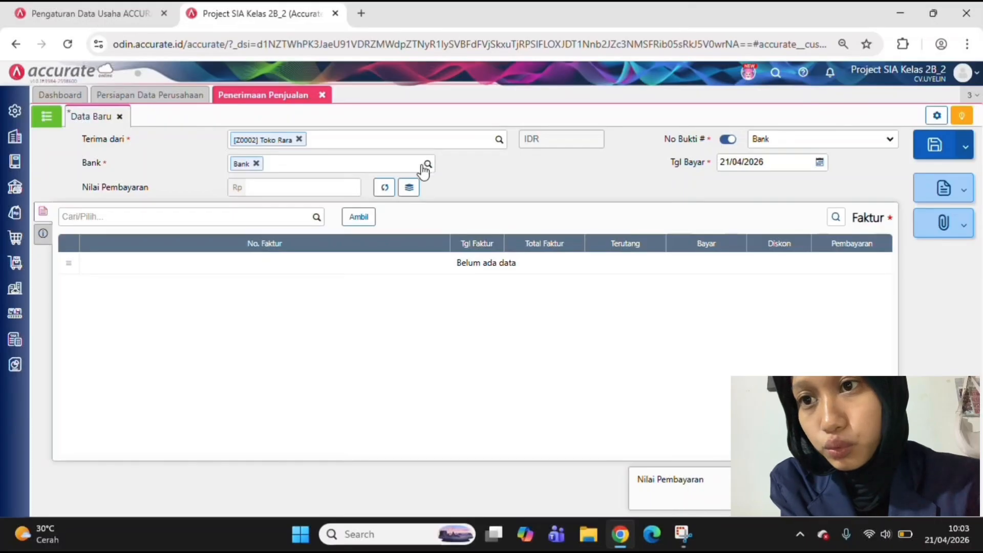
{"action": "left_click", "coordinate": [382, 193]}
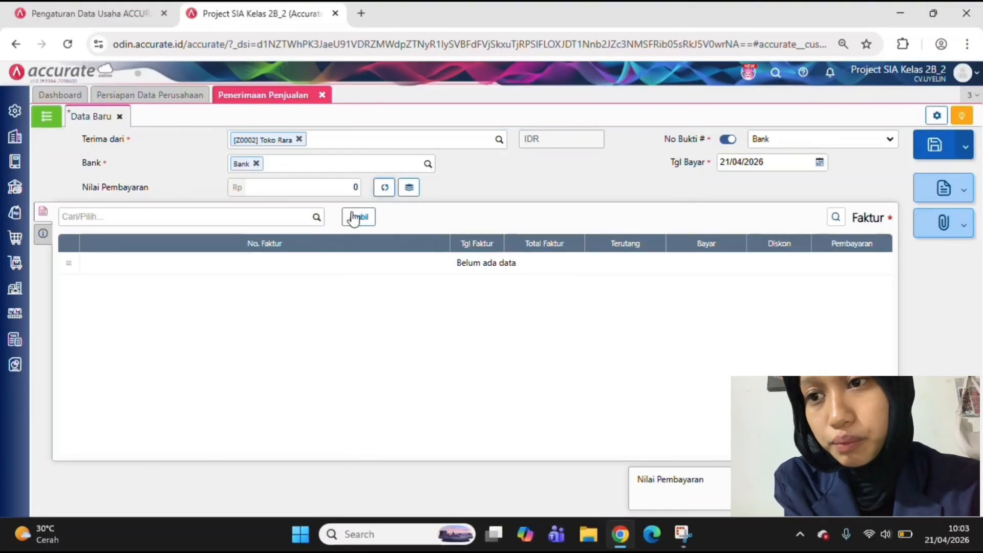
Date the receipt 13/03/2026 and calculate its payment value (Nilai Pembayaran) from Toko Rara's outstanding 1 kg sales invoice
{"action": "left_click", "coordinate": [736, 162]}
{"action": "type", "text": "1_/__/____"}
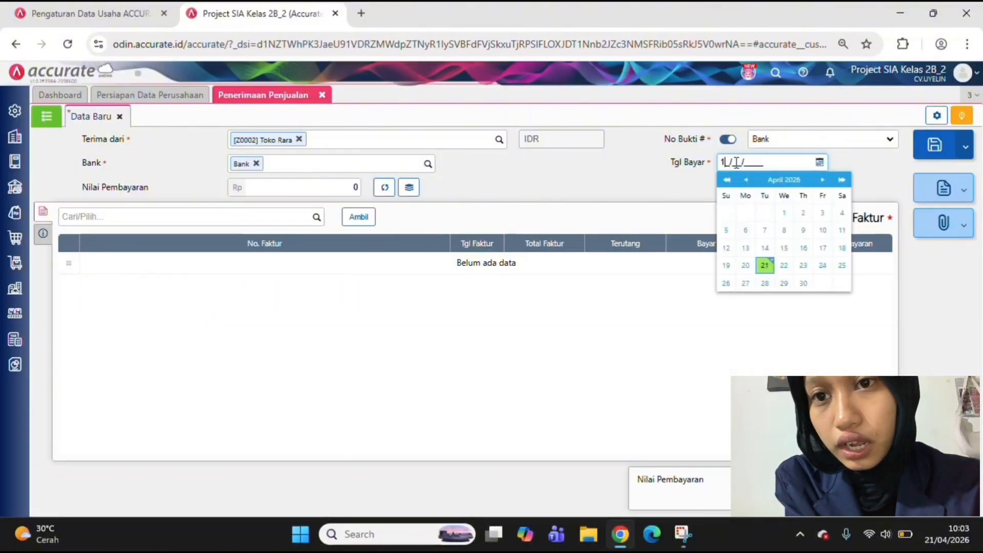
{"action": "type", "text": "3032"}
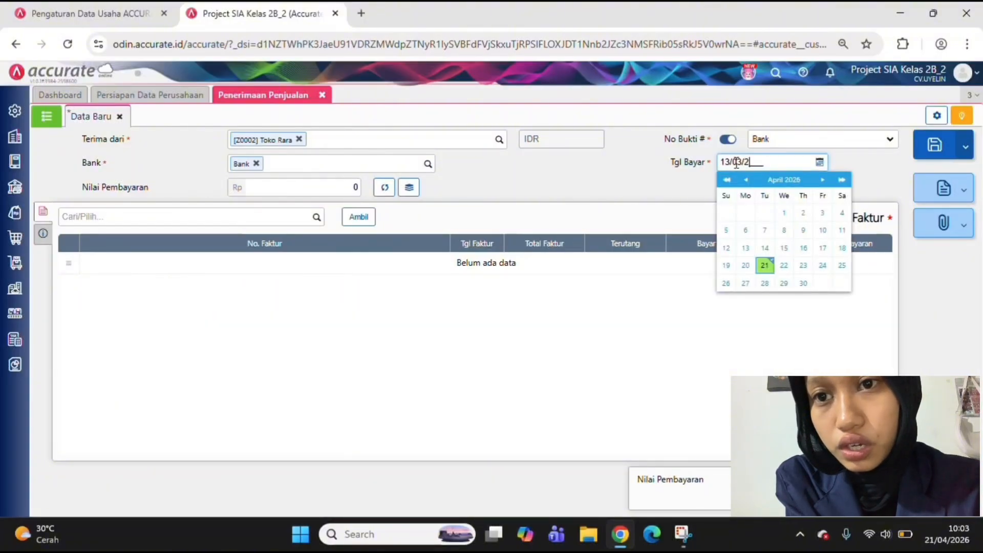
{"action": "type", "text": "6"}
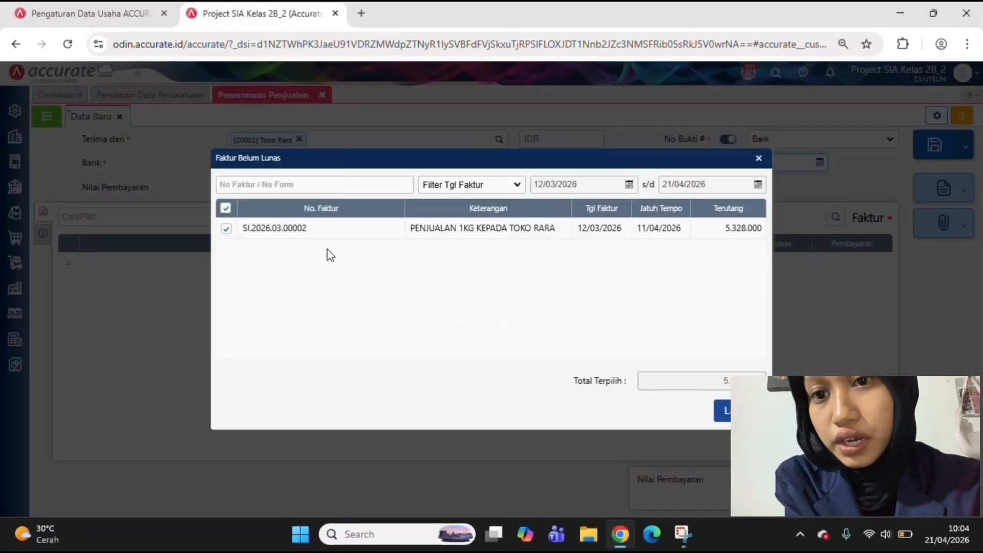
{"action": "left_click", "coordinate": [722, 410]}
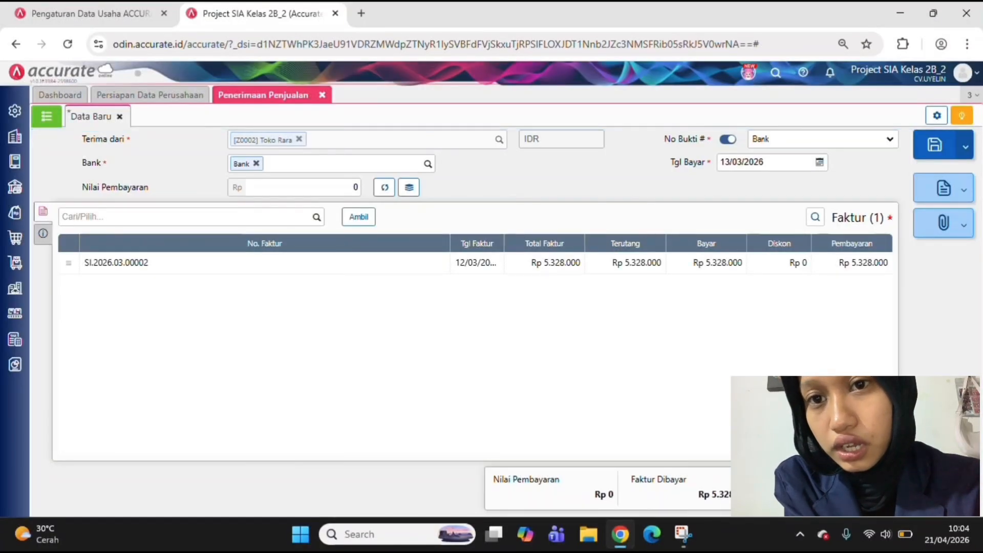
{"action": "left_click", "coordinate": [384, 187]}
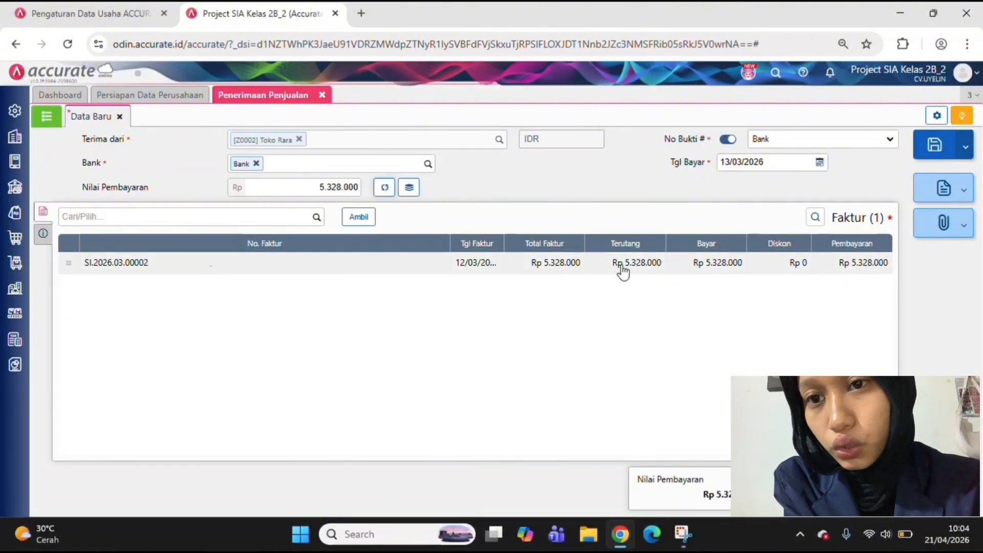
Enter "pelunasan piutang" as the receipt's description (Keterangan) in its other information
{"action": "left_click", "coordinate": [44, 240]}
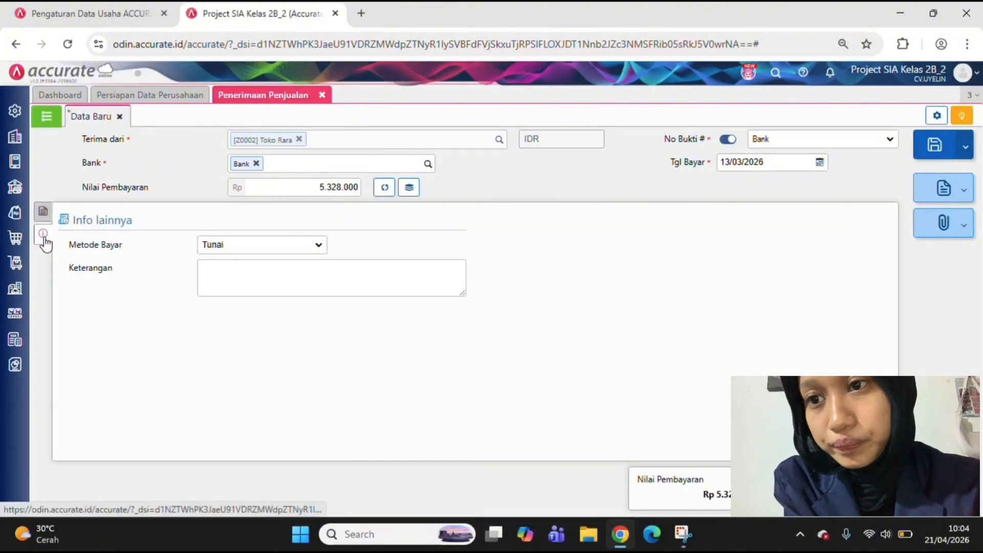
{"action": "left_click", "coordinate": [314, 285]}
{"action": "type", "text": "pelunas"}
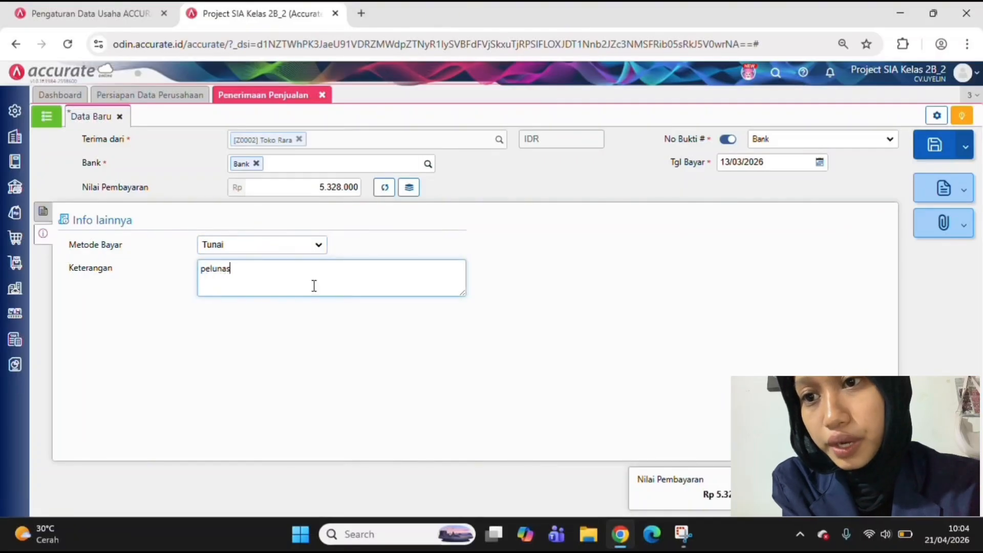
{"action": "type", "text": "an pioutang"}
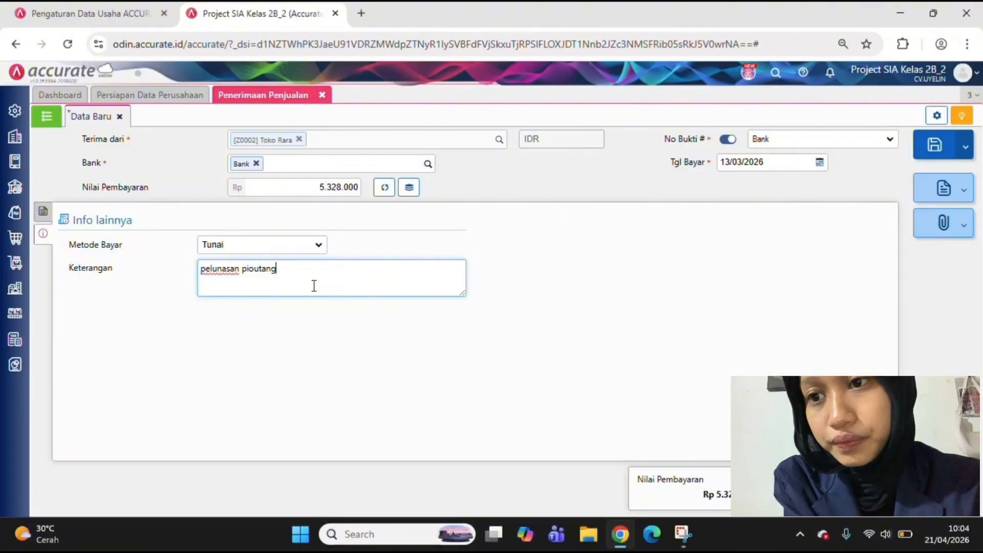
{"action": "key", "text": "BackSpace"}
{"action": "key", "text": "BackSpace"}
{"action": "key", "text": "BackSpace"}
{"action": "key", "text": "BackSpace"}
{"action": "key", "text": "BackSpace"}
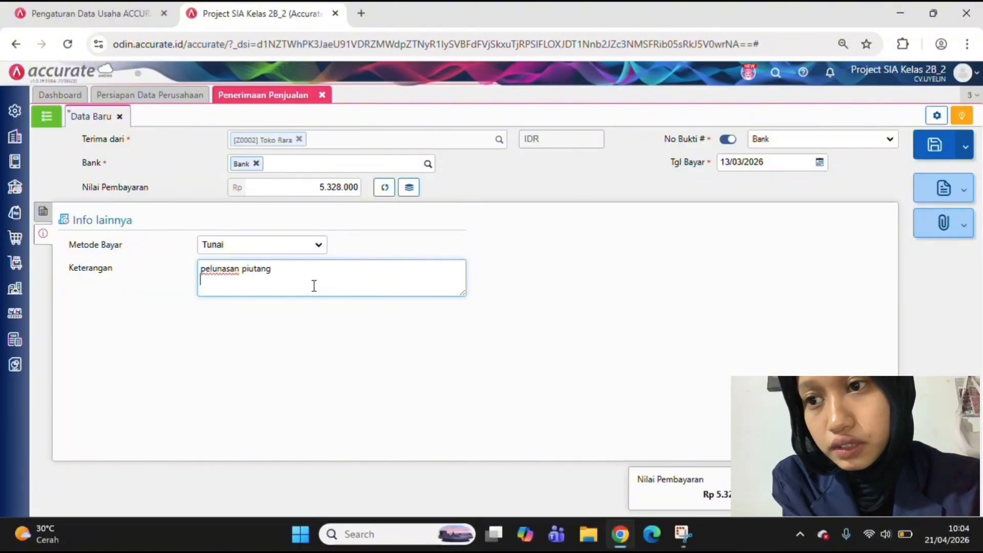
Set the receipt's payment method (Metode Bayar) to Transfer Bank and save the receipt
{"action": "left_click", "coordinate": [307, 250]}
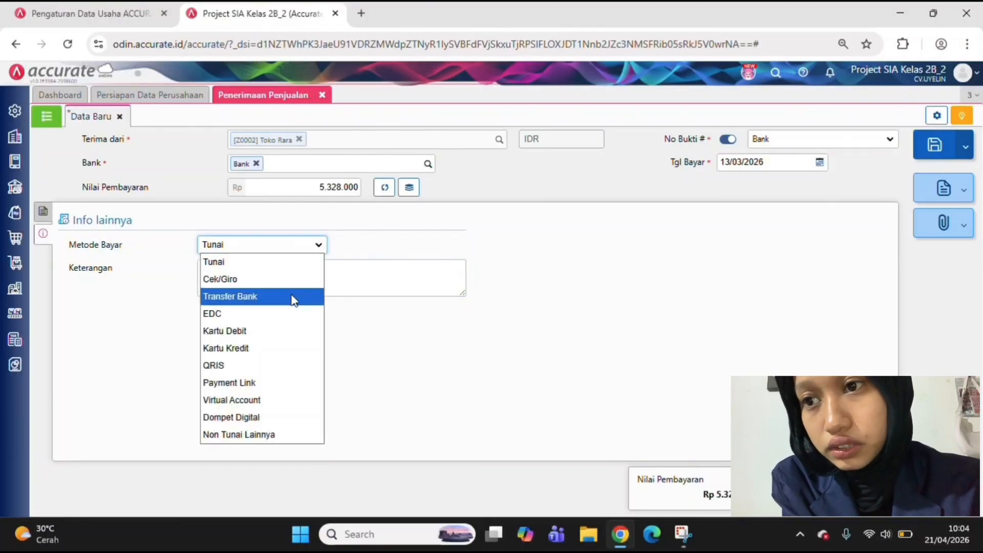
{"action": "left_click", "coordinate": [293, 296]}
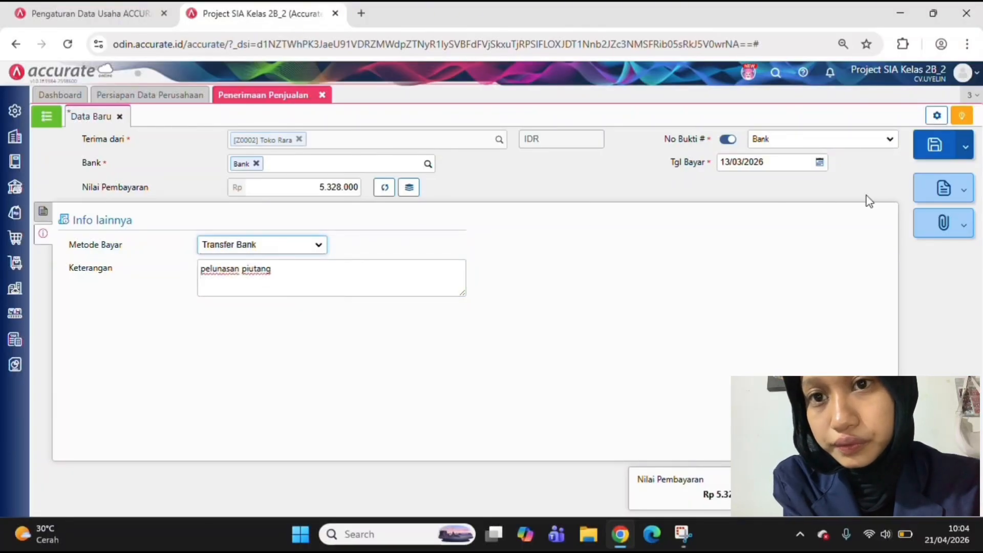
{"action": "left_click", "coordinate": [937, 148]}
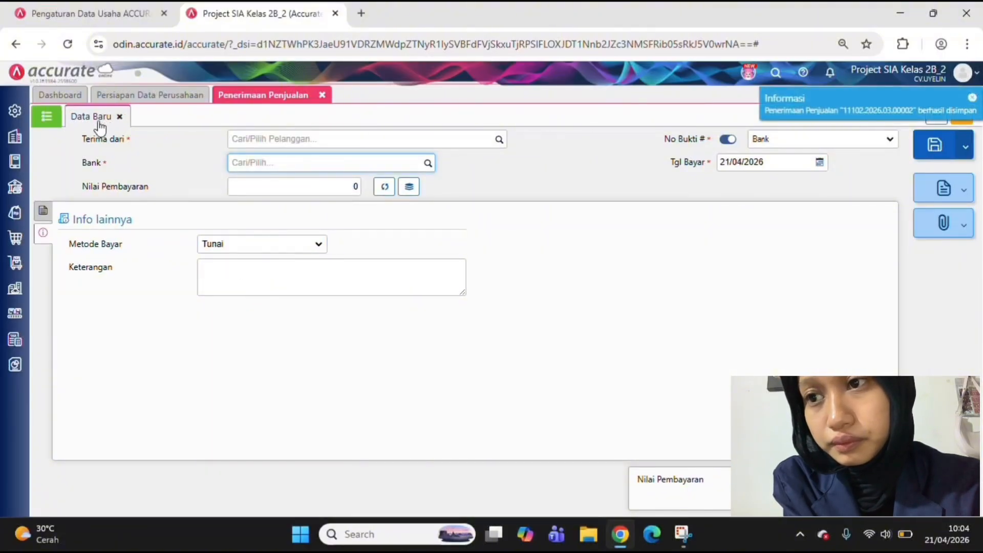
Examine the journal details (Rincian Jurnal) of Toko Rara's "pelunasan piutang" sales receipt dated 13/03/2026
{"action": "left_click", "coordinate": [47, 116]}
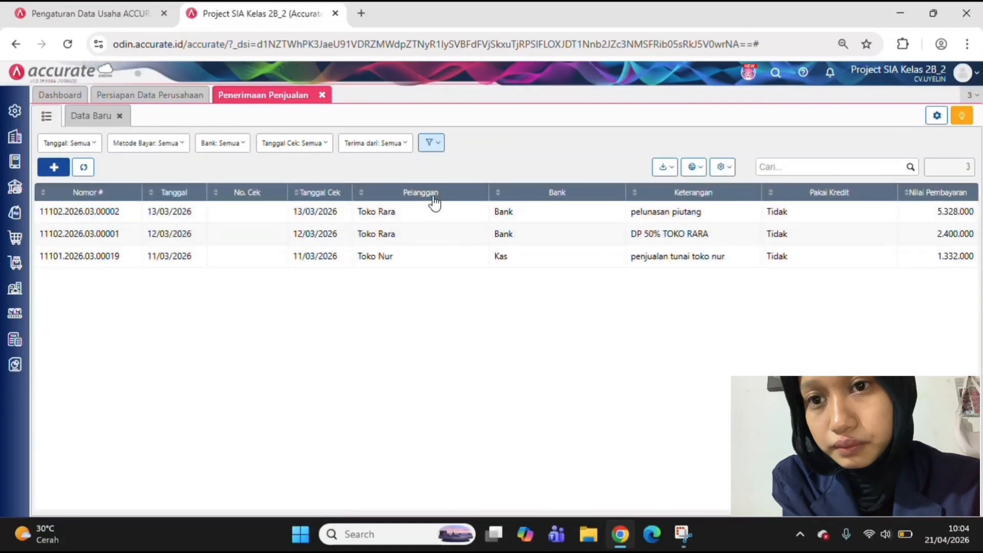
{"action": "left_click", "coordinate": [522, 211]}
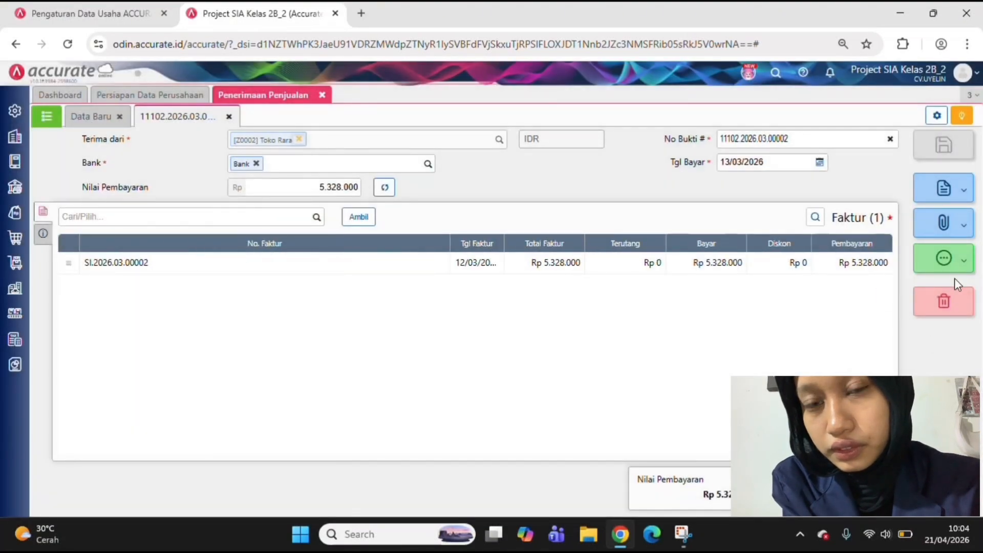
{"action": "left_click", "coordinate": [942, 258]}
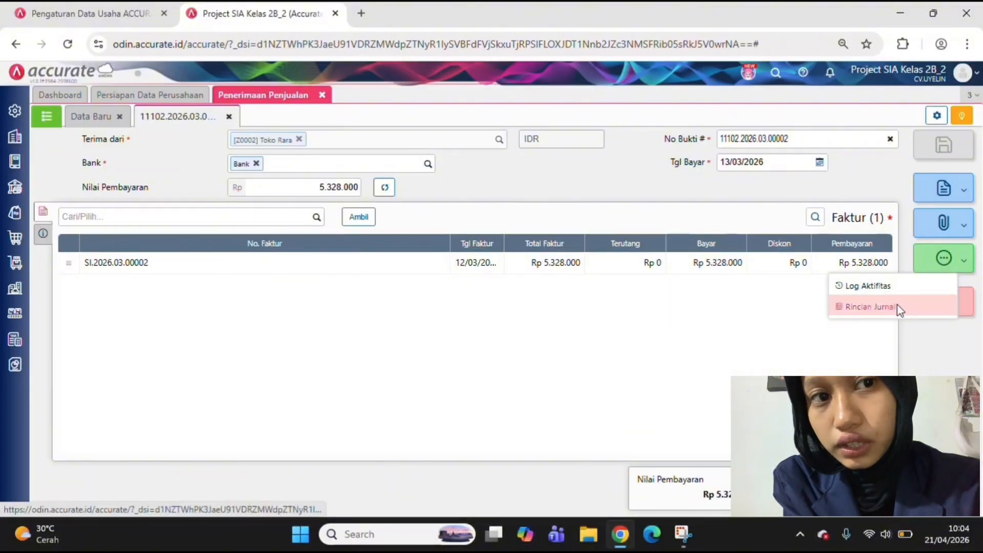
{"action": "left_click", "coordinate": [870, 307]}
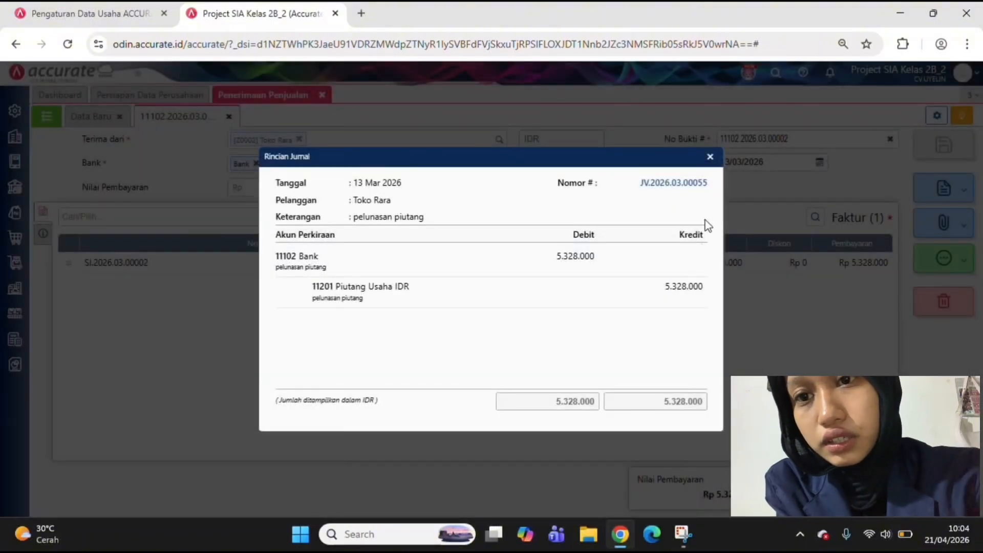
{"action": "left_click", "coordinate": [710, 157]}
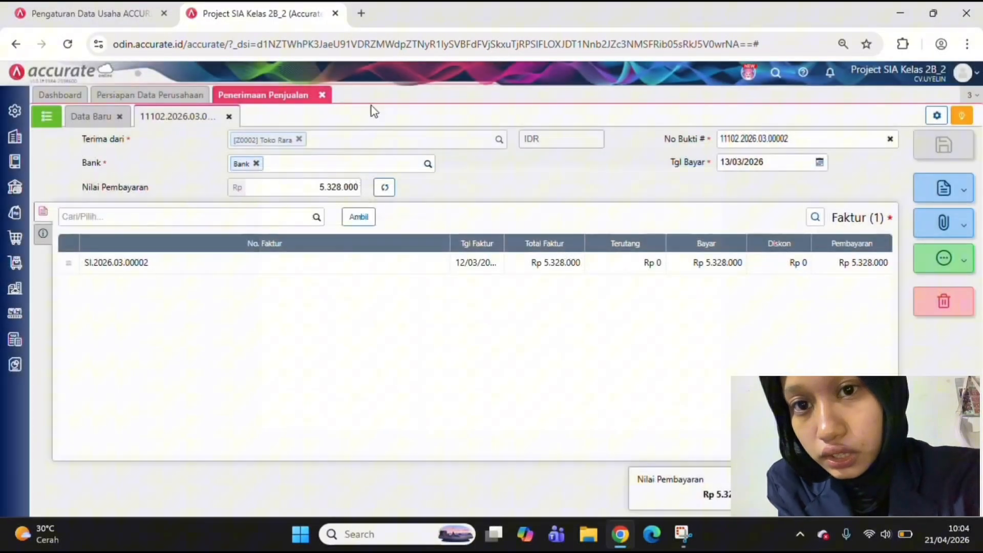
Close the sales receipts and open Toko Rara's 1 kg sales invoice from the sales invoice list (Faktur Penjualan)
{"action": "left_click", "coordinate": [322, 96]}
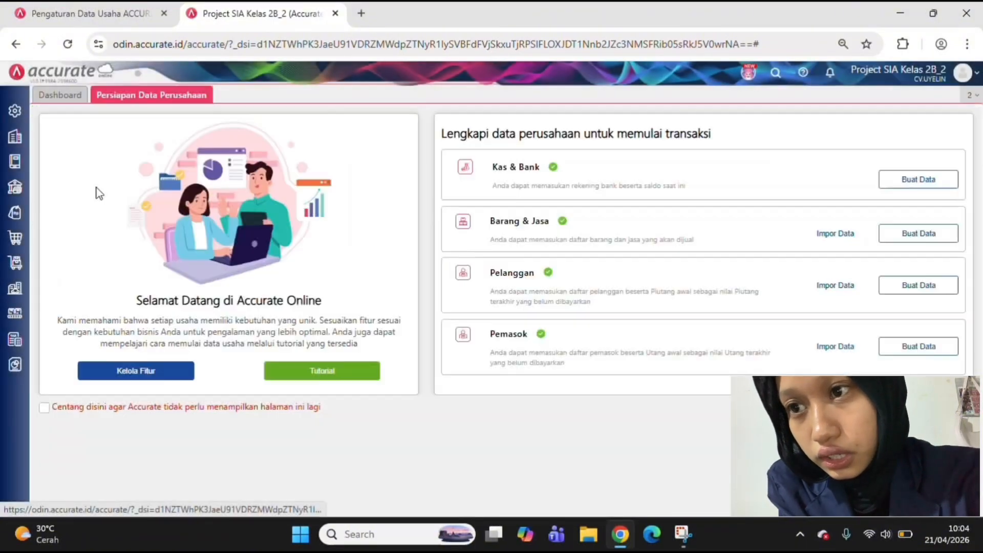
{"action": "left_click", "coordinate": [15, 216]}
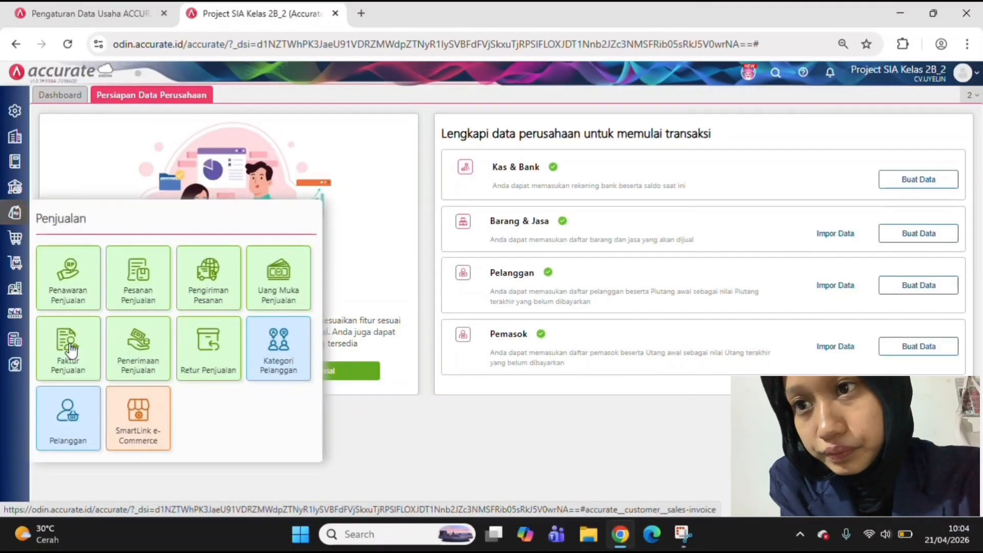
{"action": "left_click", "coordinate": [68, 345]}
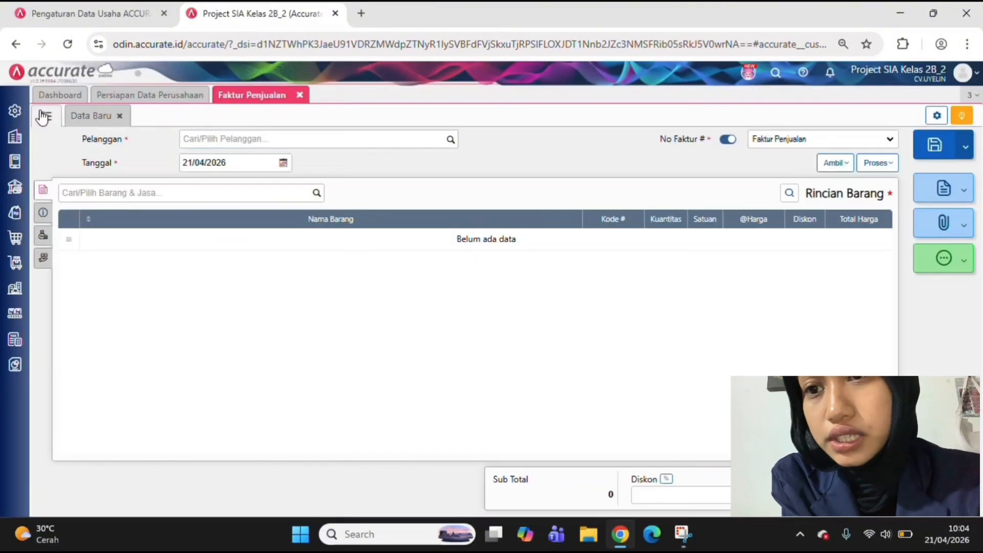
{"action": "left_click", "coordinate": [45, 116]}
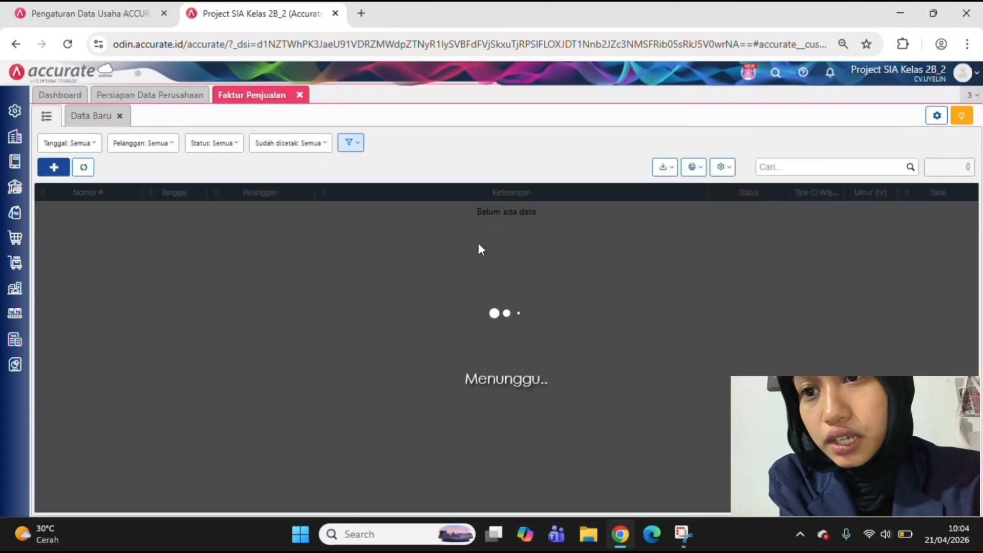
{"action": "double_click", "coordinate": [531, 219]}
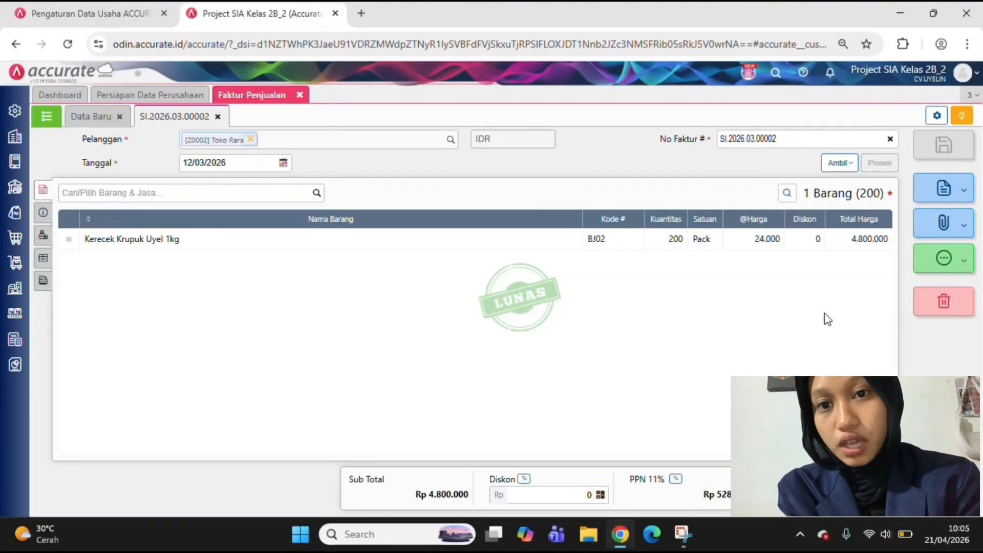
Examine the journal details (Rincian Jurnal) of Toko Rara's 1 kg sales invoice dated 12/03/2026
{"action": "left_click", "coordinate": [941, 258]}
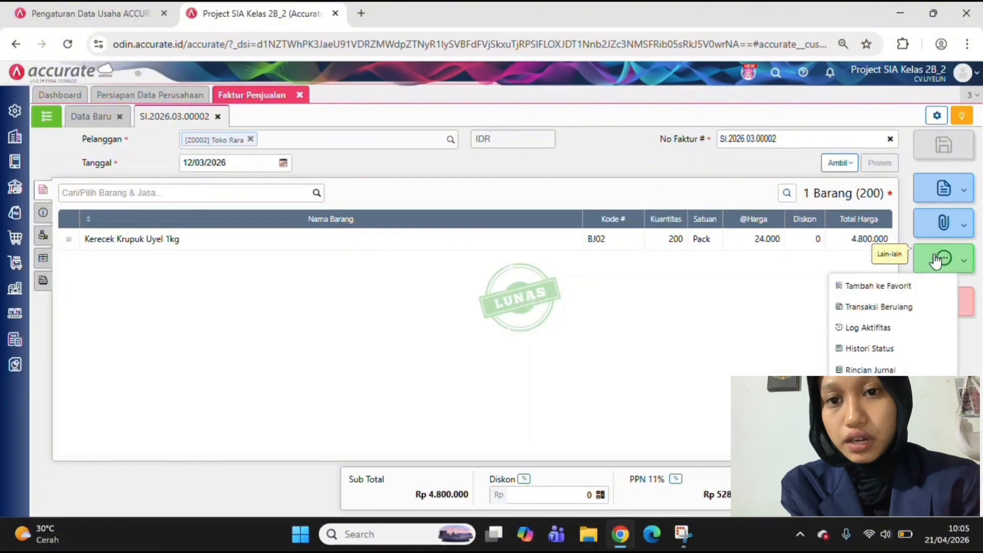
{"action": "left_click", "coordinate": [885, 364]}
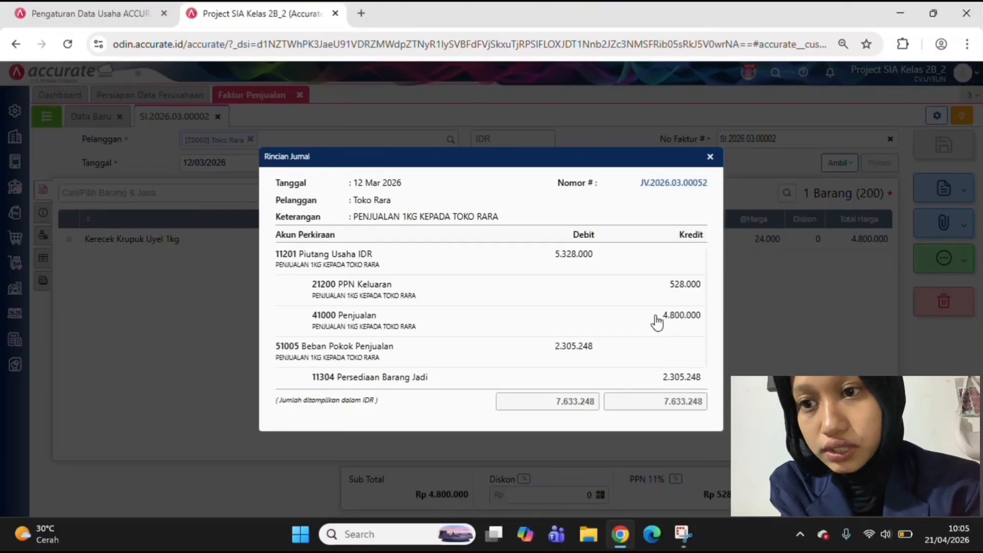
{"action": "scroll", "coordinate": [655, 321], "scroll_direction": "down", "scroll_amount": 1}
{"action": "scroll", "coordinate": [655, 322], "scroll_direction": "up", "scroll_amount": 1}
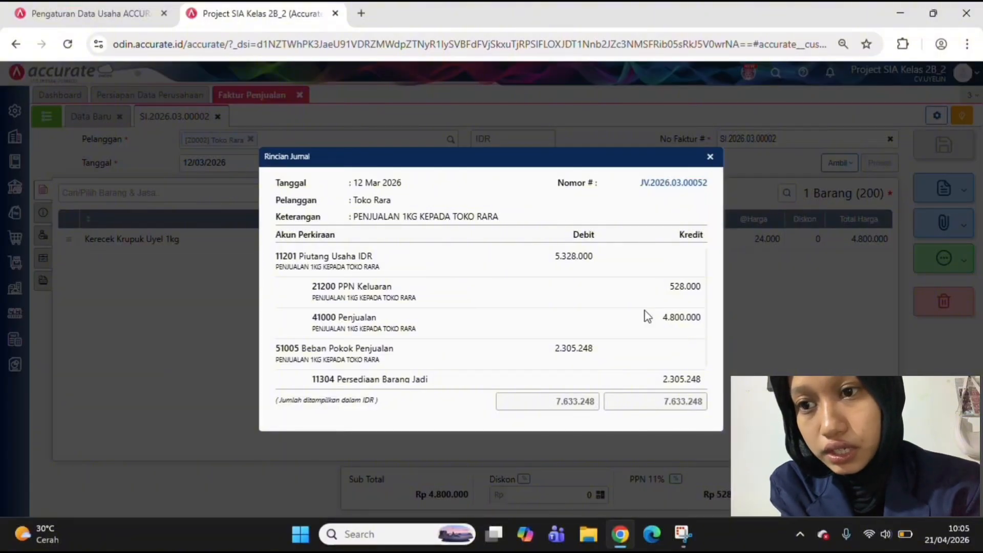
{"action": "scroll", "coordinate": [647, 316], "scroll_direction": "down", "scroll_amount": 1}
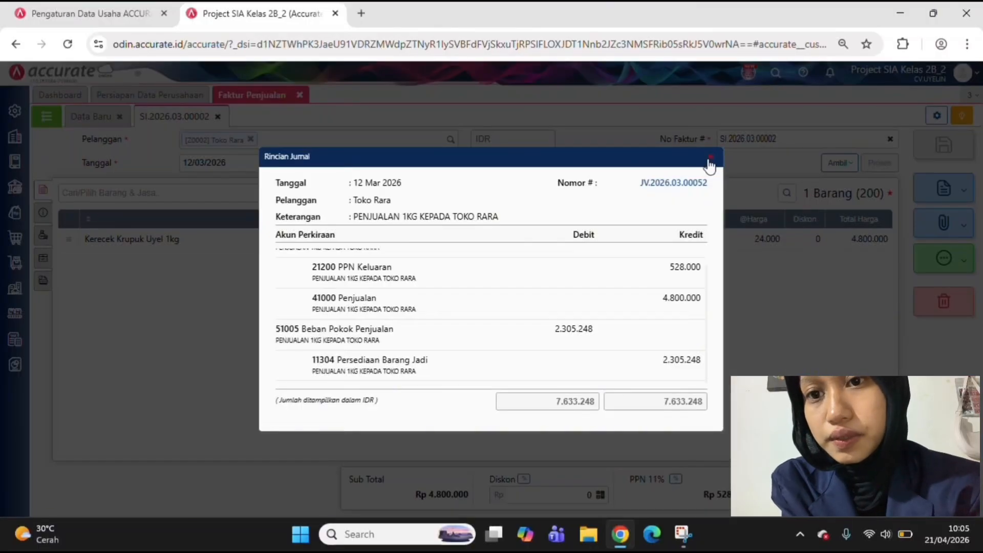
{"action": "scroll", "coordinate": [636, 277], "scroll_direction": "up", "scroll_amount": 1}
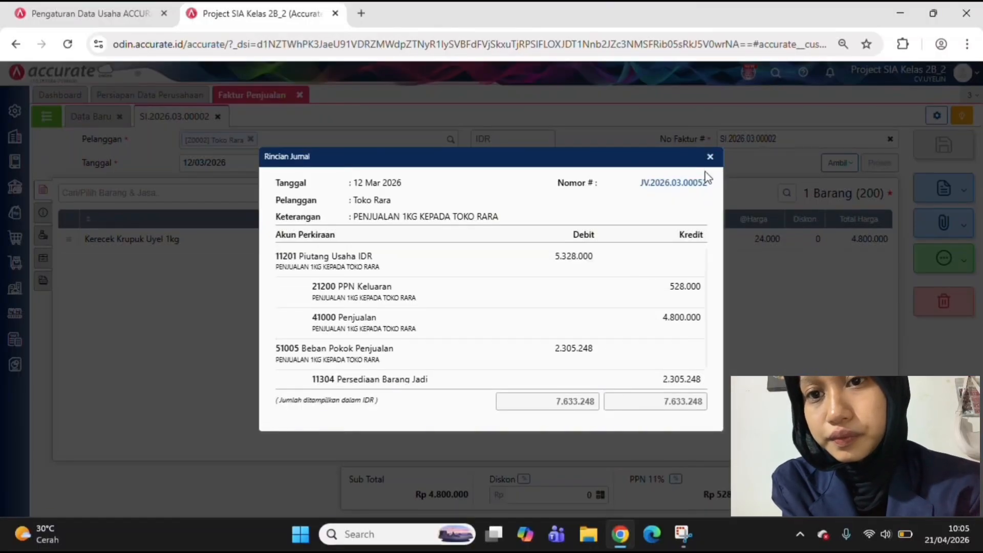
{"action": "left_click", "coordinate": [710, 156]}
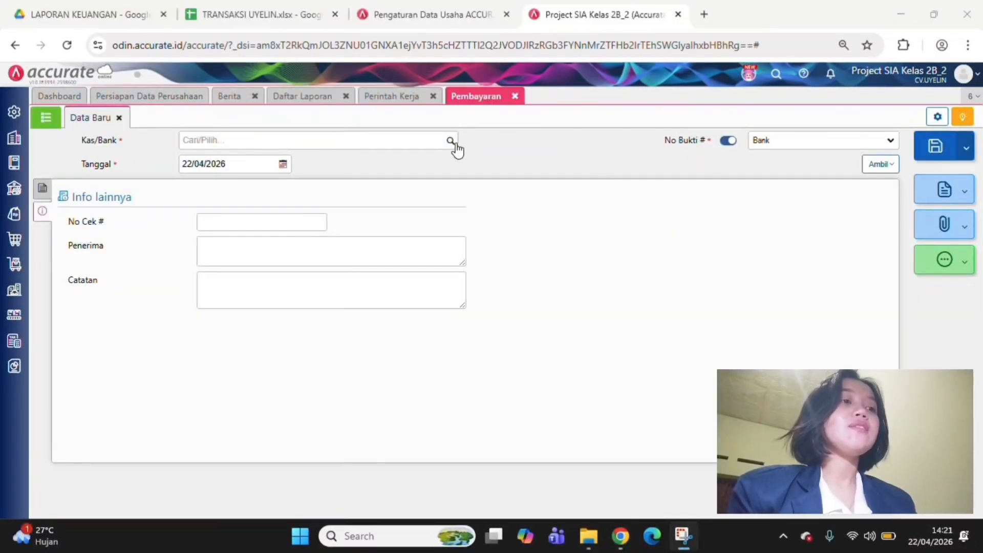
Set the new payment's (Pembayaran) Kas/Bank account to Kas and date it 30/04/2026
{"action": "left_click", "coordinate": [453, 143]}
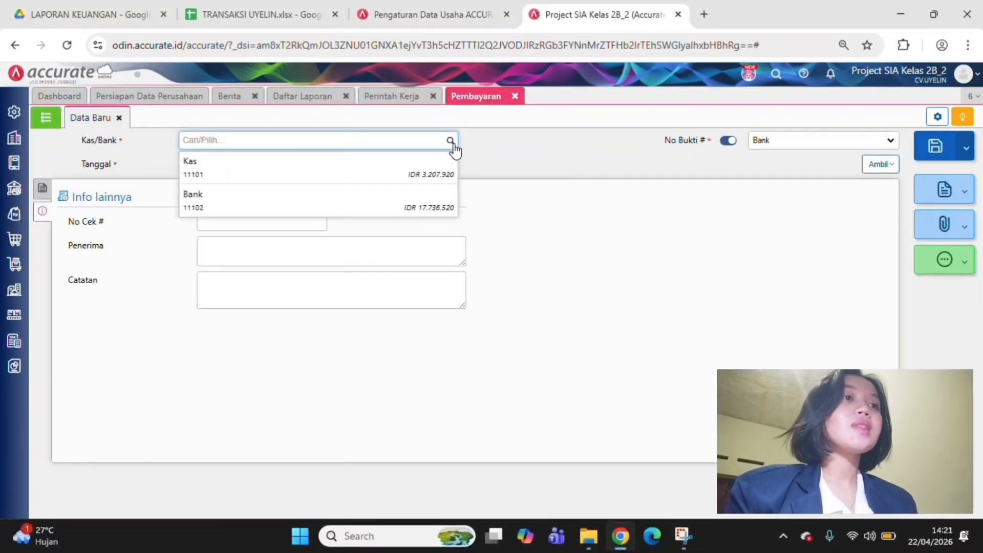
{"action": "left_click", "coordinate": [439, 169]}
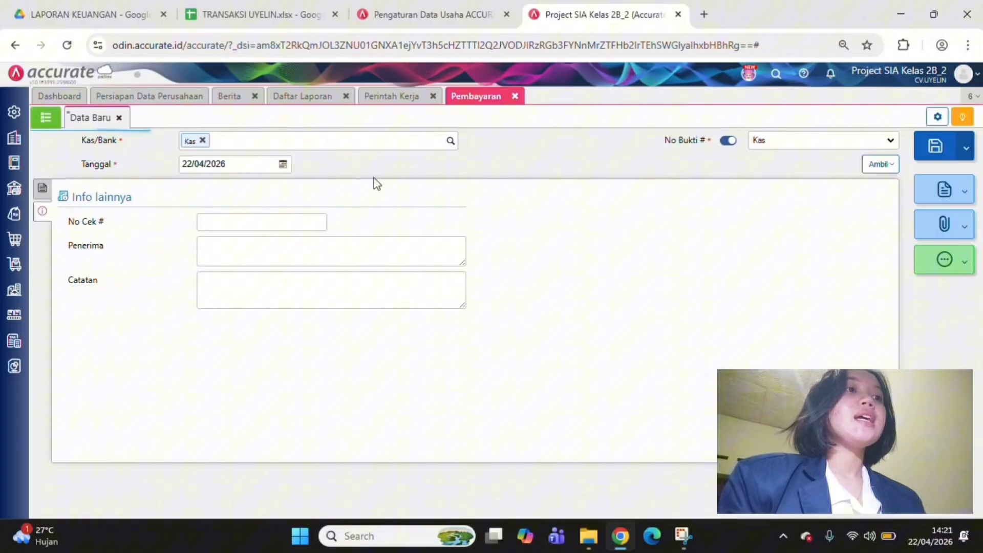
{"action": "left_click", "coordinate": [256, 163]}
{"action": "type", "text": "30/04/"}
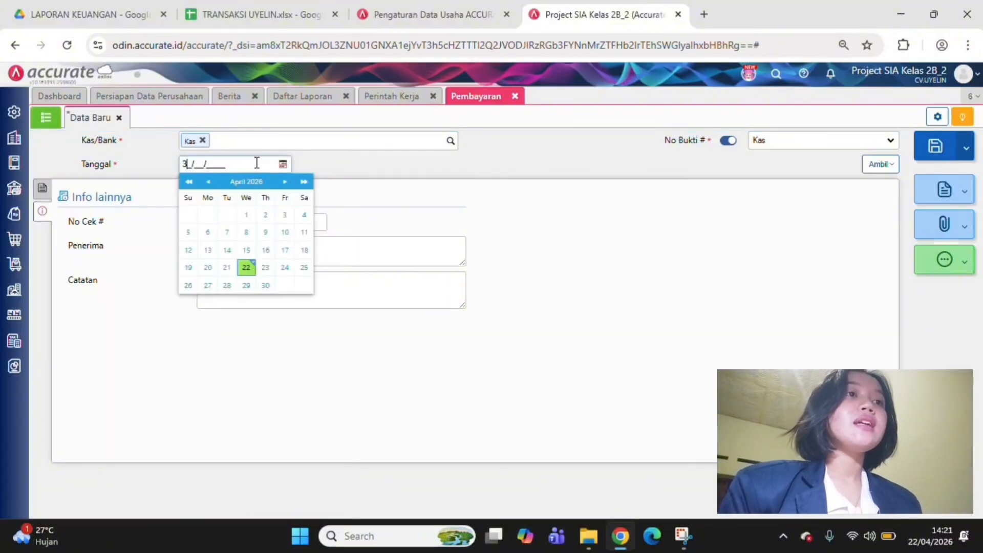
{"action": "type", "text": "2026"}
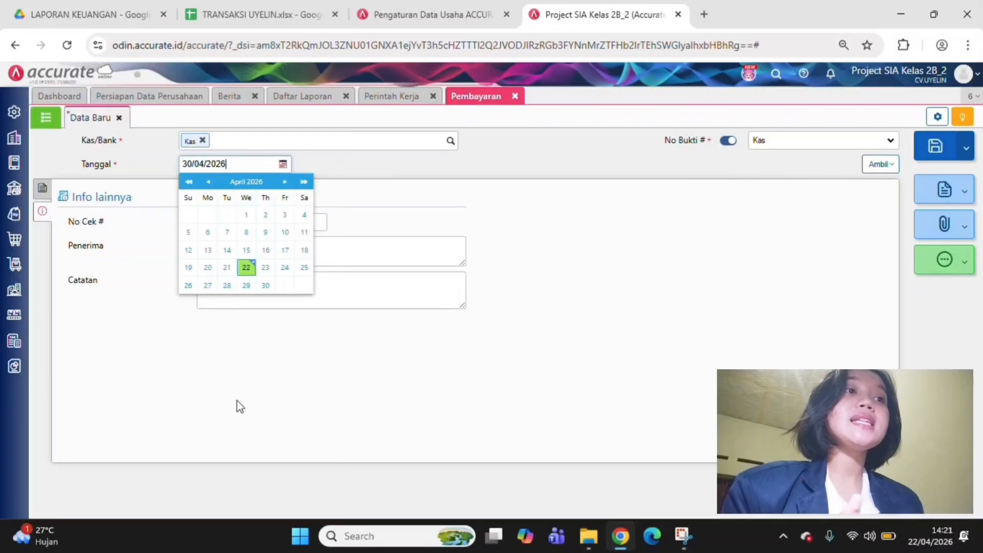
{"action": "left_click", "coordinate": [238, 401]}
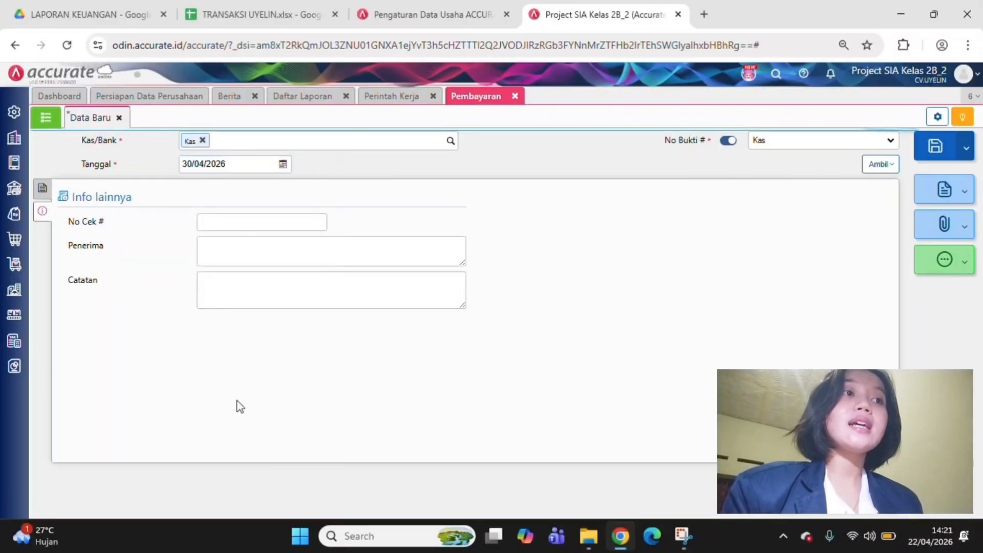
Enter "PEMBAYARAN BEBAN LISTRIK" as the payment's note (Catatan)
{"action": "left_click", "coordinate": [212, 294]}
{"action": "type", "text": "PEMB"}
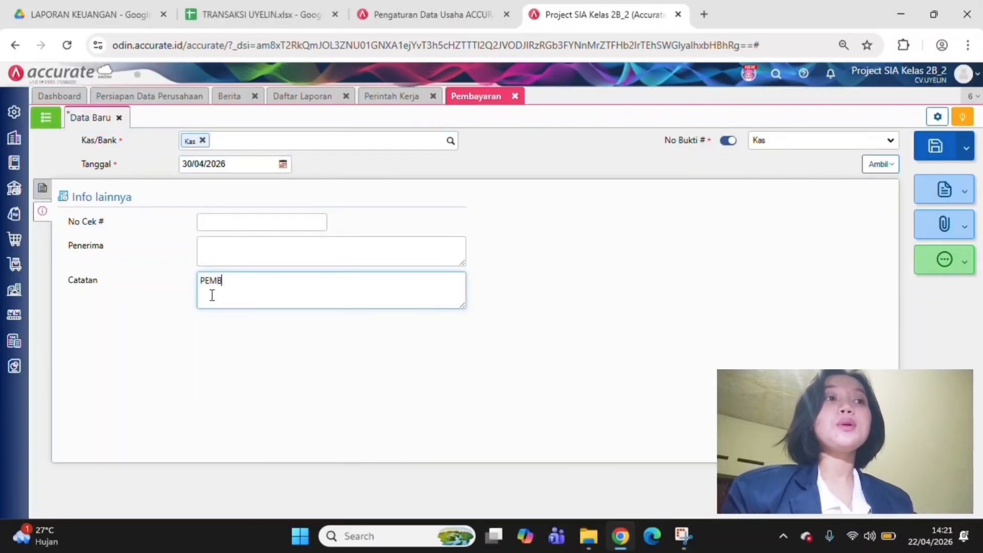
{"action": "type", "text": "AYARAN"}
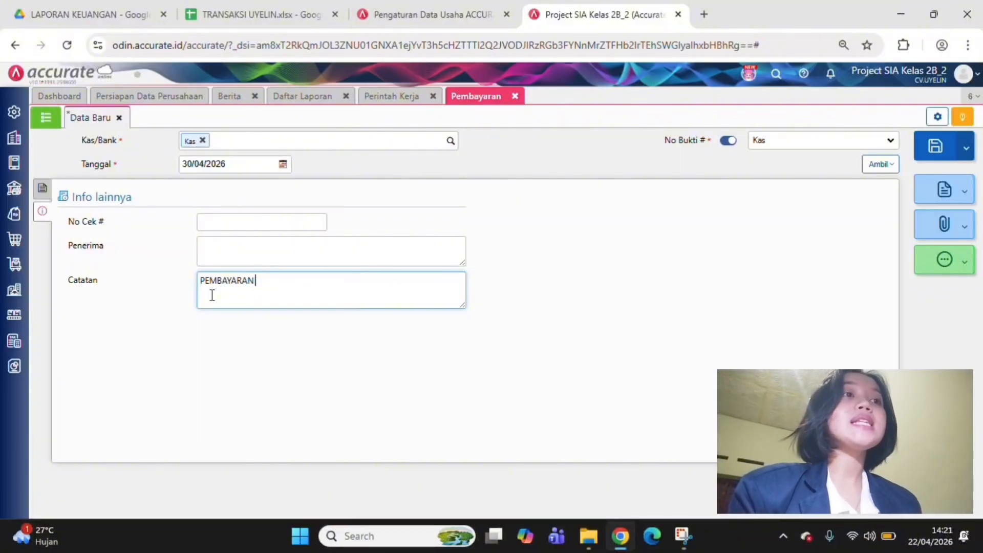
{"action": "type", "text": " BEBAN LISTRIK"}
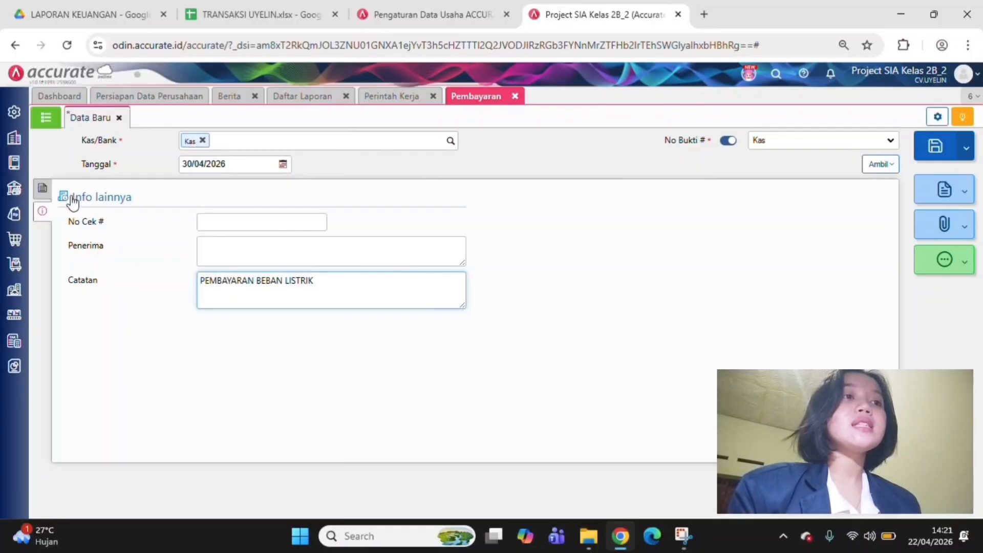
Add the account Beban Listrik dan Telepon (61300) with a value of Rp 50.000 to the payment details and save the payment
{"action": "left_click", "coordinate": [39, 178]}
{"action": "left_click", "coordinate": [43, 189]}
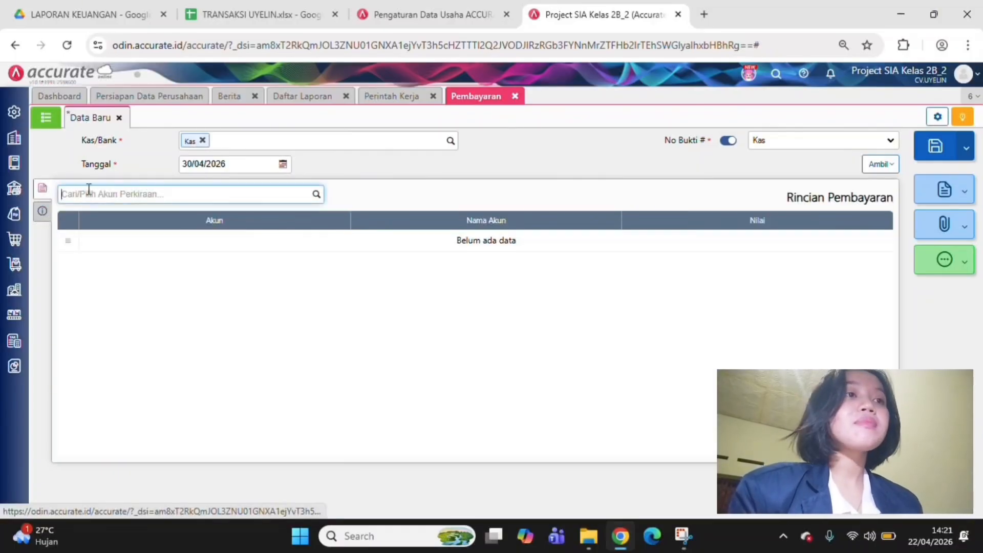
{"action": "left_click", "coordinate": [316, 194]}
{"action": "type", "text": "LISTRIK"}
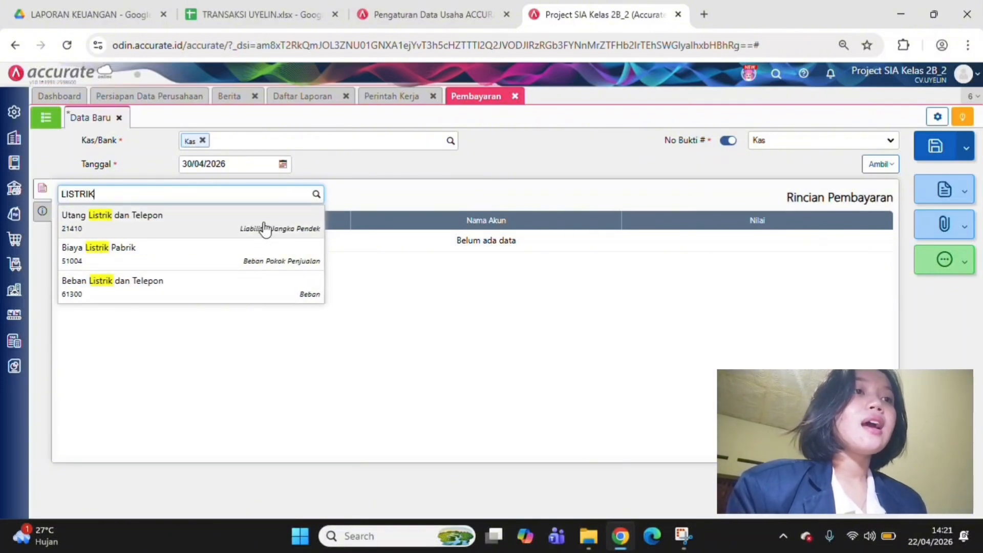
{"action": "left_click", "coordinate": [230, 293]}
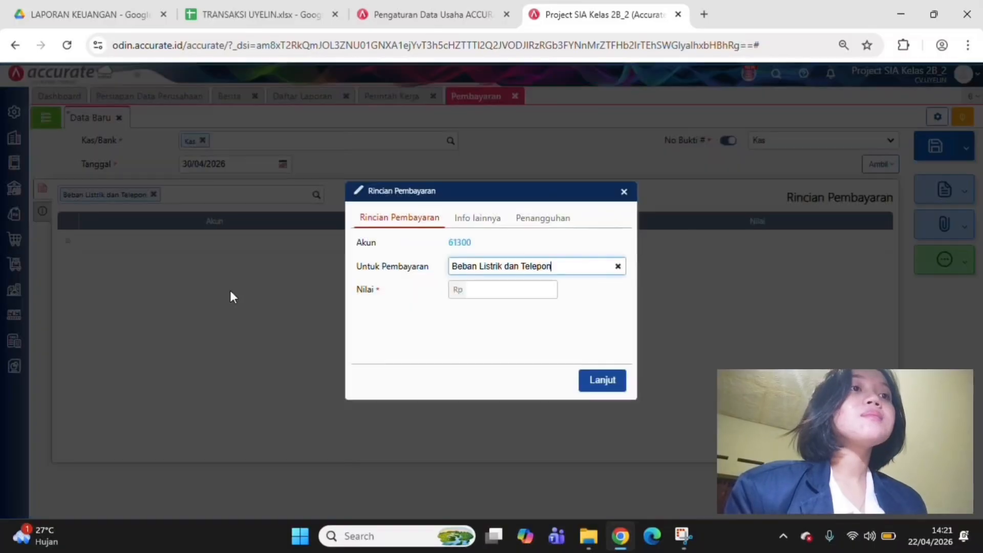
{"action": "left_click", "coordinate": [525, 290]}
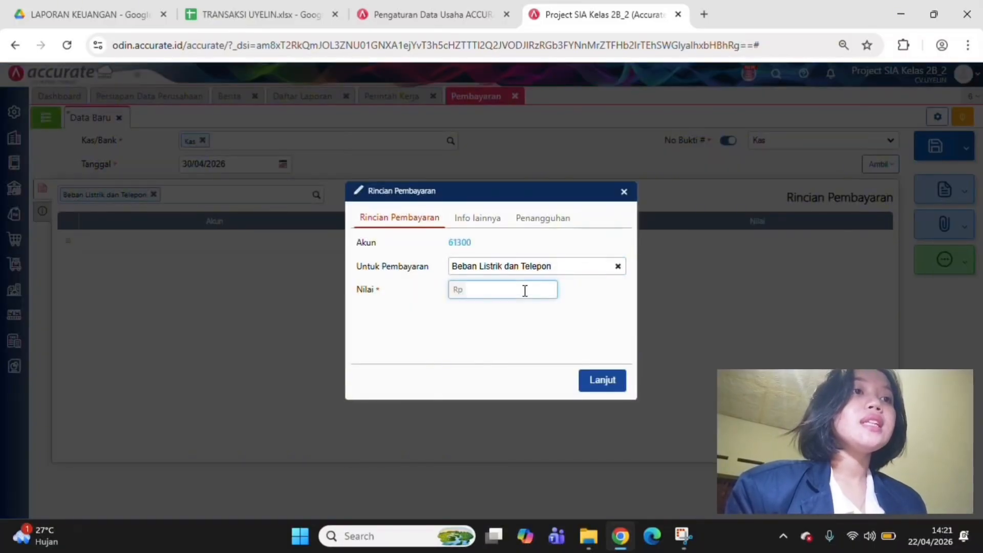
{"action": "left_click", "coordinate": [612, 380]}
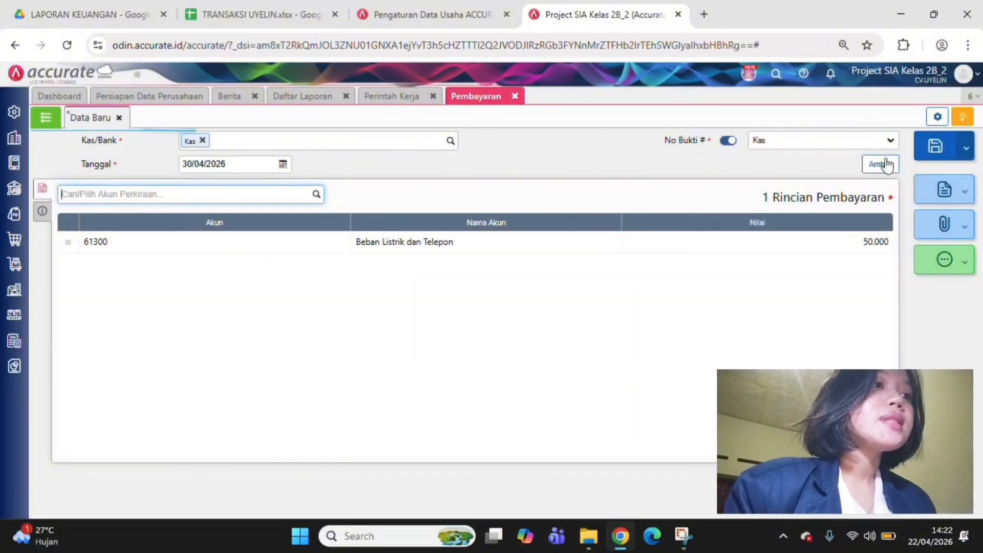
{"action": "left_click", "coordinate": [957, 147]}
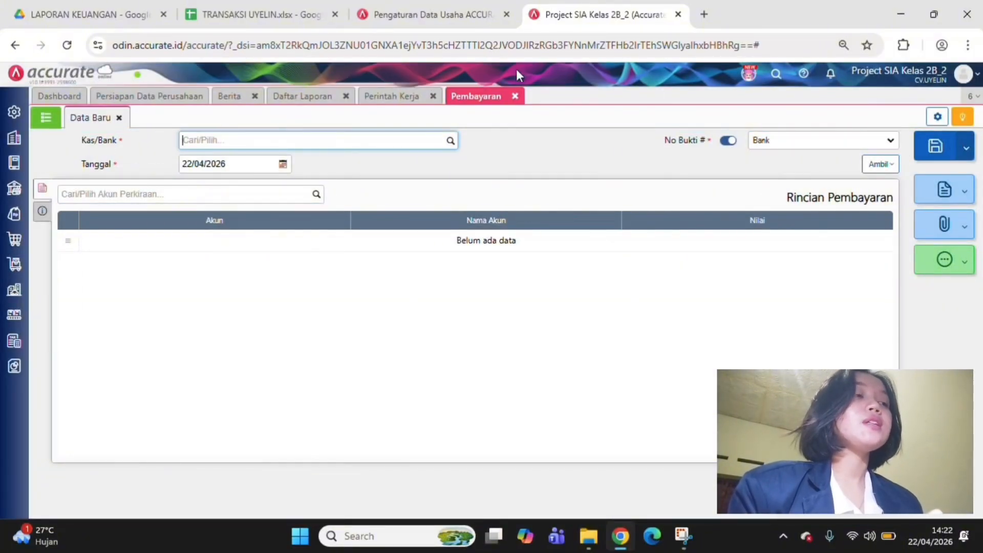
Start a production cost allocation (Alokasi Biaya Produksi) for April 2026 and retrieve all of that month's production costs into it
{"action": "left_click", "coordinate": [12, 315]}
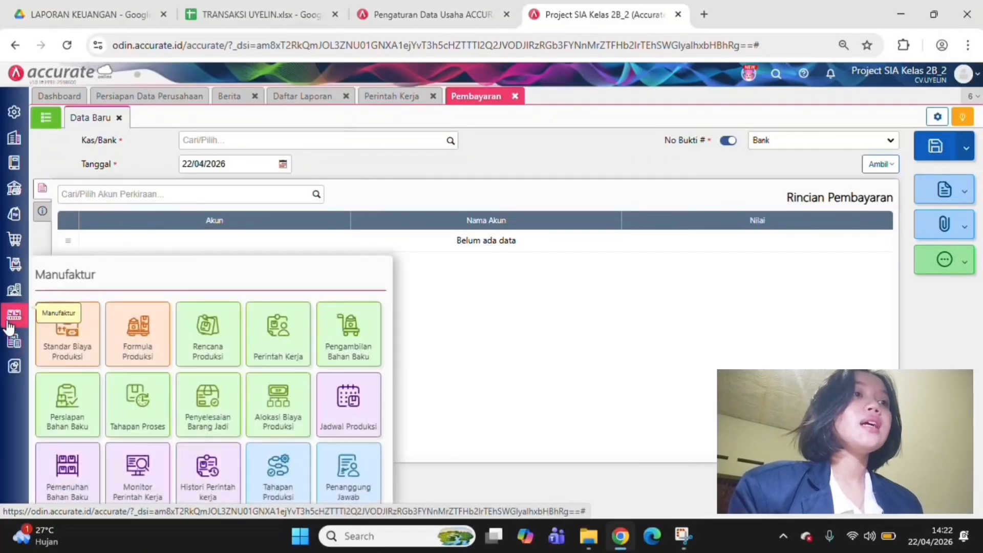
{"action": "left_click", "coordinate": [290, 418]}
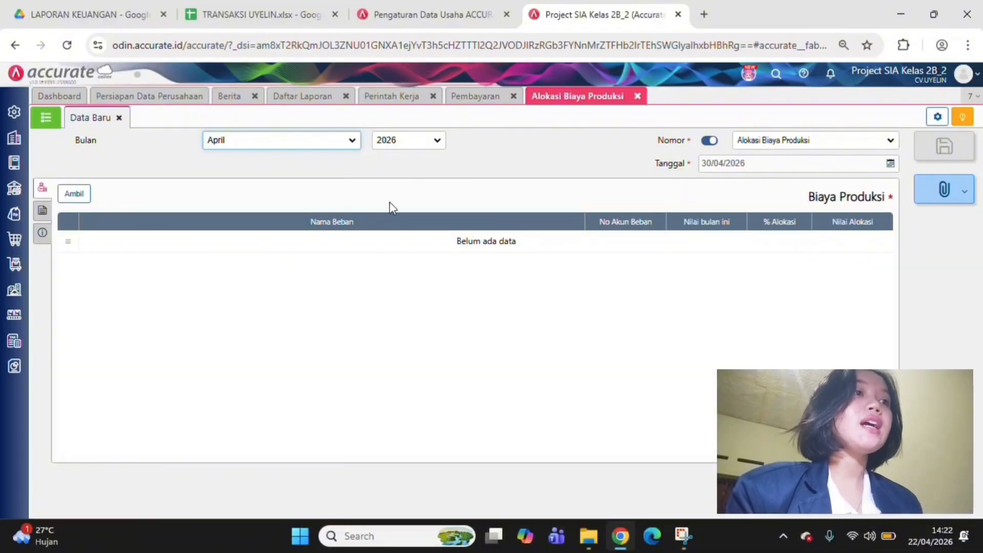
{"action": "left_click", "coordinate": [82, 195]}
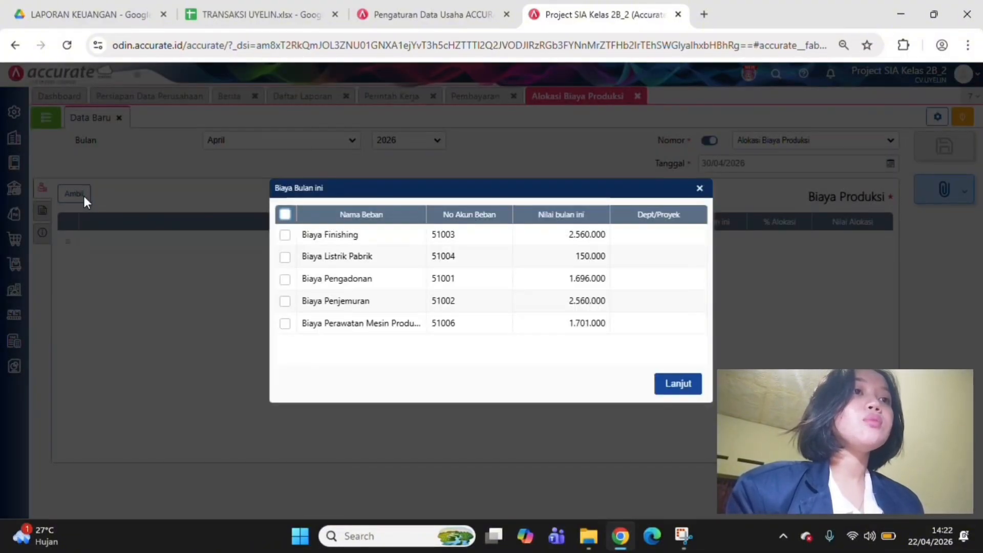
{"action": "left_click", "coordinate": [283, 215]}
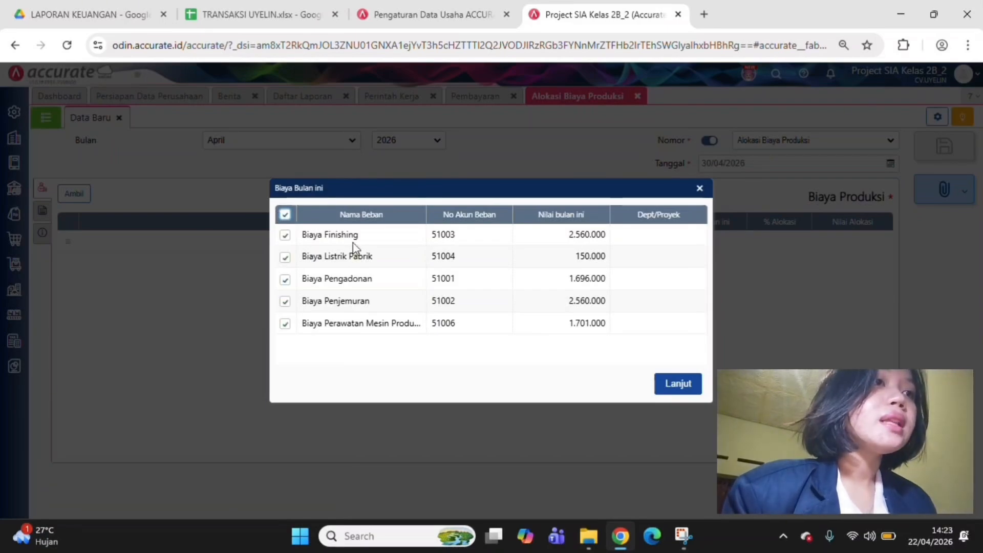
{"action": "left_click", "coordinate": [678, 385]}
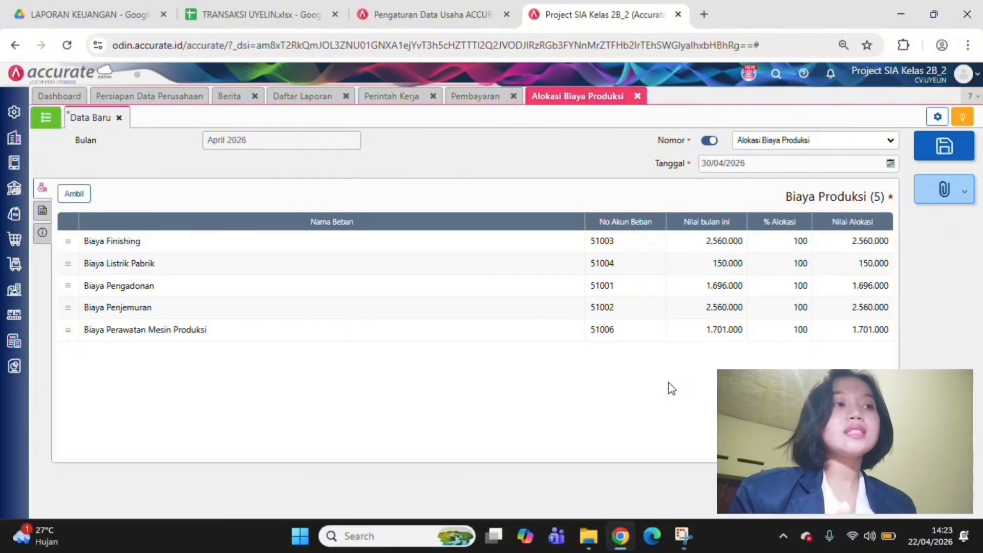
Allocate the production costs to both work orders, WO.2026.04.00003 and WO.2026.04.00004, in the work order details (Rincian Perintah Kerja)
{"action": "left_click", "coordinate": [42, 213]}
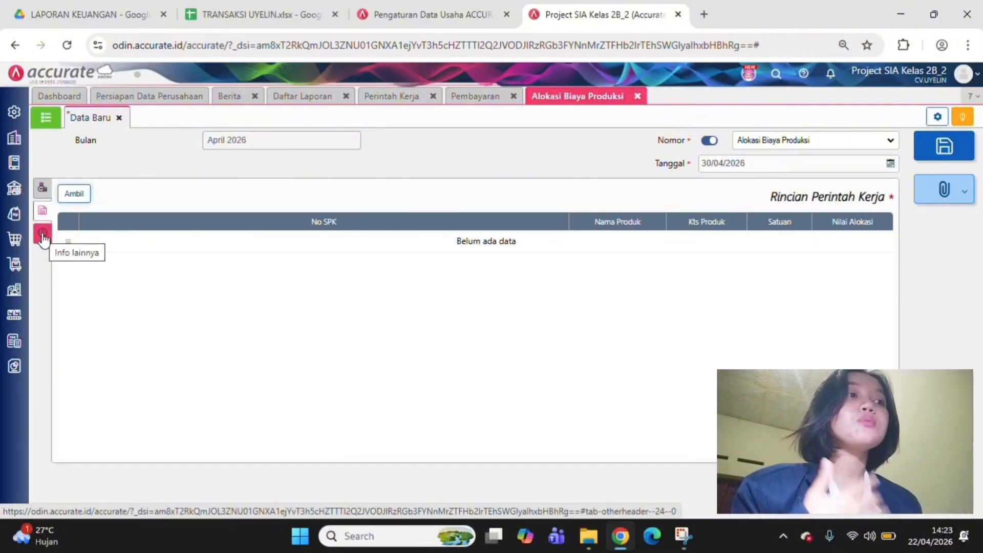
{"action": "left_click", "coordinate": [74, 193]}
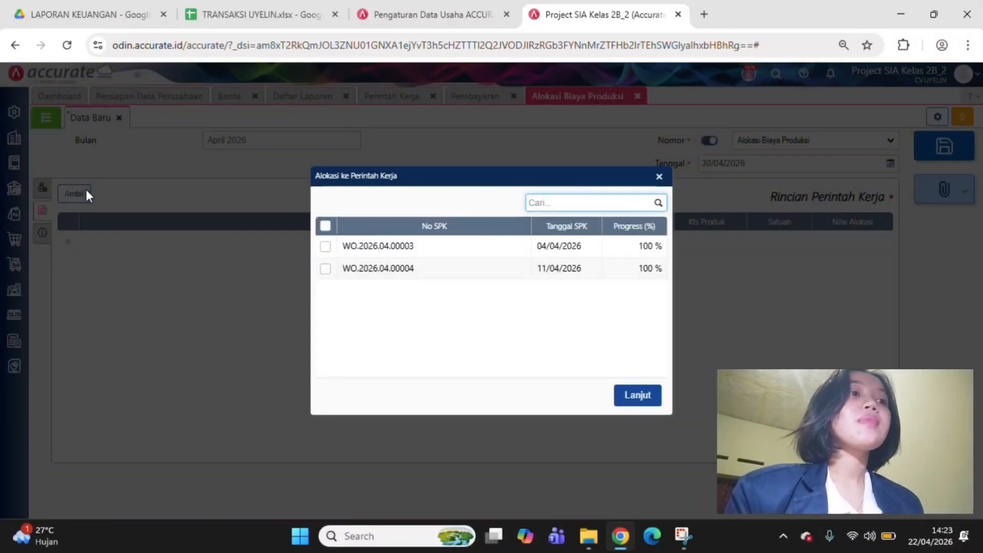
{"action": "left_click", "coordinate": [325, 226]}
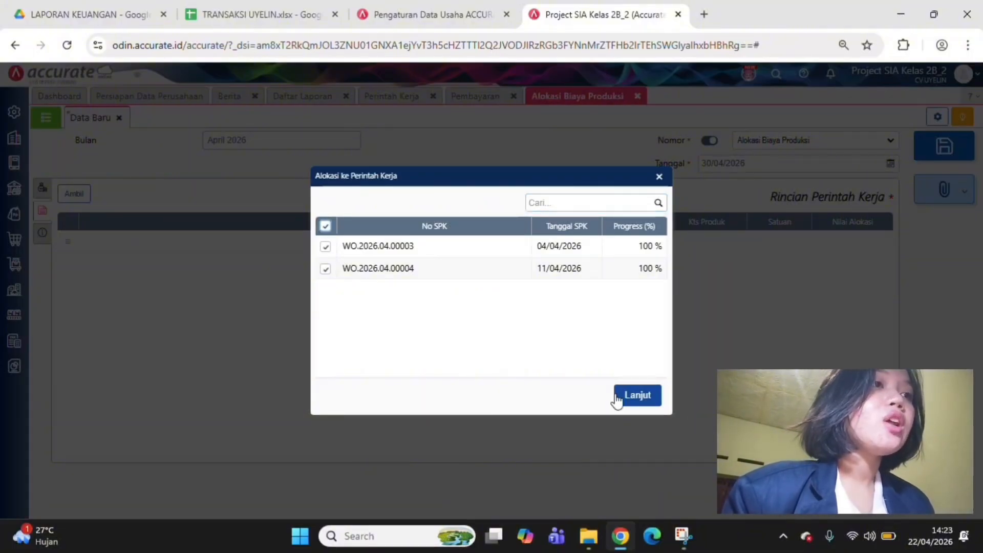
{"action": "left_click", "coordinate": [634, 398]}
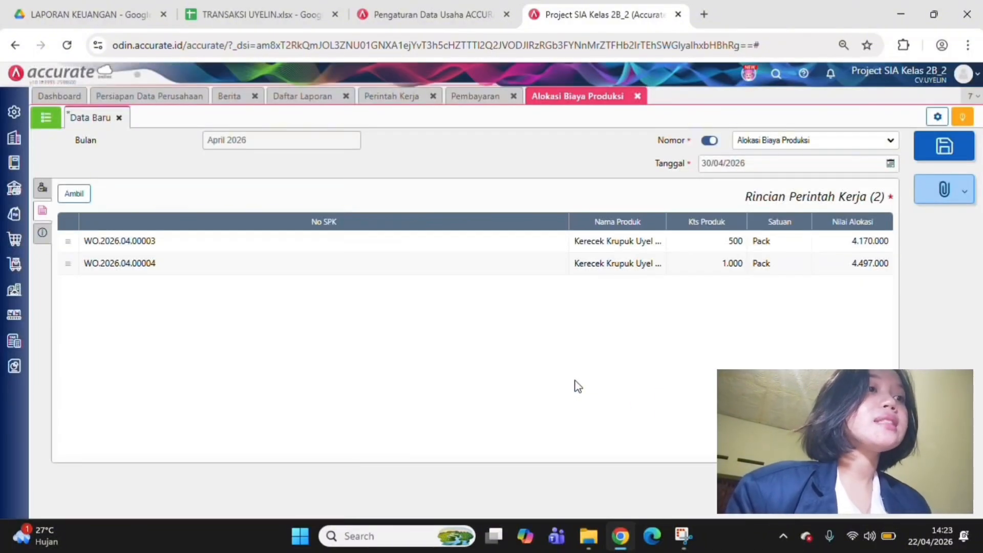
Enter "ALOKASI BIAYA PRODUKSI BULAN APRIL" as the allocation's note (Catatan) and save the production cost allocation
{"action": "left_click", "coordinate": [44, 190]}
{"action": "left_click", "coordinate": [43, 233]}
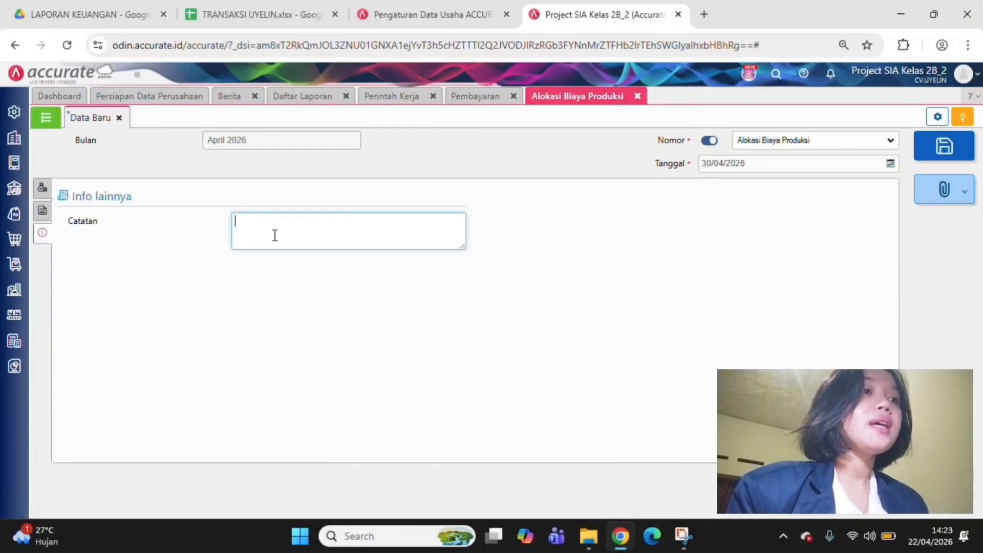
{"action": "type", "text": "ALOKSI"}
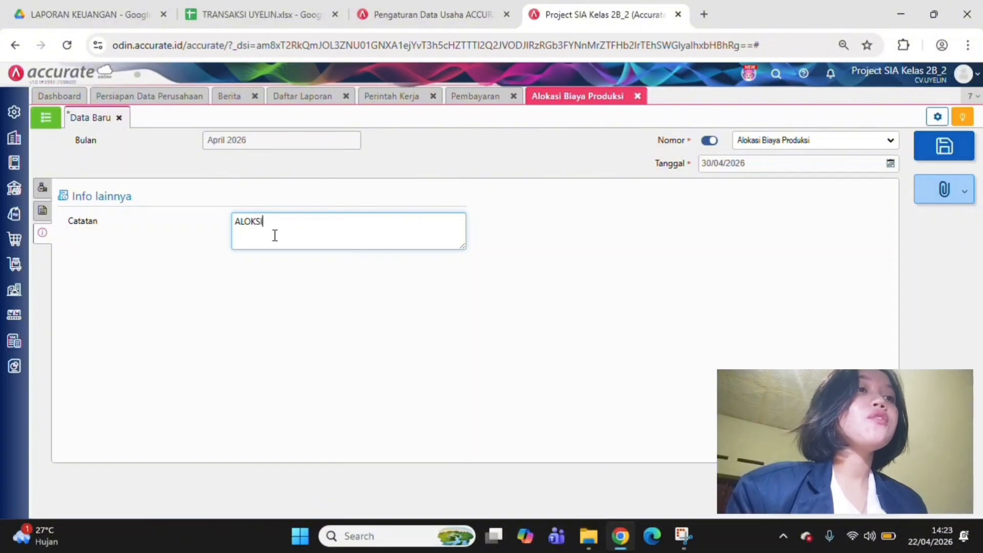
{"action": "key", "text": "BackSpace"}
{"action": "key", "text": "BackSpace"}
{"action": "type", "text": "AS"}
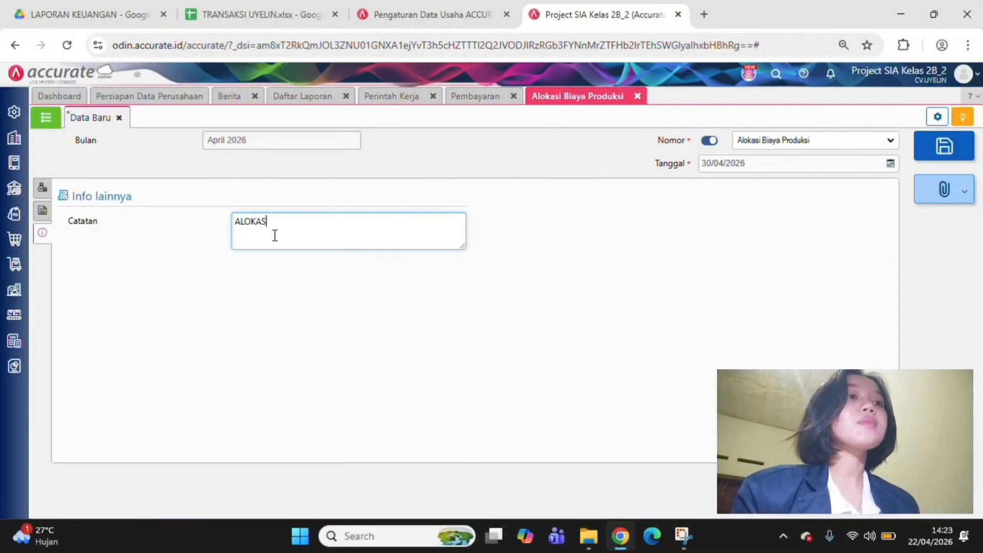
{"action": "type", "text": "I BIAYA"}
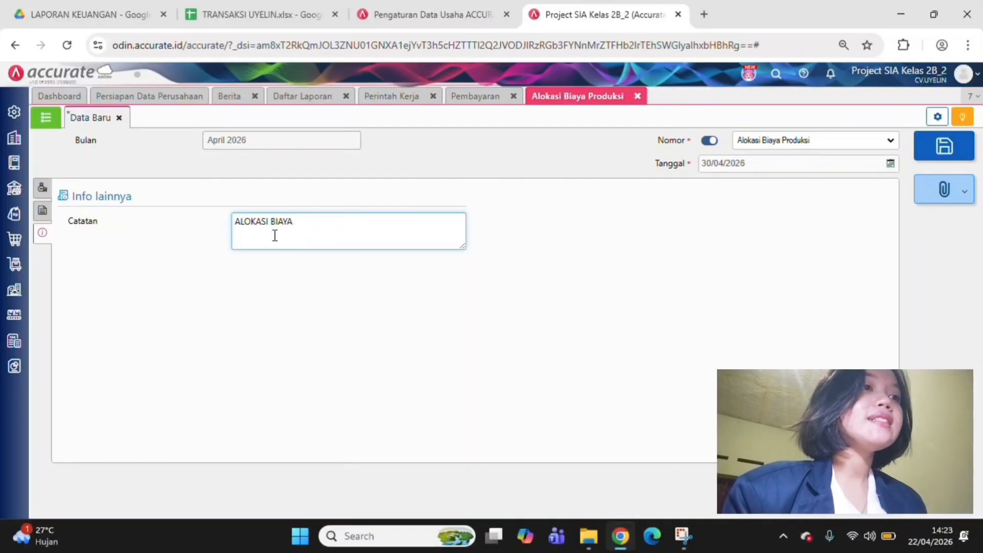
{"action": "type", "text": "PRODUKS"}
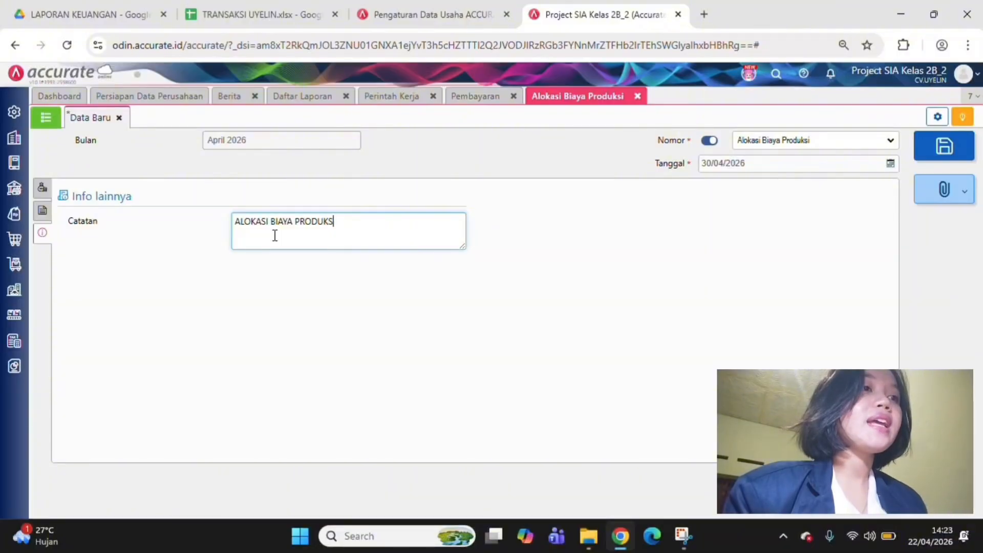
{"action": "type", "text": "I BULA"}
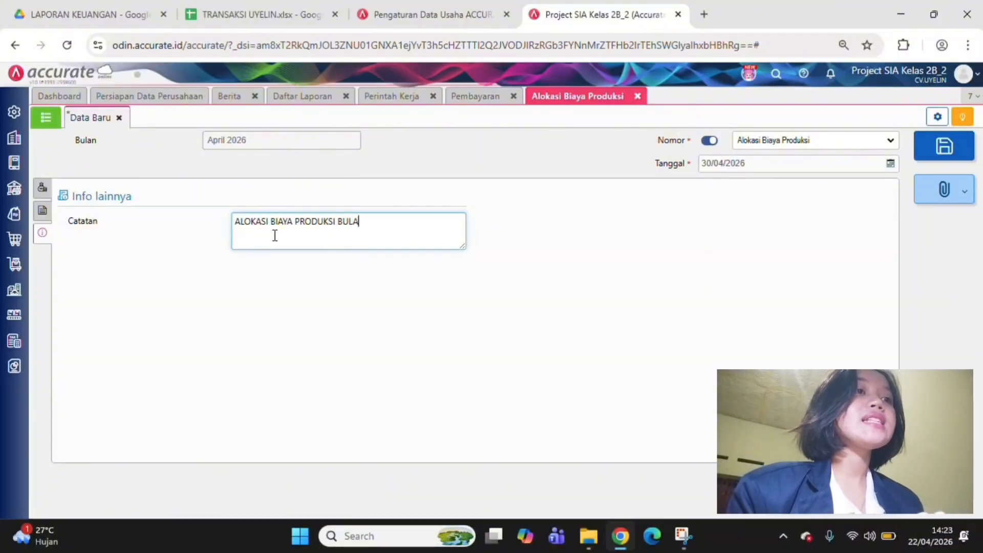
{"action": "type", "text": "N APRIL"}
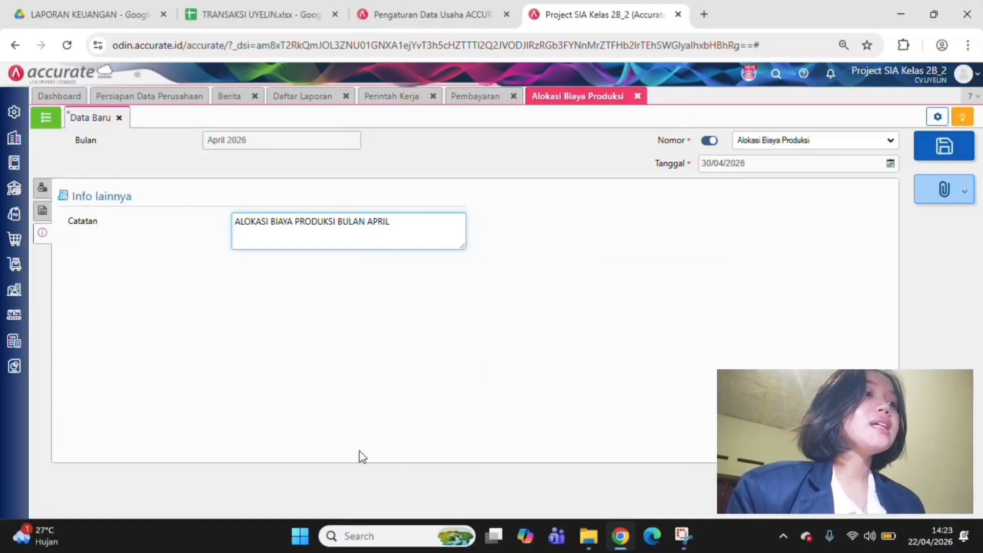
{"action": "left_click", "coordinate": [943, 147]}
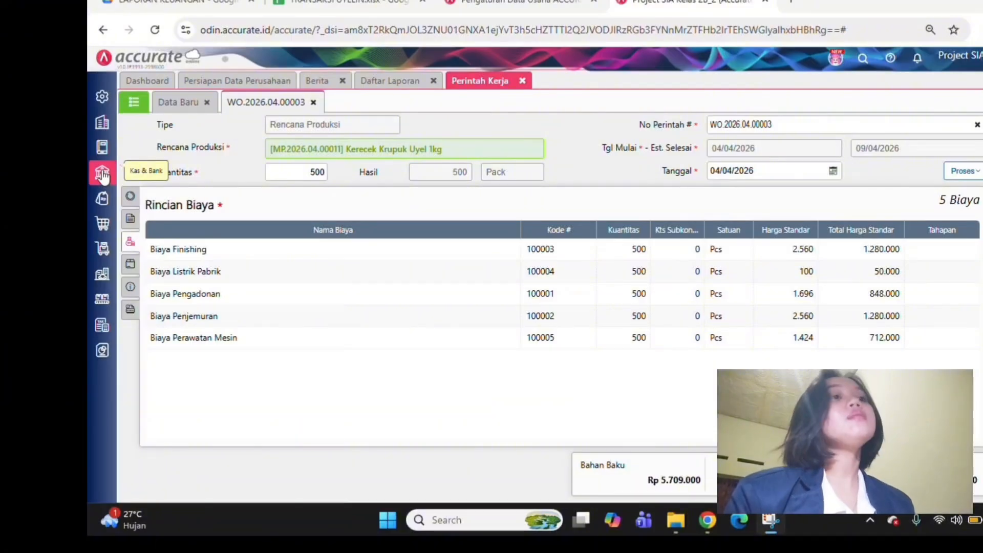
Start a new cash and bank payment (Pembayaran) with Bank as the paying account
{"action": "left_click", "coordinate": [102, 175]}
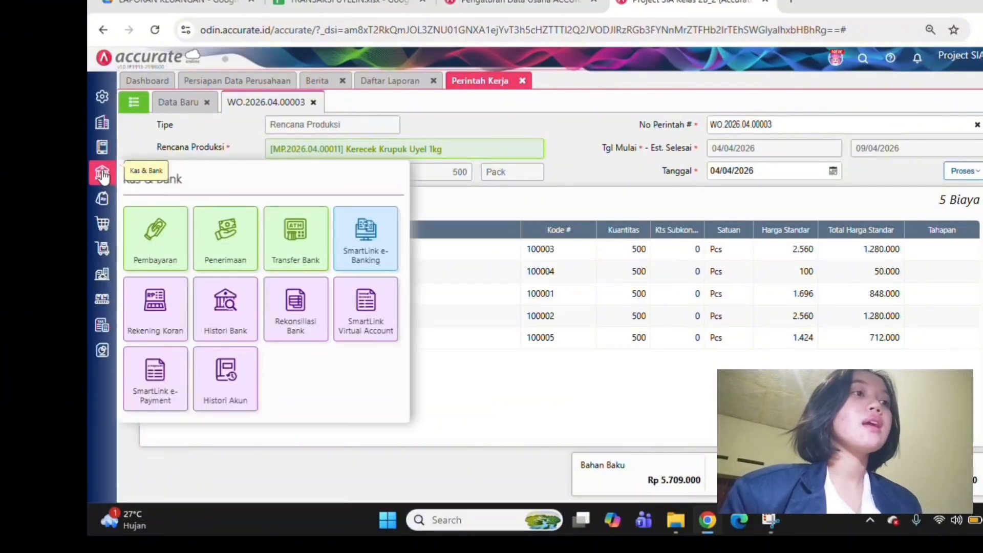
{"action": "left_click", "coordinate": [161, 233]}
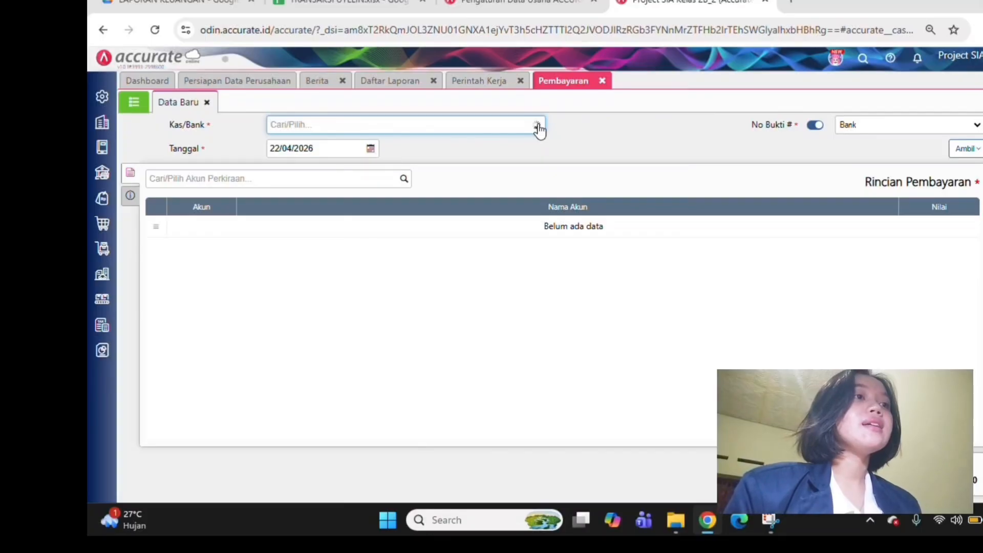
{"action": "left_click", "coordinate": [500, 14]}
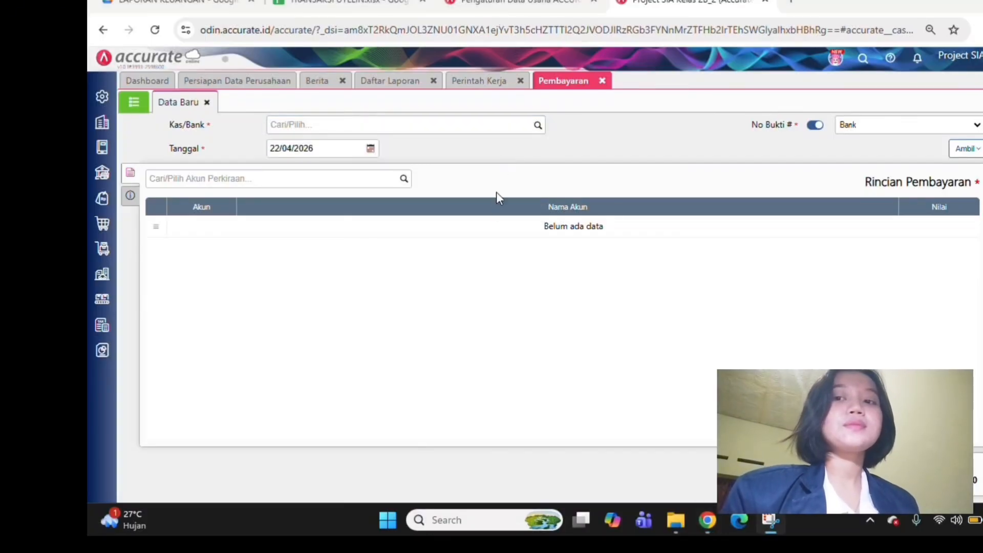
{"action": "left_click", "coordinate": [539, 126]}
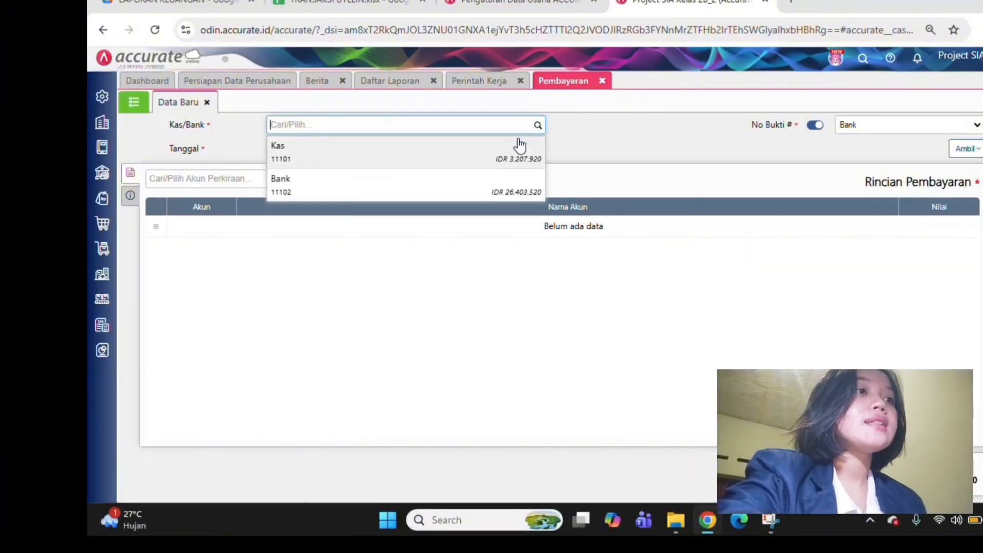
{"action": "left_click", "coordinate": [527, 181]}
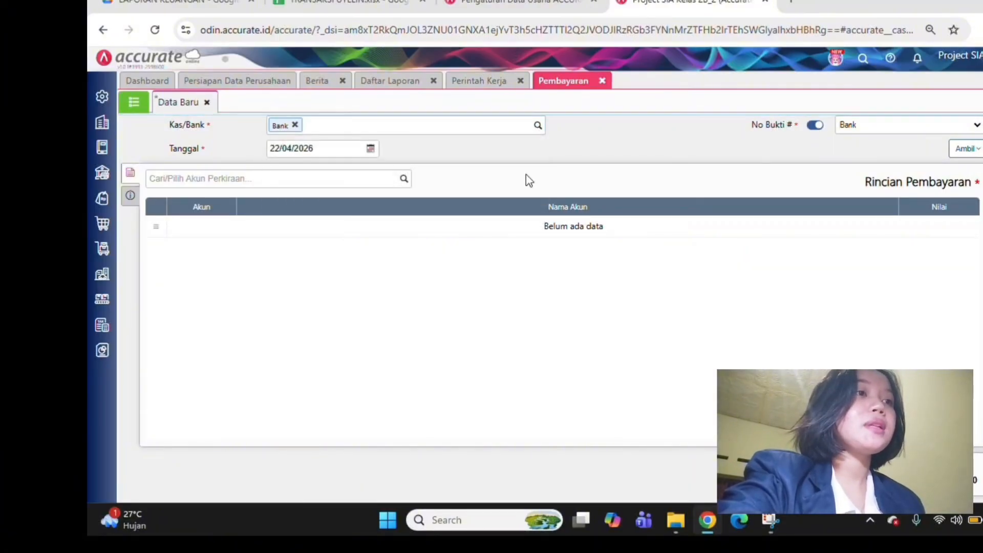
{"action": "left_click", "coordinate": [404, 178]}
{"action": "type", "text": "pe"}
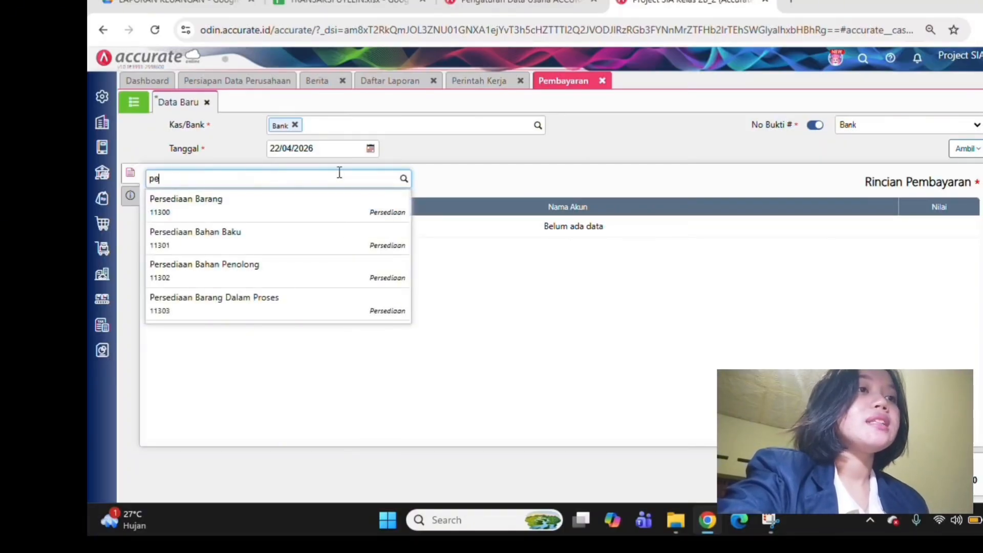
{"action": "type", "text": "ngad"}
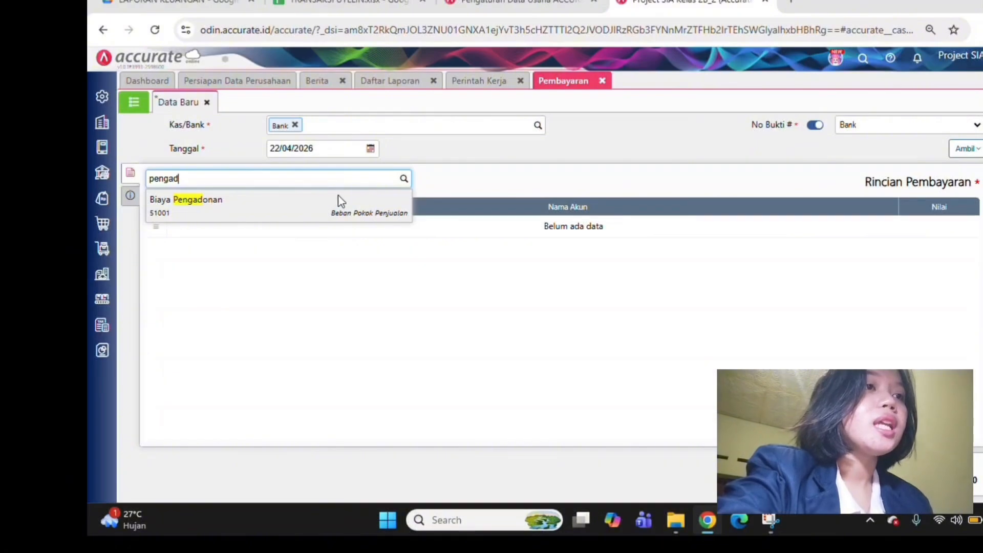
{"action": "left_click", "coordinate": [339, 202]}
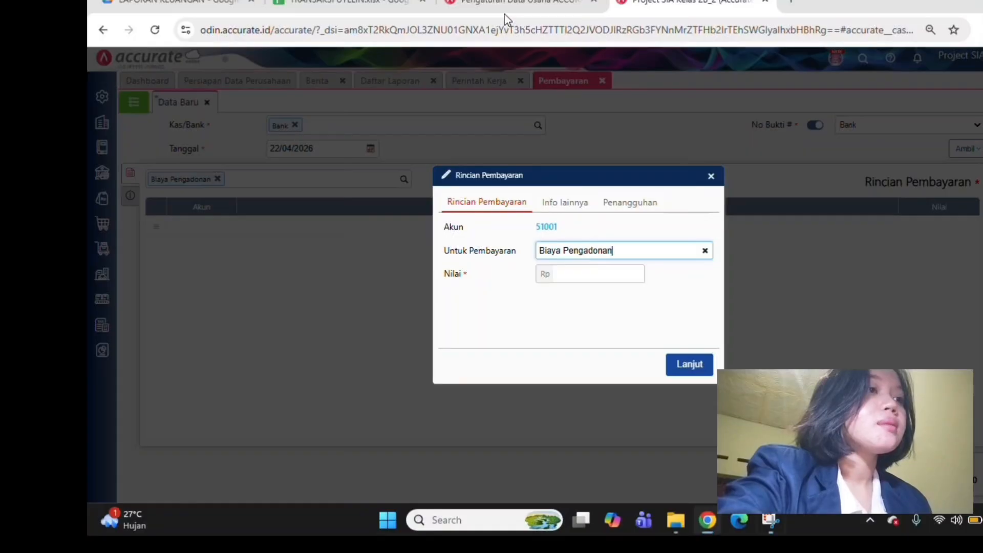
{"action": "key", "text": "Escape"}
Add the account Biaya Pengadonan (51001) with a value of Rp 848.000 to the payment details
{"action": "left_click", "coordinate": [379, 182]}
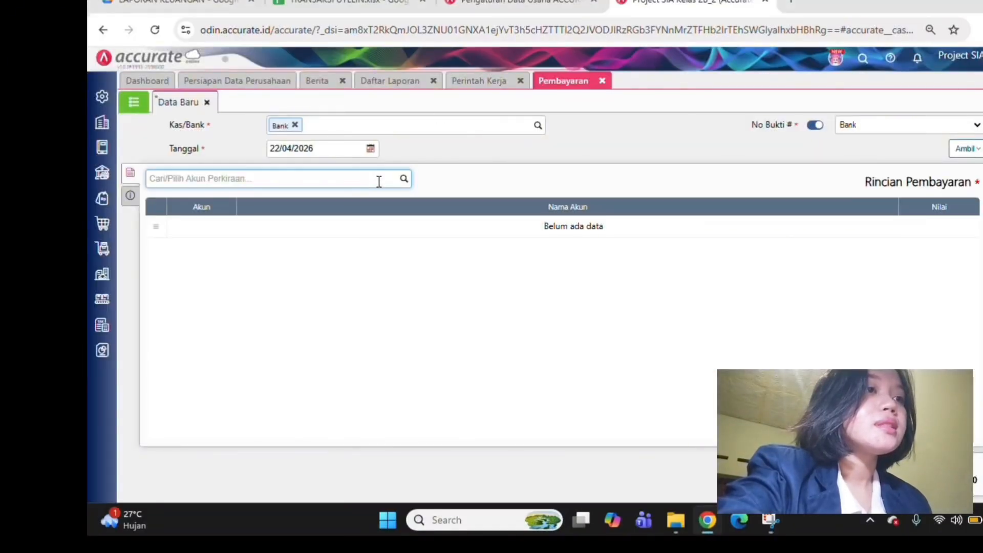
{"action": "type", "text": "pengadonan"}
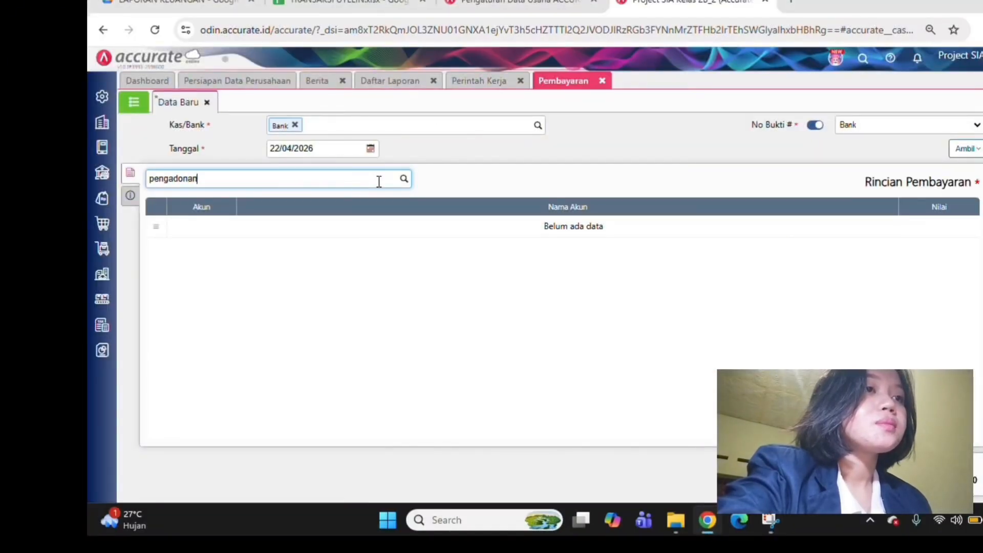
{"action": "left_click", "coordinate": [406, 183]}
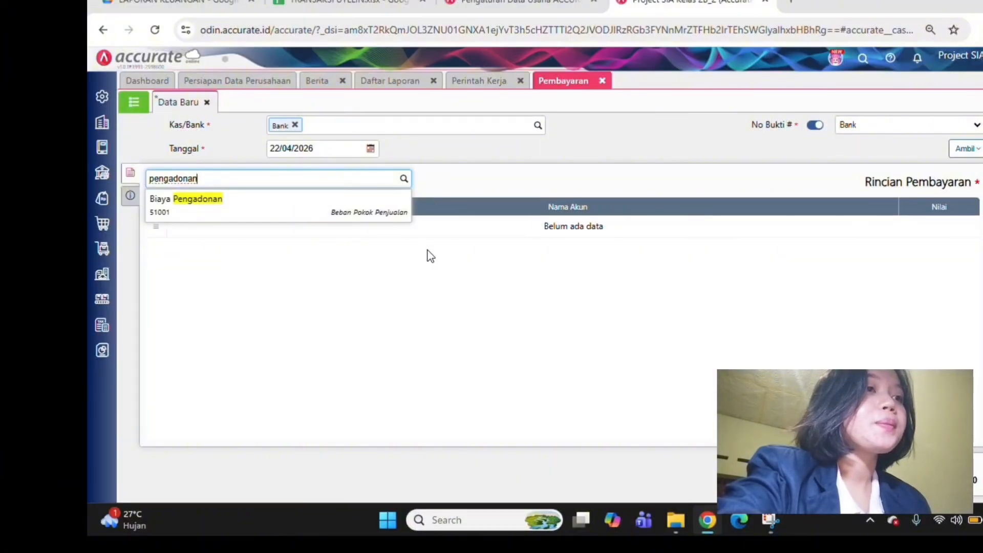
{"action": "left_click", "coordinate": [376, 205]}
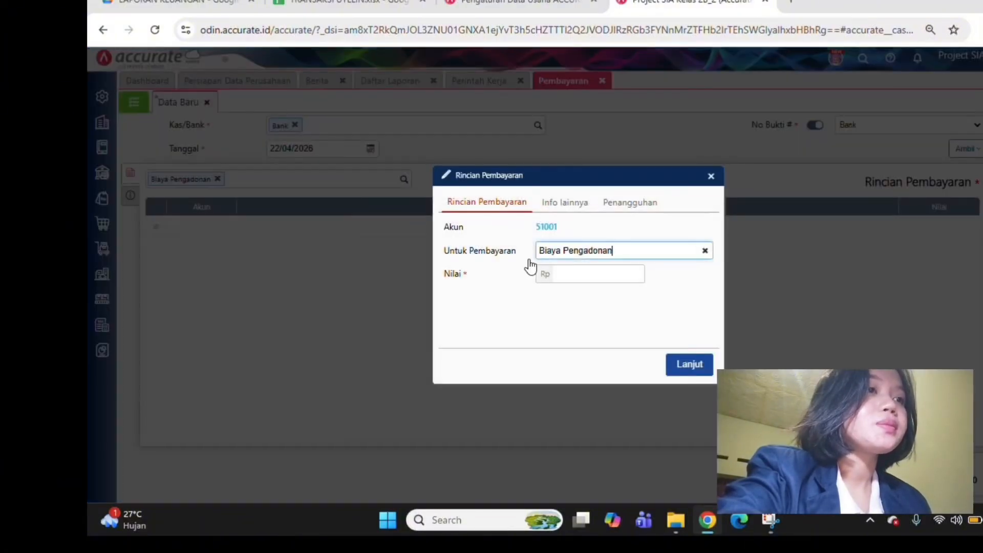
{"action": "left_click", "coordinate": [578, 279]}
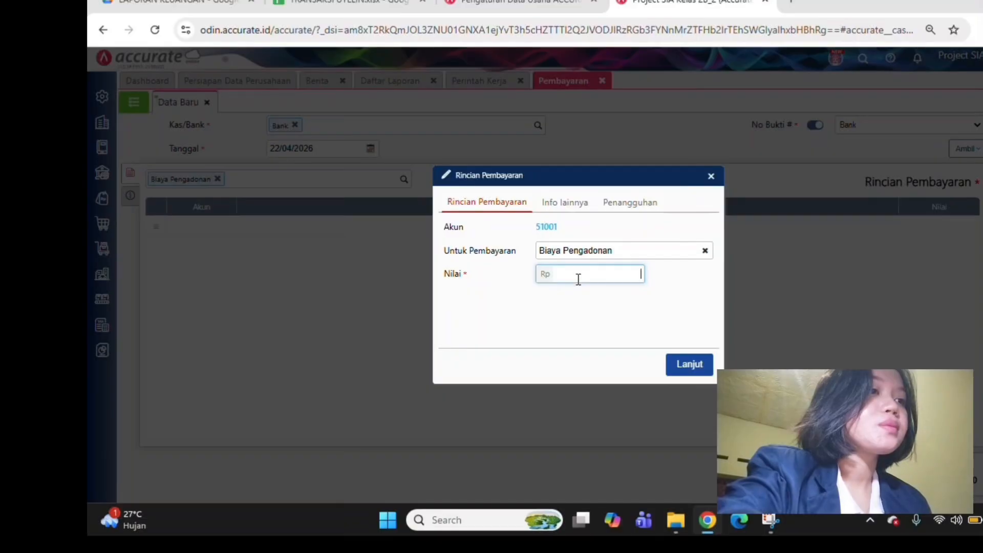
{"action": "type", "text": "848.000"}
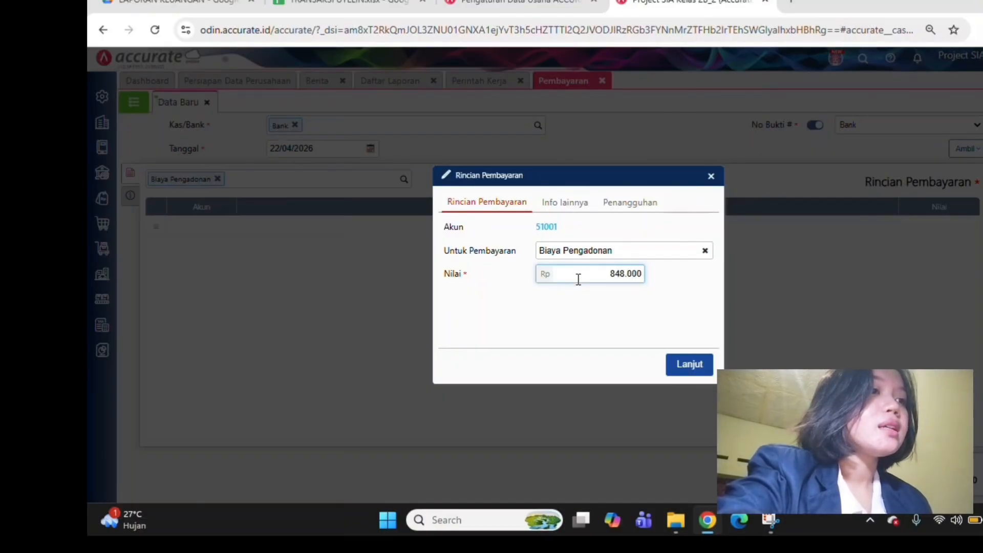
{"action": "left_click", "coordinate": [696, 365]}
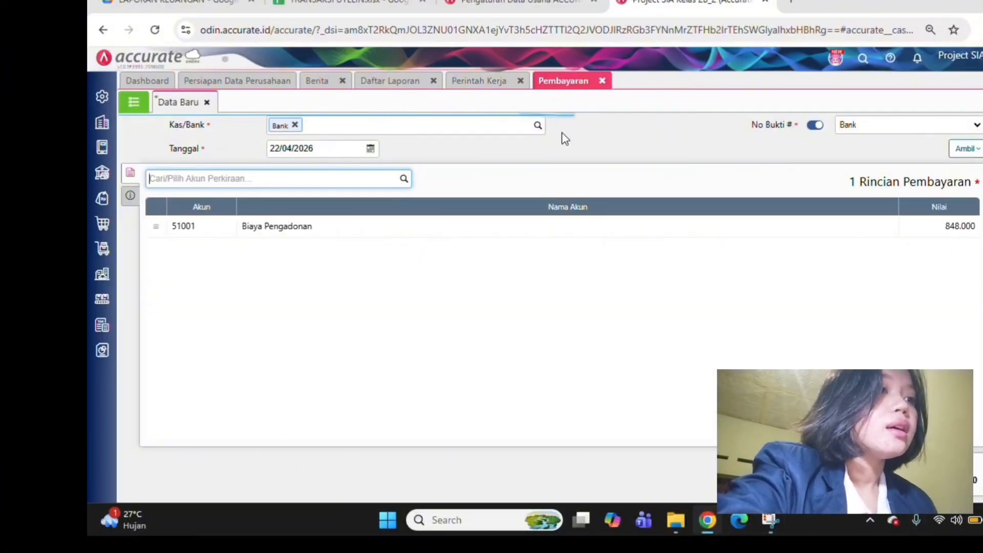
Check the costs of work order WO.2026.04.00003 and add Biaya Penjemuran (51002) with a value of Rp 1.280.000 to the payment details
{"action": "left_click", "coordinate": [456, 80]}
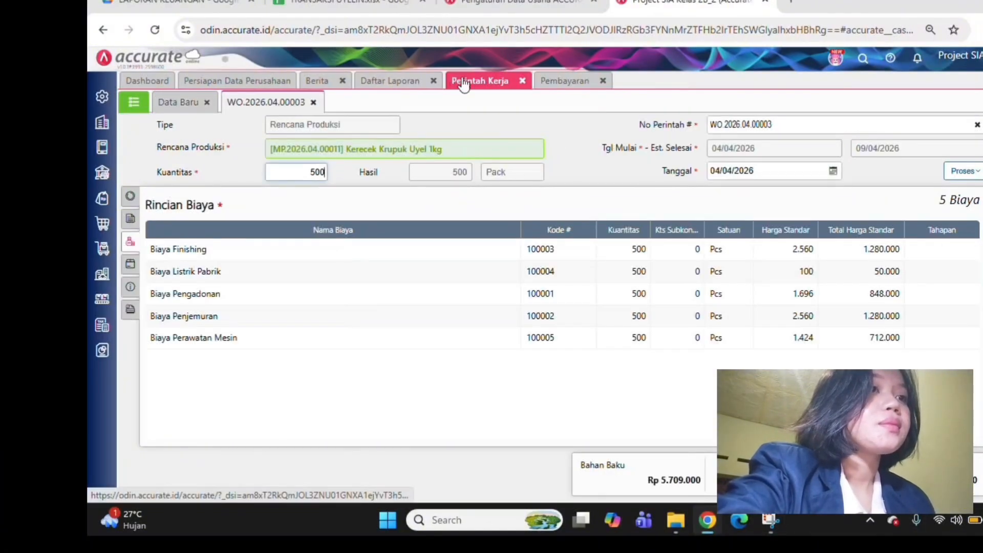
{"action": "left_click", "coordinate": [563, 81]}
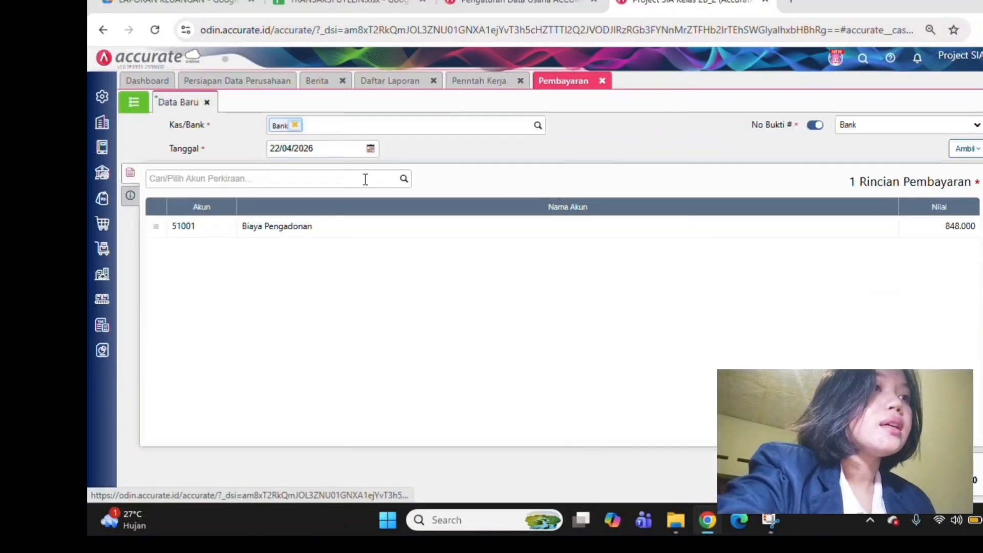
{"action": "left_click", "coordinate": [401, 184]}
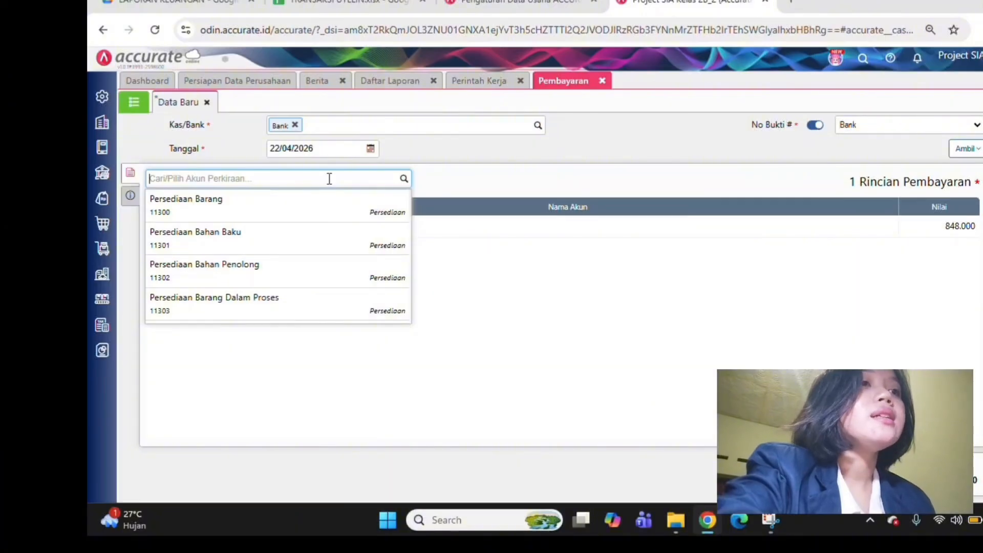
{"action": "type", "text": "penj"}
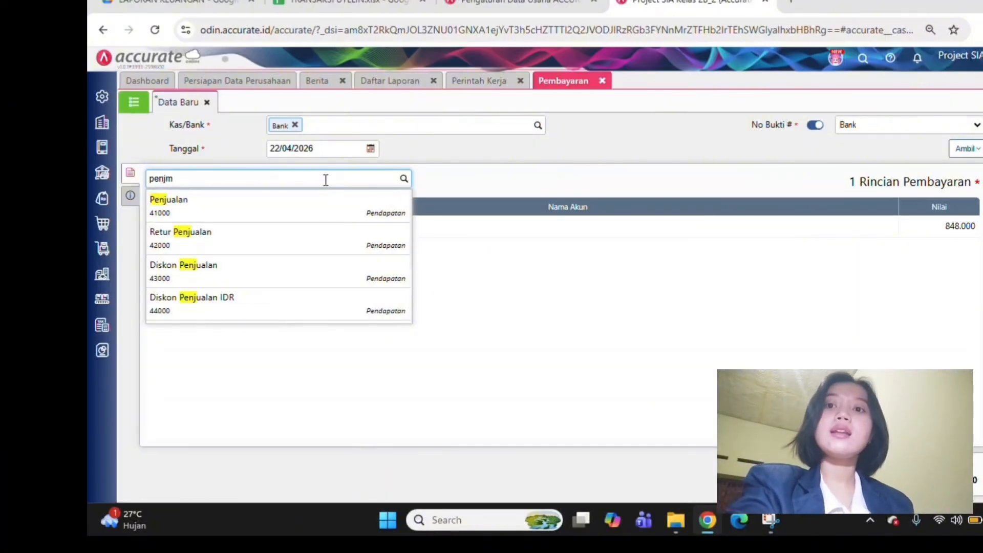
{"action": "type", "text": "e"}
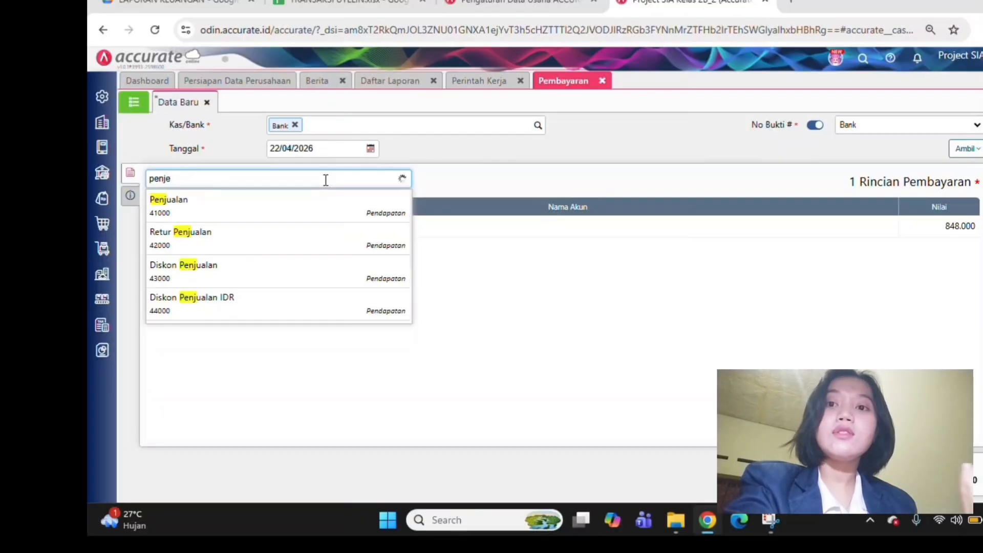
{"action": "left_click", "coordinate": [266, 212]}
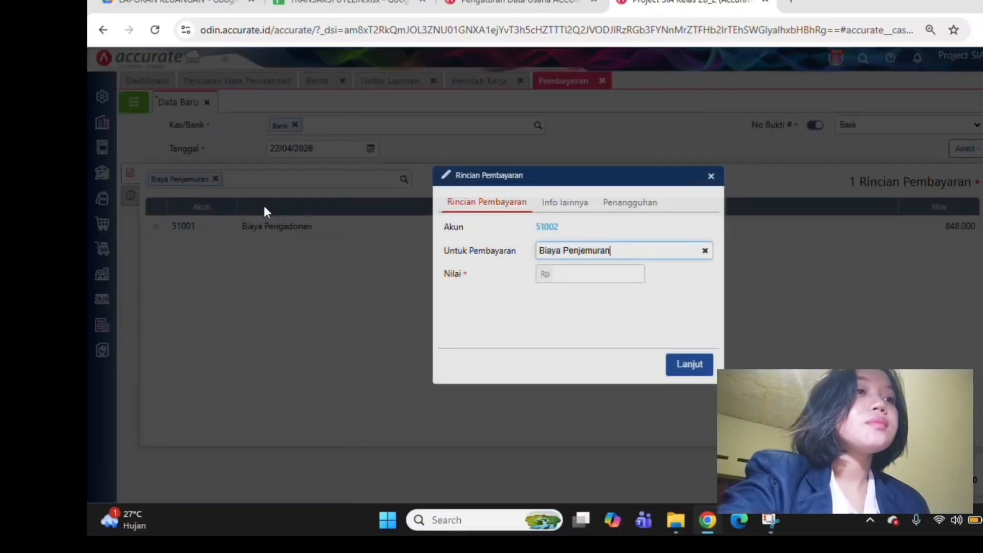
{"action": "left_click", "coordinate": [594, 275]}
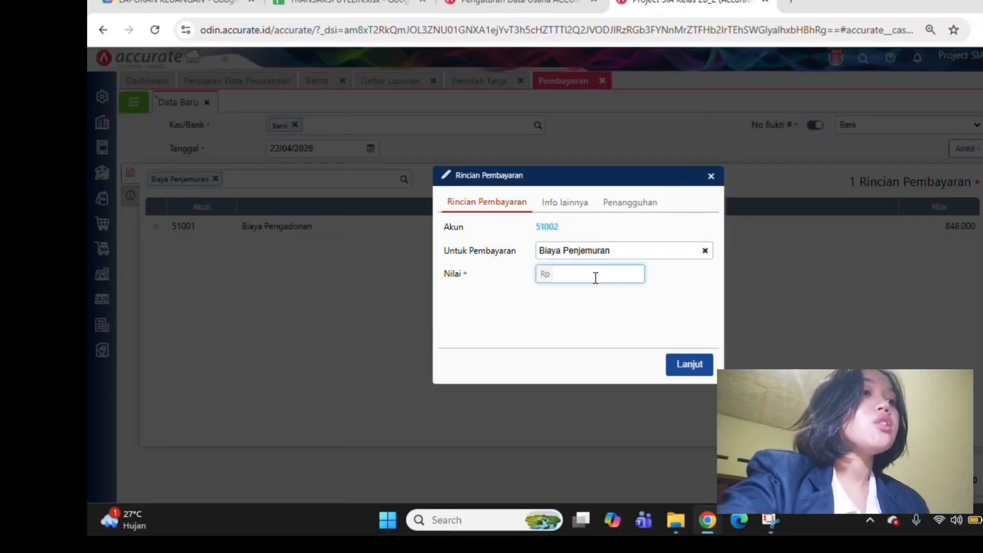
{"action": "type", "text": "1.280.0"}
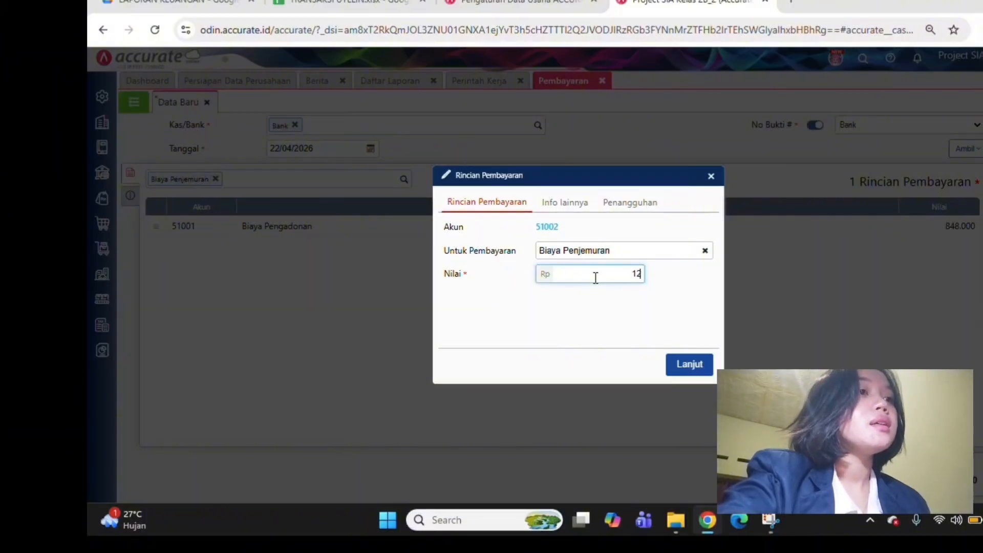
{"action": "type", "text": "00"}
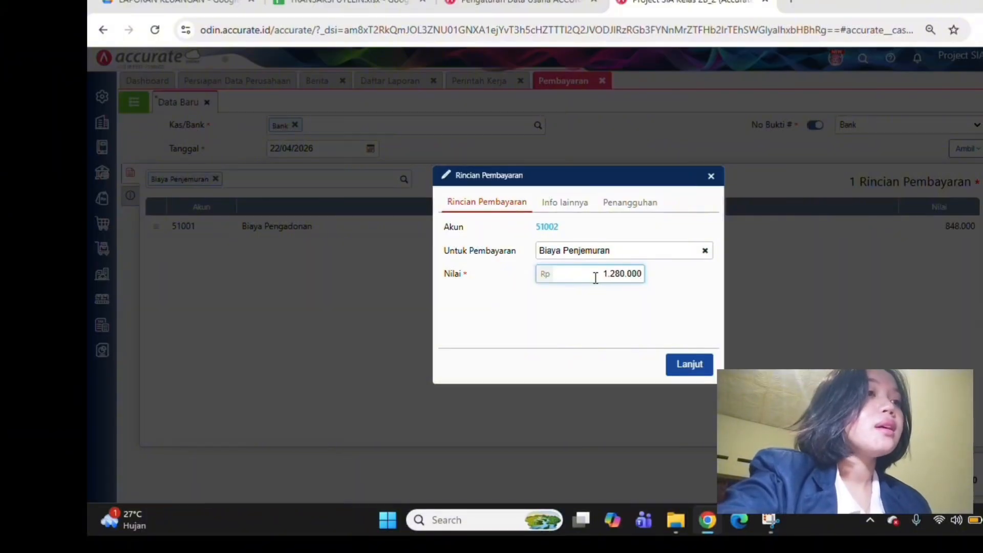
{"action": "left_click", "coordinate": [702, 371]}
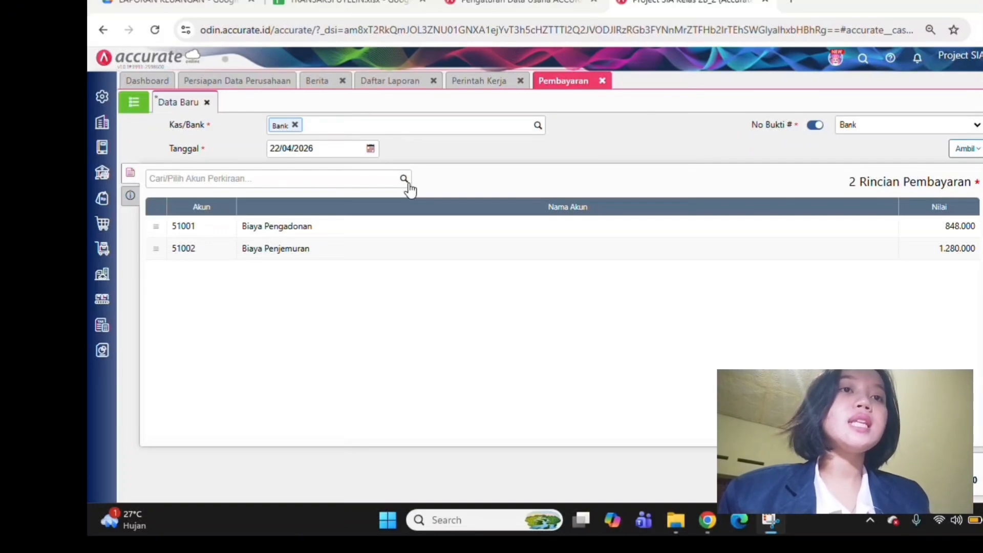
Add the account Biaya Finishing (51003) with a value of Rp 1.280.000 to the payment details
{"action": "left_click", "coordinate": [409, 183]}
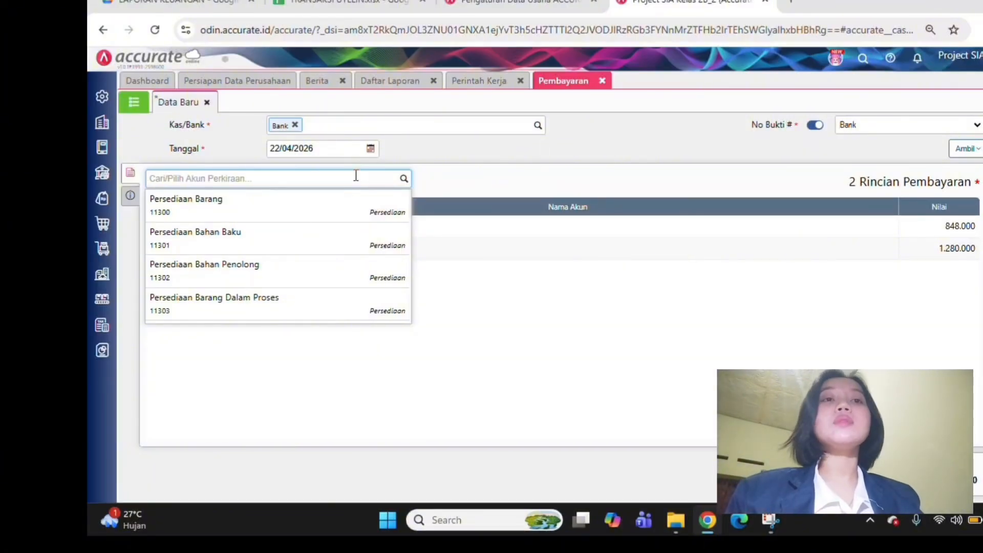
{"action": "type", "text": "1"}
{"action": "type", "text": "ini"}
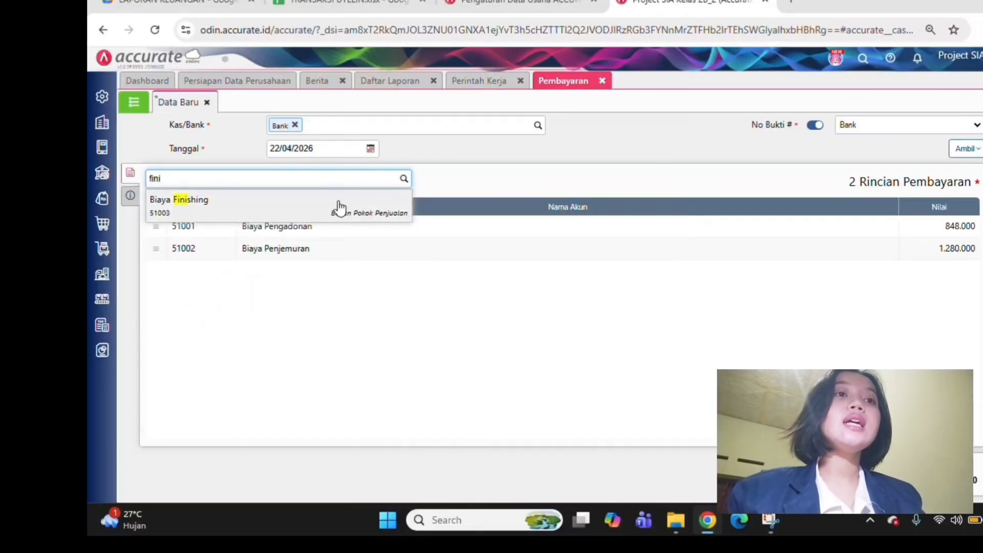
{"action": "left_click", "coordinate": [340, 207]}
{"action": "left_click", "coordinate": [615, 277]}
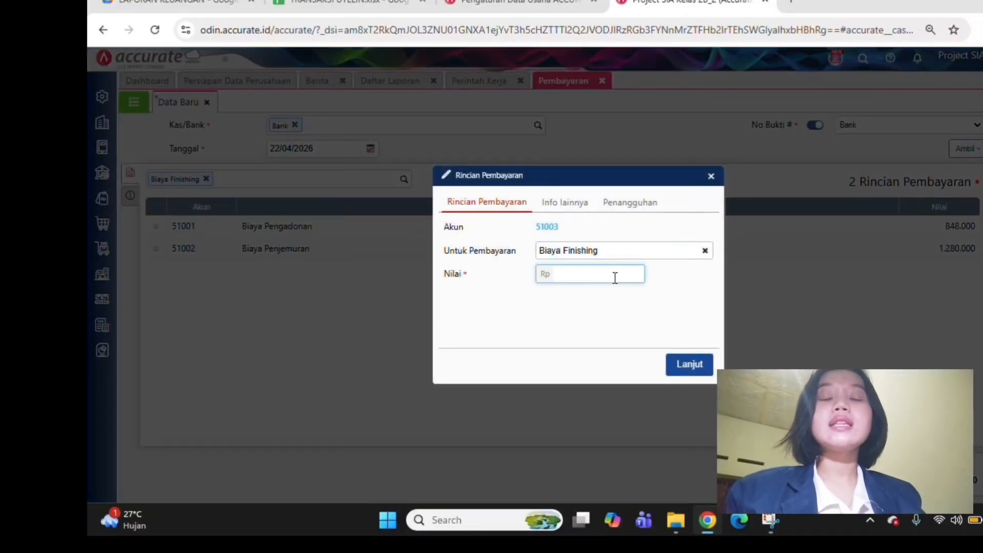
{"action": "type", "text": "1.280.000"}
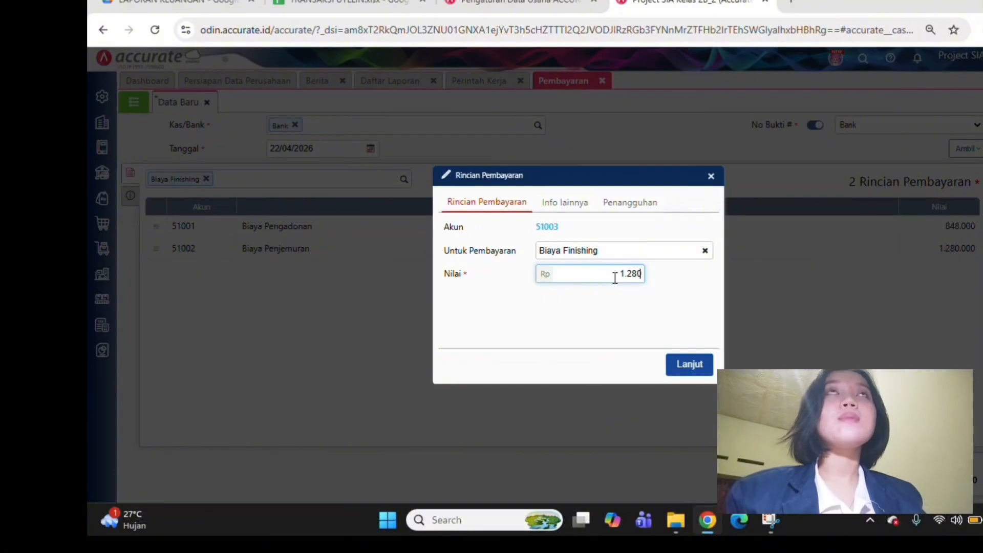
{"action": "left_click", "coordinate": [690, 365]}
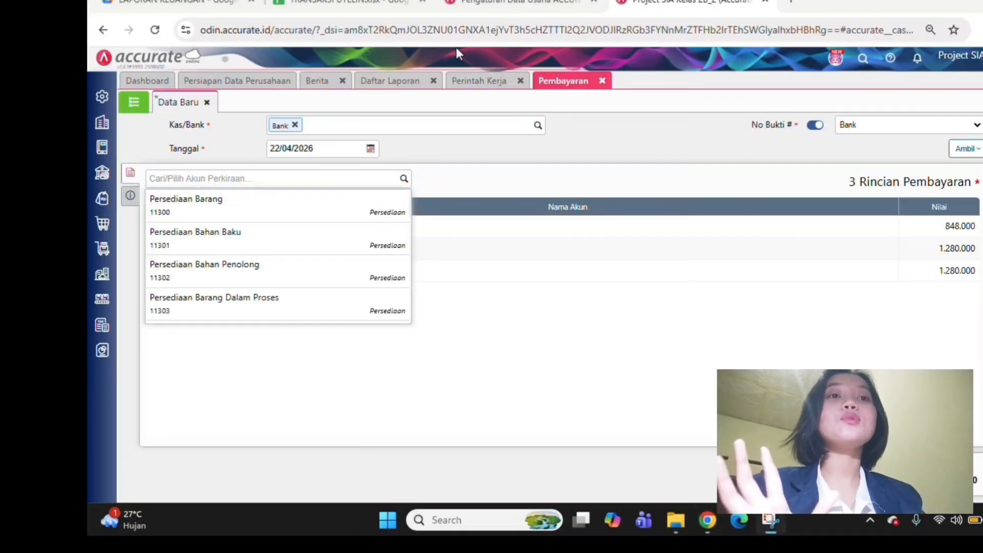
Add the account Biaya Perawatan Mesin Produksi (51006) with a value of Rp 712.000 to the payment details
{"action": "left_click", "coordinate": [345, 174]}
{"action": "type", "text": "mesin"}
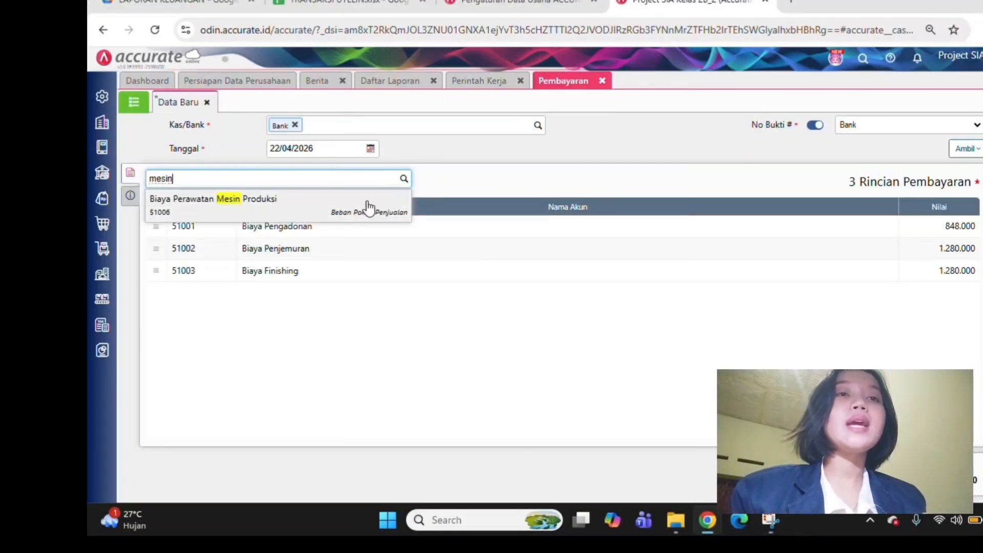
{"action": "left_click", "coordinate": [367, 206]}
{"action": "left_click", "coordinate": [569, 275]}
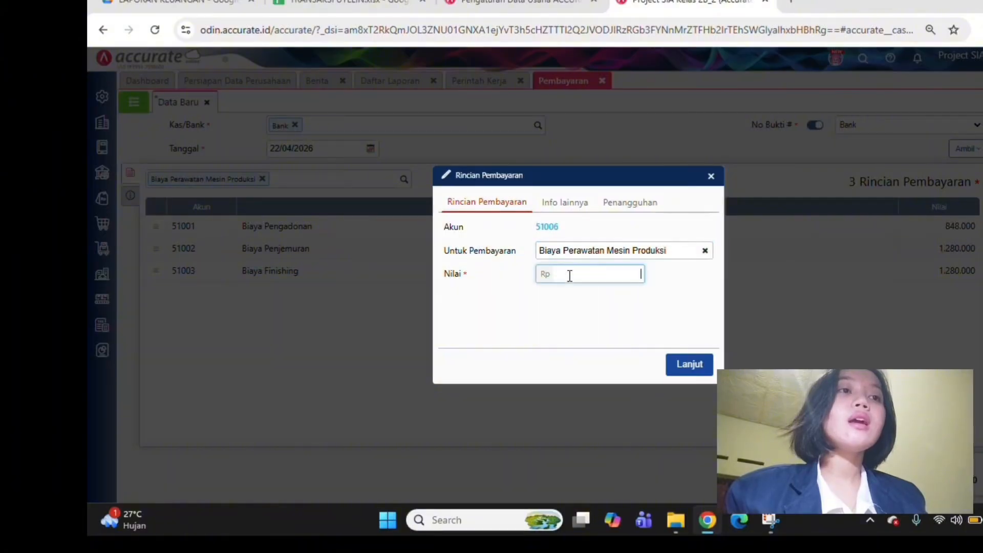
{"action": "type", "text": "7120000"}
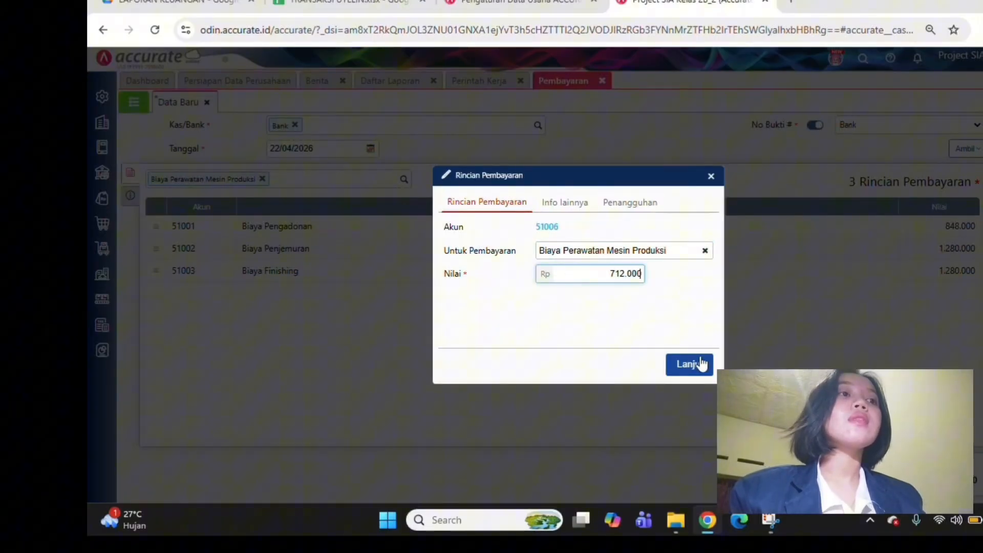
{"action": "left_click", "coordinate": [699, 364]}
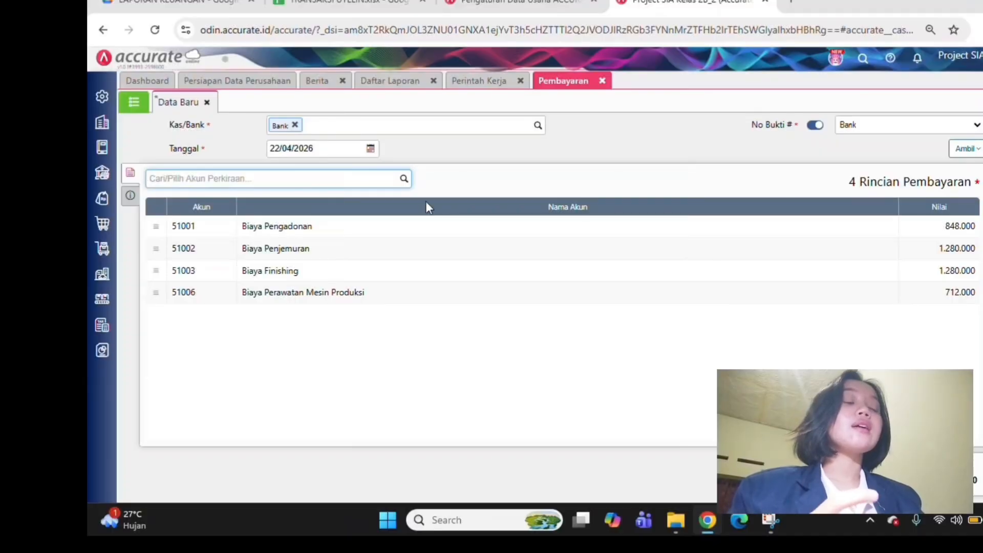
Add Biaya Listrik Pabrik (51004) with a value of Rp 50.000 to the payment details and compare them with work order WO.2026.04.00003
{"action": "left_click", "coordinate": [403, 181]}
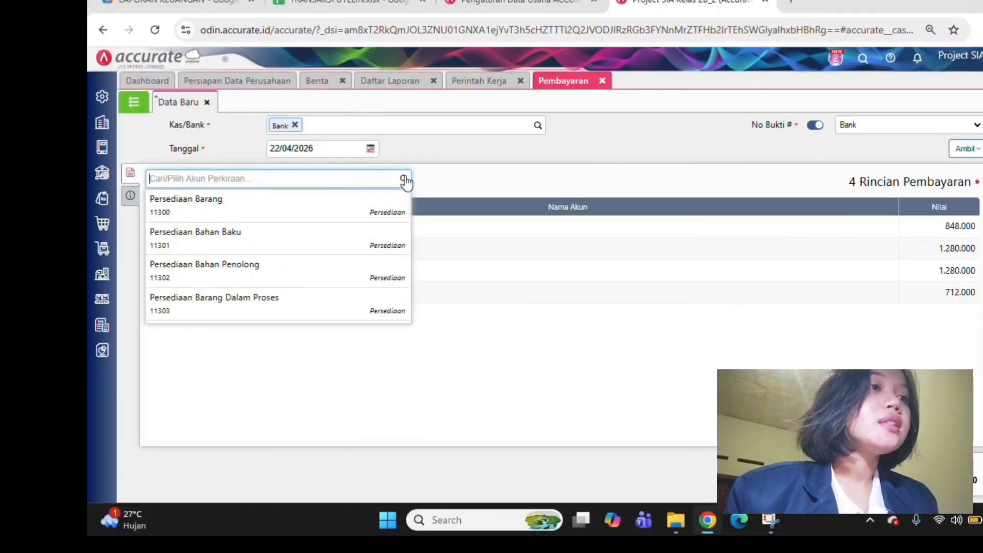
{"action": "type", "text": "listri"}
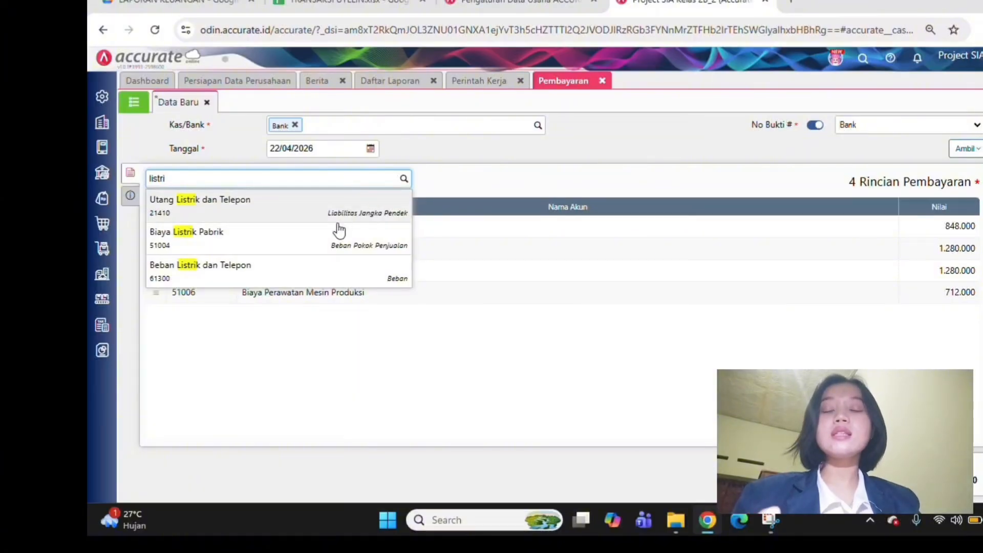
{"action": "left_click", "coordinate": [331, 237]}
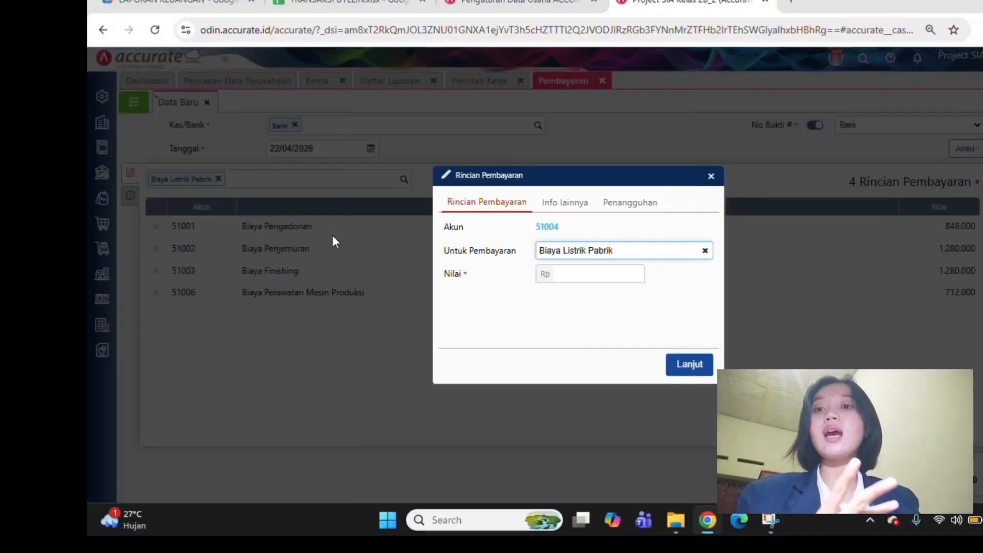
{"action": "type", "text": "5000"}
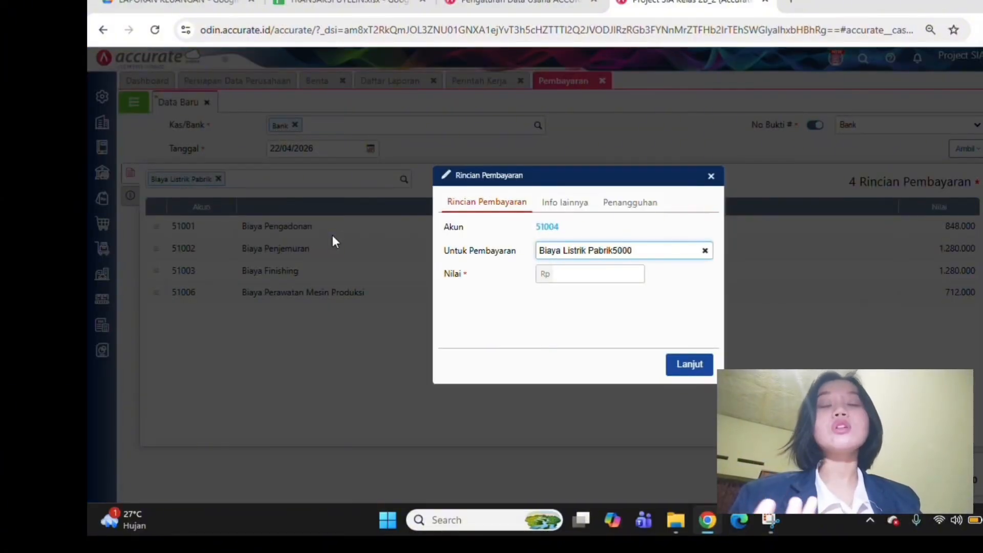
{"action": "key", "text": "BackSpace"}
{"action": "key", "text": "BackSpace"}
{"action": "key", "text": "BackSpace"}
{"action": "key", "text": "BackSpace"}
{"action": "left_click", "coordinate": [576, 270]}
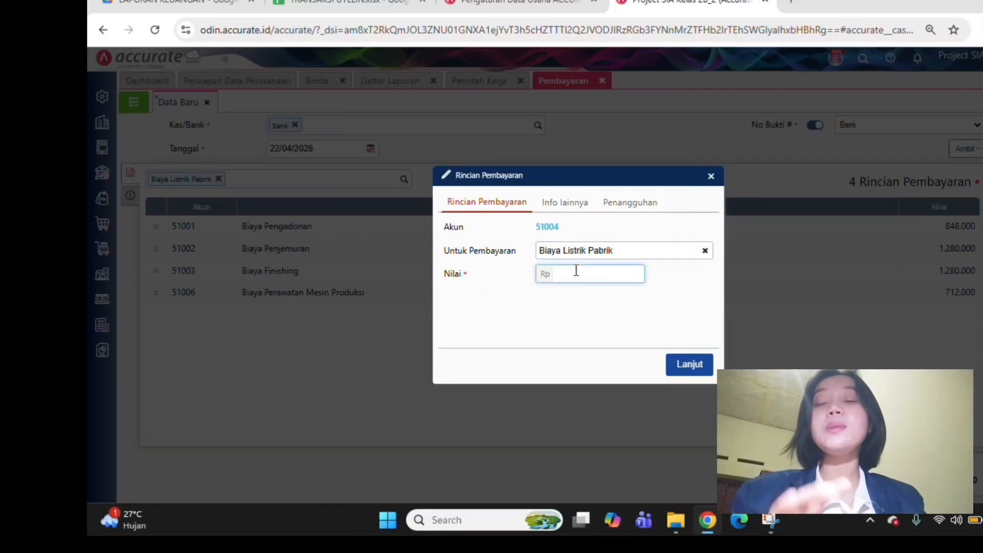
{"action": "type", "text": "500000"}
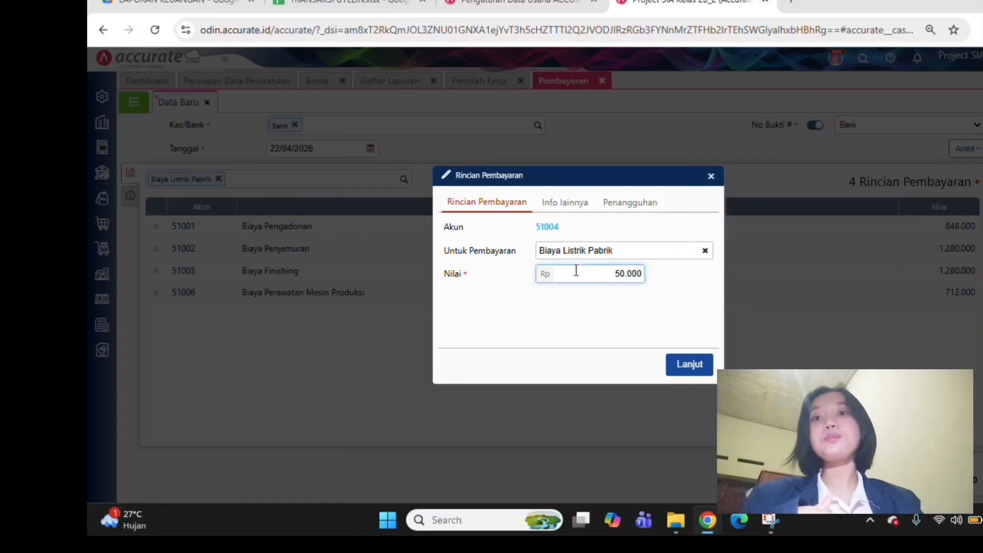
{"action": "left_click", "coordinate": [688, 364]}
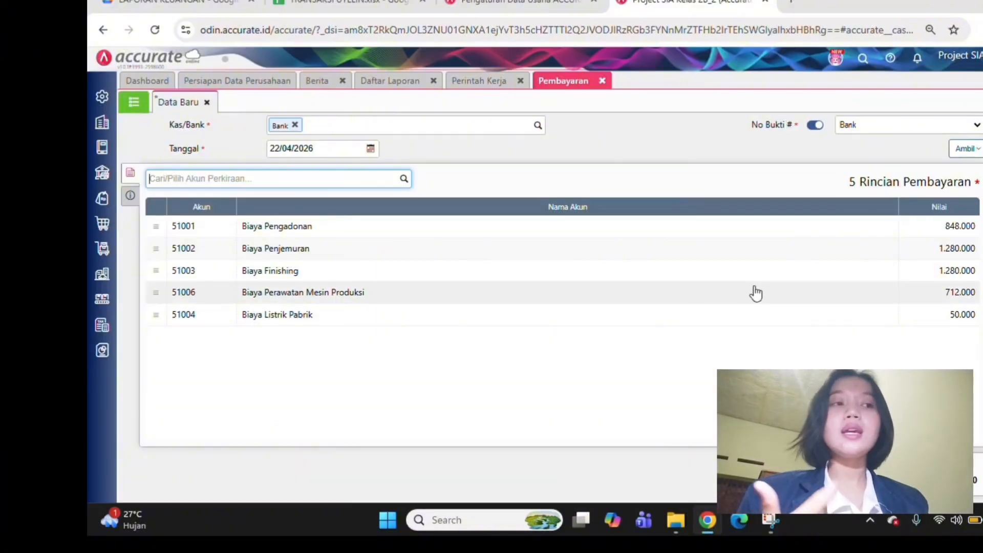
{"action": "left_click", "coordinate": [495, 86]}
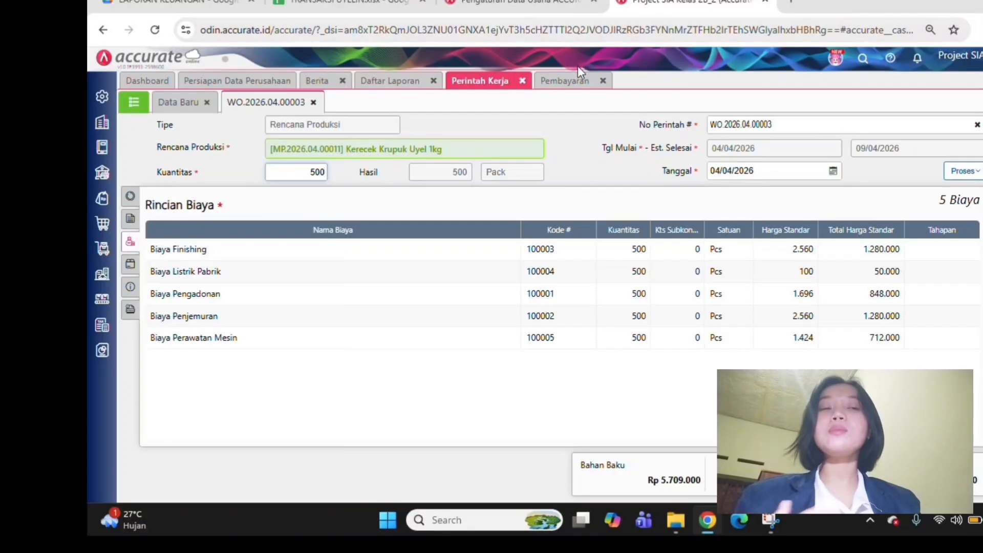
{"action": "left_click", "coordinate": [577, 84]}
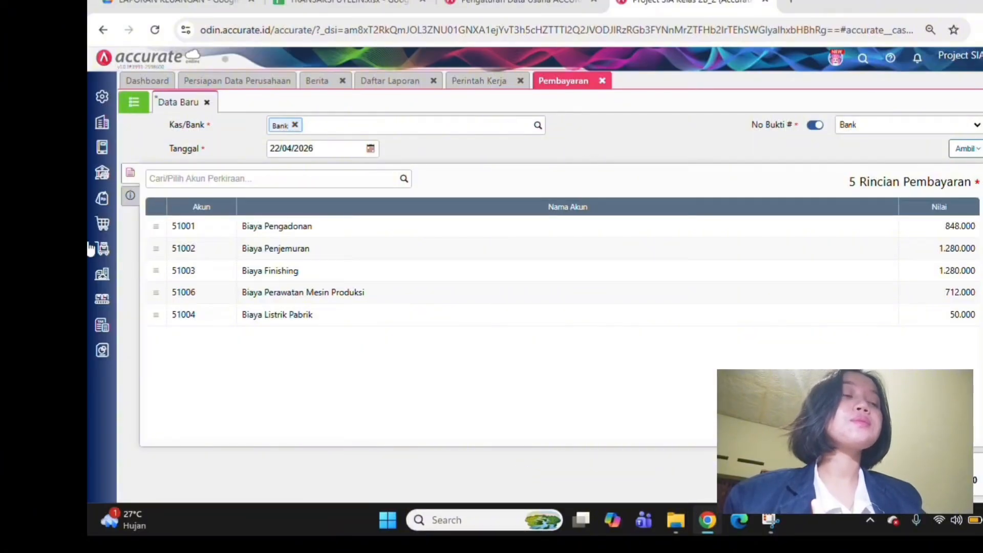
Enter "pembayaran bop dan btkl produksi 1 kg bulan april" as the payment's note (Catatan)
{"action": "left_click", "coordinate": [131, 196]}
{"action": "left_click", "coordinate": [340, 281]}
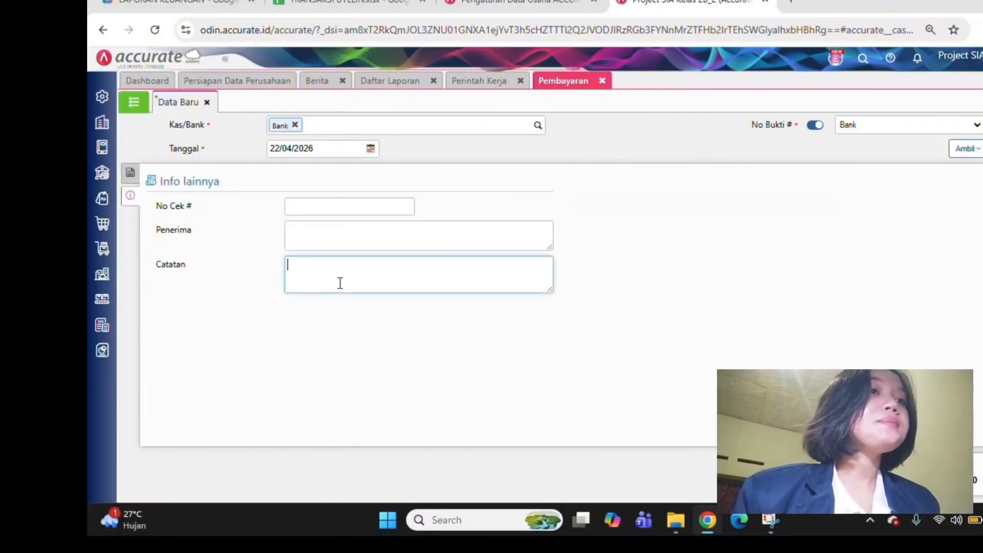
{"action": "type", "text": "pembayaran"}
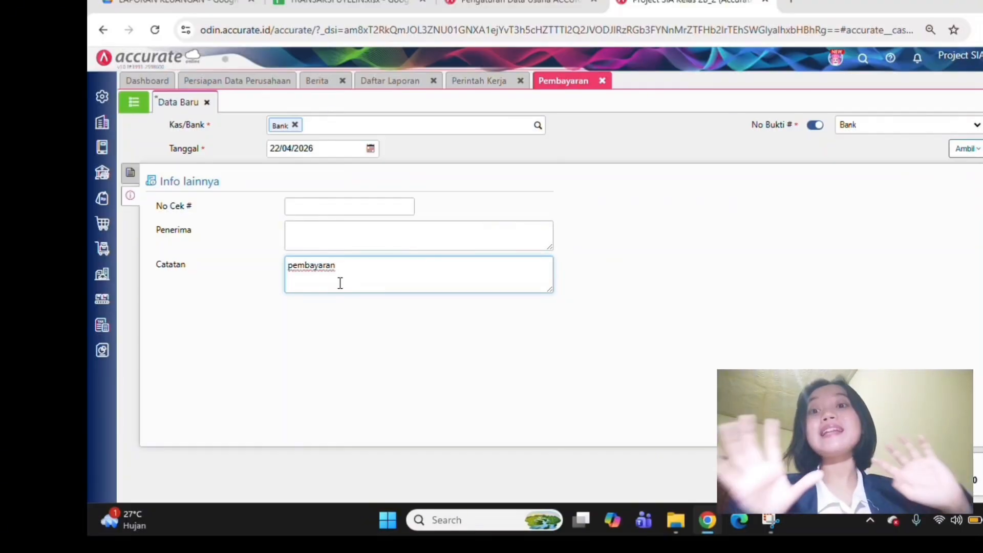
{"action": "type", "text": " bop d"}
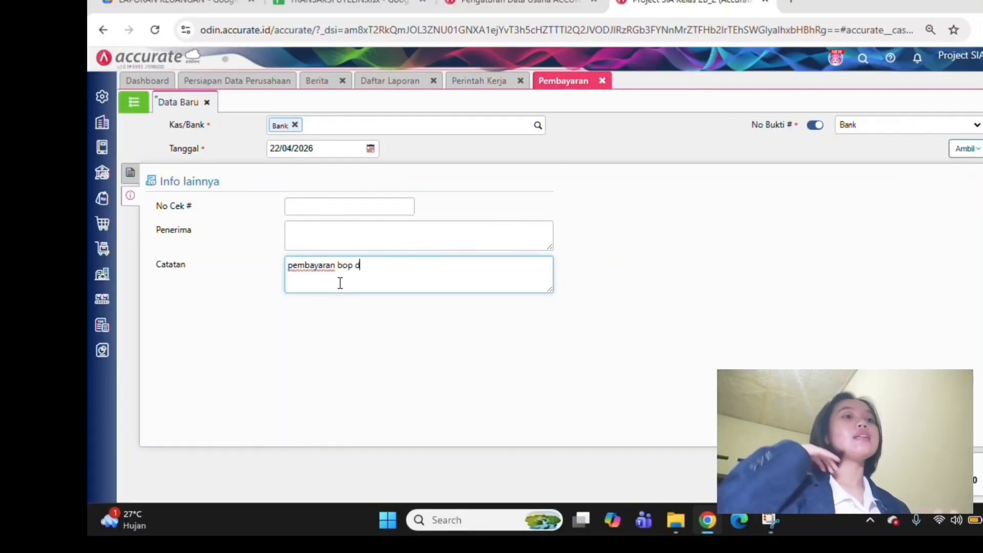
{"action": "type", "text": "an btkl "}
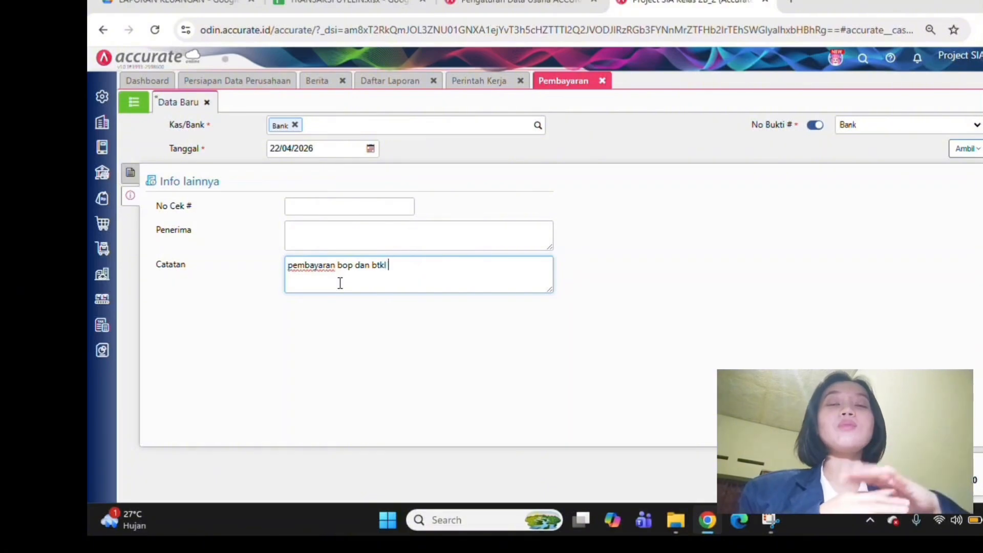
{"action": "type", "text": "produksi "}
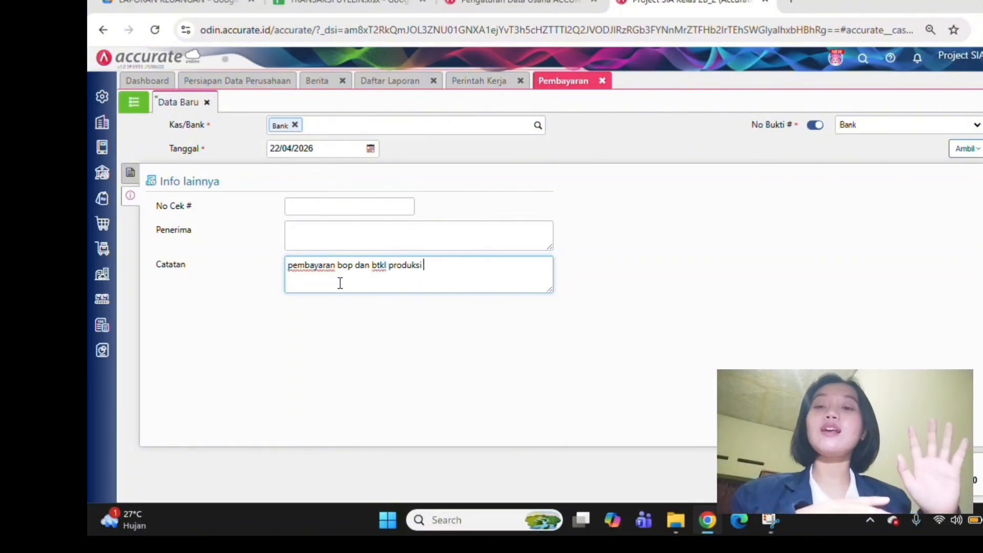
{"action": "type", "text": "1 kg "}
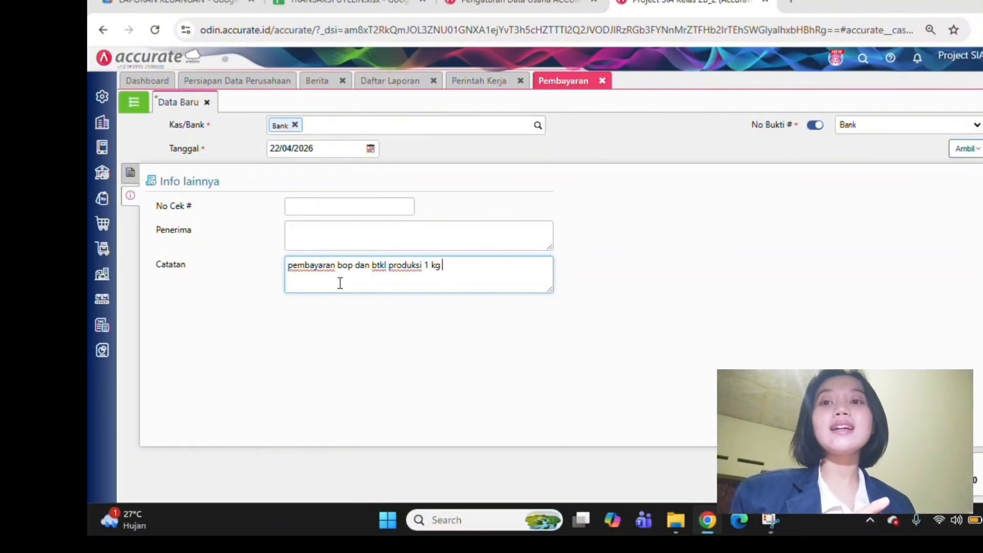
{"action": "type", "text": "bulan ap"}
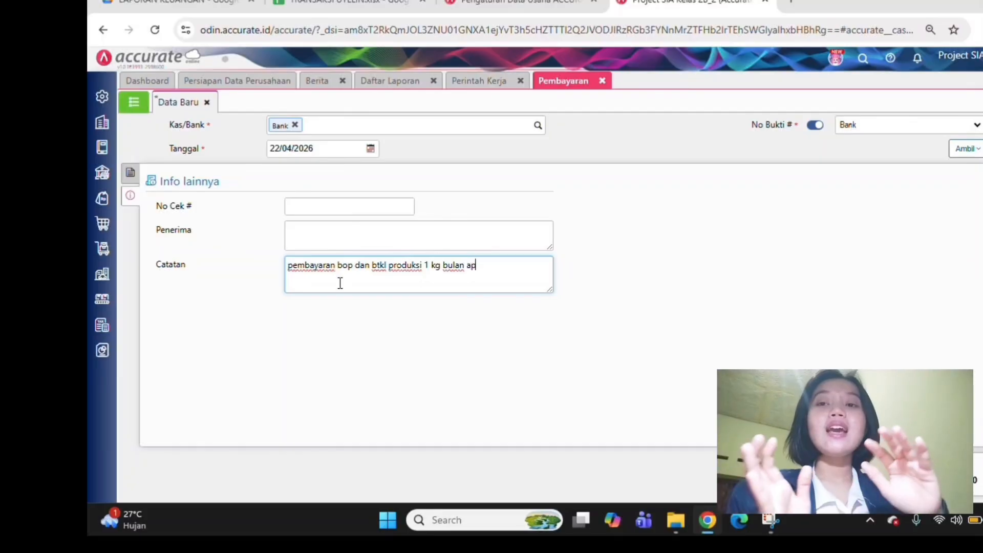
{"action": "type", "text": "ril"}
{"action": "left_click", "coordinate": [425, 343]}
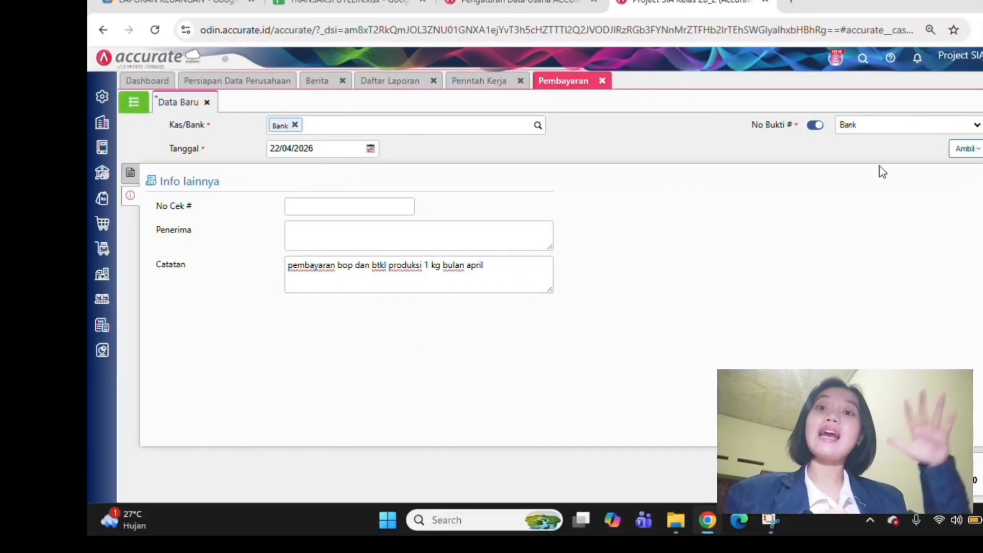
Set the payment date (Tanggal) to 09/04/2026 and save the payment
{"action": "left_click", "coordinate": [326, 151]}
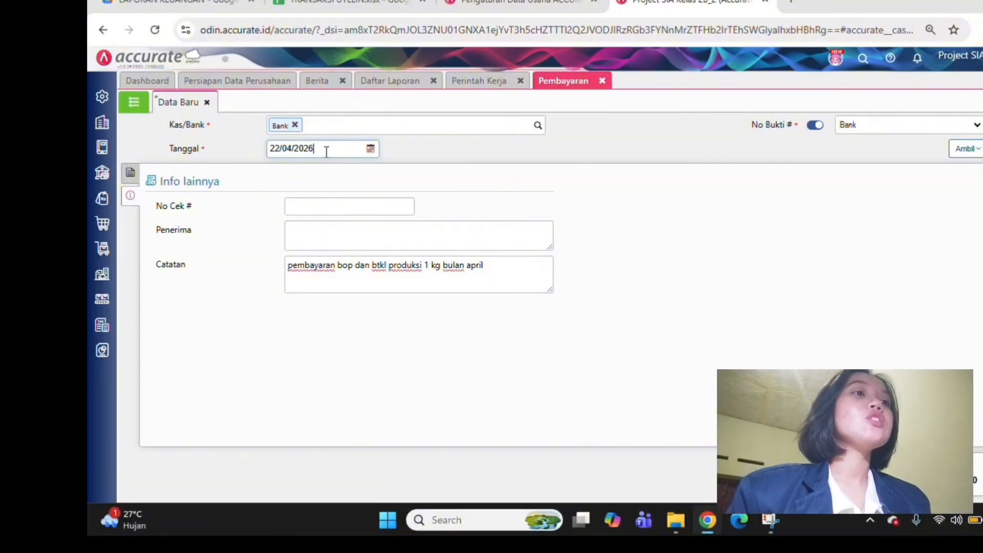
{"action": "left_click", "coordinate": [326, 151]}
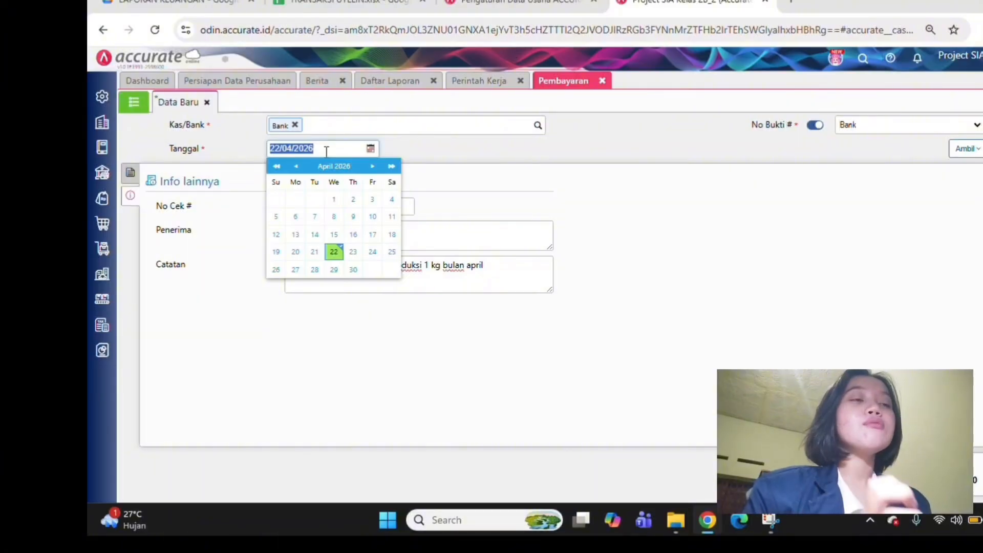
{"action": "type", "text": "09/04/2026"}
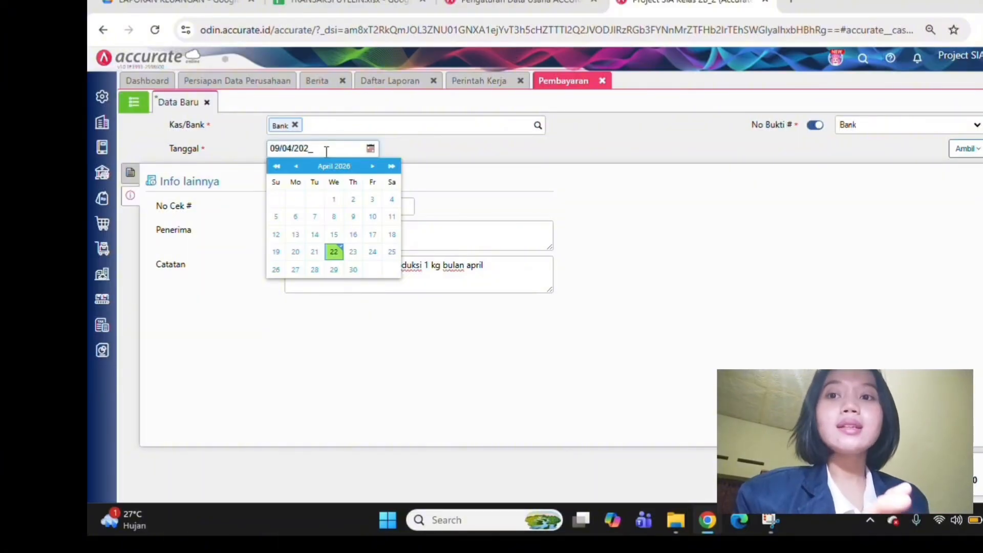
{"action": "left_click", "coordinate": [364, 346]}
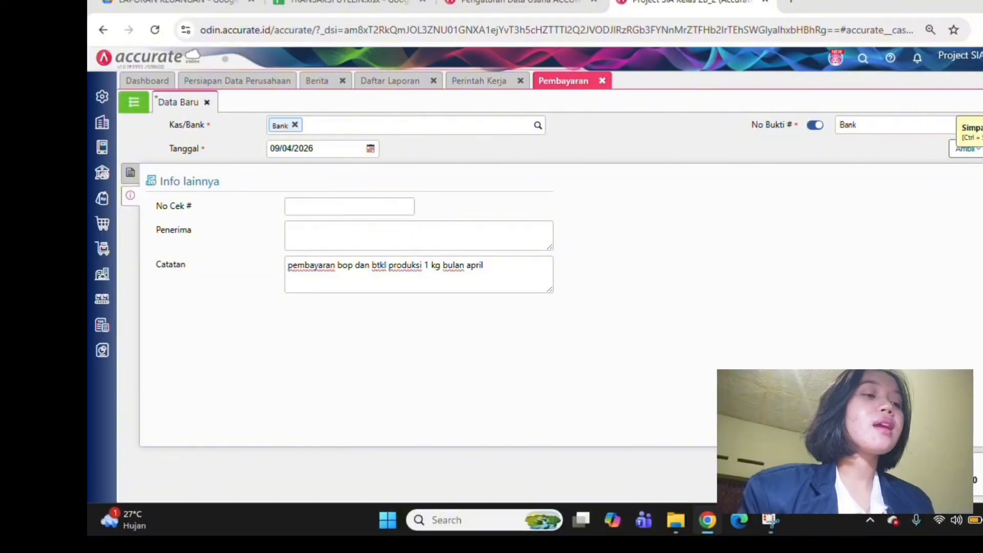
{"action": "left_click", "coordinate": [970, 128]}
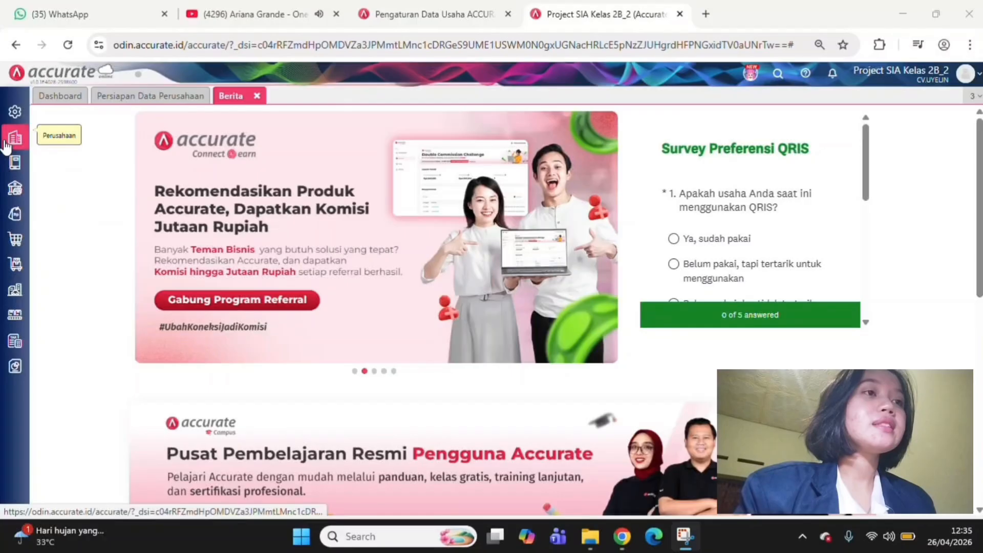
Start a new month-end process (Proses Akhir Bulan) with April as the month
{"action": "mouse_move", "coordinate": [6, 146]}
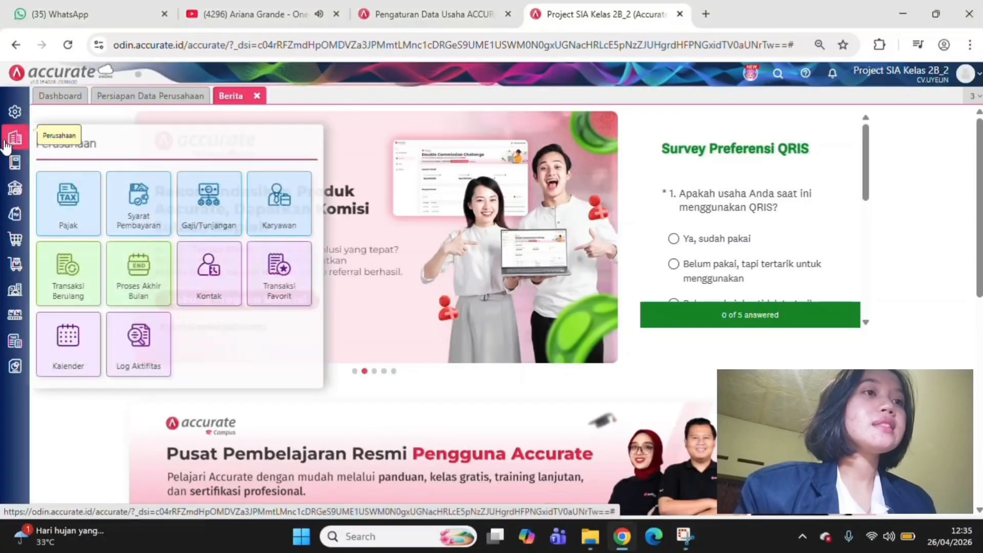
{"action": "left_click", "coordinate": [159, 281]}
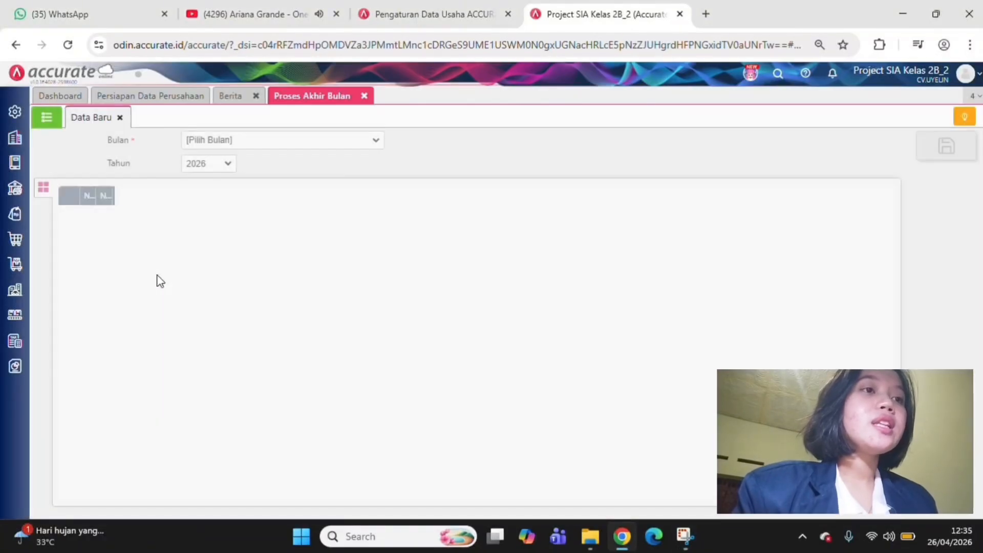
{"action": "left_click", "coordinate": [376, 144]}
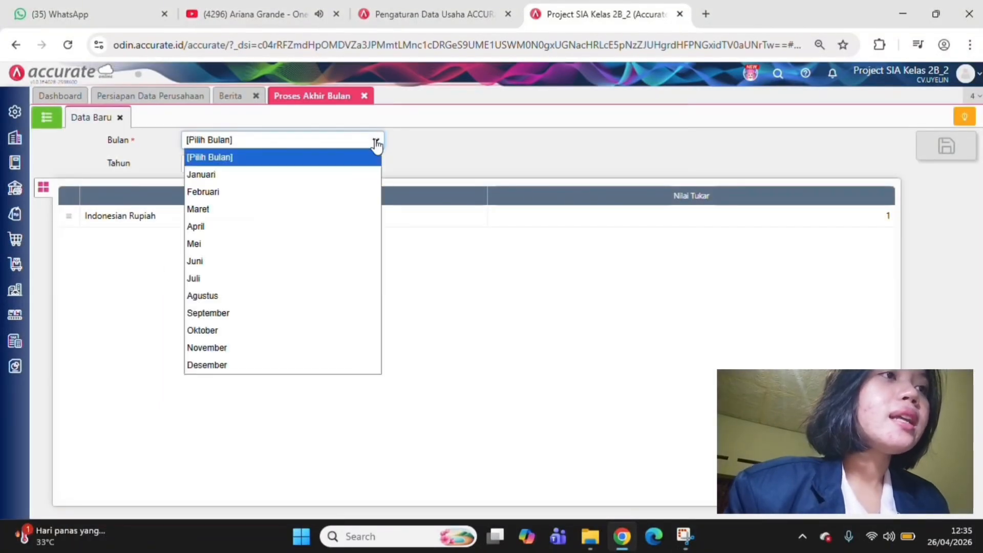
{"action": "left_click", "coordinate": [335, 229]}
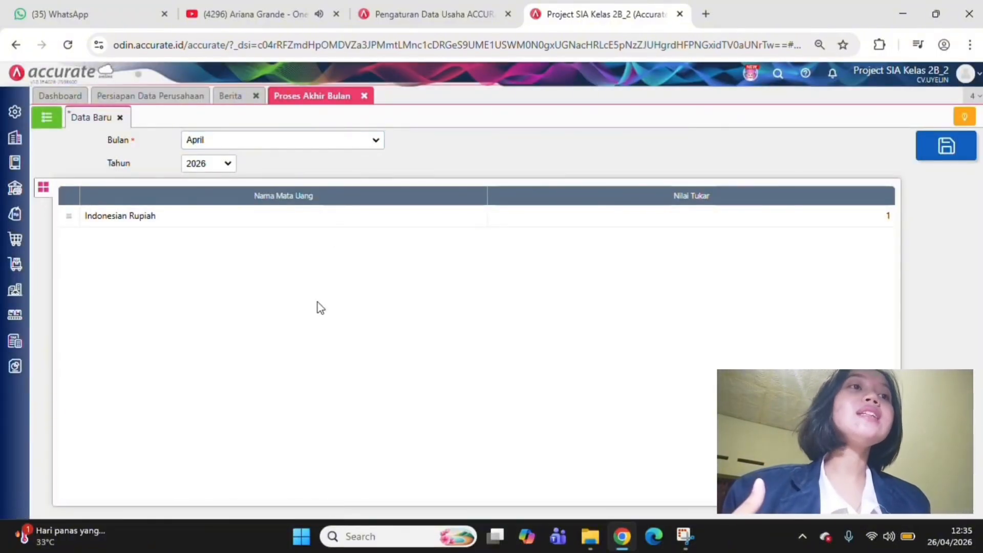
Save the April 2026 month-end process, continue past the confirmation, and return to the list of month-end processes
{"action": "left_click", "coordinate": [947, 150]}
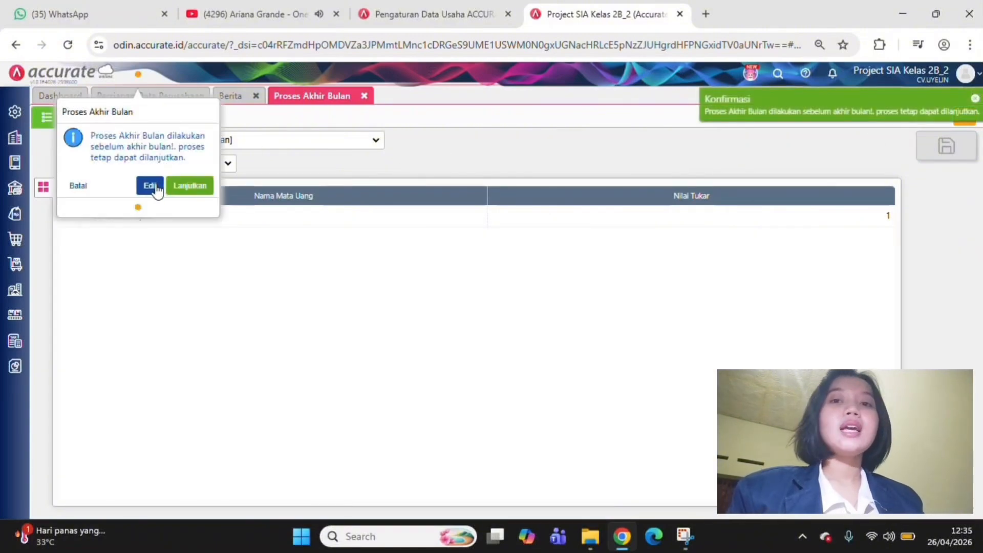
{"action": "left_click", "coordinate": [176, 185]}
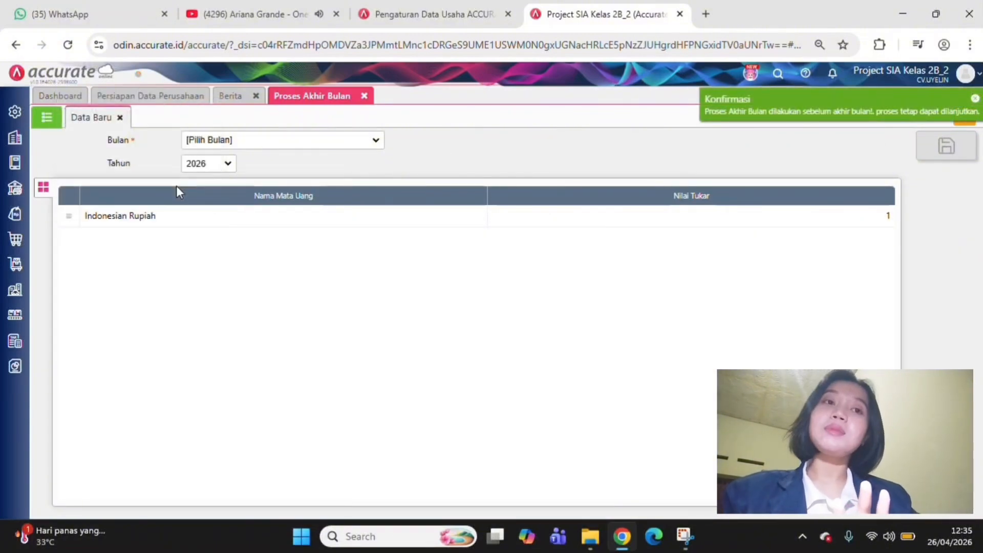
{"action": "left_click", "coordinate": [46, 117]}
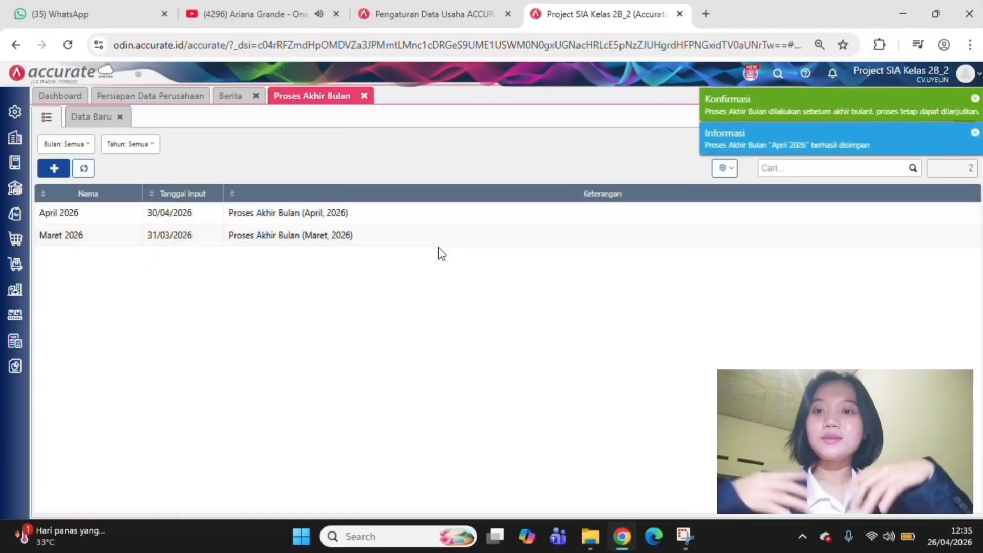
Generate the Neraca (Induk Skontro) balance sheet report as of 30/04/2026
{"action": "left_click", "coordinate": [492, 220]}
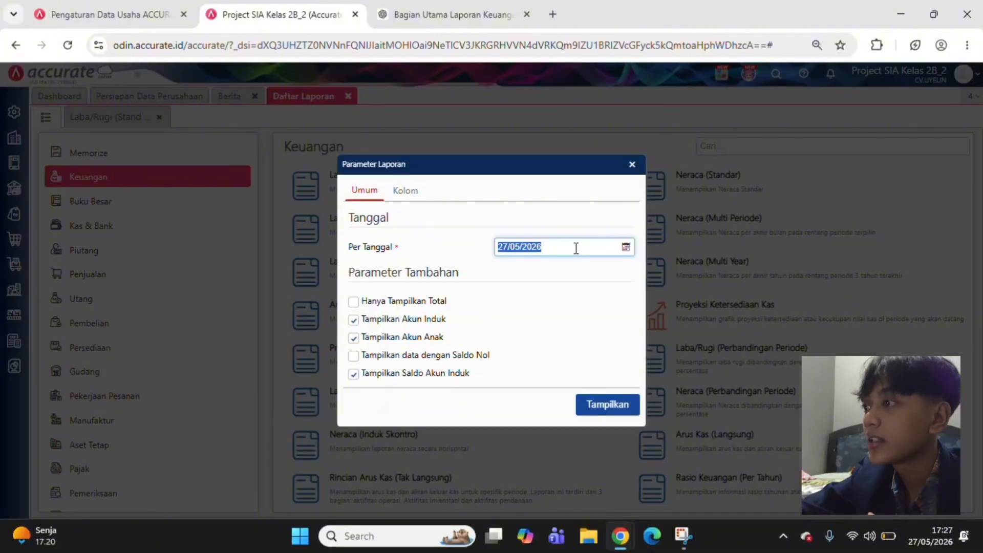
{"action": "type", "text": "30/04/"}
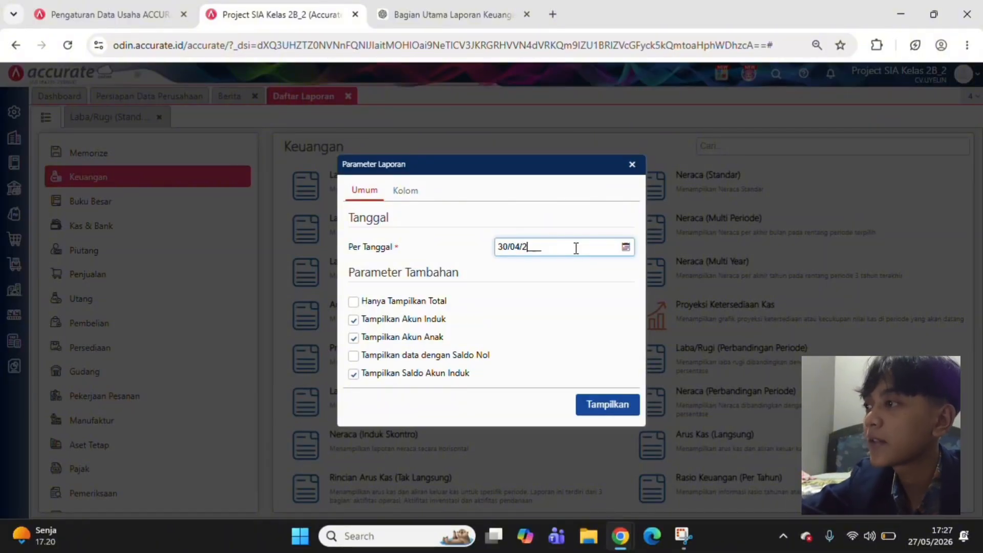
{"action": "type", "text": "2026"}
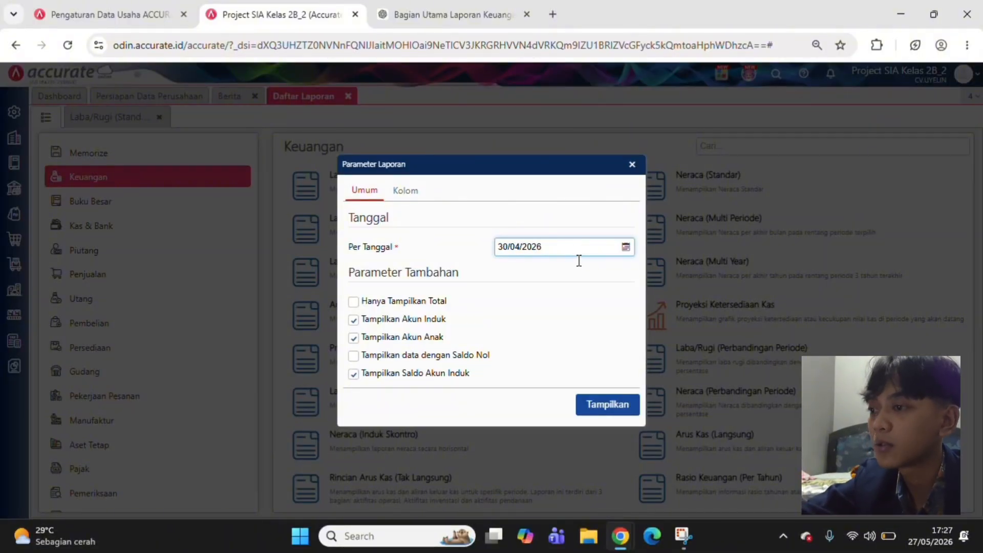
{"action": "left_click", "coordinate": [603, 407]}
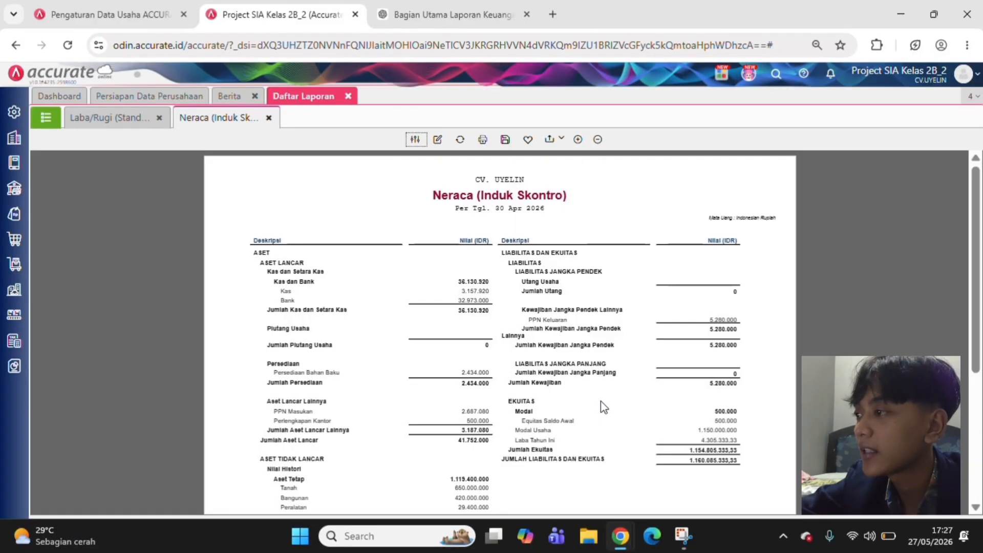
Examine the balance sheet report, comparing total assets (Jumlah Aset) with total liabilities and equity (Jumlah Liabilitas dan Ekuitas)
{"action": "scroll", "coordinate": [557, 305], "scroll_direction": "down", "scroll_amount": 2}
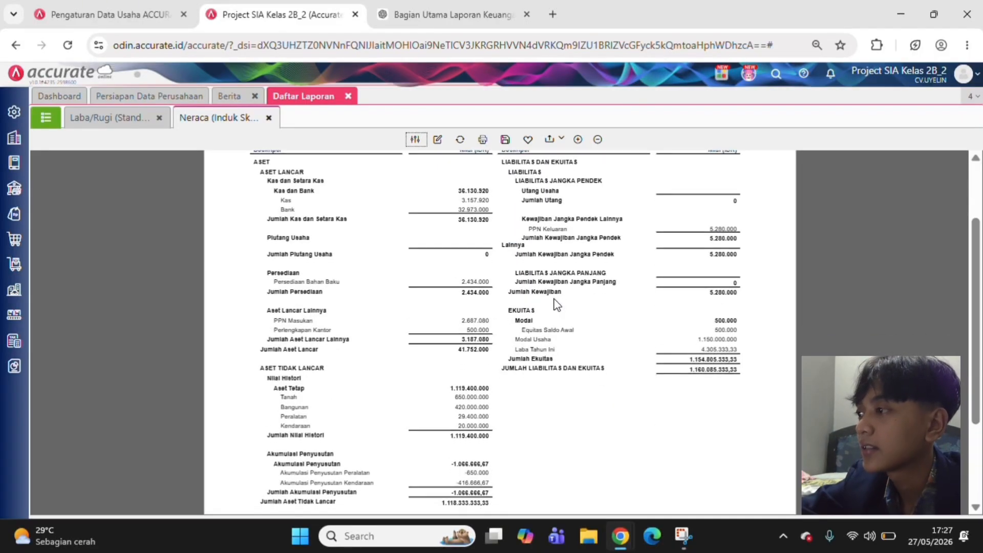
{"action": "scroll", "coordinate": [557, 306], "scroll_direction": "up", "scroll_amount": 2}
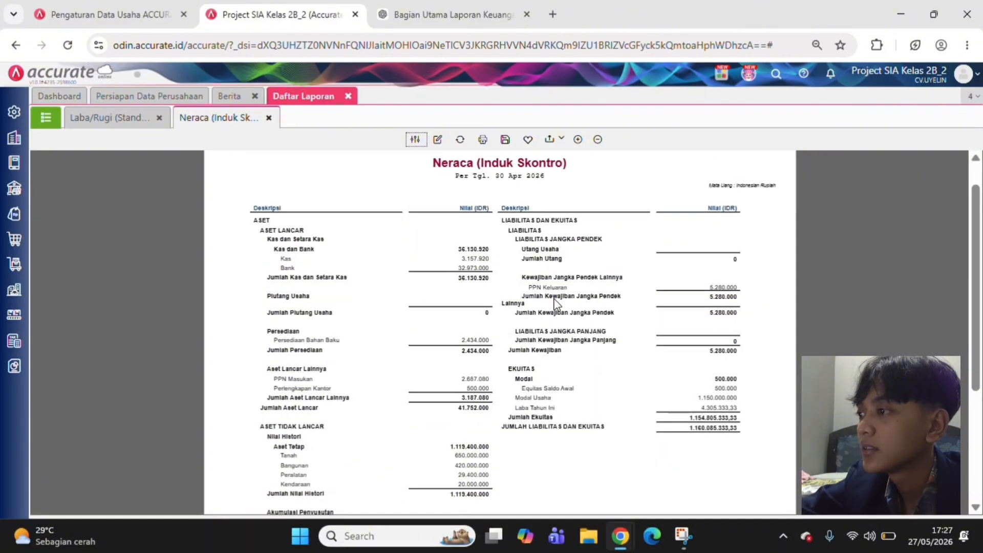
{"action": "scroll", "coordinate": [557, 305], "scroll_direction": "down", "scroll_amount": 1}
{"action": "scroll", "coordinate": [465, 389], "scroll_direction": "down", "scroll_amount": 4}
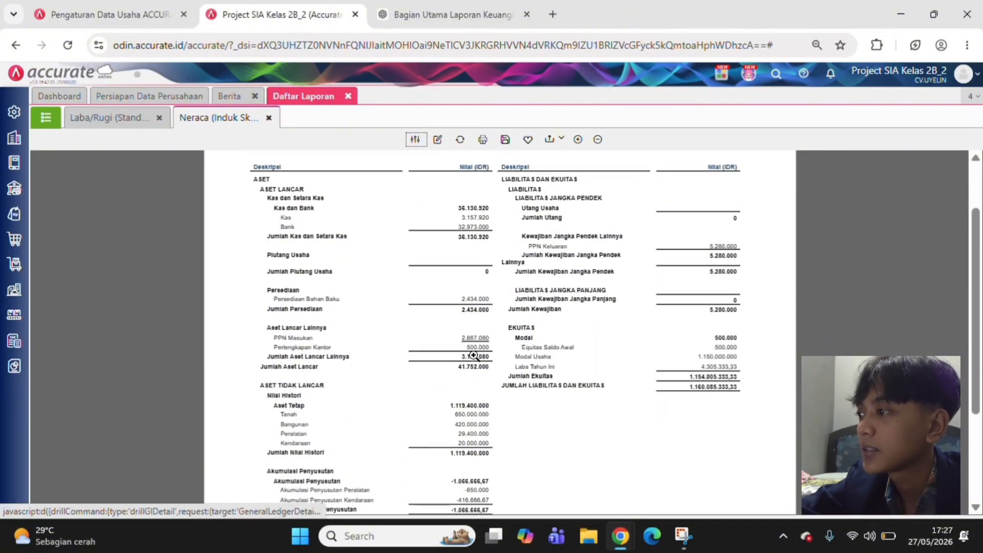
{"action": "scroll", "coordinate": [464, 412], "scroll_direction": "up", "scroll_amount": 4}
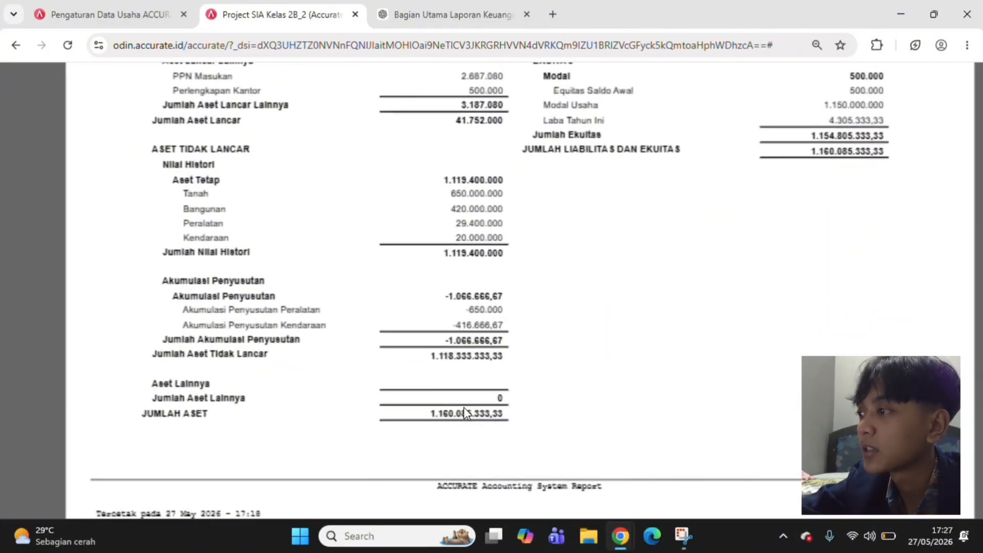
{"action": "scroll", "coordinate": [512, 407], "scroll_direction": "up", "scroll_amount": 2}
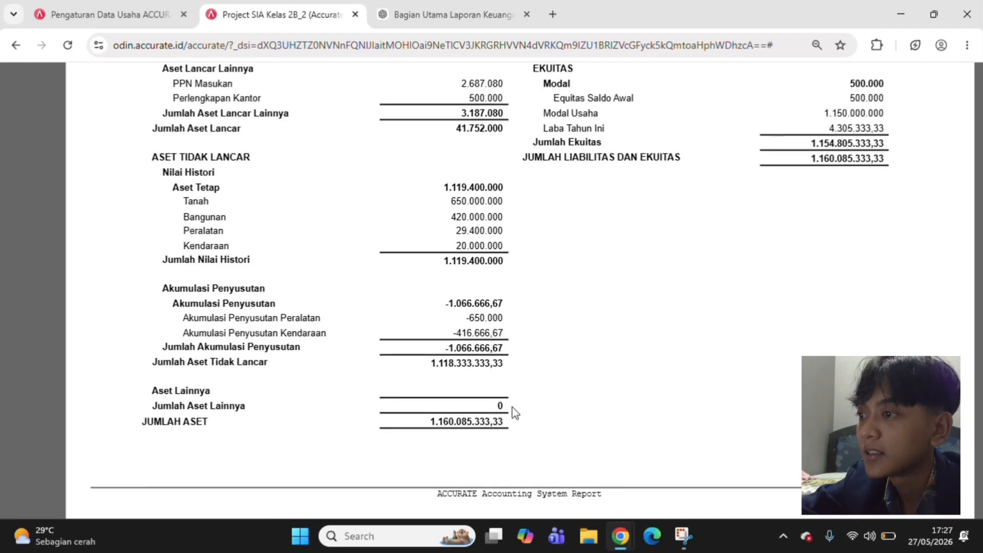
{"action": "scroll", "coordinate": [512, 406], "scroll_direction": "up", "scroll_amount": 5}
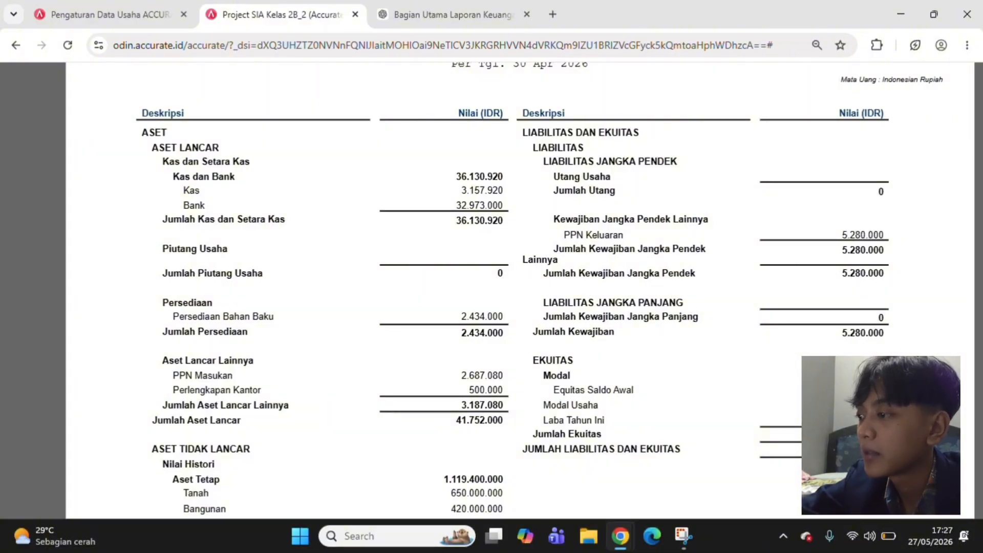
{"action": "scroll", "coordinate": [791, 432], "scroll_direction": "down", "scroll_amount": 1}
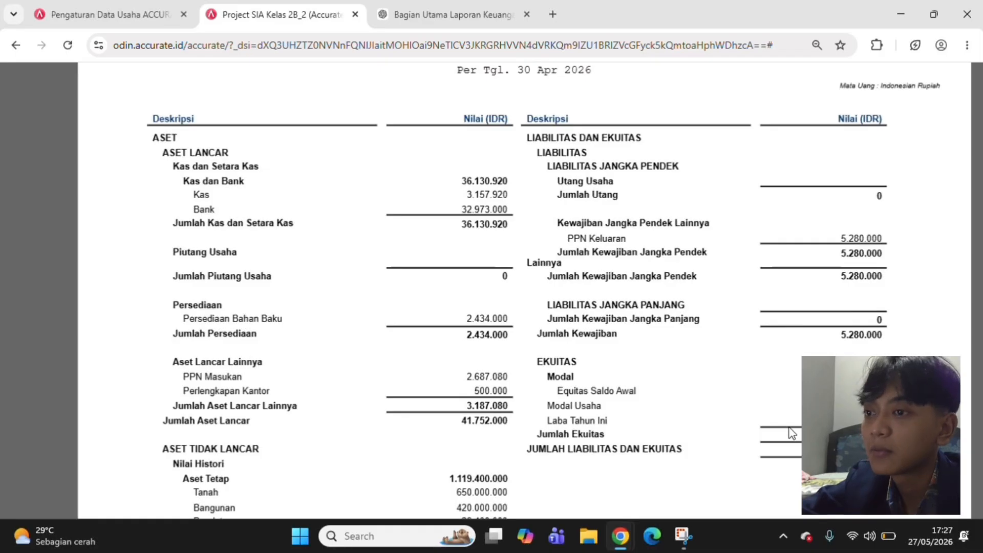
{"action": "scroll", "coordinate": [791, 433], "scroll_direction": "down", "scroll_amount": 5}
{"action": "scroll", "coordinate": [791, 432], "scroll_direction": "down", "scroll_amount": 3}
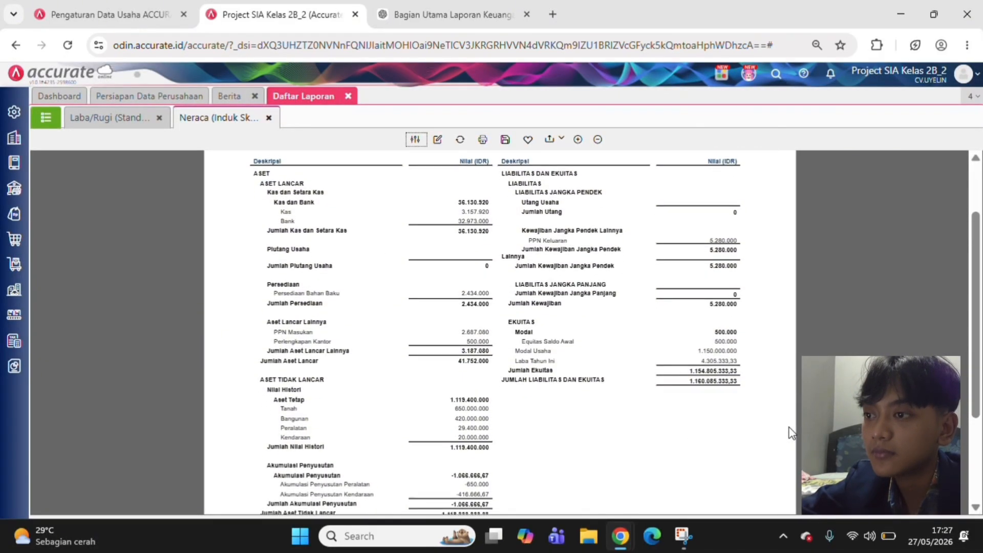
{"action": "scroll", "coordinate": [791, 432], "scroll_direction": "down", "scroll_amount": 2}
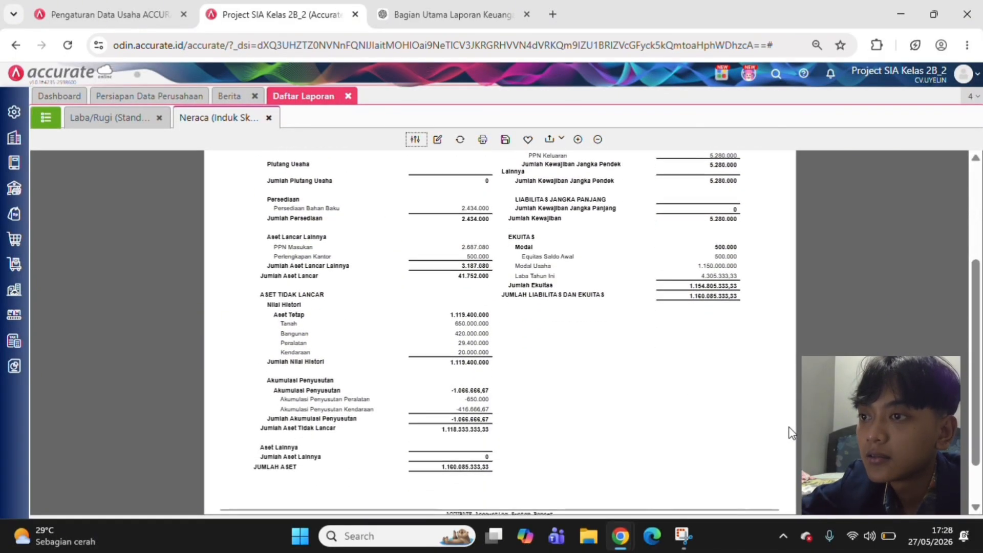
{"action": "scroll", "coordinate": [792, 433], "scroll_direction": "up", "scroll_amount": 1}
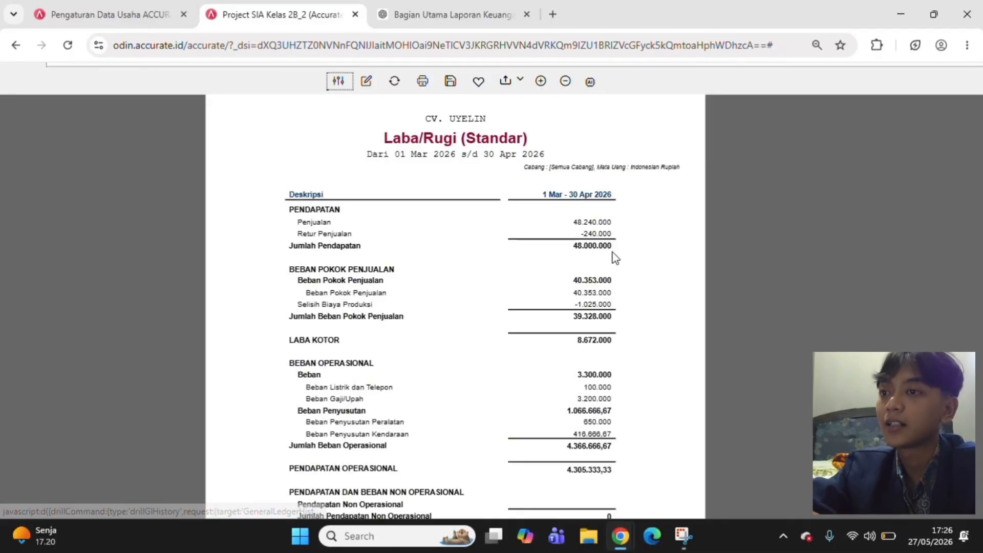
Examine the Laba/Rugi (Standar) report for 1 March to 30 April 2026, from revenue through cost of sales and operating expenses to net profit
{"action": "scroll", "coordinate": [613, 257], "scroll_direction": "up", "scroll_amount": 2, "text": "ctrl"}
{"action": "scroll", "coordinate": [614, 257], "scroll_direction": "down", "scroll_amount": 2}
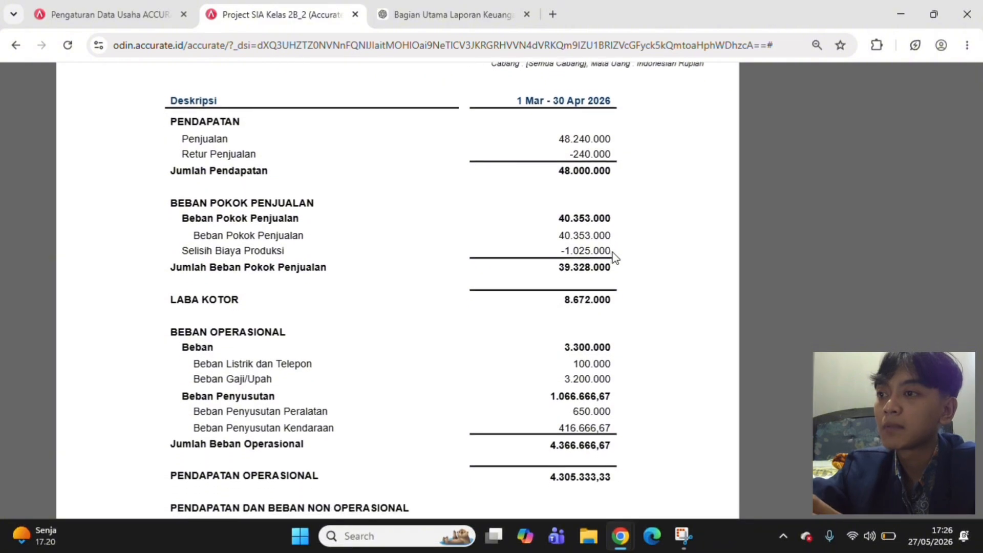
{"action": "scroll", "coordinate": [613, 257], "scroll_direction": "down", "scroll_amount": 1}
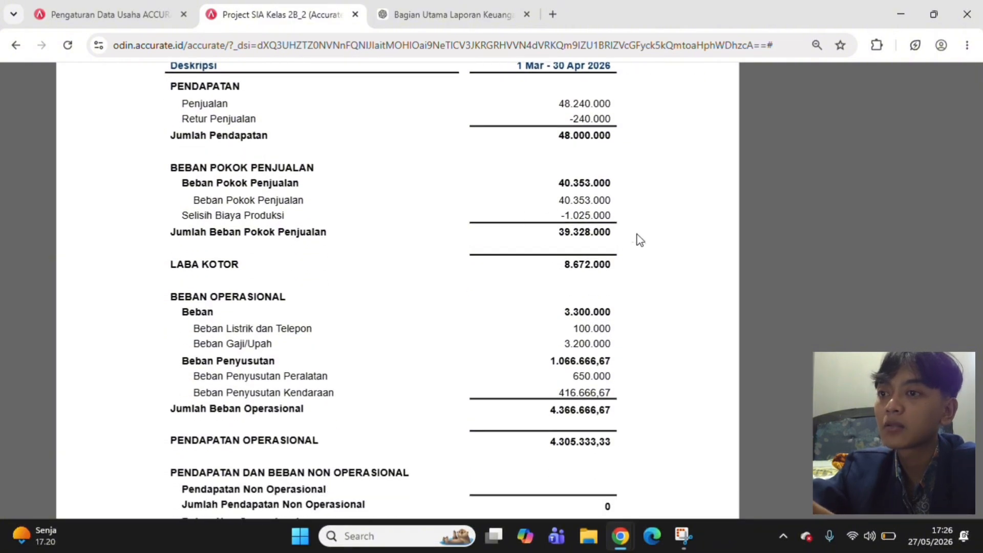
{"action": "scroll", "coordinate": [609, 293], "scroll_direction": "down", "scroll_amount": 4}
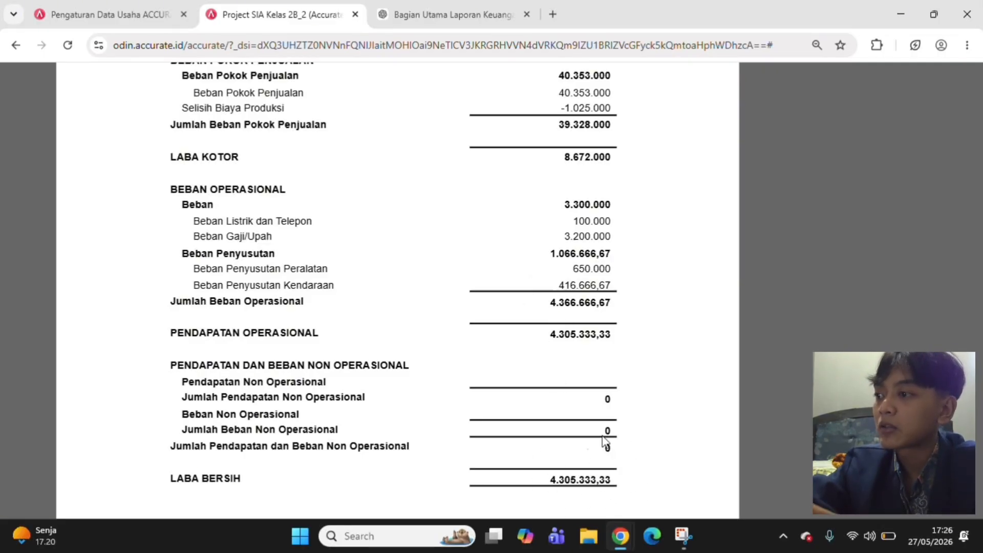
{"action": "scroll", "coordinate": [615, 408], "scroll_direction": "up", "scroll_amount": 1}
{"action": "scroll", "coordinate": [616, 409], "scroll_direction": "up", "scroll_amount": 4}
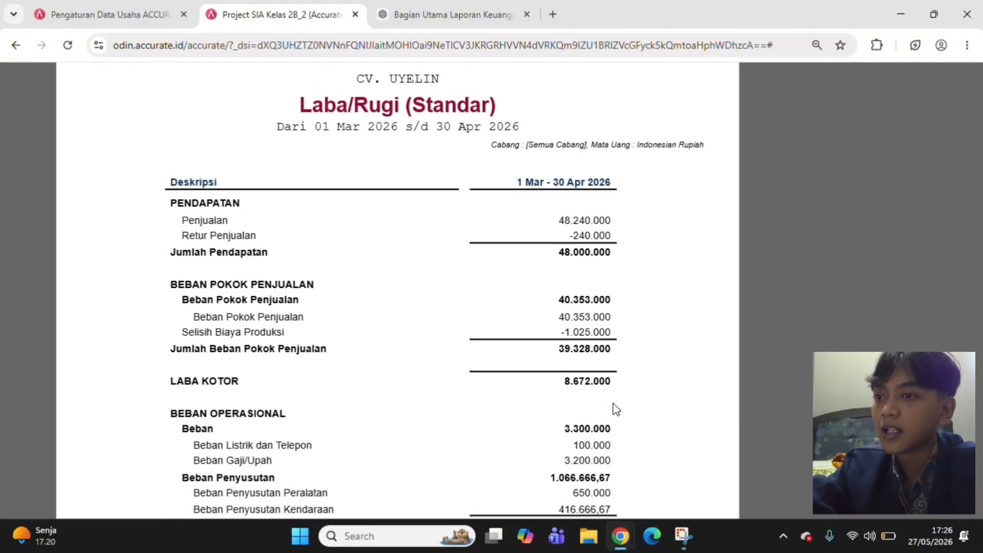
{"action": "scroll", "coordinate": [616, 410], "scroll_direction": "down", "scroll_amount": 4}
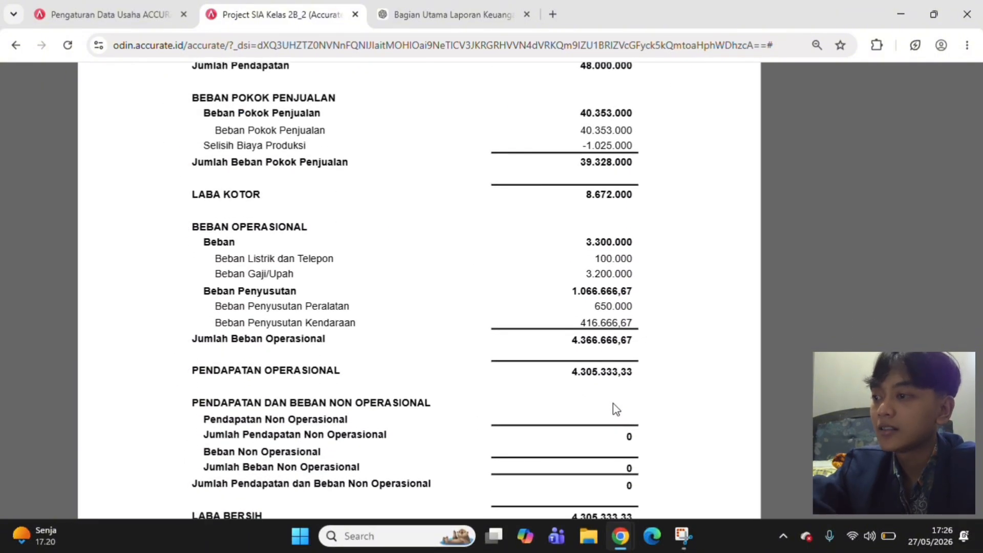
{"action": "scroll", "coordinate": [616, 409], "scroll_direction": "down", "scroll_amount": 2}
{"action": "scroll", "coordinate": [615, 408], "scroll_direction": "up", "scroll_amount": 2}
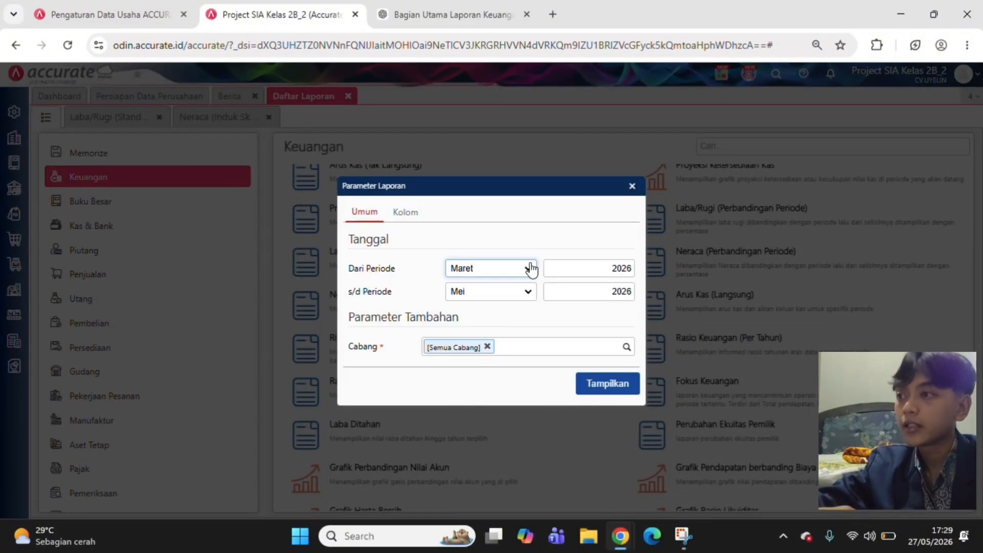
Generate the Arus Kas (Langsung) cash flow report for the period Maret 2026 to April 2026 across all branches
{"action": "left_click", "coordinate": [528, 268]}
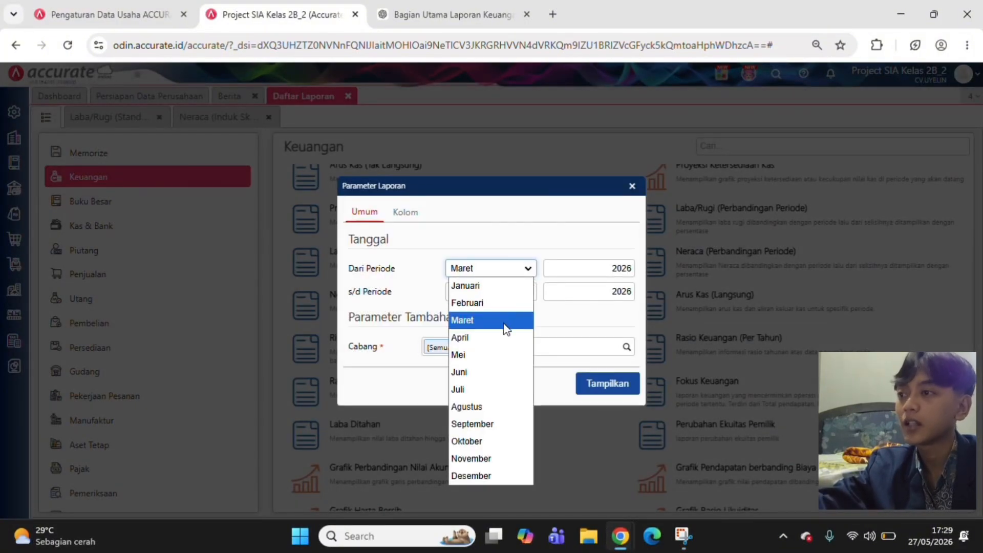
{"action": "left_click", "coordinate": [505, 322]}
{"action": "left_click", "coordinate": [529, 292]}
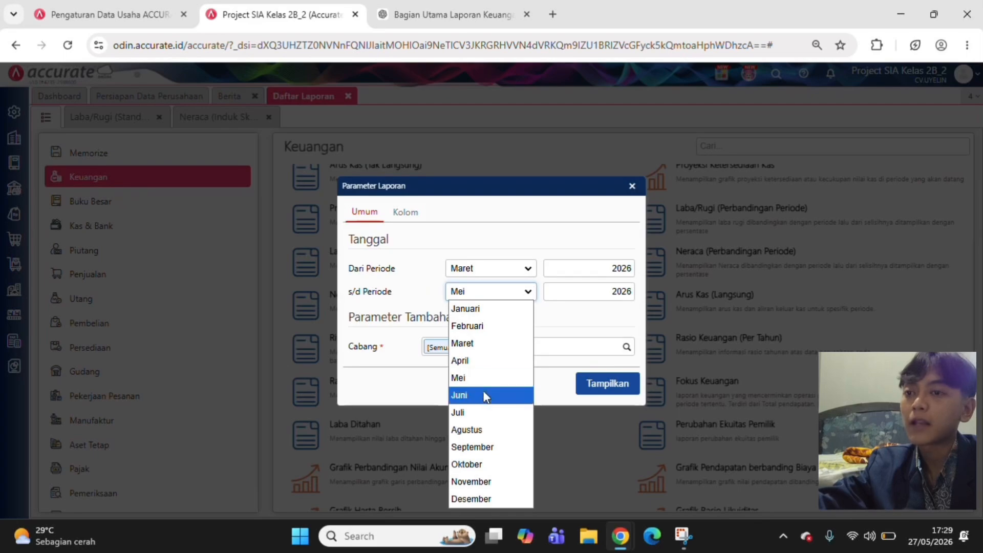
{"action": "left_click", "coordinate": [479, 361]}
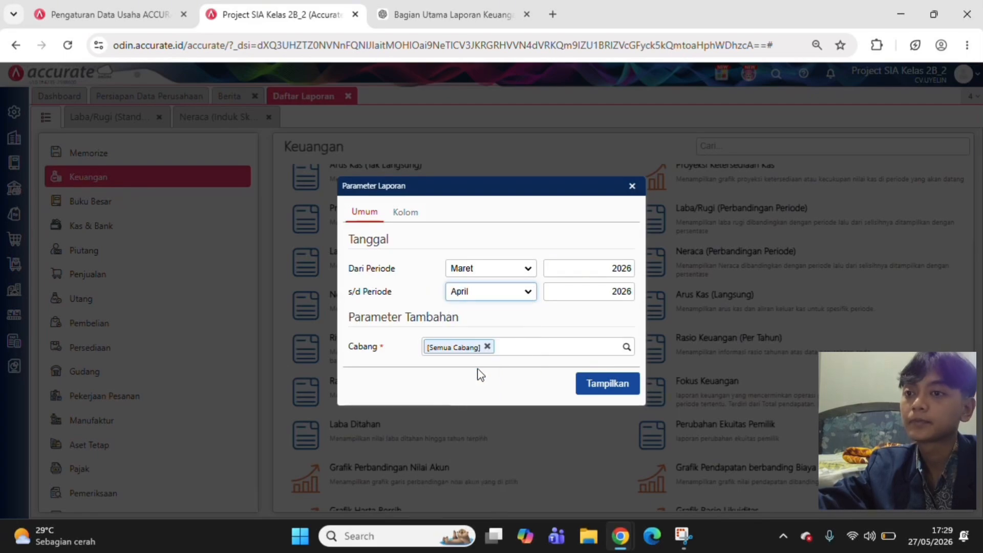
{"action": "left_click", "coordinate": [623, 385]}
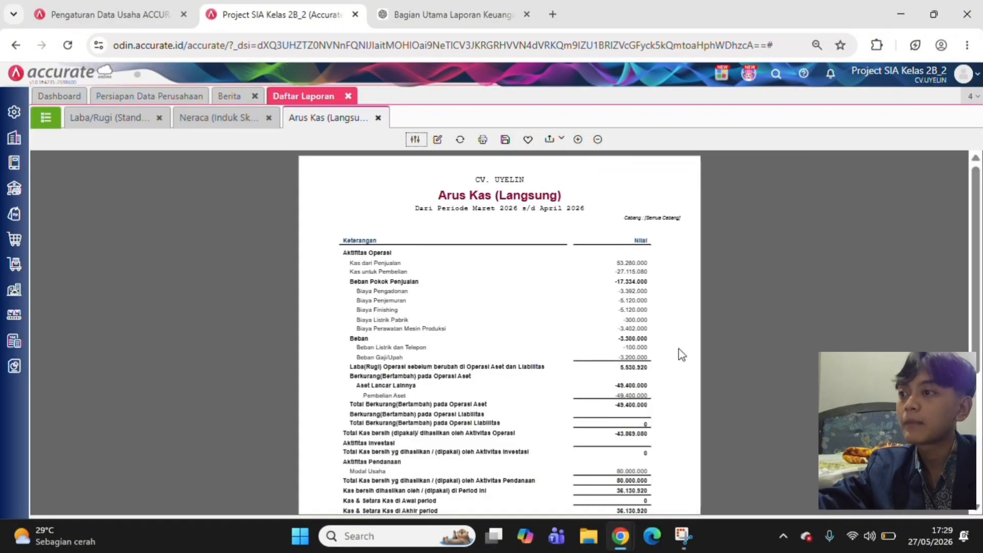
Examine the direct cash flow report's operating, investing and financing activities and its closing cash balance
{"action": "scroll", "coordinate": [672, 376], "scroll_direction": "up", "scroll_amount": 5}
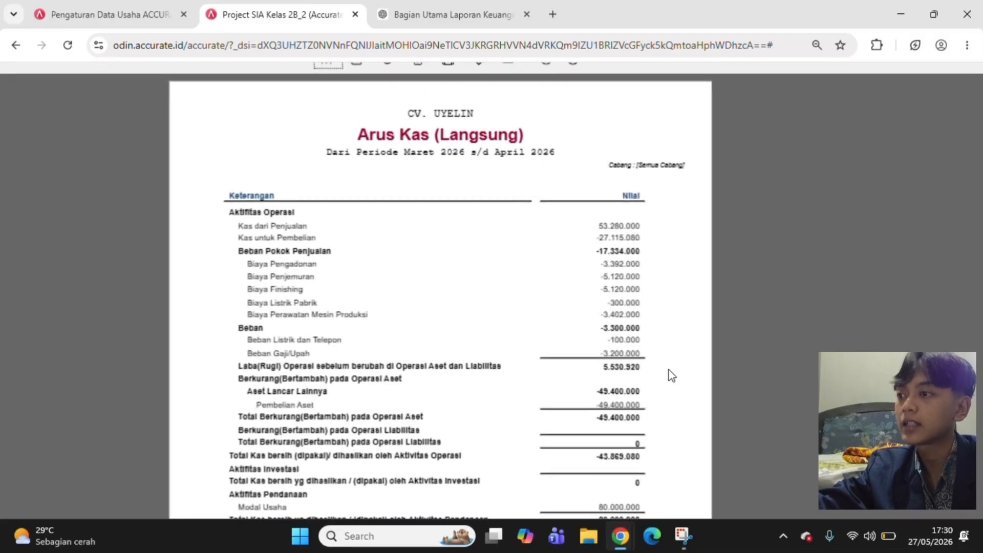
{"action": "scroll", "coordinate": [671, 375], "scroll_direction": "up", "scroll_amount": 1}
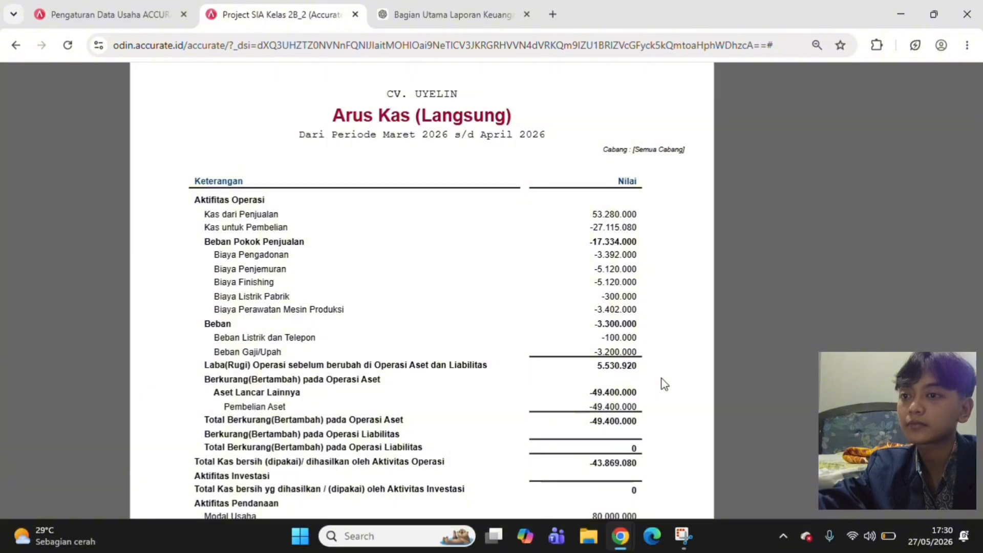
{"action": "scroll", "coordinate": [665, 383], "scroll_direction": "down", "scroll_amount": 2}
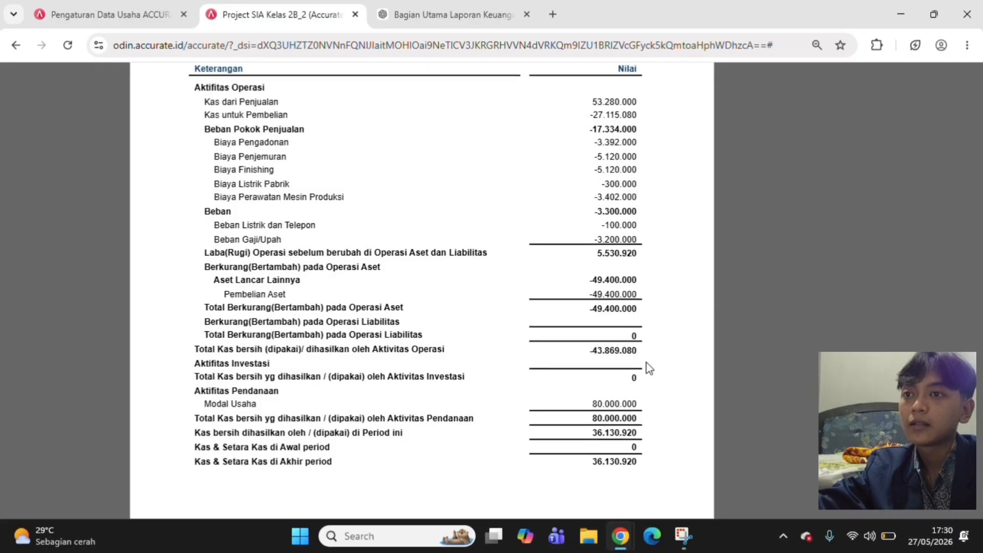
{"action": "scroll", "coordinate": [649, 368], "scroll_direction": "down", "scroll_amount": 4}
{"action": "scroll", "coordinate": [650, 368], "scroll_direction": "down", "scroll_amount": 1}
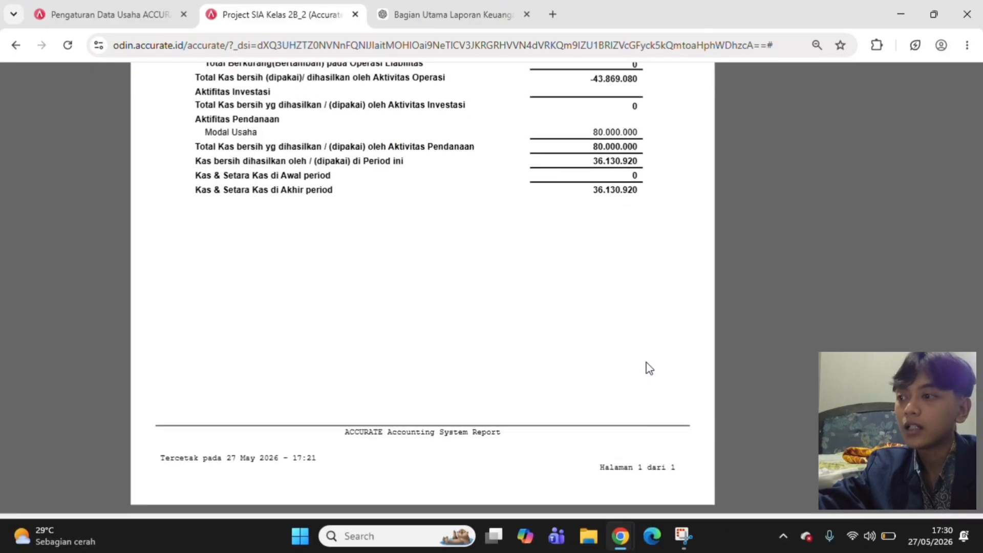
{"action": "scroll", "coordinate": [649, 368], "scroll_direction": "up", "scroll_amount": 3}
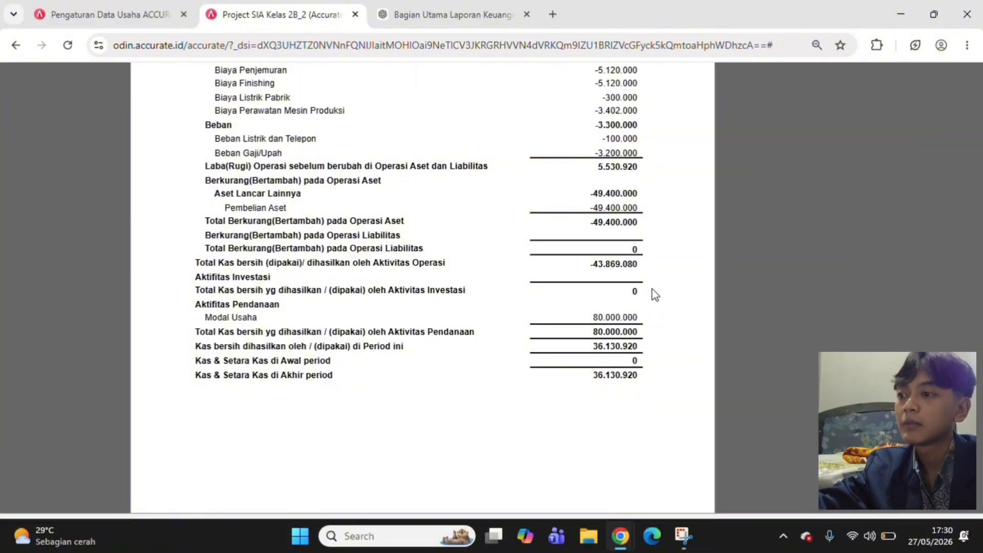
{"action": "scroll", "coordinate": [635, 362], "scroll_direction": "up", "scroll_amount": 2}
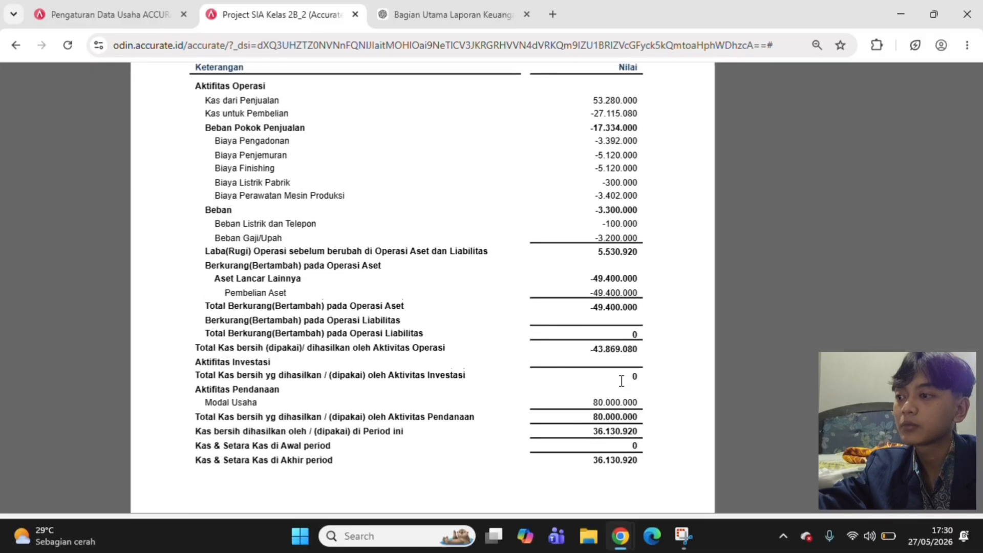
{"action": "scroll", "coordinate": [621, 382], "scroll_direction": "down", "scroll_amount": 1}
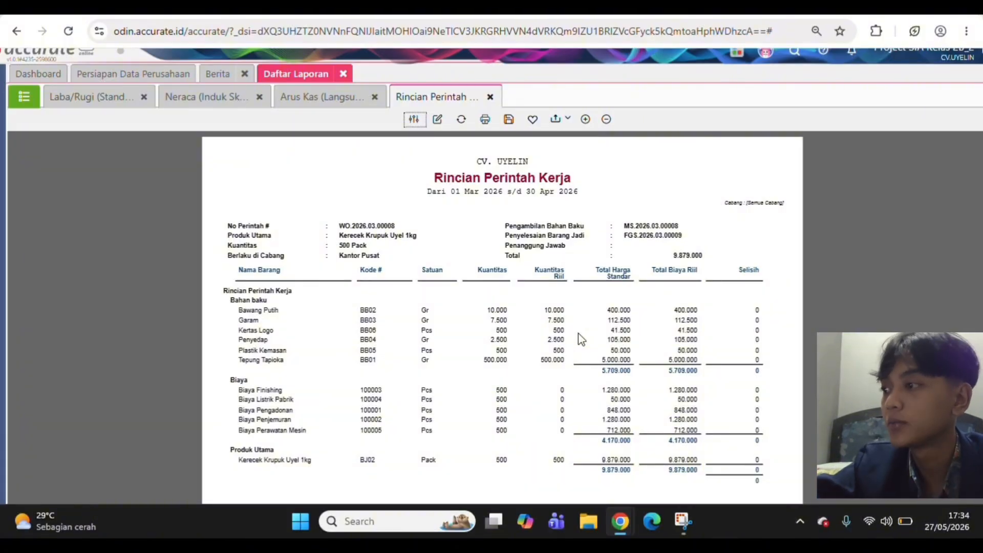
Review the material, cost and main product lines of work order WO.2026.03.00008 in the Rincian Perintah Kerja report
{"action": "scroll", "coordinate": [580, 339], "scroll_direction": "down", "scroll_amount": 1}
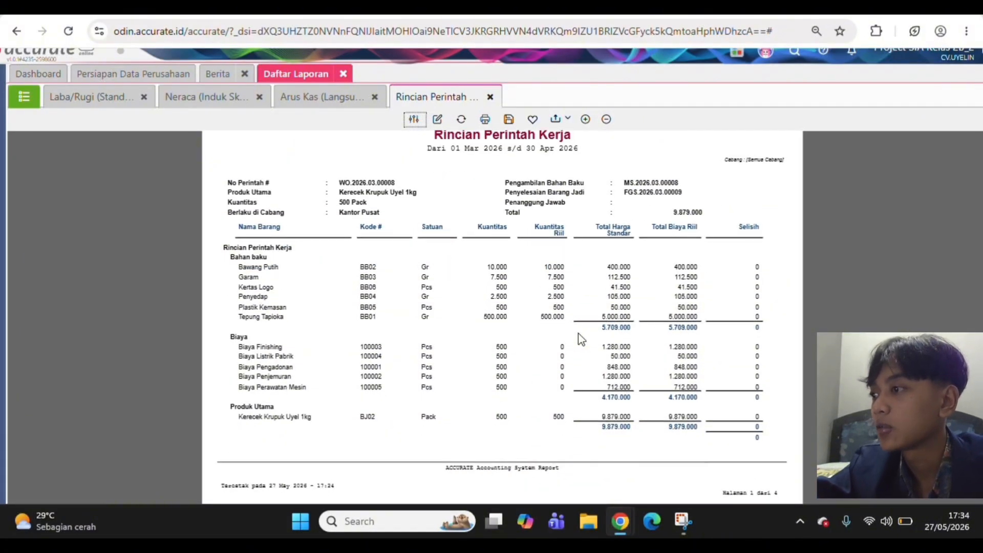
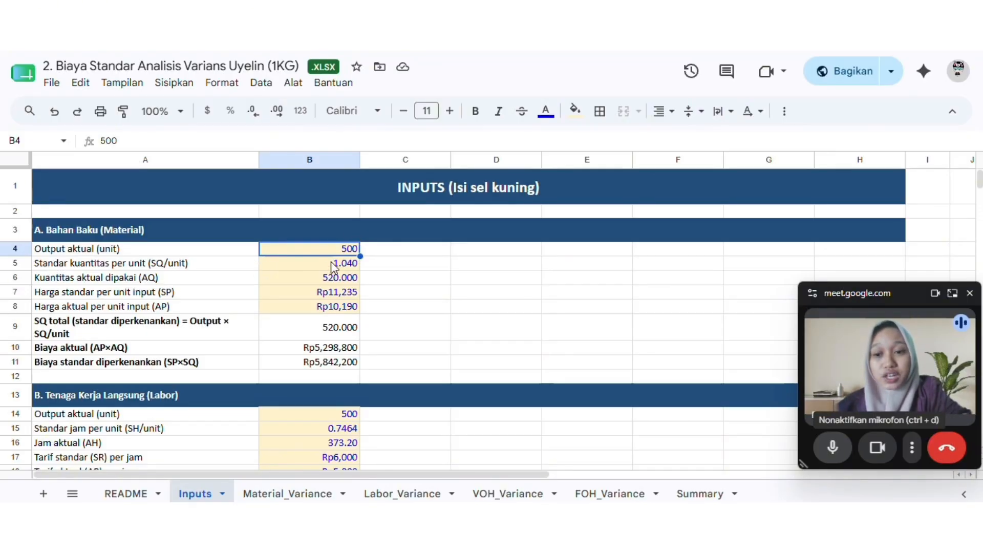
Examine the raw material (Bahan Baku) section of the Inputs sheet, from standard quantity and prices to the actual and standard cost formulas
{"action": "left_click", "coordinate": [344, 266]}
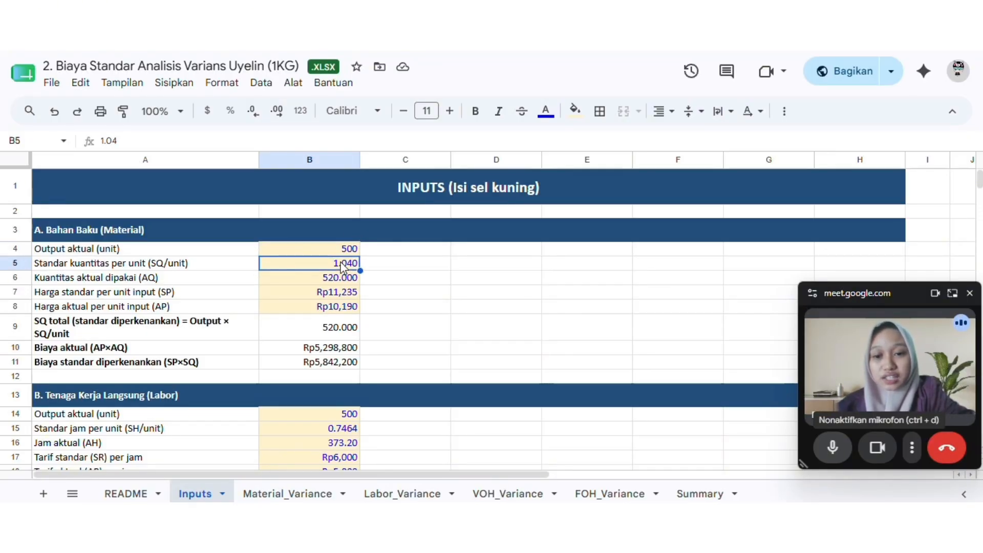
{"action": "left_click", "coordinate": [350, 283]}
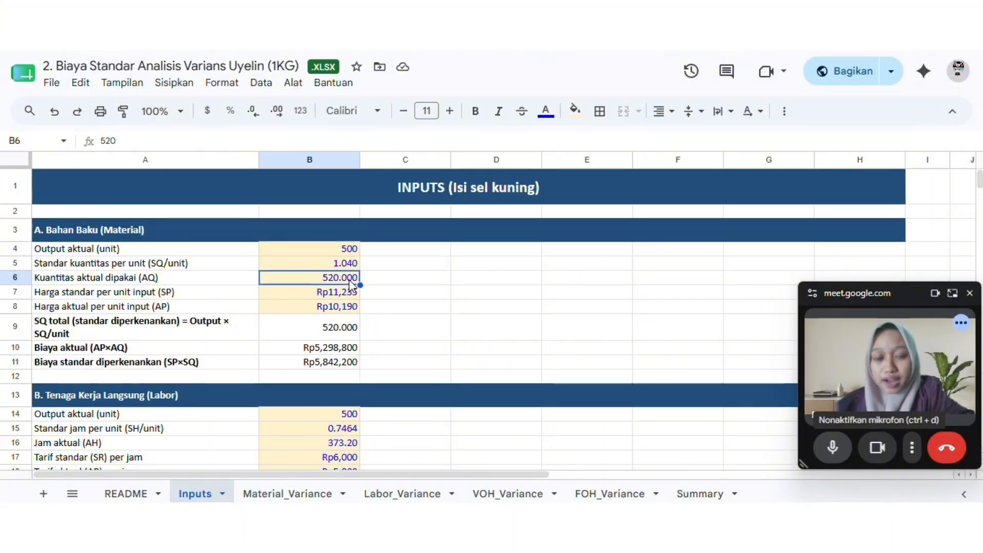
{"action": "left_click", "coordinate": [318, 294]}
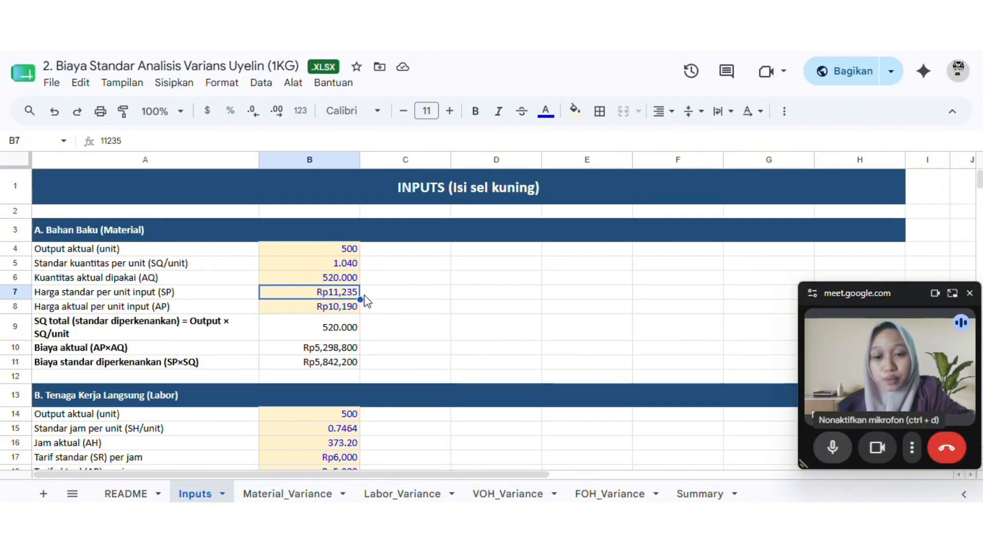
{"action": "left_click", "coordinate": [328, 311]}
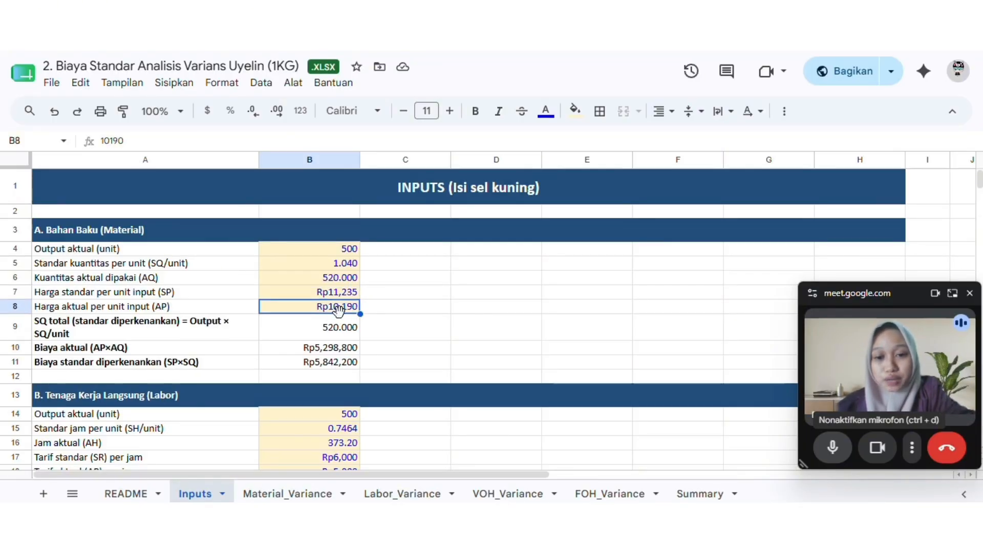
{"action": "left_click", "coordinate": [346, 352]}
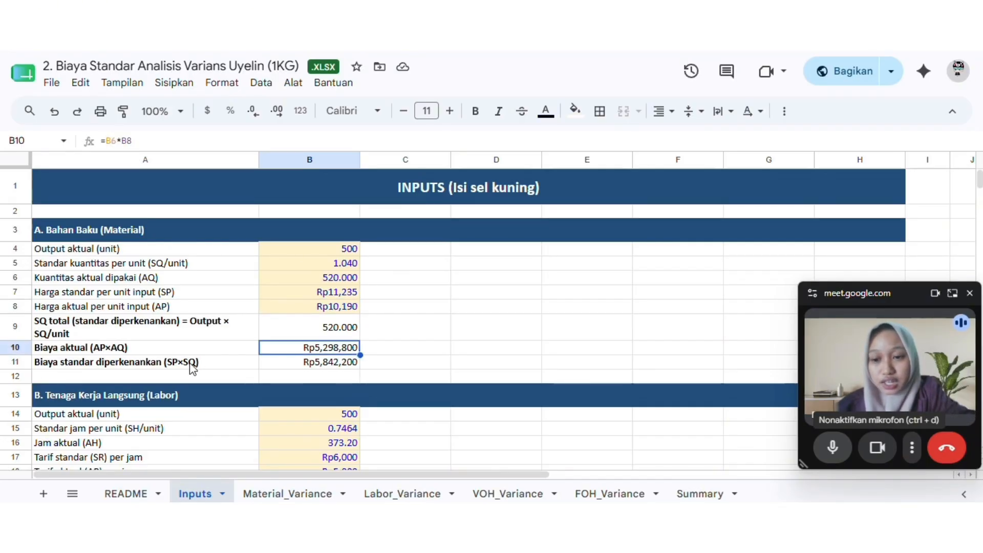
{"action": "left_click", "coordinate": [295, 365]}
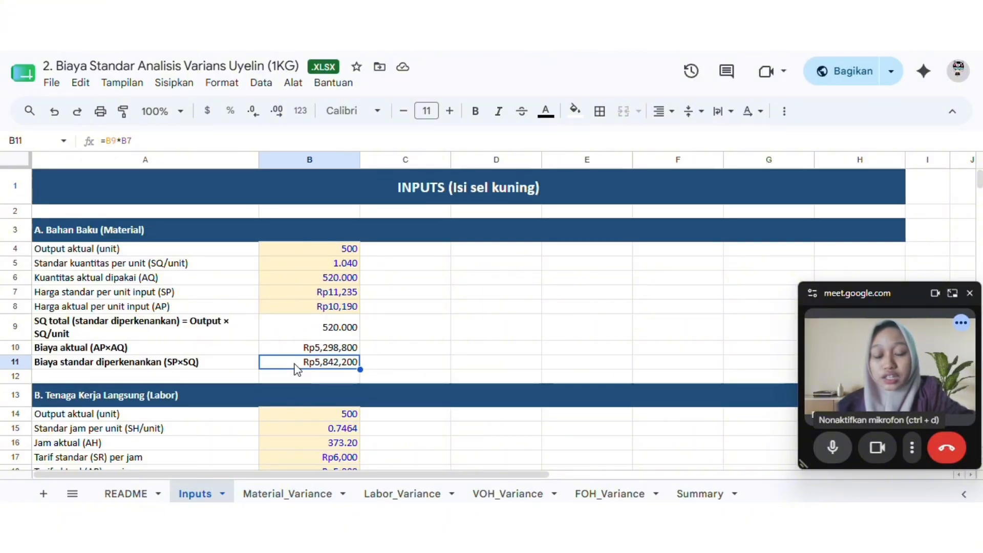
{"action": "left_click", "coordinate": [377, 366]}
Examine the direct labor (Tenaga Kerja Langsung) section, from output and hours to the Biaya standar diperkenankan (SR×SH) formula
{"action": "key", "text": "Down"}
{"action": "key", "text": "Down"}
{"action": "key", "text": "Down"}
{"action": "key", "text": "Down"}
{"action": "key", "text": "Down"}
{"action": "key", "text": "Down"}
{"action": "key", "text": "Down"}
{"action": "key", "text": "Down"}
{"action": "key", "text": "Down"}
{"action": "key", "text": "Down"}
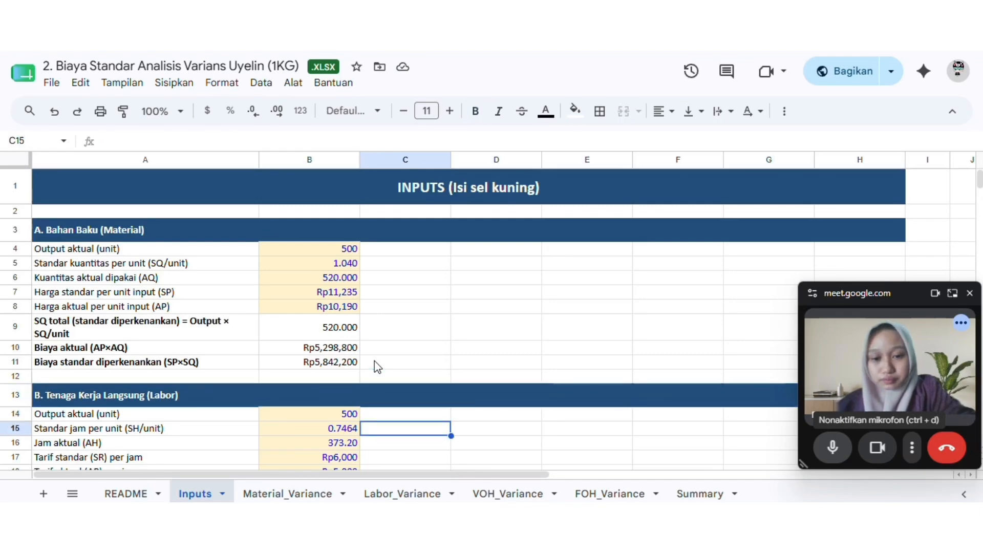
{"action": "key", "text": "Down"}
{"action": "key", "text": "Down"}
{"action": "key", "text": "Down"}
{"action": "key", "text": "Down"}
{"action": "key", "text": "Down"}
{"action": "key", "text": "Down"}
{"action": "key", "text": "Down"}
{"action": "key", "text": "Down"}
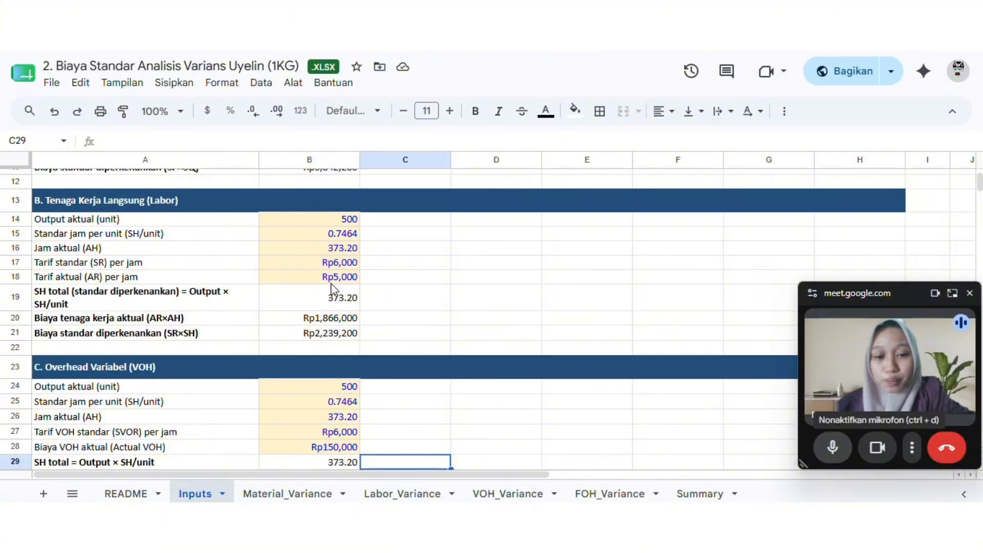
{"action": "left_click", "coordinate": [337, 337]}
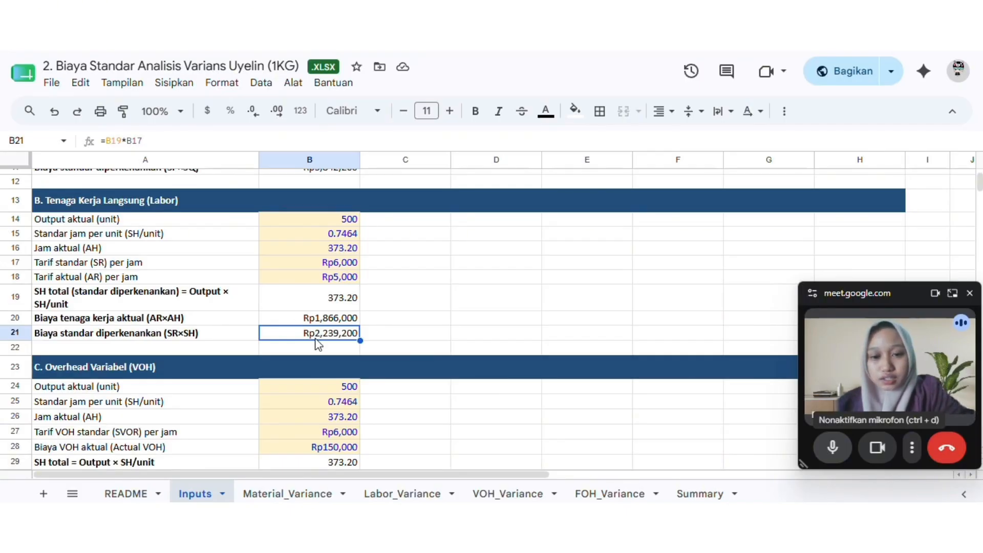
Examine the Overhead Variabel (VOH) section's output, actual hours, standard rate, total standard hours and applied VOH formula
{"action": "key", "text": "Down"}
{"action": "key", "text": "Down"}
{"action": "key", "text": "Down"}
{"action": "key", "text": "Down"}
{"action": "key", "text": "Down"}
{"action": "key", "text": "Down"}
{"action": "key", "text": "Down"}
{"action": "key", "text": "Down"}
{"action": "key", "text": "Down"}
{"action": "key", "text": "Down"}
{"action": "key", "text": "Down"}
{"action": "key", "text": "Down"}
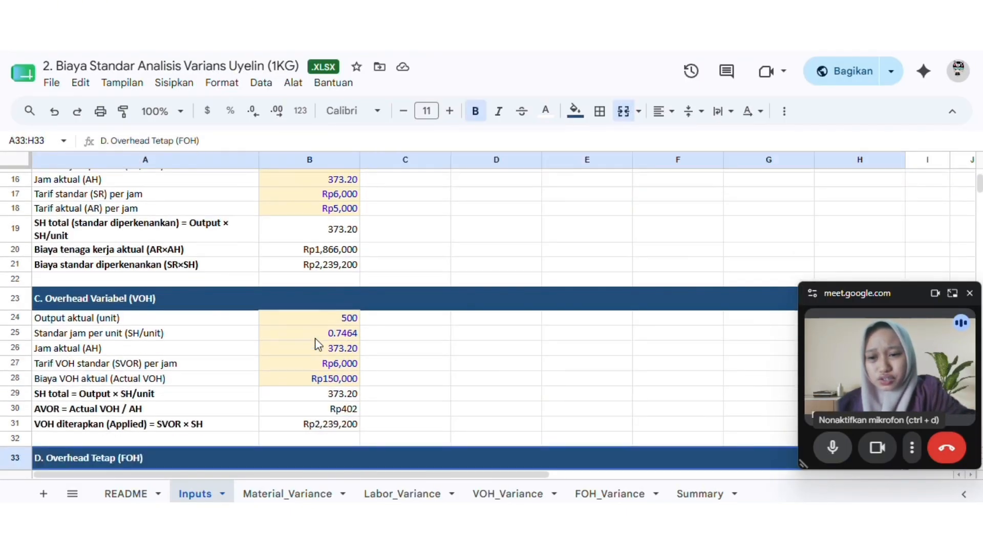
{"action": "key", "text": "Down"}
{"action": "key", "text": "Down"}
{"action": "key", "text": "Down"}
{"action": "key", "text": "Down"}
{"action": "key", "text": "Down"}
{"action": "key", "text": "Down"}
{"action": "key", "text": "Down"}
{"action": "key", "text": "Down"}
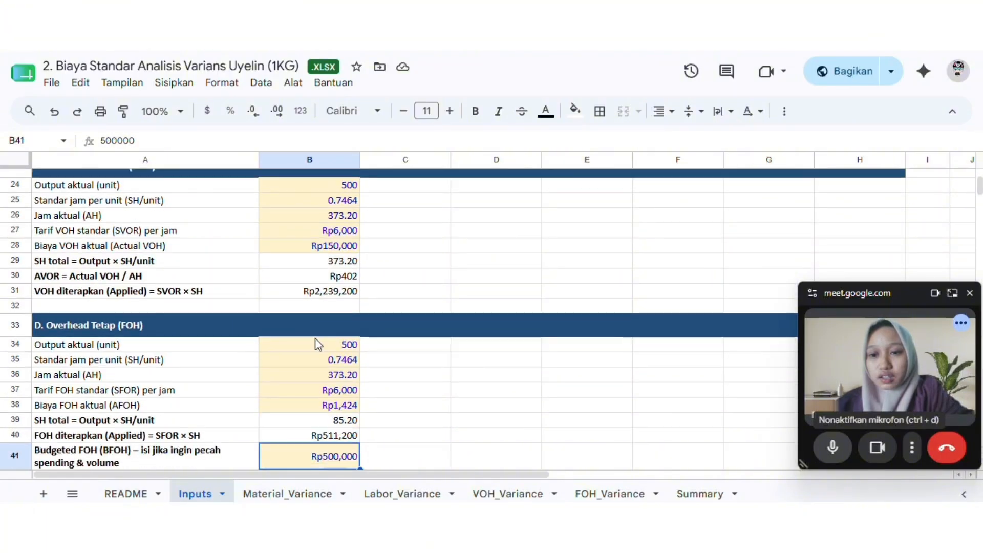
{"action": "key", "text": "Up"}
{"action": "key", "text": "Up"}
{"action": "key", "text": "Up"}
{"action": "key", "text": "Up"}
{"action": "key", "text": "Up"}
{"action": "key", "text": "Up"}
{"action": "key", "text": "Up"}
{"action": "key", "text": "Up"}
{"action": "key", "text": "Up"}
{"action": "key", "text": "Up"}
{"action": "key", "text": "Up"}
{"action": "key", "text": "Up"}
{"action": "key", "text": "Up"}
{"action": "key", "text": "Up"}
{"action": "key", "text": "Up"}
{"action": "key", "text": "Up"}
{"action": "key", "text": "Up"}
{"action": "key", "text": "Up"}
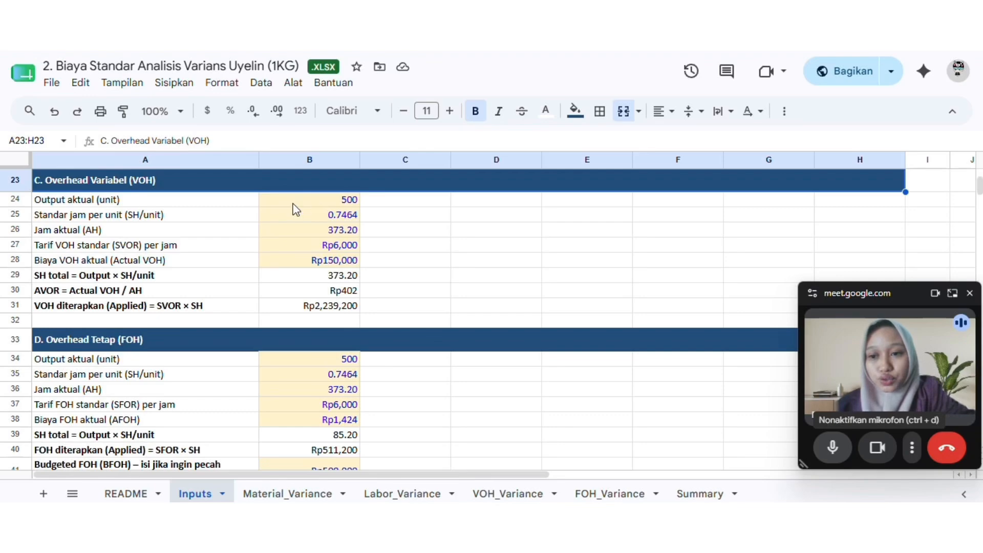
{"action": "left_click", "coordinate": [201, 203]}
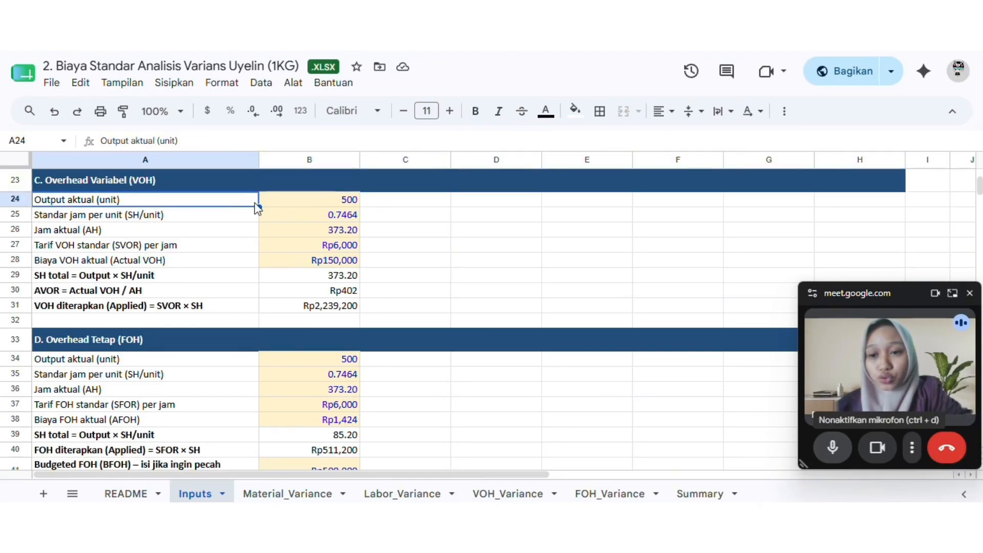
{"action": "left_click", "coordinate": [289, 201]}
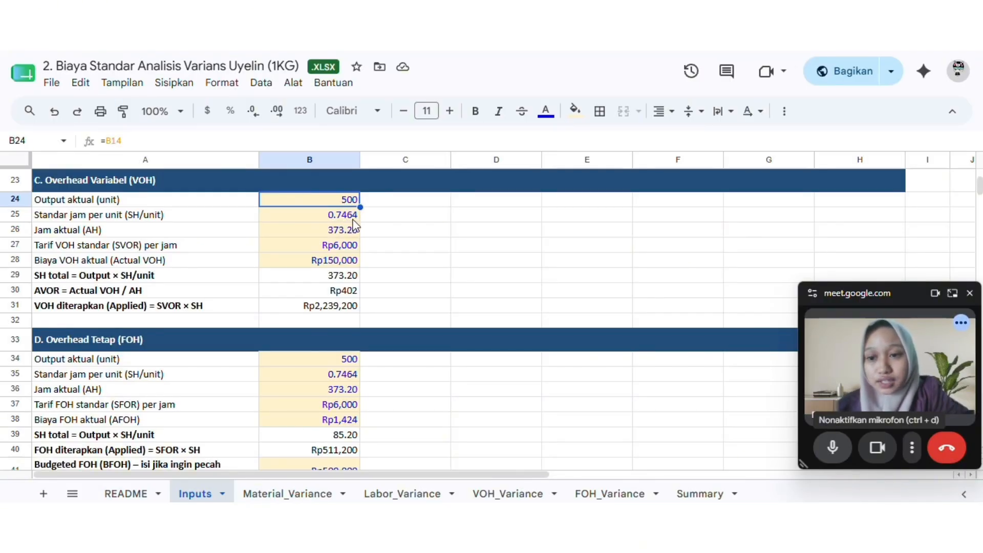
{"action": "left_click", "coordinate": [188, 233]}
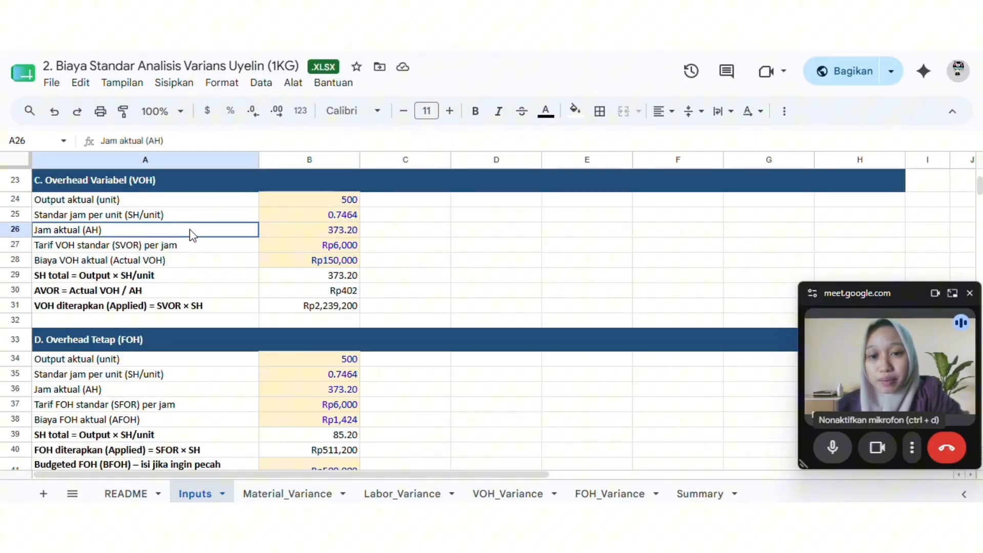
{"action": "left_click", "coordinate": [301, 233]}
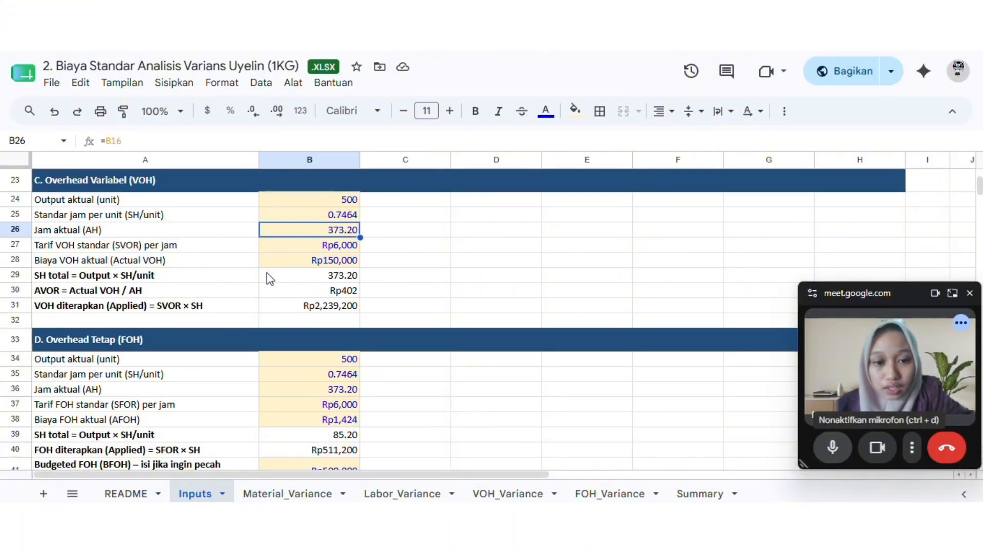
{"action": "left_click", "coordinate": [295, 246]}
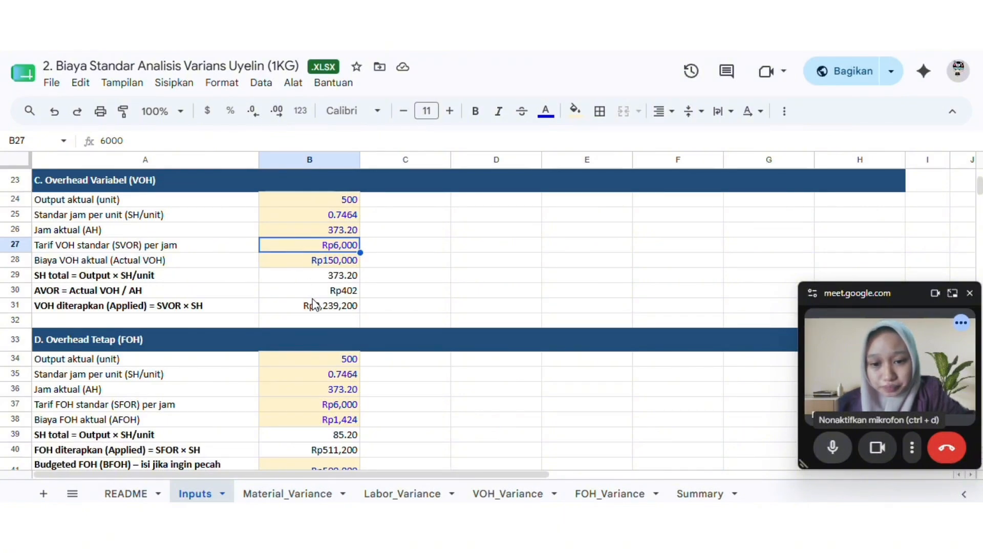
{"action": "left_click", "coordinate": [314, 279]}
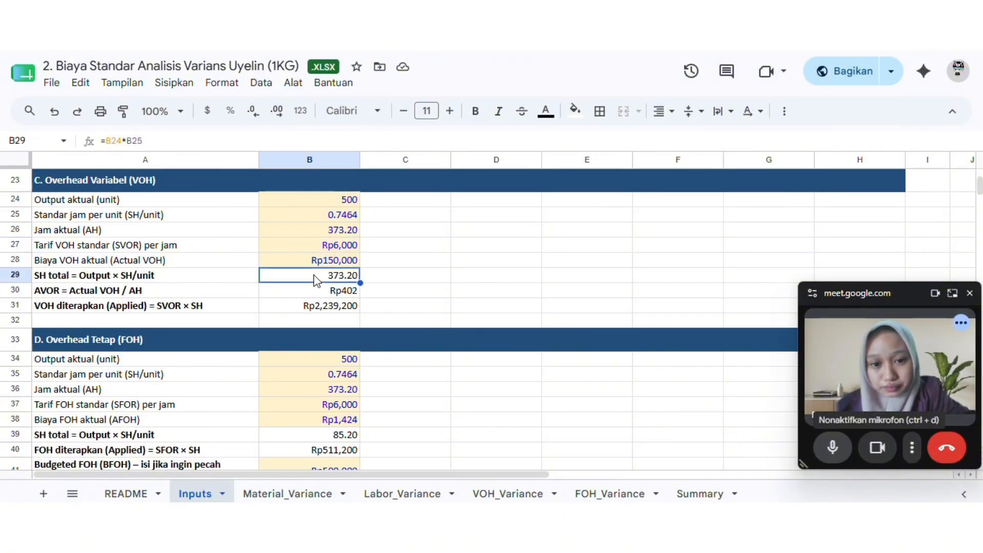
{"action": "left_click", "coordinate": [329, 309]}
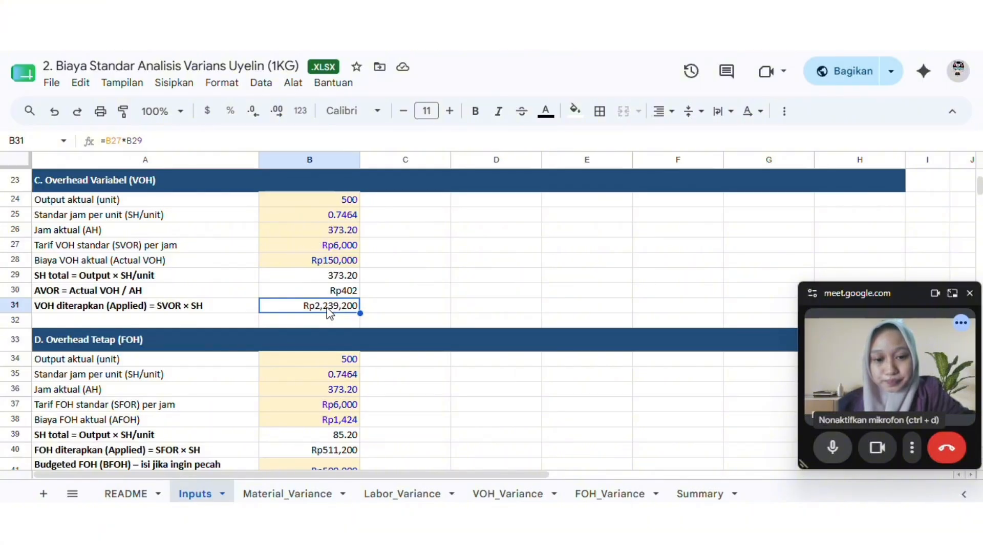
Look over the whole Overhead Tetap (FOH) section, from actual output to the Budgeted FOH entry and its note
{"action": "key", "text": "Down"}
{"action": "key", "text": "Down"}
{"action": "key", "text": "Down"}
{"action": "key", "text": "Down"}
{"action": "key", "text": "Down"}
{"action": "key", "text": "Down"}
{"action": "key", "text": "Down"}
{"action": "key", "text": "Down"}
{"action": "key", "text": "Down"}
{"action": "key", "text": "Down"}
{"action": "key", "text": "Down"}
{"action": "key", "text": "Down"}
{"action": "key", "text": "Down"}
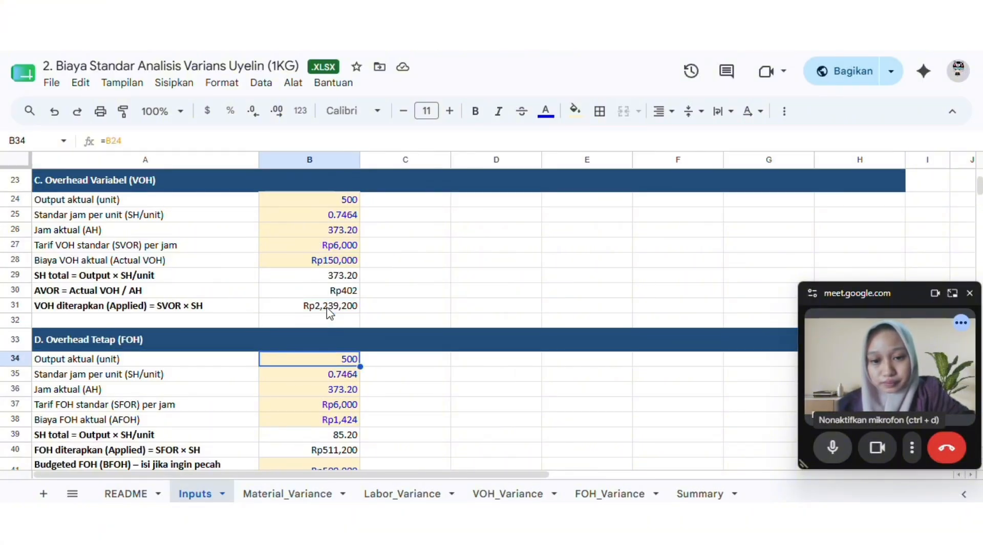
{"action": "key", "text": "Down"}
{"action": "key", "text": "Down"}
{"action": "key", "text": "Down"}
{"action": "key", "text": "Down"}
{"action": "key", "text": "Down"}
{"action": "key", "text": "Down"}
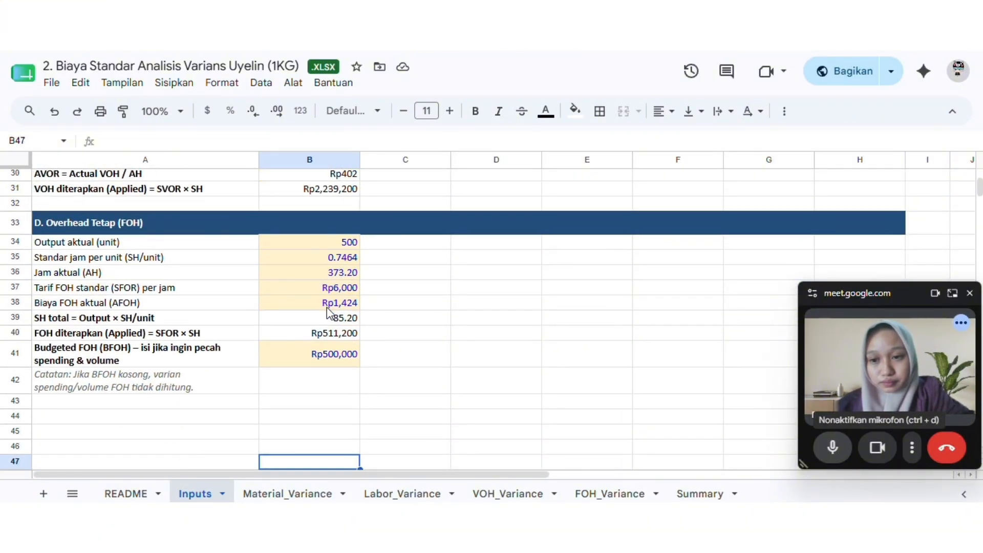
{"action": "key", "text": "Up"}
{"action": "key", "text": "Up"}
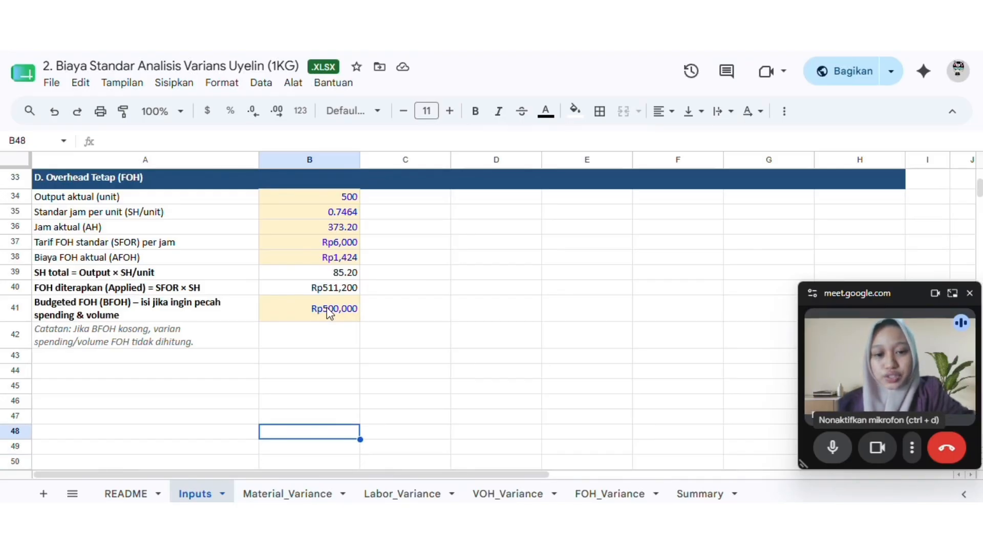
{"action": "key", "text": "Up"}
{"action": "key", "text": "Up"}
{"action": "key", "text": "Up"}
{"action": "key", "text": "Up"}
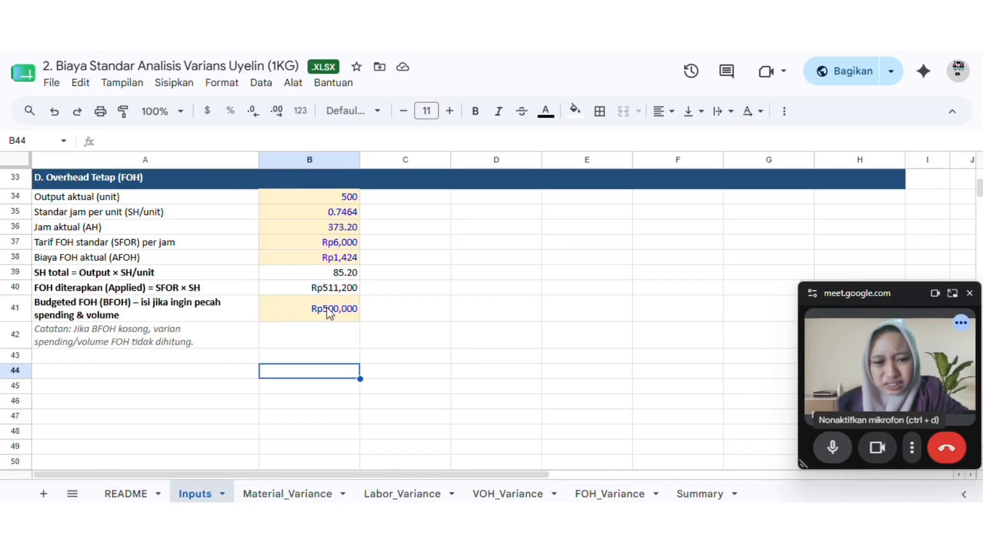
{"action": "key", "text": "Down"}
{"action": "key", "text": "Down"}
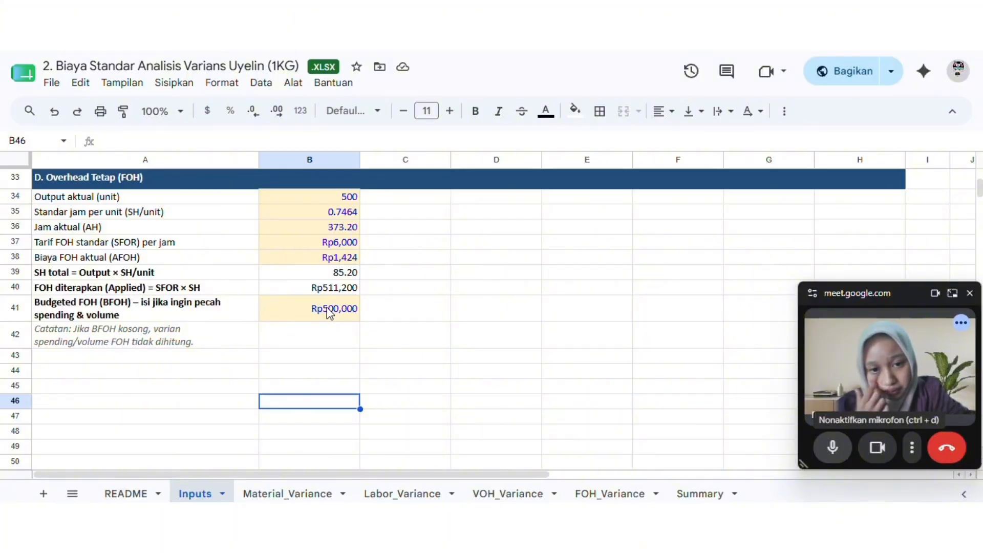
{"action": "key", "text": "Up"}
{"action": "key", "text": "Up"}
{"action": "key", "text": "Up"}
{"action": "key", "text": "Up"}
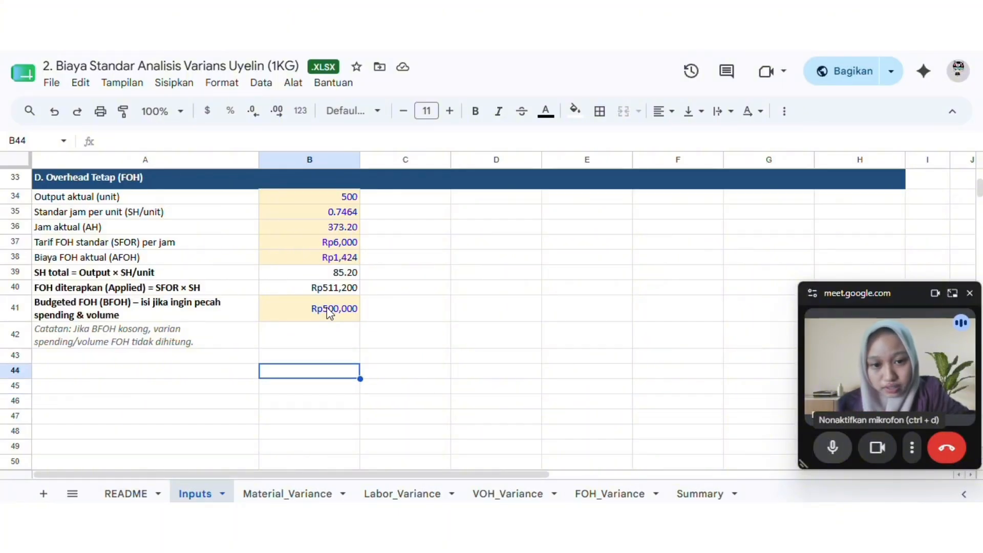
{"action": "key", "text": "Up"}
{"action": "key", "text": "Up"}
{"action": "key", "text": "Up"}
{"action": "key", "text": "Up"}
{"action": "key", "text": "Up"}
{"action": "key", "text": "Up"}
{"action": "key", "text": "Up"}
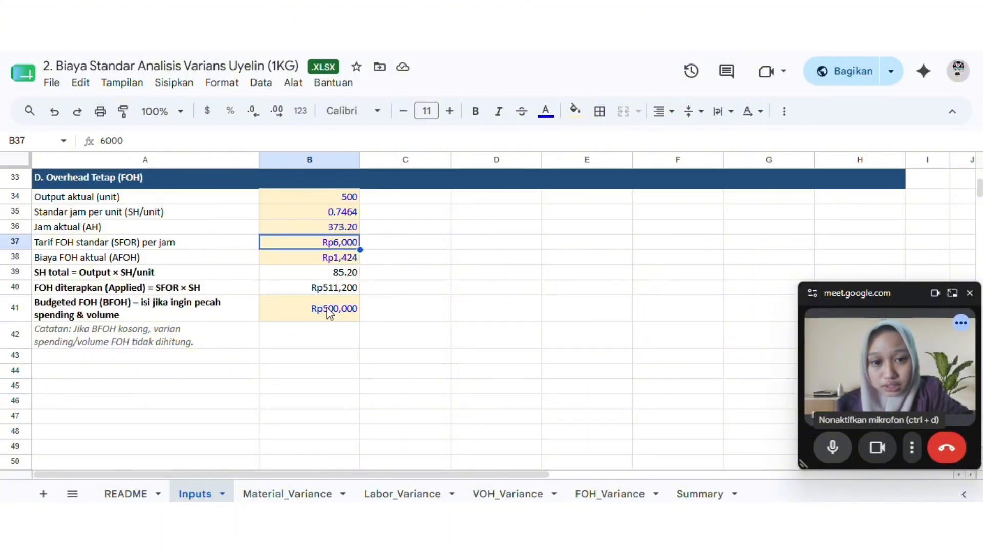
{"action": "key", "text": "Up"}
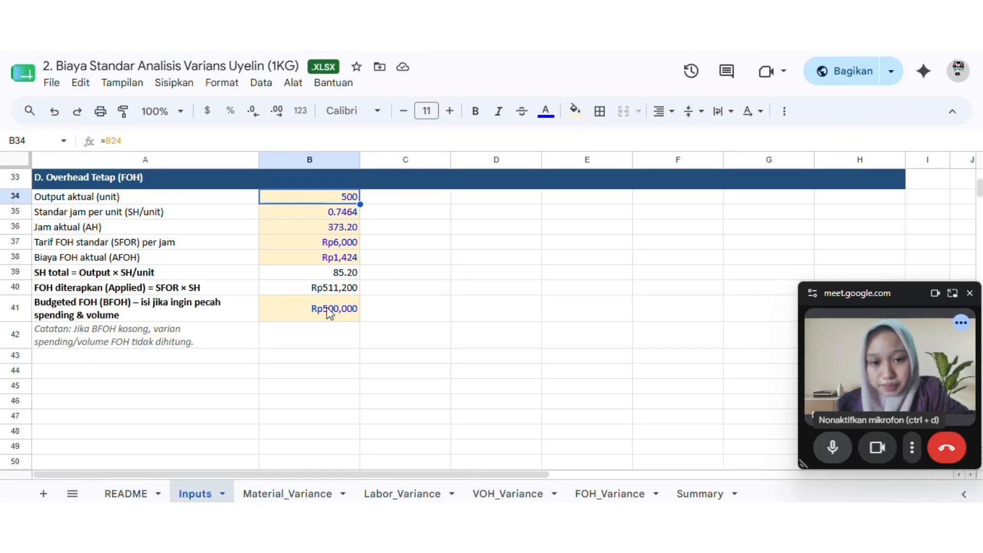
{"action": "key", "text": "Up"}
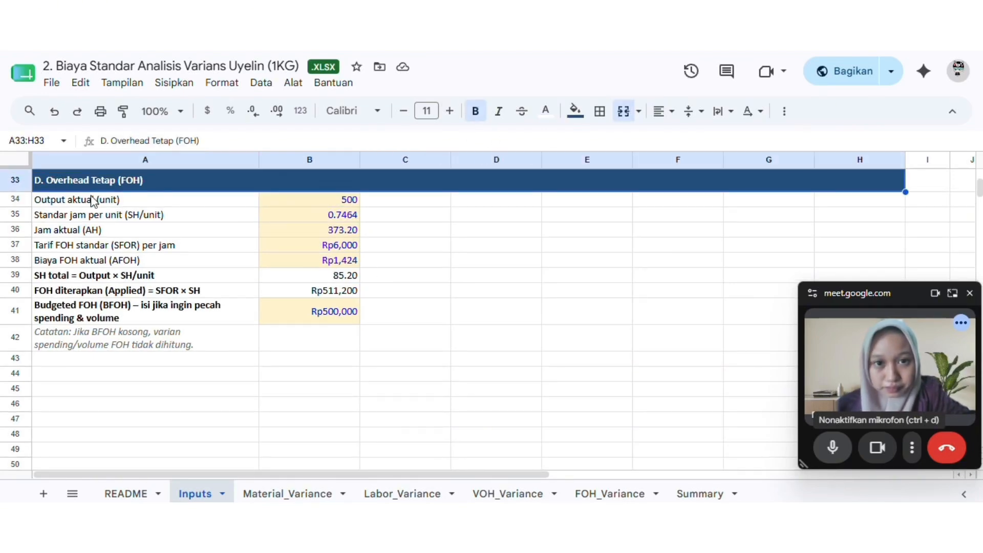
Check the FOH standard rate, actual FOH cost, total standard hours and applied FOH formula in cells B37 to B40
{"action": "left_click", "coordinate": [309, 245]}
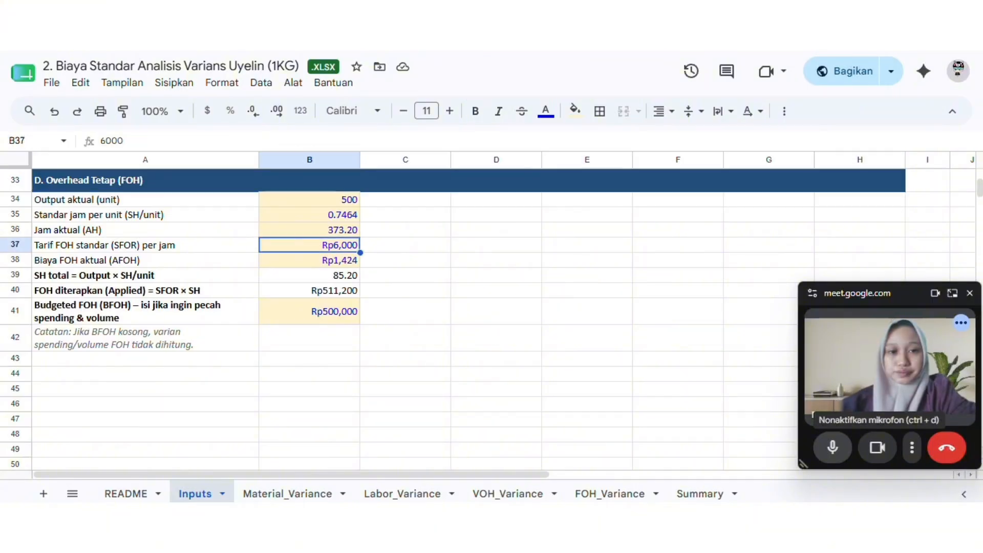
{"action": "left_click", "coordinate": [115, 247]}
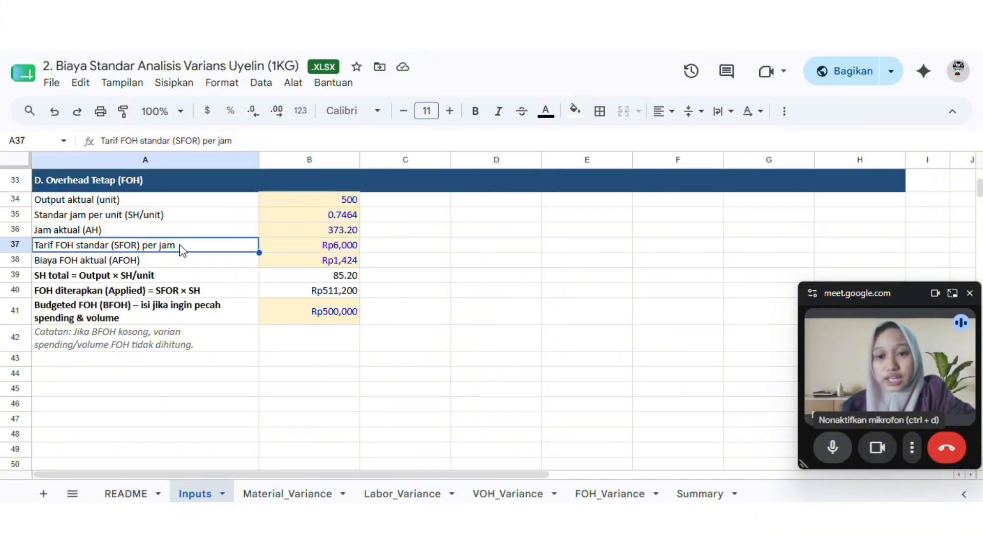
{"action": "left_click", "coordinate": [352, 247]}
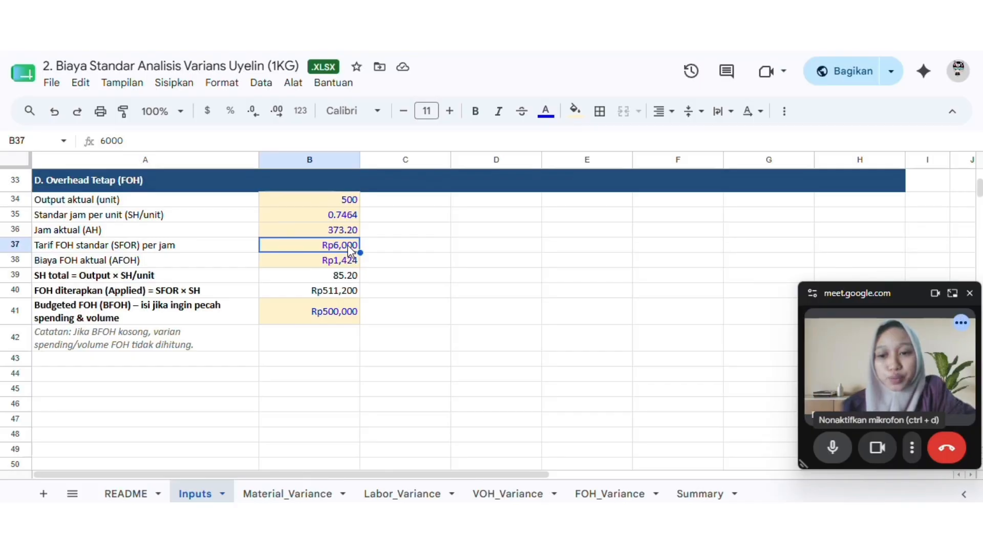
{"action": "left_click", "coordinate": [127, 262]}
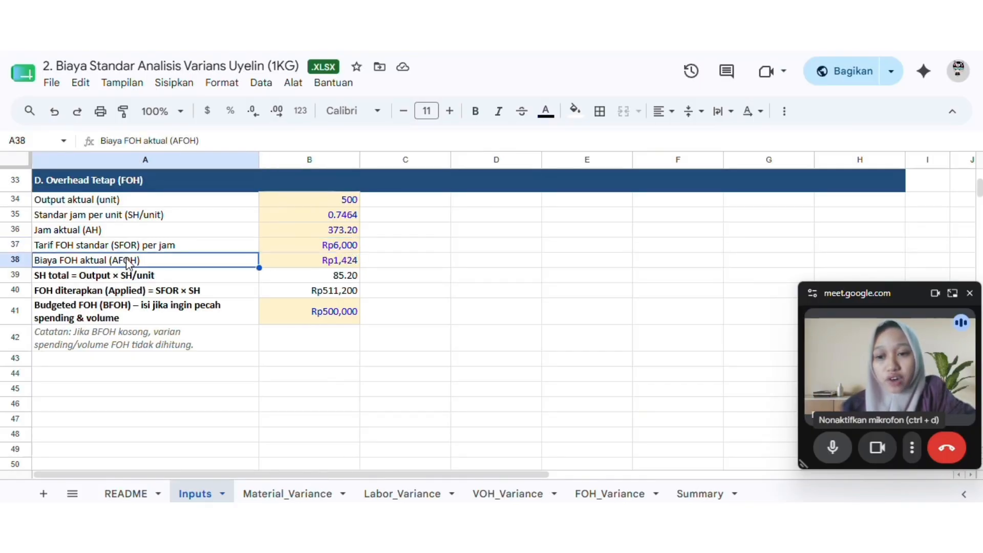
{"action": "left_click", "coordinate": [343, 262]}
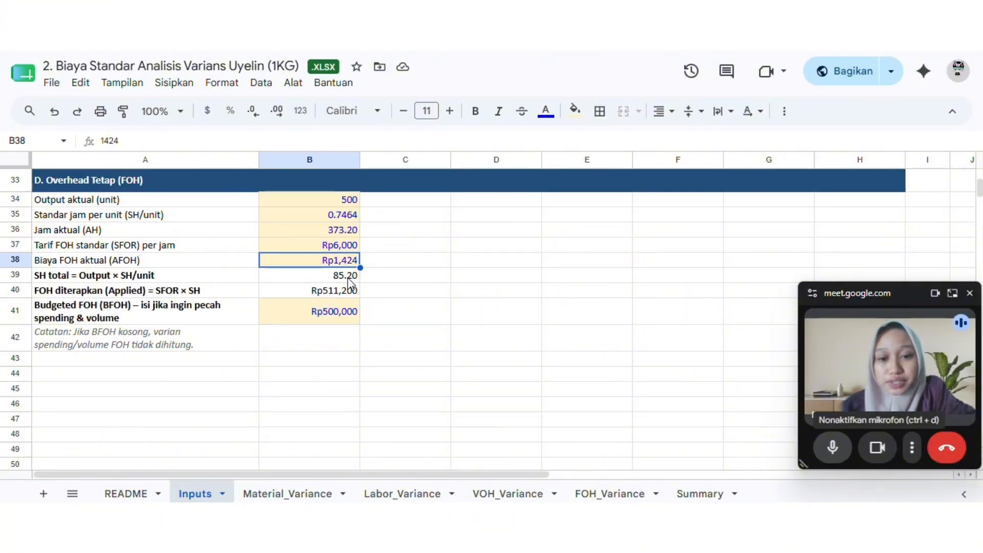
{"action": "left_click", "coordinate": [349, 279]}
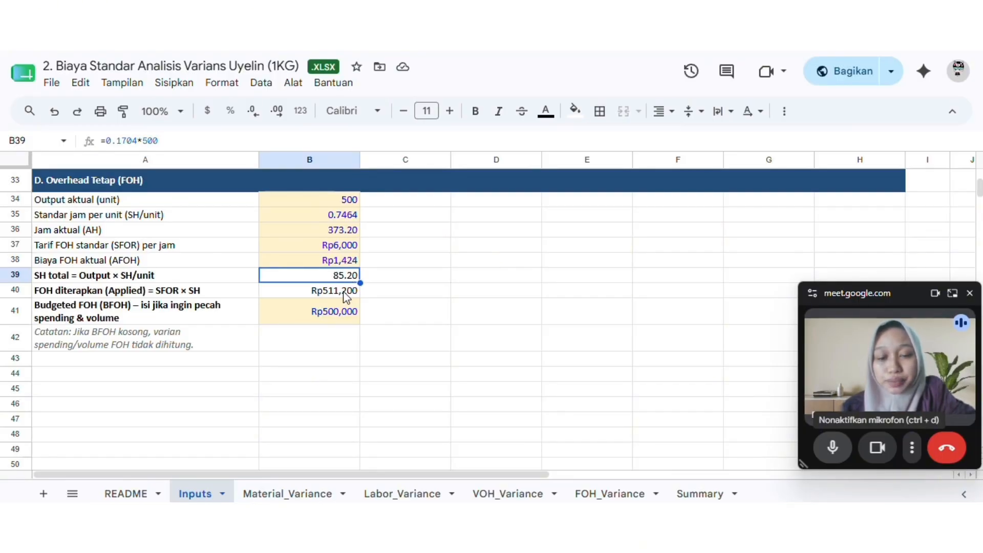
{"action": "left_click", "coordinate": [347, 295]}
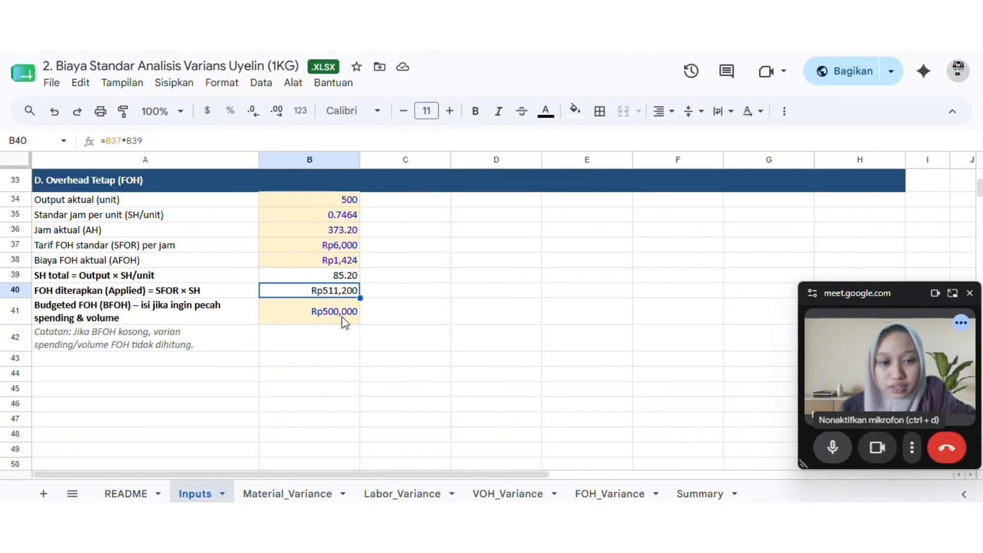
Check the Budgeted FOH entry, and review the Summary sheet's variance table with the U/F classification of the VOH and FOH totals
{"action": "left_click", "coordinate": [286, 317]}
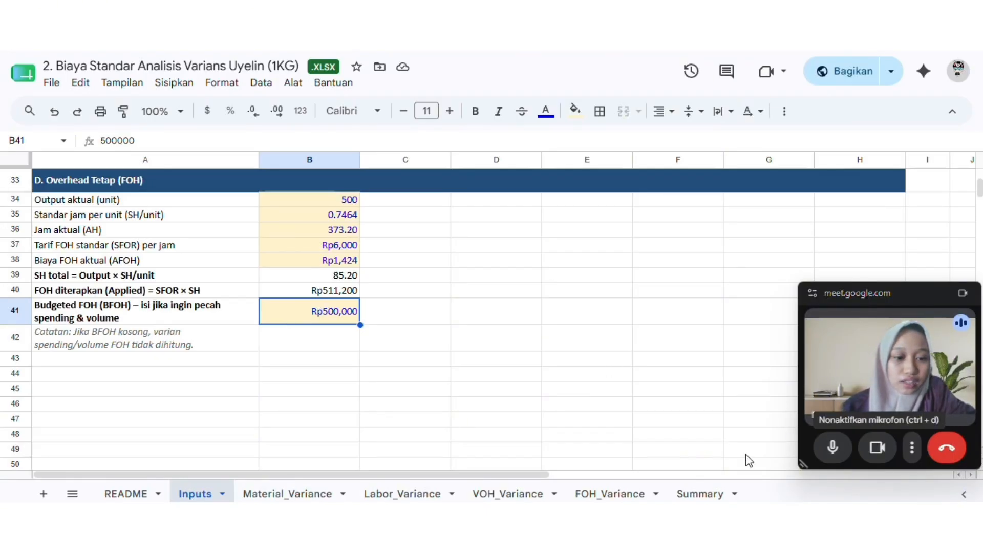
{"action": "left_click", "coordinate": [700, 495]}
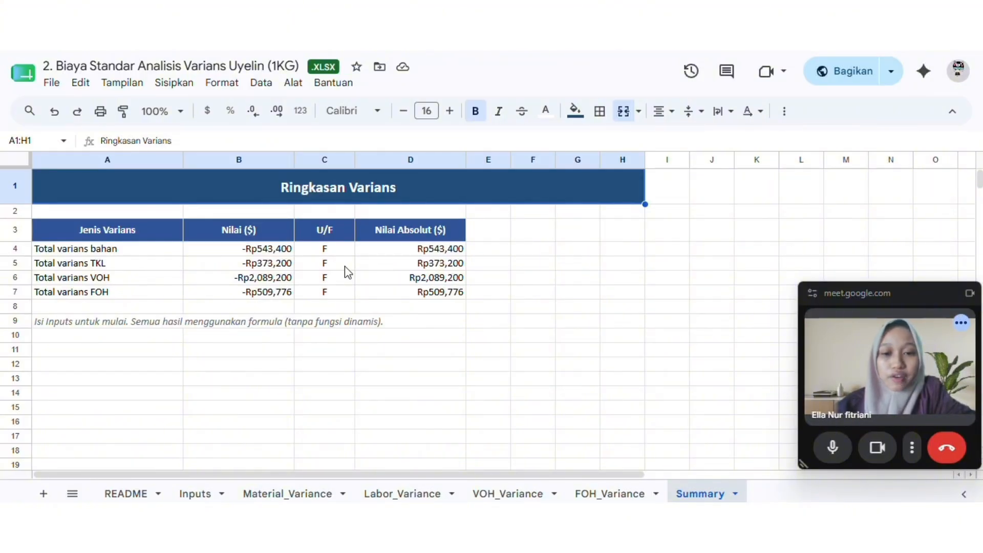
{"action": "left_click", "coordinate": [338, 281]}
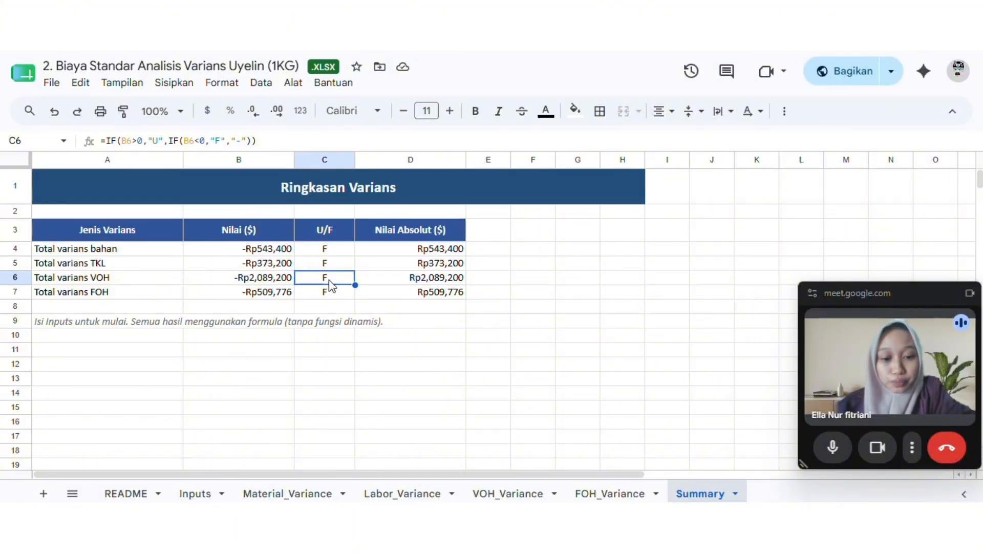
{"action": "left_click", "coordinate": [332, 294]}
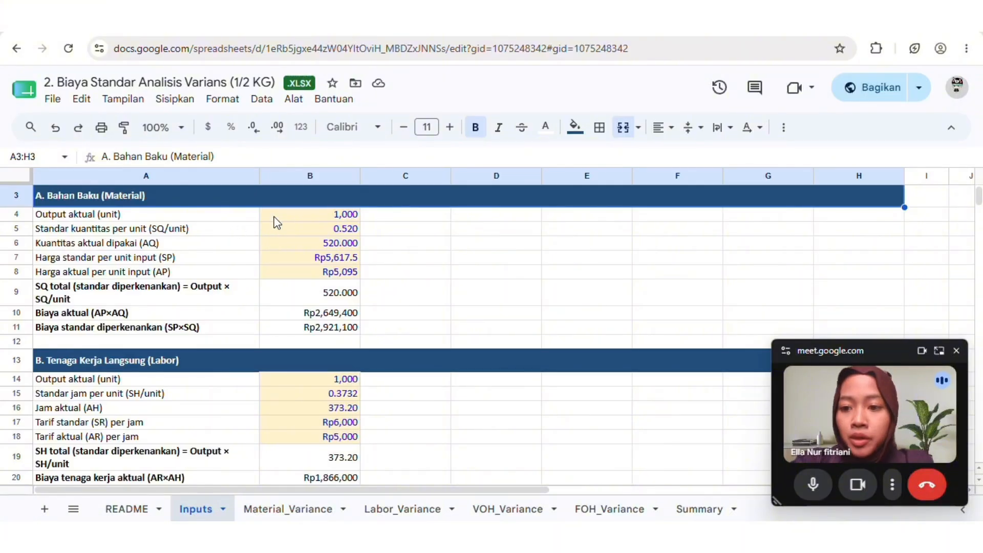
In the 1/2 KG variance workbook's Inputs sheet, examine the Bahan Baku (Material) quantities, prices, and actual and standard cost formulas
{"action": "left_click", "coordinate": [315, 231]}
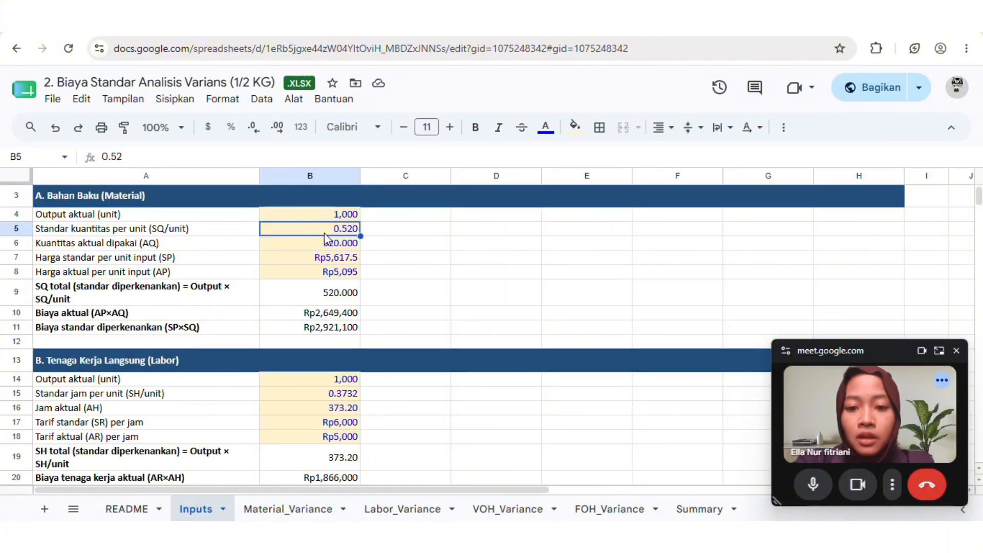
{"action": "left_click", "coordinate": [338, 294]}
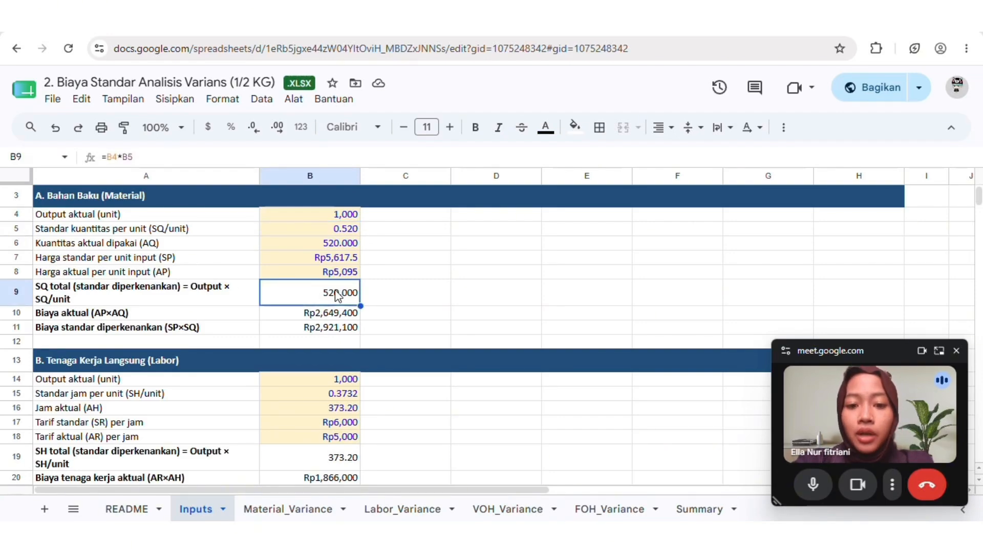
{"action": "left_click", "coordinate": [324, 246]}
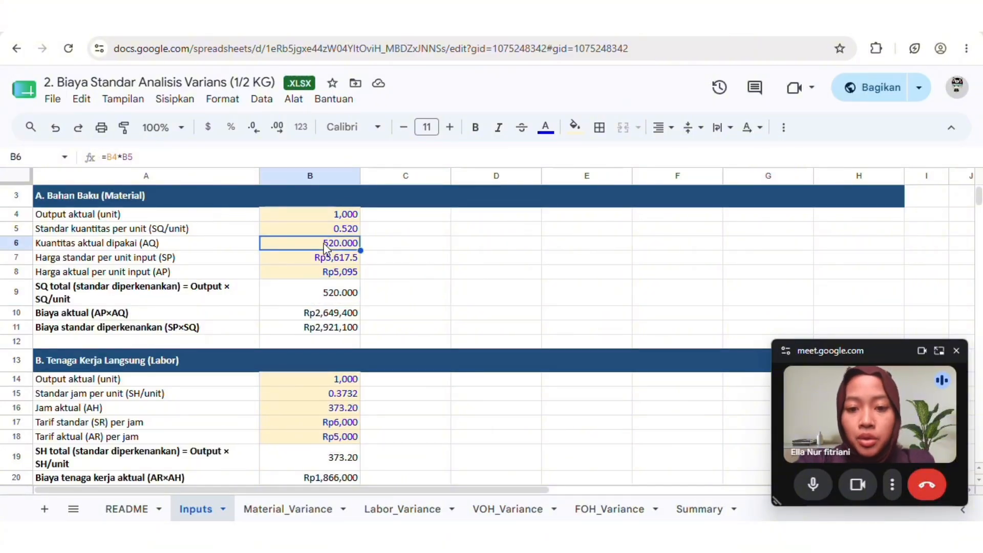
{"action": "left_click", "coordinate": [306, 261]}
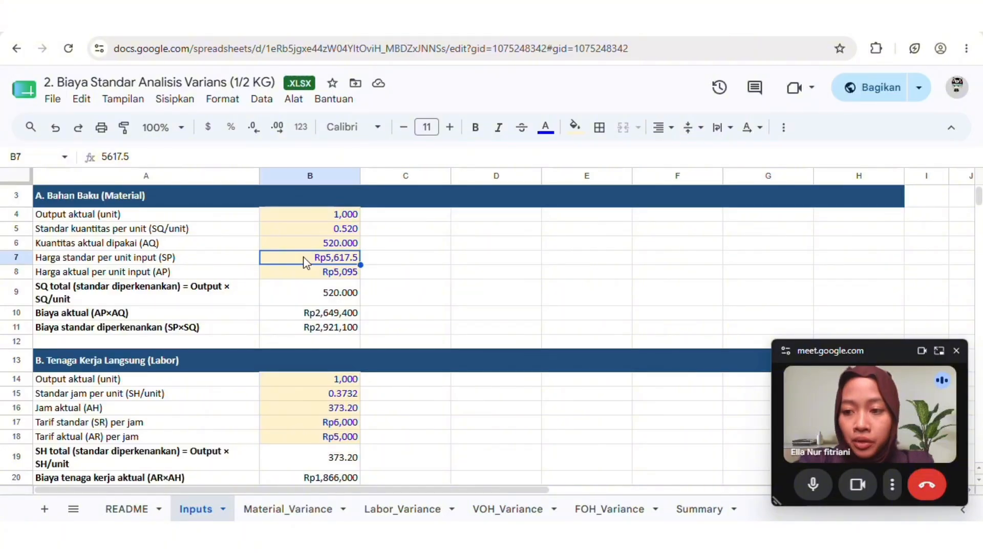
{"action": "left_click", "coordinate": [305, 273]}
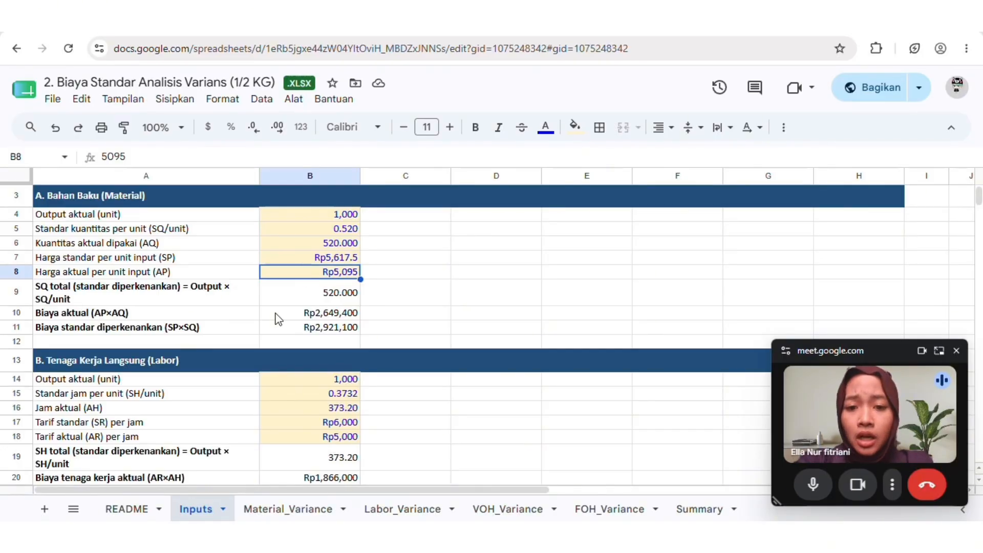
{"action": "left_click", "coordinate": [296, 314]}
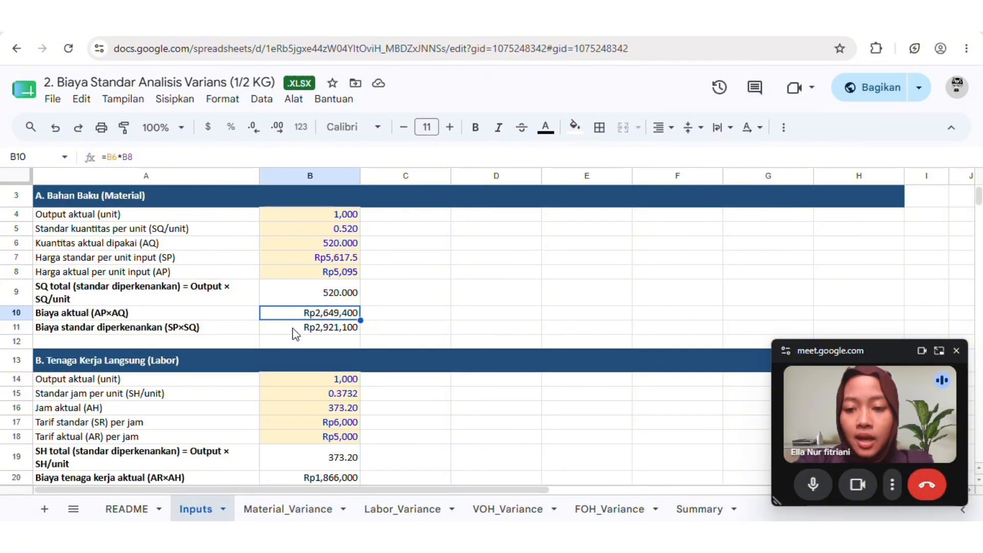
{"action": "left_click", "coordinate": [296, 332]}
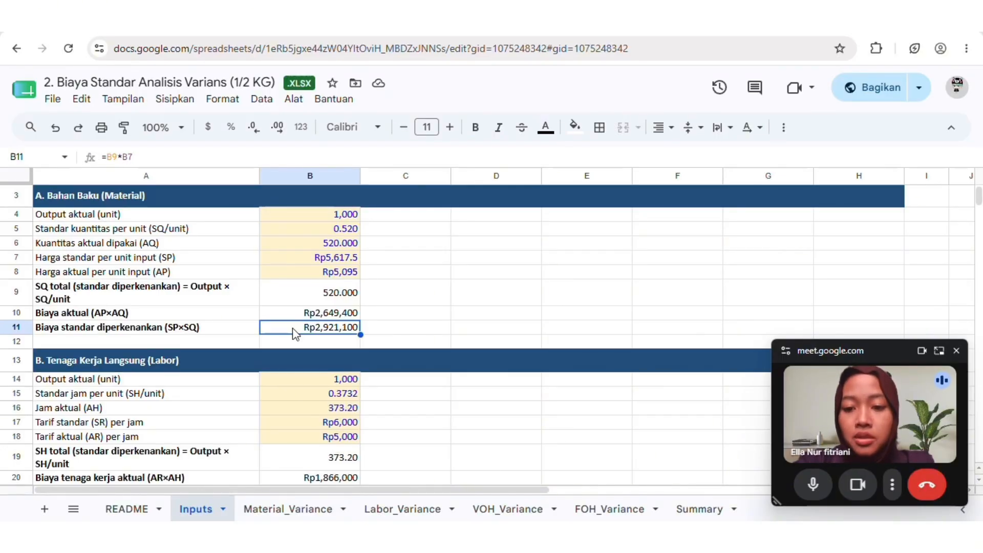
Examine the Tenaga Kerja Langsung (Labor) section's hours, standard and actual rates, and the AR×AH and SR×SH cost formulas
{"action": "scroll", "coordinate": [296, 334], "scroll_direction": "down", "scroll_amount": 5}
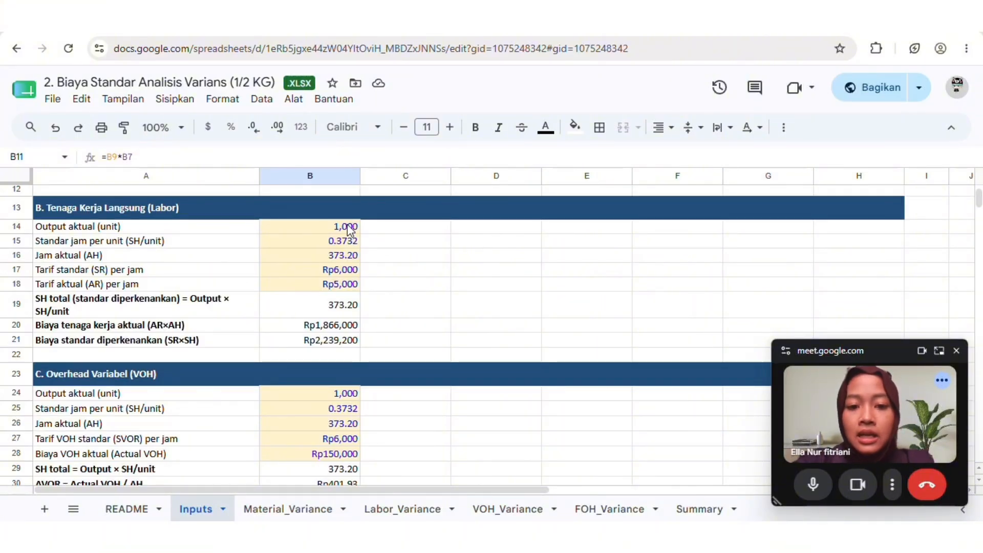
{"action": "left_click", "coordinate": [346, 240]}
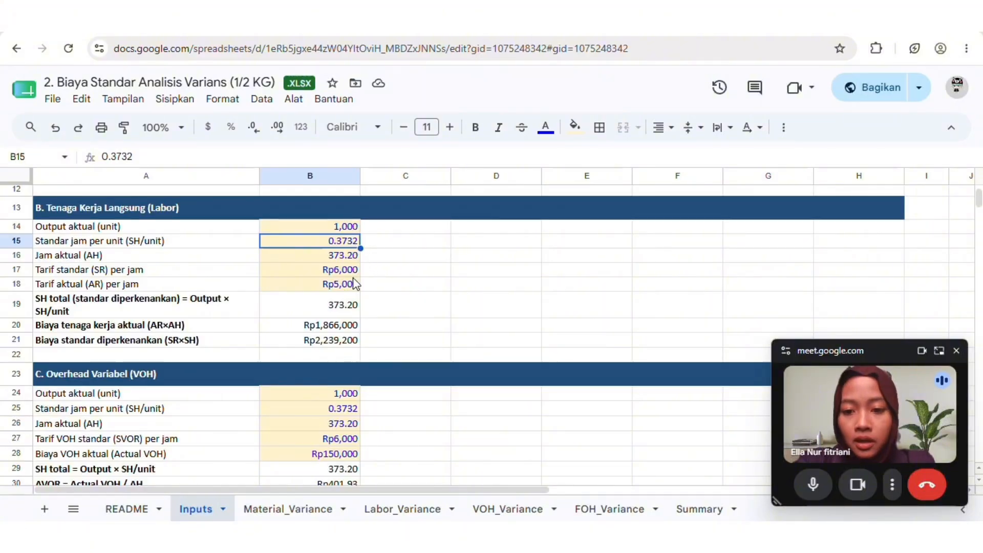
{"action": "left_click", "coordinate": [341, 312]}
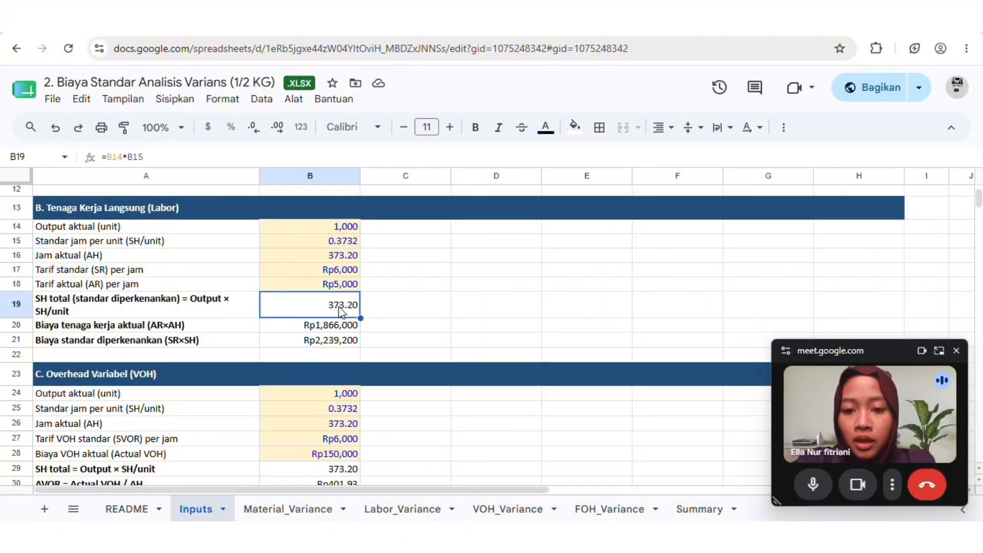
{"action": "left_click", "coordinate": [345, 260]}
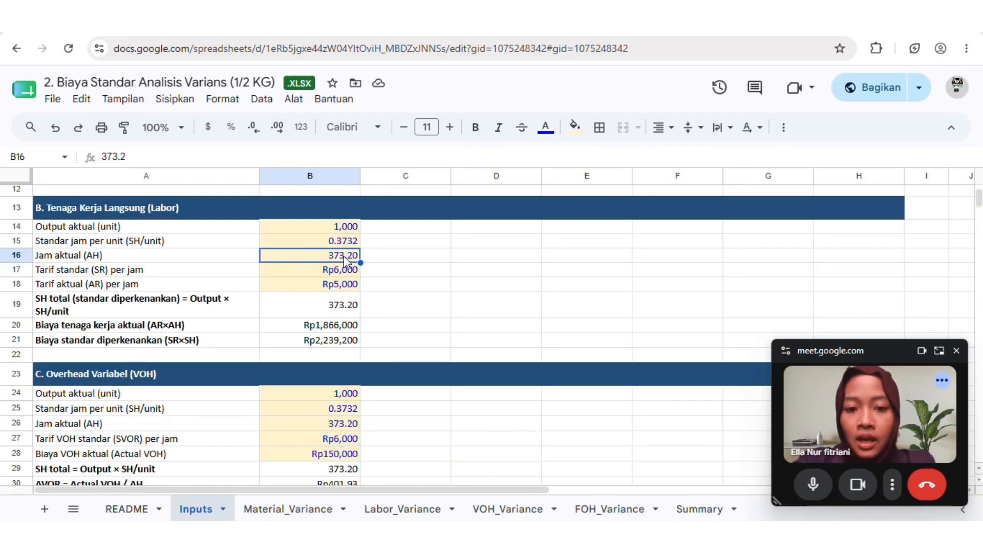
{"action": "left_click", "coordinate": [348, 274]}
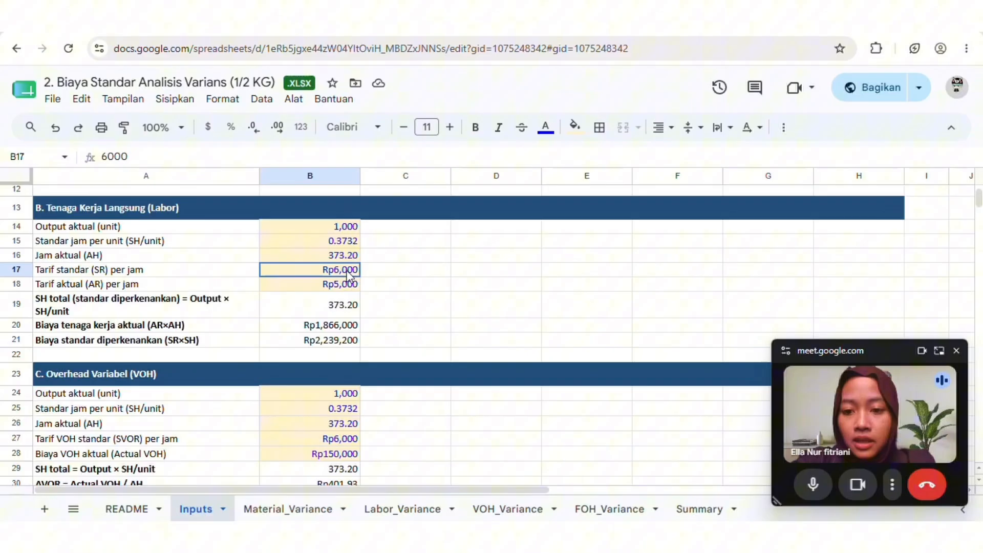
{"action": "left_click", "coordinate": [331, 285]}
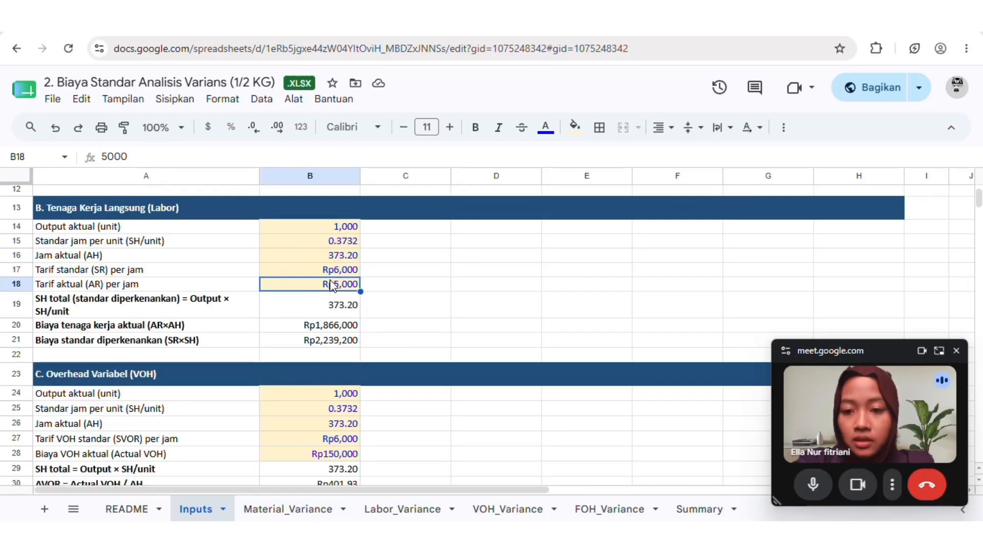
{"action": "left_click", "coordinate": [307, 326]}
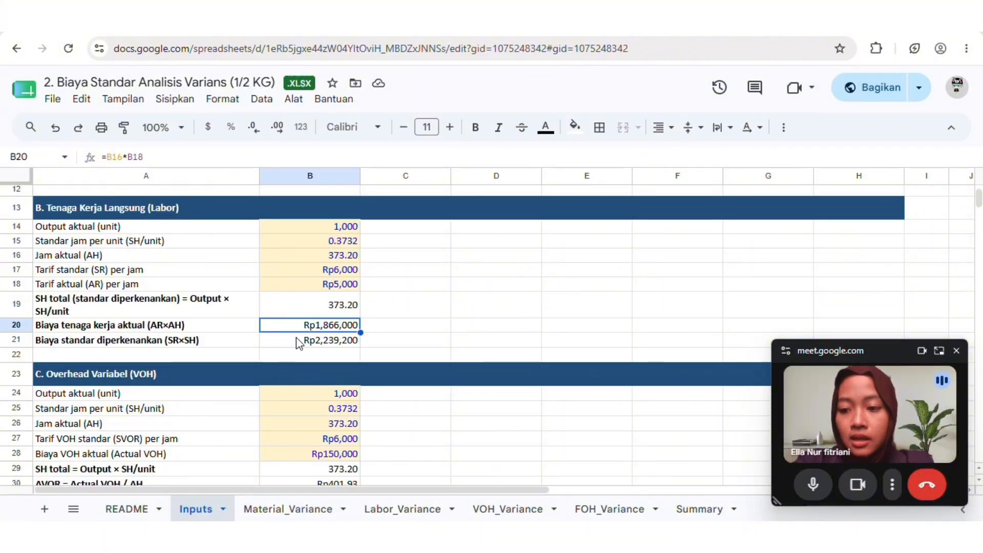
{"action": "left_click", "coordinate": [302, 342]}
Examine the Overhead Variabel (VOH) section's actual cost, total standard hours, standard rate and applied VOH formula
{"action": "scroll", "coordinate": [302, 342], "scroll_direction": "down", "scroll_amount": 3}
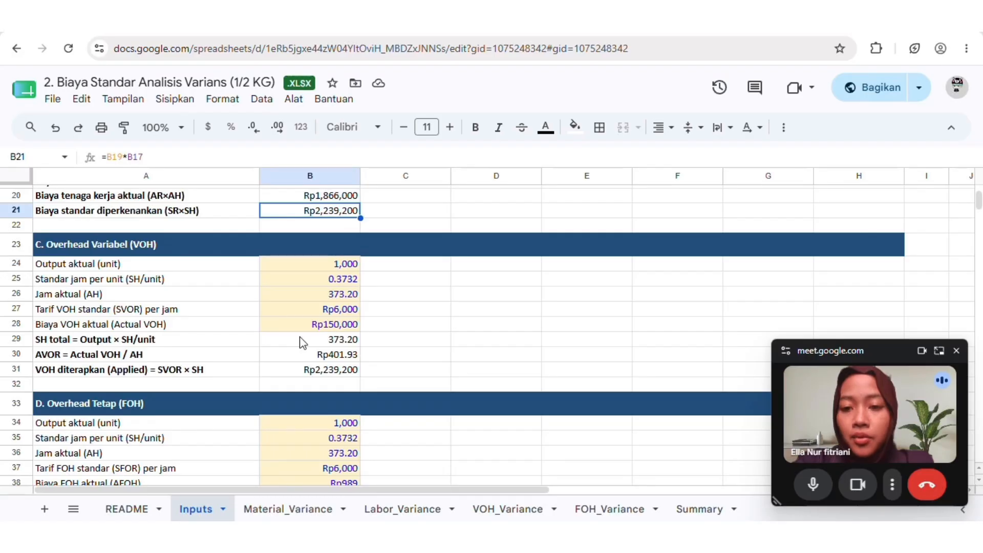
{"action": "scroll", "coordinate": [302, 342], "scroll_direction": "down", "scroll_amount": 1}
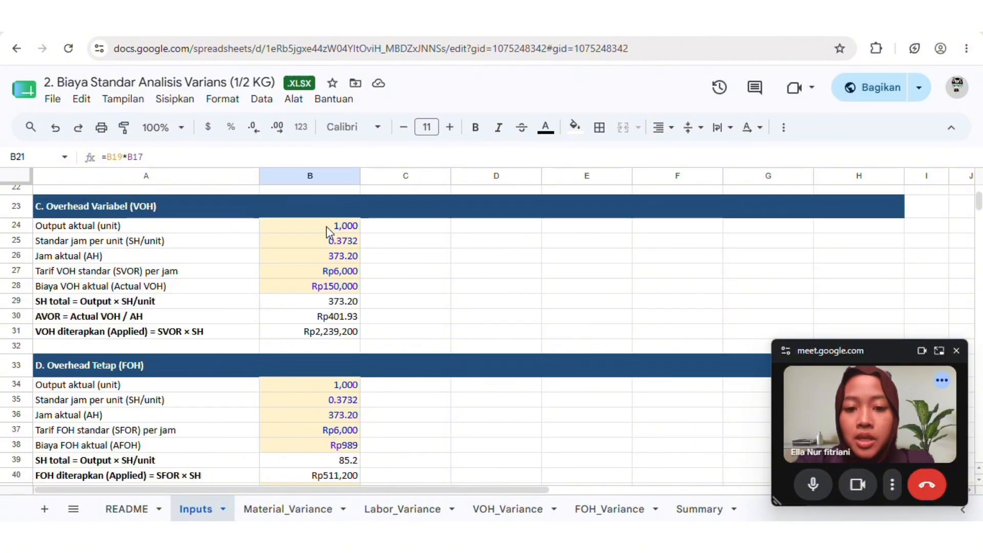
{"action": "left_click", "coordinate": [329, 286]}
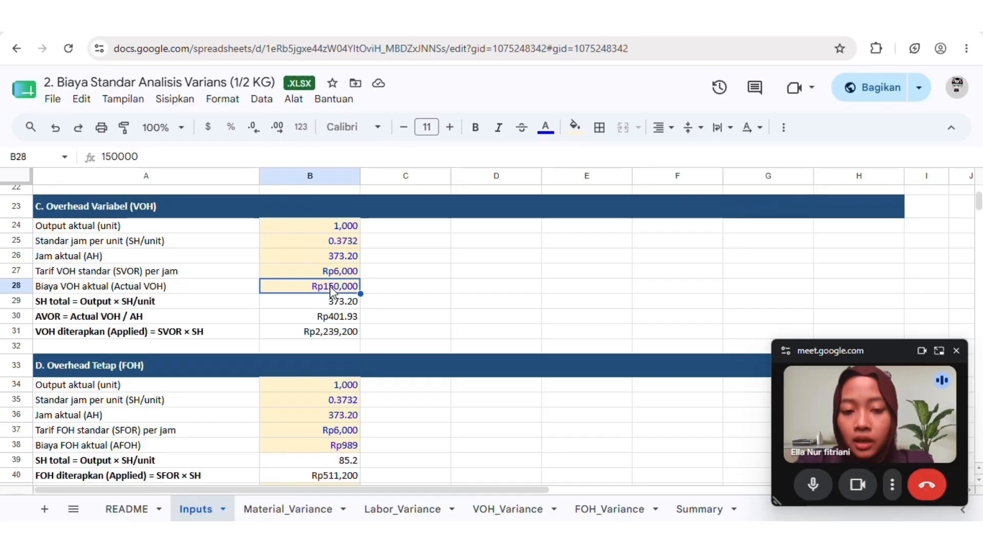
{"action": "left_click", "coordinate": [320, 305]}
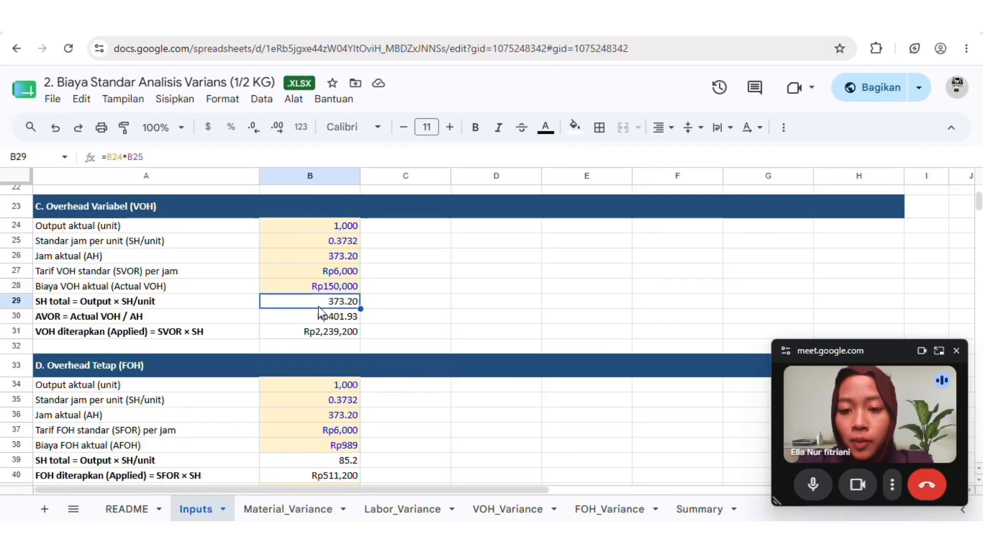
{"action": "left_click", "coordinate": [328, 271]}
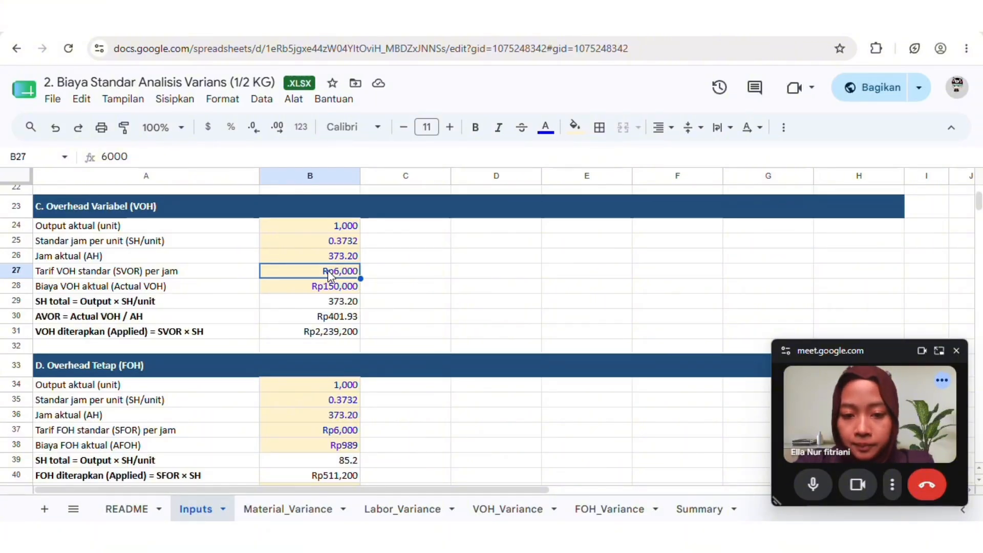
{"action": "left_click", "coordinate": [320, 333]}
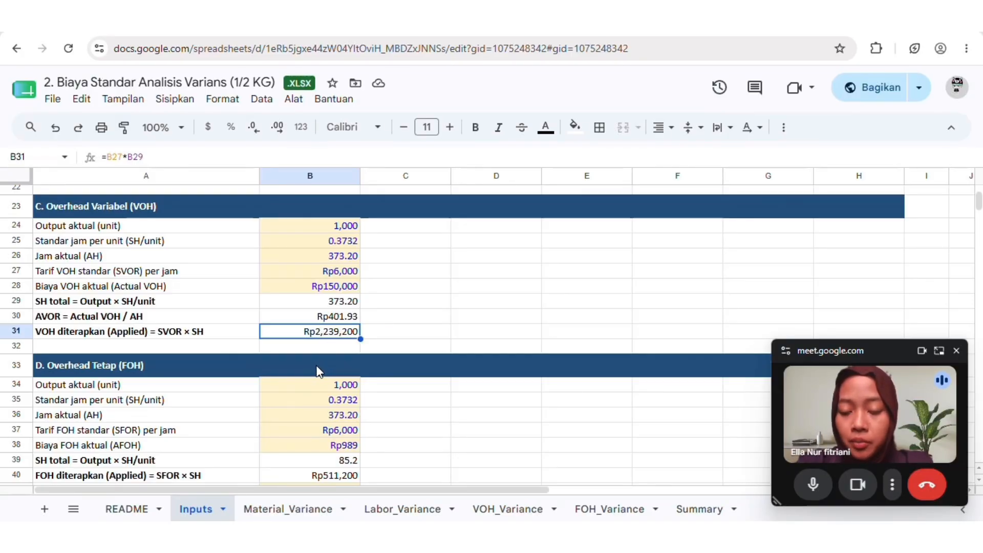
Examine the Overhead Tetap (FOH) section's actual cost, total standard hours, standard rate, applied FOH formula and Budgeted FOH entry
{"action": "scroll", "coordinate": [320, 373], "scroll_direction": "down", "scroll_amount": 1}
{"action": "scroll", "coordinate": [319, 369], "scroll_direction": "down", "scroll_amount": 1}
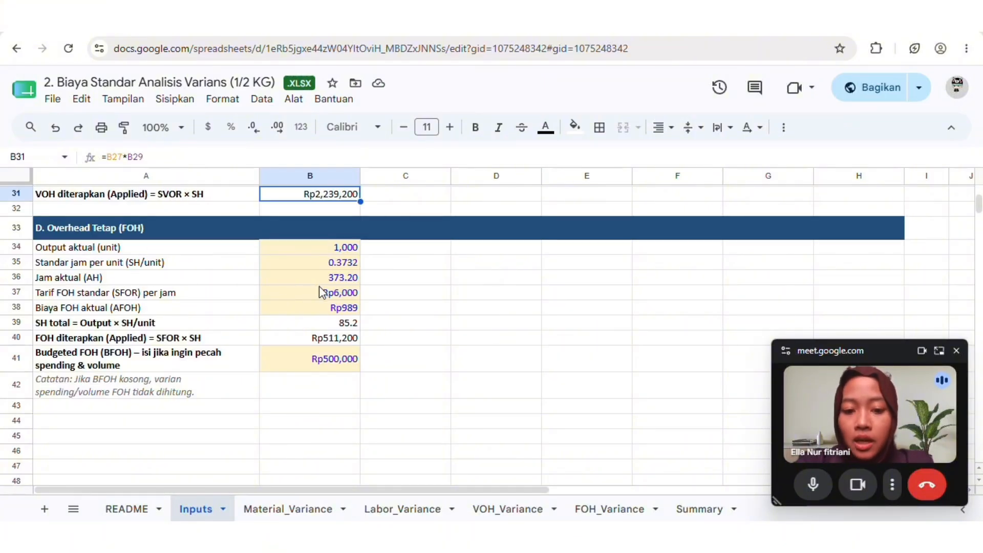
{"action": "left_click", "coordinate": [340, 311]}
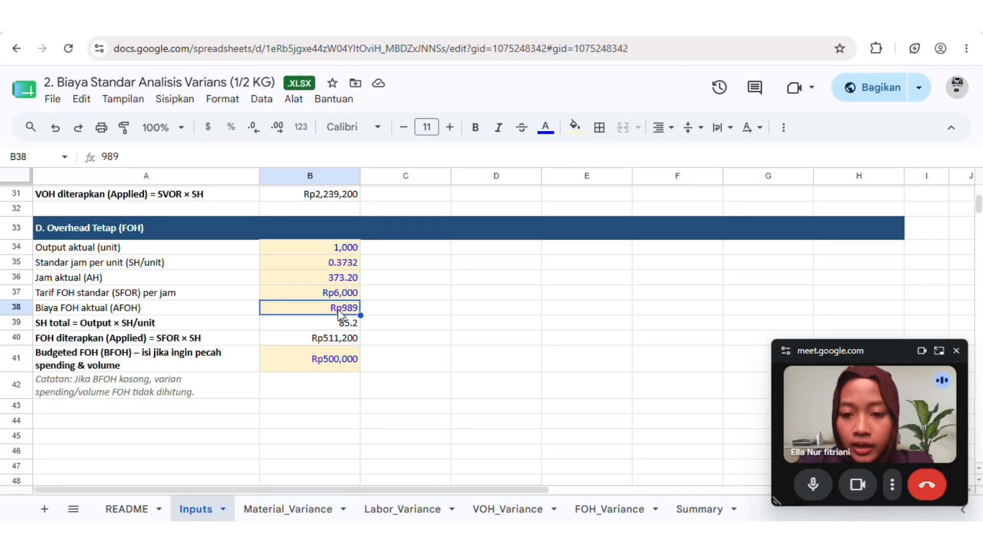
{"action": "left_click", "coordinate": [340, 327]}
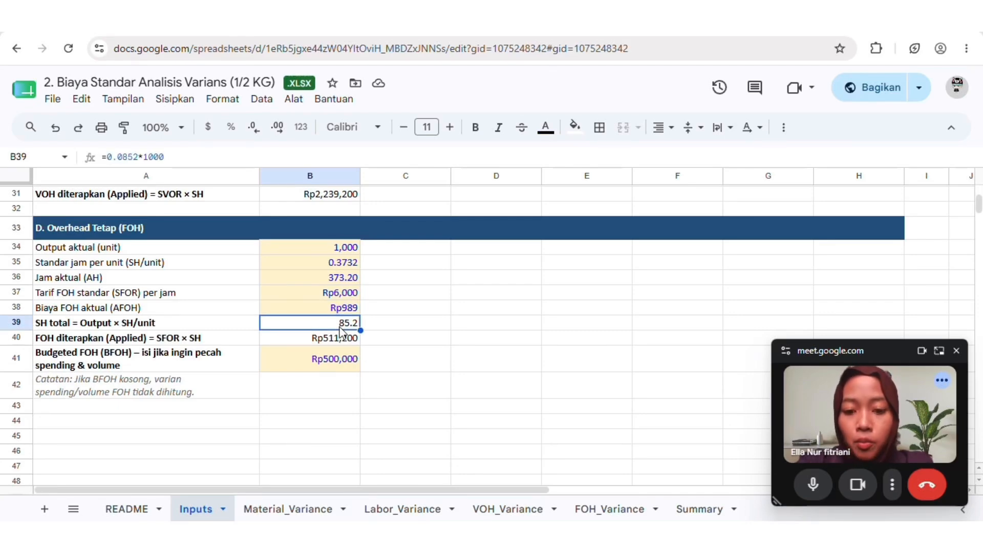
{"action": "left_click", "coordinate": [337, 294]}
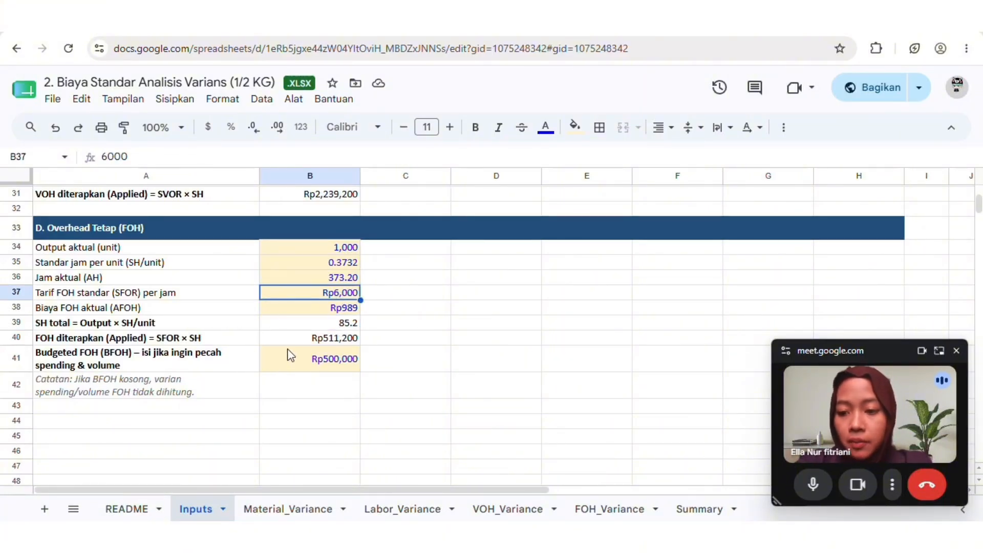
{"action": "left_click", "coordinate": [338, 340]}
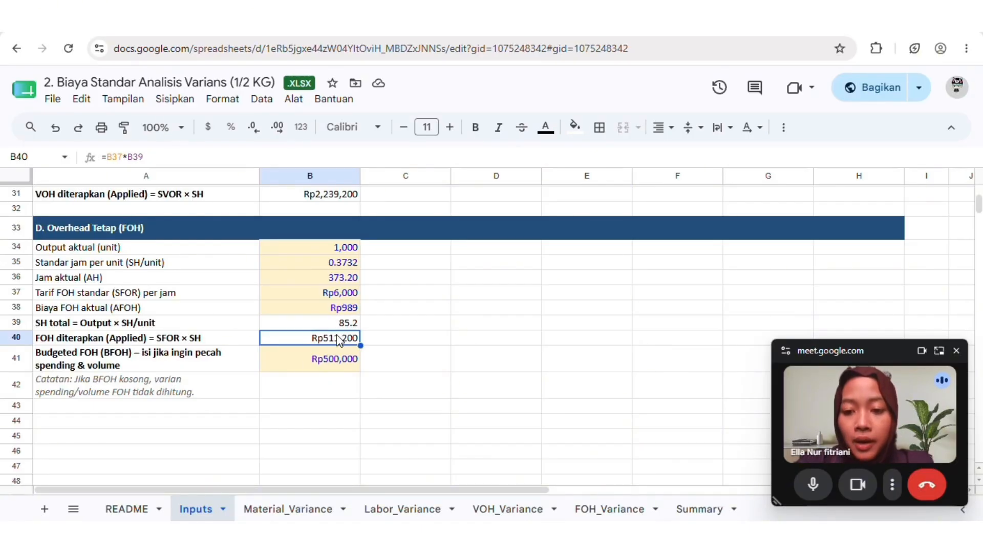
{"action": "left_click", "coordinate": [339, 364]}
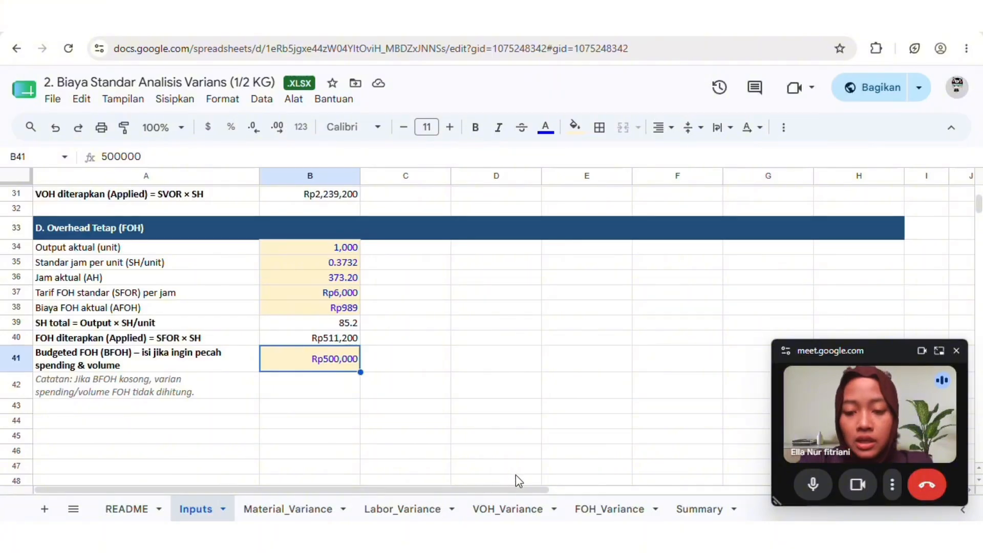
Review the Ringkasan Varians table on the Summary sheet, checking the value and U/F formulas for the TKL and VOH variances
{"action": "left_click", "coordinate": [707, 514]}
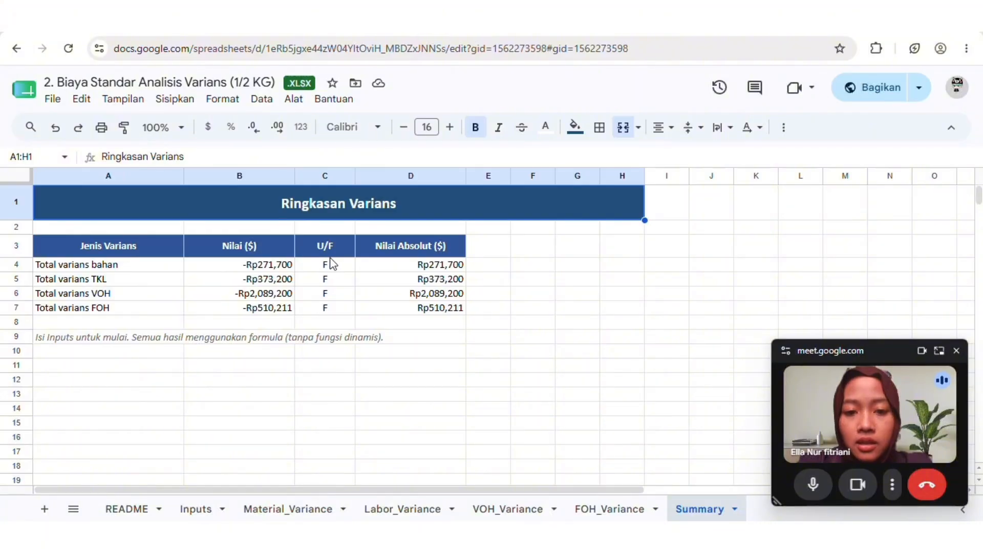
{"action": "left_click", "coordinate": [277, 283]}
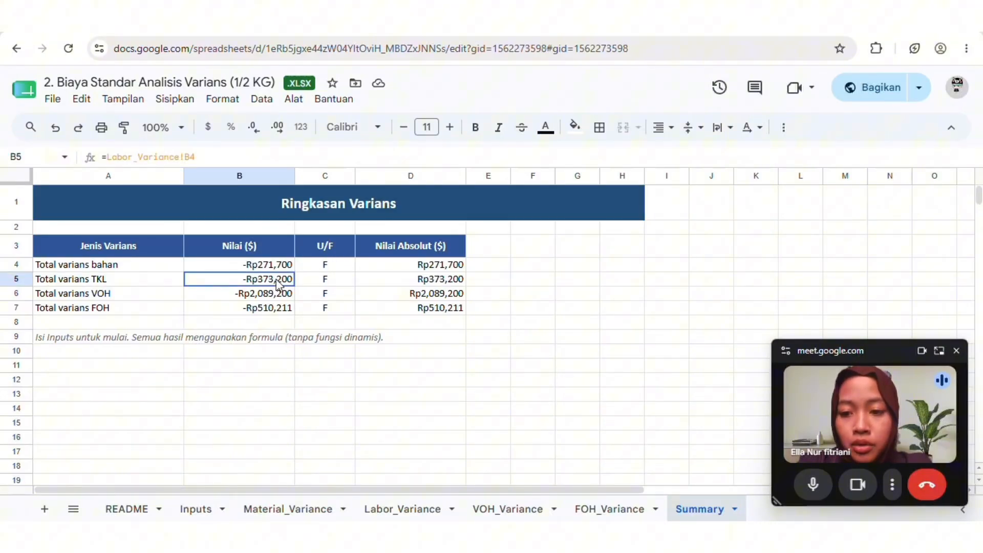
{"action": "left_click", "coordinate": [321, 282]}
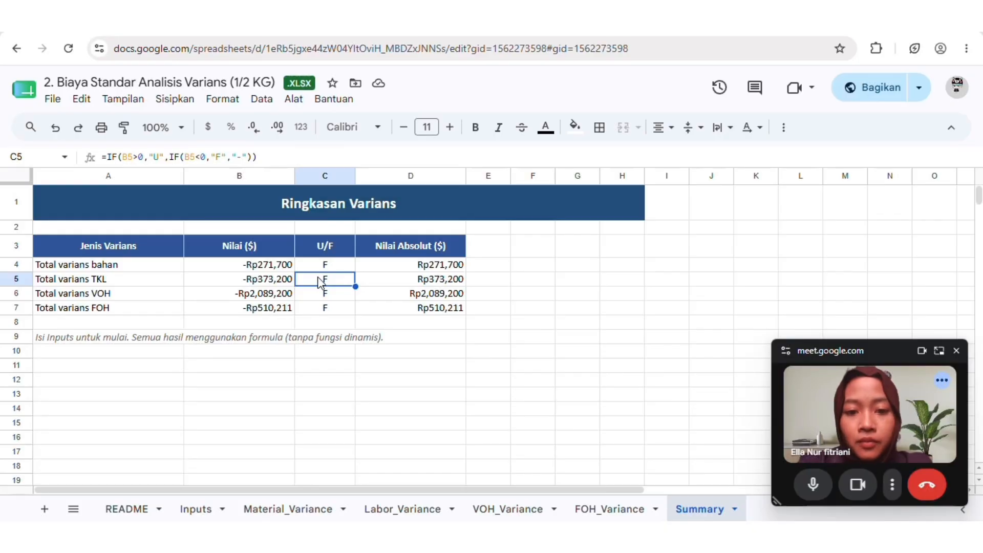
{"action": "left_click", "coordinate": [256, 301]}
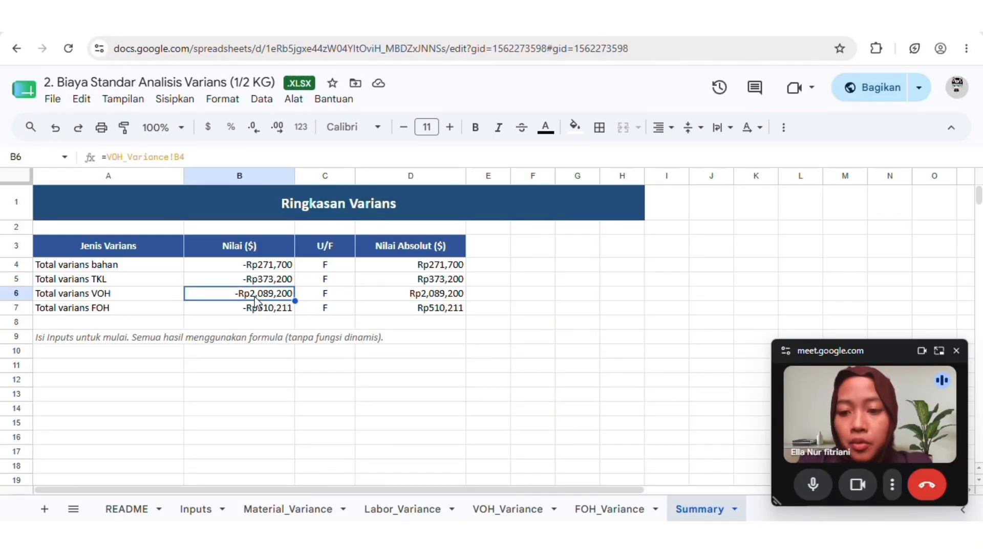
{"action": "left_click", "coordinate": [341, 299]}
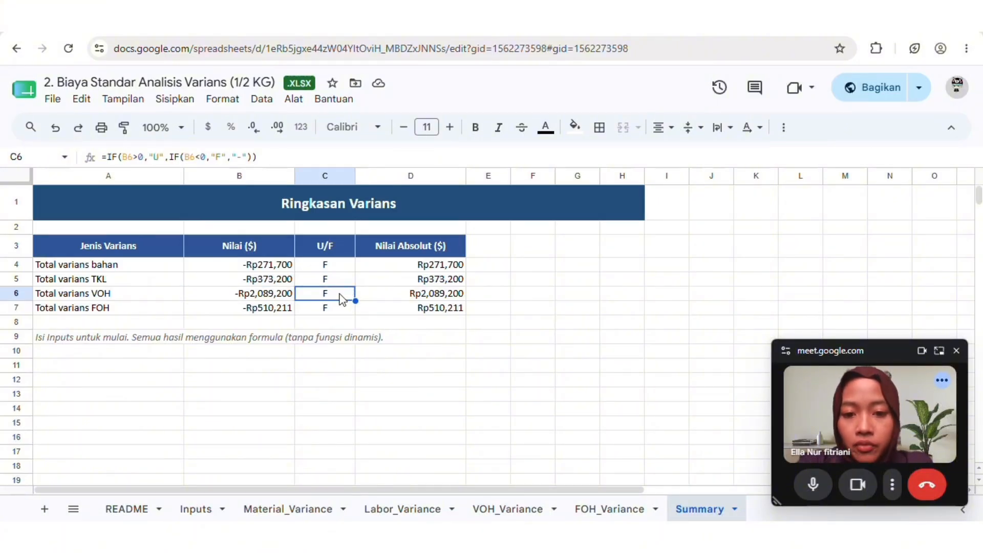
Check the value, absolute value and U/F formulas for the Total varians FOH row in the Ringkasan Varians table
{"action": "left_click", "coordinate": [271, 314]}
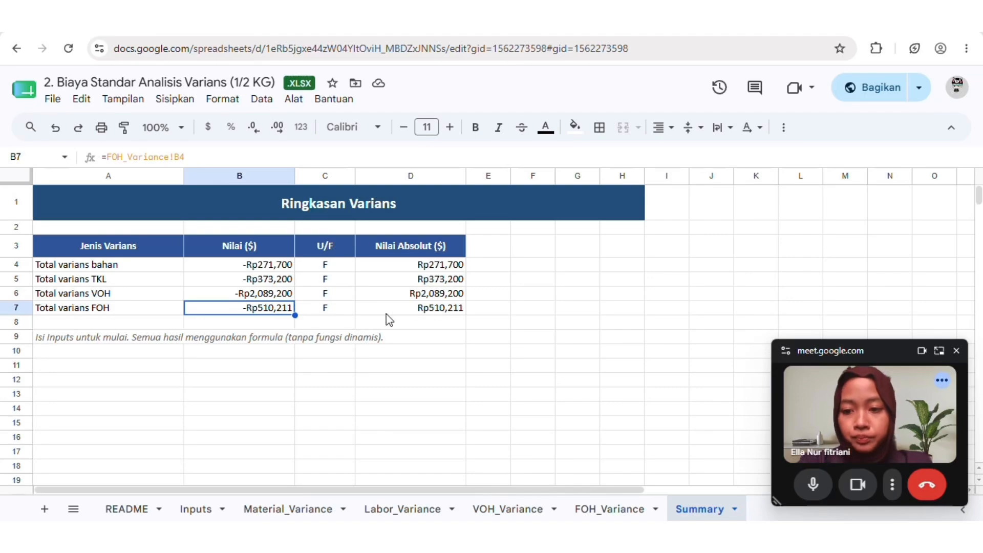
{"action": "left_click", "coordinate": [444, 312]}
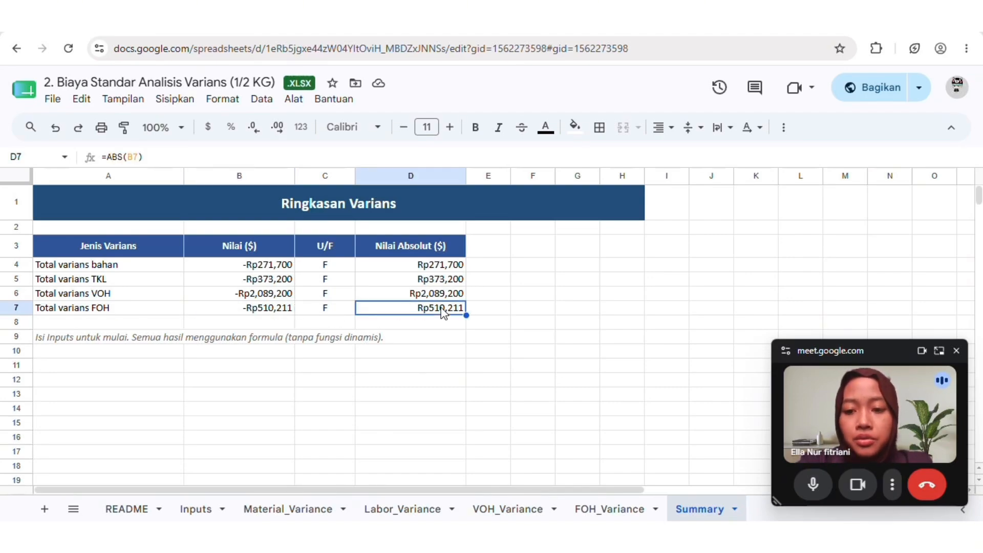
{"action": "left_click", "coordinate": [330, 309]}
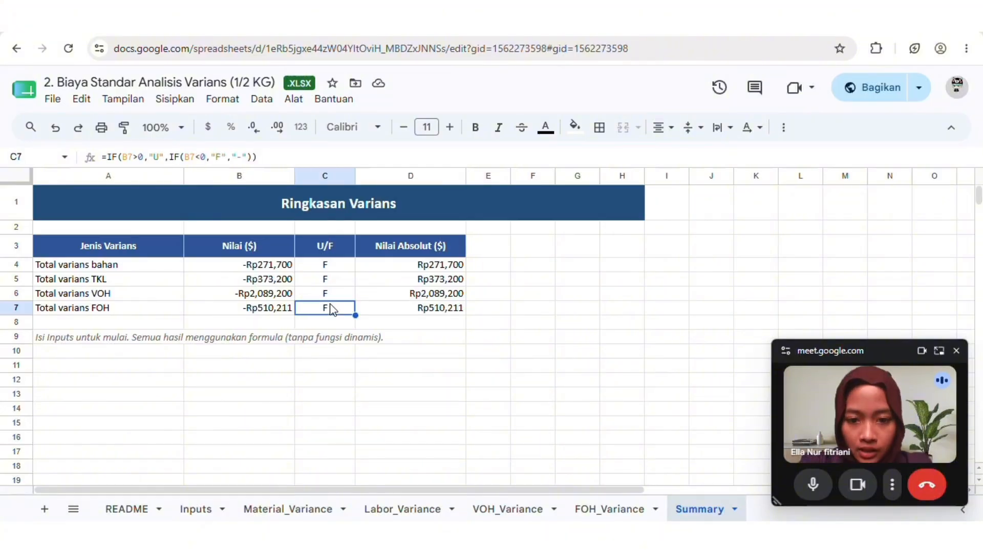
{"action": "left_click", "coordinate": [544, 250]}
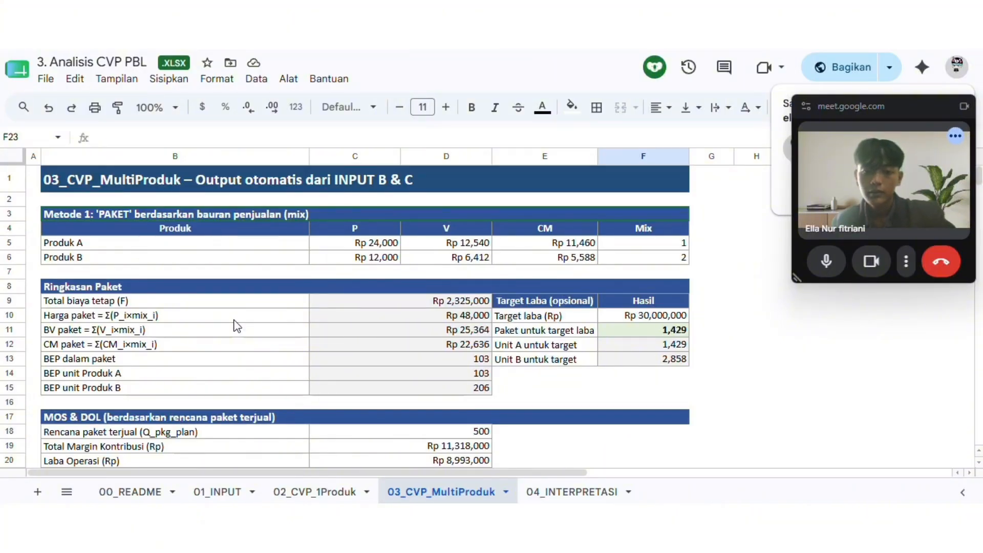
Review the Ringkasan Paket figures and the MOS and DOL rows on the 03_CVP_MultiProduk sheet of the Analisis CVP PBL workbook
{"action": "scroll", "coordinate": [237, 326], "scroll_direction": "down", "scroll_amount": 2}
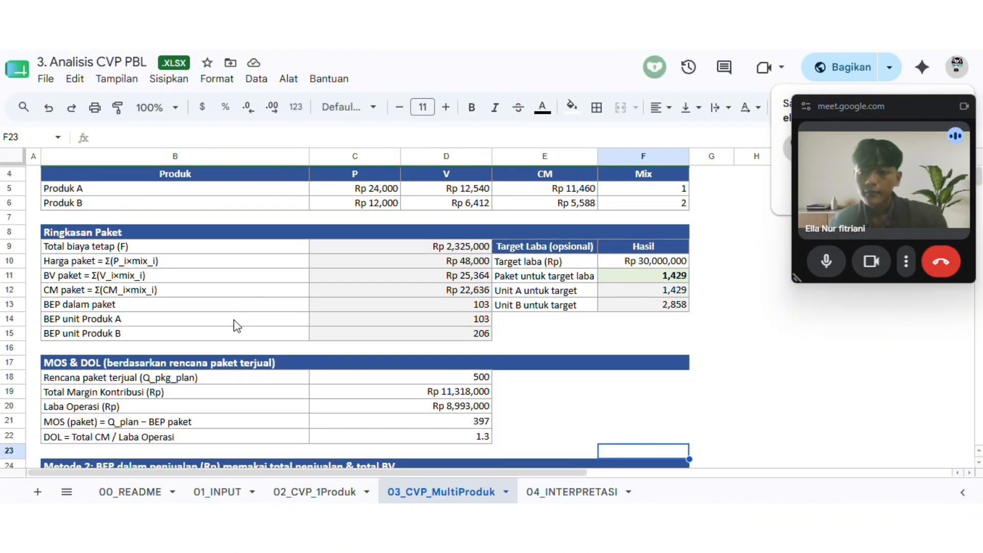
{"action": "scroll", "coordinate": [237, 326], "scroll_direction": "down", "scroll_amount": 5}
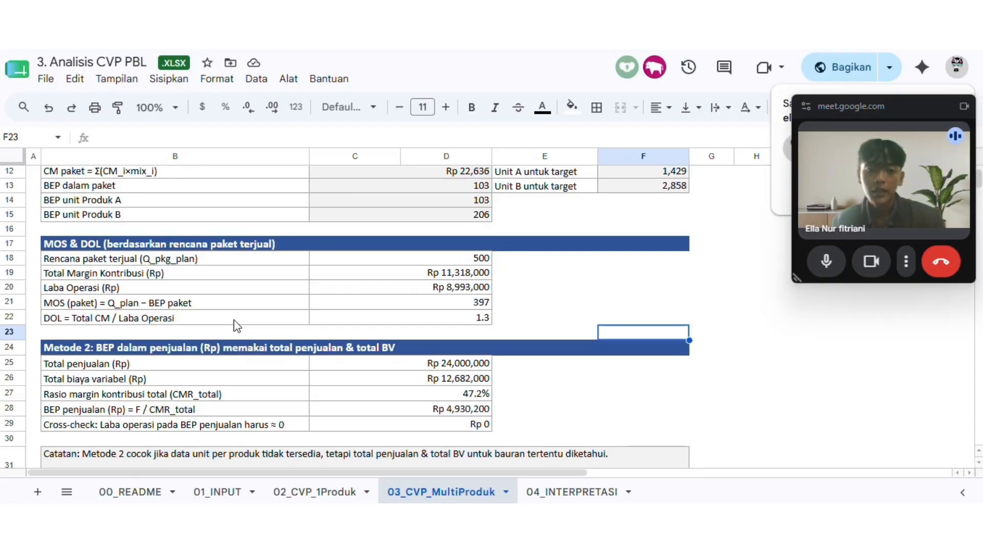
{"action": "left_click", "coordinate": [234, 320]}
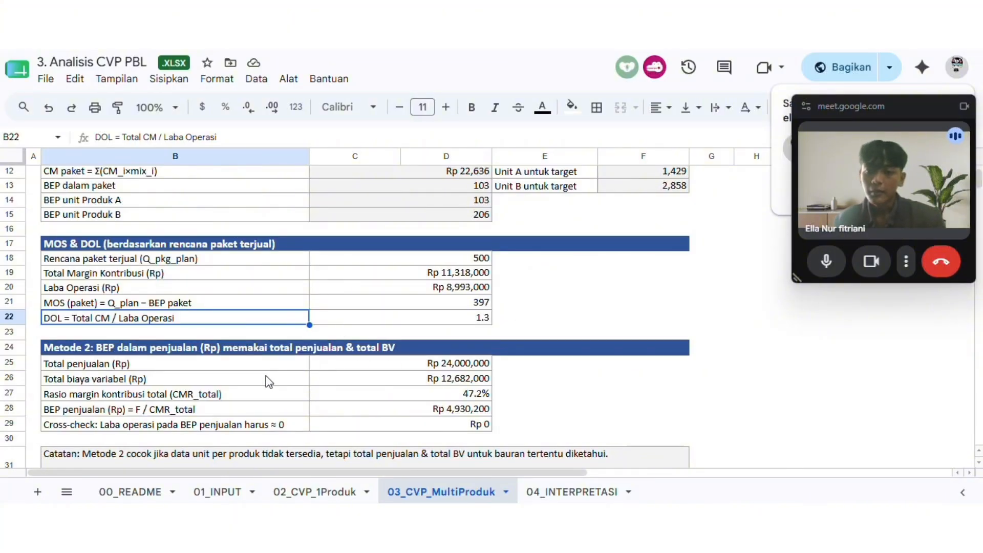
{"action": "left_click", "coordinate": [197, 302]}
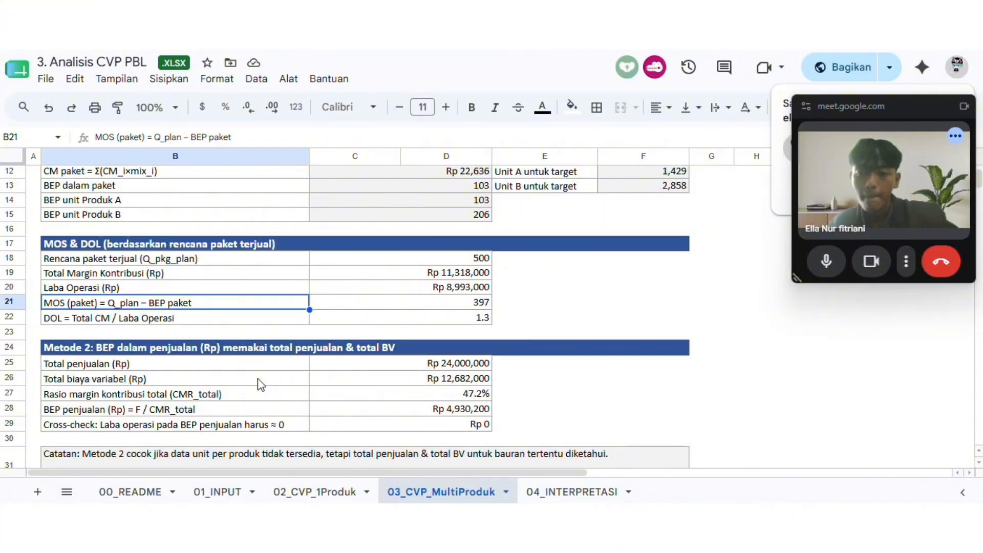
Examine the Metode 2 section on break-even sales using total sales and total variable costs, including its note
{"action": "scroll", "coordinate": [297, 394], "scroll_direction": "down", "scroll_amount": 3}
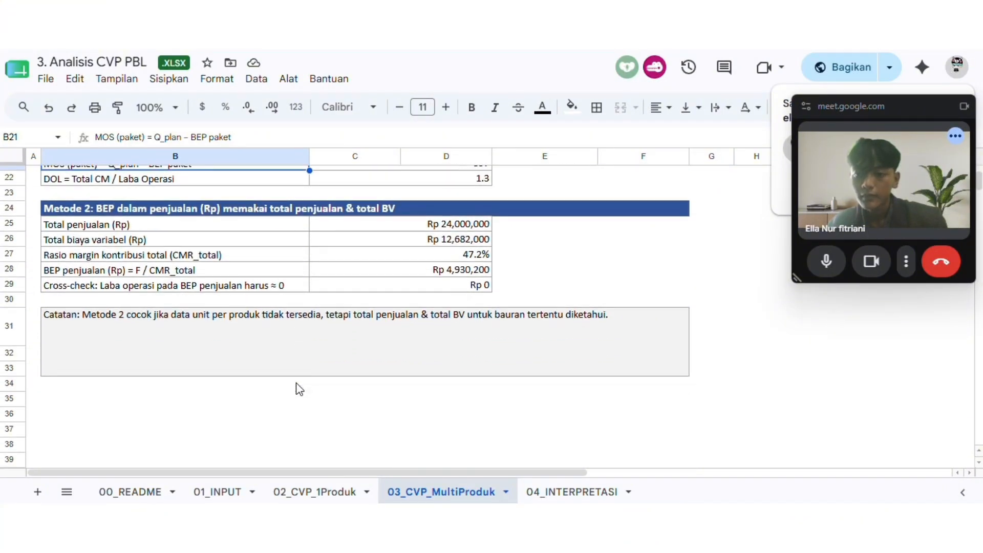
{"action": "scroll", "coordinate": [300, 389], "scroll_direction": "up", "scroll_amount": 1}
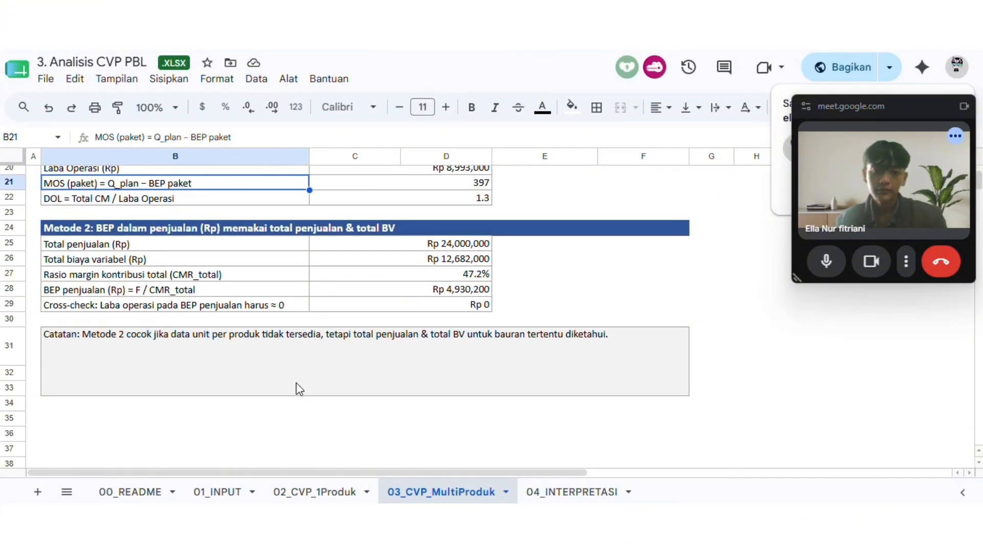
{"action": "scroll", "coordinate": [299, 389], "scroll_direction": "up", "scroll_amount": 2}
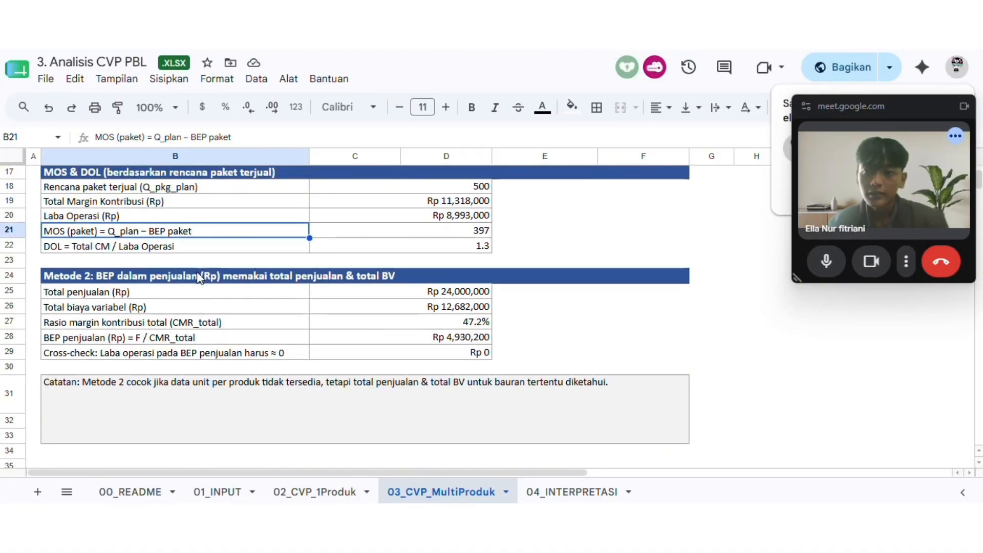
{"action": "left_click", "coordinate": [174, 288]}
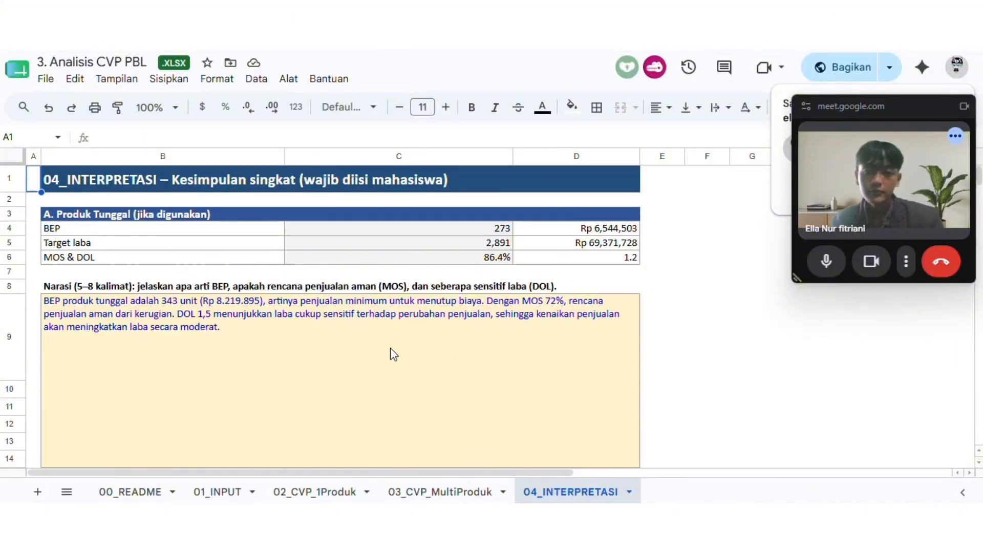
Read the conclusions on the 04_INTERPRETASI sheet, from the single-product BEP, target profit, MOS and DOL narrative onward
{"action": "scroll", "coordinate": [391, 348], "scroll_direction": "down", "scroll_amount": 3}
{"action": "scroll", "coordinate": [391, 352], "scroll_direction": "down", "scroll_amount": 1}
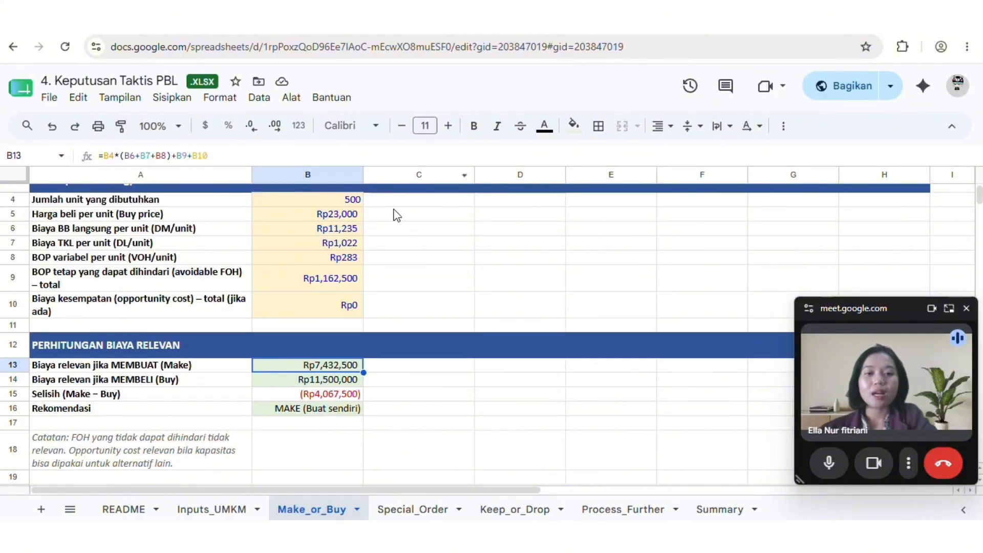
Examine the Make_or_Buy inputs for the 1 kg product: units needed, buy price, DM, DL and VOH per unit, and avoidable FOH
{"action": "scroll", "coordinate": [399, 215], "scroll_direction": "up", "scroll_amount": 3}
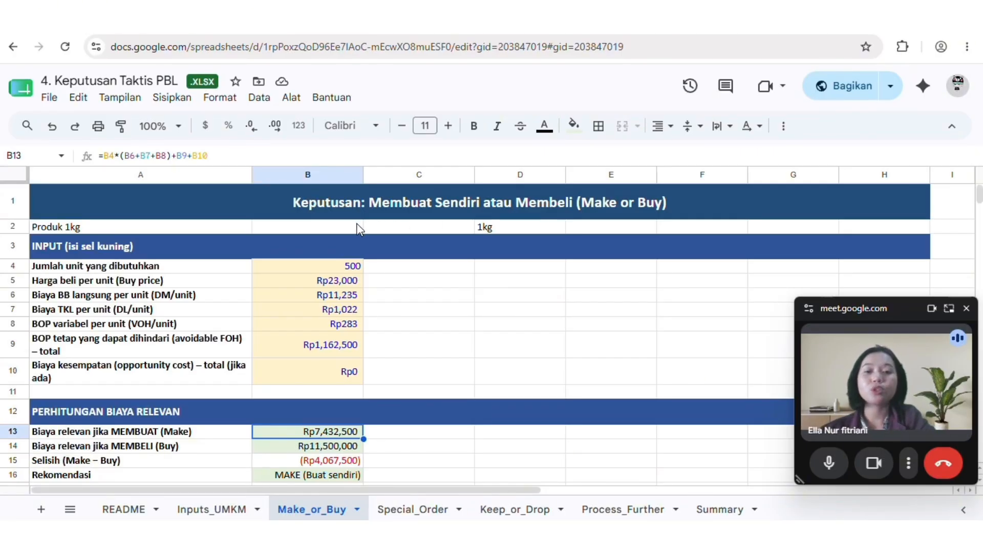
{"action": "left_click", "coordinate": [349, 258]}
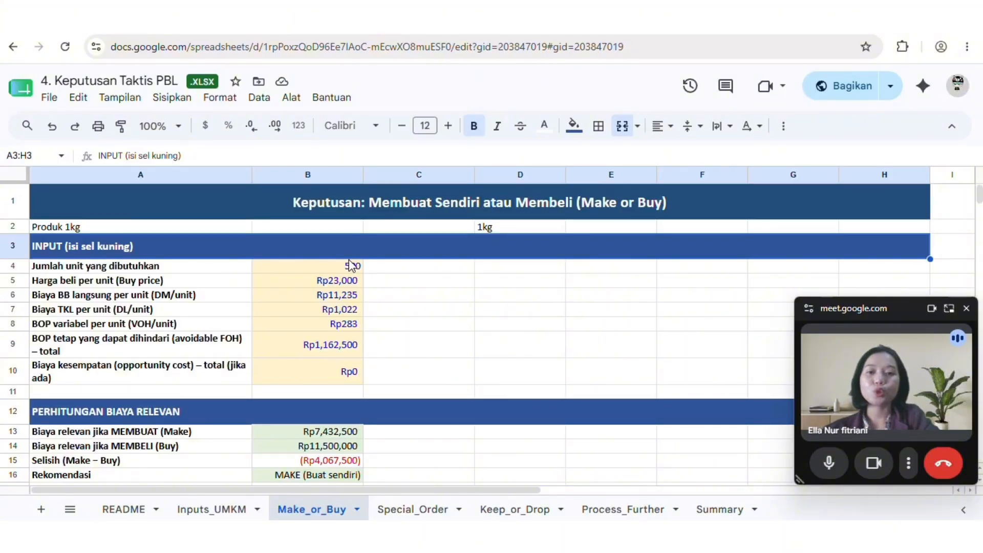
{"action": "left_click", "coordinate": [349, 268]}
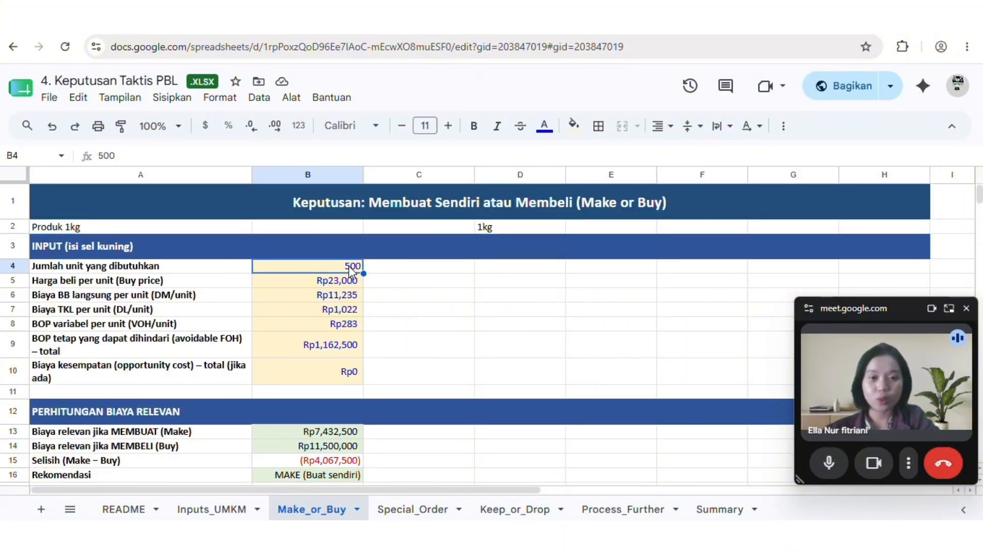
{"action": "left_click", "coordinate": [322, 287]}
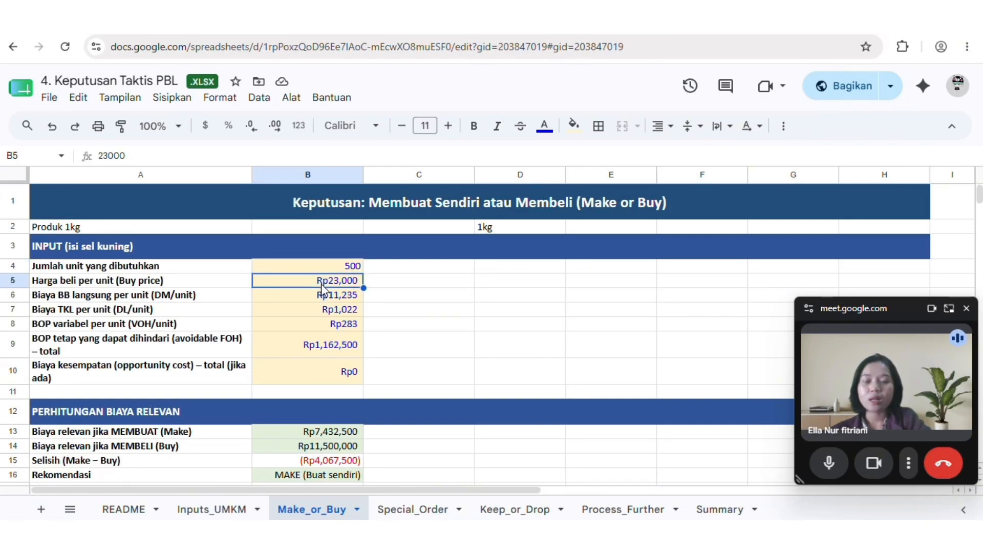
{"action": "left_click", "coordinate": [326, 297]}
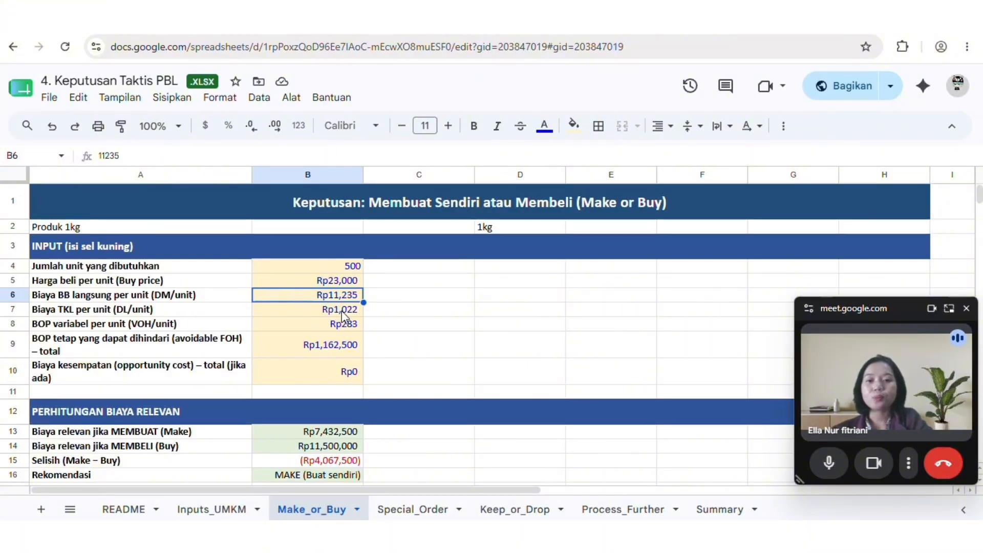
{"action": "left_click", "coordinate": [342, 312]}
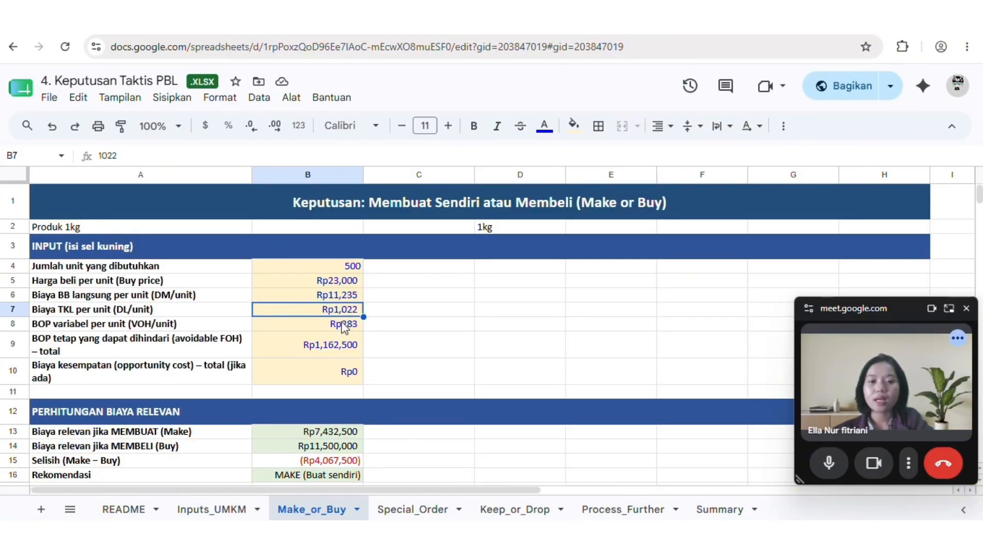
{"action": "left_click", "coordinate": [343, 325]}
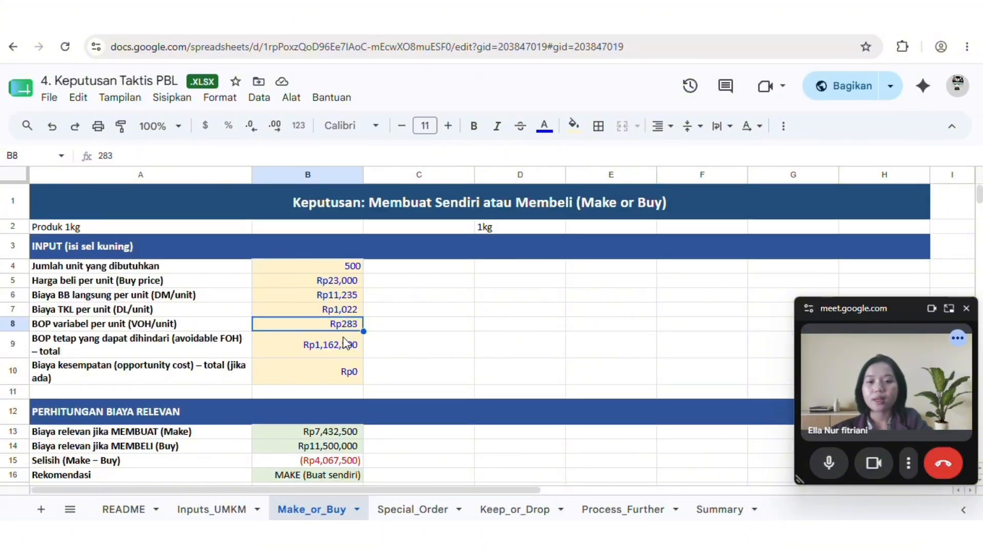
{"action": "left_click", "coordinate": [344, 347]}
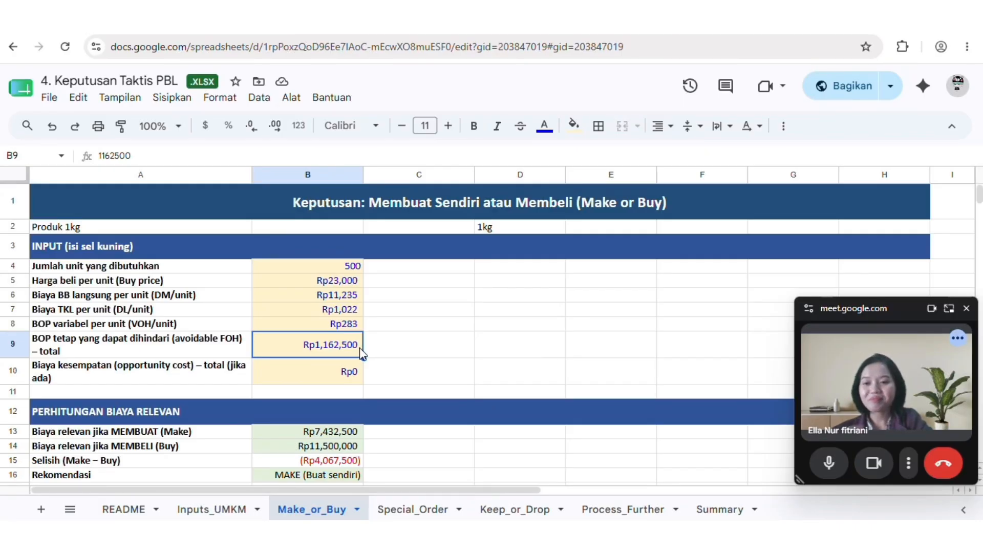
Check the Perhitungan Biaya Relevan formulas for the Make cost, the Buy cost and the difference between them
{"action": "scroll", "coordinate": [360, 348], "scroll_direction": "down", "scroll_amount": 3}
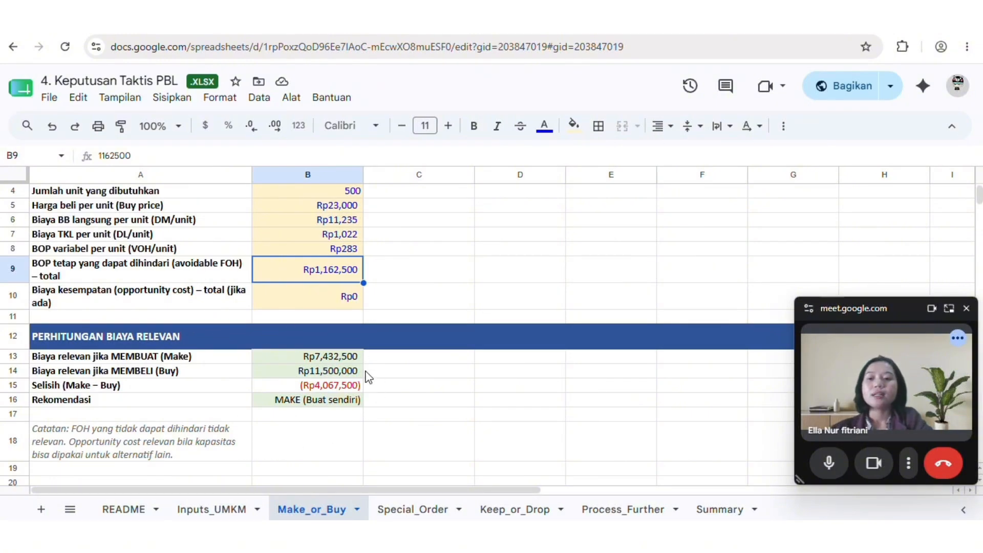
{"action": "left_click", "coordinate": [330, 358]}
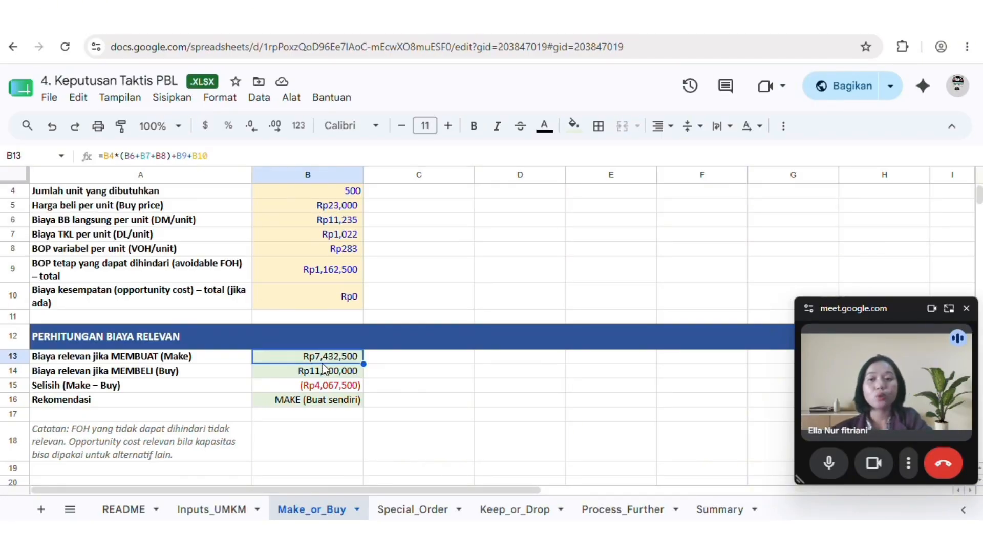
{"action": "left_click", "coordinate": [323, 373]}
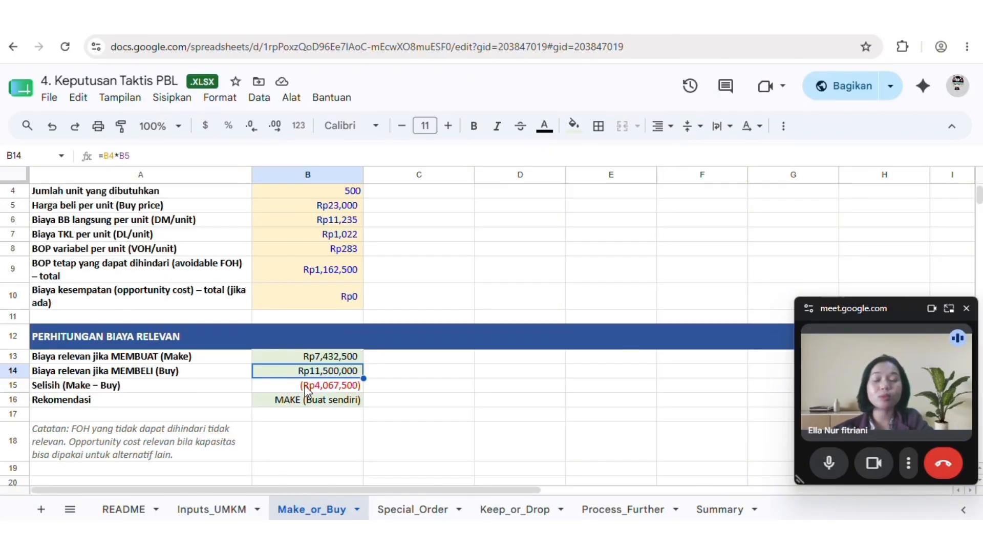
{"action": "left_click", "coordinate": [305, 385]}
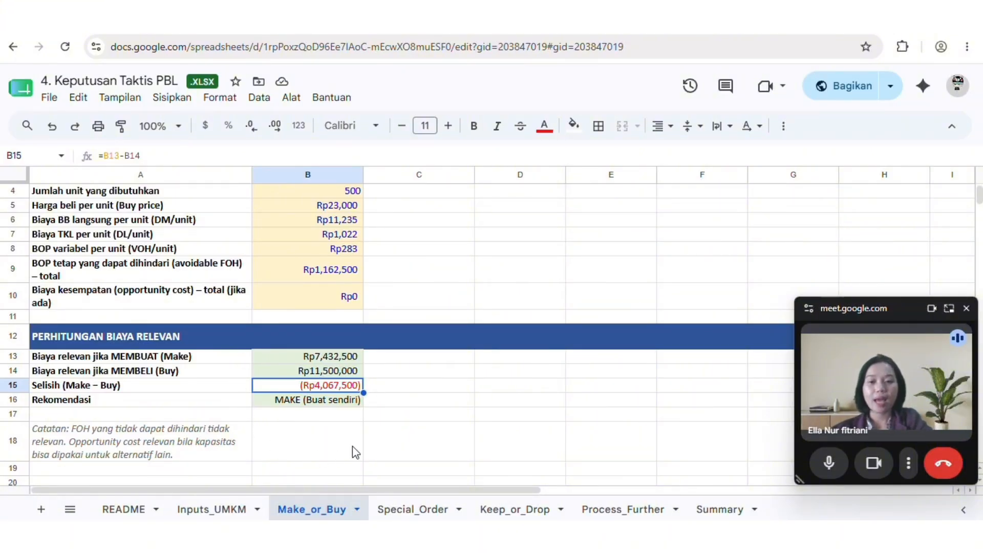
{"action": "left_click", "coordinate": [282, 360]}
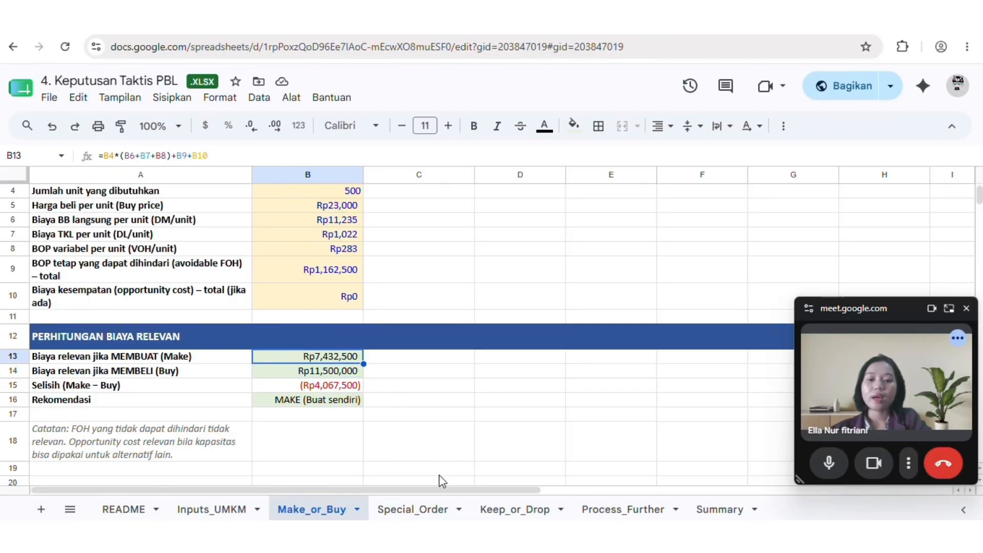
Examine the Special_Order sheet's order inputs, including the special selling price and incremental variable cost per unit
{"action": "left_click", "coordinate": [421, 509]}
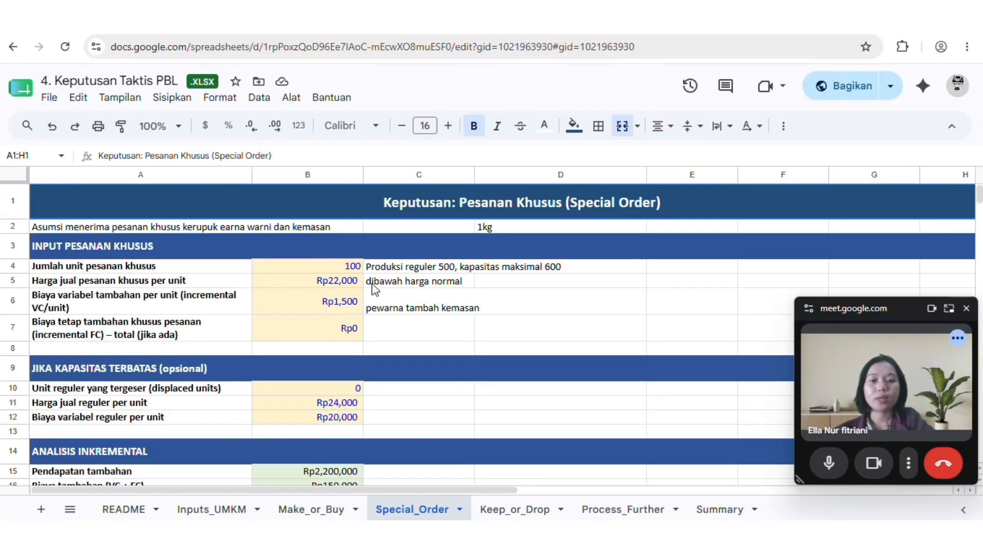
{"action": "left_click", "coordinate": [356, 283]}
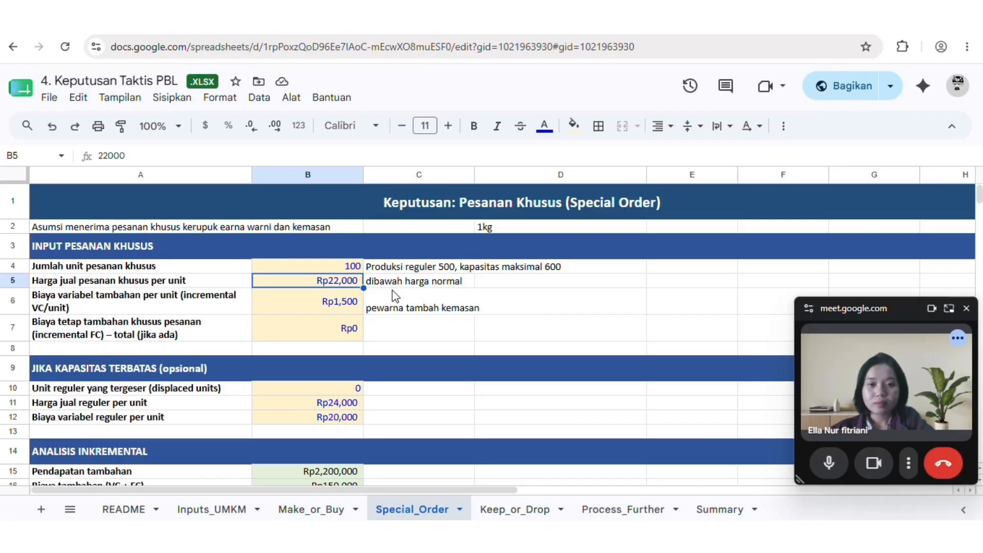
{"action": "left_click", "coordinate": [341, 304]}
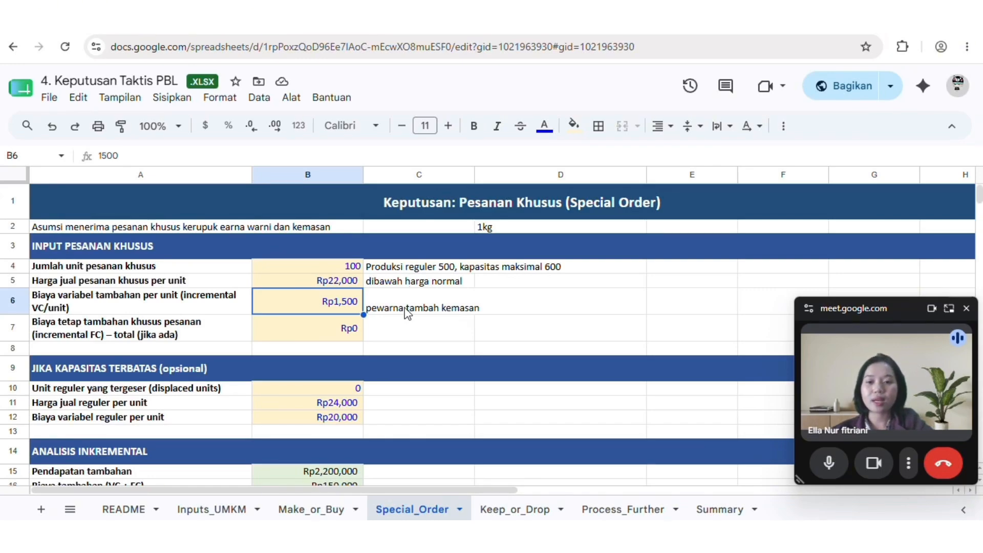
Check the Analisis Inkremental formulas for additional revenue, additional cost, incremental profit and the recommendation
{"action": "scroll", "coordinate": [409, 328], "scroll_direction": "down", "scroll_amount": 1}
{"action": "scroll", "coordinate": [410, 329], "scroll_direction": "down", "scroll_amount": 3}
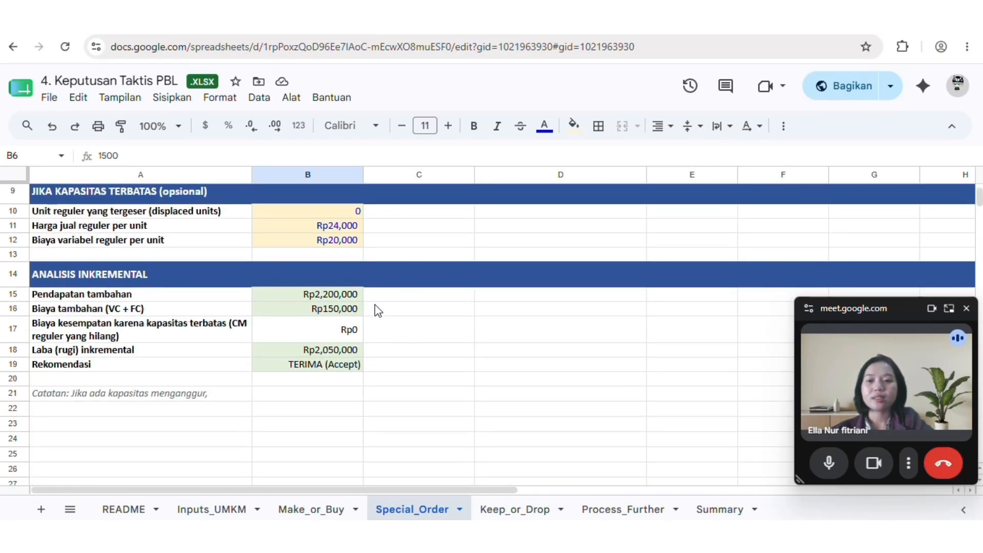
{"action": "left_click", "coordinate": [353, 299]}
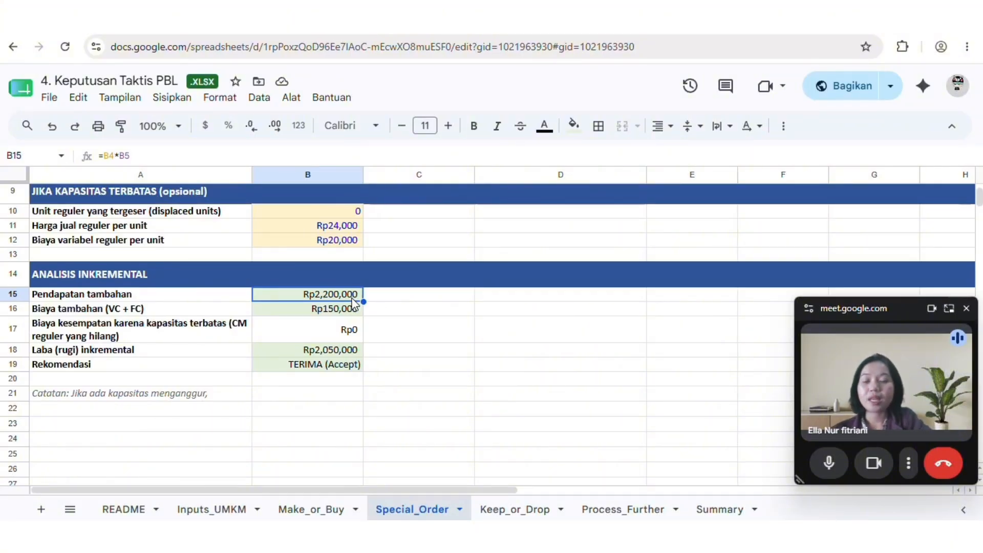
{"action": "left_click", "coordinate": [341, 314]}
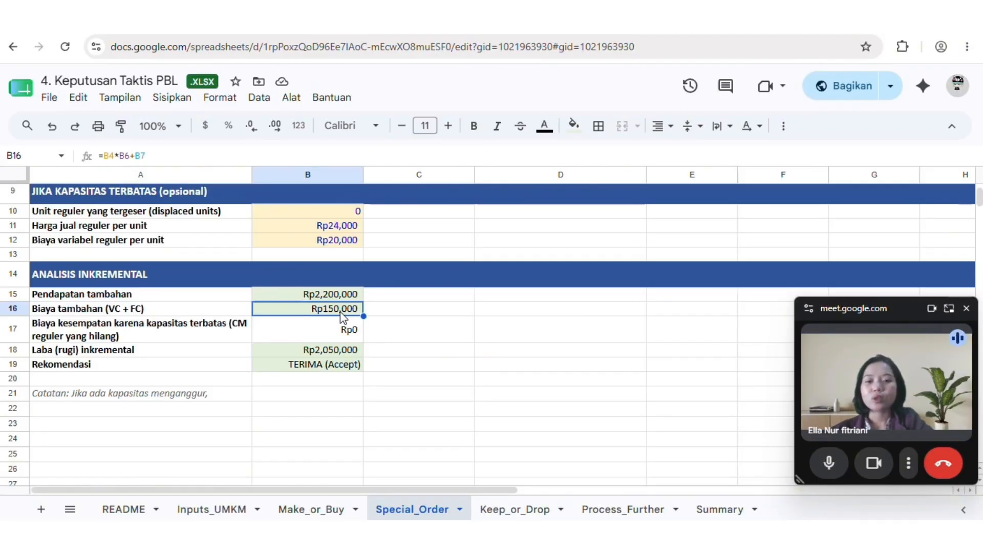
{"action": "left_click", "coordinate": [346, 349]}
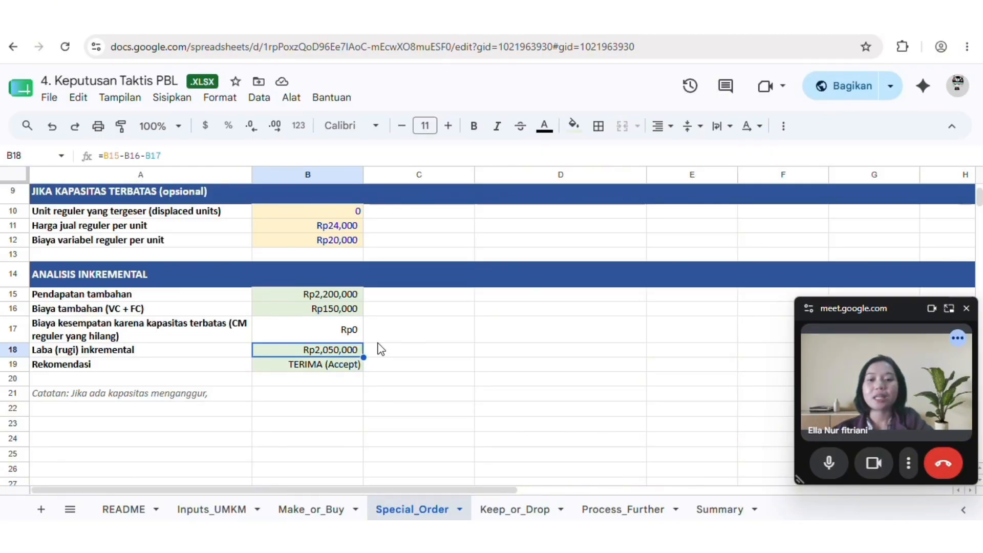
{"action": "left_click", "coordinate": [353, 364]}
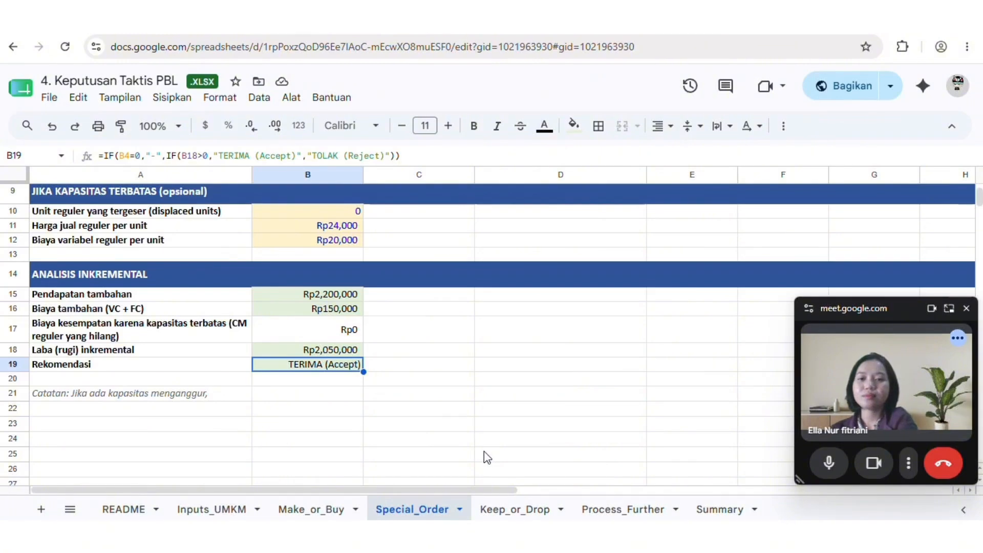
Examine the Keep_or_Drop inputs: segment sales, variable expenses, avoidable traceable fixed cost, and the lost contribution margin of other products
{"action": "left_click", "coordinate": [514, 506]}
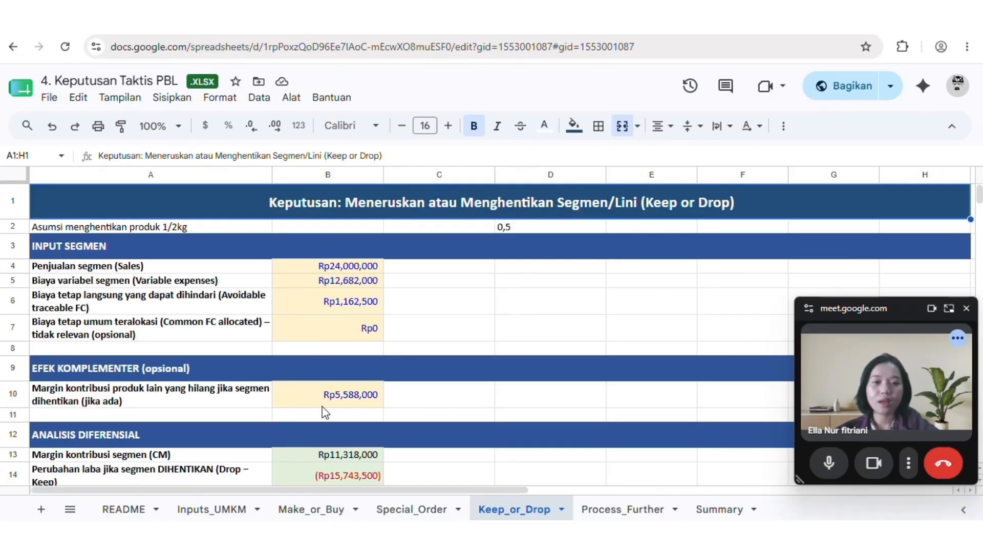
{"action": "scroll", "coordinate": [322, 409], "scroll_direction": "down", "scroll_amount": 1}
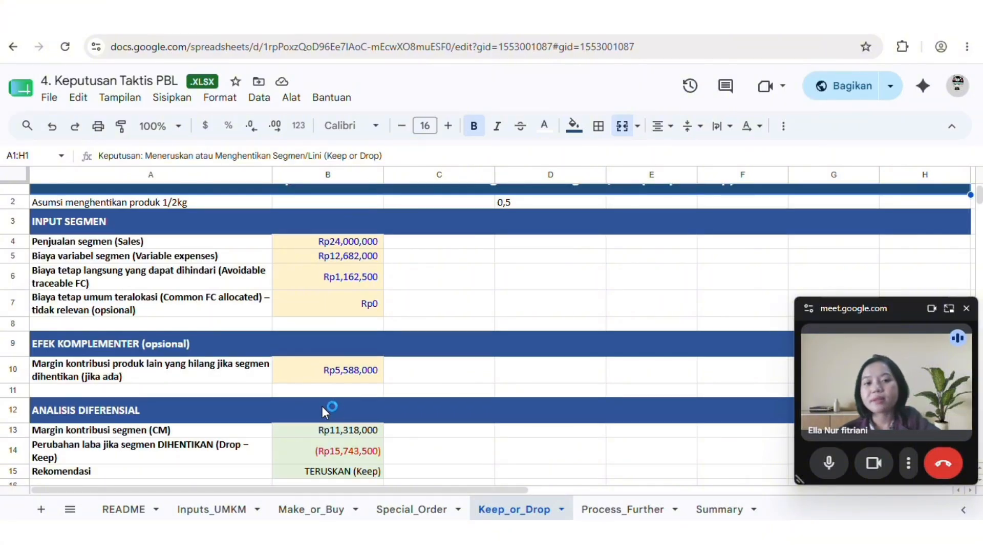
{"action": "left_click", "coordinate": [321, 243]}
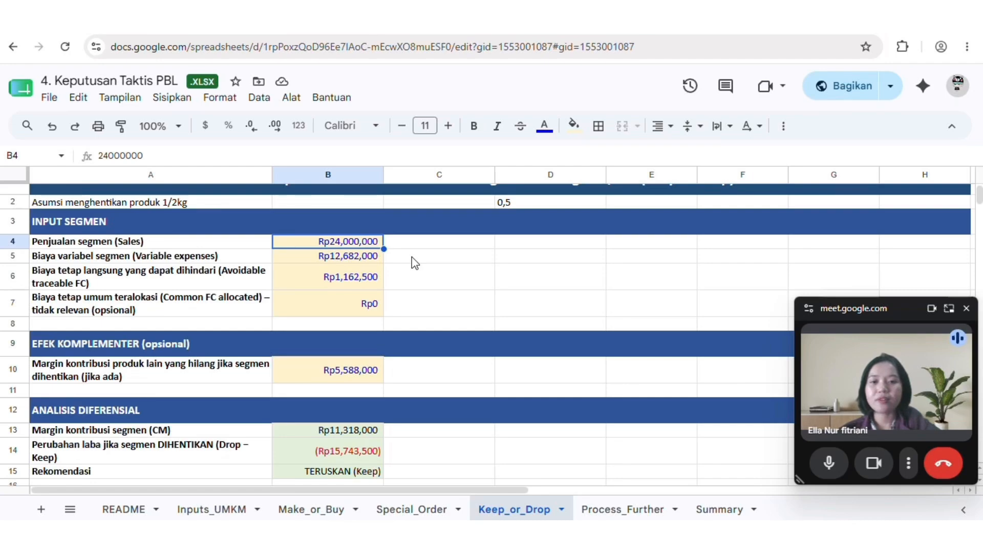
{"action": "left_click", "coordinate": [367, 262]}
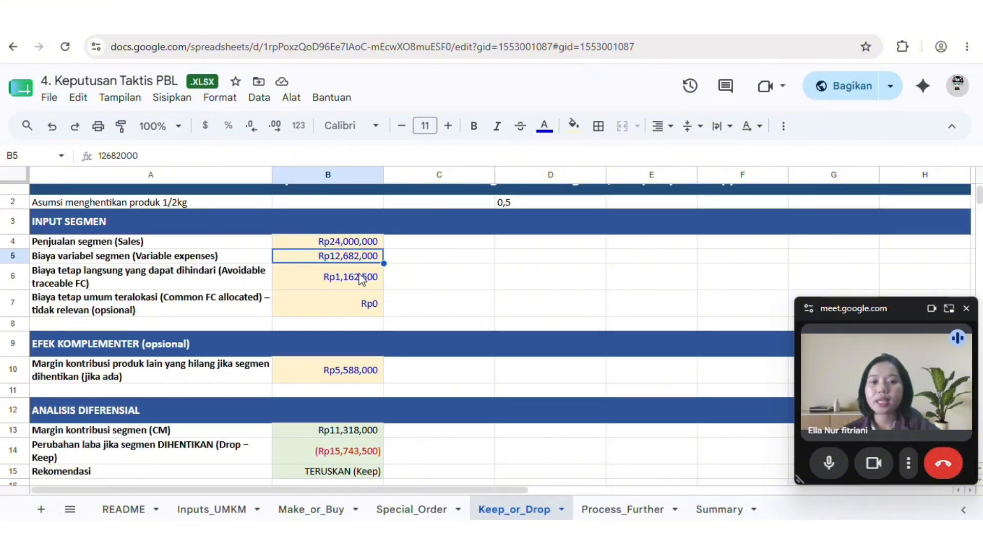
{"action": "left_click", "coordinate": [361, 279]}
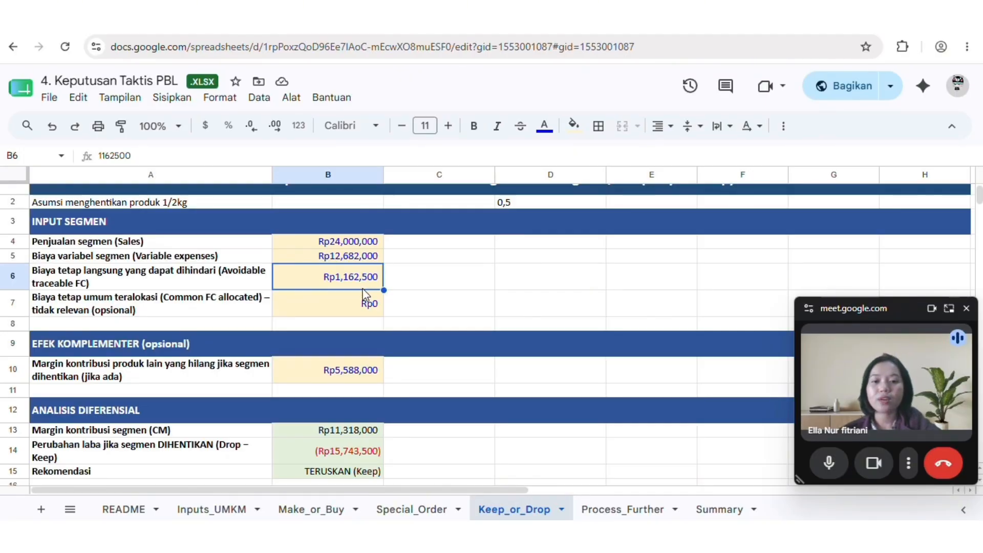
{"action": "scroll", "coordinate": [362, 288], "scroll_direction": "down", "scroll_amount": 1}
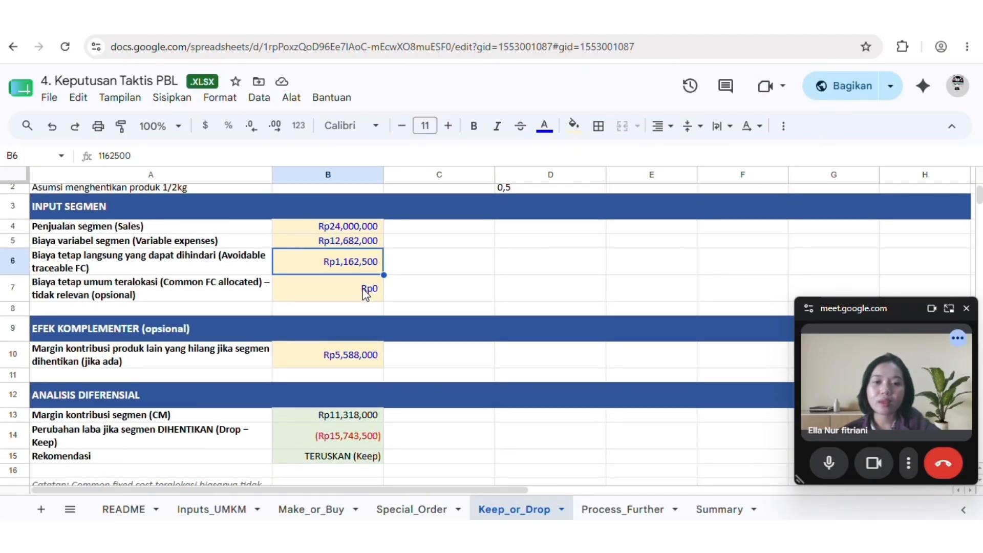
{"action": "left_click", "coordinate": [367, 341]}
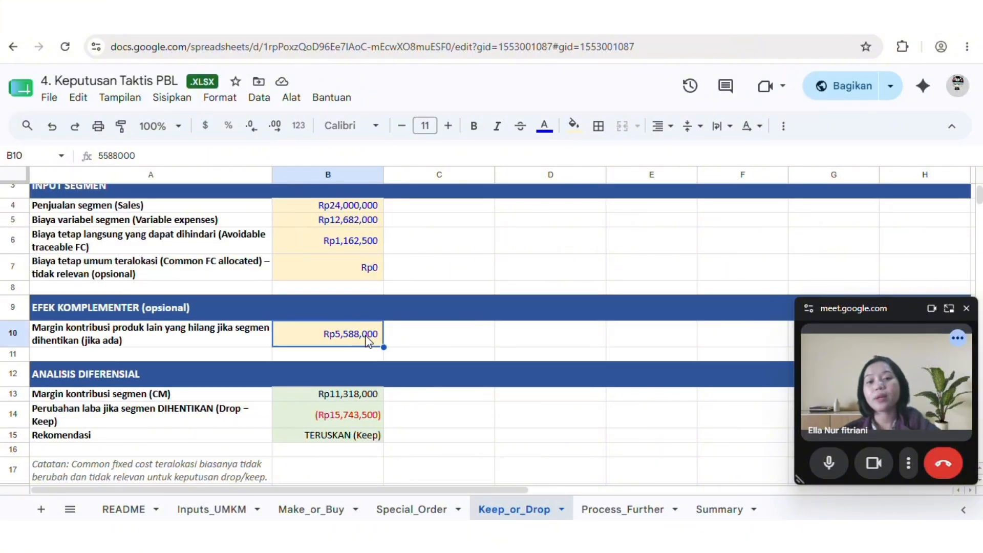
Check the Analisis Diferensial formulas for the segment contribution margin and the profit change if the 1/2 kg product is dropped
{"action": "scroll", "coordinate": [367, 340], "scroll_direction": "down", "scroll_amount": 1}
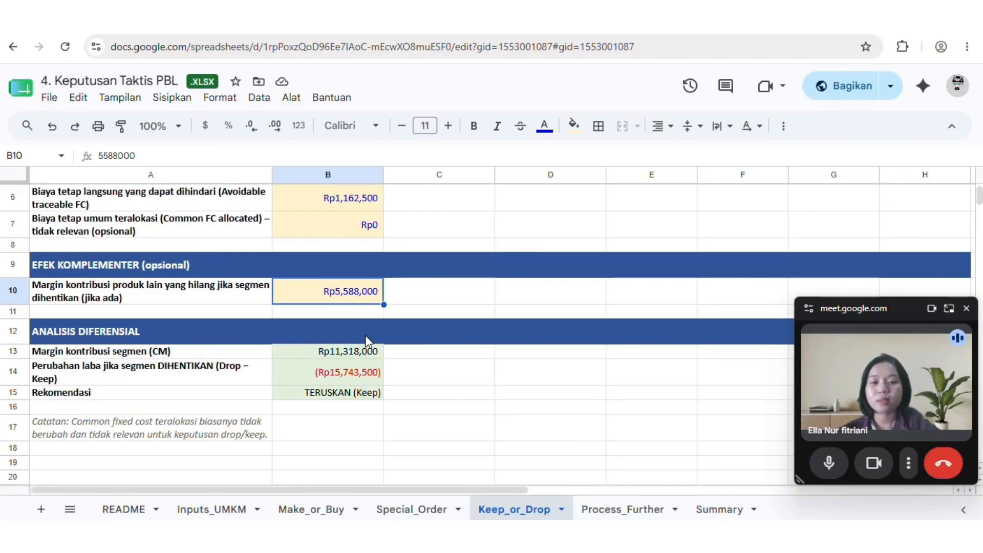
{"action": "left_click", "coordinate": [349, 358]}
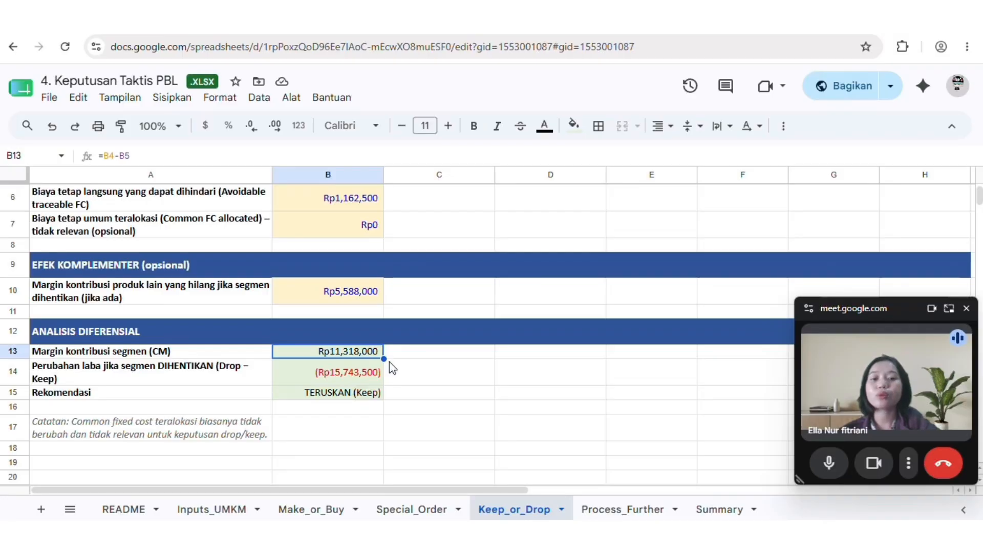
{"action": "left_click", "coordinate": [377, 380]}
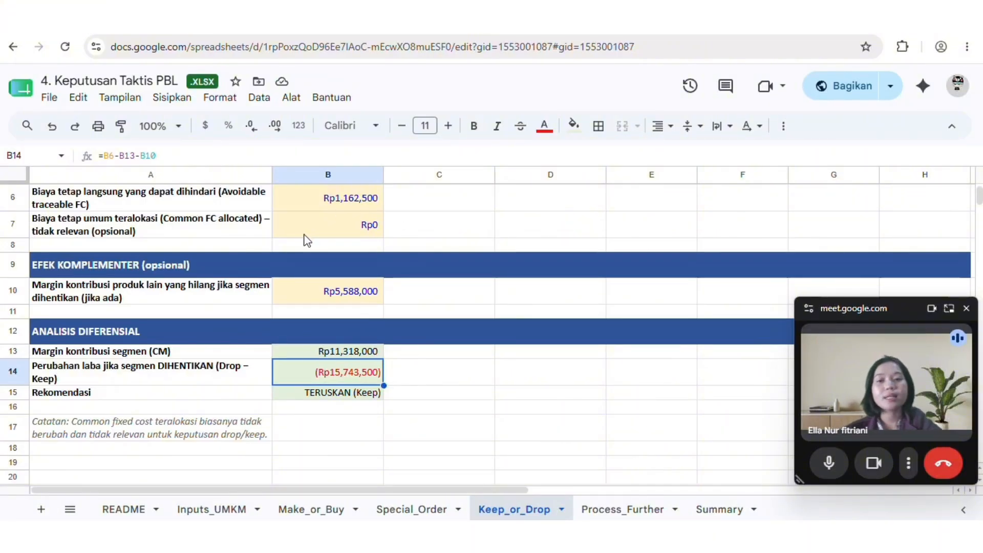
{"action": "scroll", "coordinate": [305, 241], "scroll_direction": "up", "scroll_amount": 3}
{"action": "scroll", "coordinate": [305, 240], "scroll_direction": "down", "scroll_amount": 2}
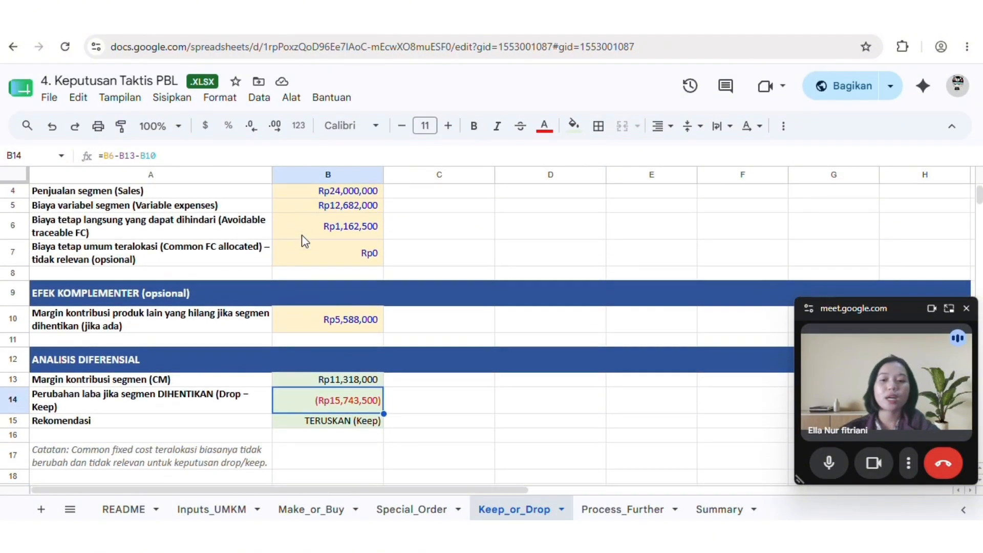
{"action": "scroll", "coordinate": [339, 305], "scroll_direction": "up", "scroll_amount": 1}
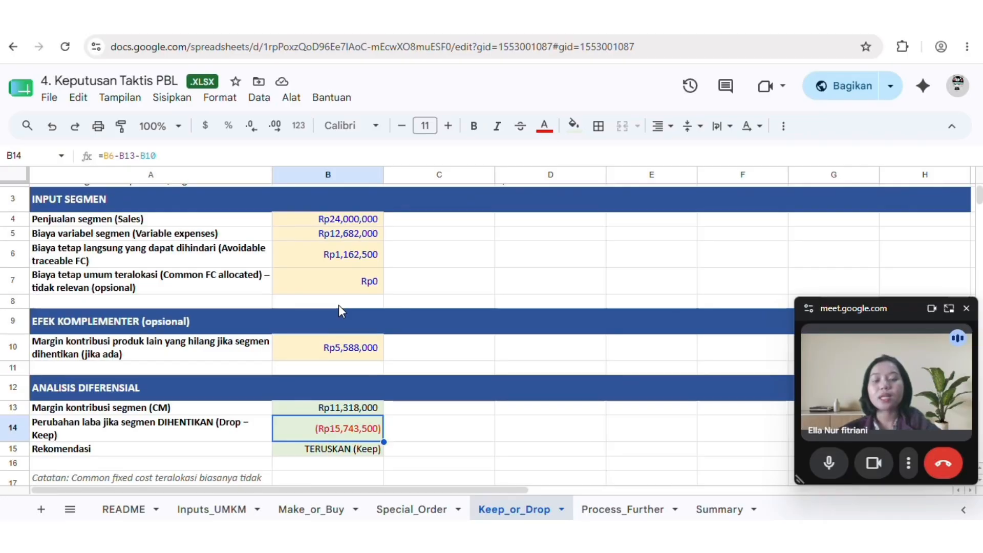
{"action": "scroll", "coordinate": [339, 309], "scroll_direction": "up", "scroll_amount": 2}
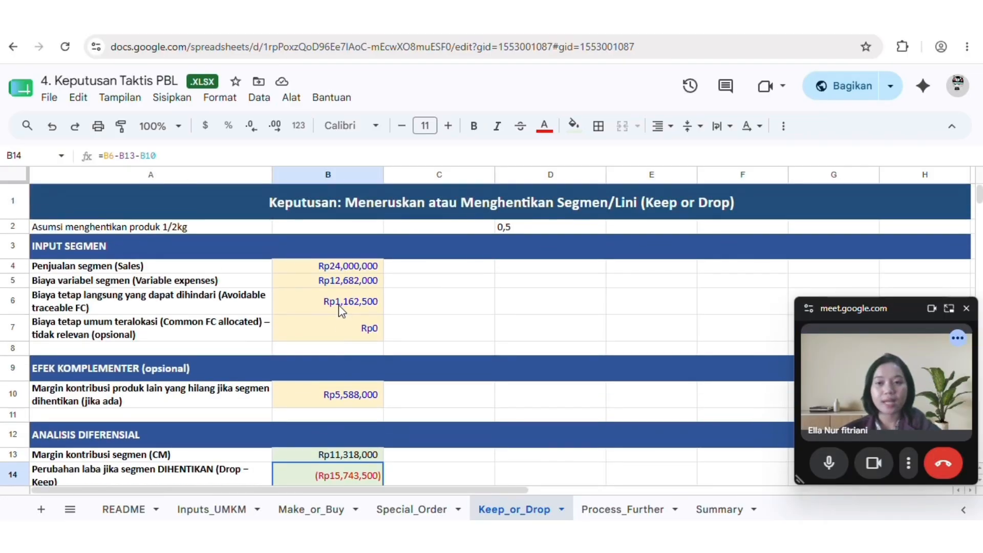
{"action": "left_click", "coordinate": [238, 231]}
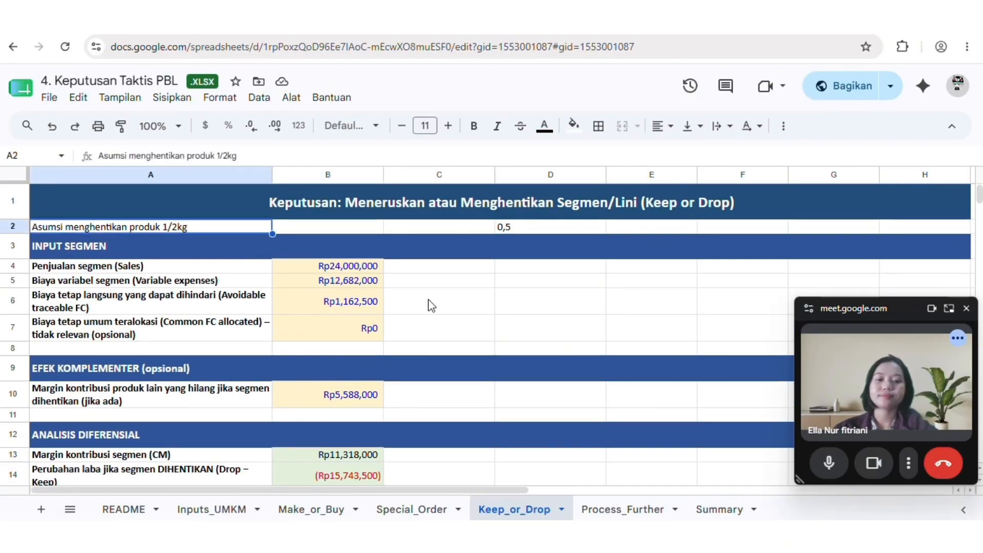
{"action": "scroll", "coordinate": [431, 306], "scroll_direction": "down", "scroll_amount": 3}
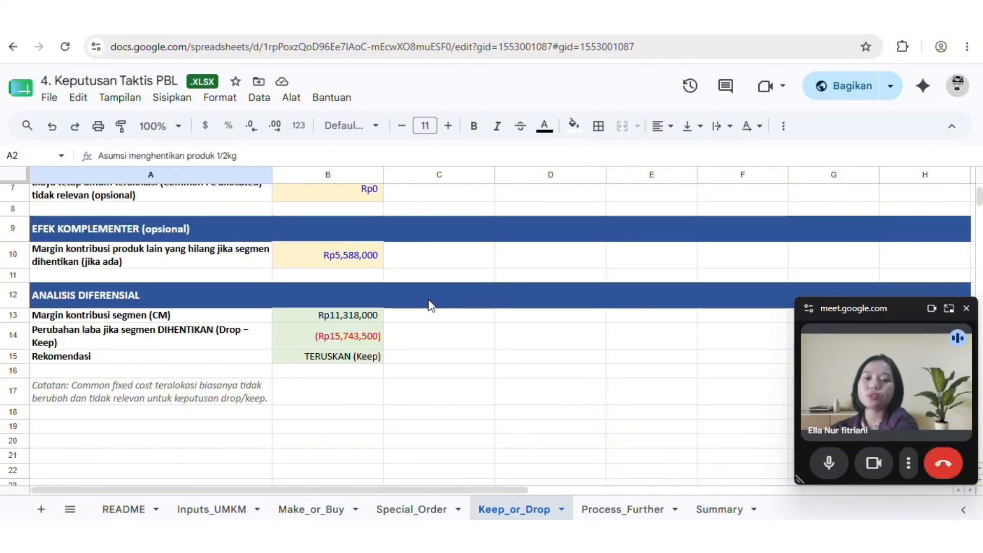
Examine the Process_Further inputs: units at split-off, selling prices before and after further processing, and incremental variable and fixed costs
{"action": "left_click", "coordinate": [606, 508]}
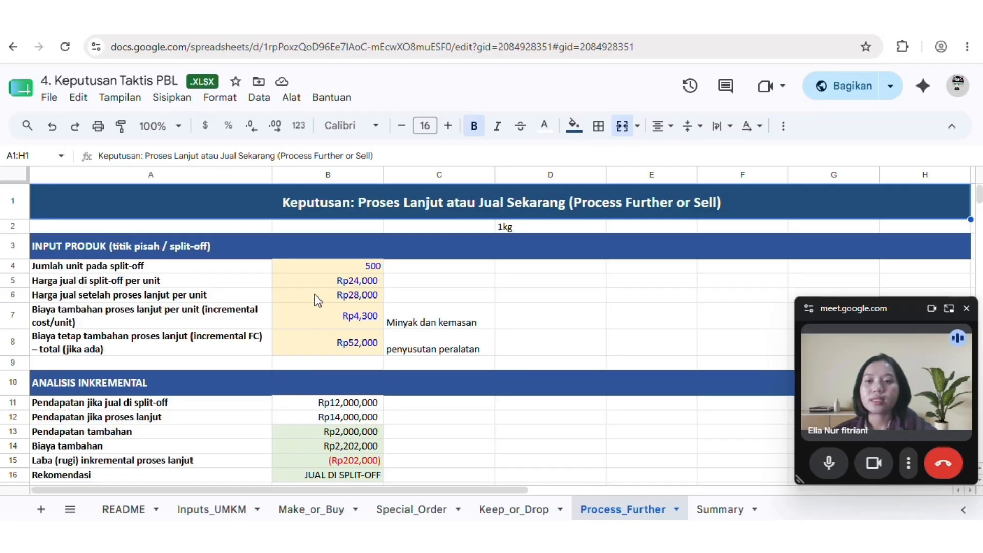
{"action": "left_click", "coordinate": [374, 266]}
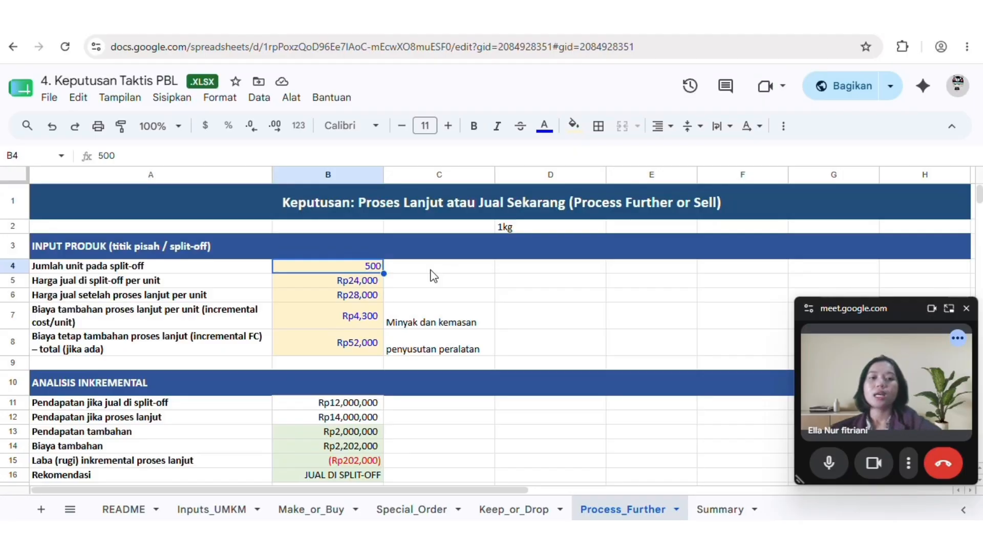
{"action": "left_click", "coordinate": [352, 283]}
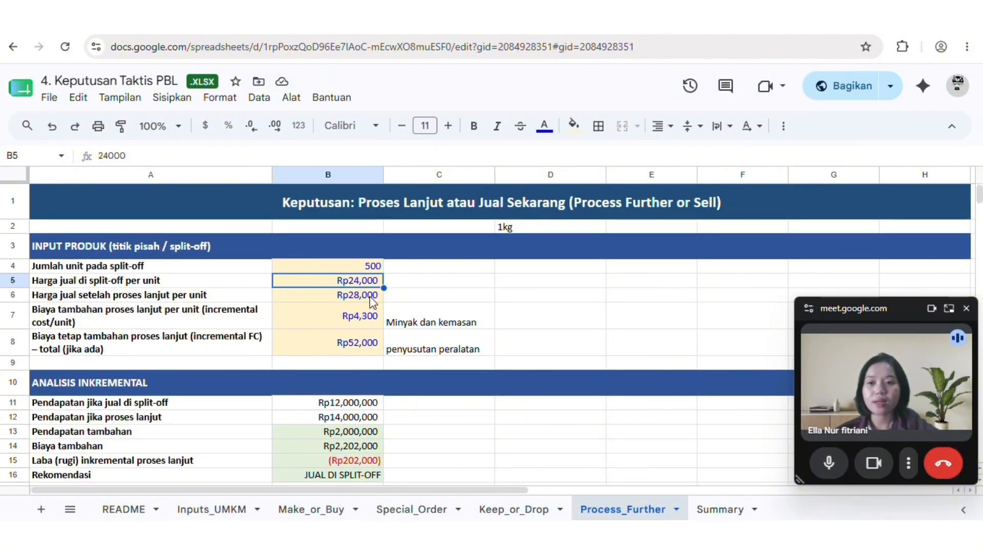
{"action": "left_click", "coordinate": [370, 297]}
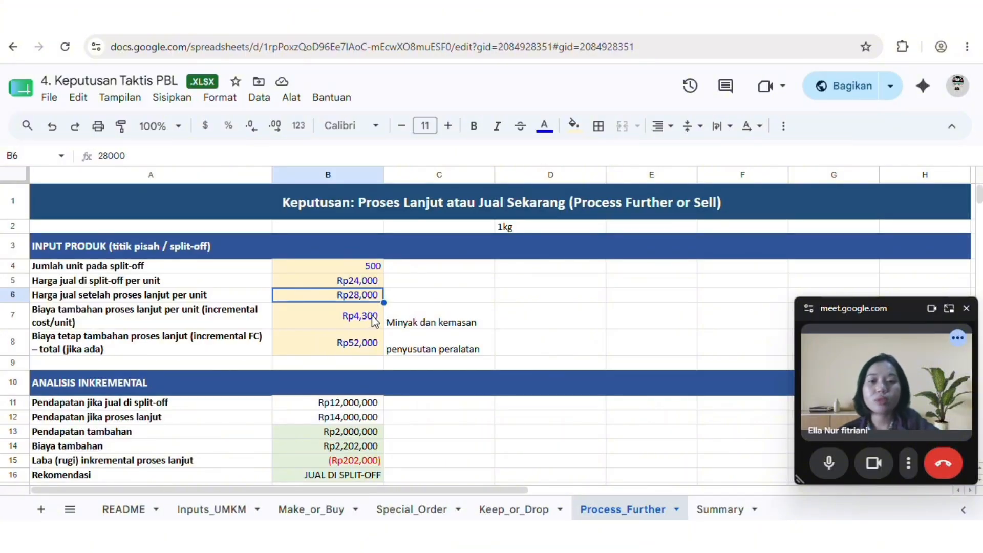
{"action": "left_click", "coordinate": [375, 320]}
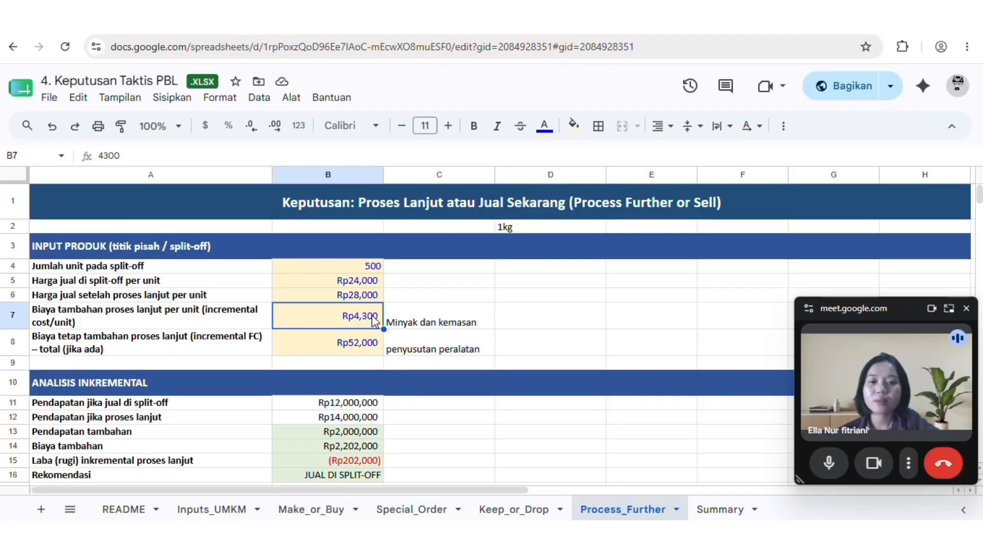
{"action": "left_click", "coordinate": [367, 341]}
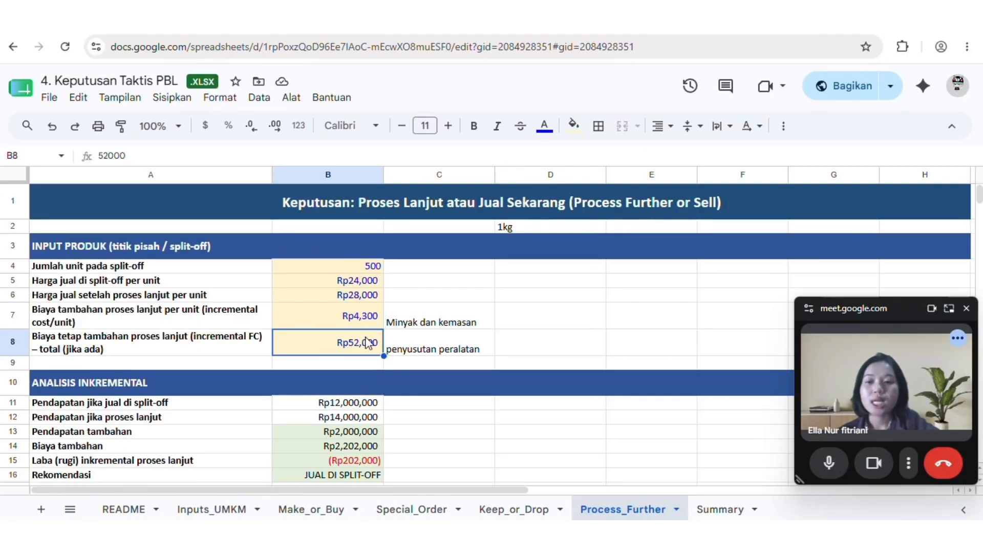
Read the notes beside the further-processing costs that explain what the incremental unit cost and incremental fixed cost consist of
{"action": "scroll", "coordinate": [367, 342], "scroll_direction": "right", "scroll_amount": 2}
{"action": "left_click", "coordinate": [378, 324]}
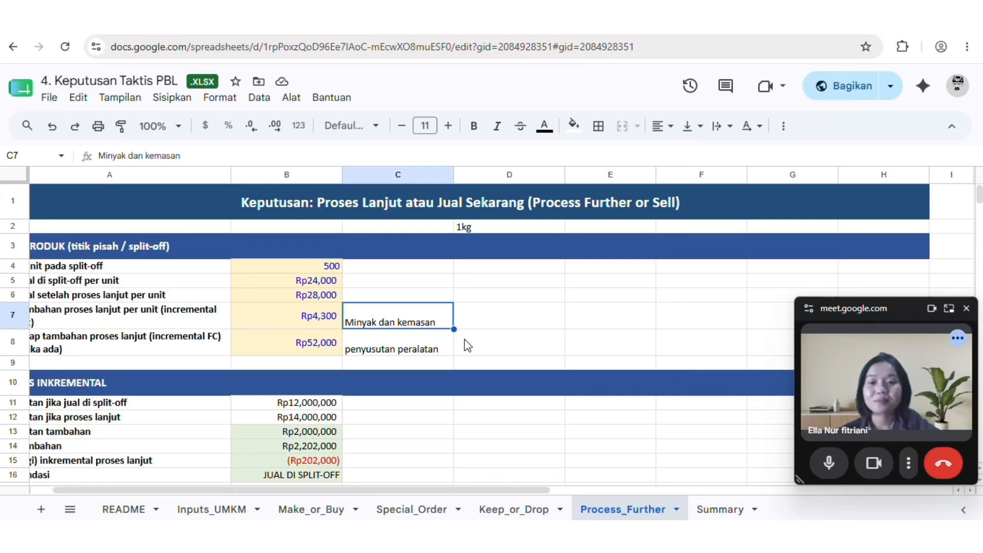
{"action": "scroll", "coordinate": [465, 339], "scroll_direction": "left", "scroll_amount": 1}
{"action": "scroll", "coordinate": [464, 339], "scroll_direction": "down", "scroll_amount": 1}
{"action": "scroll", "coordinate": [465, 339], "scroll_direction": "left", "scroll_amount": 2}
{"action": "scroll", "coordinate": [465, 339], "scroll_direction": "down", "scroll_amount": 1}
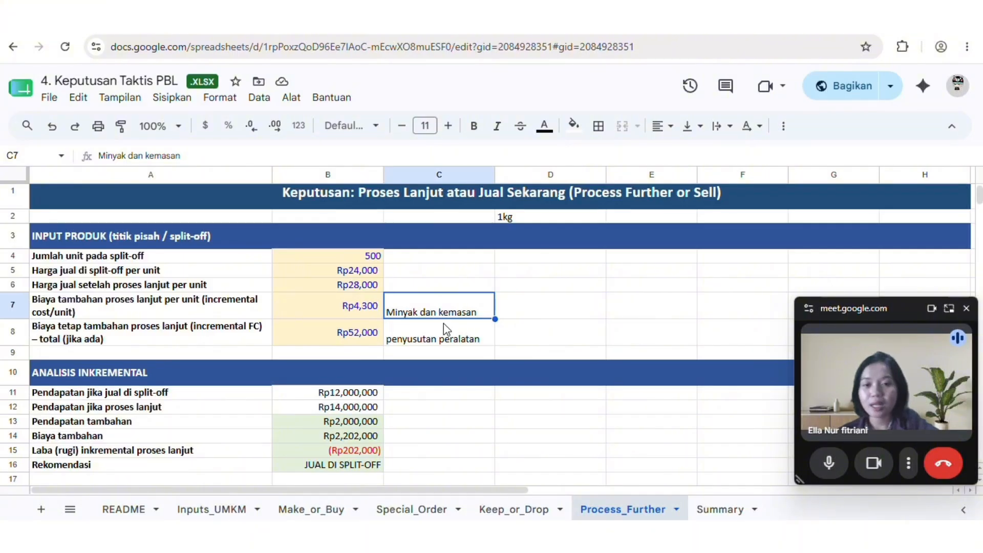
{"action": "left_click", "coordinate": [449, 334]}
{"action": "scroll", "coordinate": [447, 333], "scroll_direction": "down", "scroll_amount": 2}
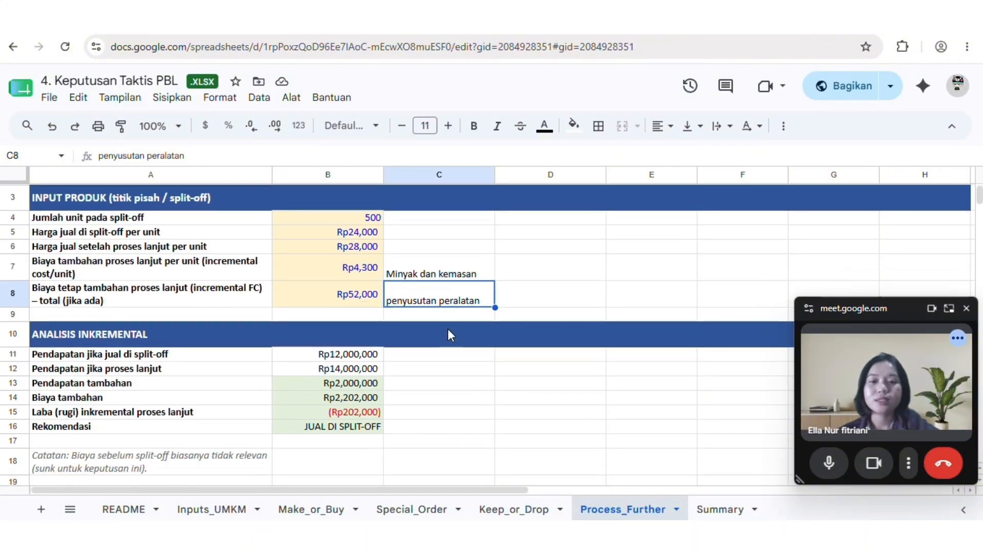
Check the Process_Further Analisis Inkremental formulas for revenue at split-off, revenue after processing, additional revenue, additional cost and incremental profit
{"action": "scroll", "coordinate": [449, 334], "scroll_direction": "down", "scroll_amount": 1}
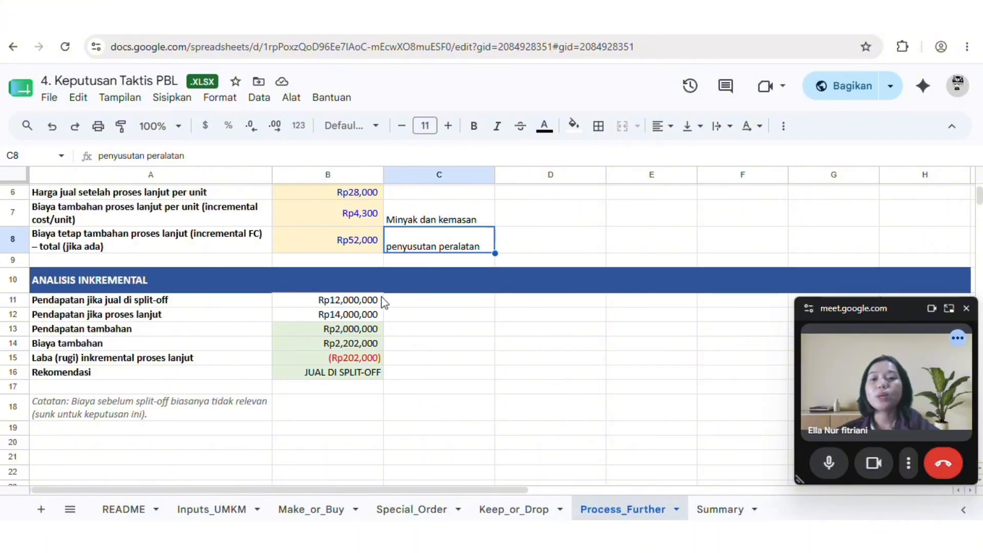
{"action": "left_click", "coordinate": [379, 302]}
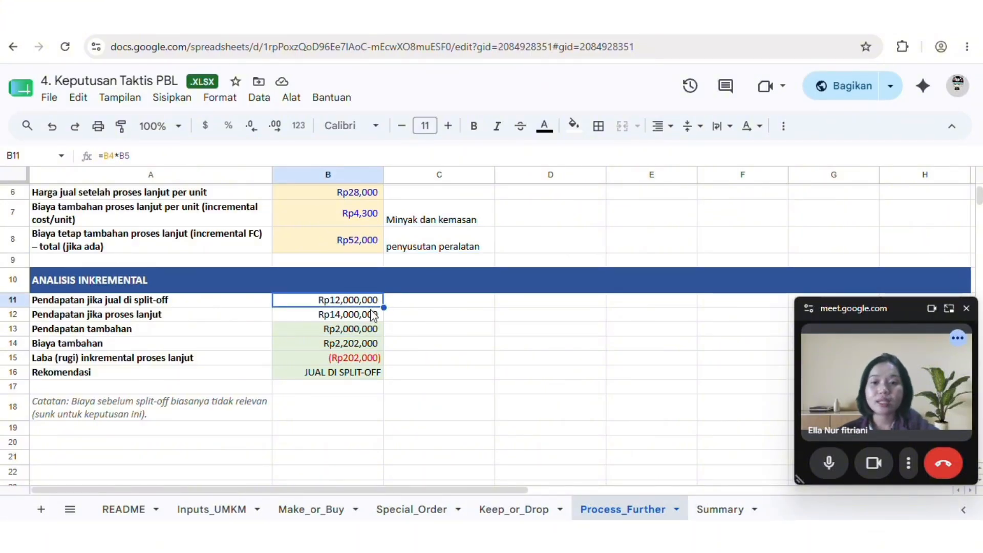
{"action": "left_click", "coordinate": [372, 315]}
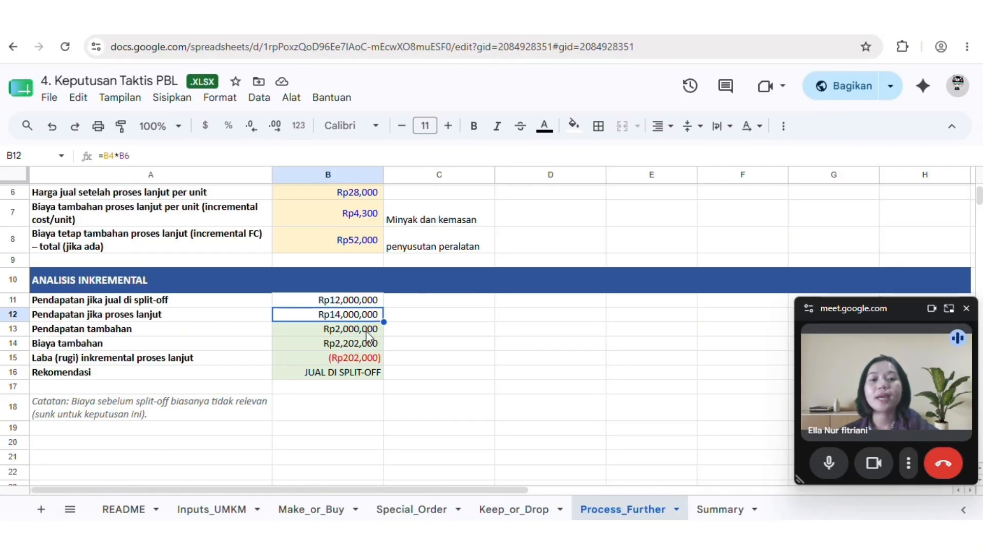
{"action": "left_click", "coordinate": [368, 335]}
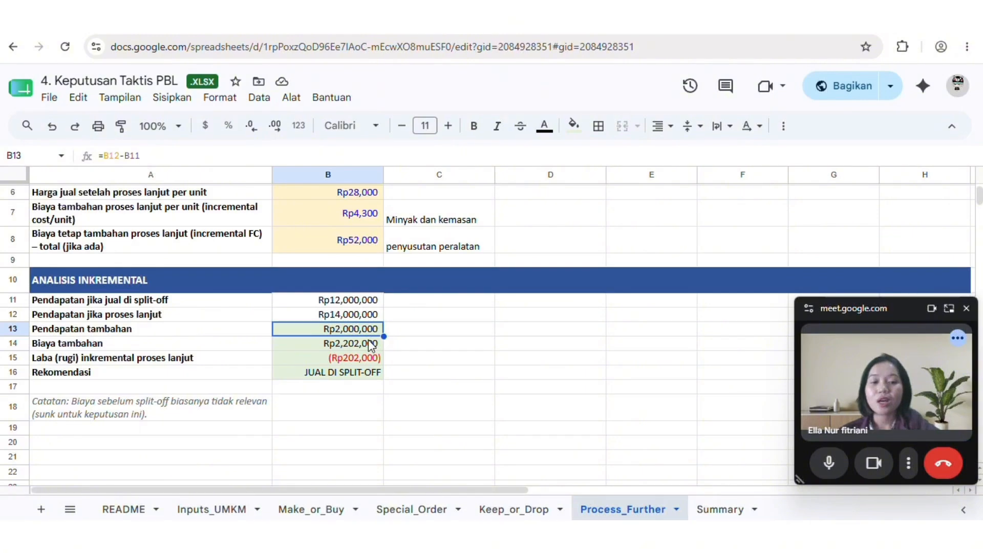
{"action": "left_click", "coordinate": [371, 345]}
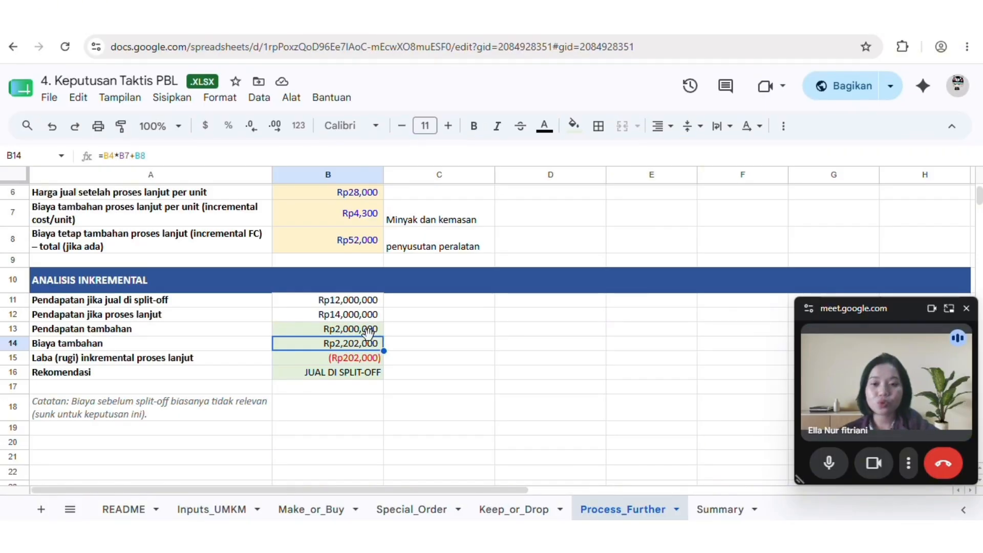
{"action": "left_click", "coordinate": [372, 360]}
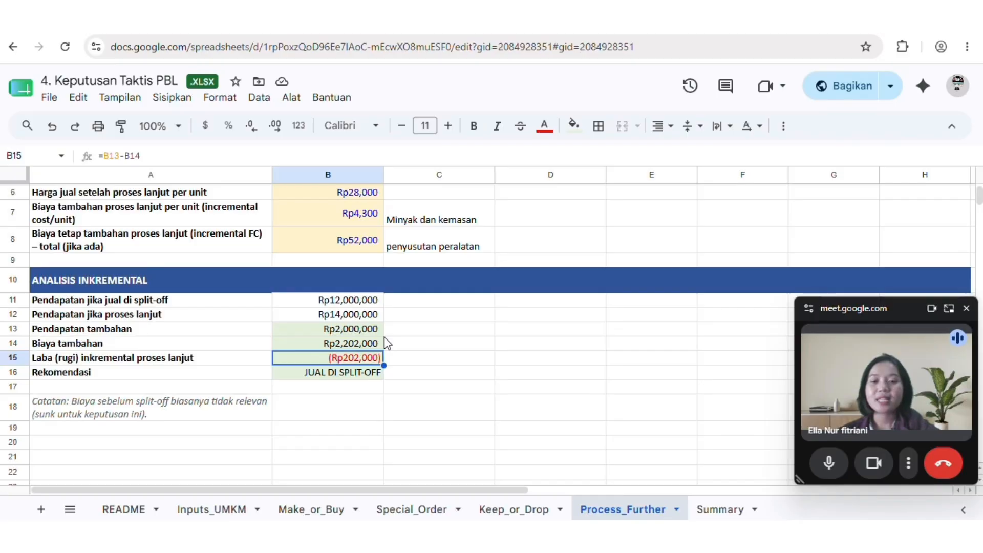
{"action": "left_click", "coordinate": [359, 301]}
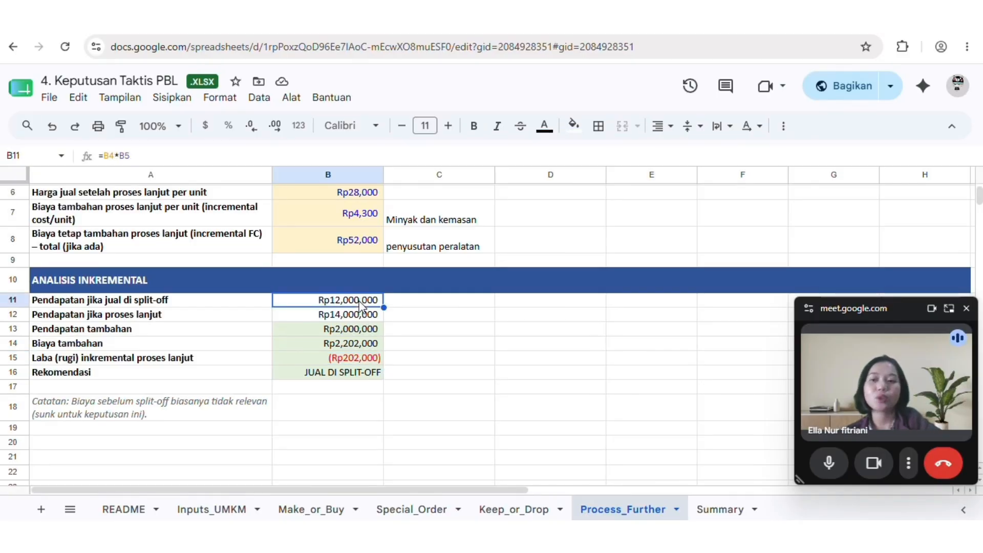
{"action": "scroll", "coordinate": [476, 436], "scroll_direction": "down", "scroll_amount": 3}
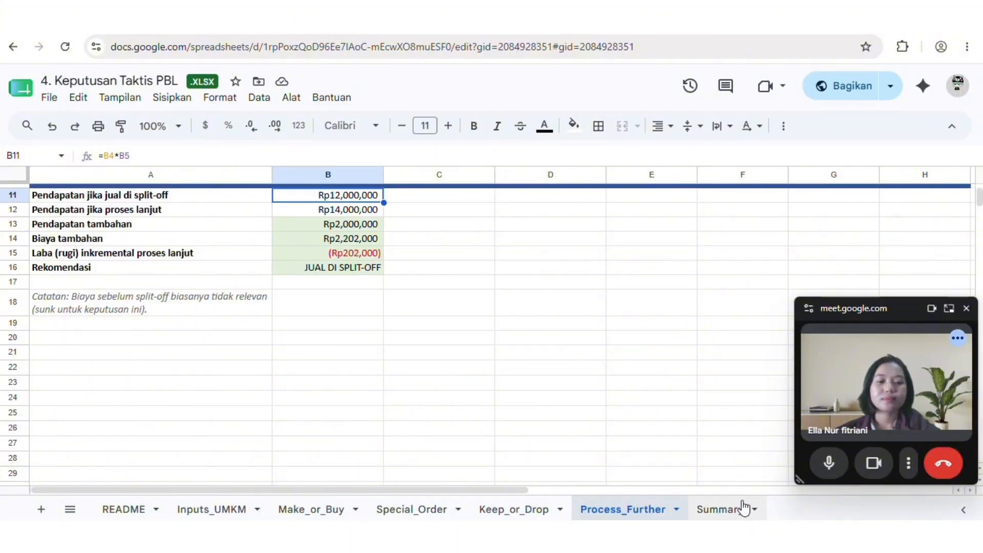
In the tactical decision Summary sheet, check the Make or Buy row's main KPI, value and recommendation references
{"action": "left_click", "coordinate": [738, 511]}
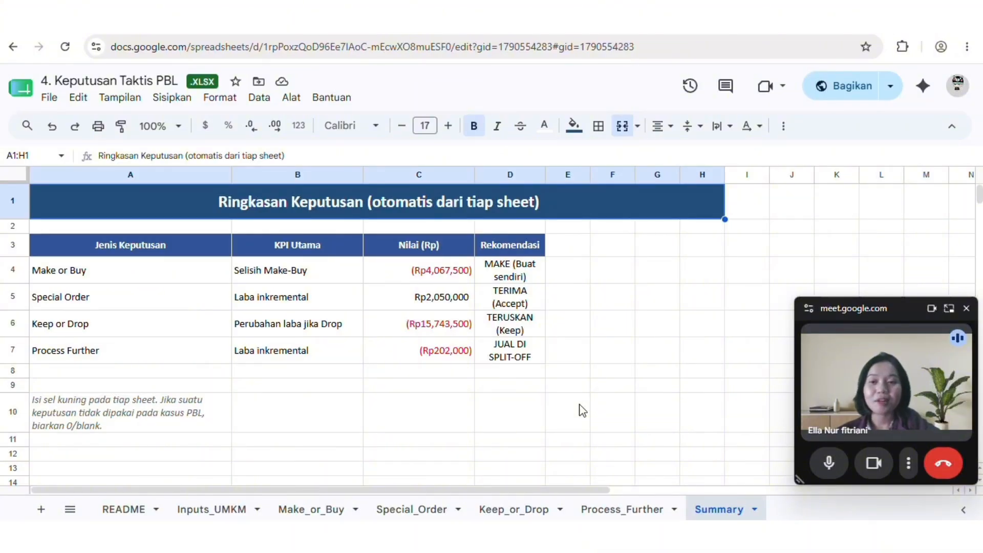
{"action": "left_click", "coordinate": [295, 281]}
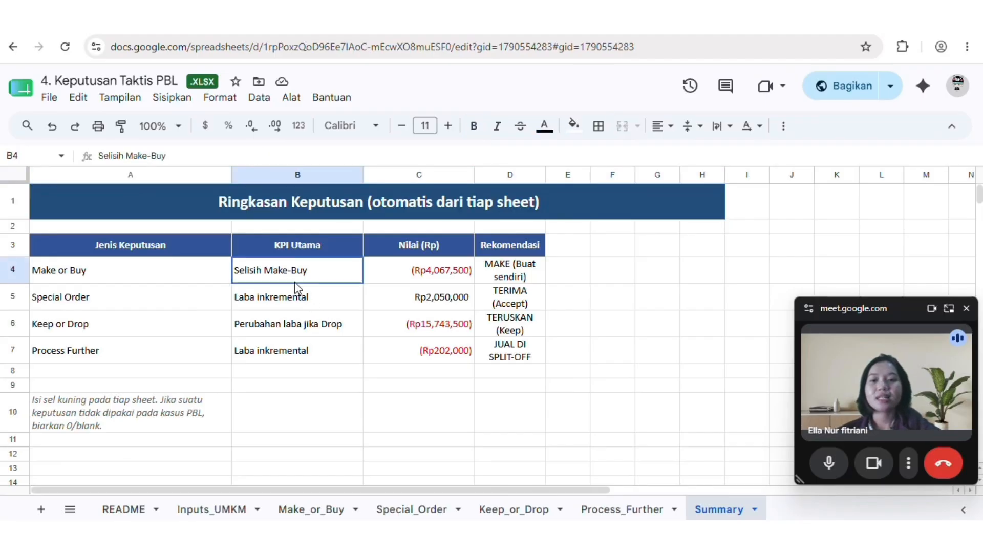
{"action": "left_click", "coordinate": [393, 277]}
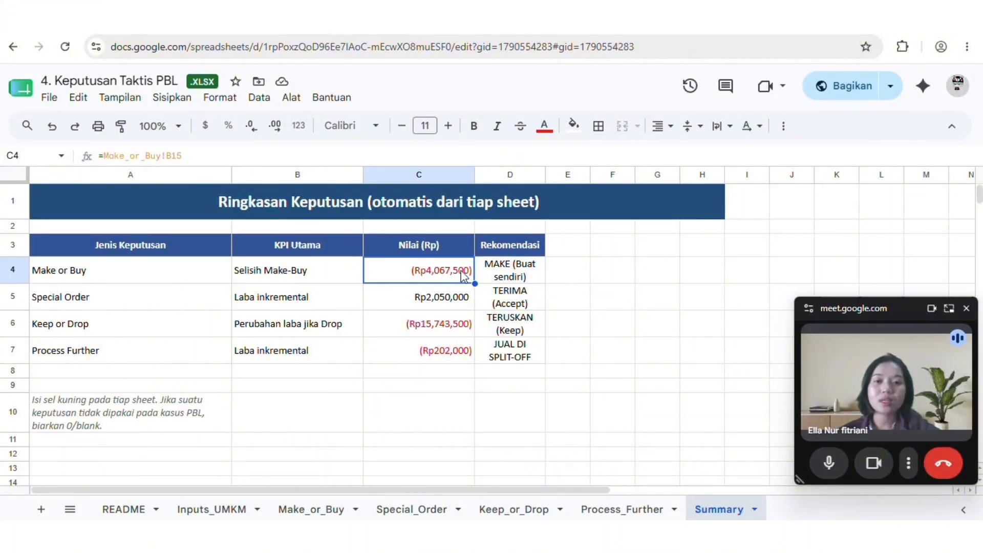
{"action": "left_click", "coordinate": [508, 272]}
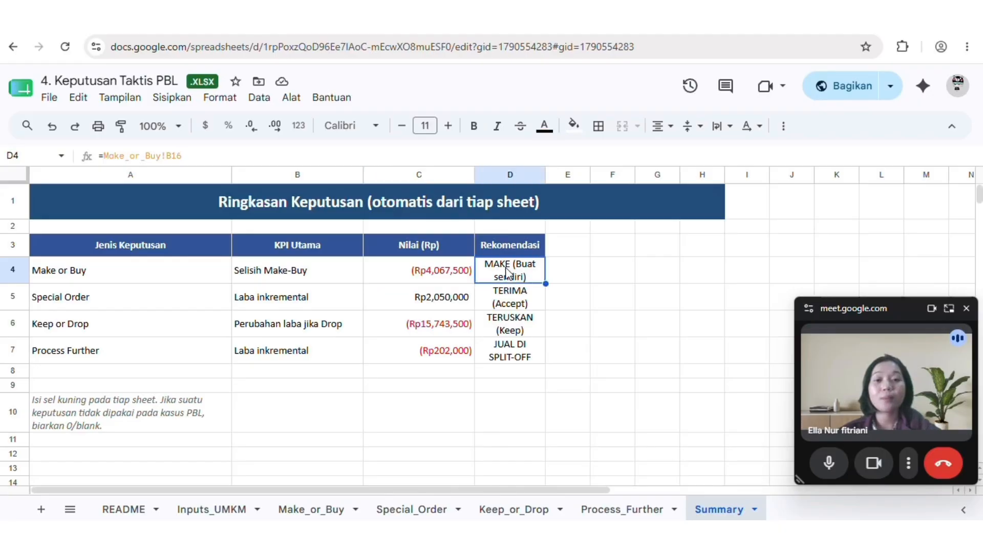
Check the Special Order row's incremental profit KPI, value and recommendation in the decision summary
{"action": "left_click", "coordinate": [183, 313]}
{"action": "left_click", "coordinate": [175, 306]}
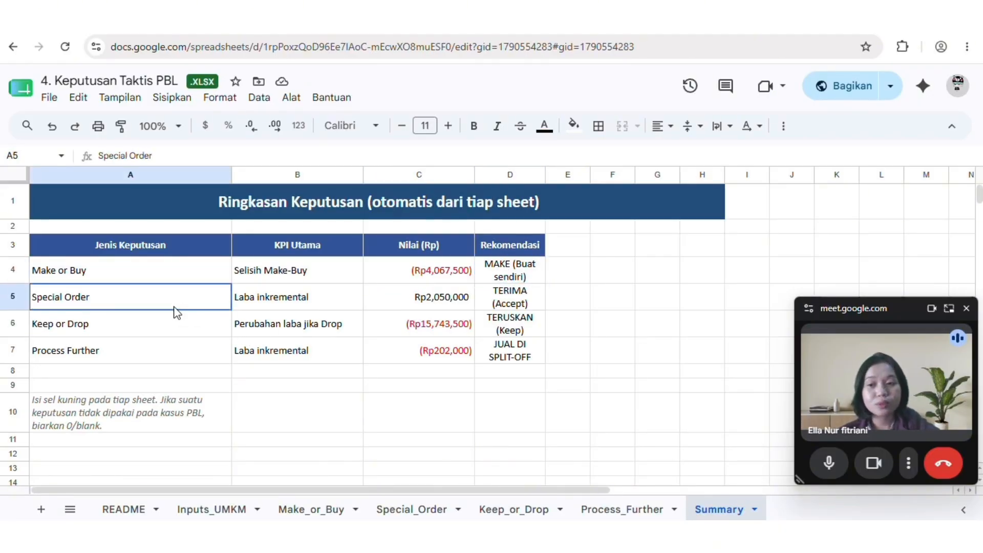
{"action": "left_click", "coordinate": [263, 296]}
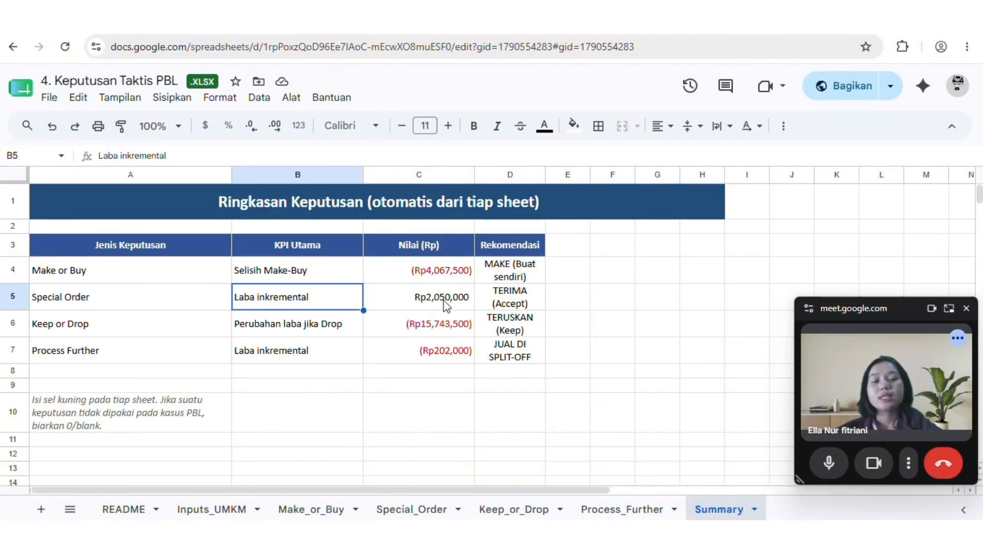
{"action": "left_click", "coordinate": [500, 293]}
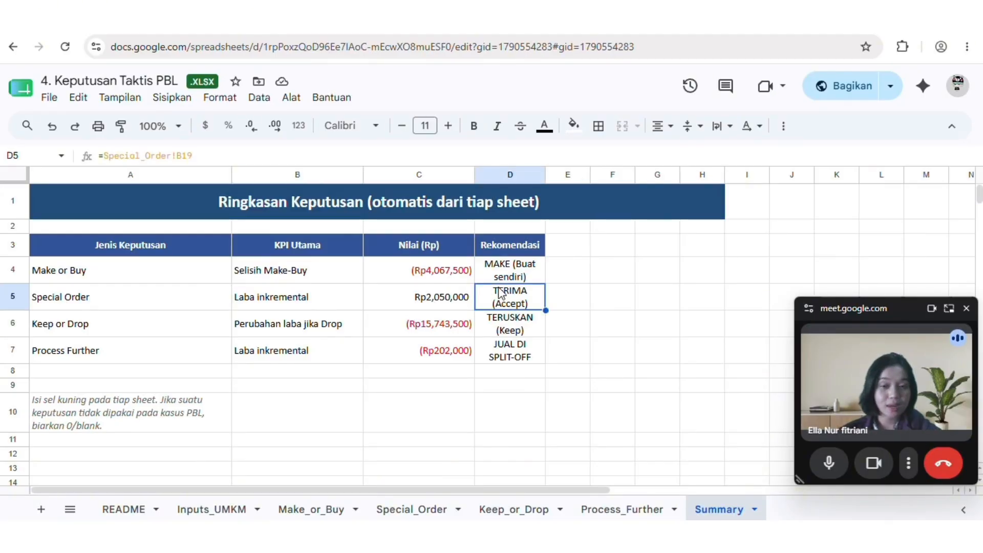
{"action": "left_click", "coordinate": [448, 296]}
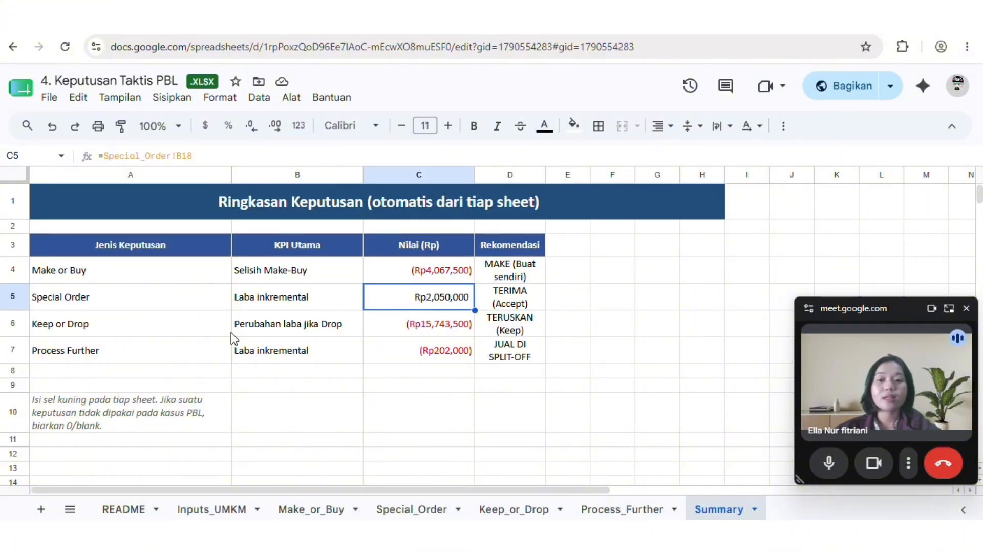
Check the KPI, value and recommendation of the Keep or Drop and Process Further rows in the decision summary
{"action": "left_click", "coordinate": [254, 332]}
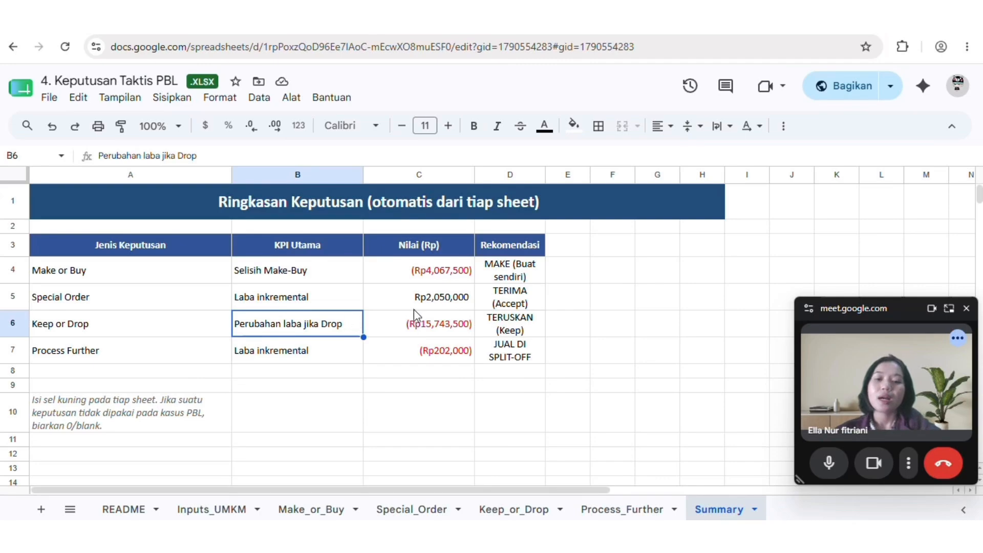
{"action": "left_click", "coordinate": [422, 328]}
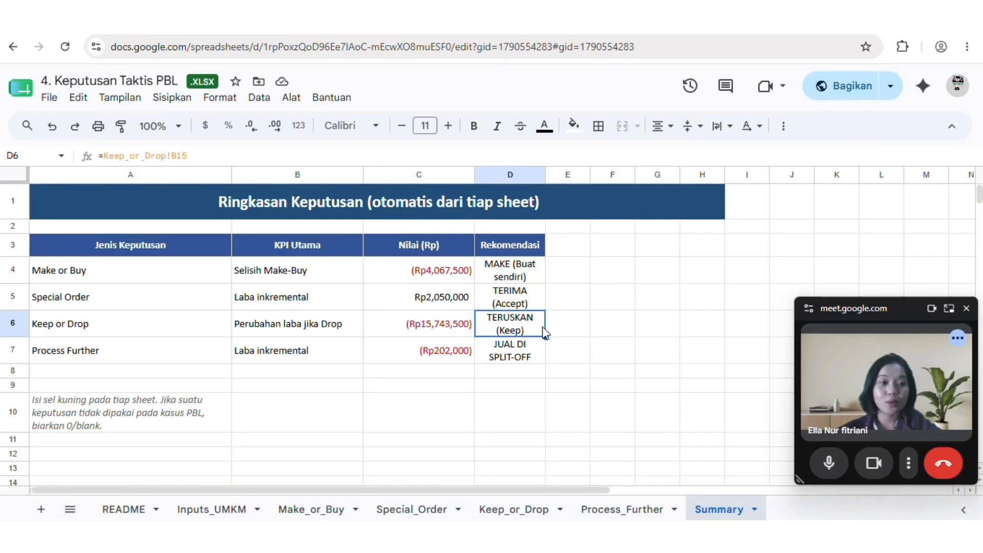
{"action": "left_click", "coordinate": [204, 358]}
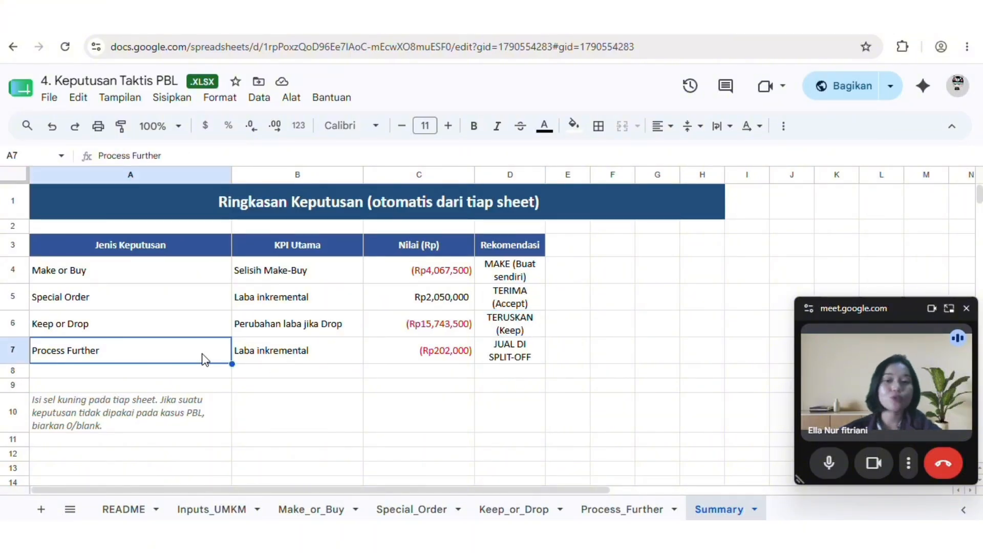
{"action": "left_click", "coordinate": [307, 354]}
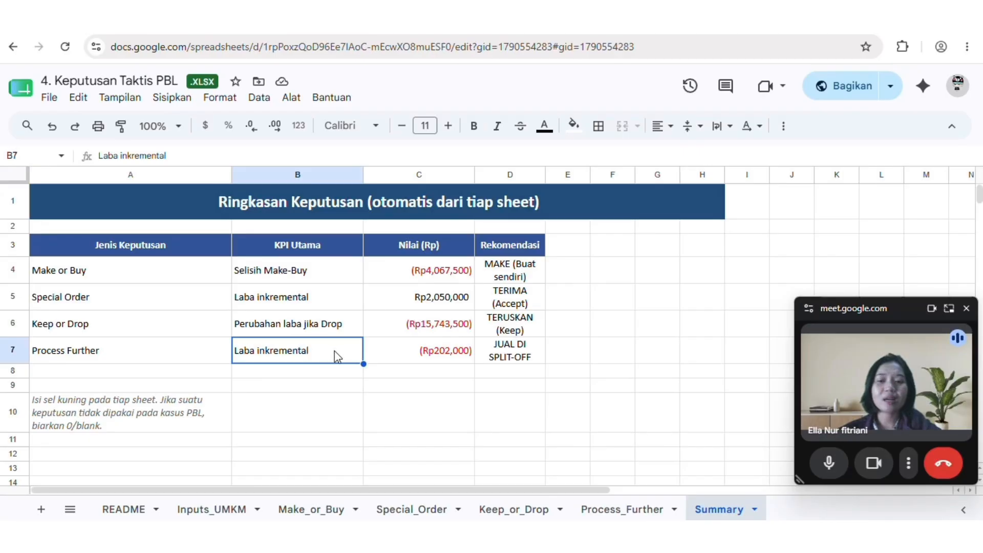
{"action": "left_click", "coordinate": [416, 354]}
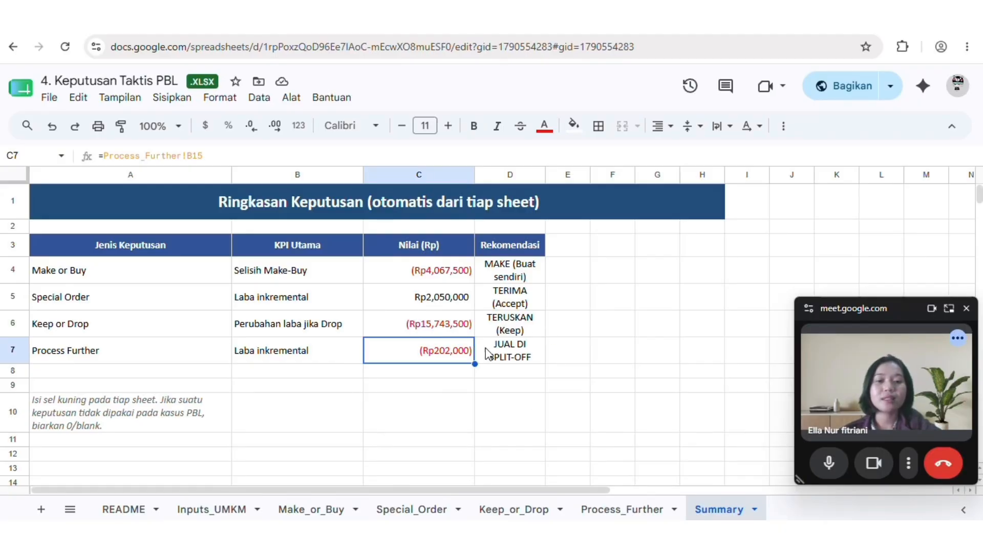
{"action": "left_click", "coordinate": [524, 358]}
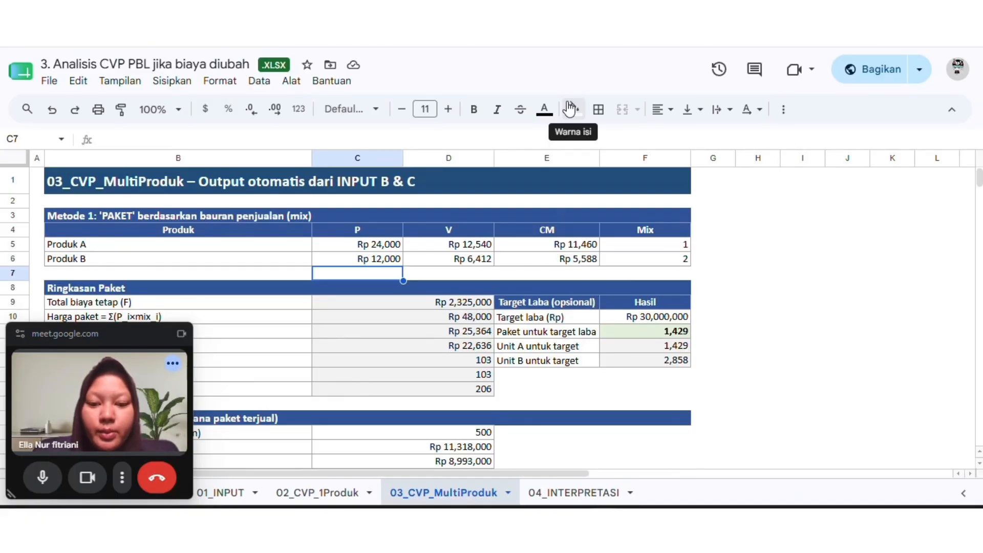
In the "3. Analisis CVP PBL jika biaya diubah" workbook, check the 03_CVP_MultiProduk selling prices and CM formulas of Produk A and Produk B
{"action": "left_click", "coordinate": [381, 249]}
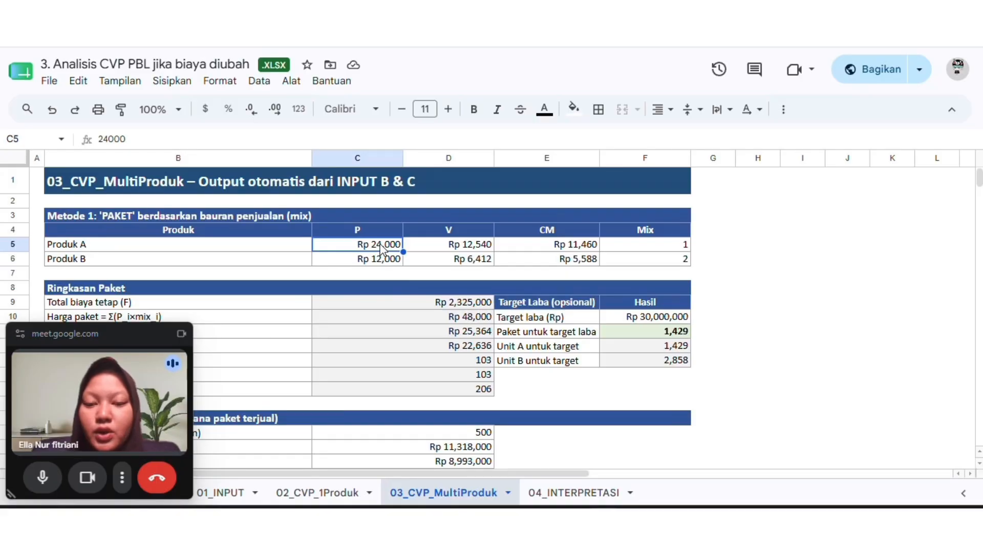
{"action": "left_click", "coordinate": [397, 265]}
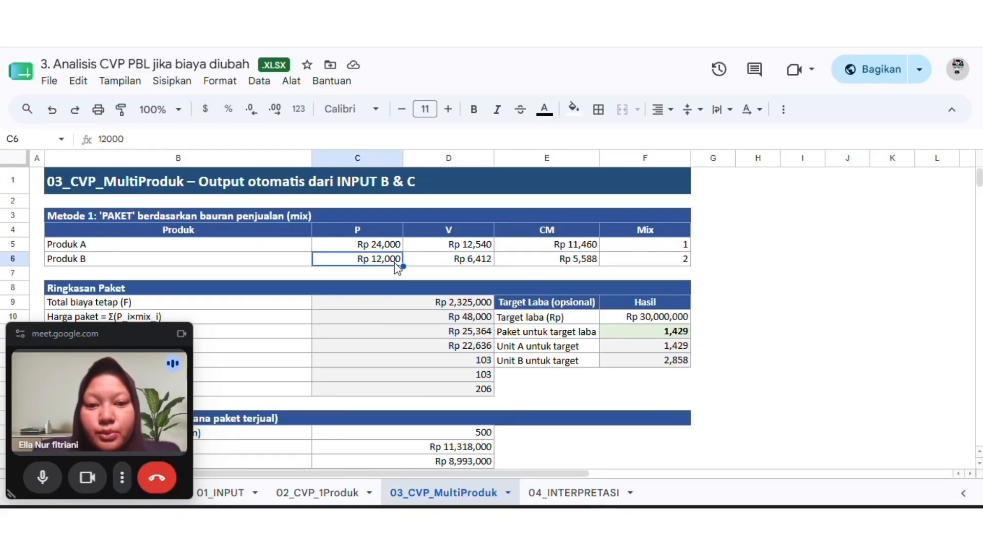
{"action": "left_click", "coordinate": [581, 249]}
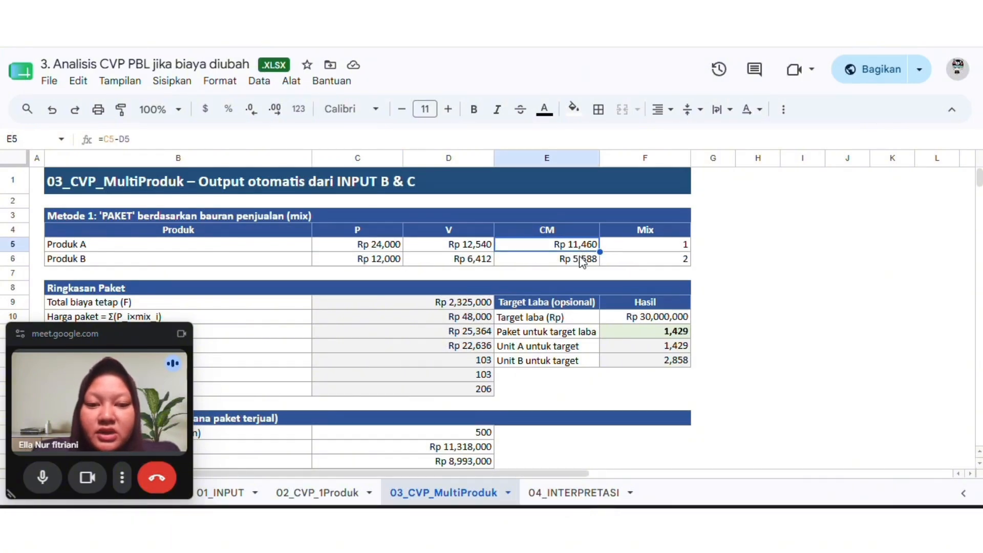
{"action": "left_click", "coordinate": [582, 262]}
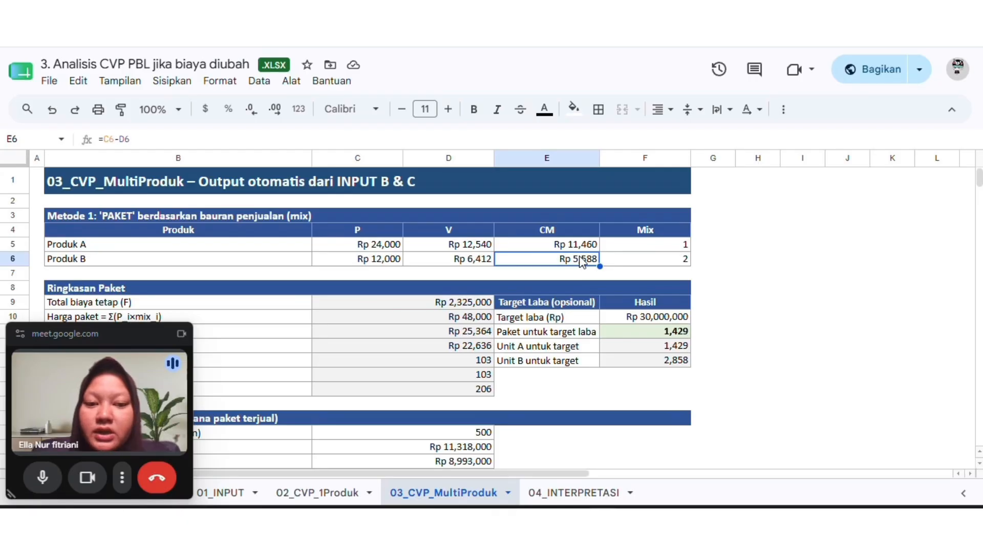
Examine the Ringkasan Paket section and the formula behind the package contribution margin (CM paket)
{"action": "scroll", "coordinate": [582, 262], "scroll_direction": "down", "scroll_amount": 3}
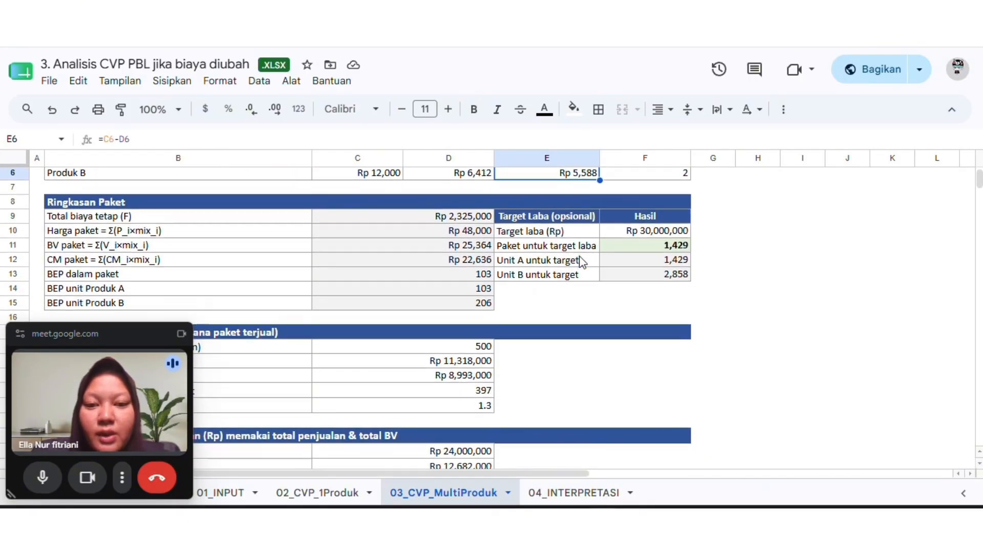
{"action": "scroll", "coordinate": [578, 260], "scroll_direction": "down", "scroll_amount": 1}
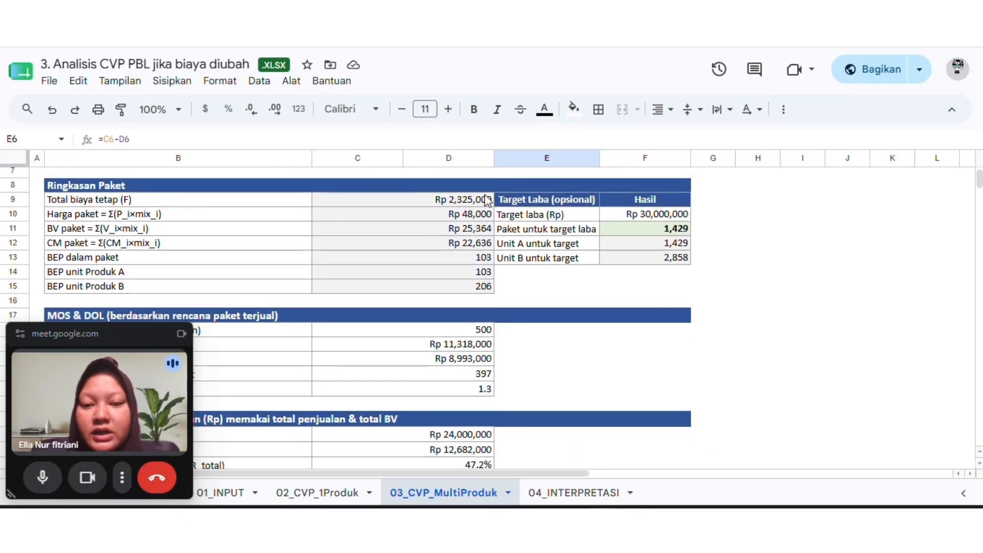
{"action": "scroll", "coordinate": [486, 199], "scroll_direction": "up", "scroll_amount": 1}
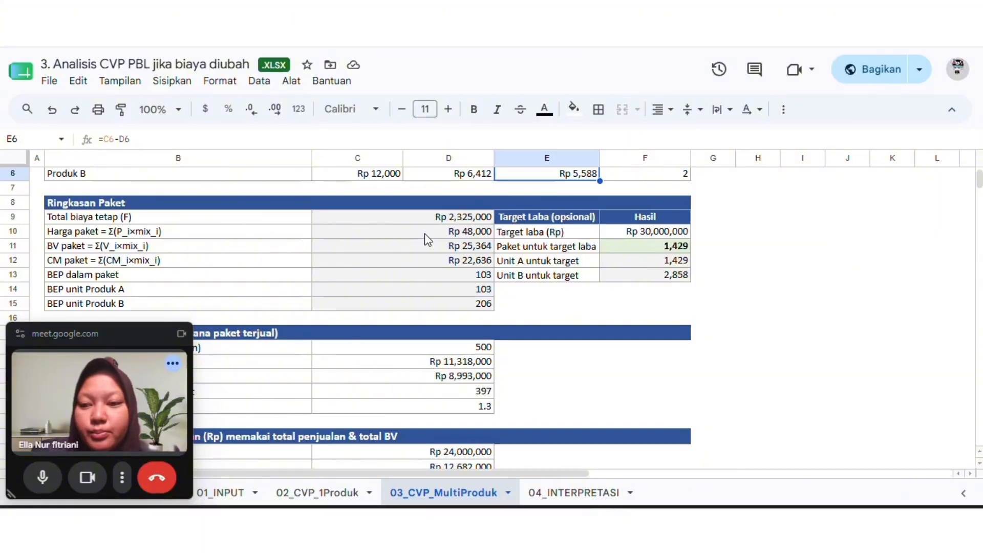
{"action": "left_click", "coordinate": [452, 266]}
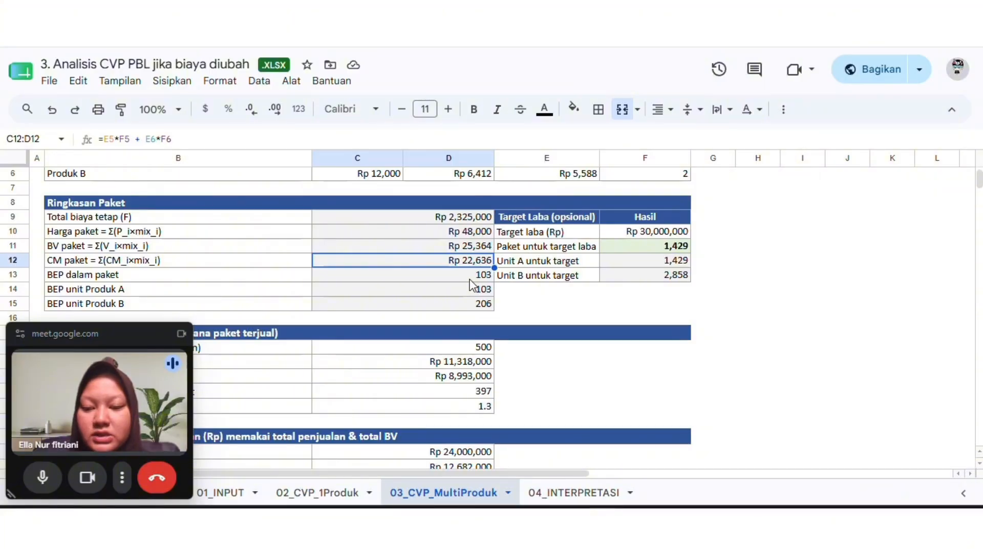
Set the selling price to 20000 for Produk A and 10000 for Produk B in the Metode 1 table
{"action": "scroll", "coordinate": [415, 220], "scroll_direction": "up", "scroll_amount": 2}
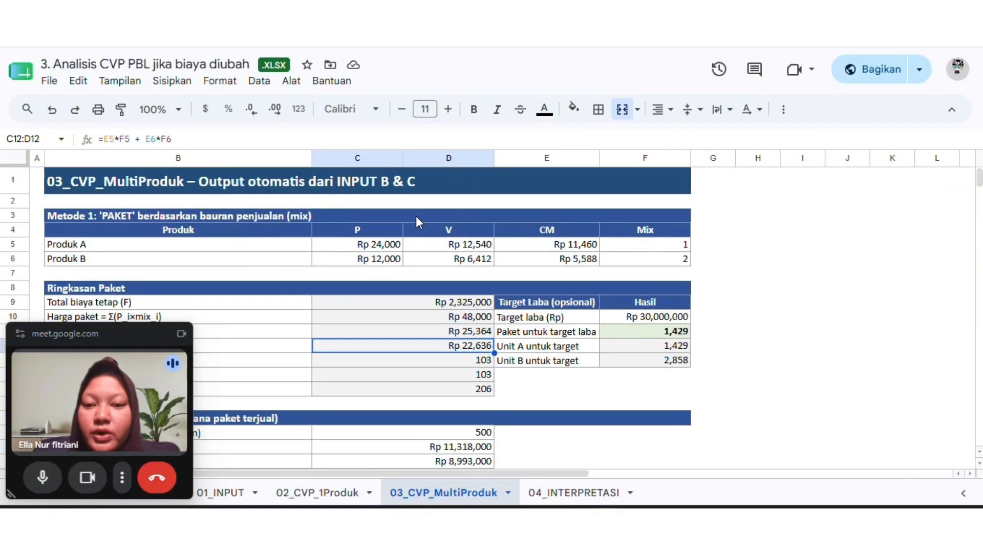
{"action": "left_click", "coordinate": [379, 247]}
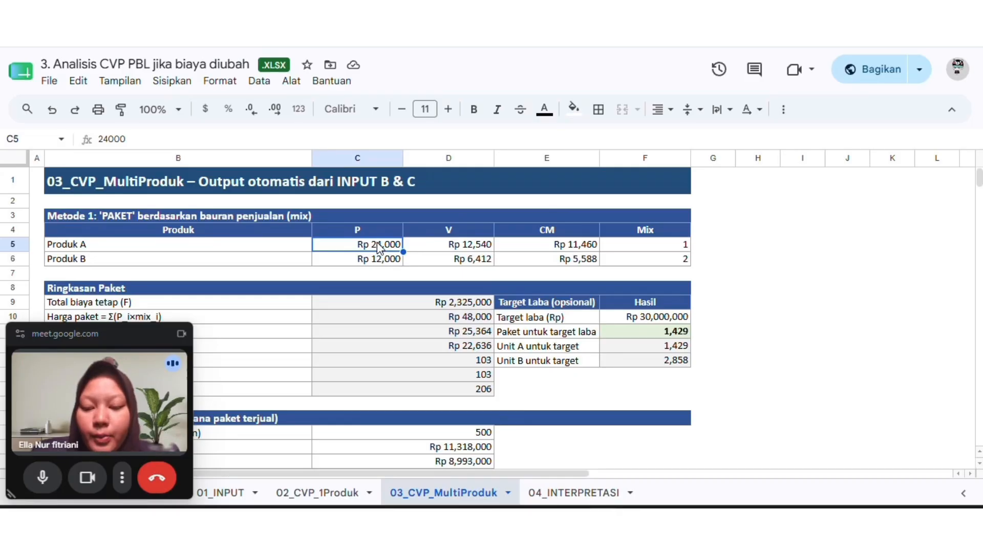
{"action": "type", "text": "200"}
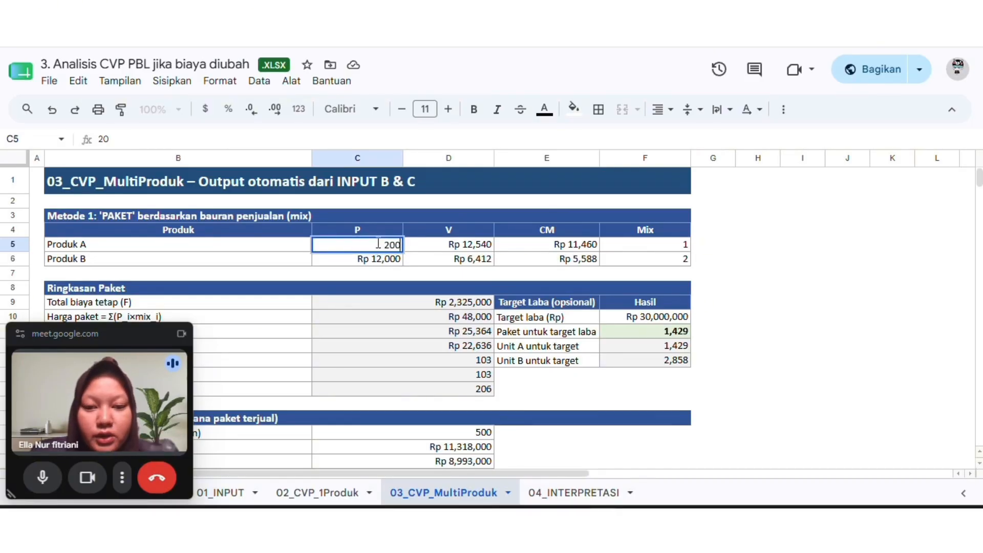
{"action": "type", "text": "00"}
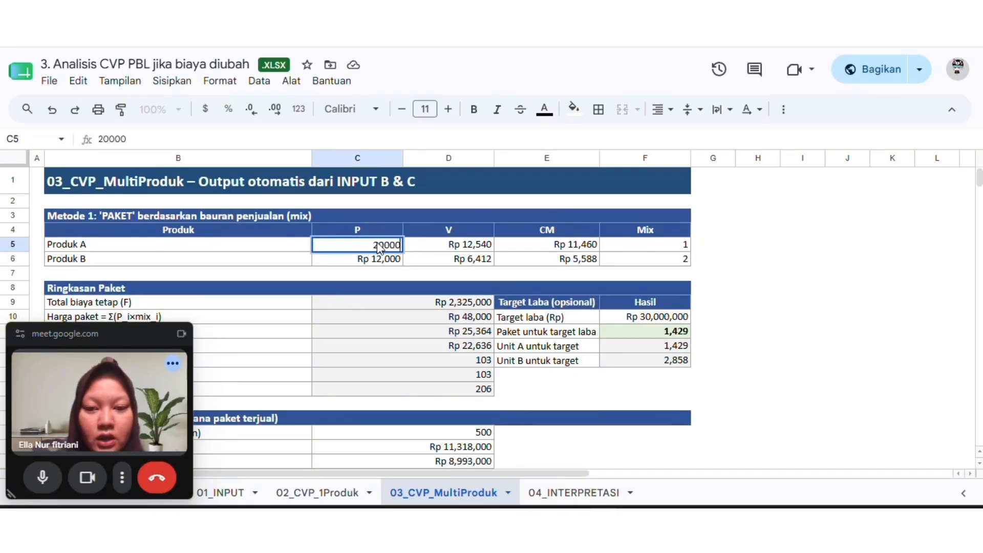
{"action": "key", "text": "Return"}
{"action": "type", "text": "10000"}
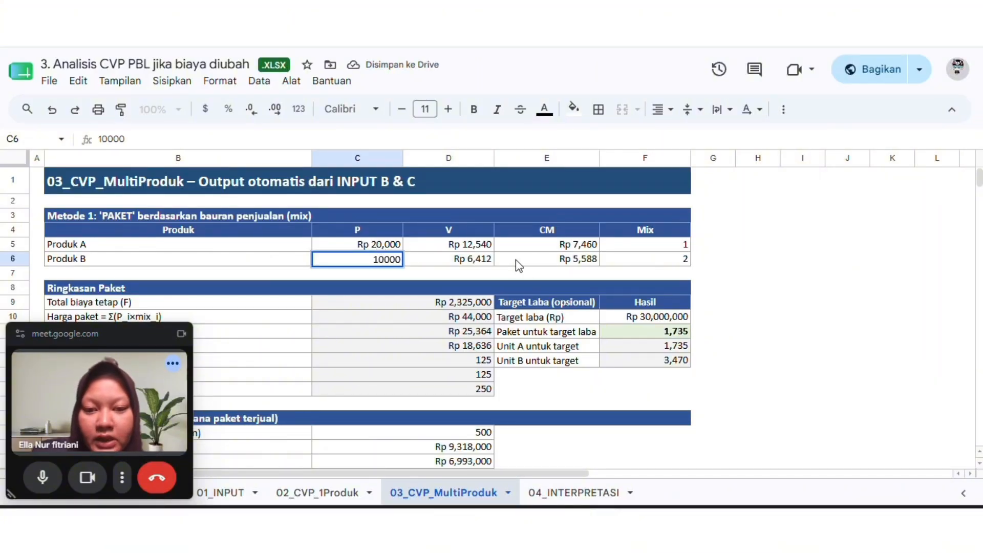
{"action": "left_click", "coordinate": [524, 259]}
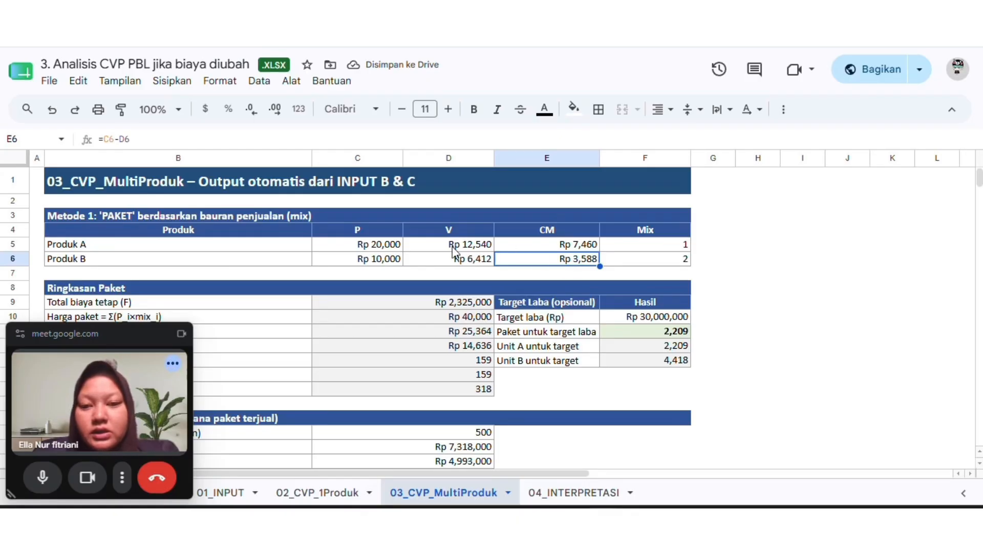
Check the recalculated CM of Produk A and Produk B, then the CM paket, BEP dalam paket and BEP unit Produk A formulas
{"action": "left_click", "coordinate": [574, 248]}
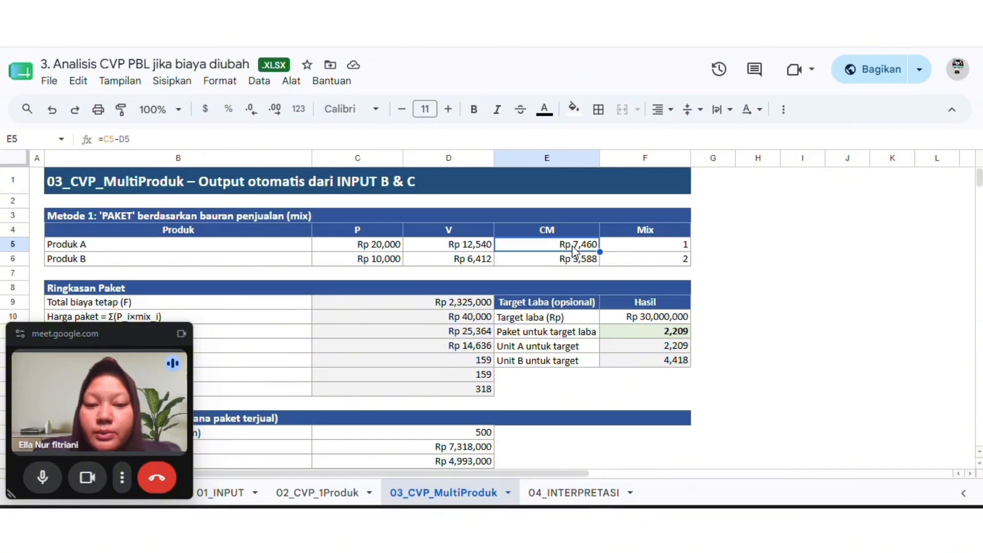
{"action": "left_click", "coordinate": [565, 262]}
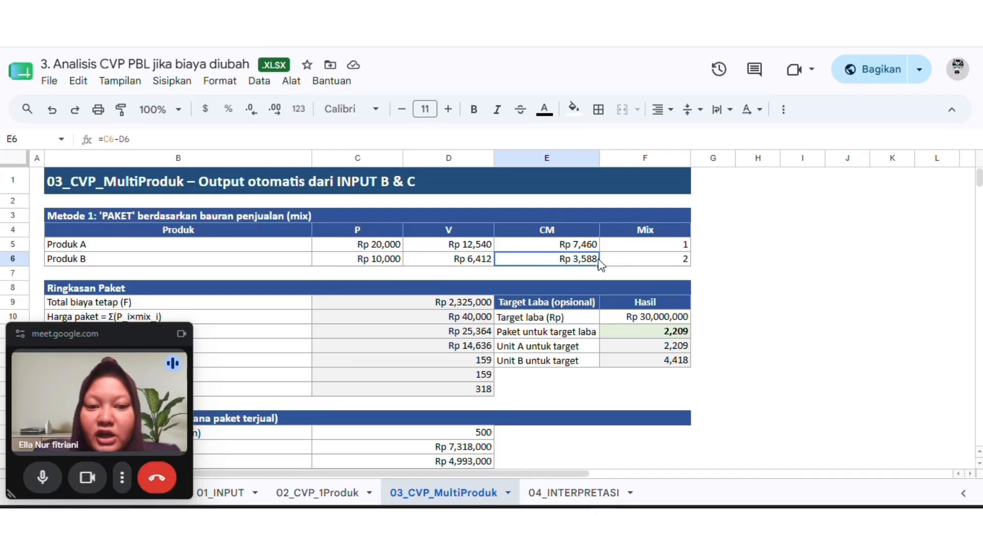
{"action": "scroll", "coordinate": [567, 268], "scroll_direction": "down", "scroll_amount": 1}
{"action": "scroll", "coordinate": [565, 268], "scroll_direction": "down", "scroll_amount": 1}
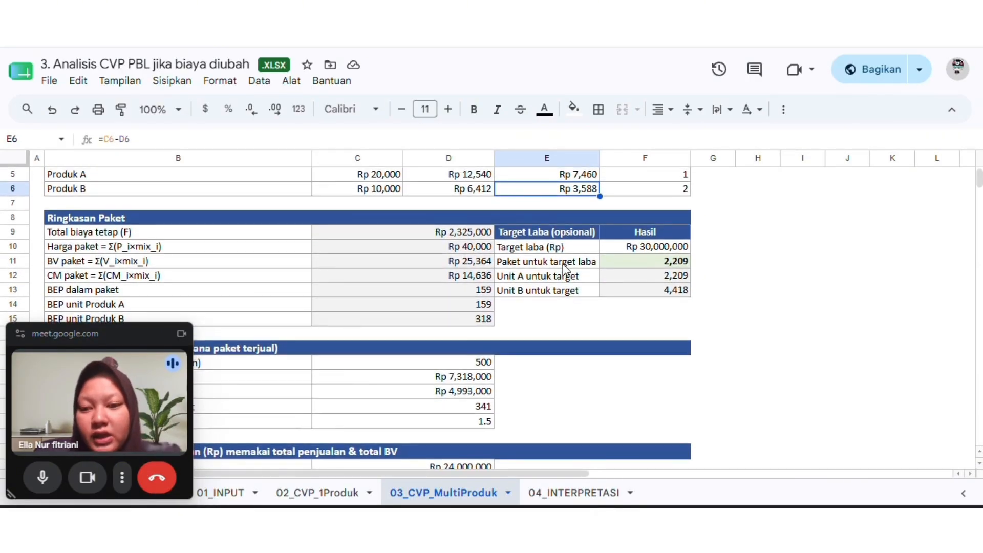
{"action": "left_click", "coordinate": [428, 276]}
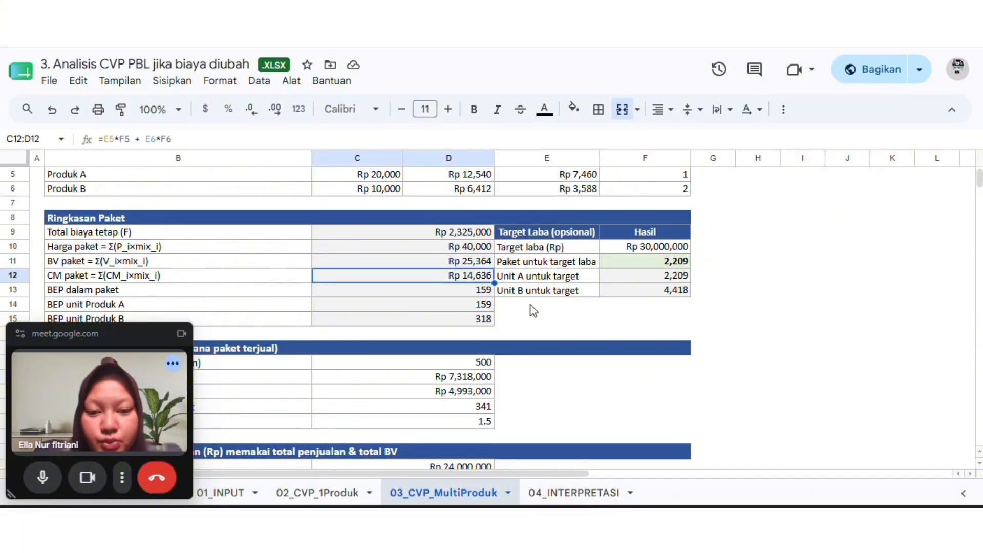
{"action": "left_click", "coordinate": [439, 303]}
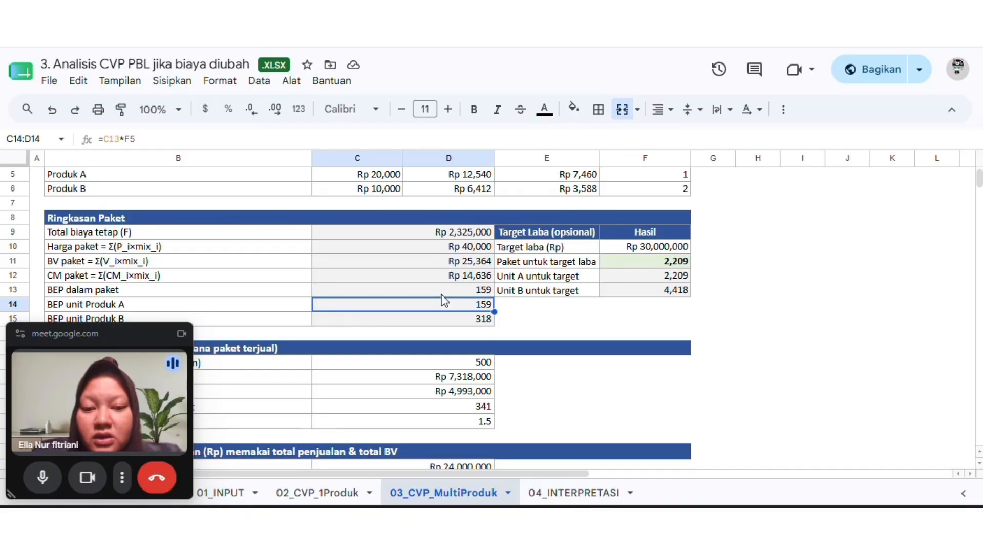
{"action": "left_click", "coordinate": [438, 293]}
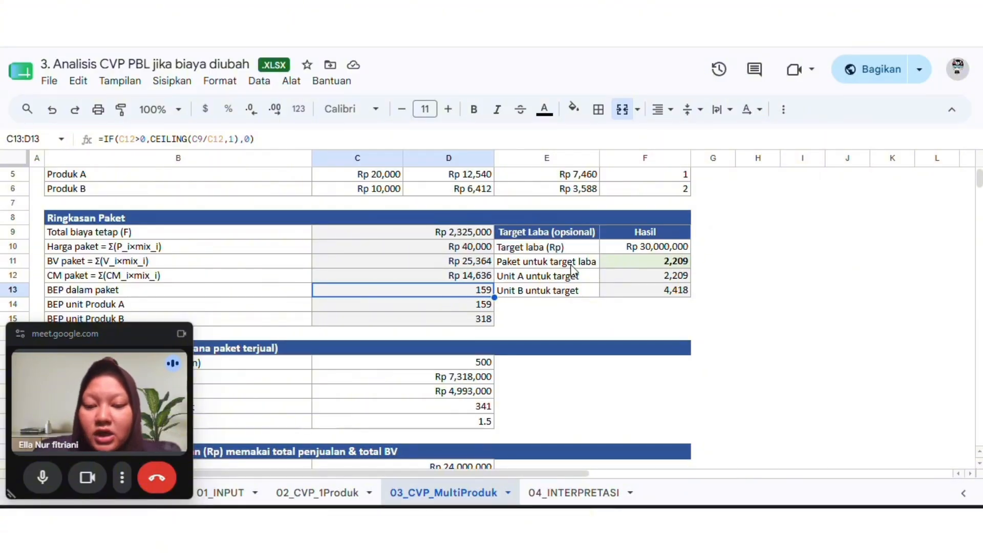
{"action": "scroll", "coordinate": [572, 267], "scroll_direction": "up", "scroll_amount": 3}
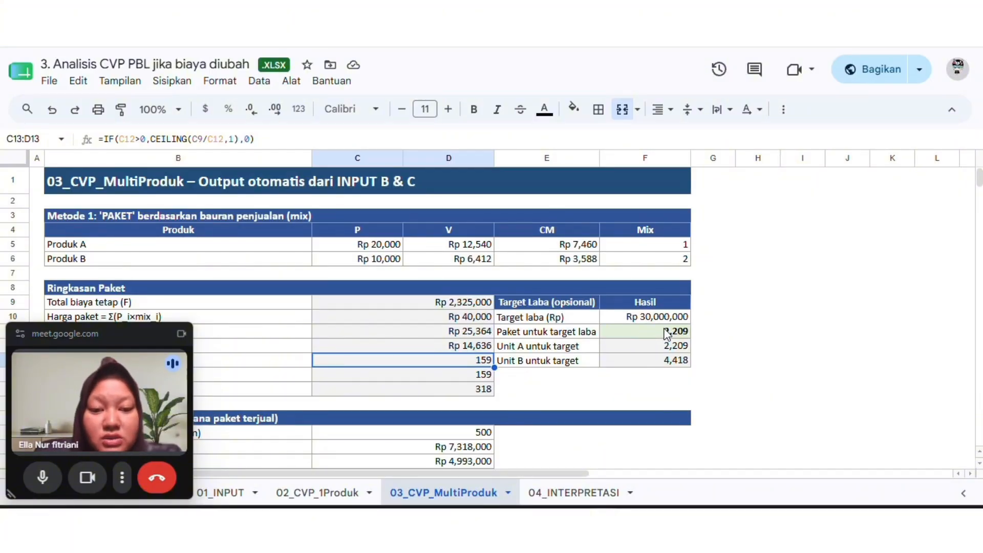
Review the Target Laba results for packages and units, then check the MOS (paket) formula in the MOS & DOL section
{"action": "scroll", "coordinate": [667, 334], "scroll_direction": "down", "scroll_amount": 1}
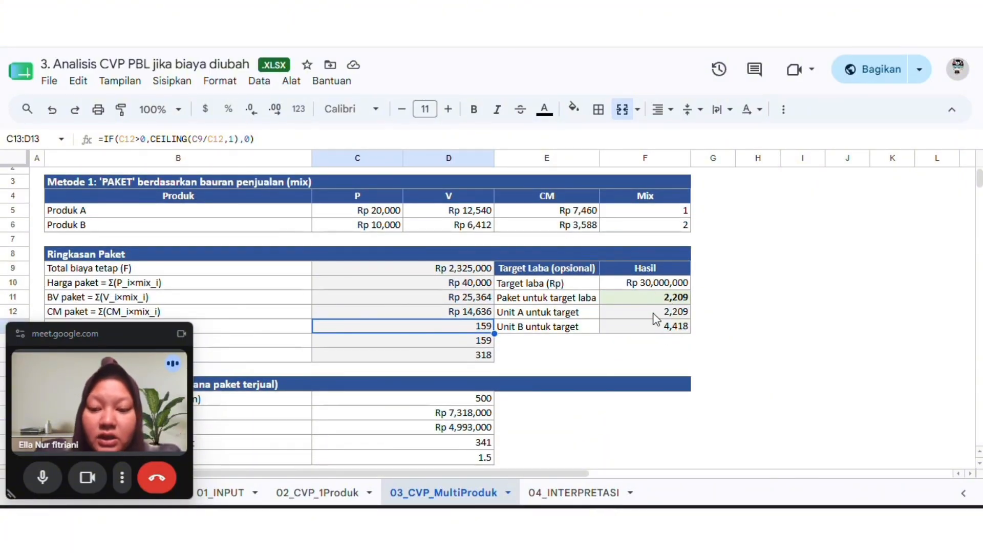
{"action": "scroll", "coordinate": [522, 301], "scroll_direction": "down", "scroll_amount": 3}
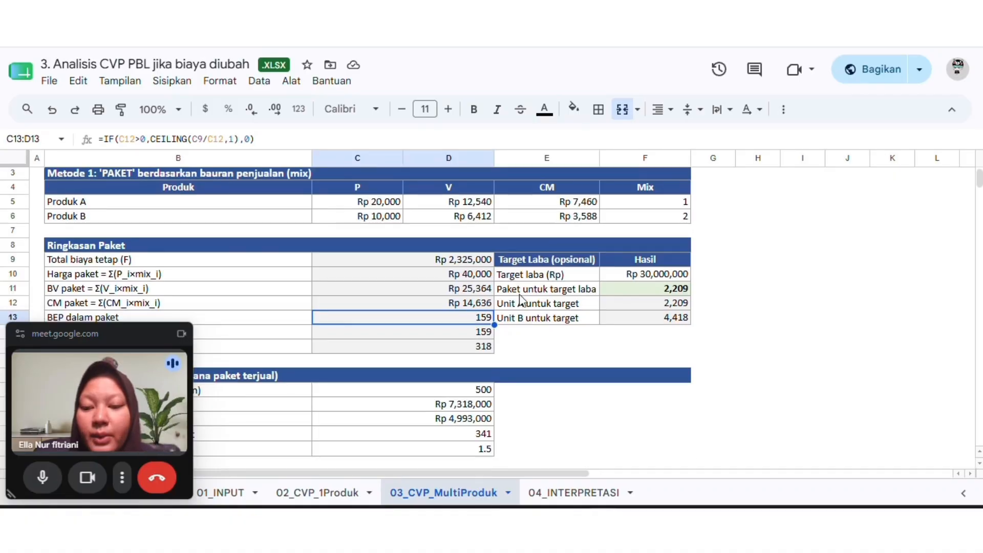
{"action": "scroll", "coordinate": [522, 301], "scroll_direction": "down", "scroll_amount": 3}
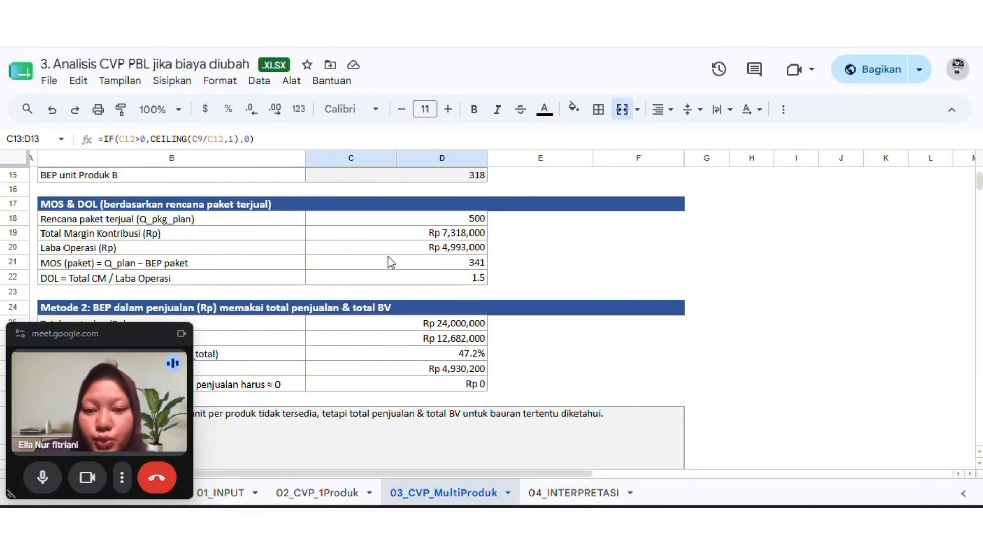
{"action": "left_click", "coordinate": [449, 265]}
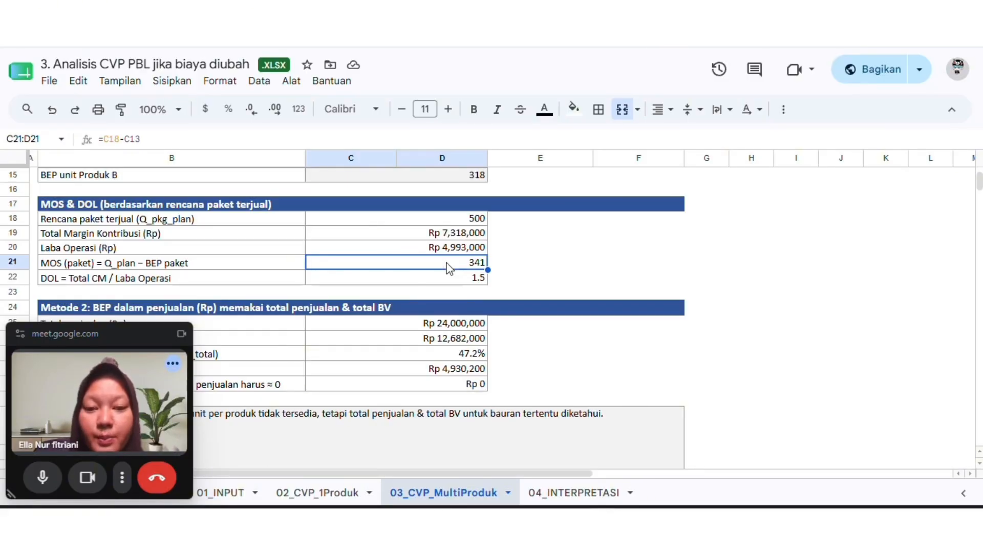
{"action": "scroll", "coordinate": [460, 205], "scroll_direction": "up", "scroll_amount": 5}
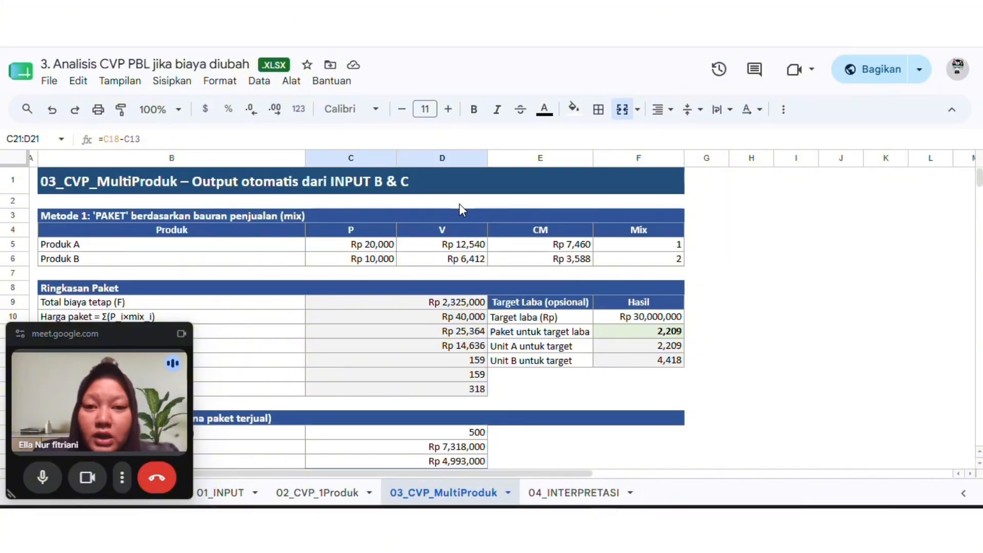
Switch to the image viewer showing the Analisis Sensitivity (CVP Multi Produk) infographic on the price reduction's impact
{"action": "left_click", "coordinate": [604, 521]}
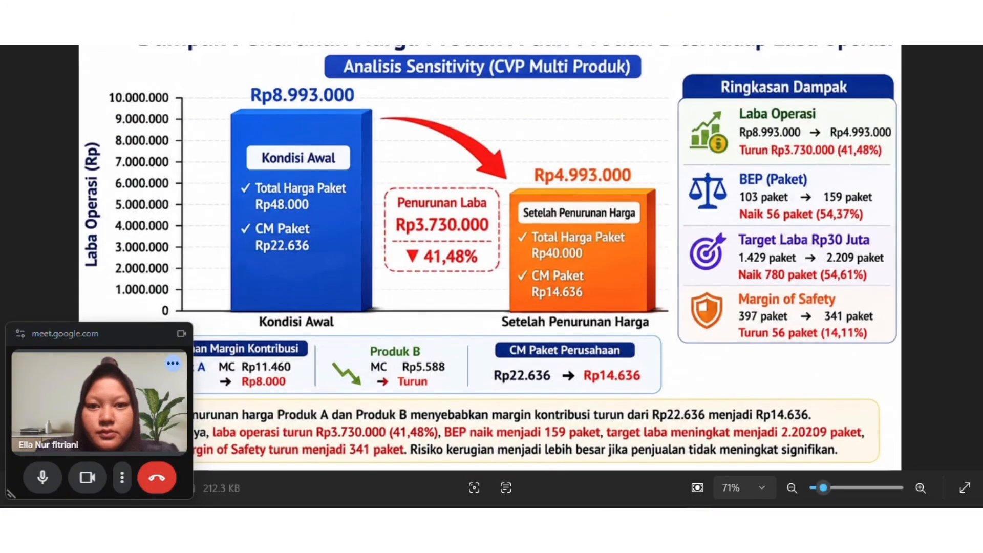